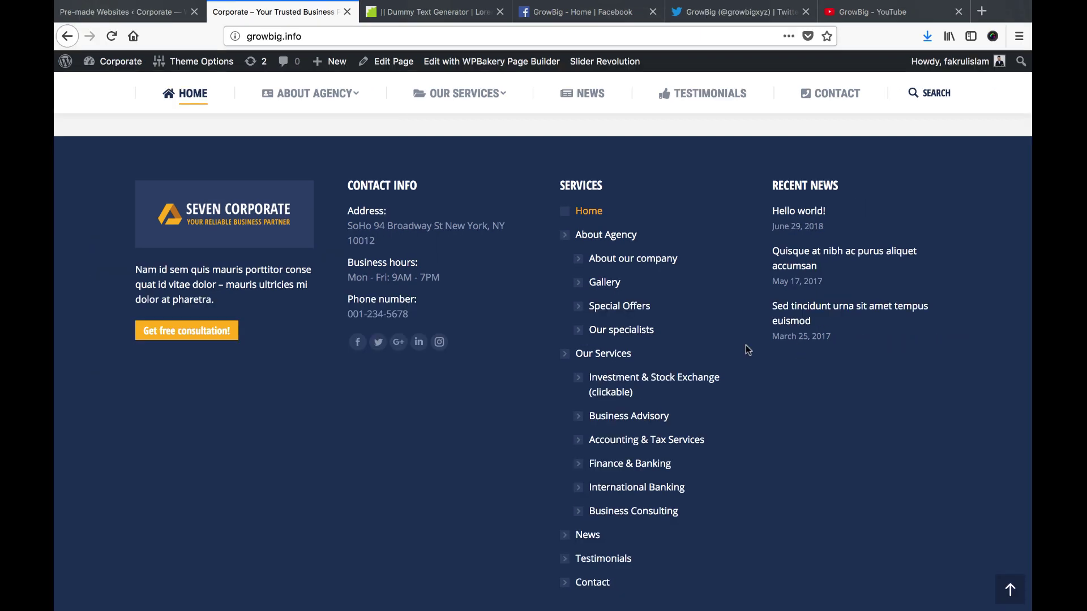
Open Theme Options > Top Bar & Header from the admin bar in a new browser tab
scroll(768, 384, down, 2)
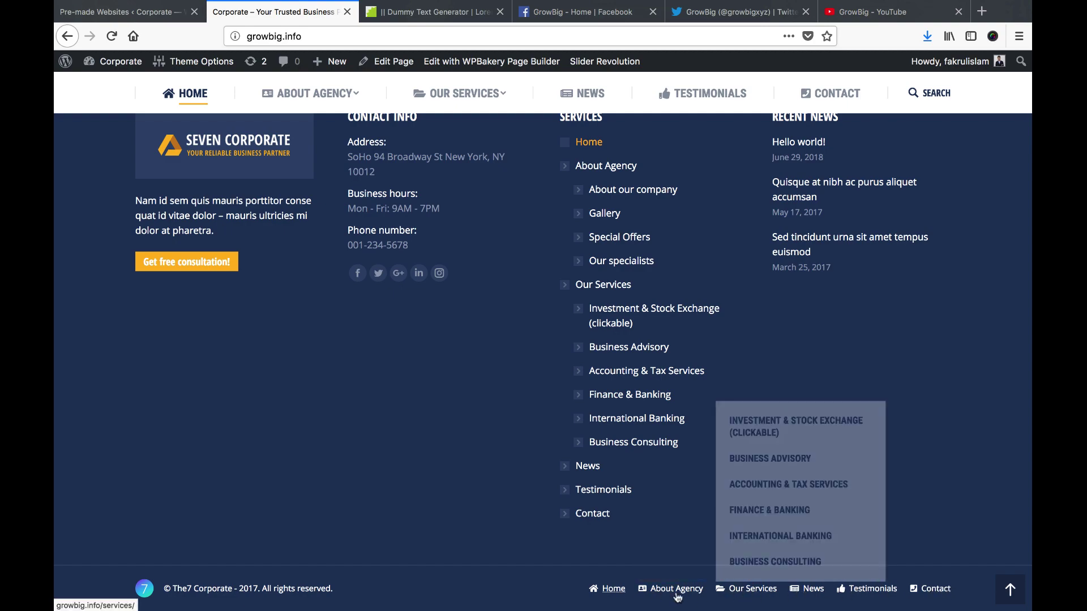
scroll(560, 465, up, 10)
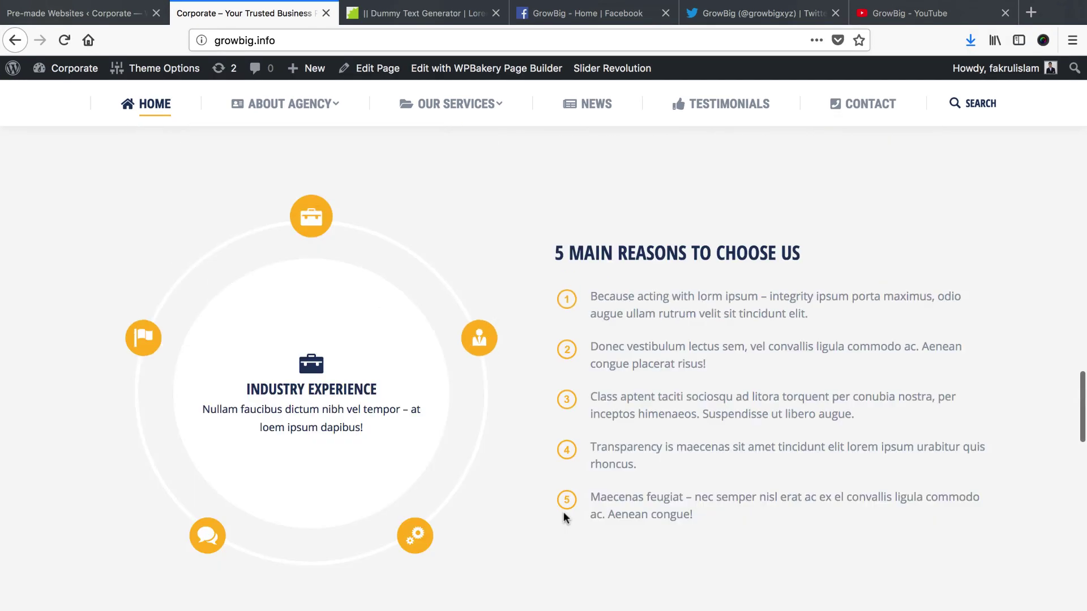
scroll(563, 517, up, 15)
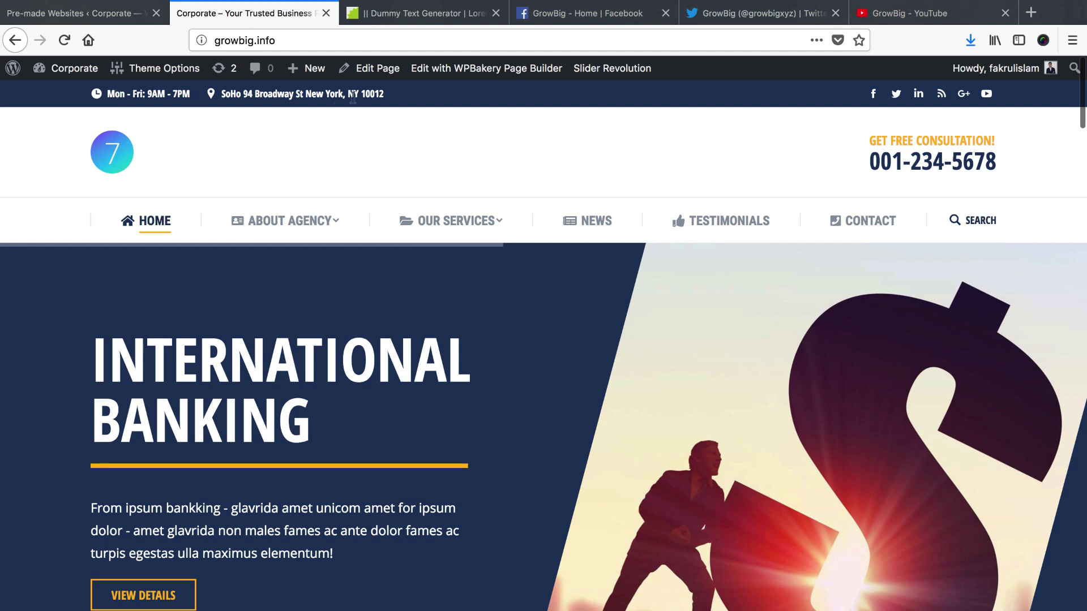
mouse_move(158, 74)
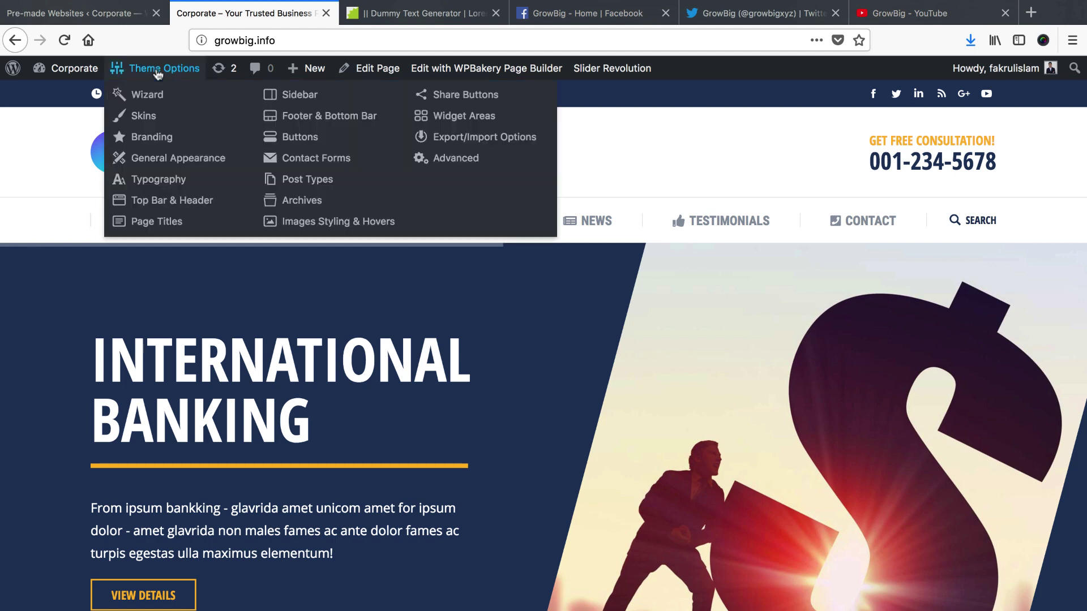
right_click(179, 205)
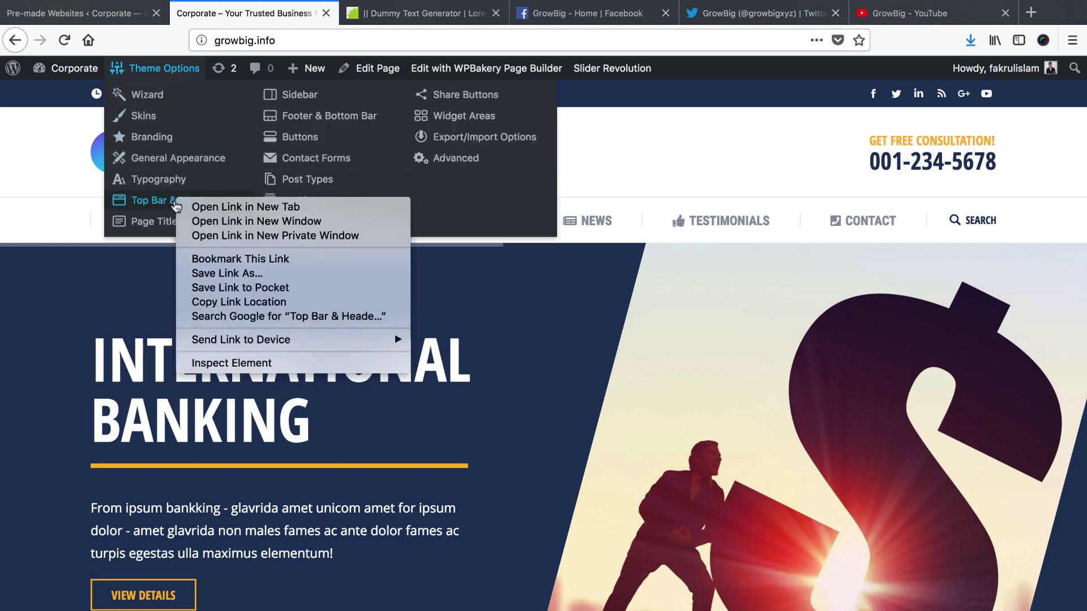
click(200, 208)
Move the settings tab to second position and open the Working hours microwidget
drag(362, 15, 209, 15)
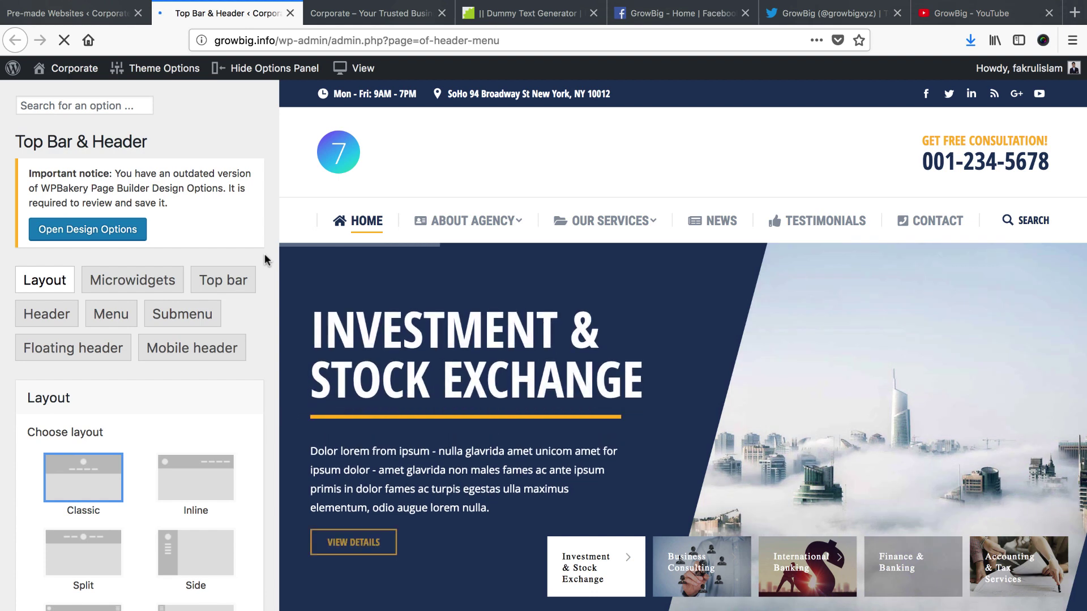
click(137, 286)
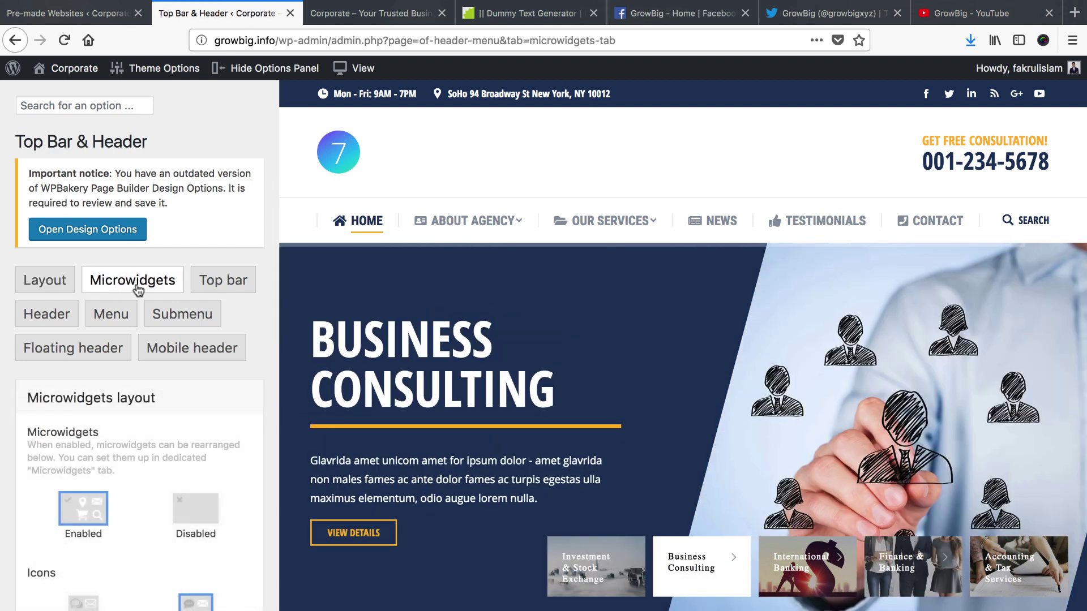
scroll(136, 283, down, 8)
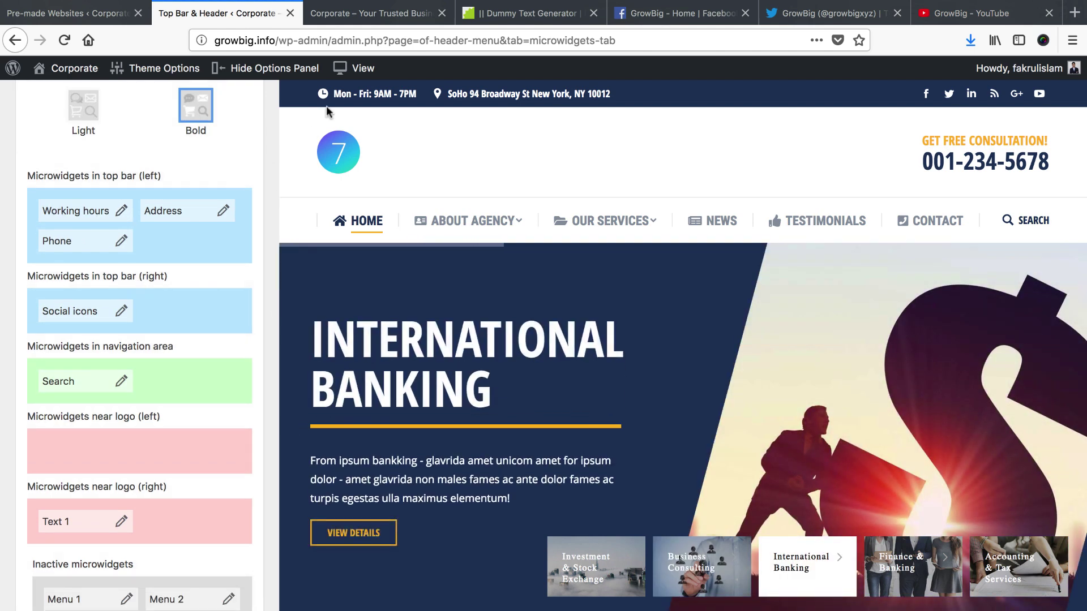
click(120, 214)
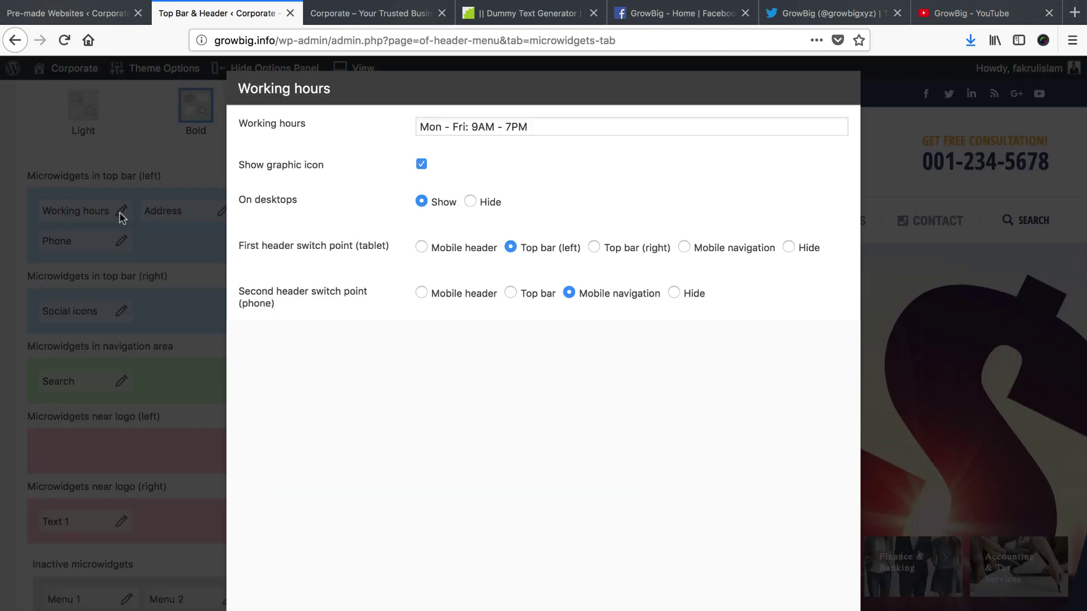
Change the working hours to 'Sat - Thurs: 9AM - 7PM' and apply
double_click(434, 127)
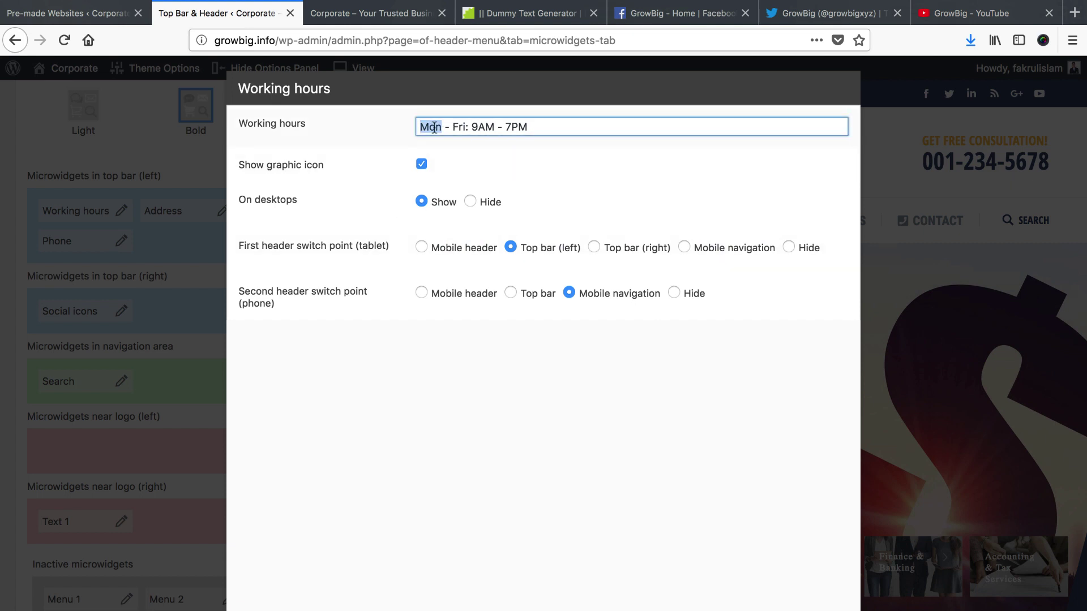
text(Sat)
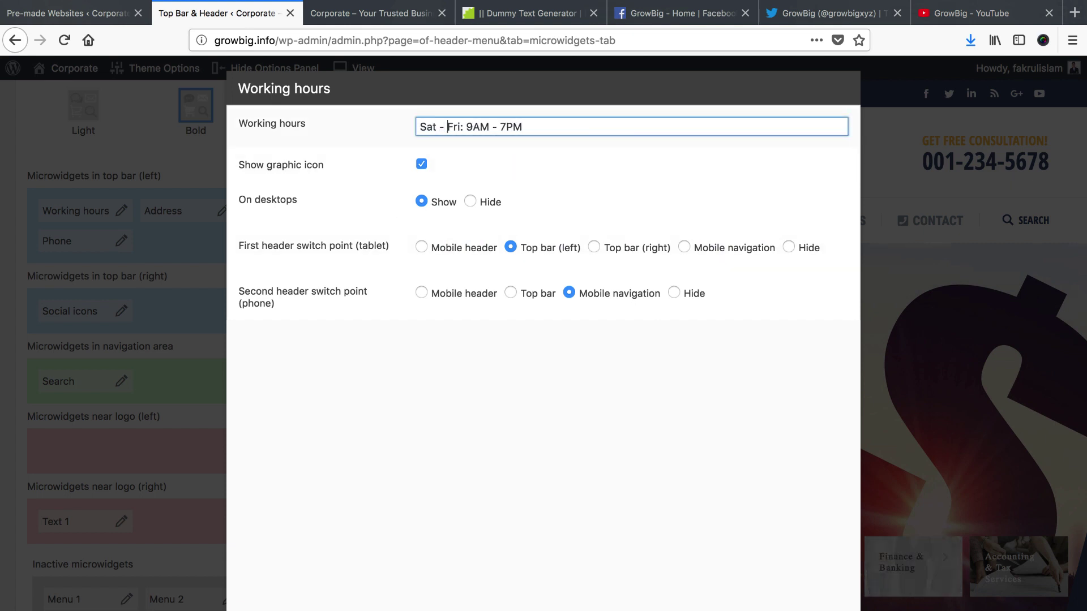
double_click(454, 127)
text(Tru)
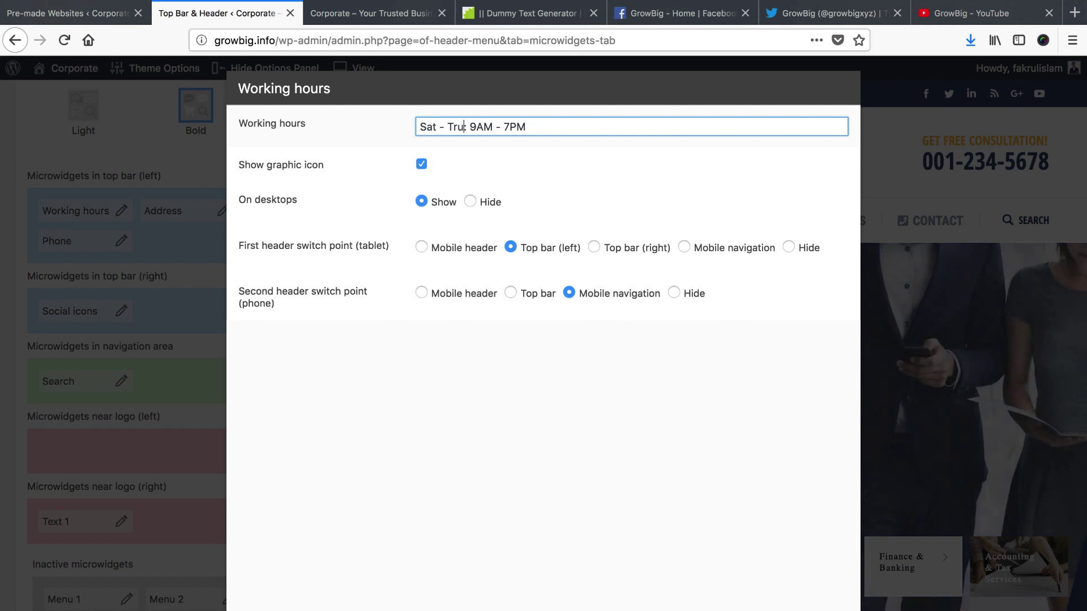
key(BackSpace)
key(BackSpace)
text(hurs)
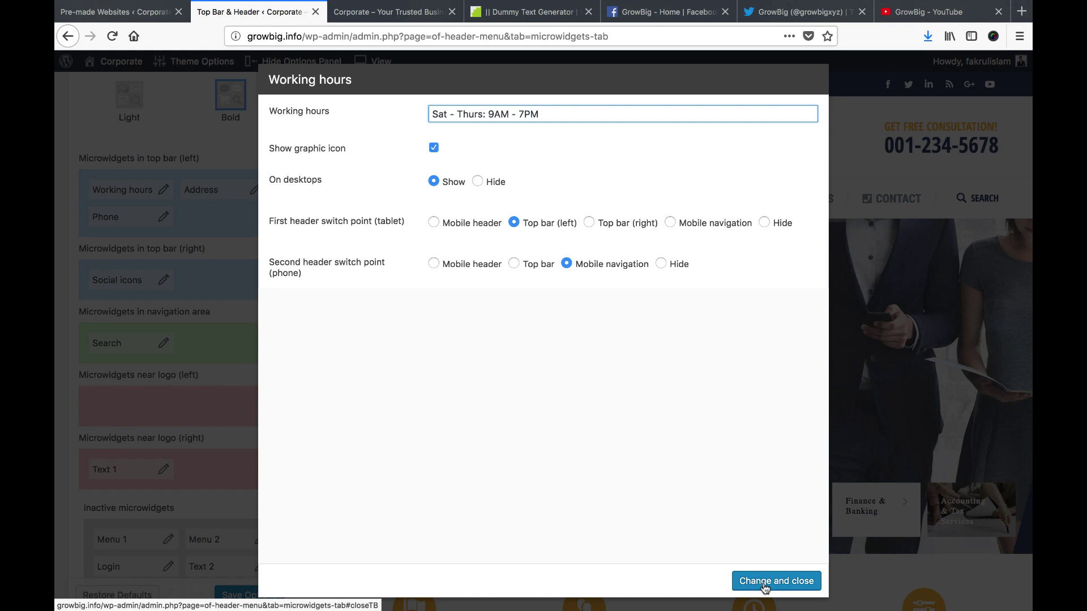
click(776, 579)
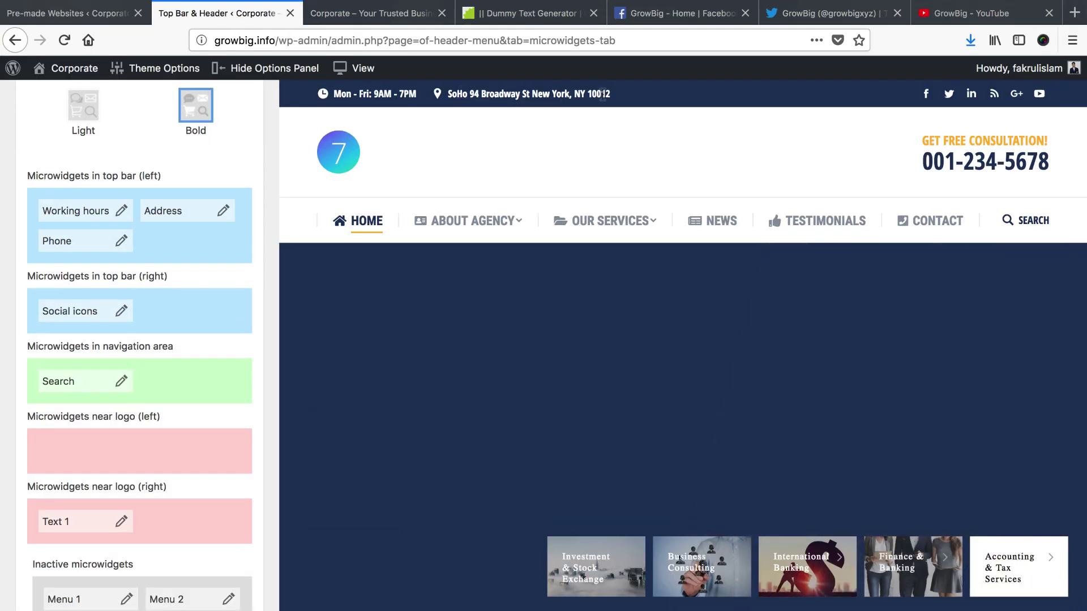
click(223, 211)
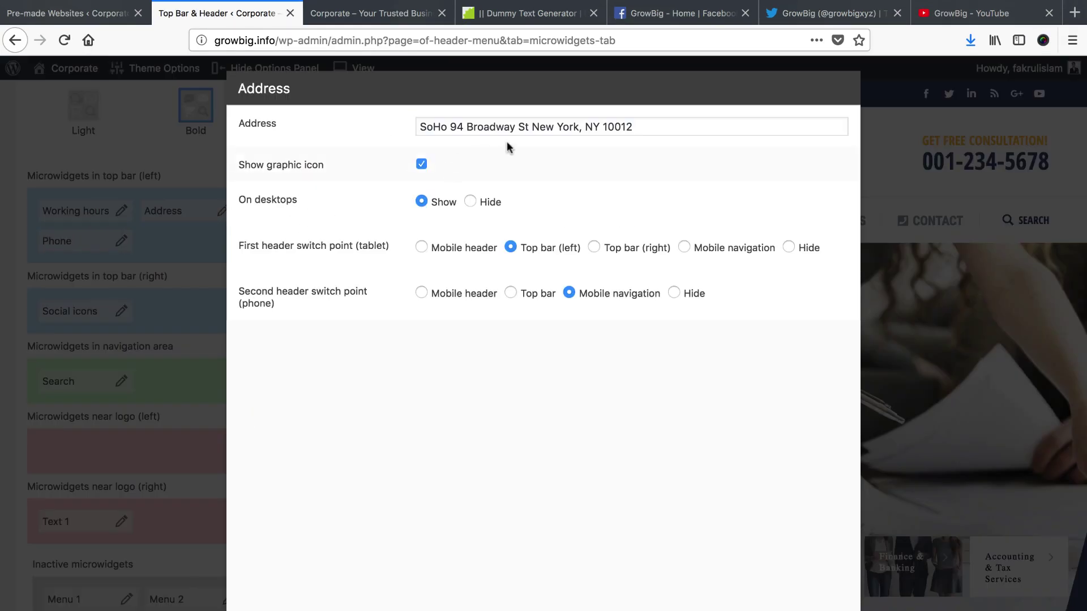
triple_click(434, 128)
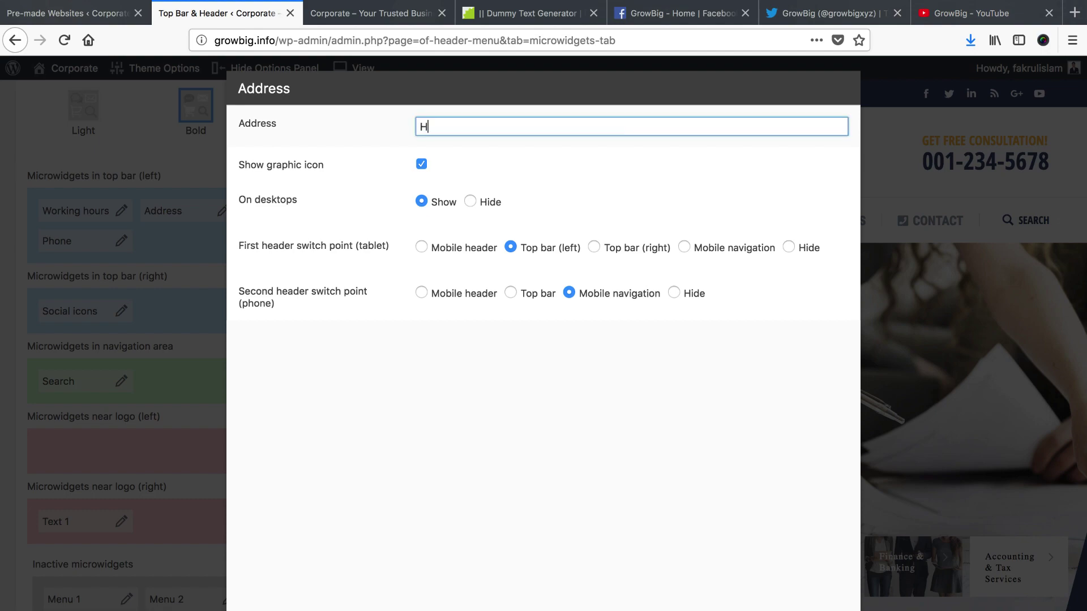
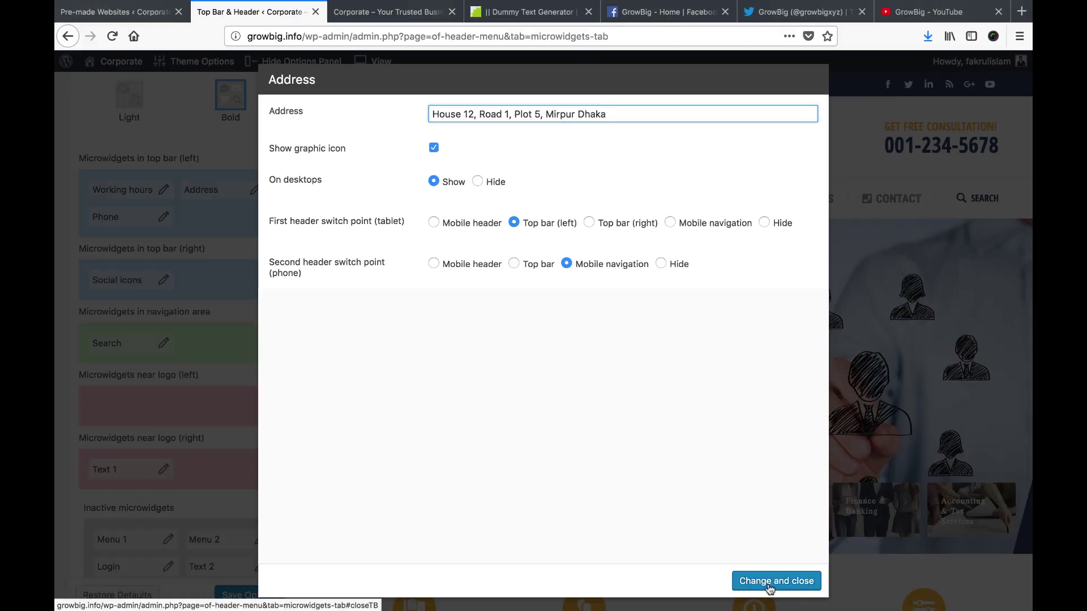
click(770, 582)
Change the Phone microwidget's digit groups to 123 and 43637 and apply
click(164, 217)
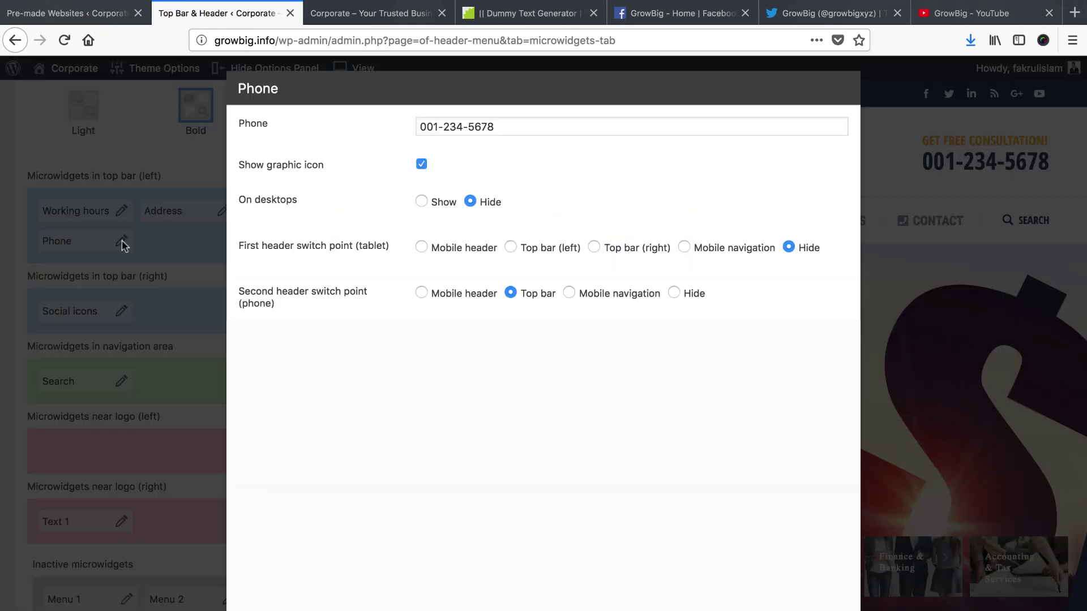
click(510, 127)
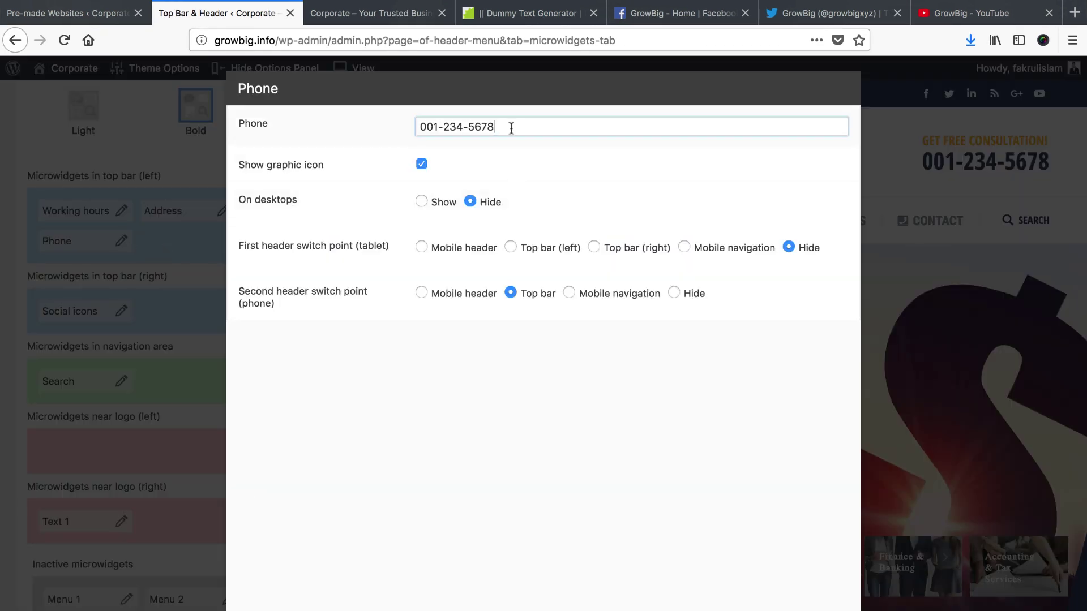
double_click(452, 126)
text(123)
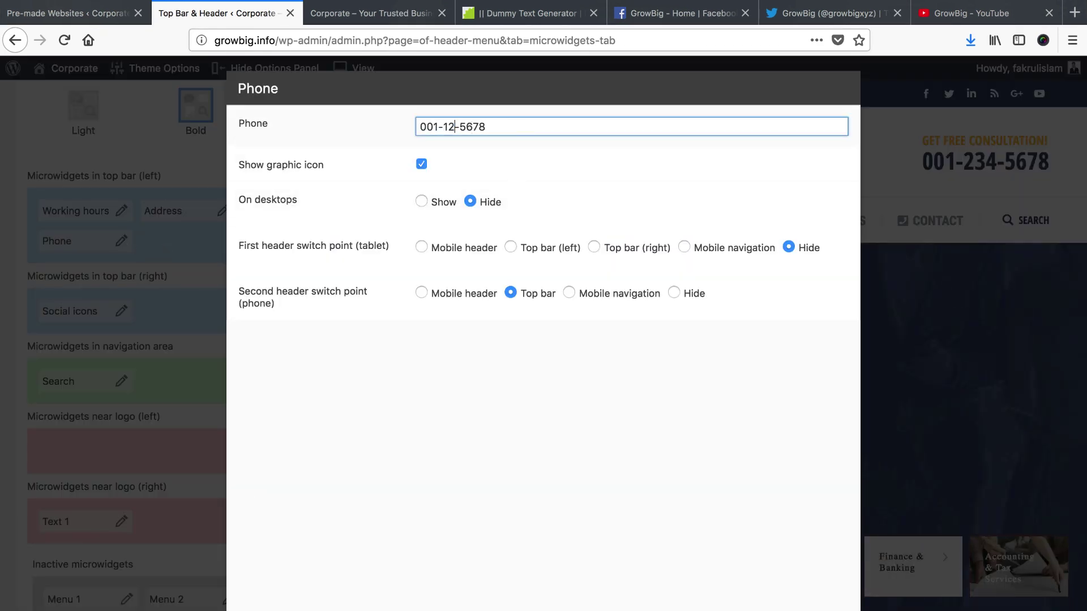
double_click(467, 127)
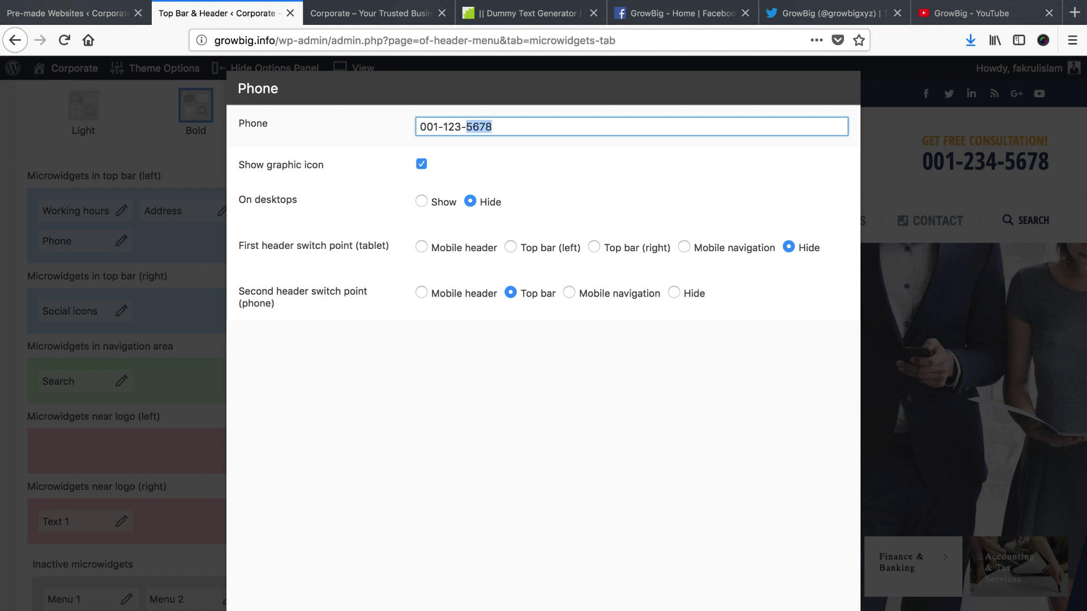
text(43637)
click(421, 202)
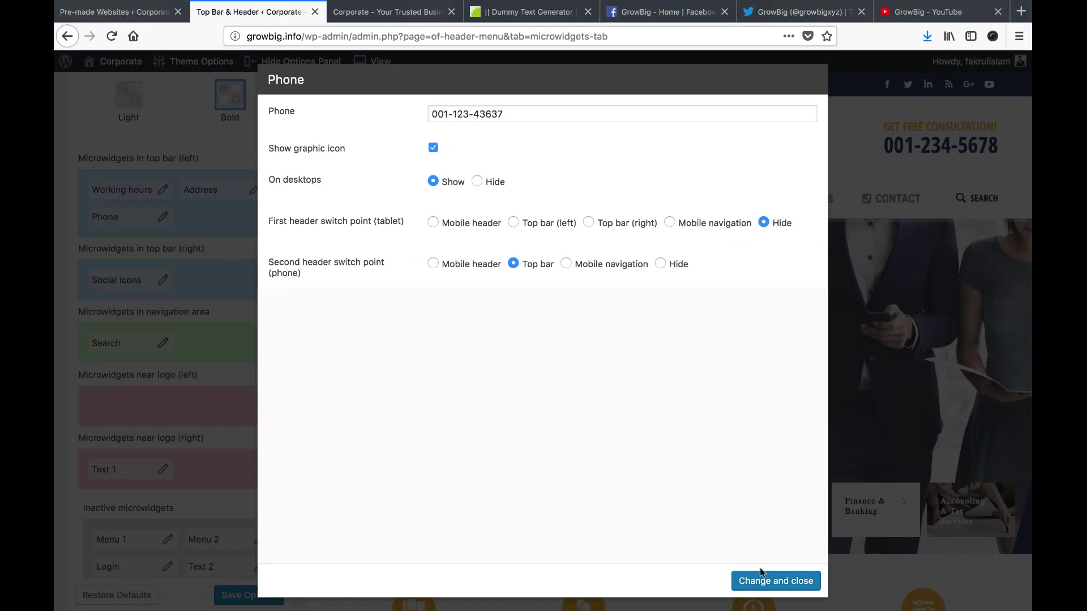
click(764, 579)
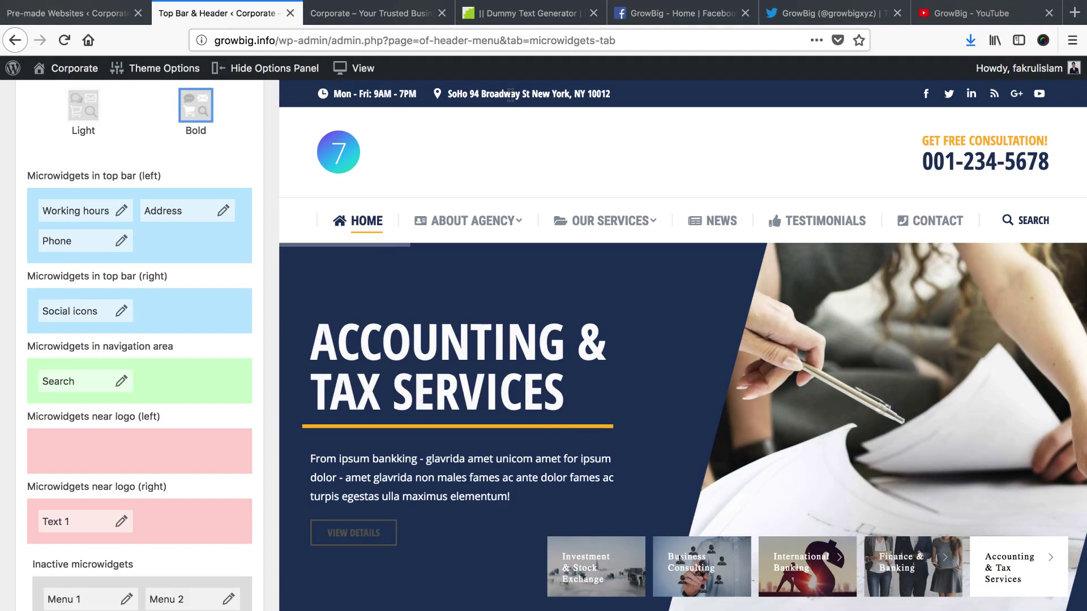
Set the Phone microwidget back to hidden on desktops
drag(930, 160, 1047, 163)
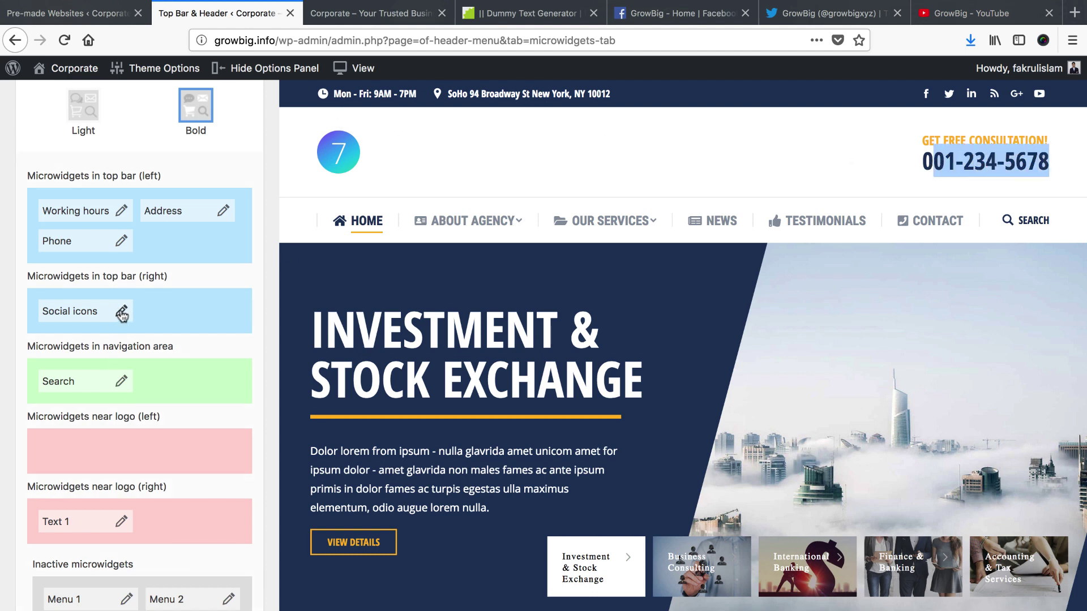
click(121, 243)
click(469, 202)
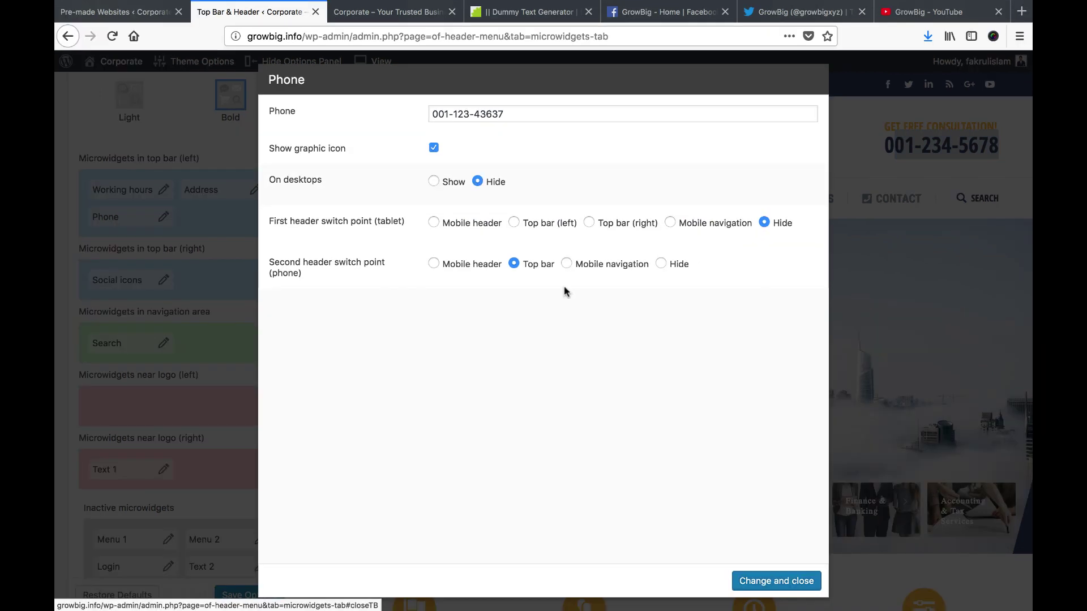
click(802, 583)
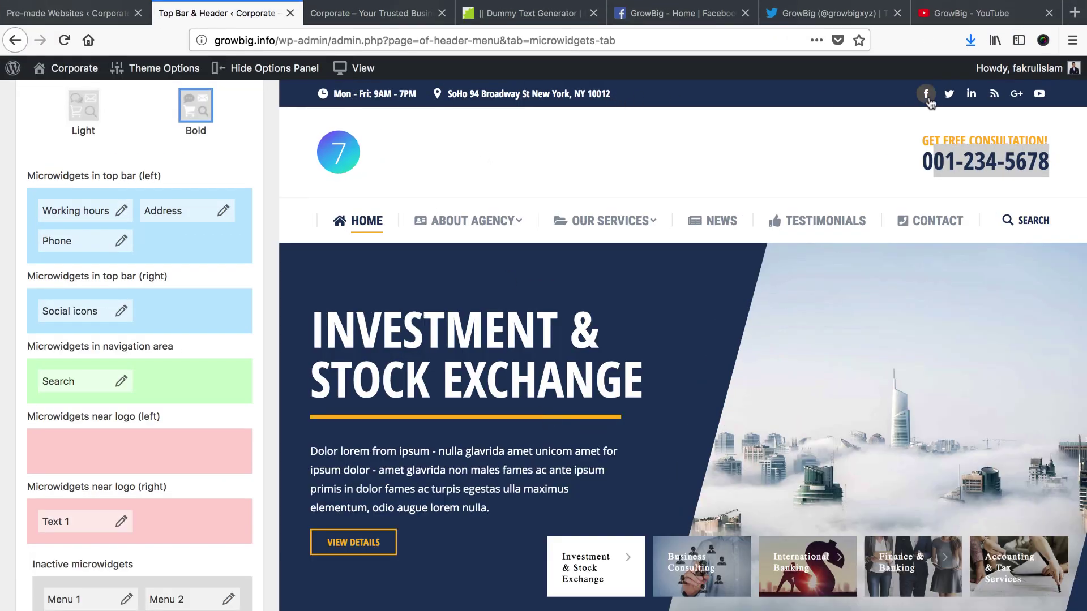
Remove the linkedin, rss and google icons from the Social icons microwidget
click(121, 311)
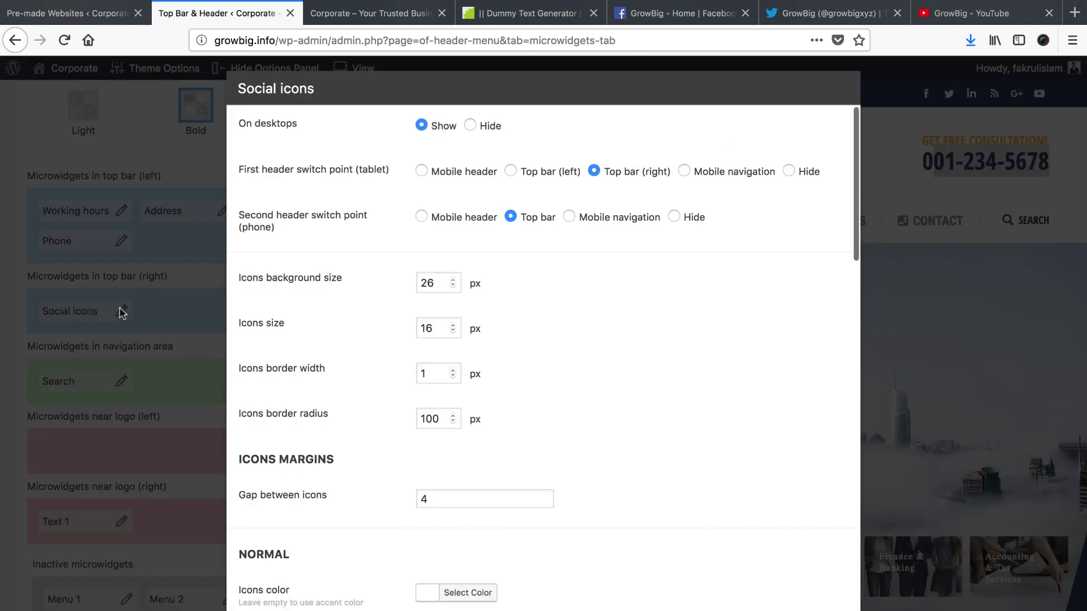
scroll(529, 368, down, 15)
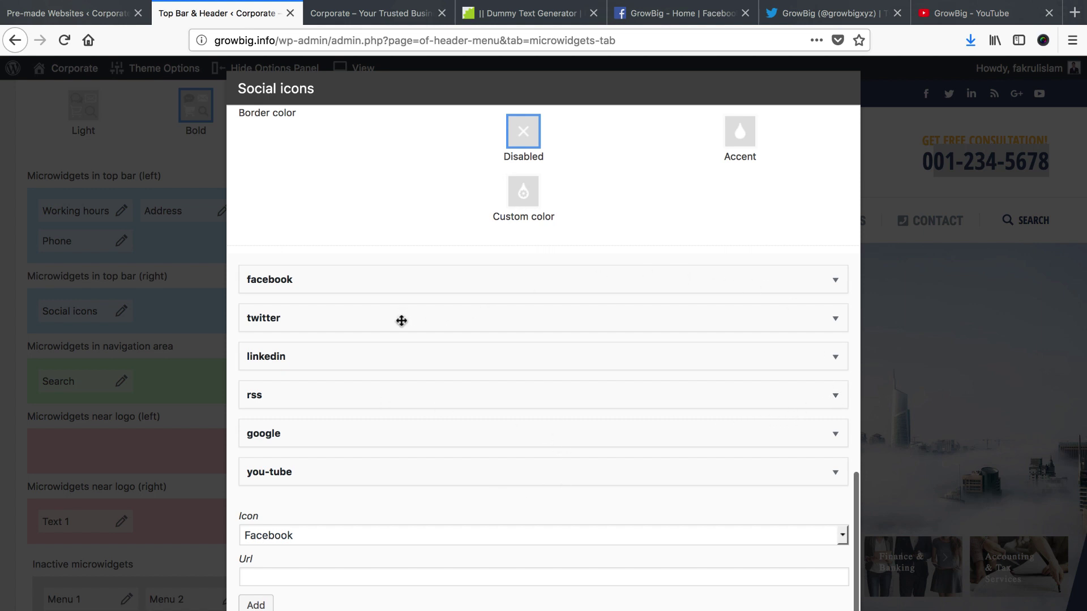
click(836, 358)
click(262, 458)
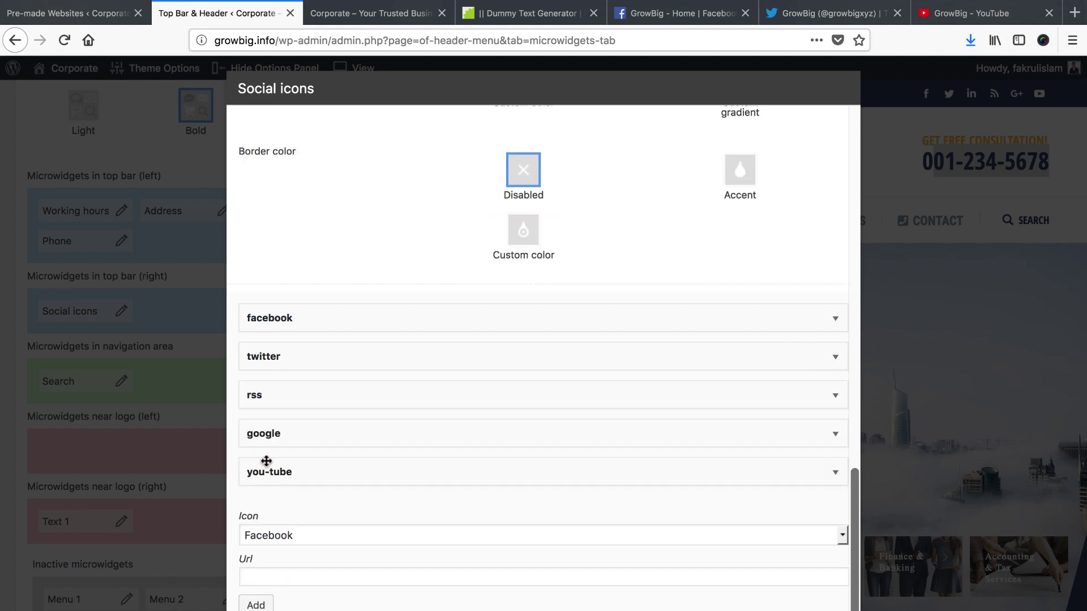
click(836, 399)
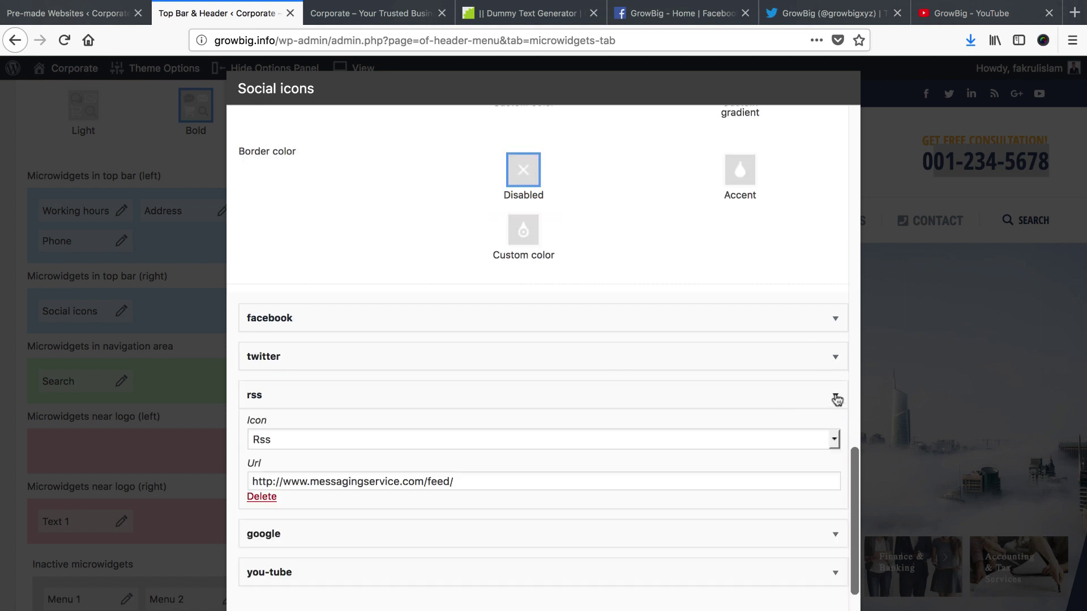
click(278, 499)
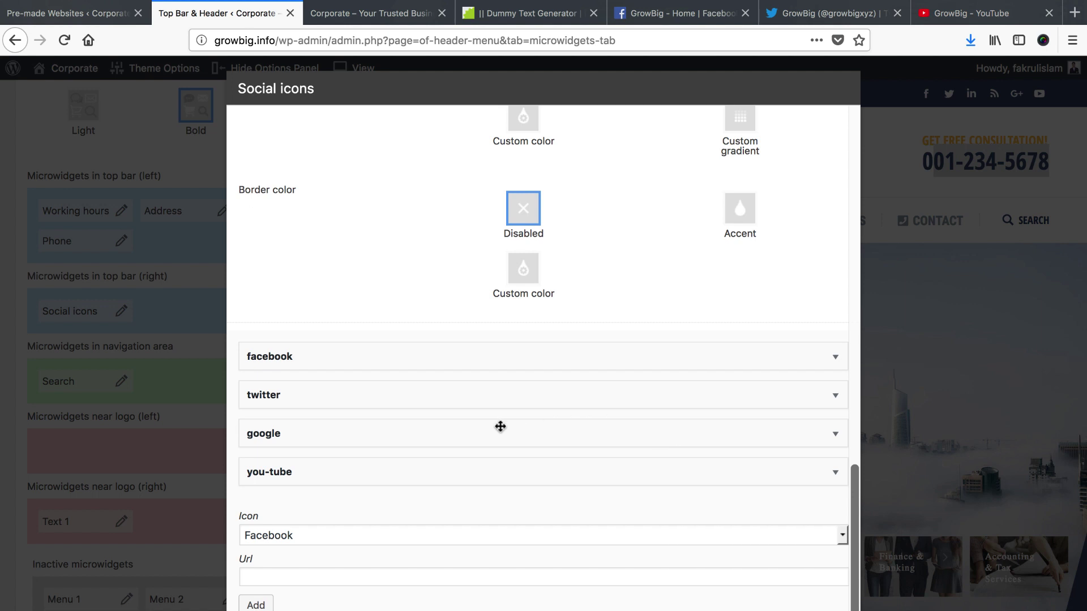
click(834, 435)
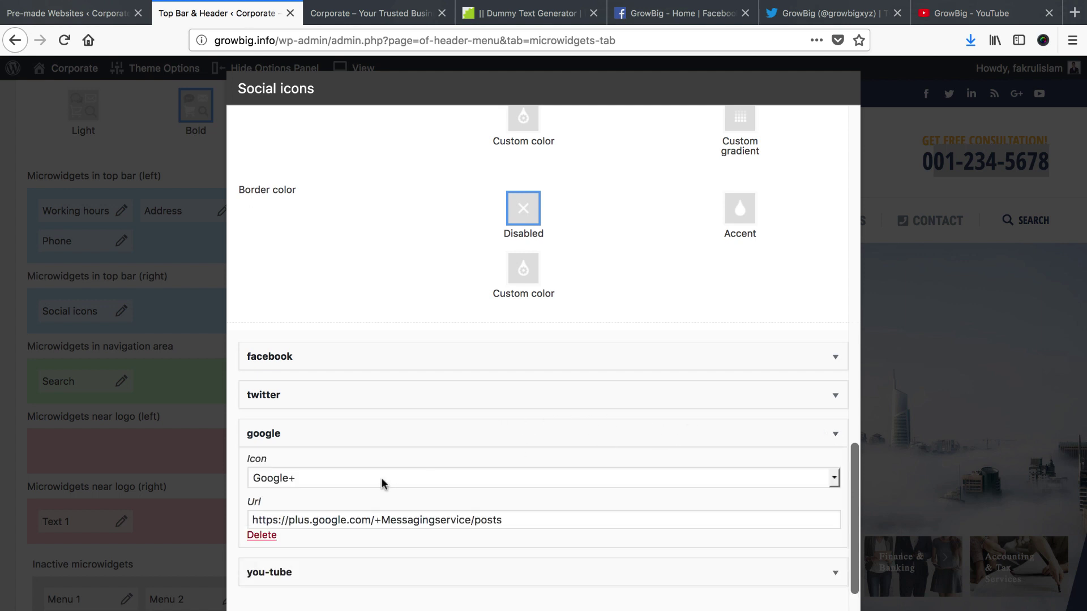
click(259, 538)
Replace the facebook icon's Url with the GrowBig Facebook page address
click(836, 399)
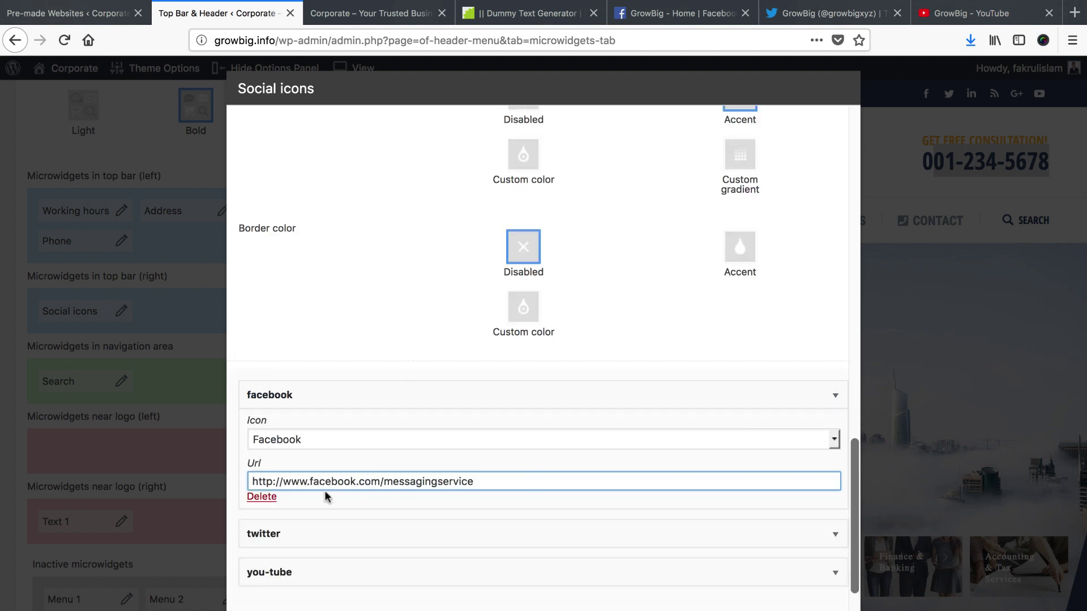
click(650, 14)
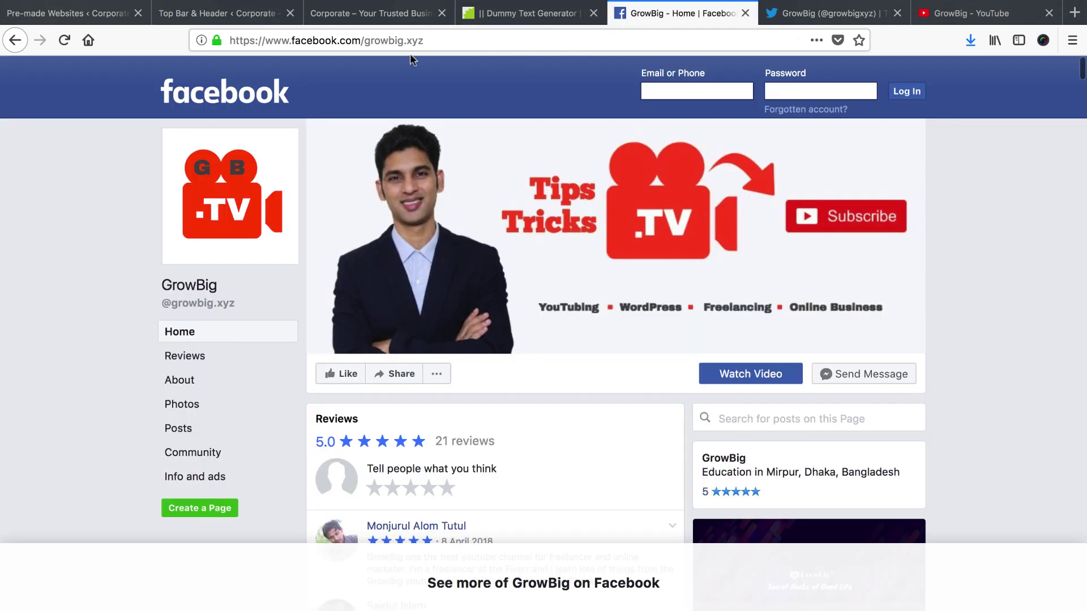
click(489, 41)
key(ctrl+c)
click(226, 13)
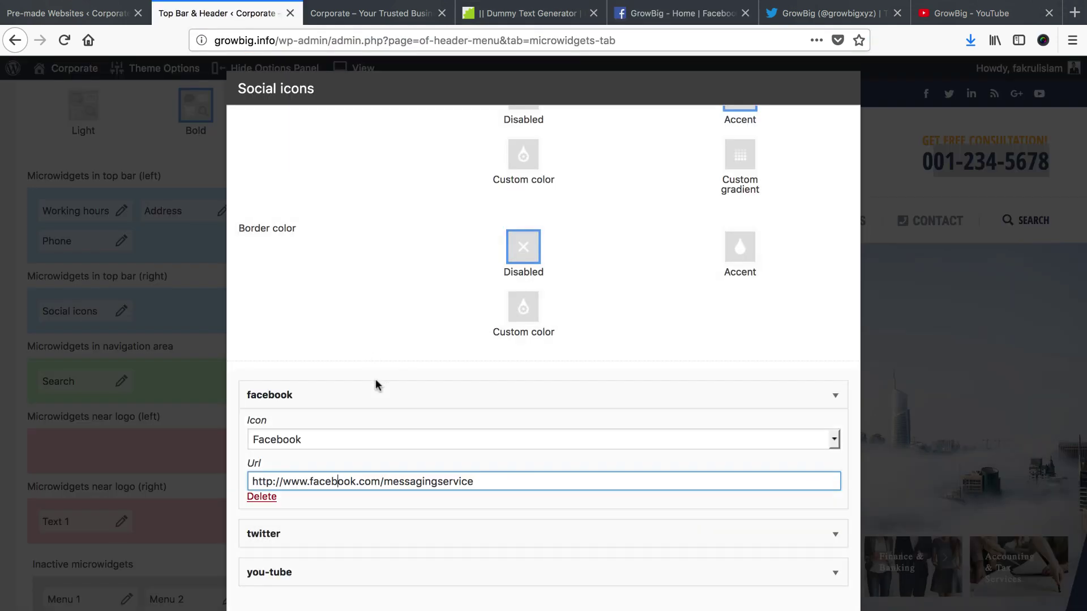
triple_click(500, 485)
key(ctrl+v)
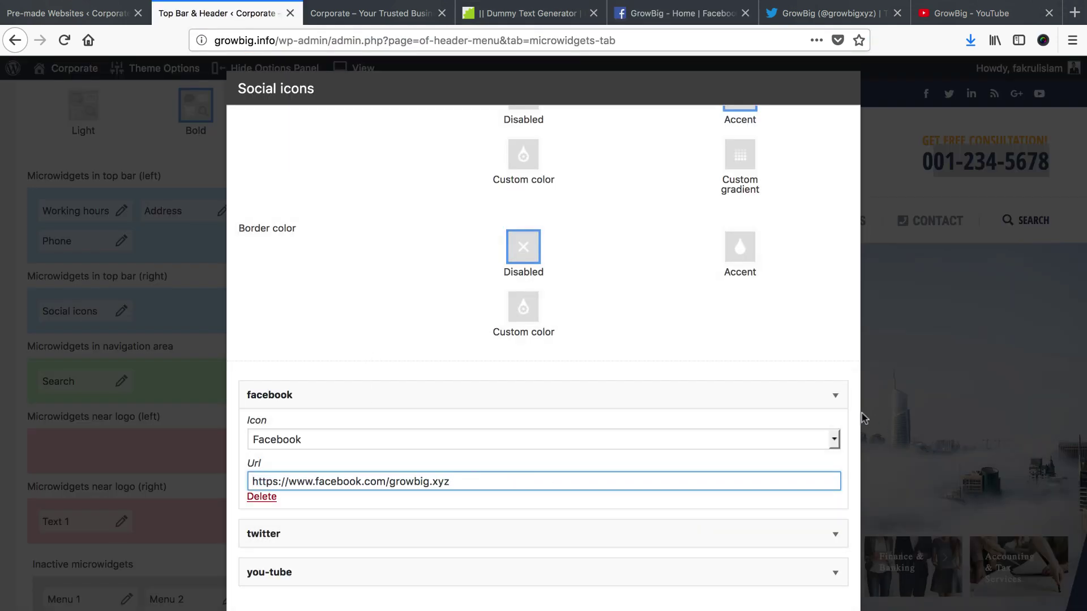
click(836, 395)
Replace the twitter icon's Url with the GrowBig Twitter profile address
click(837, 434)
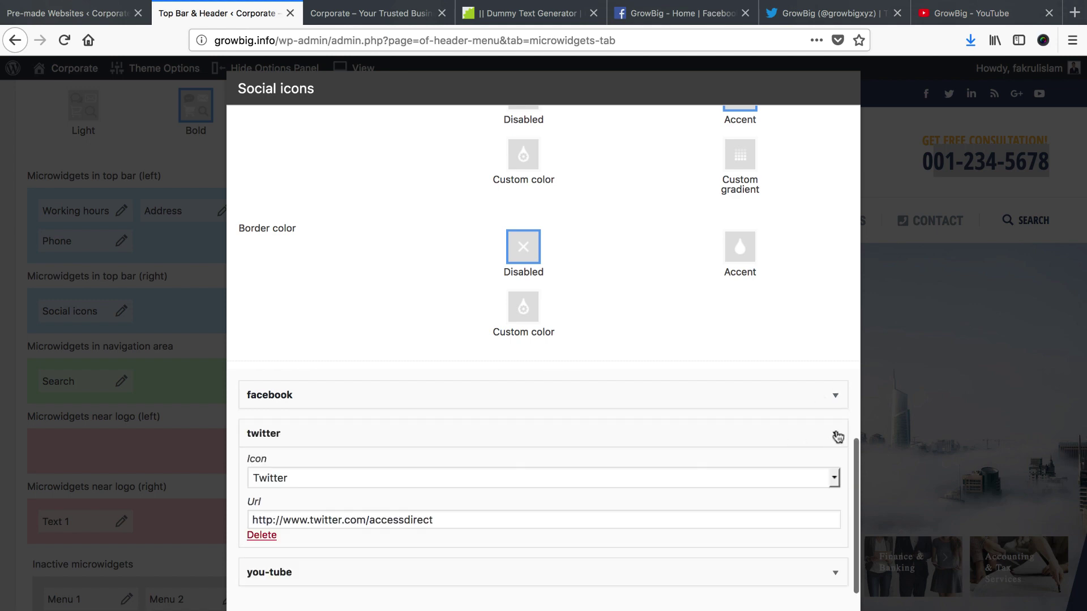
click(826, 13)
click(616, 43)
key(super+c)
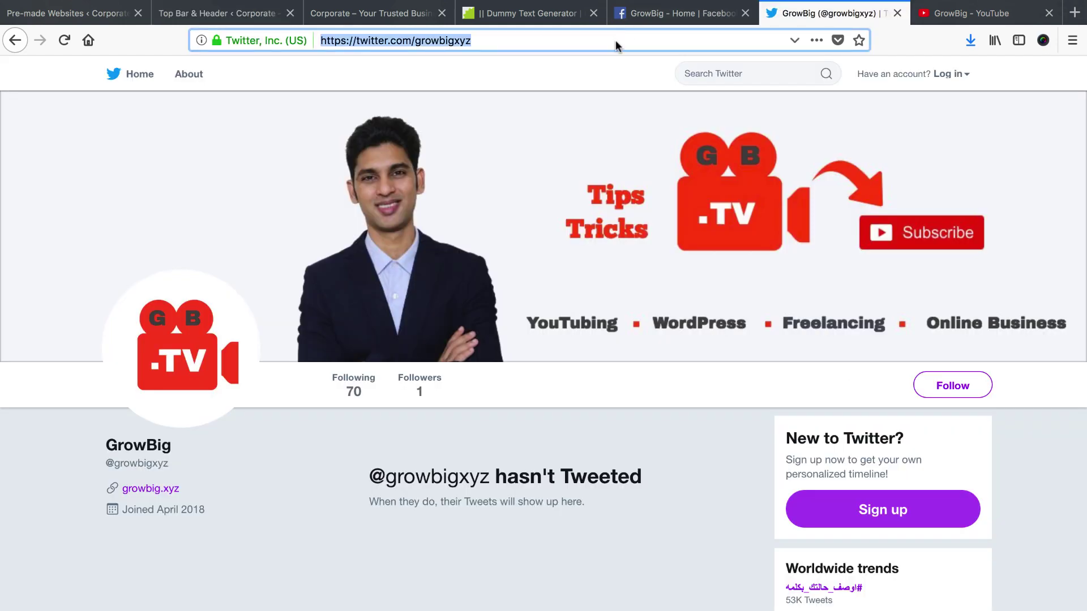
click(240, 19)
click(482, 531)
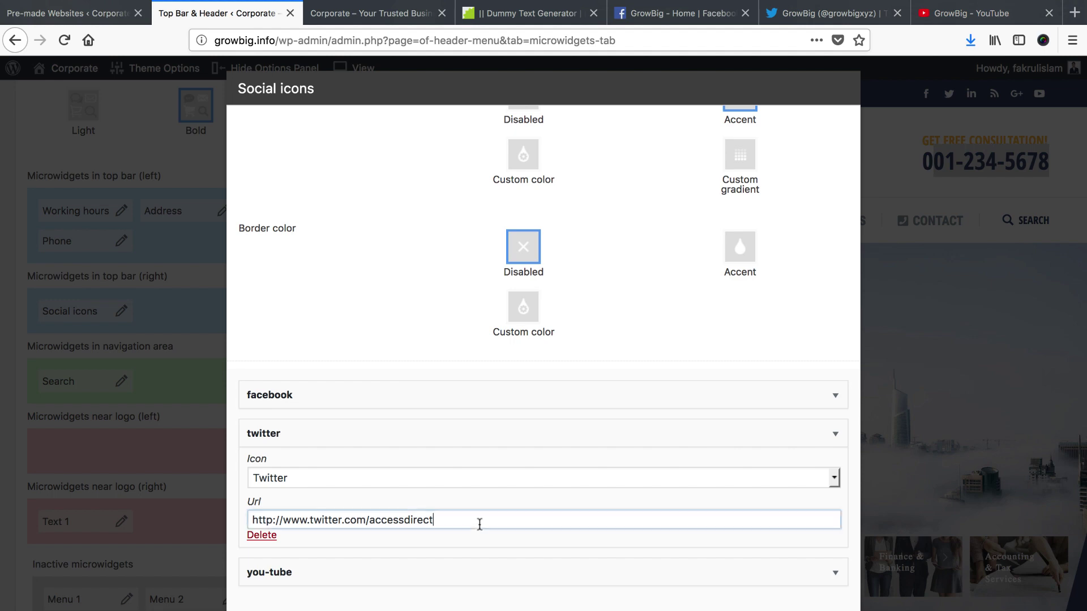
key(super+a)
key(super+v)
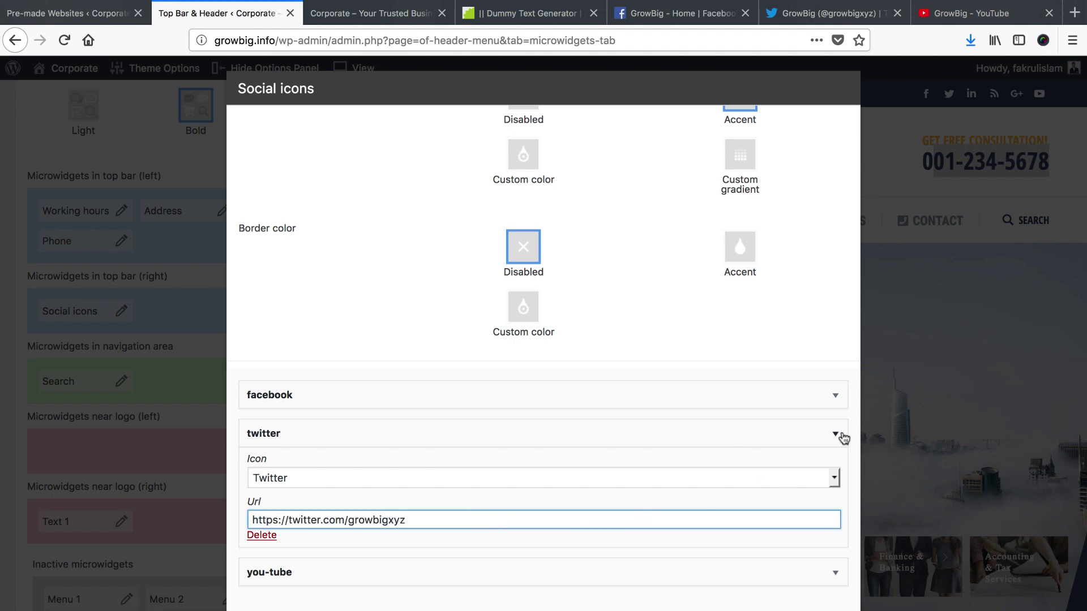
click(835, 434)
Set the you-tube icon's Url to the GrowBig YouTube channel and apply
click(836, 472)
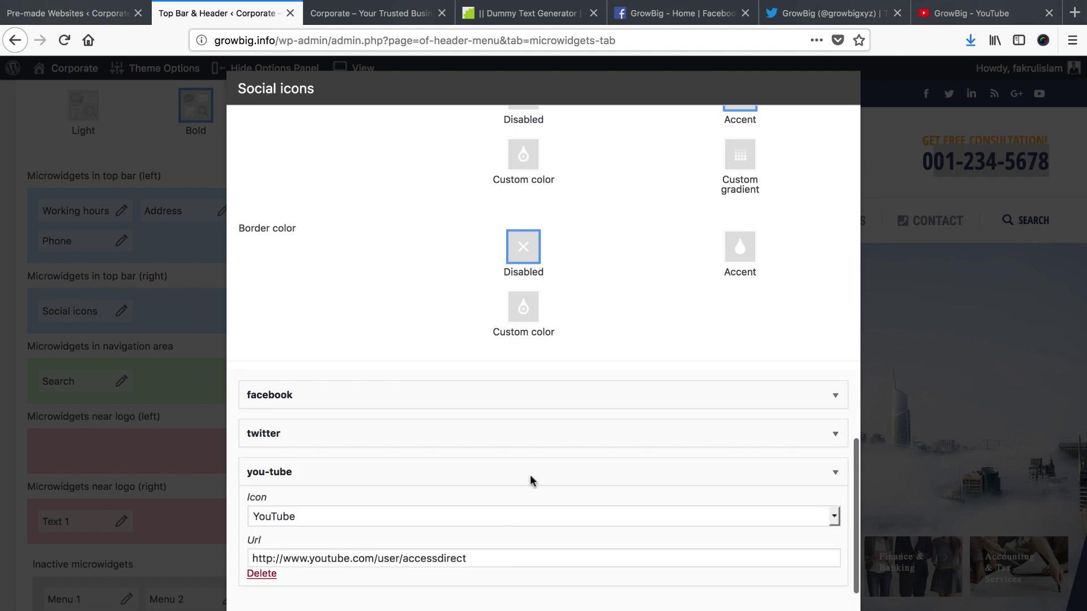
click(971, 13)
click(485, 41)
key(super+c)
click(249, 13)
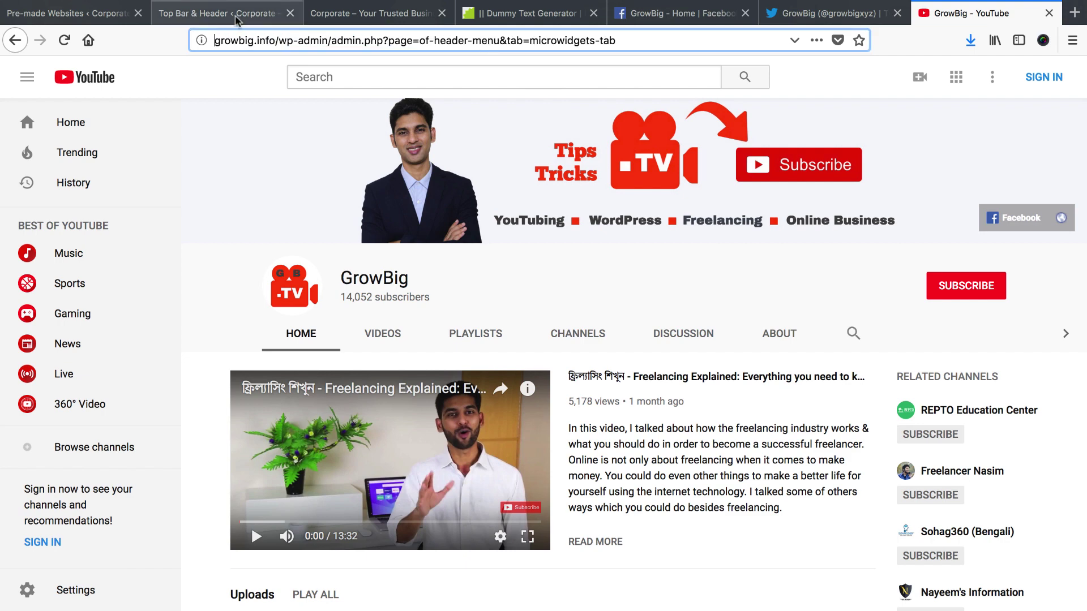
triple_click(503, 559)
key(super+v)
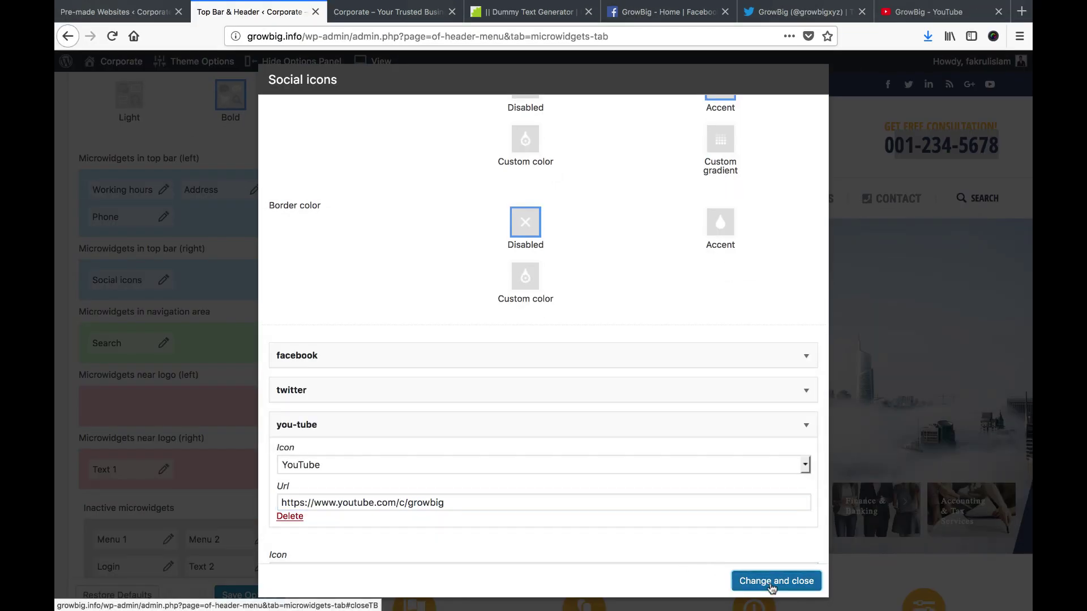
click(772, 583)
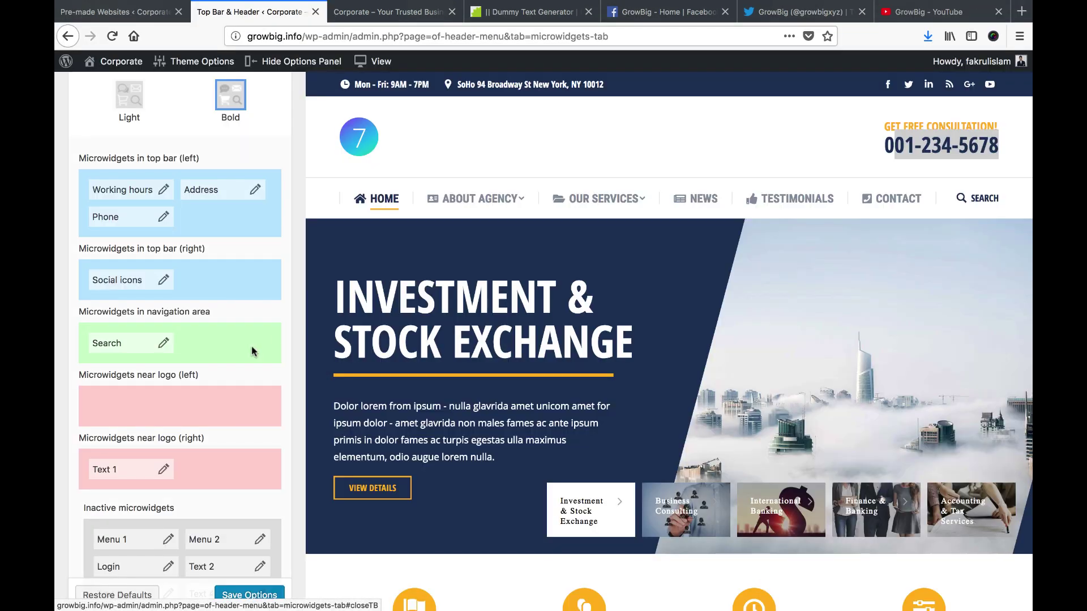
Save the Top Bar & Header options
click(249, 596)
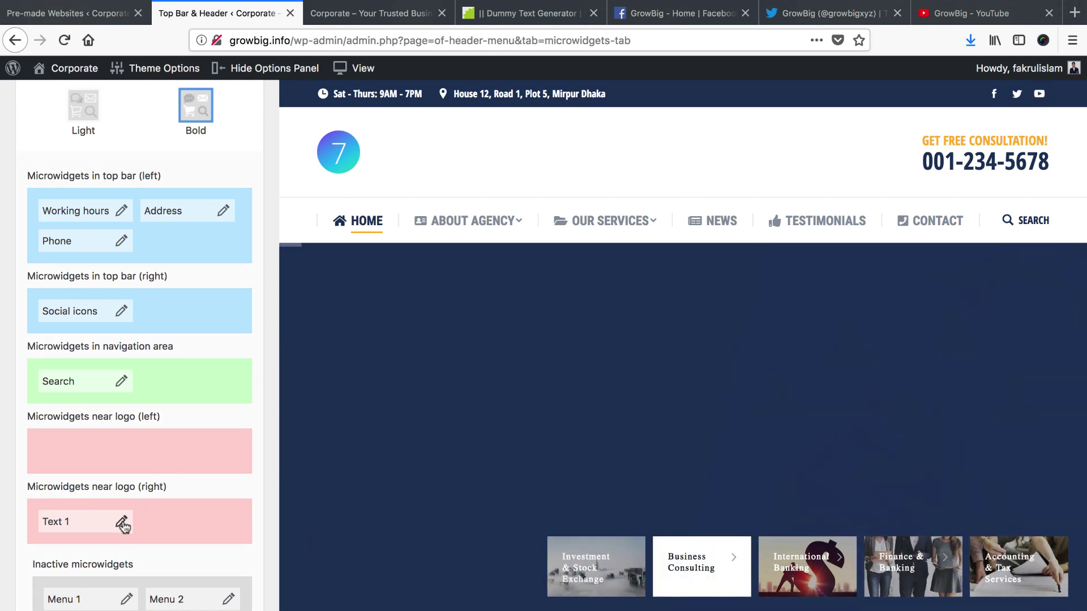
click(122, 523)
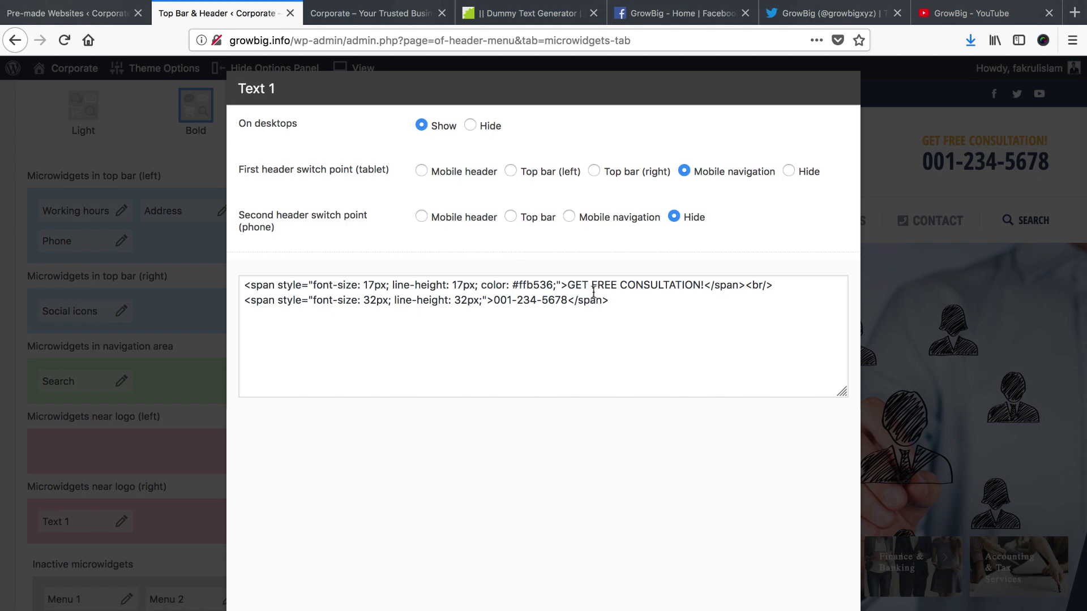
double_click(635, 284)
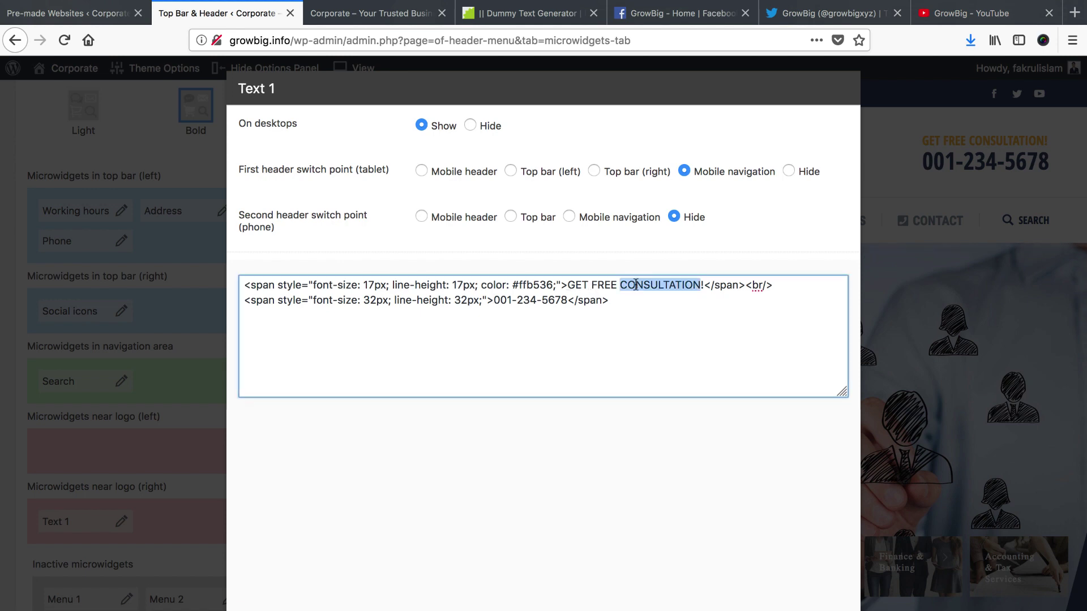
text(QUO)
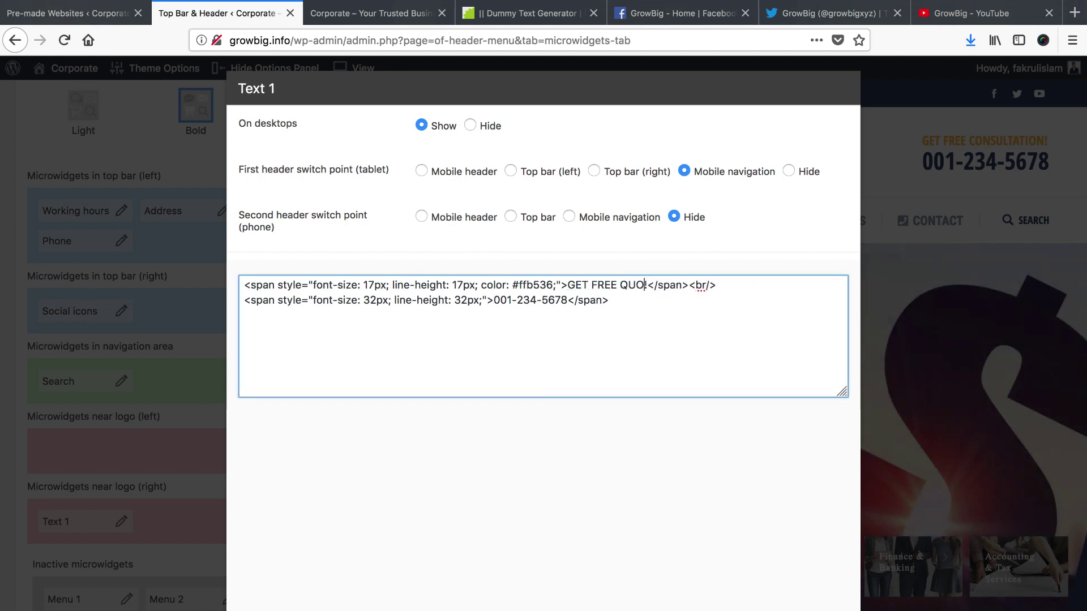
text(TE)
double_click(524, 300)
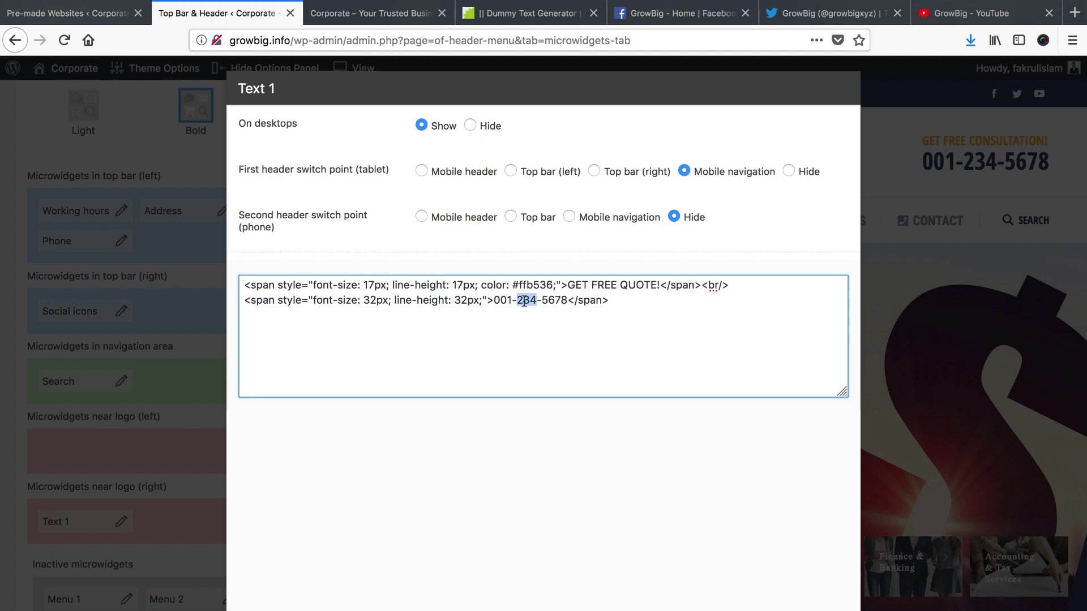
text(635-)
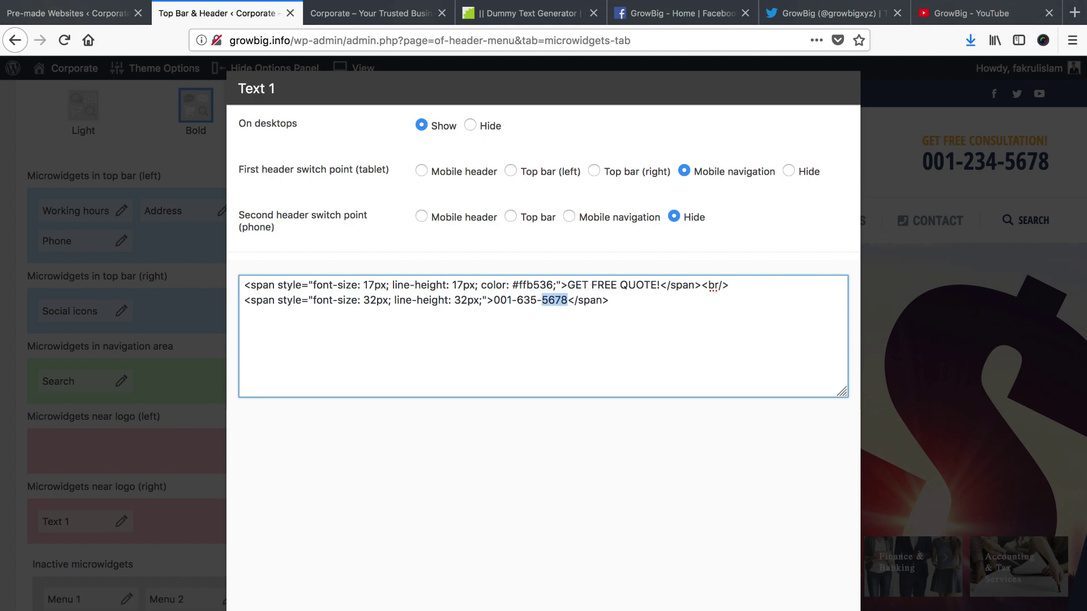
text(0987)
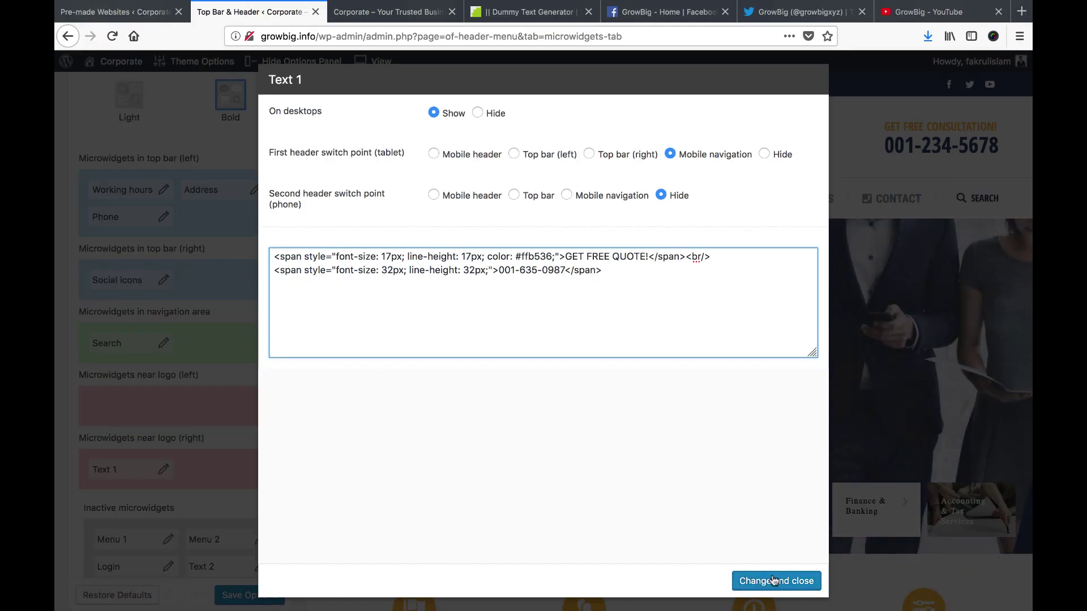
click(773, 581)
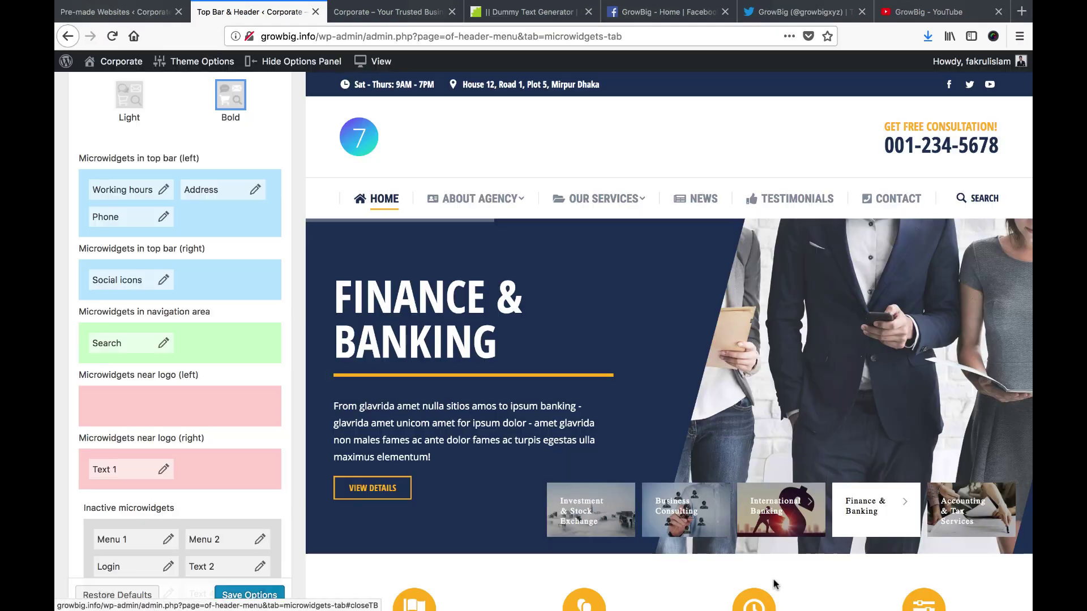
click(247, 598)
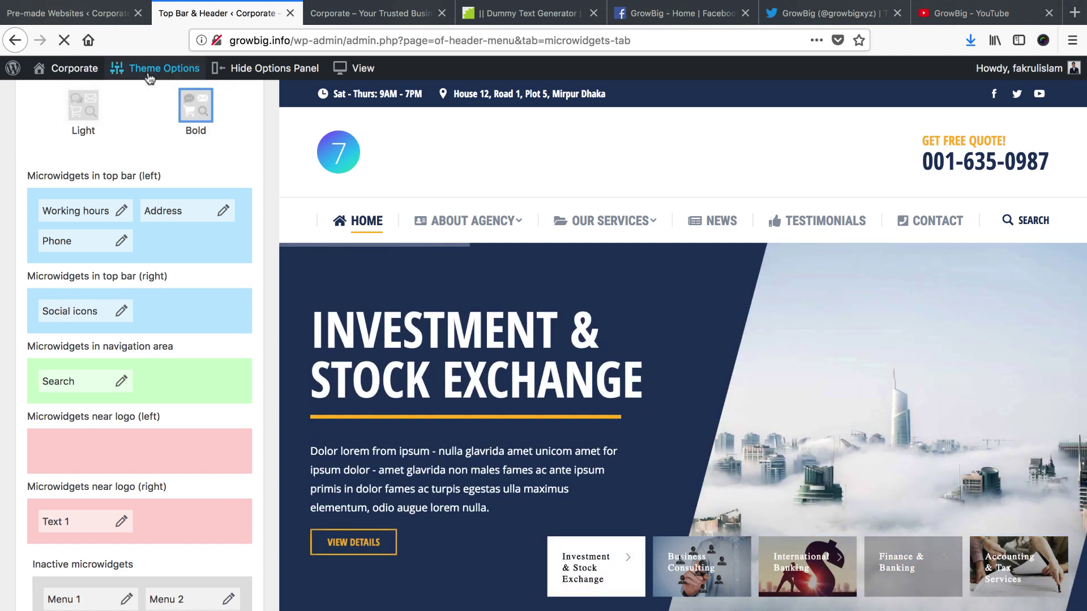
Go to Theme Options > Branding and scroll to the logo fields
mouse_move(150, 78)
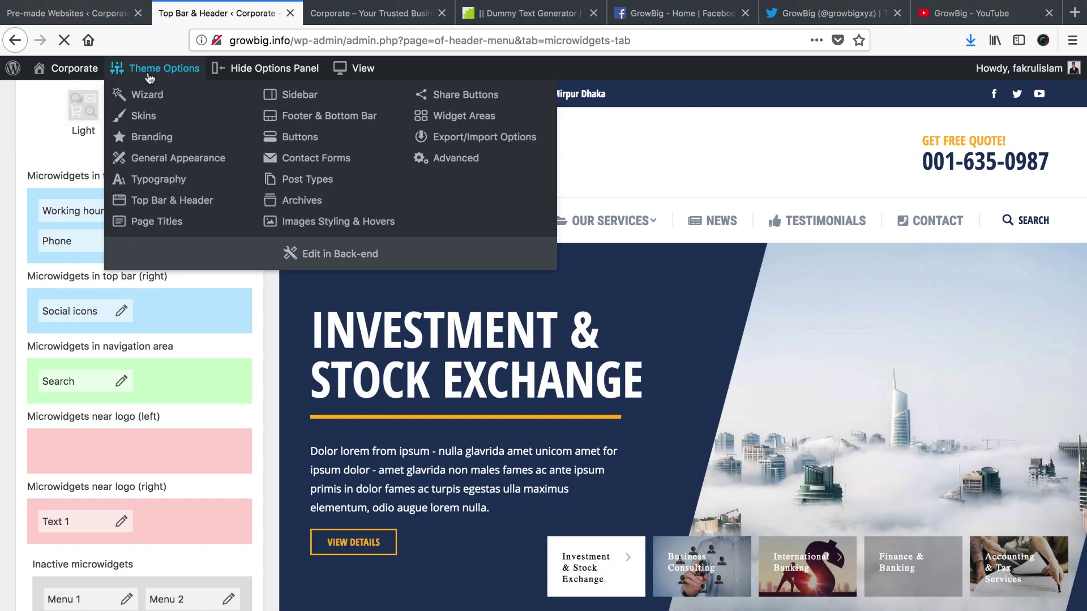
click(148, 138)
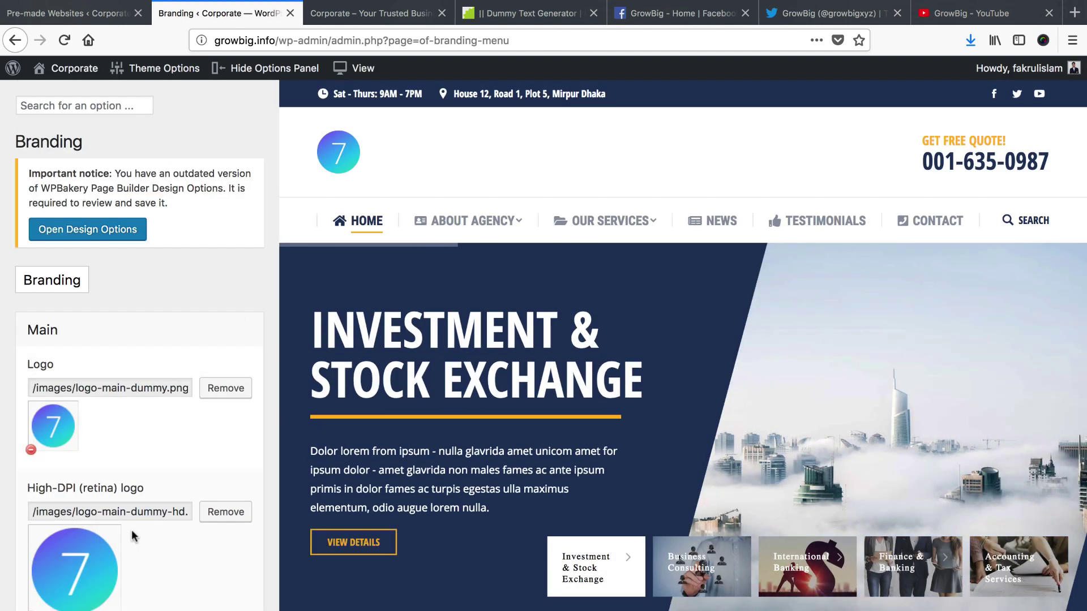
scroll(101, 383, down, 1)
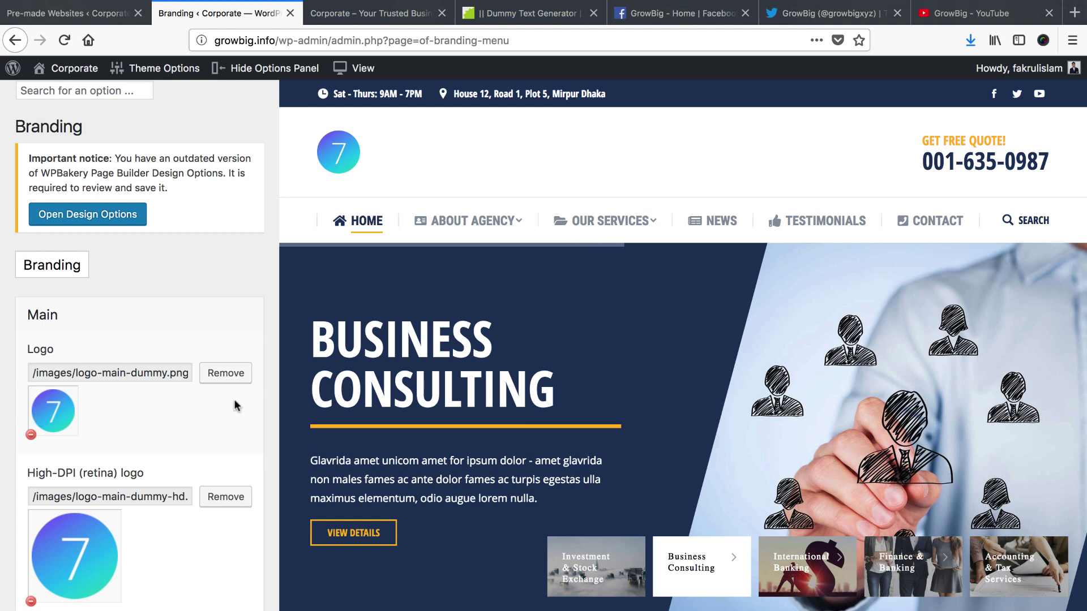
Replace the main logo with uploaded logo-pc.png, alt text 'Corporate Logo'
click(221, 377)
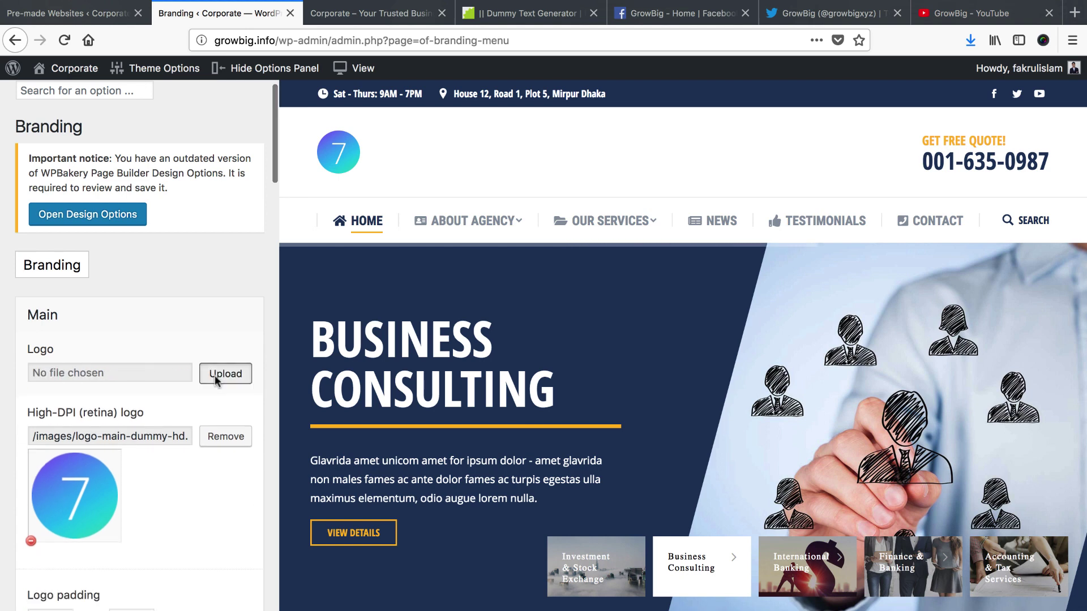
click(215, 375)
click(515, 364)
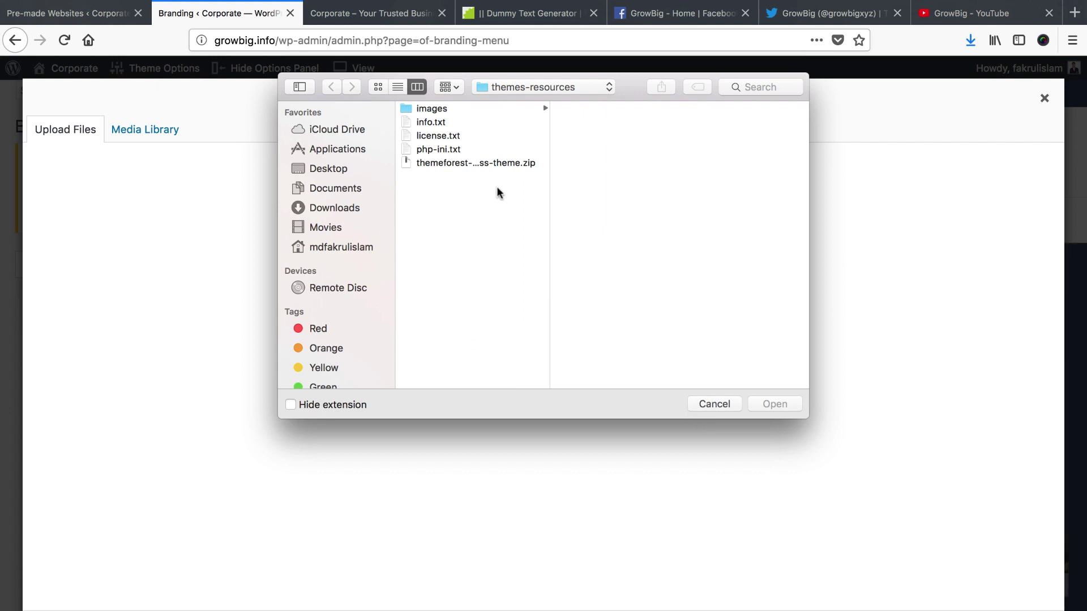
click(527, 109)
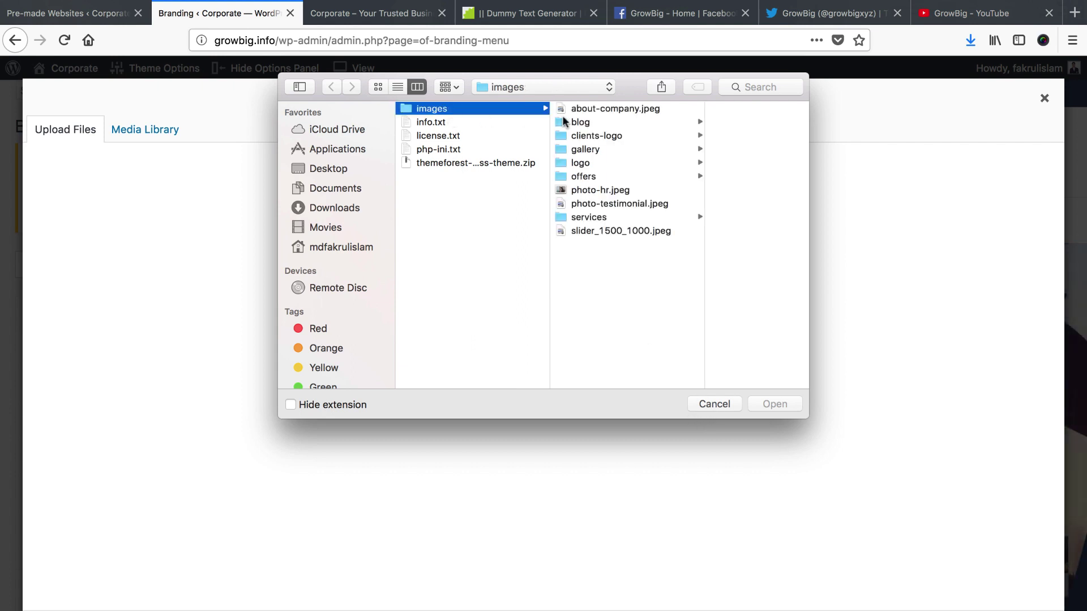
click(588, 163)
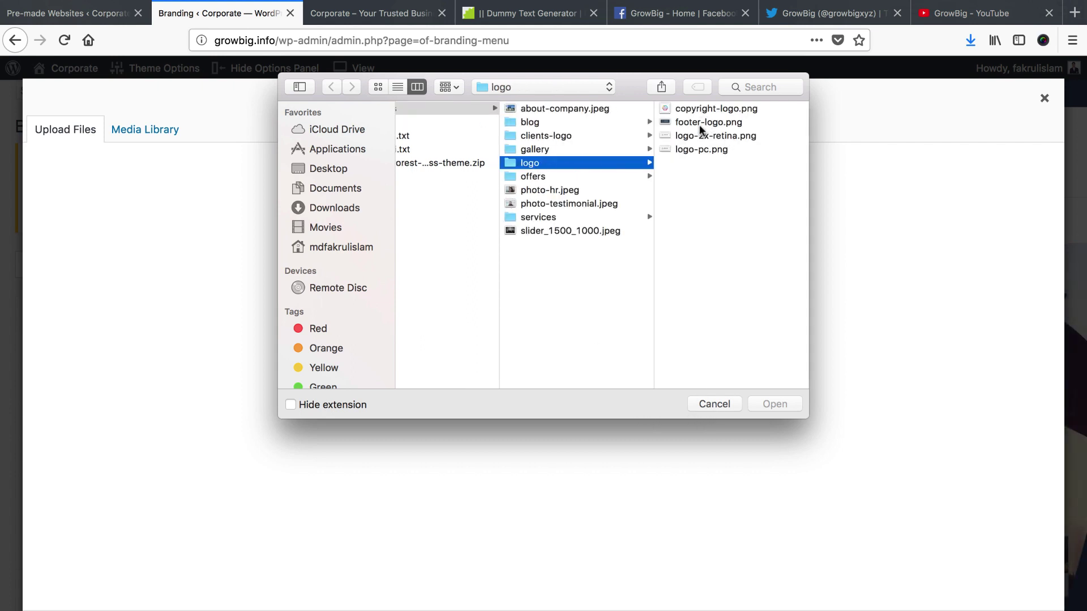
click(700, 150)
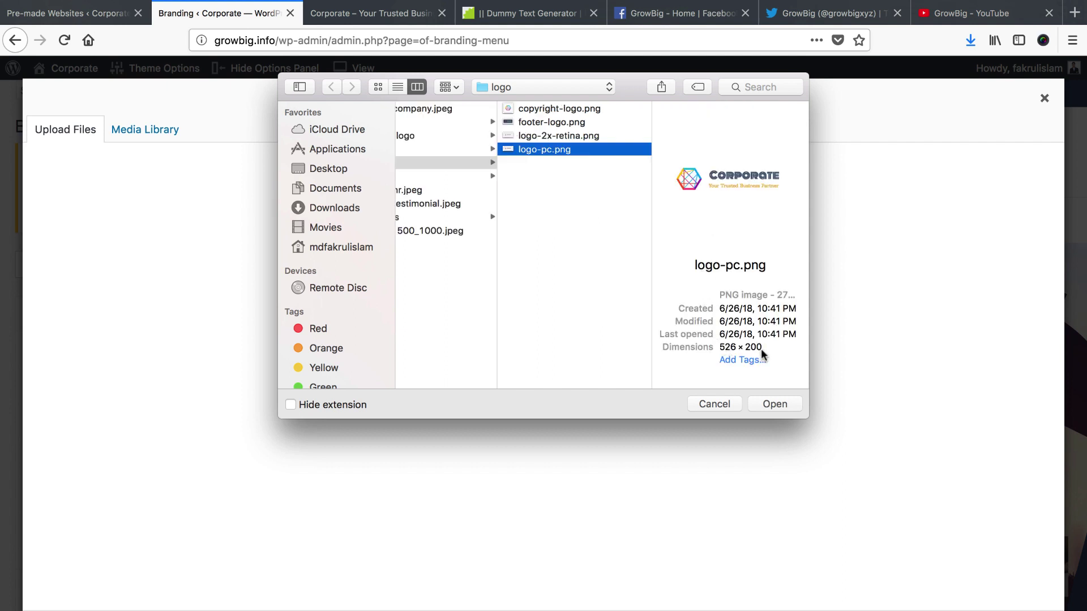
click(779, 403)
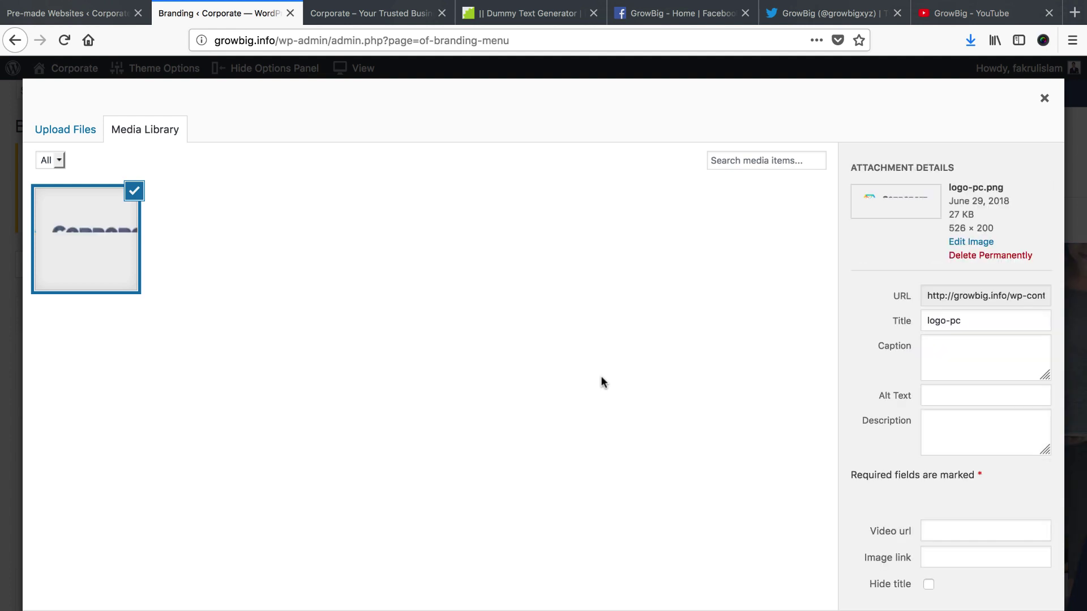
click(941, 396)
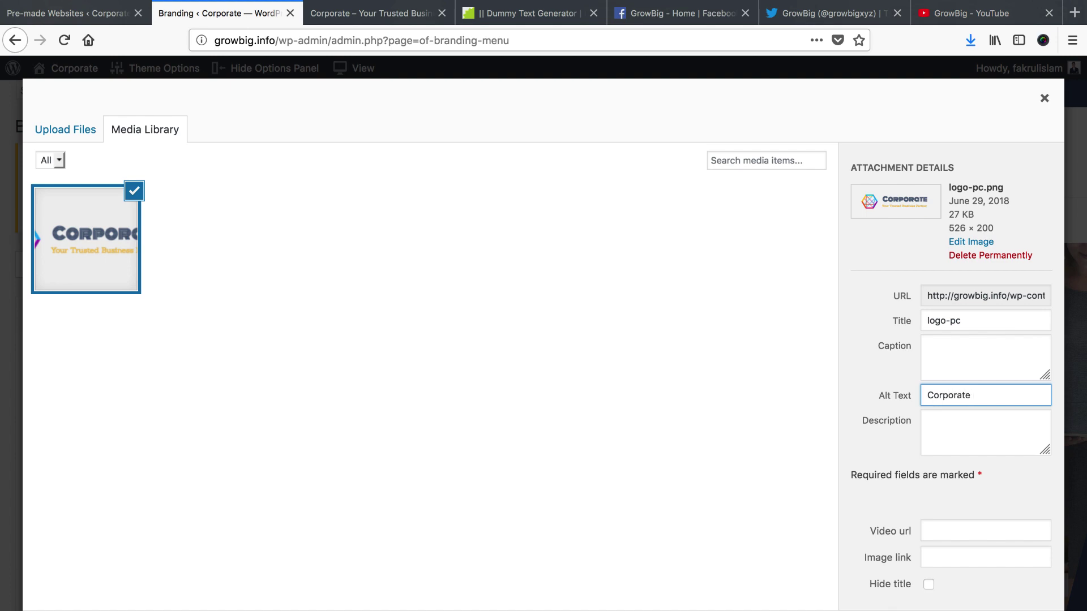
text(Corporate Logo)
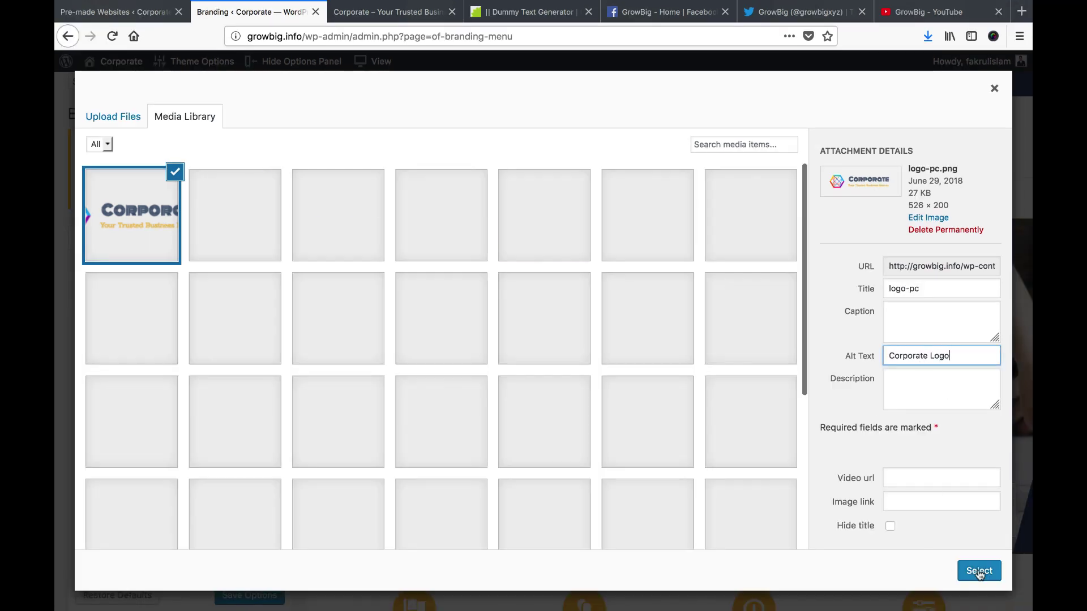
click(979, 571)
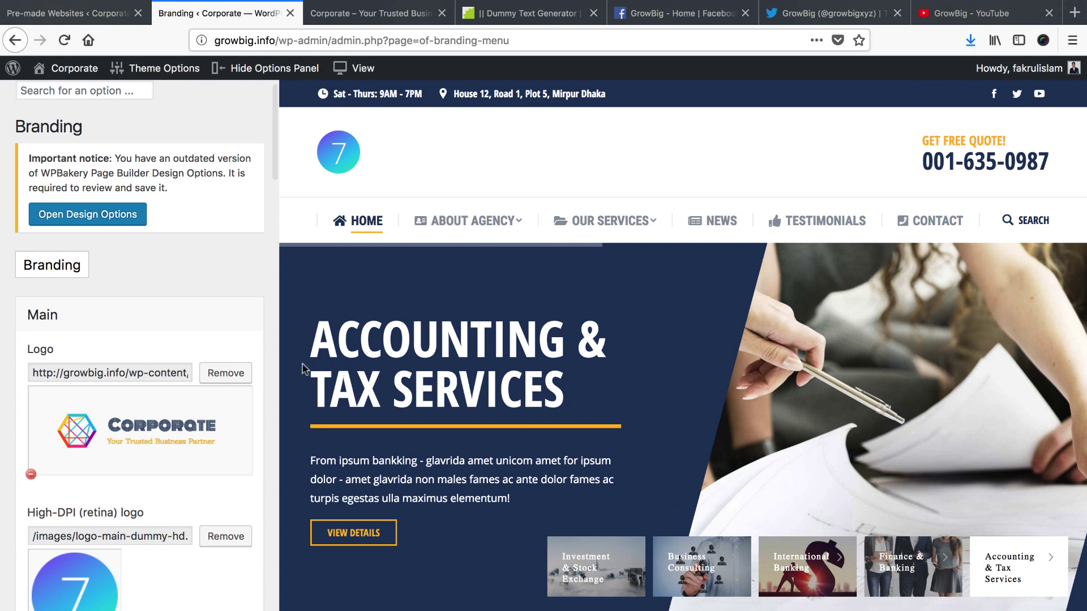
Replace the High-DPI (retina) logo with uploaded logo-2x-retina.png
scroll(187, 470, down, 2)
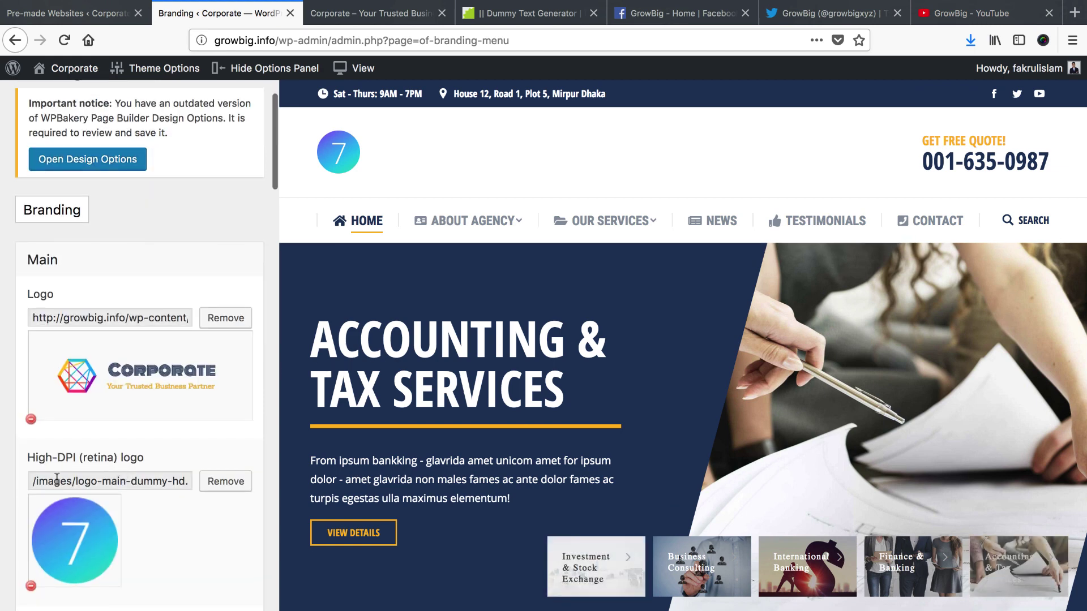
click(215, 484)
click(227, 482)
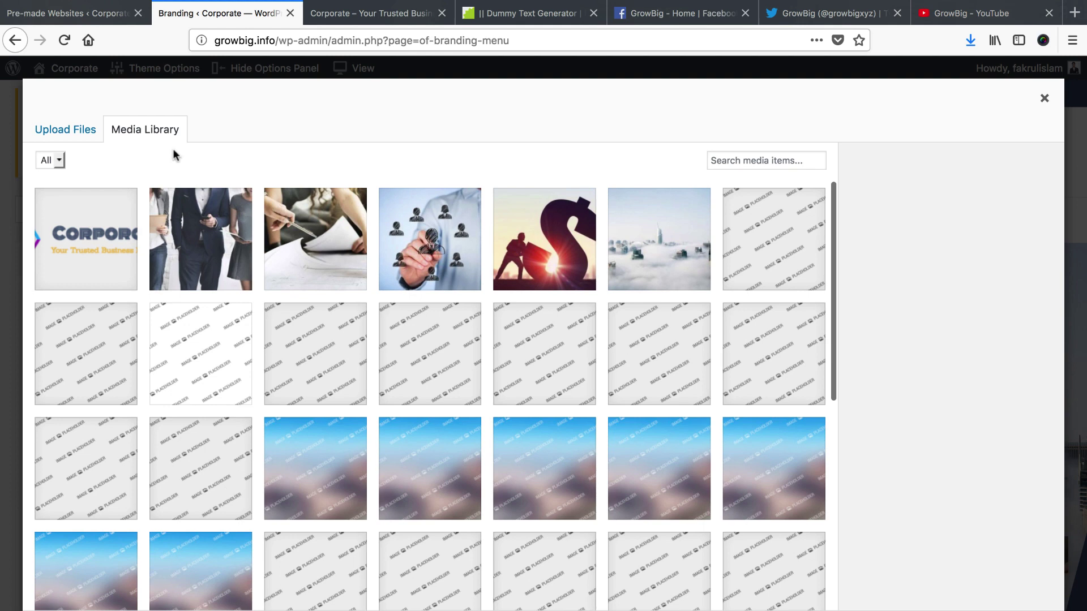
click(73, 131)
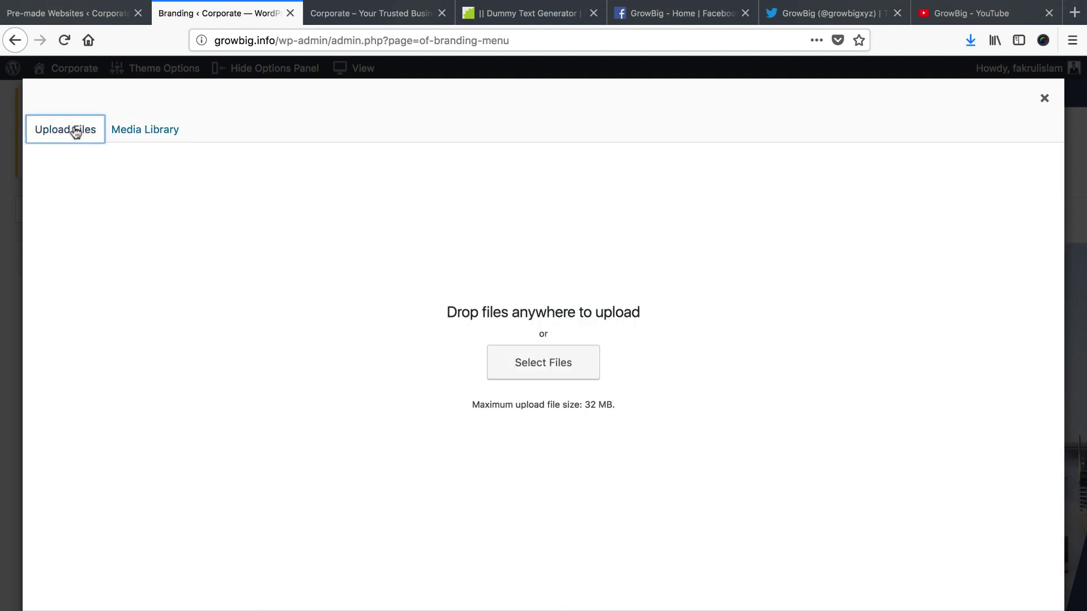
click(531, 364)
click(443, 135)
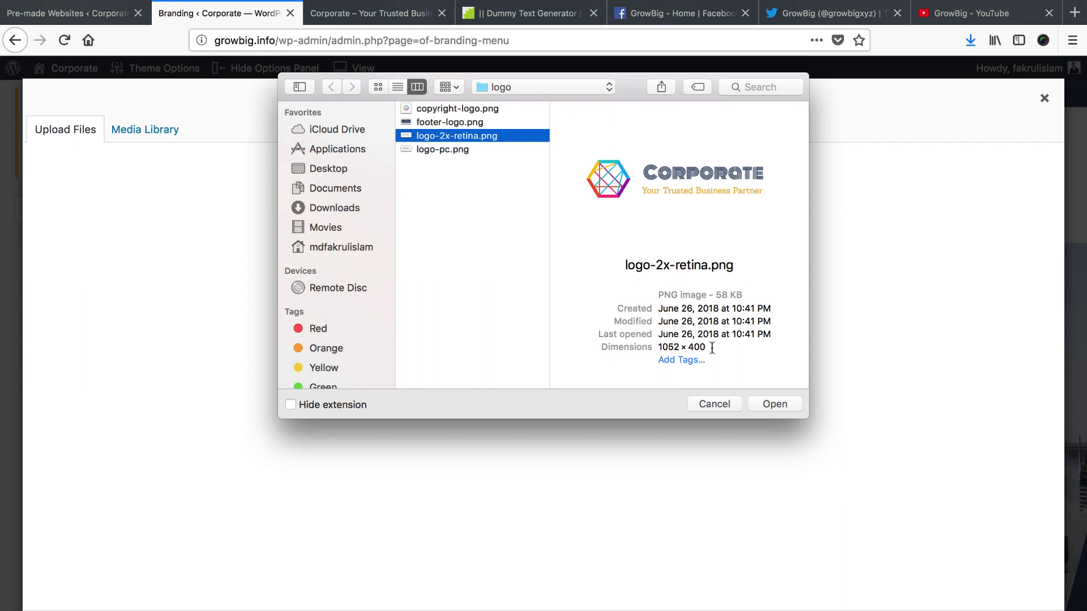
click(769, 403)
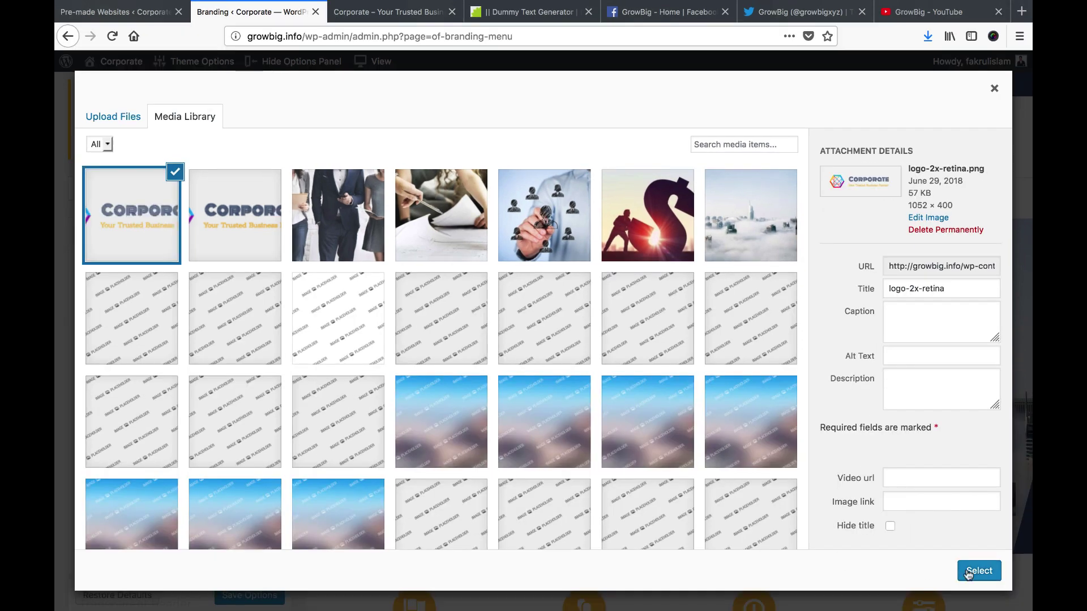
click(967, 573)
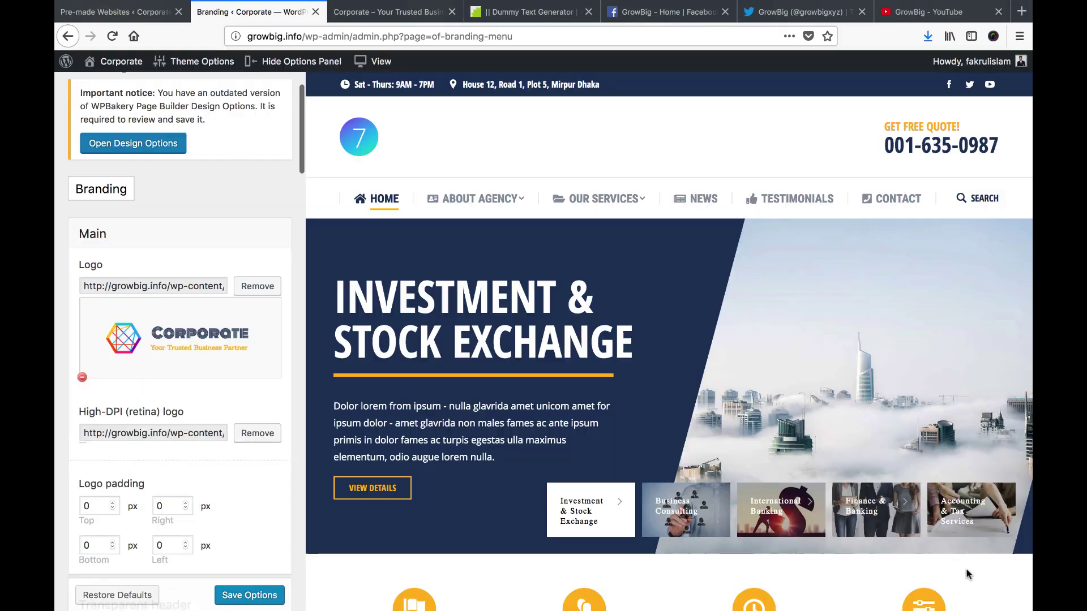
Save the Branding options and check the Corporate logo in the preview
click(250, 597)
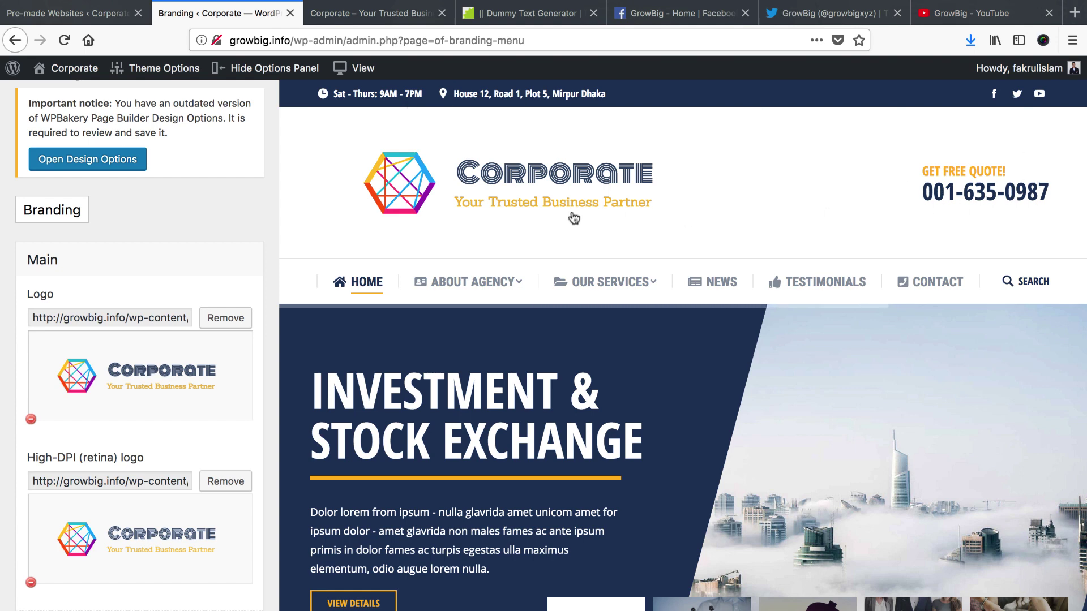
scroll(540, 347, down, 3)
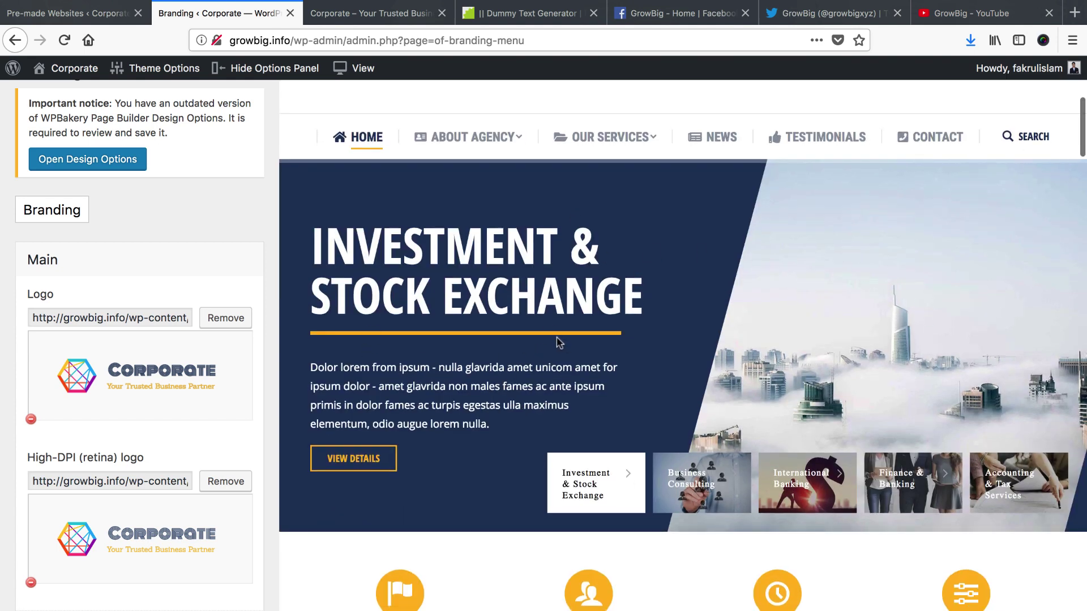
scroll(555, 339, up, 3)
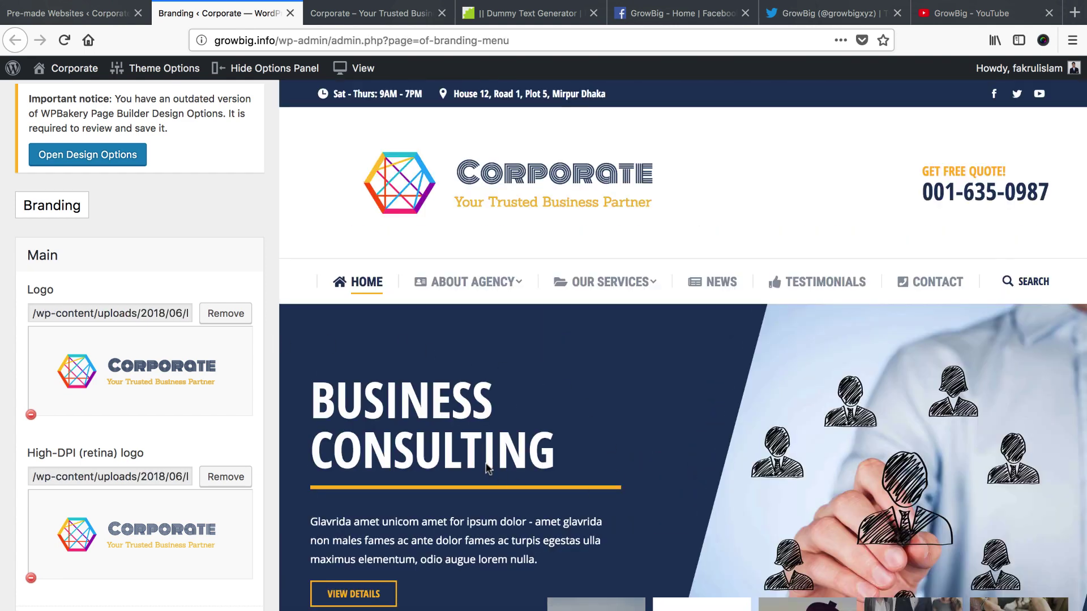
Open the7-corporate-slider for editing in The7 Slider Revolution
mouse_move(78, 81)
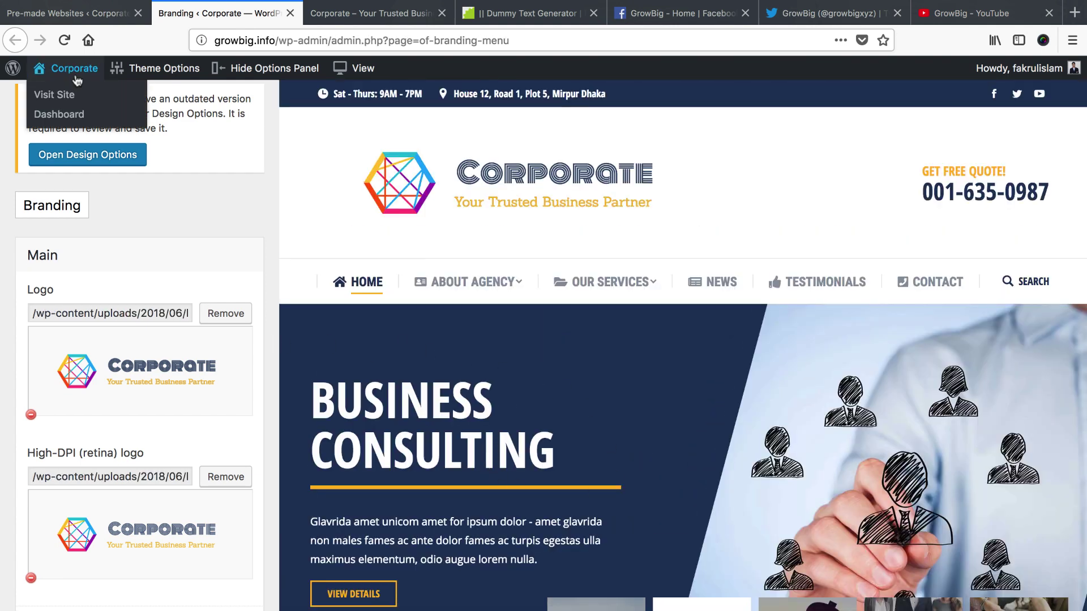
click(54, 121)
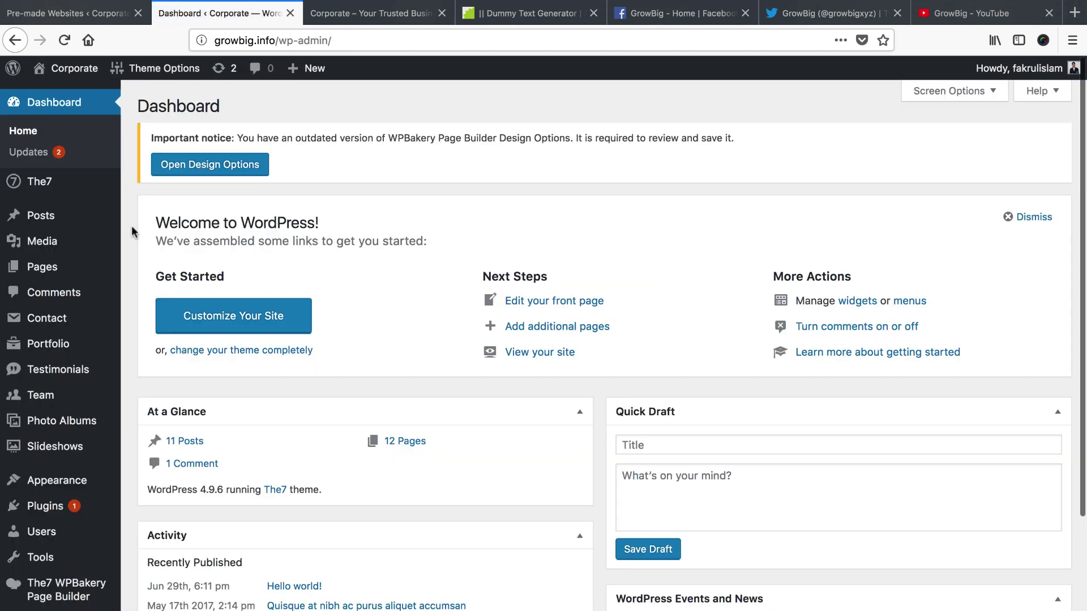
scroll(131, 227, down, 4)
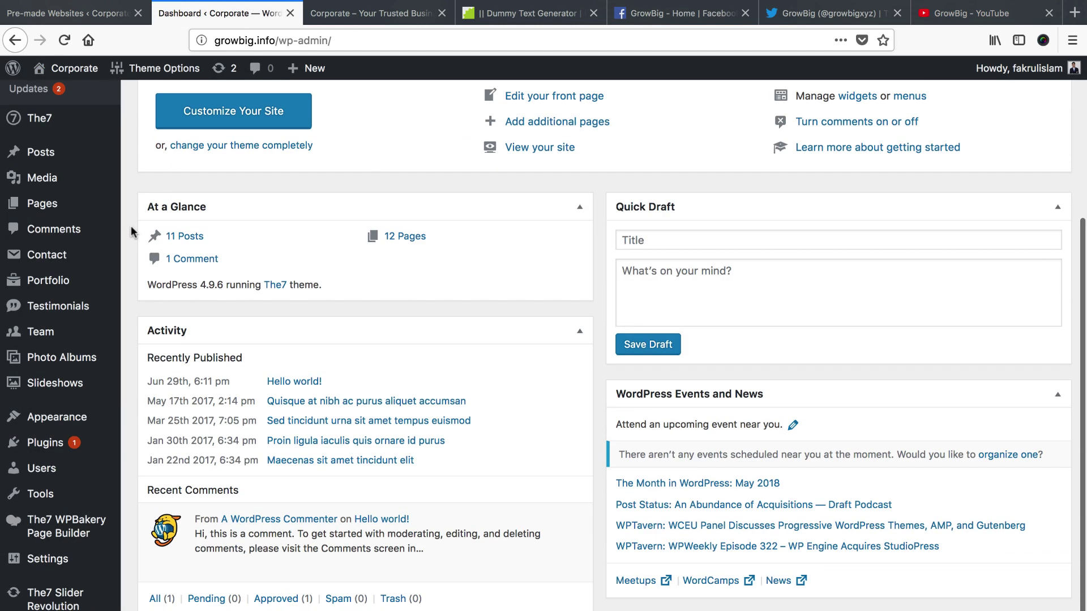
click(61, 601)
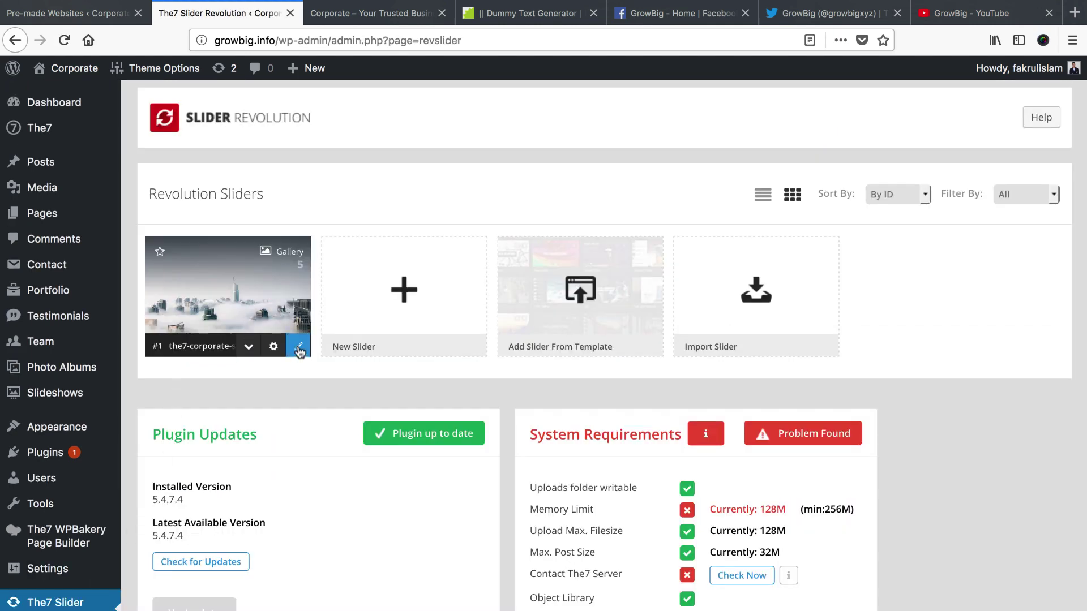
click(299, 349)
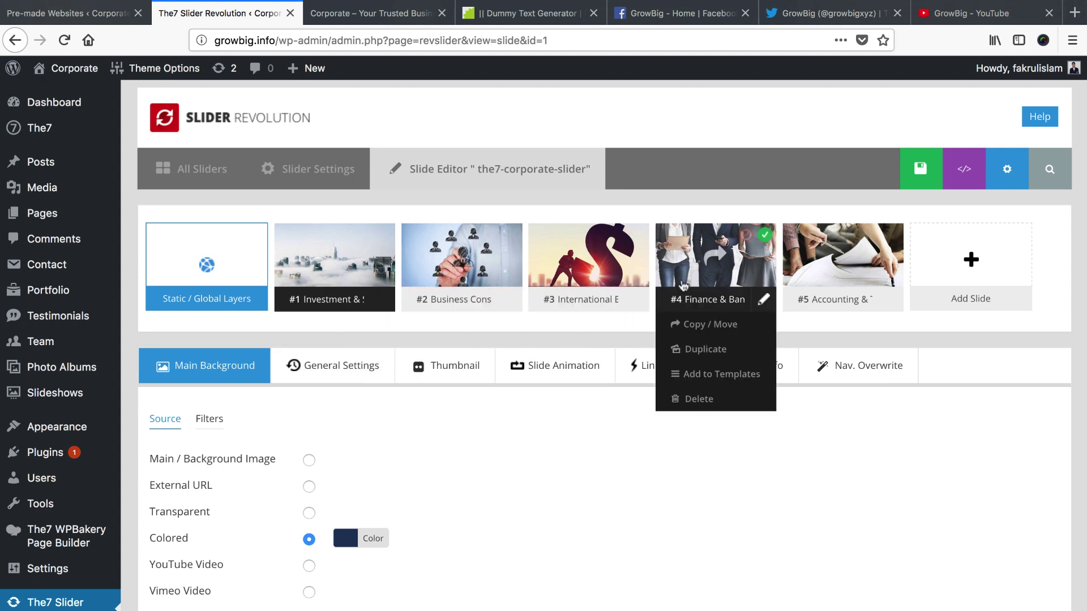
Open slide #1 in the slide editor and show its Thumbnail settings
mouse_move(815, 284)
mouse_move(333, 253)
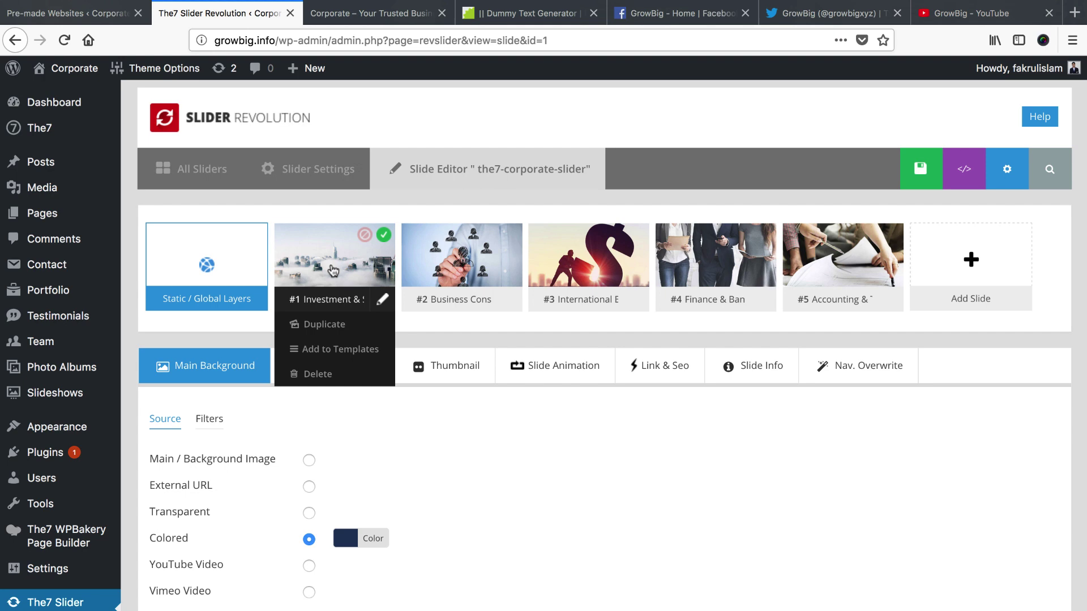
click(463, 259)
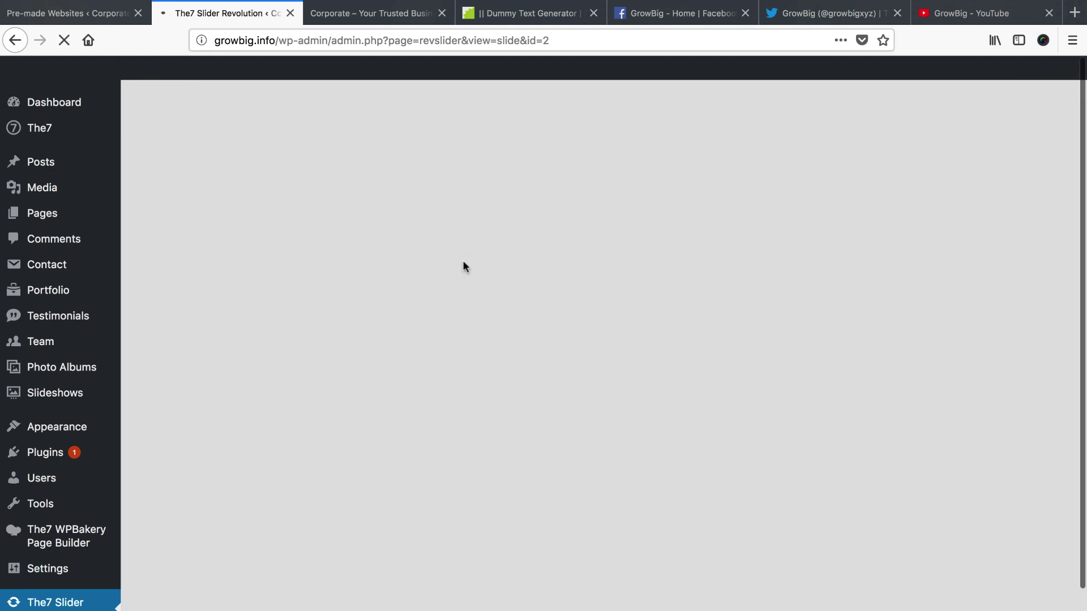
scroll(475, 342, down, 5)
scroll(475, 342, down, 5)
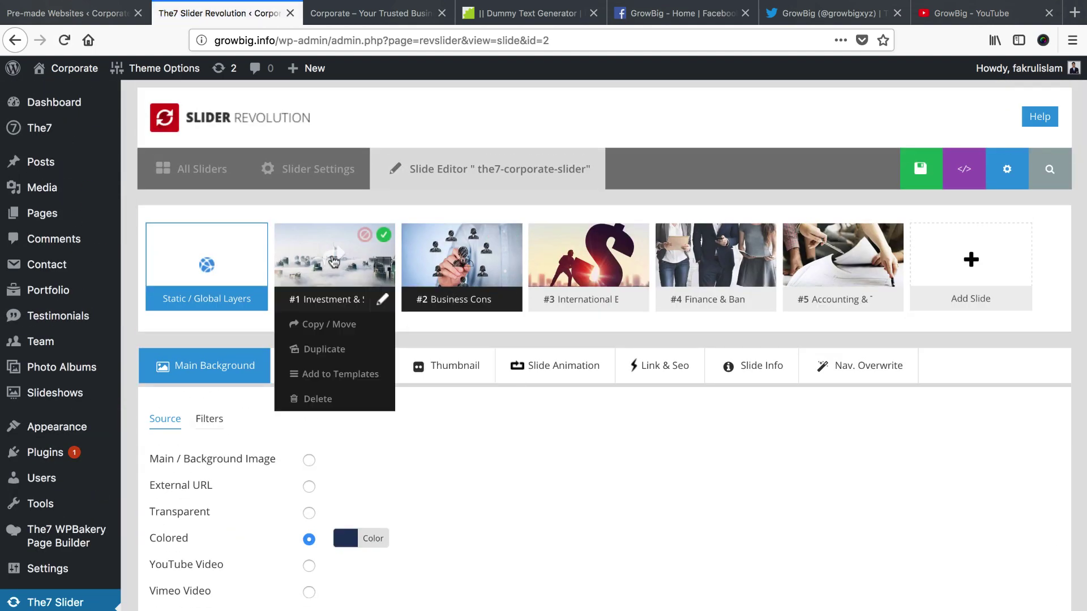
click(334, 261)
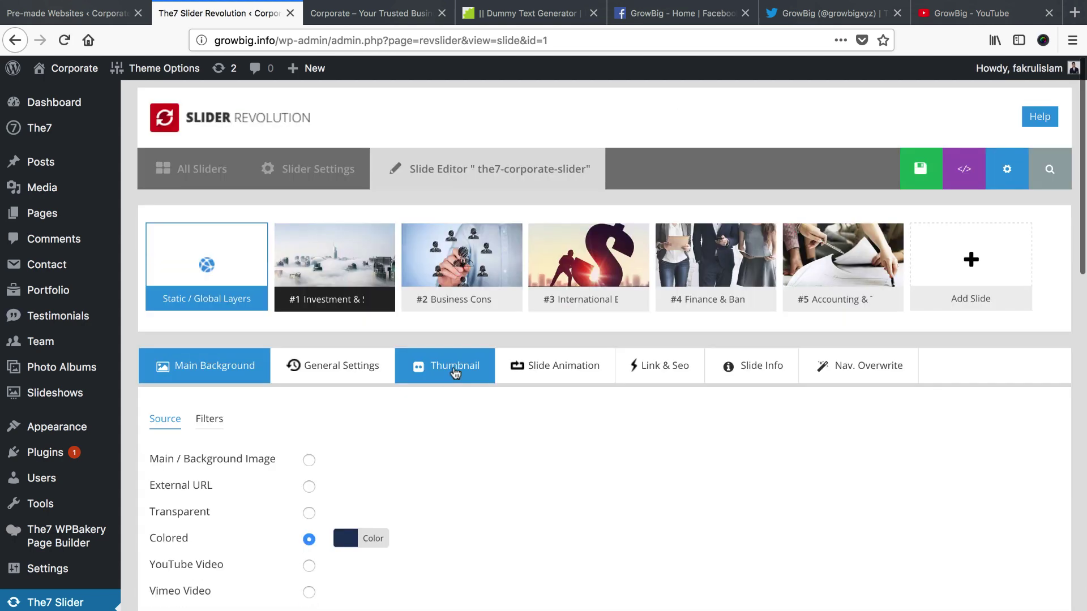
click(455, 367)
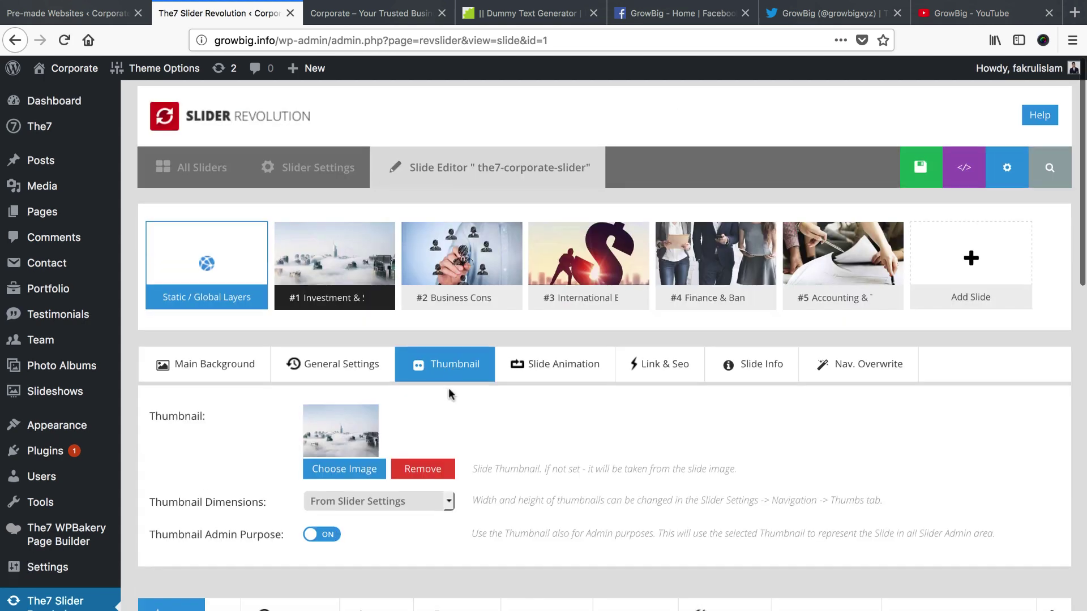
scroll(448, 389, down, 3)
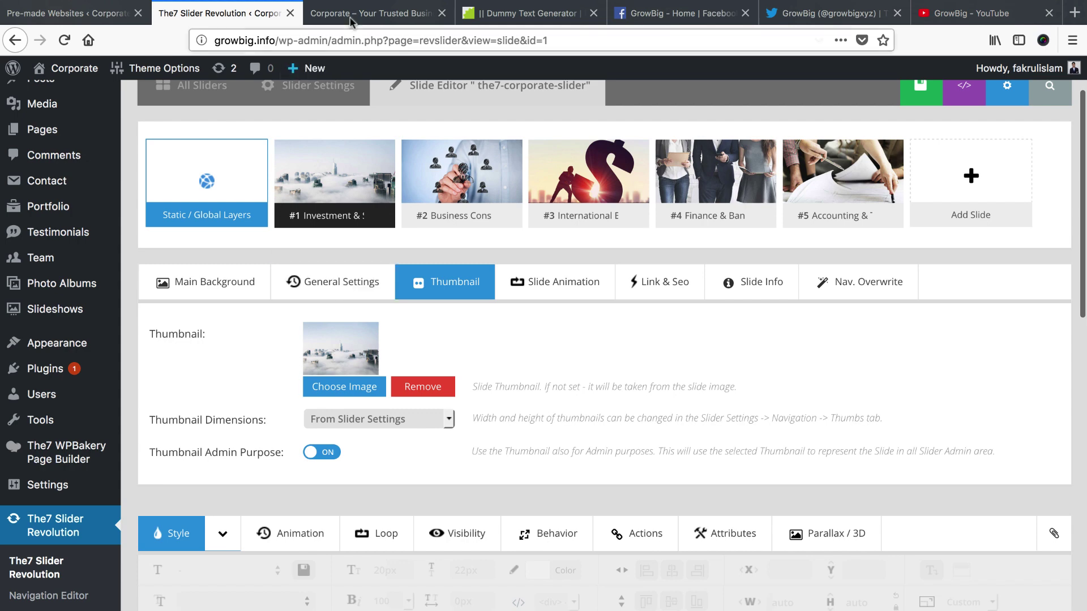
Compare with the live homepage slider at Business Consulting, then return to the editor
click(374, 13)
scroll(582, 526, down, 5)
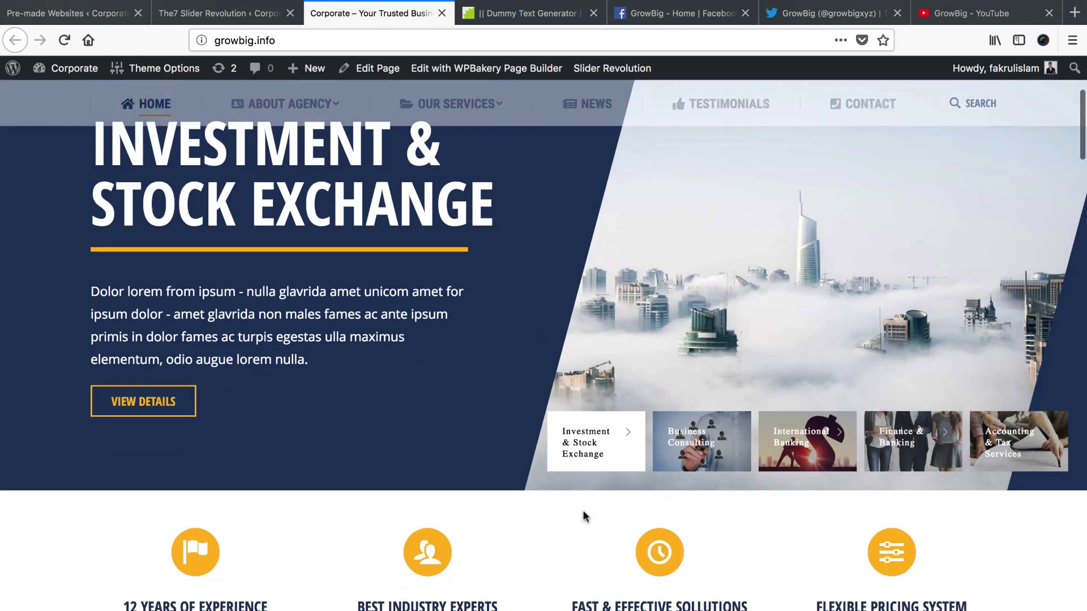
click(698, 453)
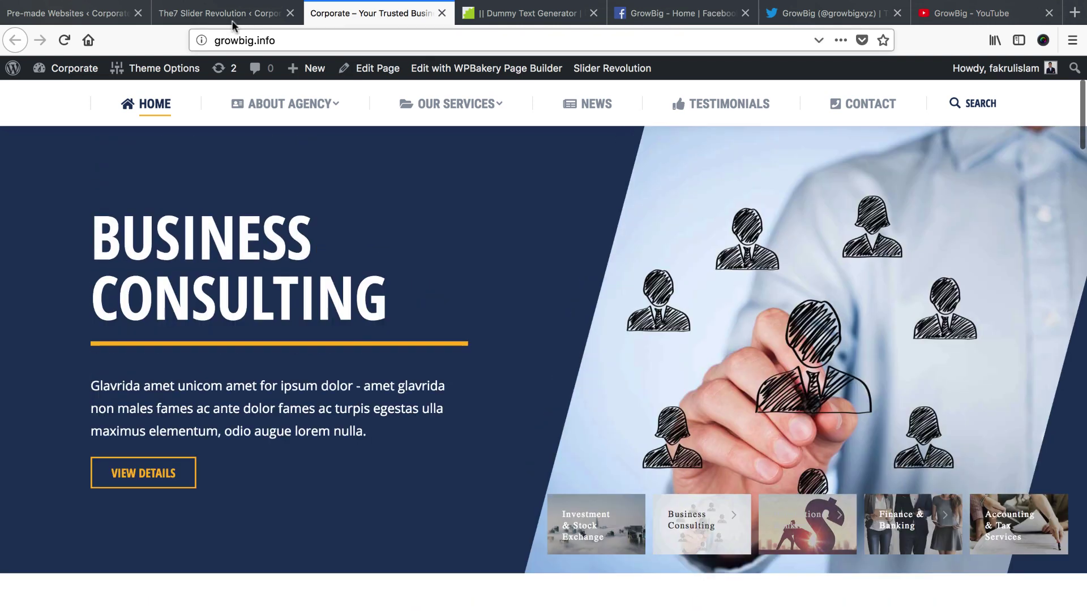
click(233, 16)
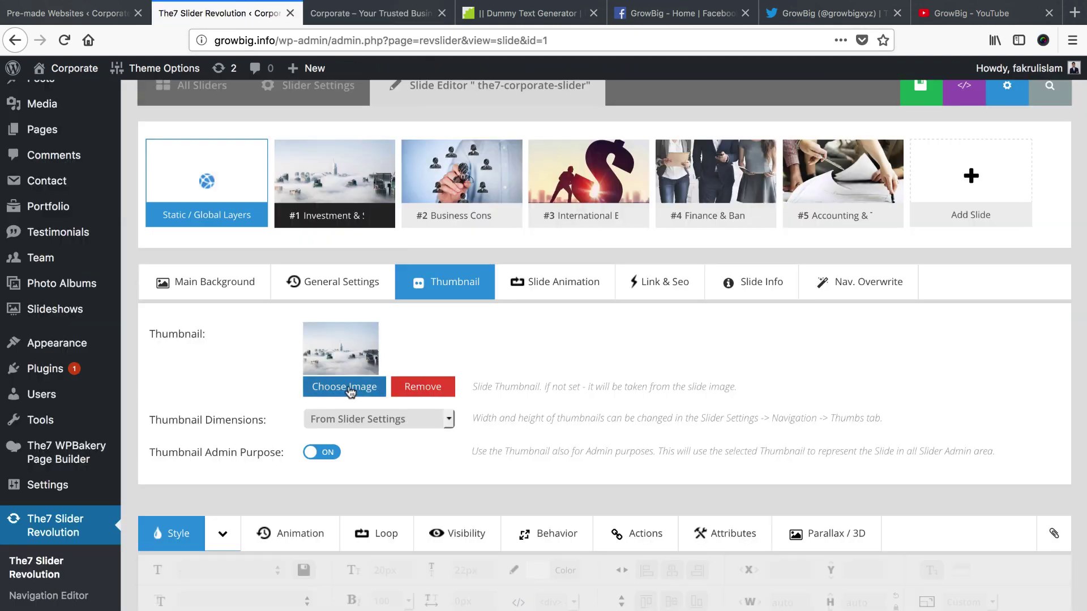
Upload slider_1500_1000.jpeg and set it as the first slide's thumbnail
click(350, 391)
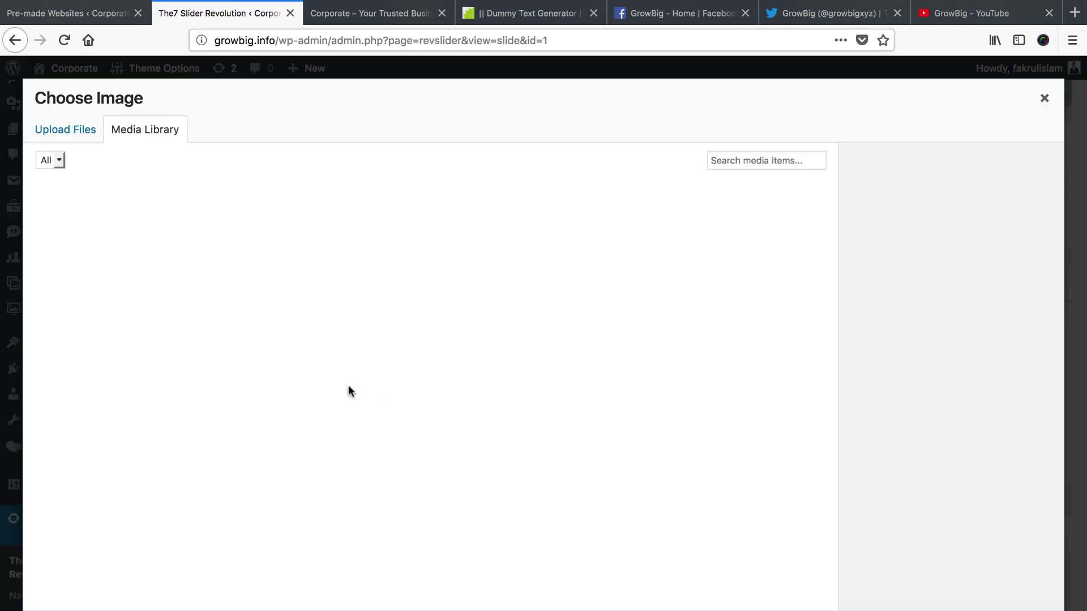
click(77, 132)
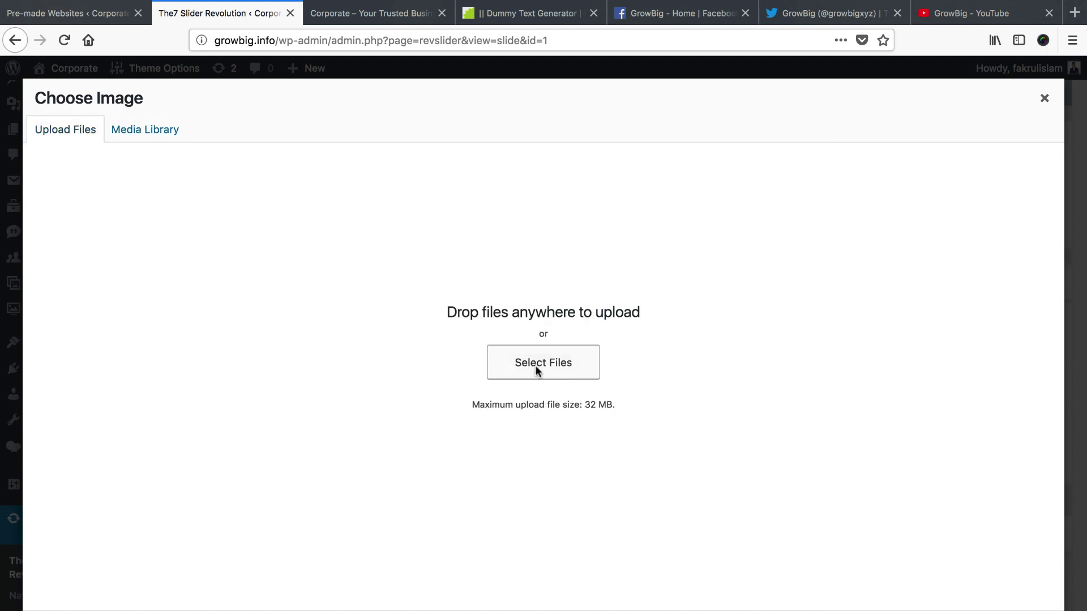
click(537, 370)
click(449, 232)
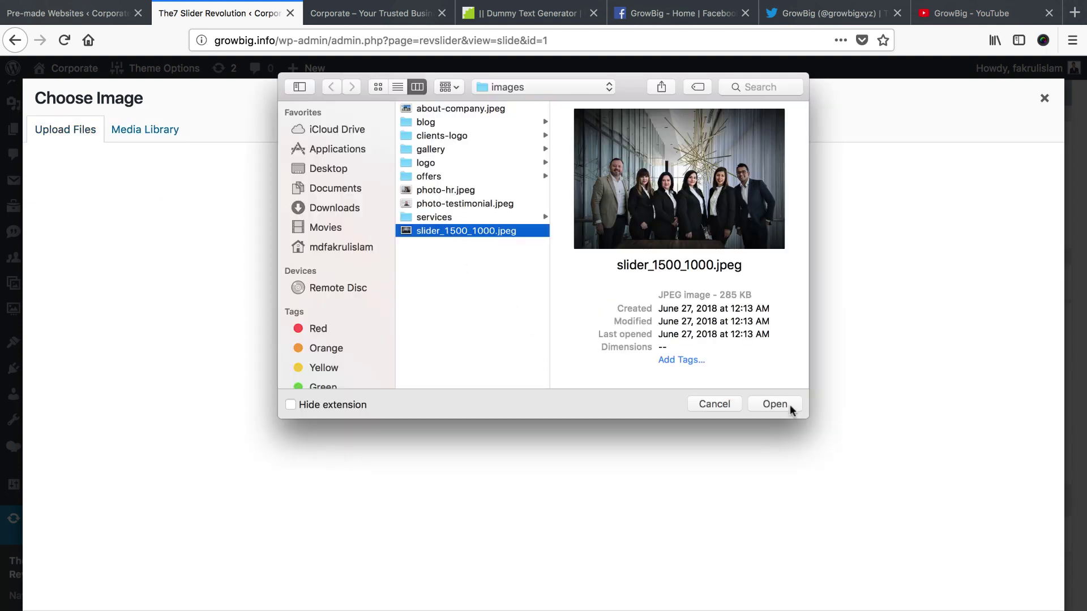
click(761, 404)
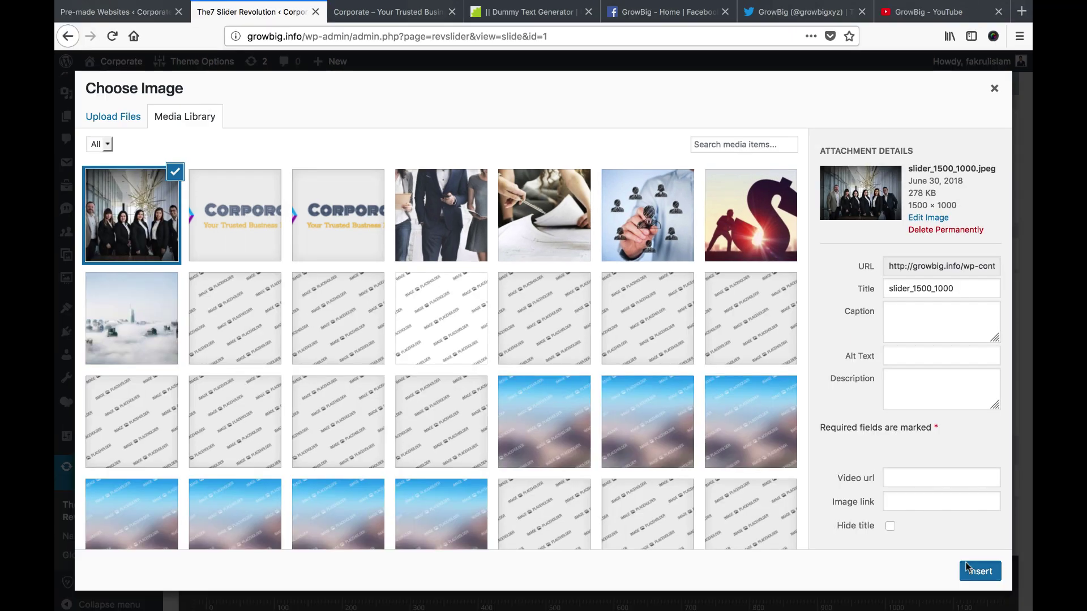
click(978, 571)
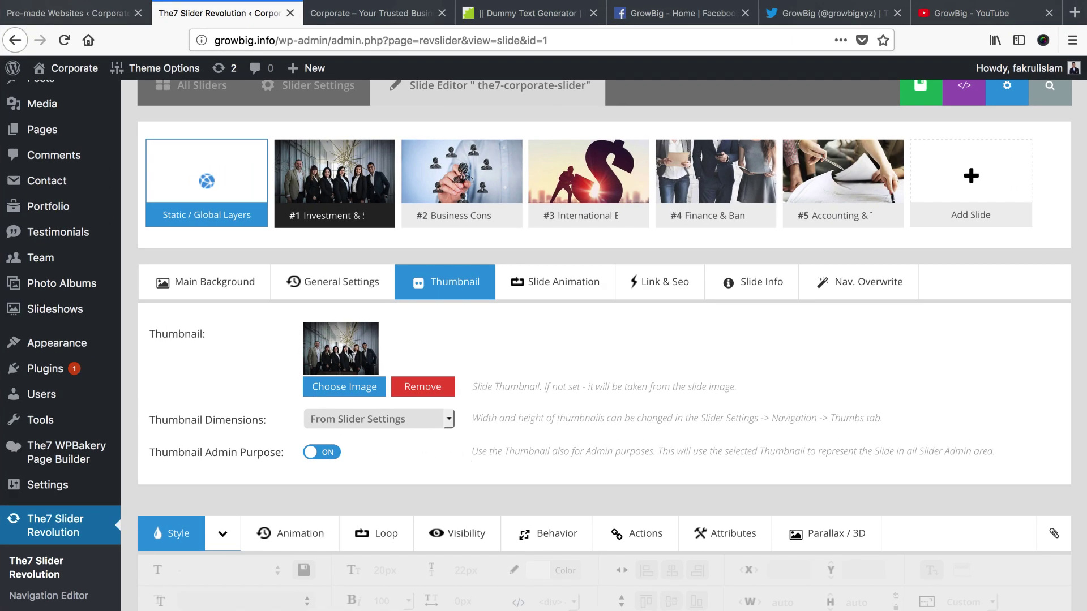
Select the city skyline image layer on the slide canvas
scroll(509, 428, down, 8)
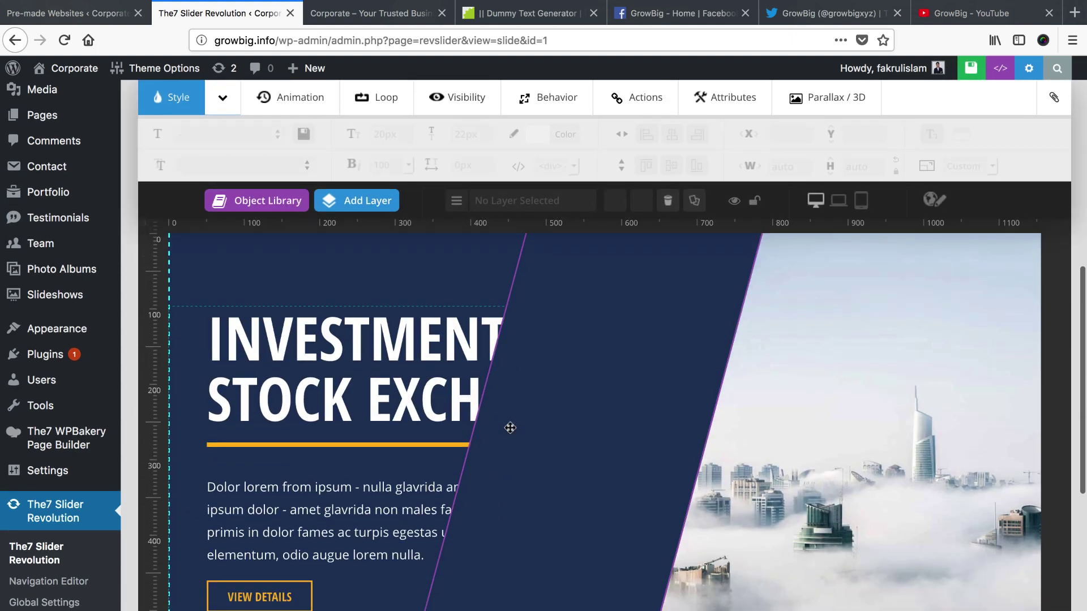
scroll(510, 428, right, 4)
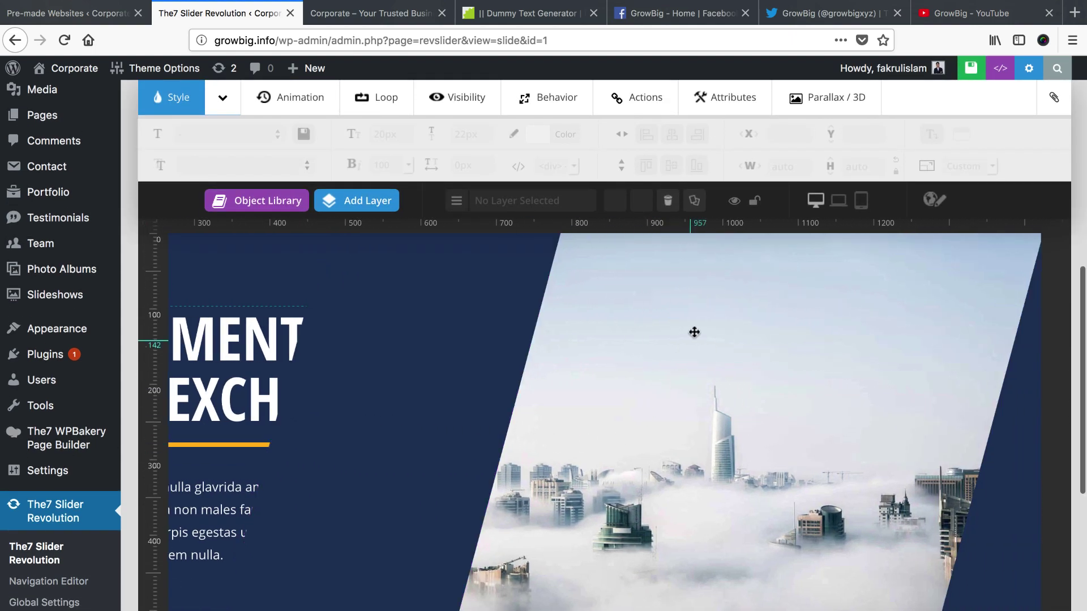
scroll(686, 500, down, 2)
scroll(686, 500, up, 2)
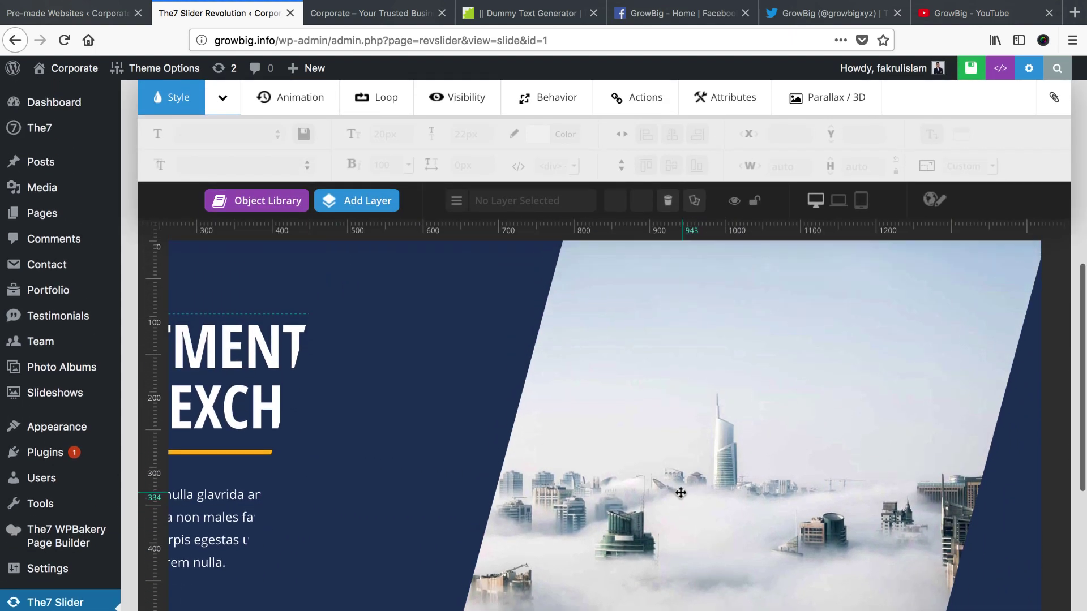
click(700, 431)
scroll(700, 432, right, 3)
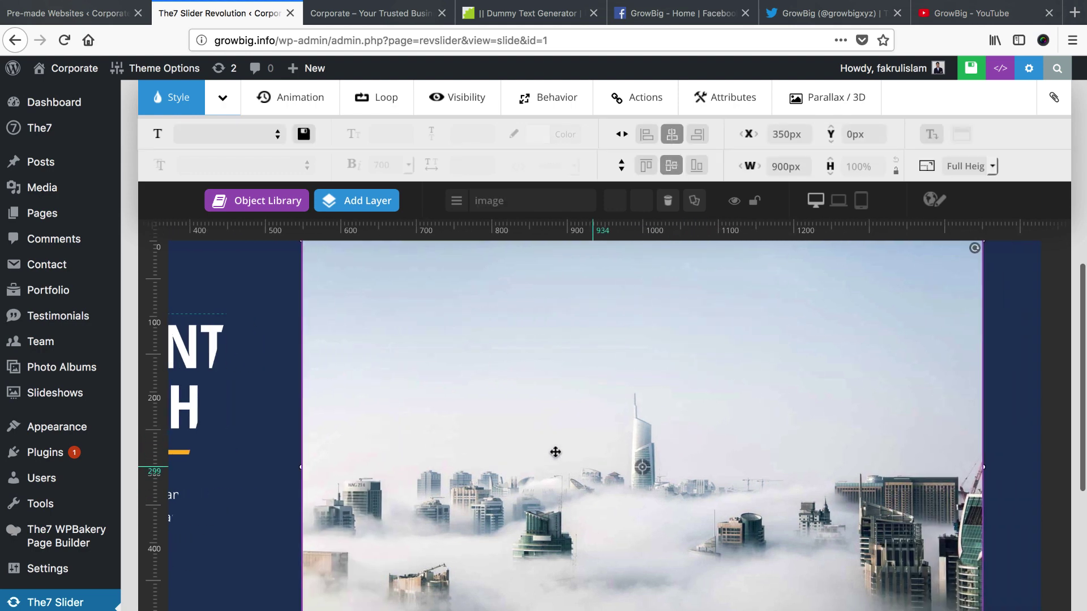
scroll(537, 375, up, 1)
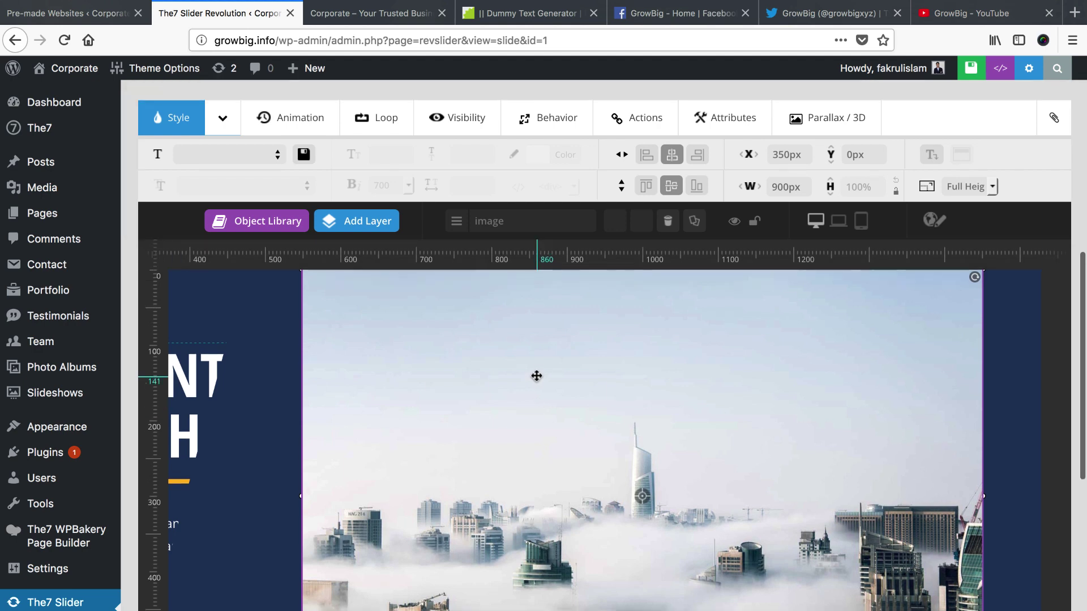
Delete the city skyline layer and insert the business team group photo as a new image layer
click(668, 223)
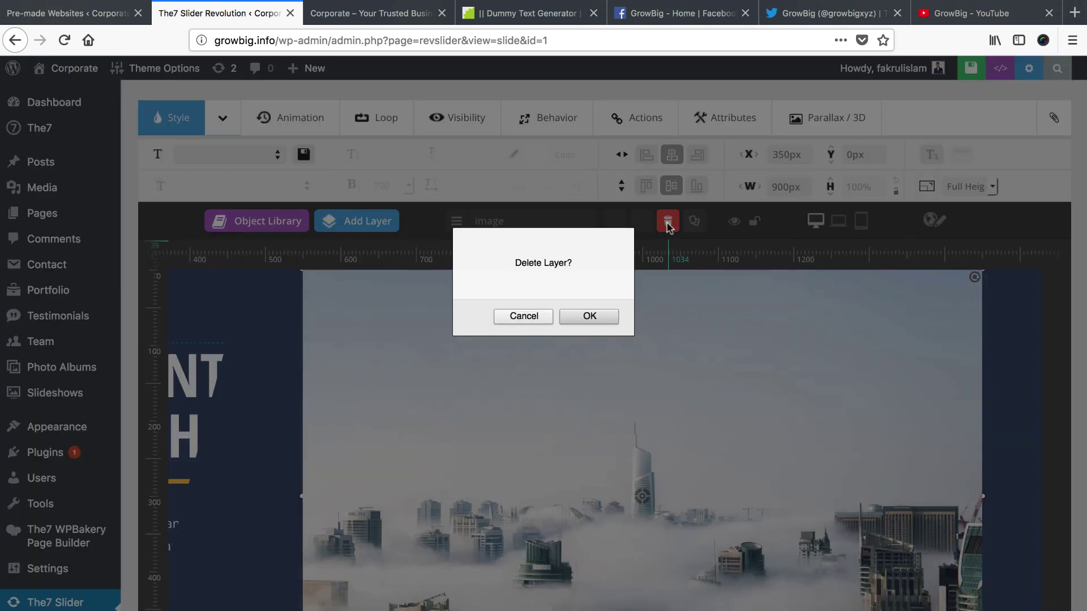
click(587, 315)
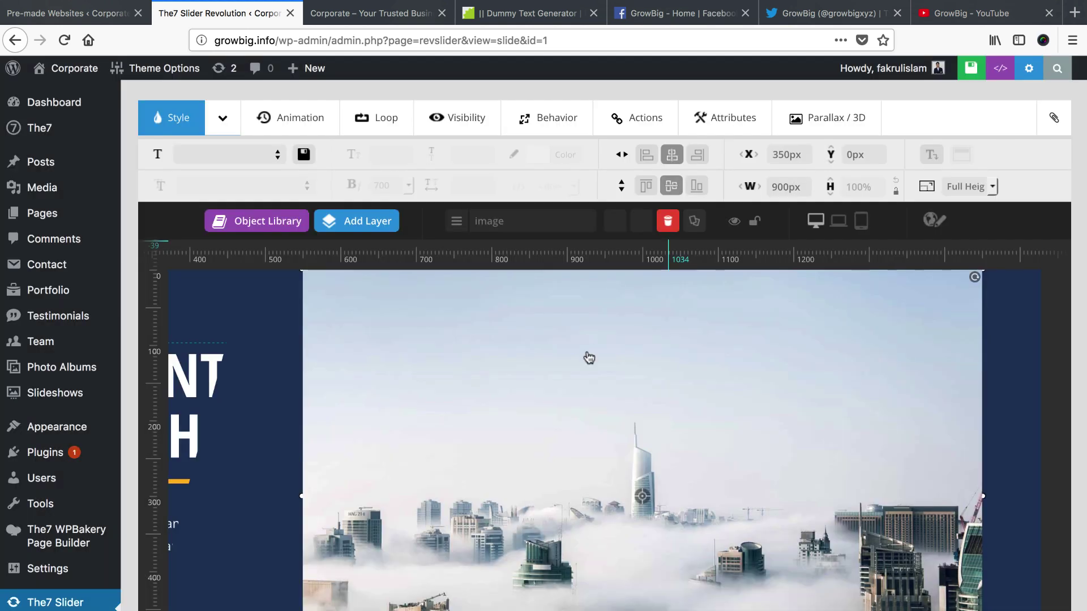
mouse_move(380, 219)
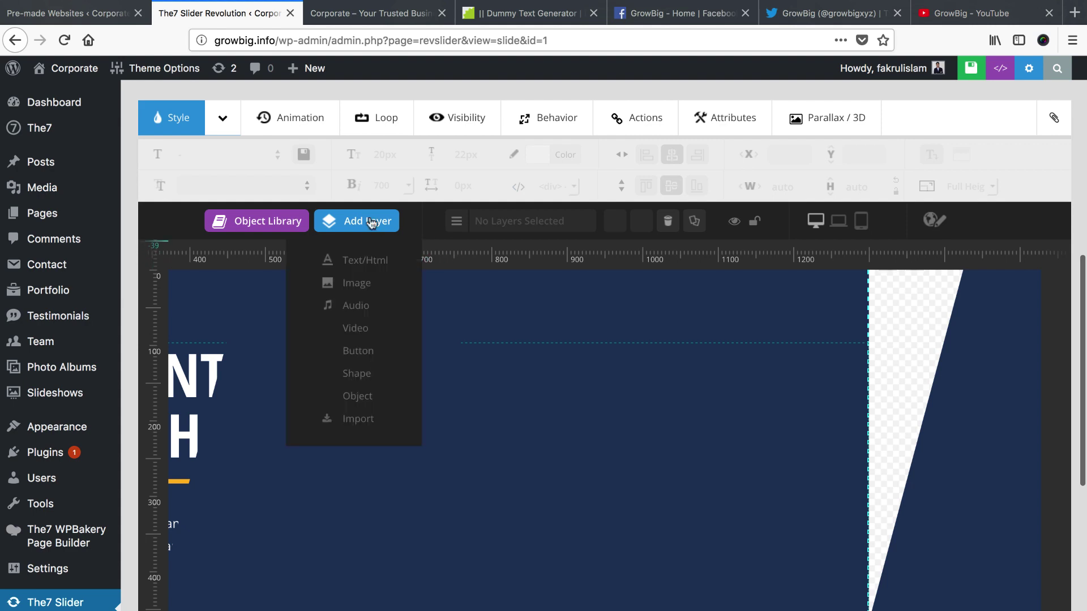
click(358, 284)
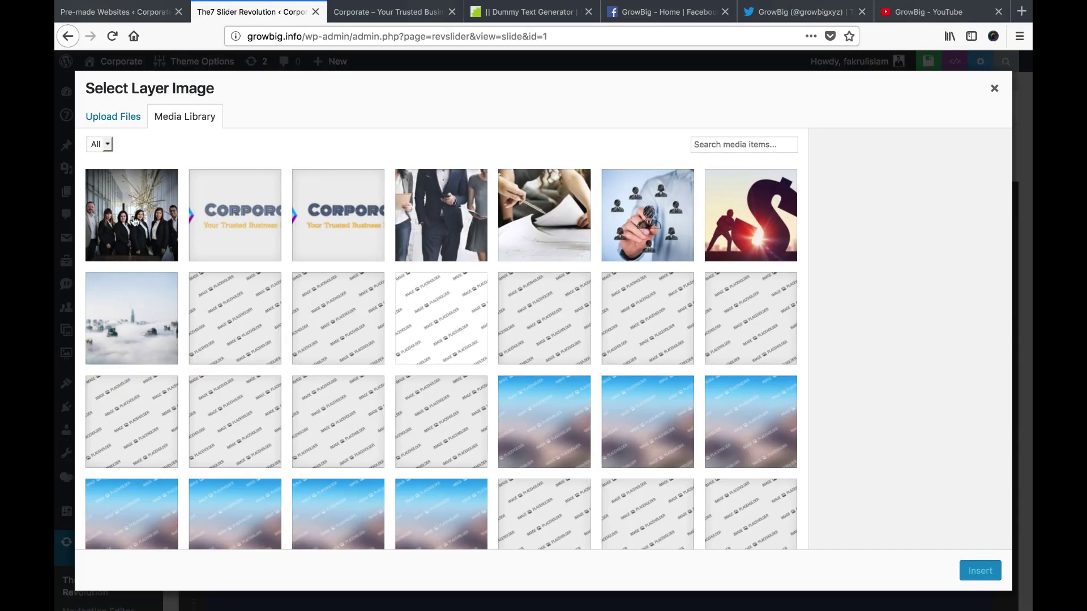
click(135, 221)
click(991, 570)
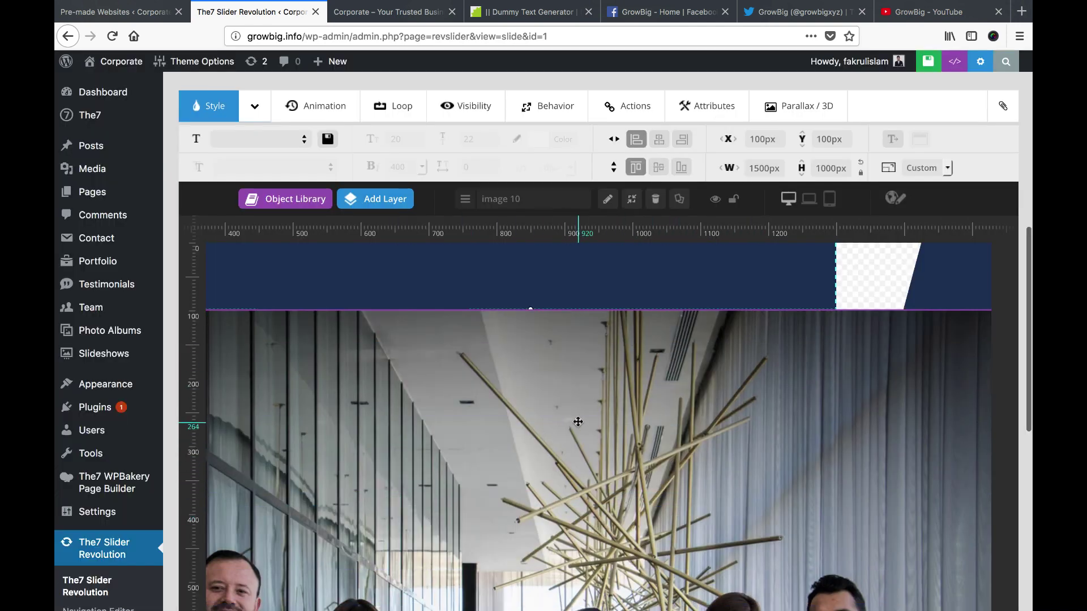
Size the team photo layer to 900px wide, 100% height, fitted to full height
scroll(722, 415, down, 2)
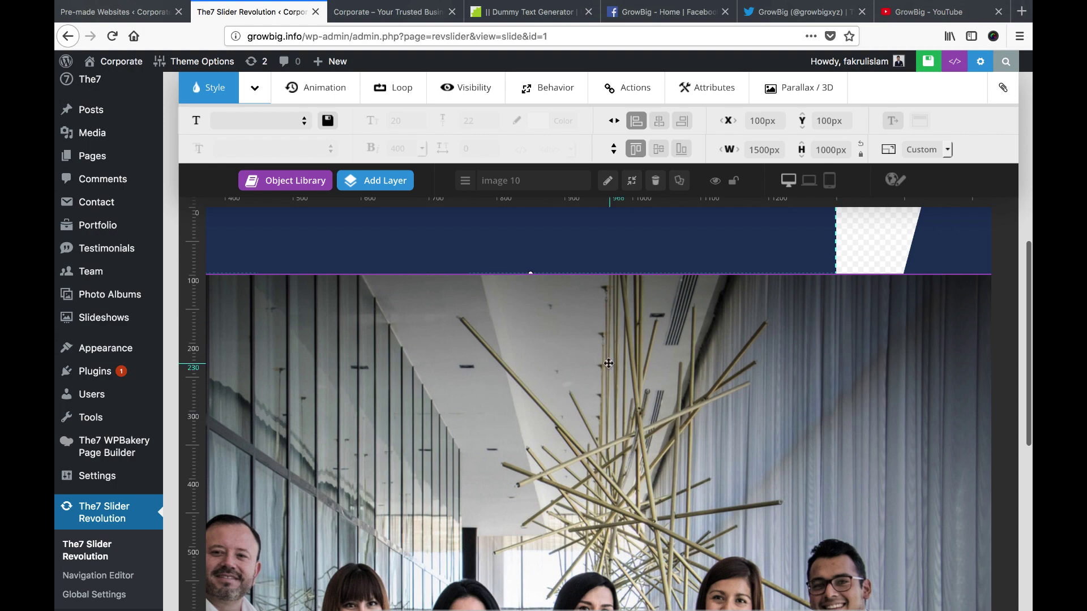
scroll(702, 356, up, 1)
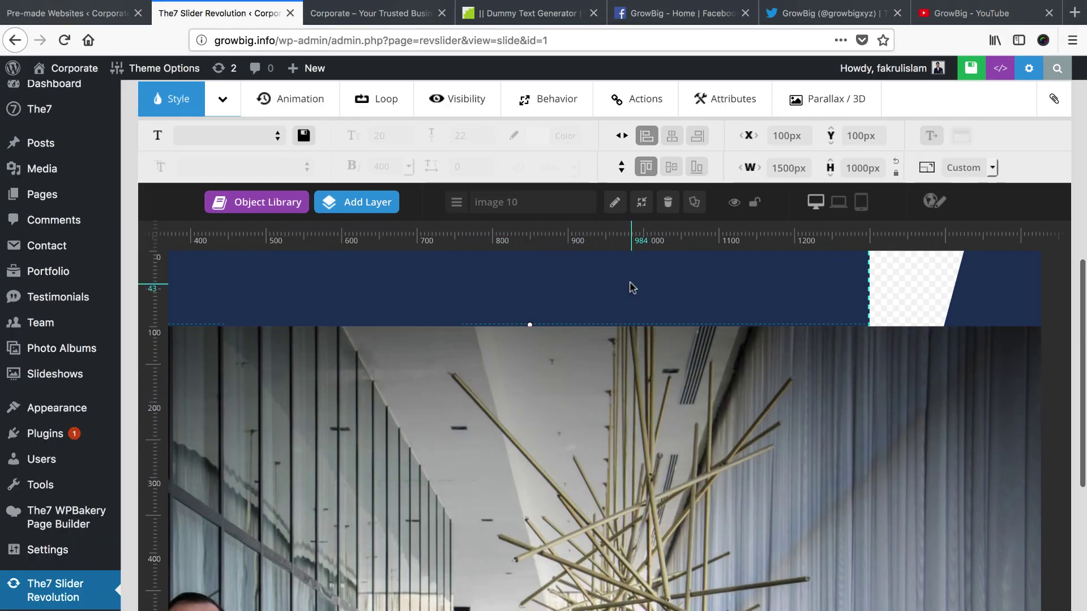
scroll(396, 169, up, 1)
click(224, 114)
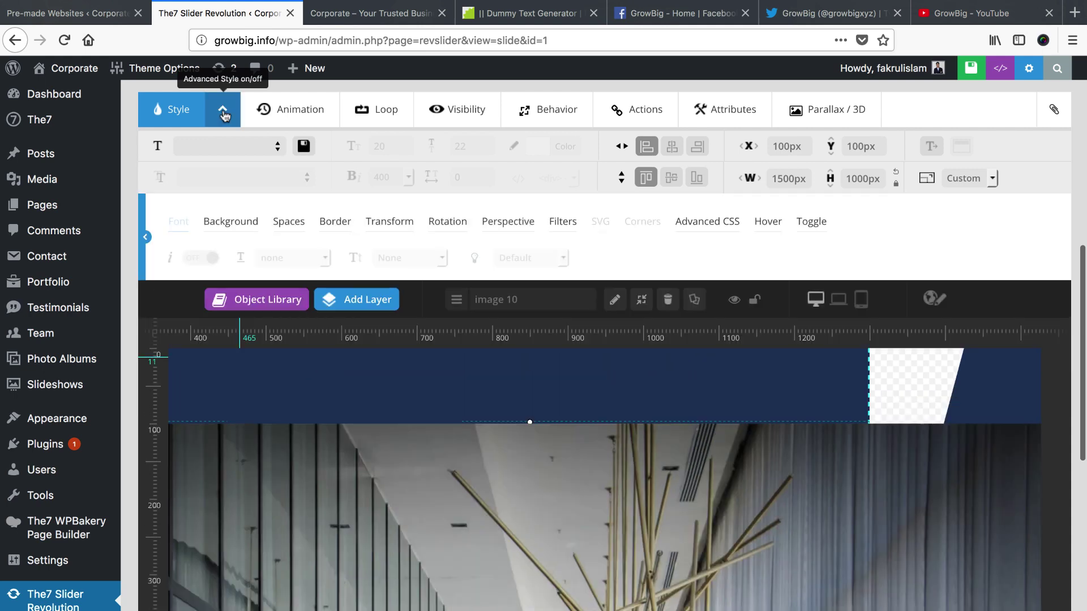
click(788, 178)
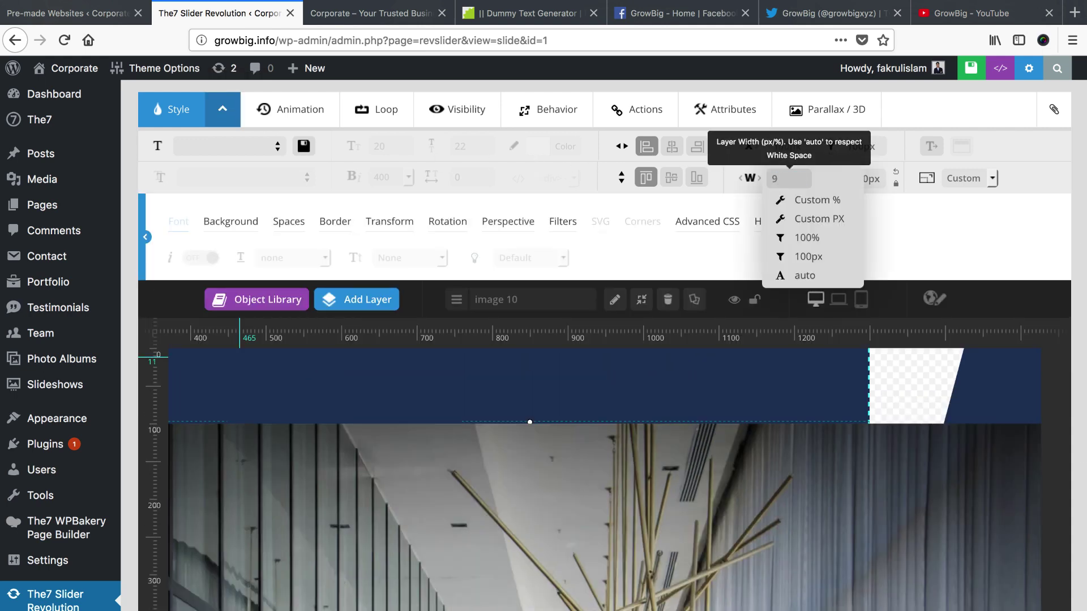
click(896, 185)
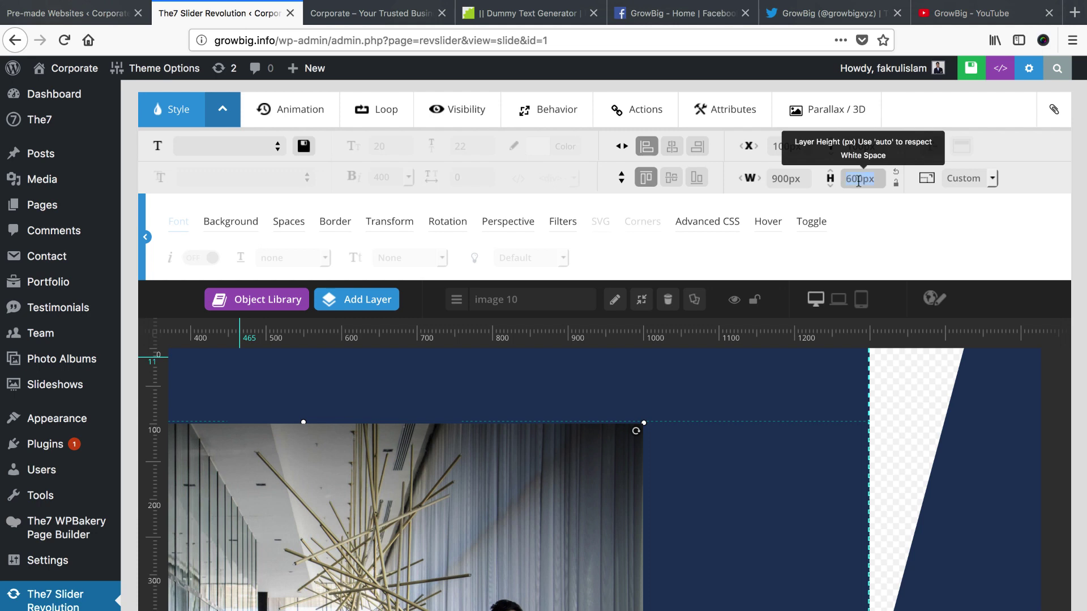
click(858, 178)
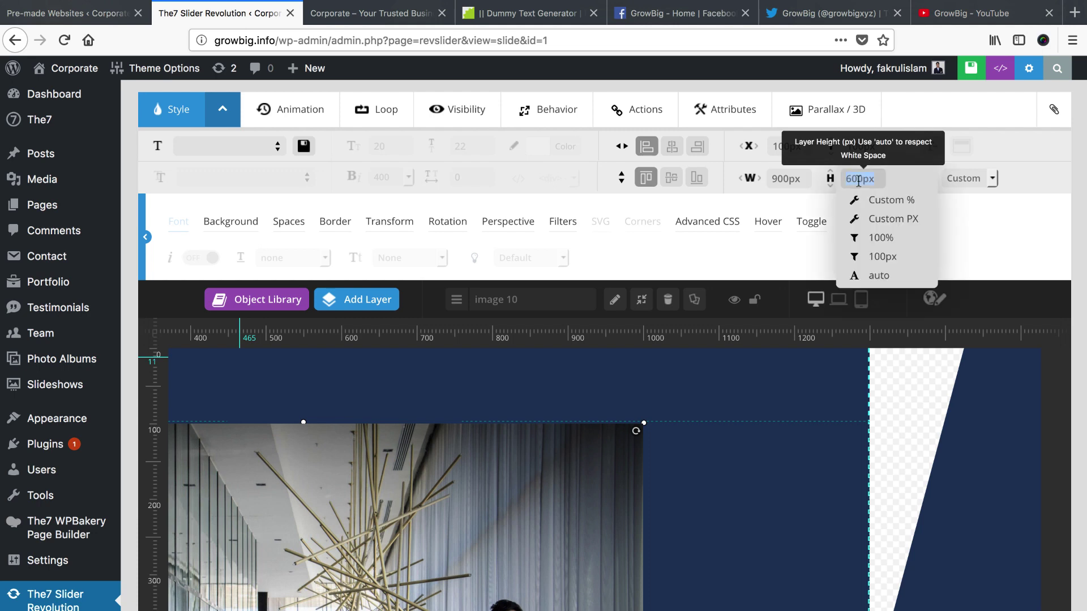
click(881, 241)
click(966, 178)
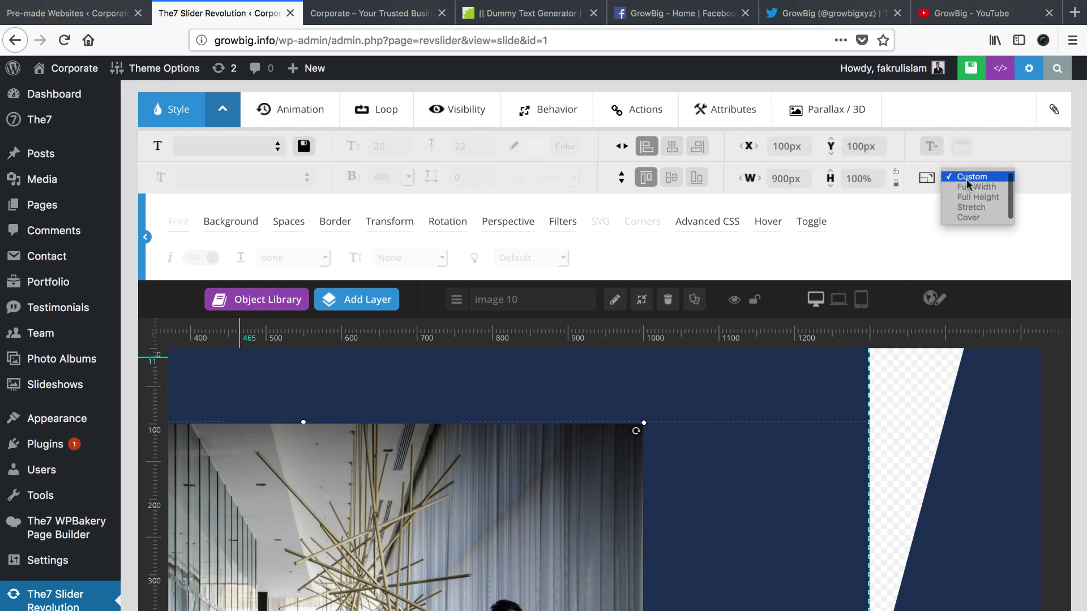
click(973, 198)
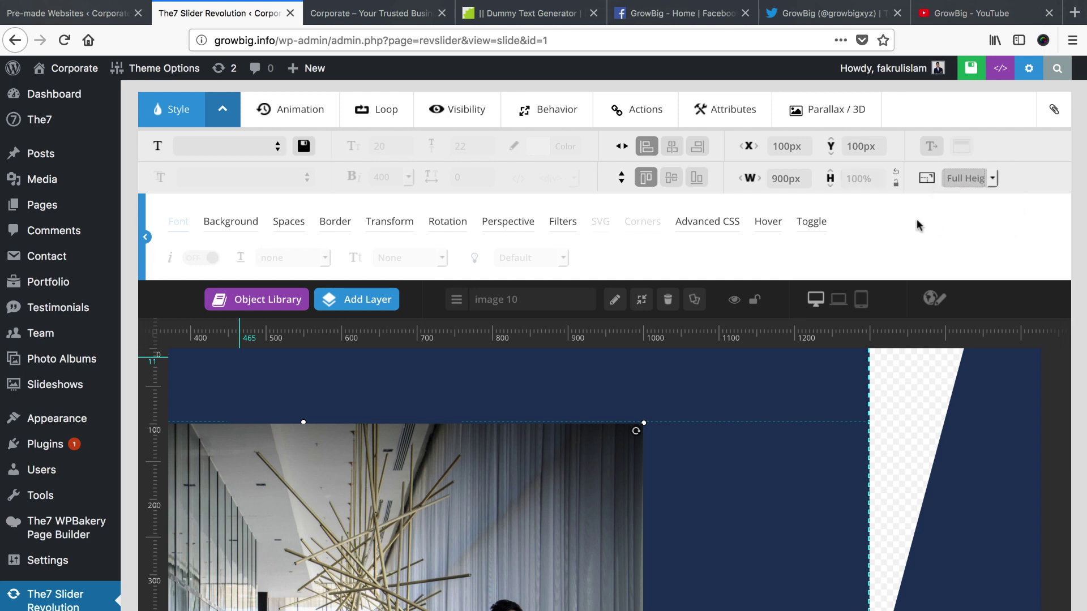
Centre the photo horizontally and vertically with a 350px horizontal offset
click(672, 149)
click(672, 177)
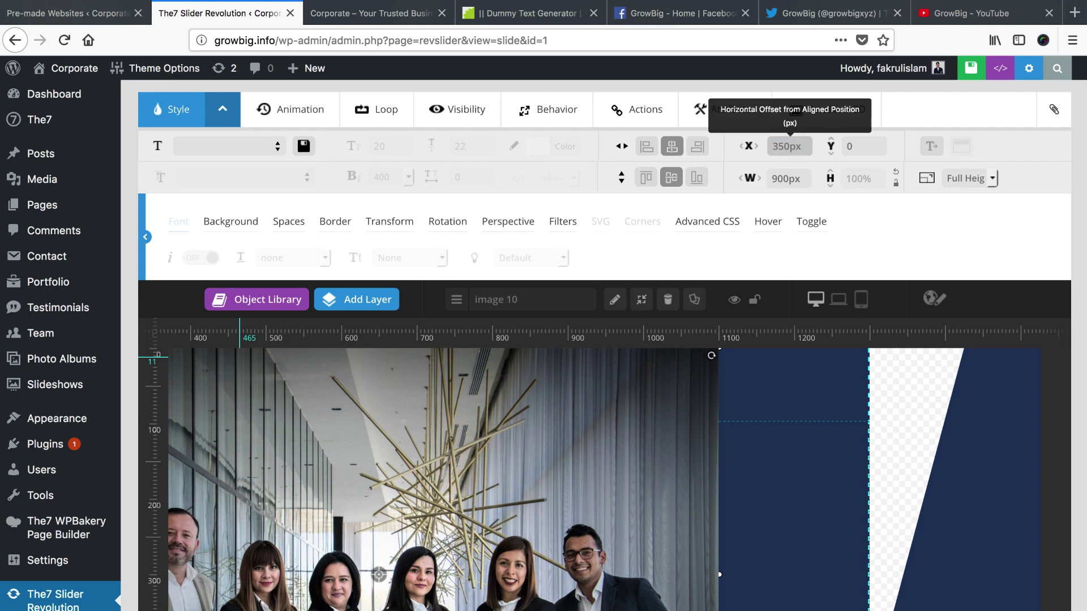
key(Tab)
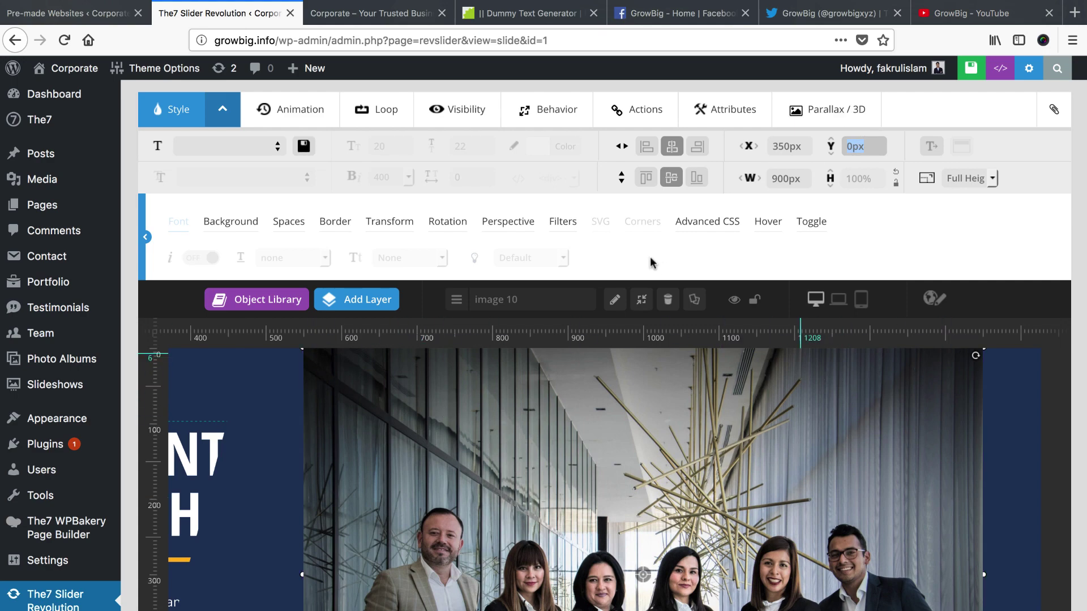
click(299, 121)
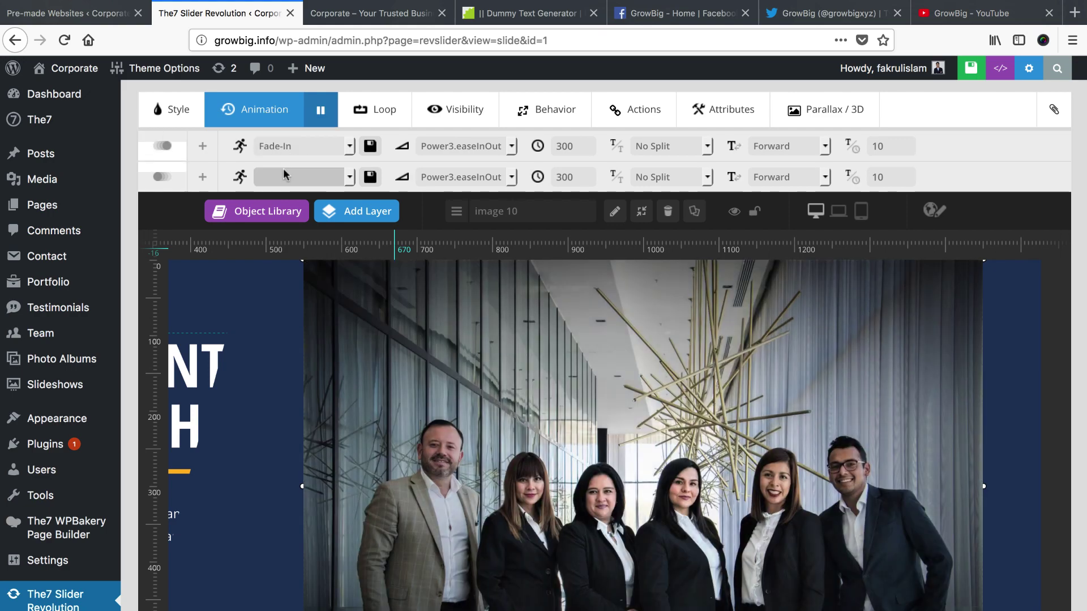
Set the photo's exit to Fade-Out with 1500 ms entrance and 550 ms exit speeds
click(285, 175)
scroll(298, 325, down, 5)
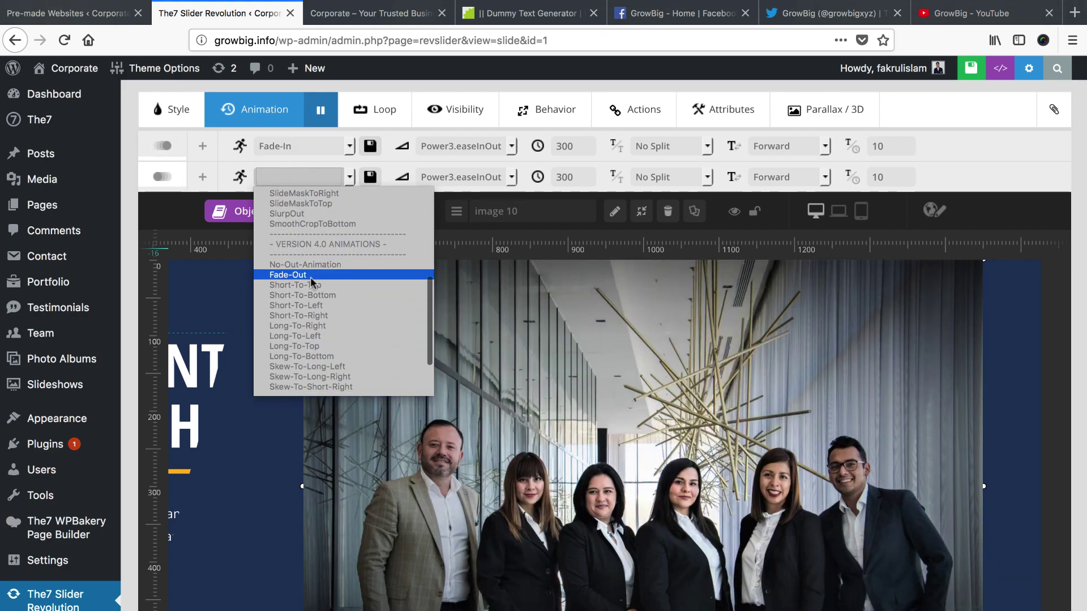
click(310, 277)
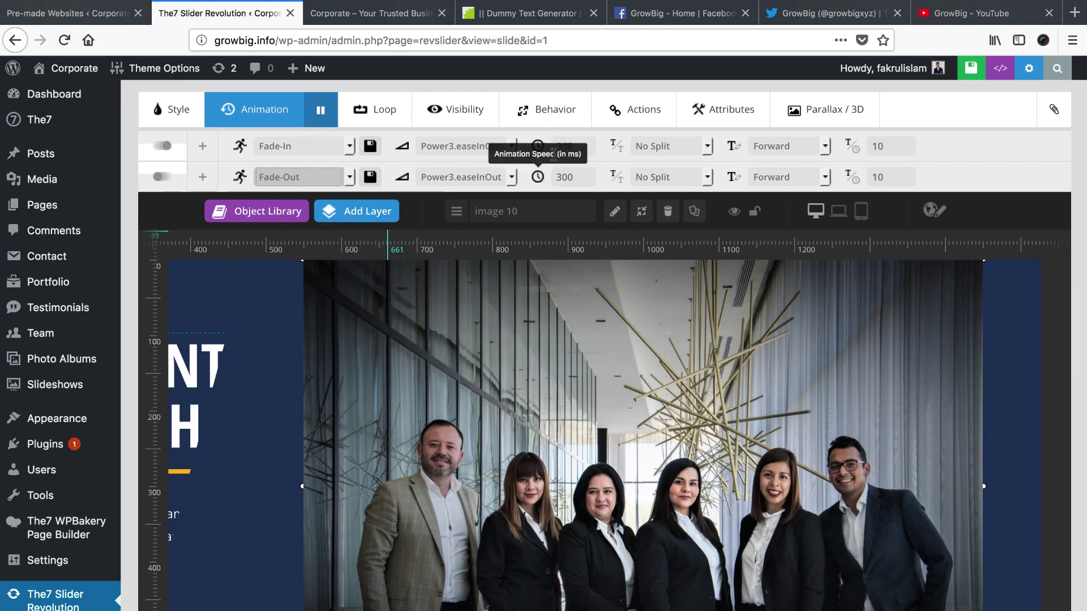
double_click(563, 146)
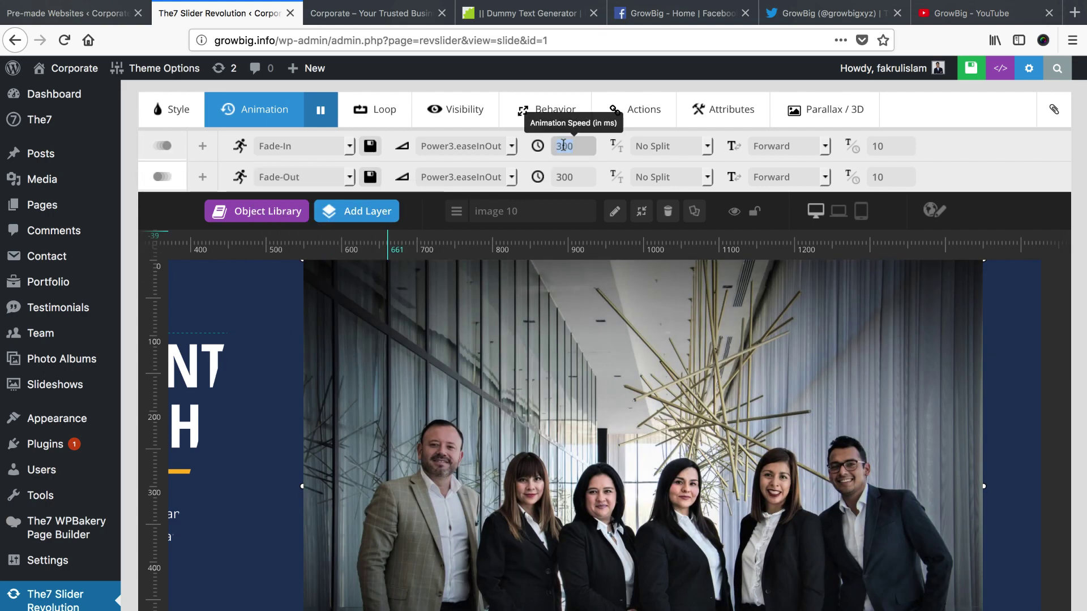
text(1500)
double_click(563, 177)
text(550)
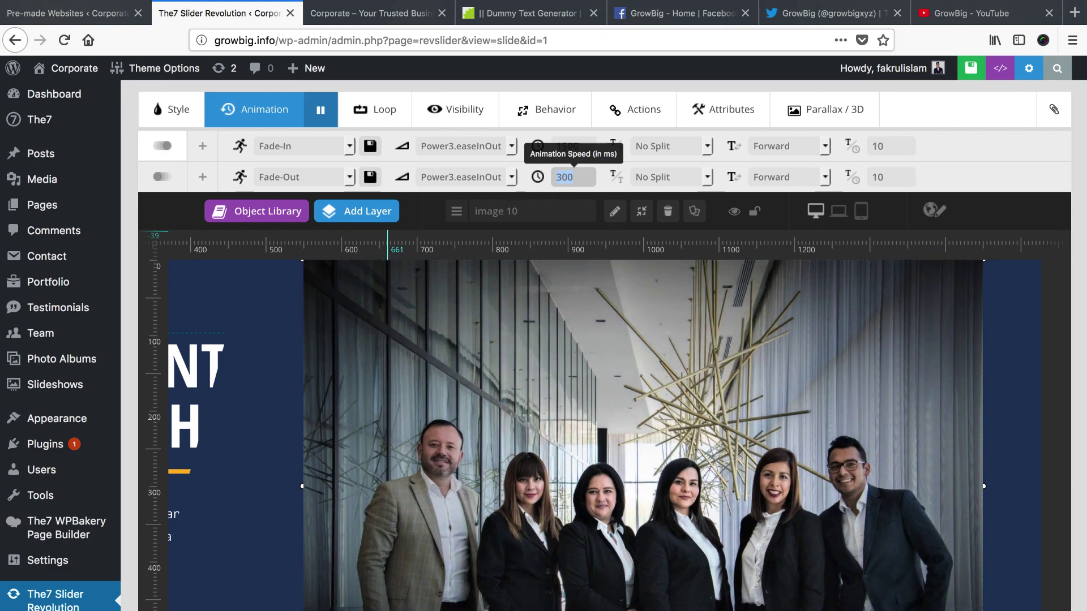
Hide the photo on tablets and phones and set its alignment to Slide Based
click(456, 119)
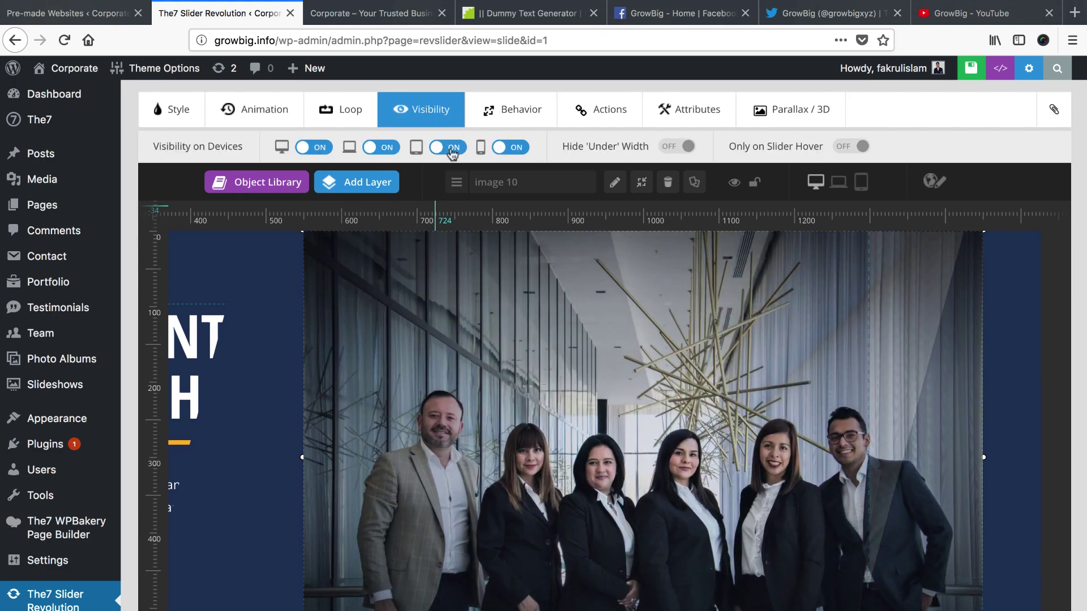
click(447, 147)
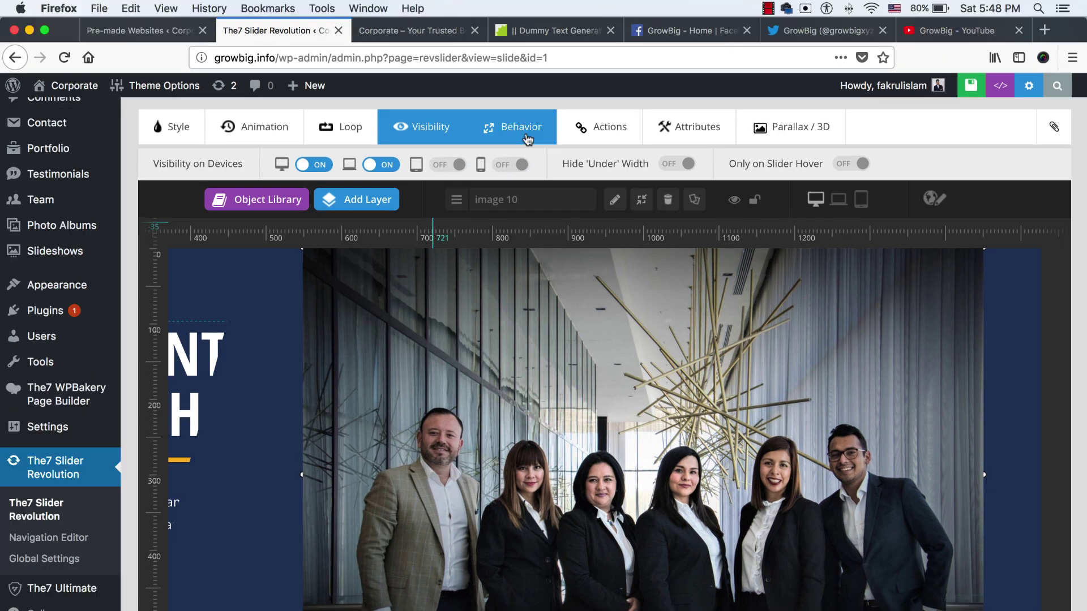
click(523, 126)
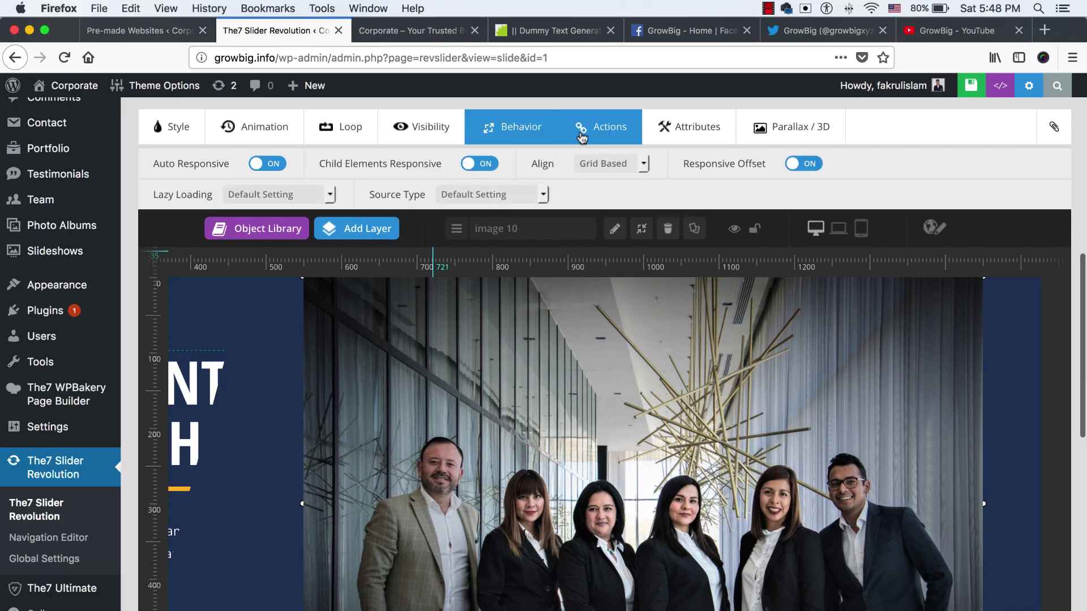
click(600, 164)
click(604, 173)
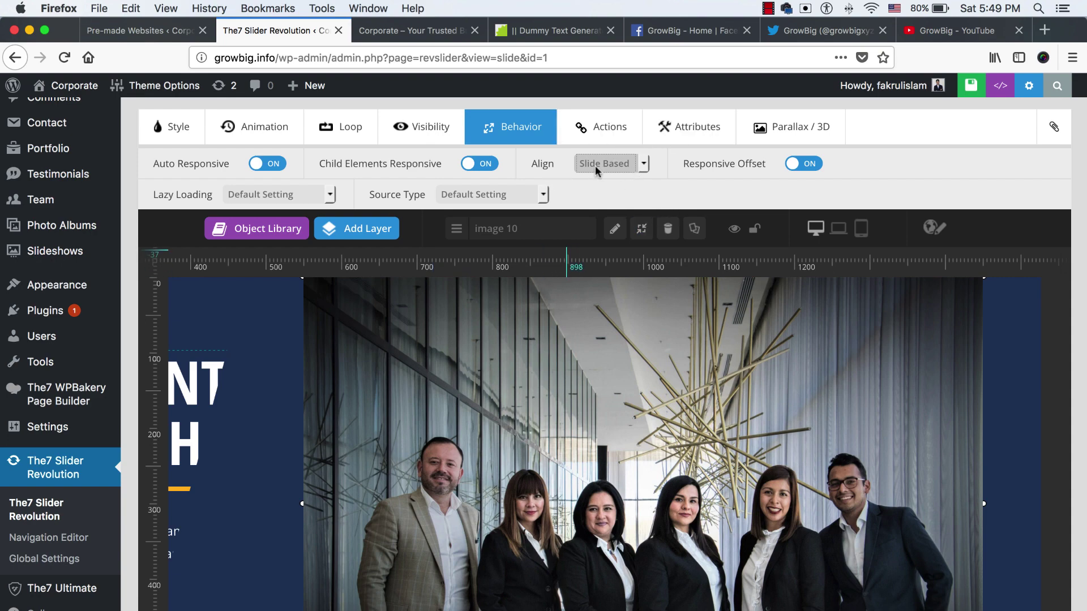
Move the image 10 layer to the top of the layer list and save the slide
scroll(133, 379, down, 10)
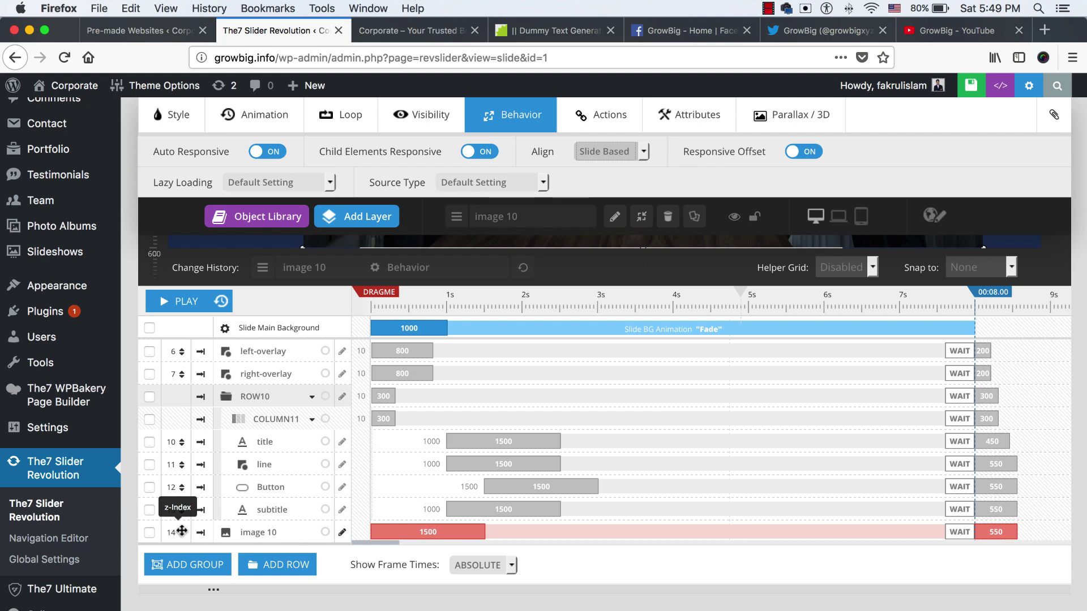
drag(177, 530, 179, 347)
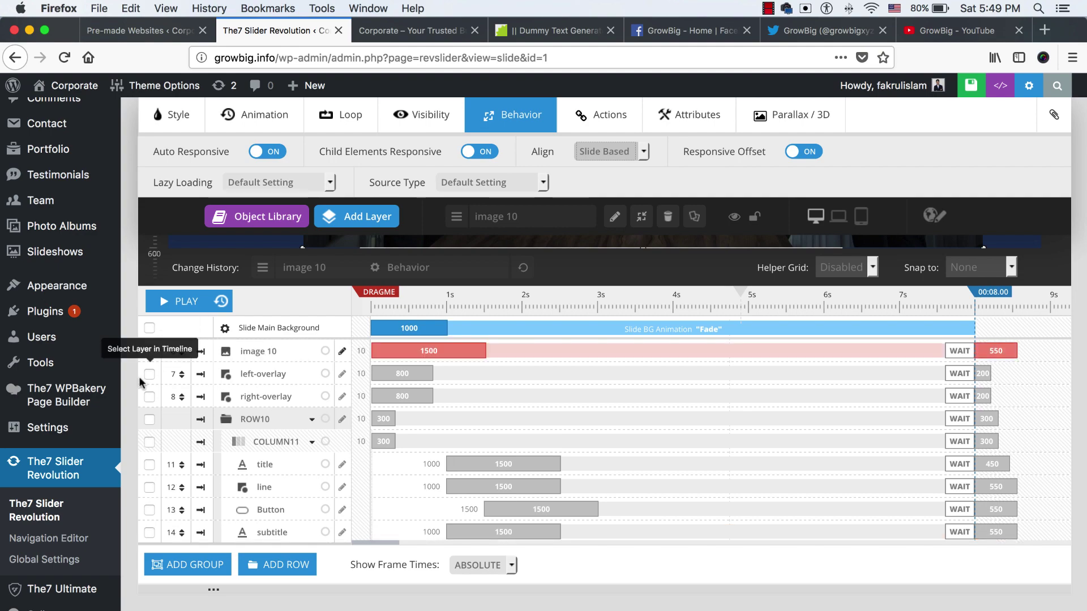
scroll(157, 386, up, 5)
scroll(157, 387, up, 5)
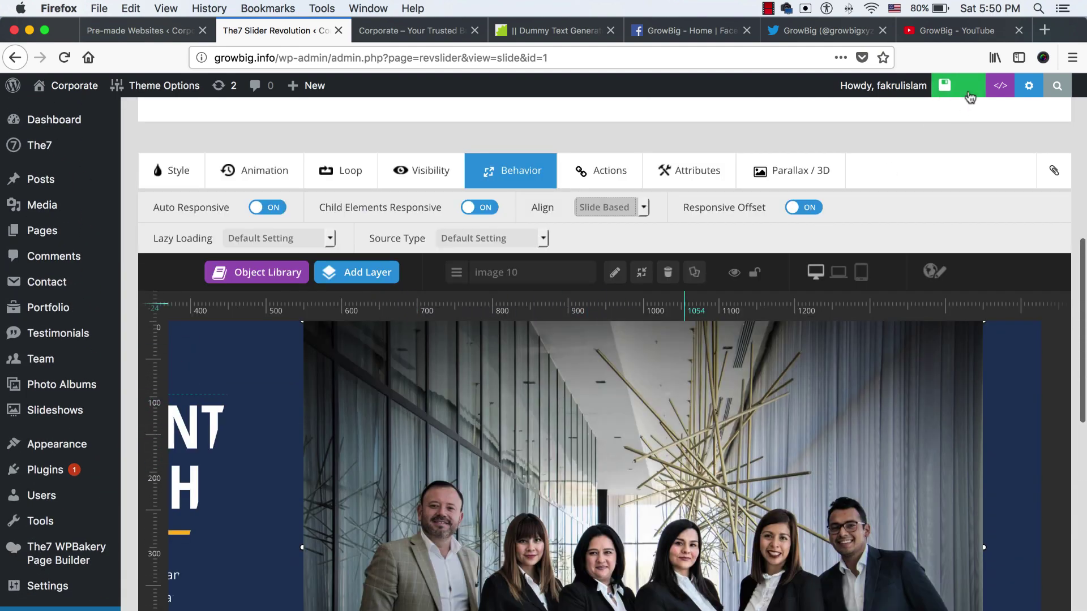
click(927, 86)
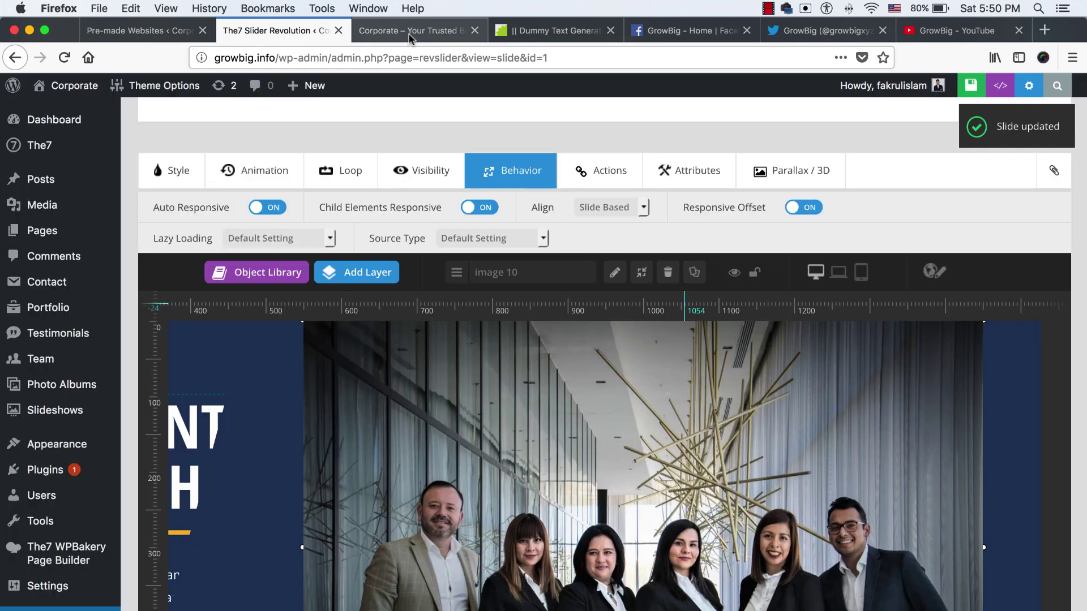
click(406, 34)
click(389, 55)
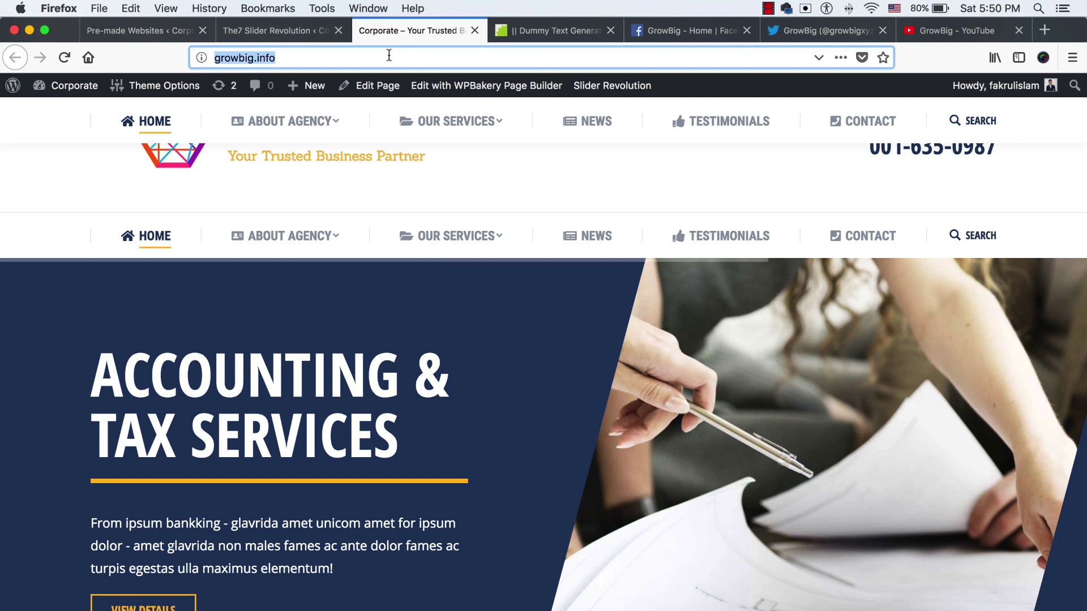
right_click(411, 32)
click(447, 34)
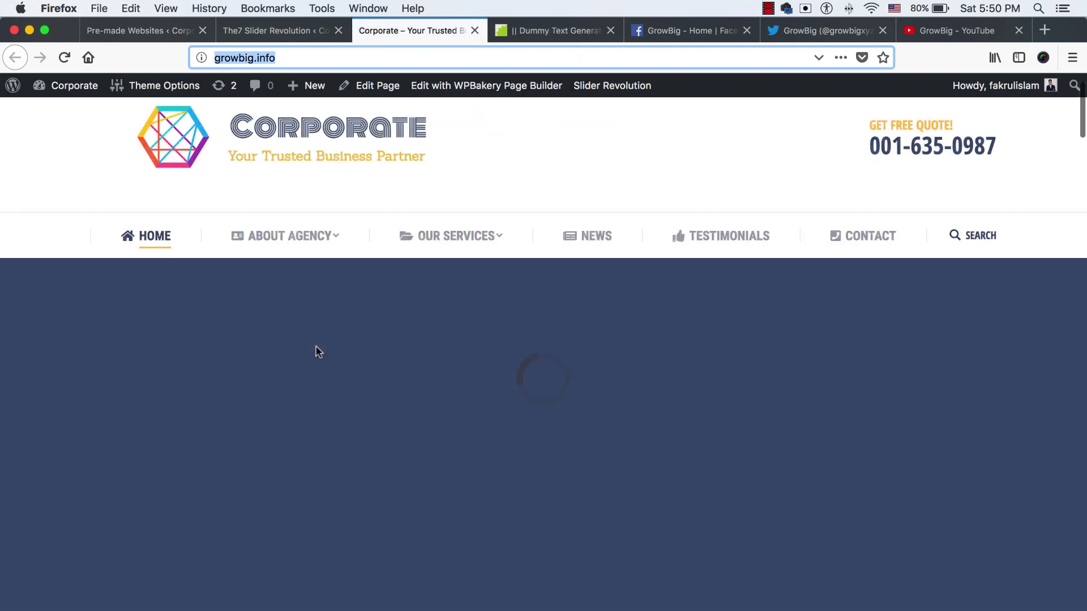
scroll(316, 352, down, 3)
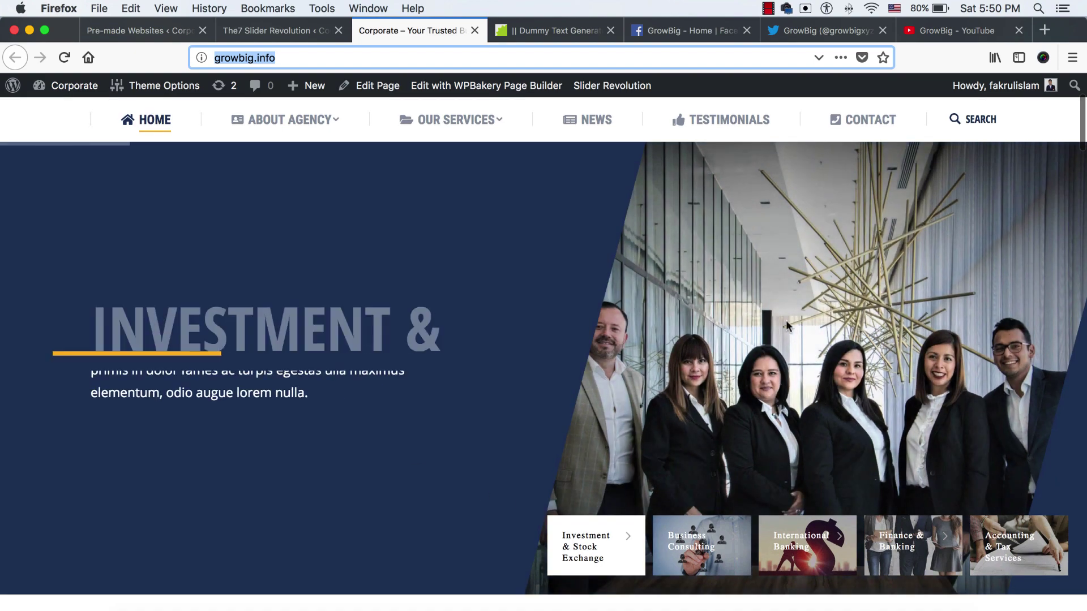
click(682, 535)
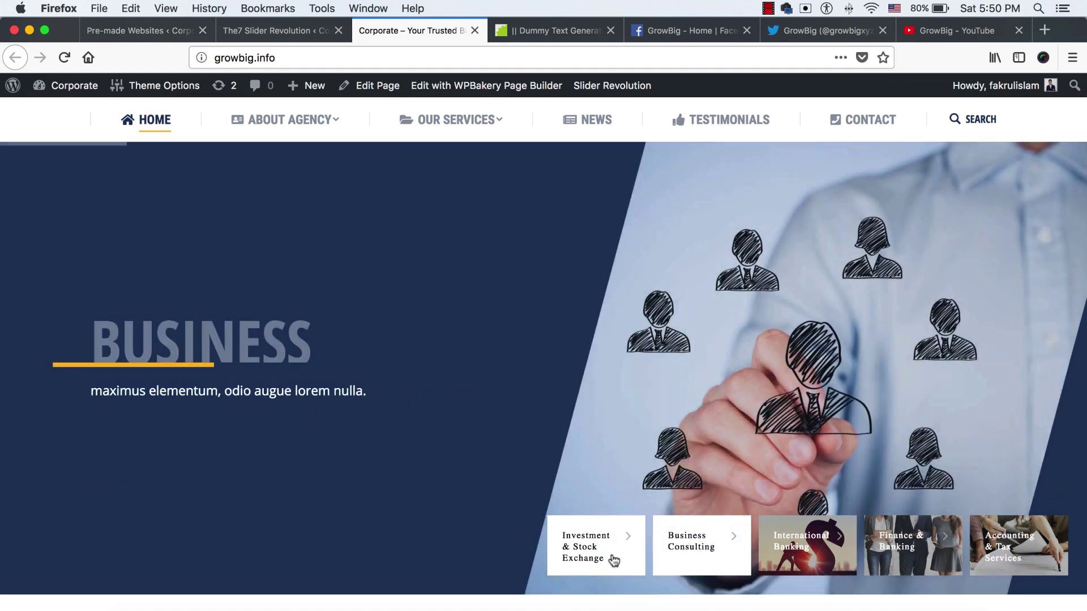
click(611, 559)
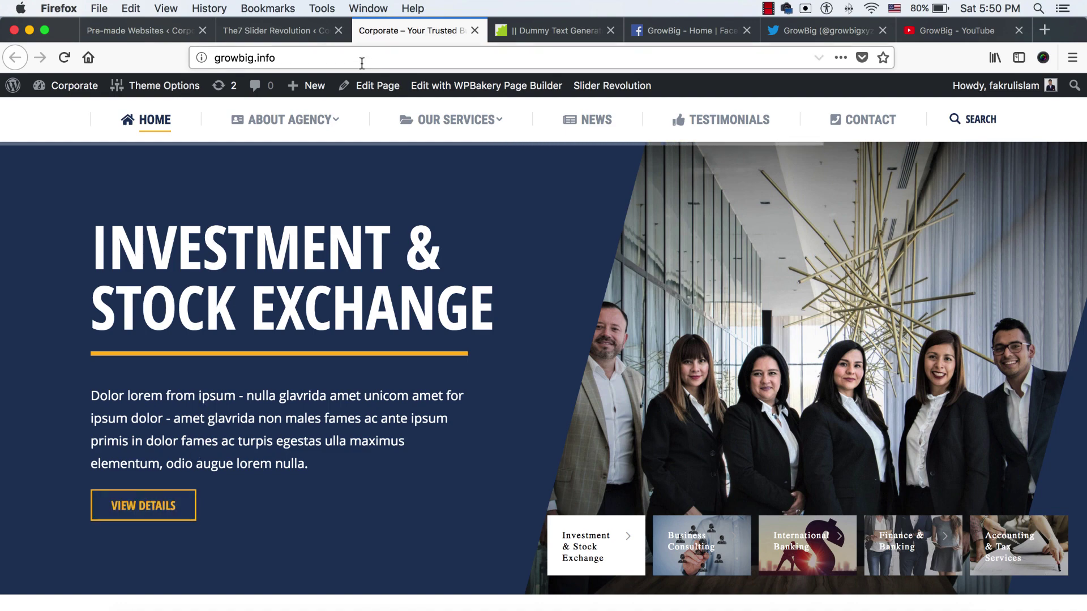
click(300, 31)
scroll(439, 378, down, 2)
Open the Investment & Stock Exchange title layer for editing, then go to the dummy text generator
scroll(439, 378, down, 4)
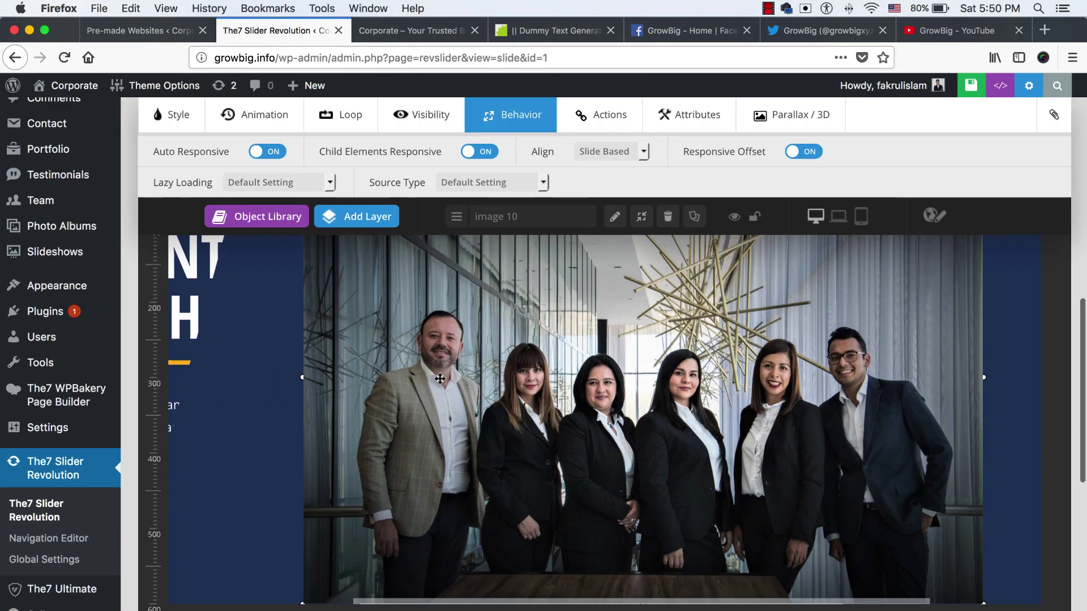
scroll(440, 378, left, 5)
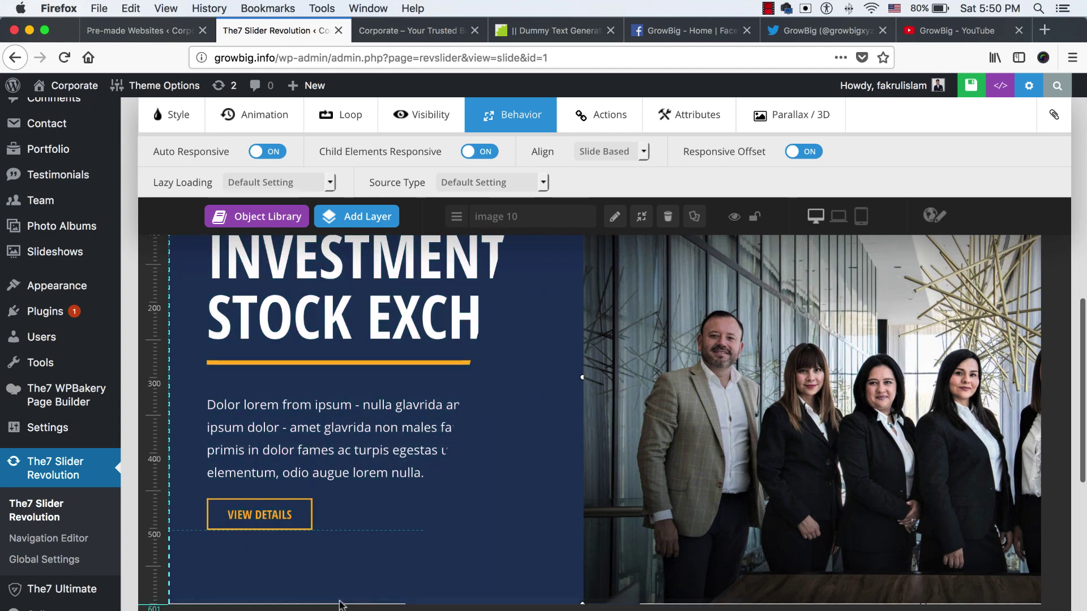
scroll(351, 600, right, 3)
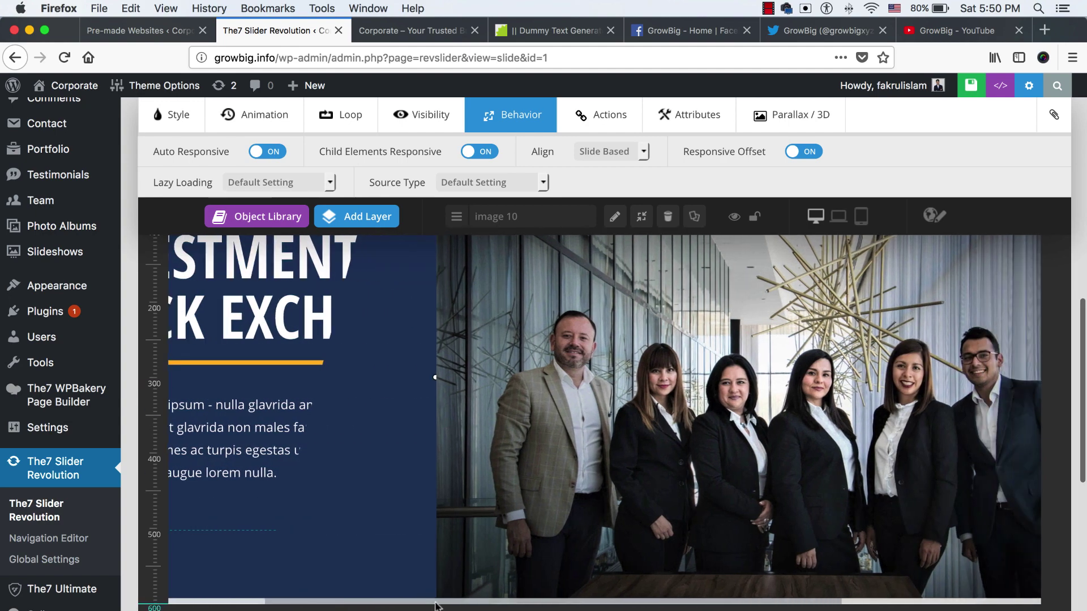
scroll(351, 600, left, 3)
scroll(363, 372, up, 2)
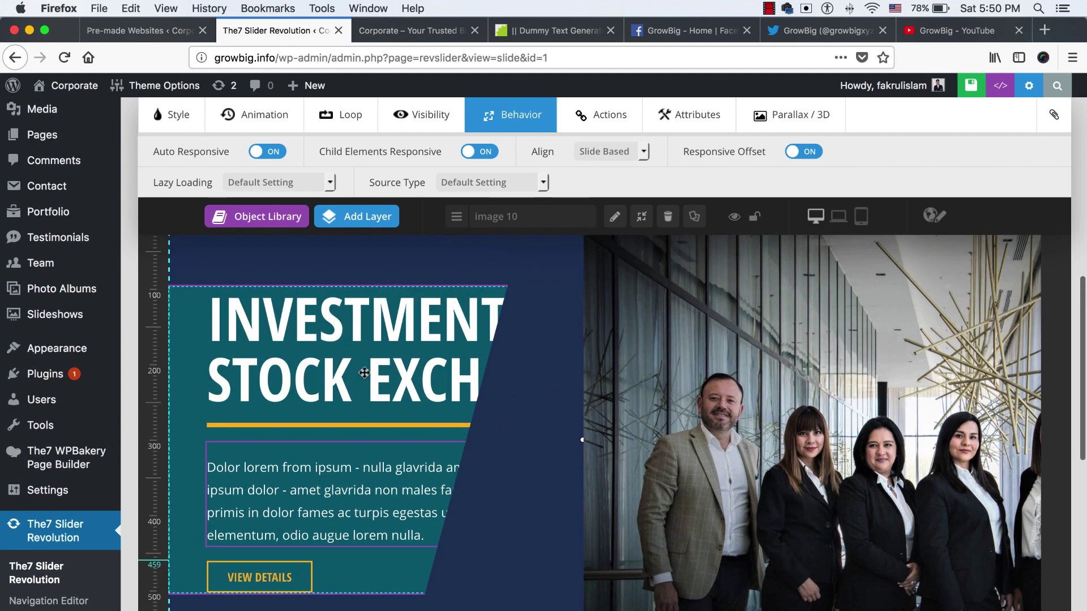
double_click(364, 326)
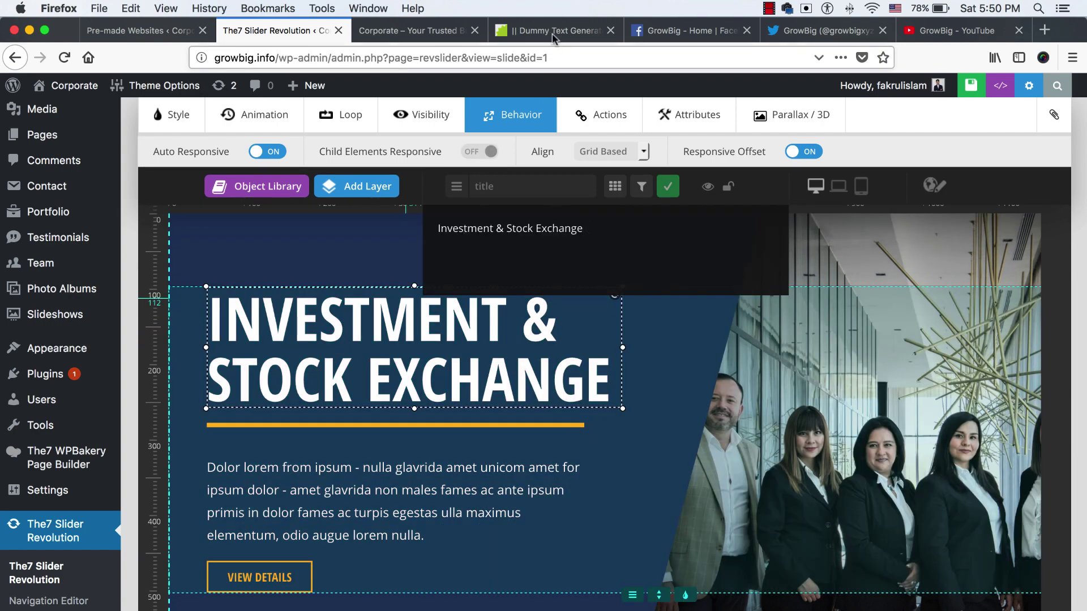
click(552, 30)
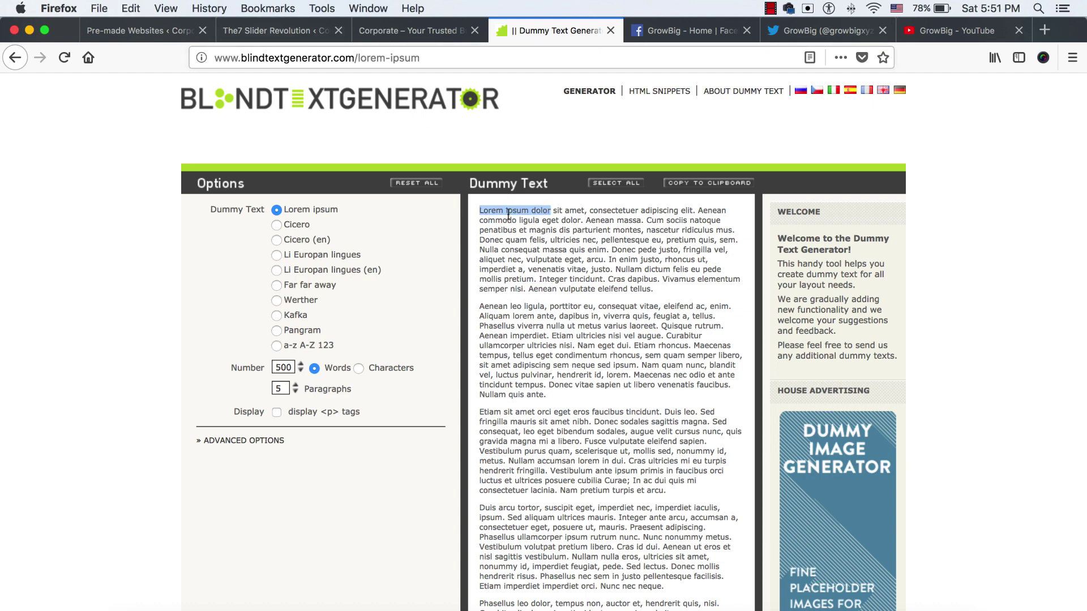
Search 'dummy text', open the Dummy Text Generator site, and close the duplicate tab
key(super+t)
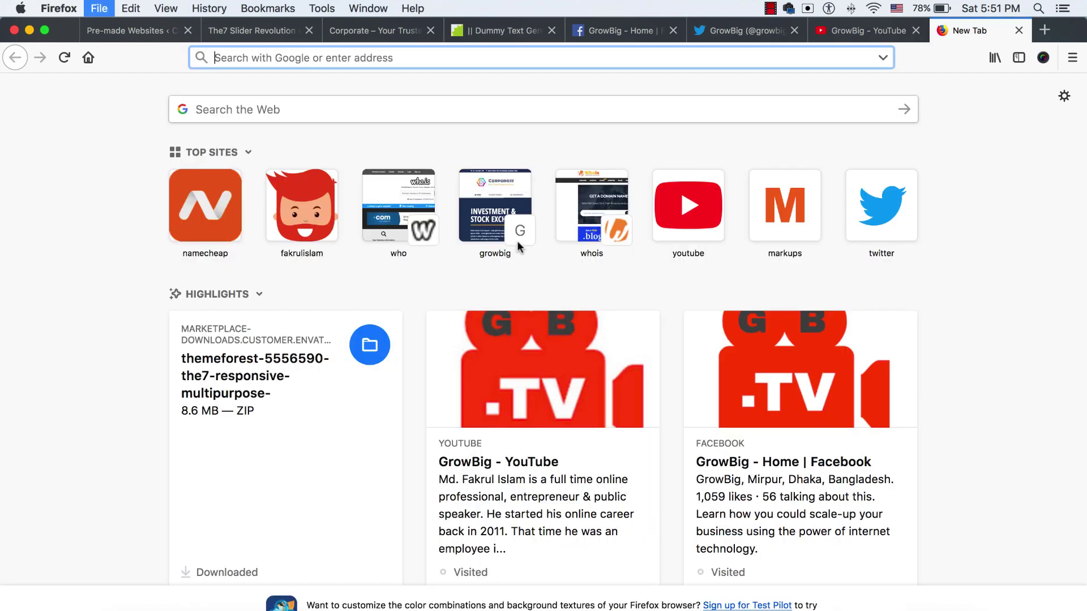
text(dummy text)
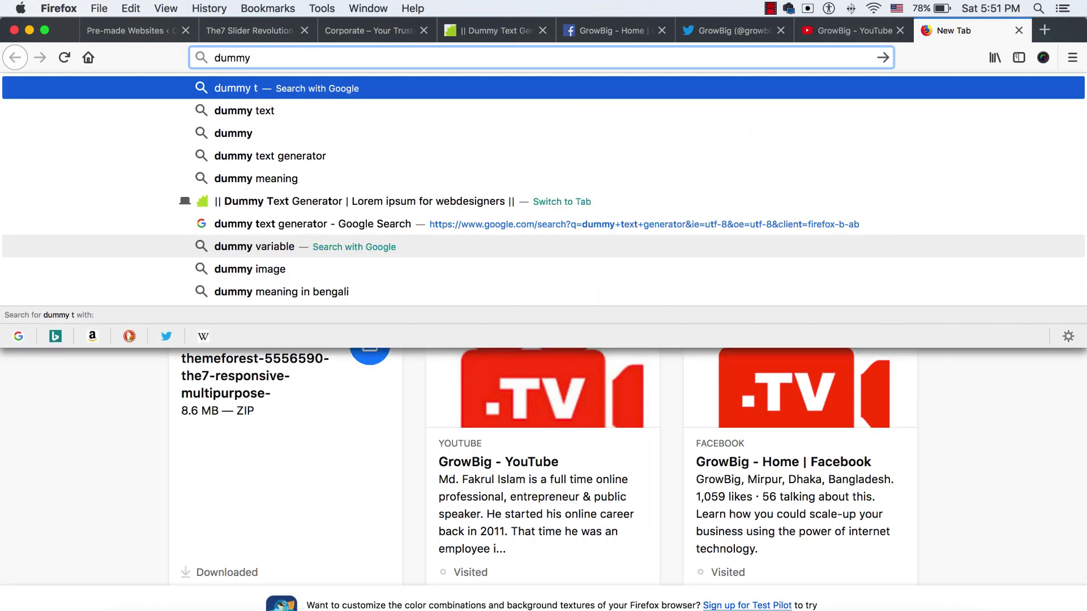
click(490, 226)
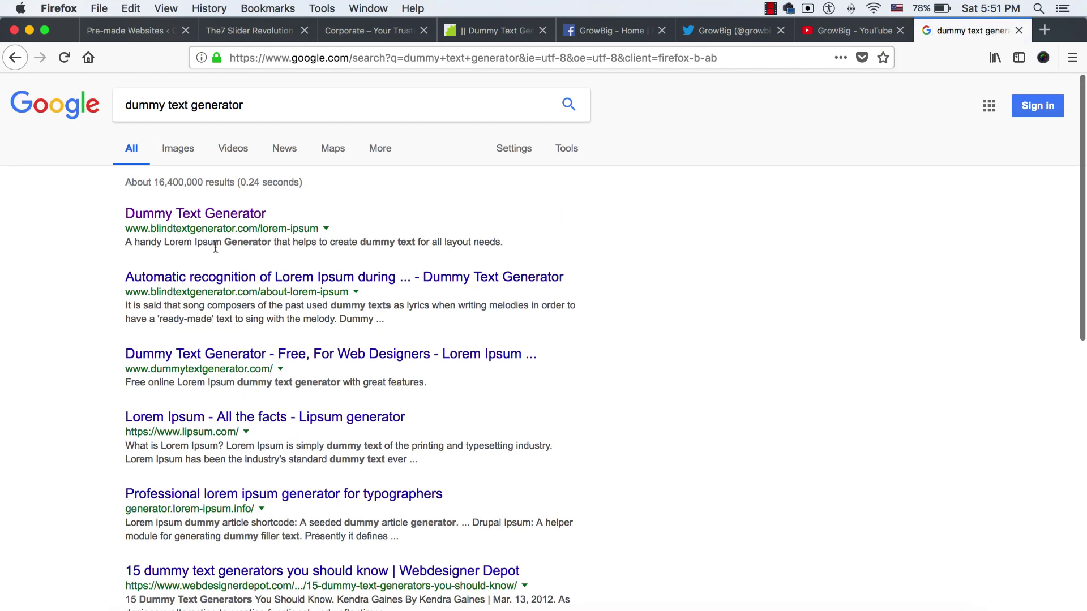
click(215, 221)
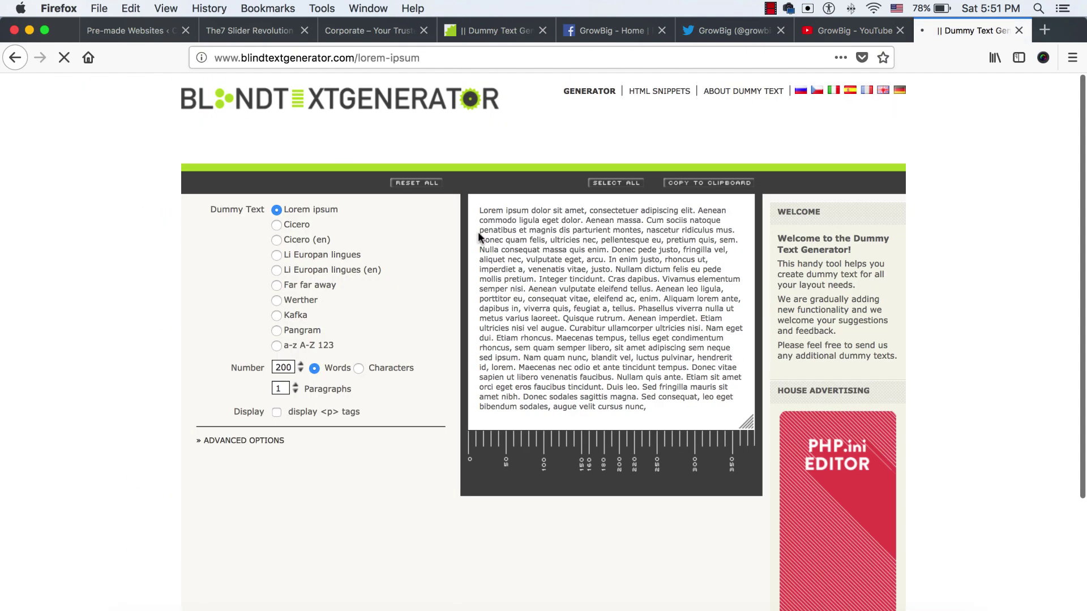
click(1018, 30)
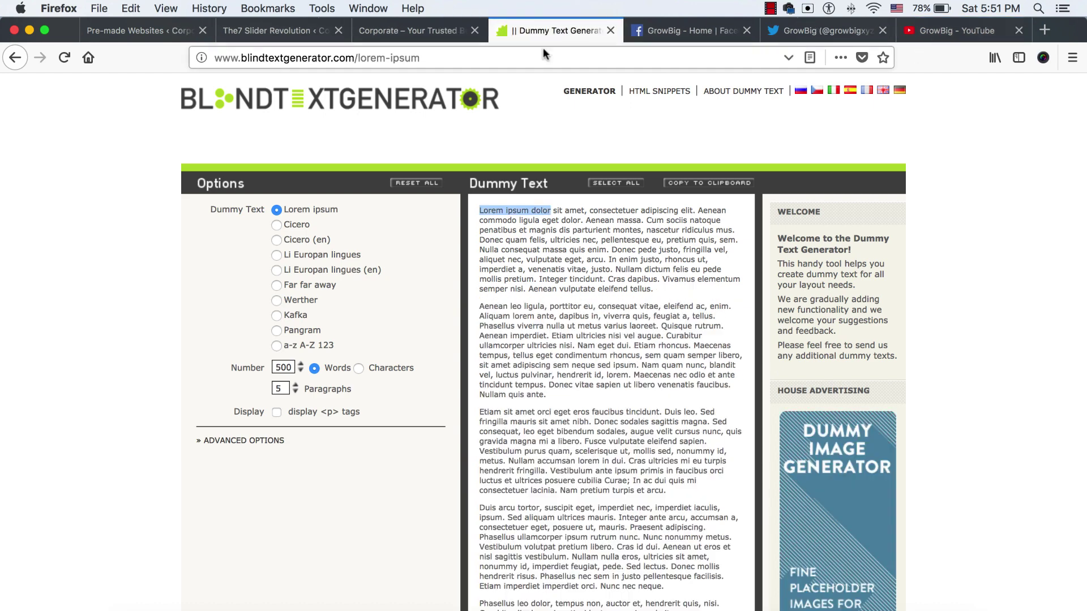
click(396, 40)
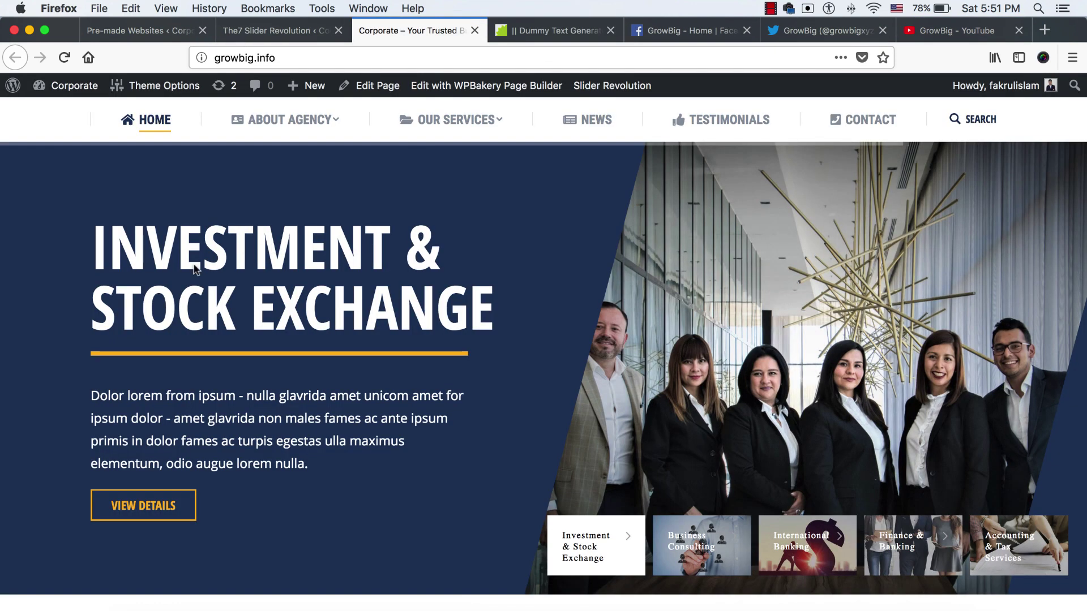
click(536, 31)
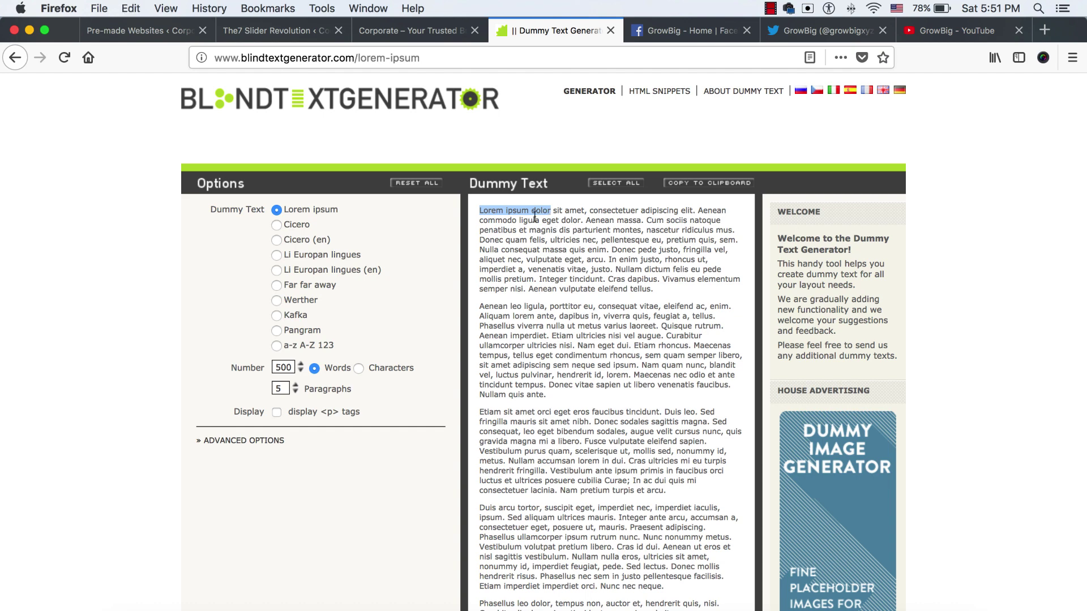
Replace the slide title with the pasted text 'Lorem ipsum dolor'
click(267, 31)
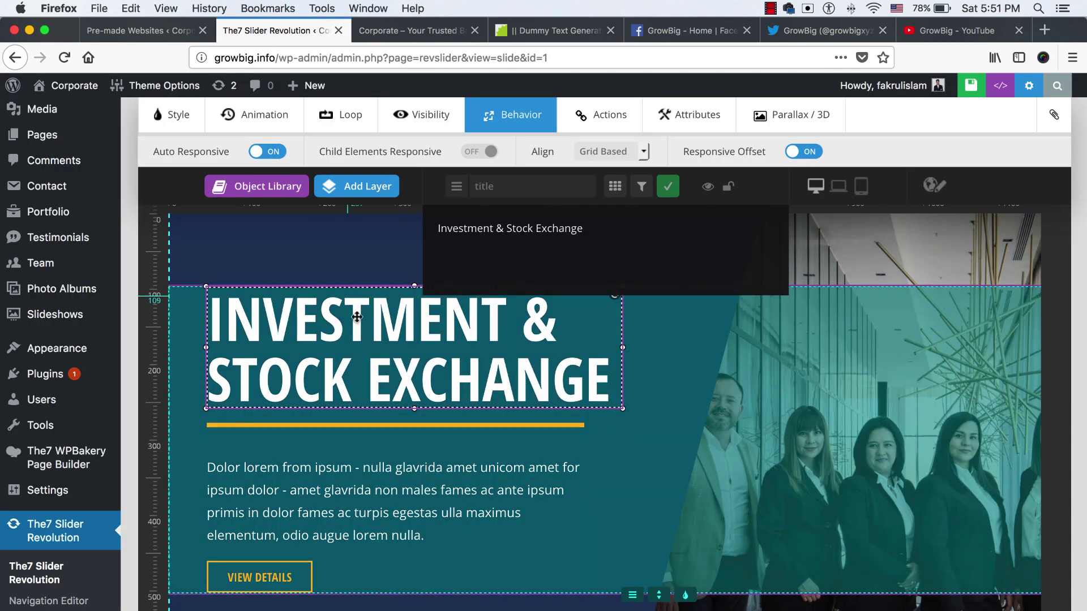
key(super+a)
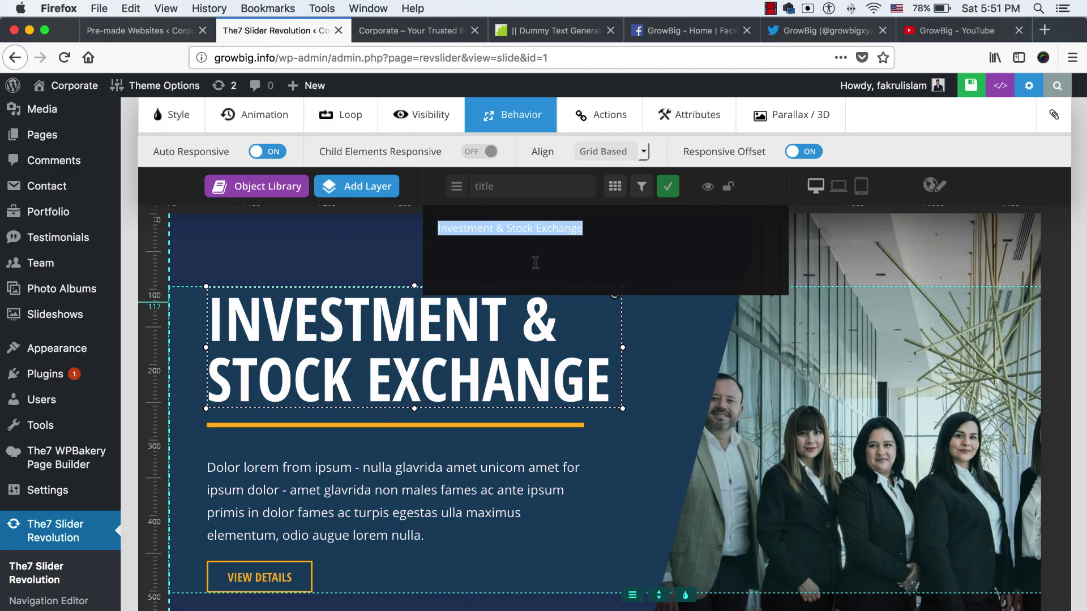
text(Lorem ipsum dolor)
click(668, 186)
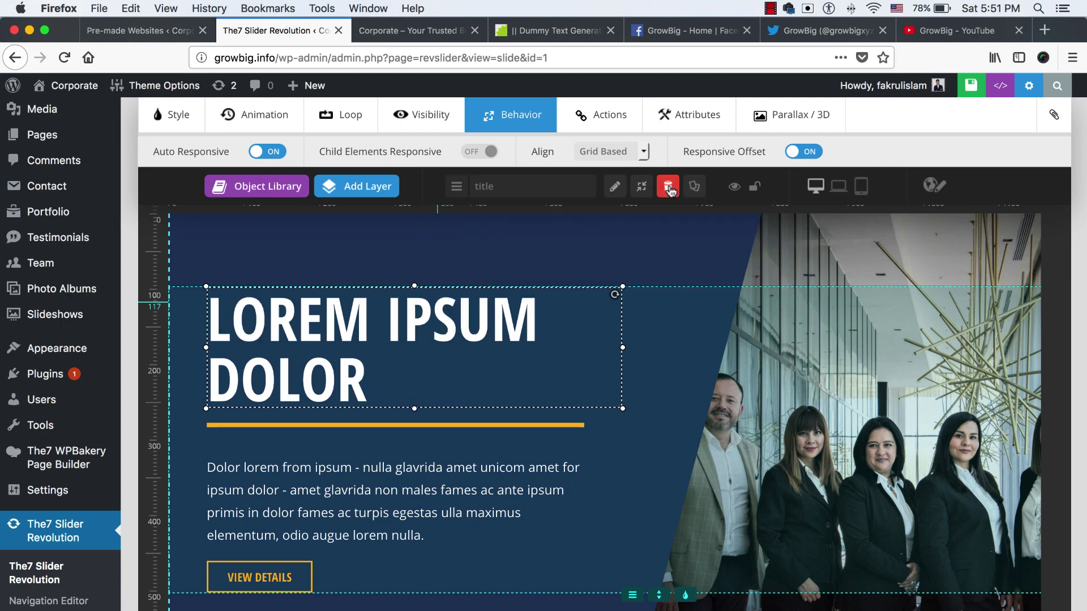
scroll(375, 425, down, 3)
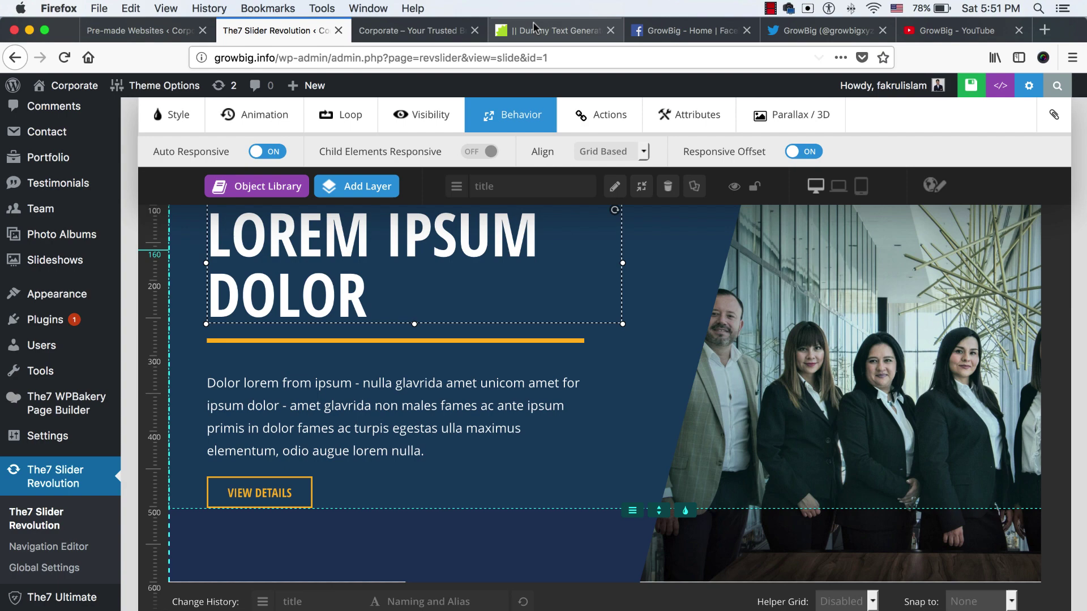
Copy the 'Aenean massa' passage and paste it as the paragraph under the title
click(555, 30)
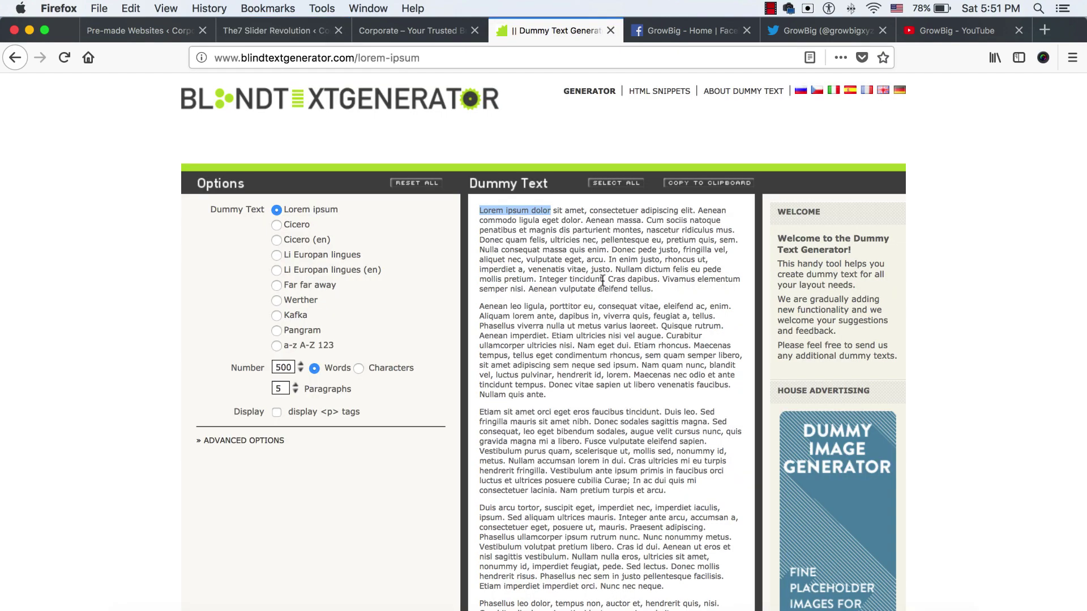
drag(587, 219, 603, 258)
key(ctrl+c)
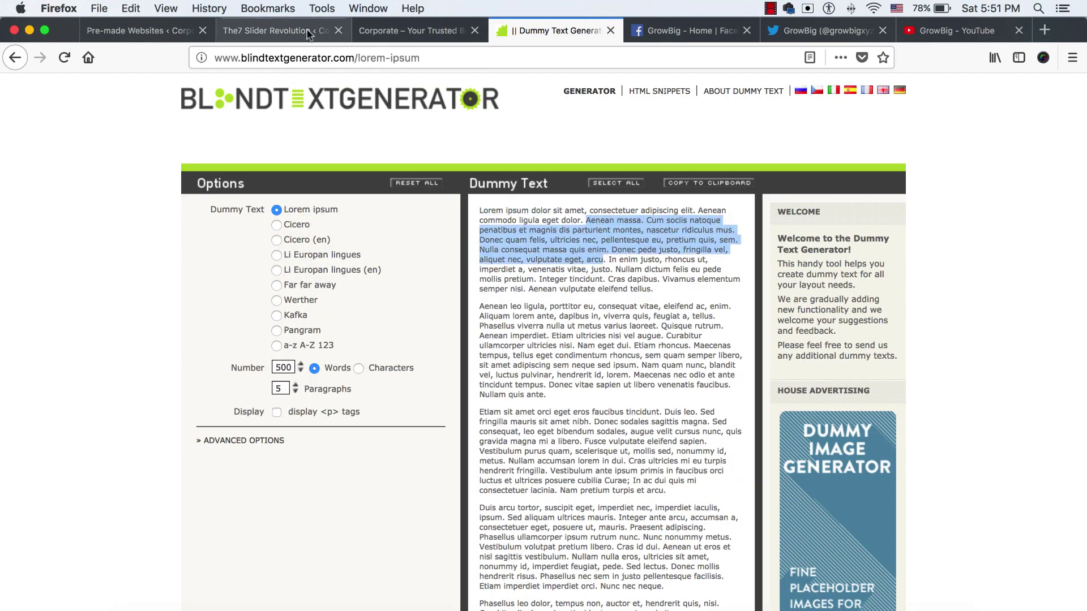
click(272, 31)
double_click(321, 388)
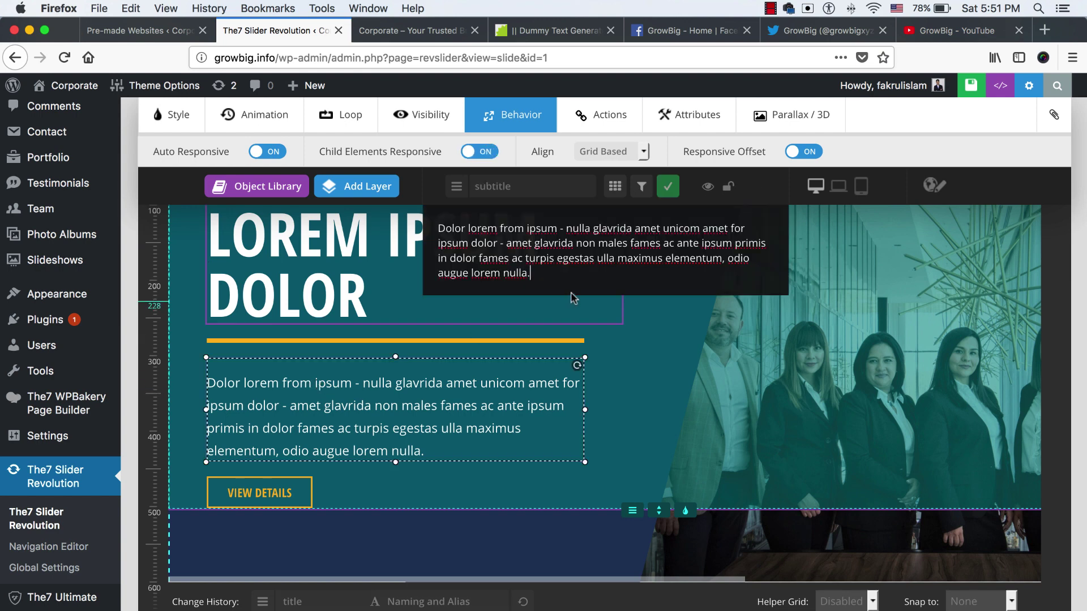
key(ctrl+a)
key(ctrl+v)
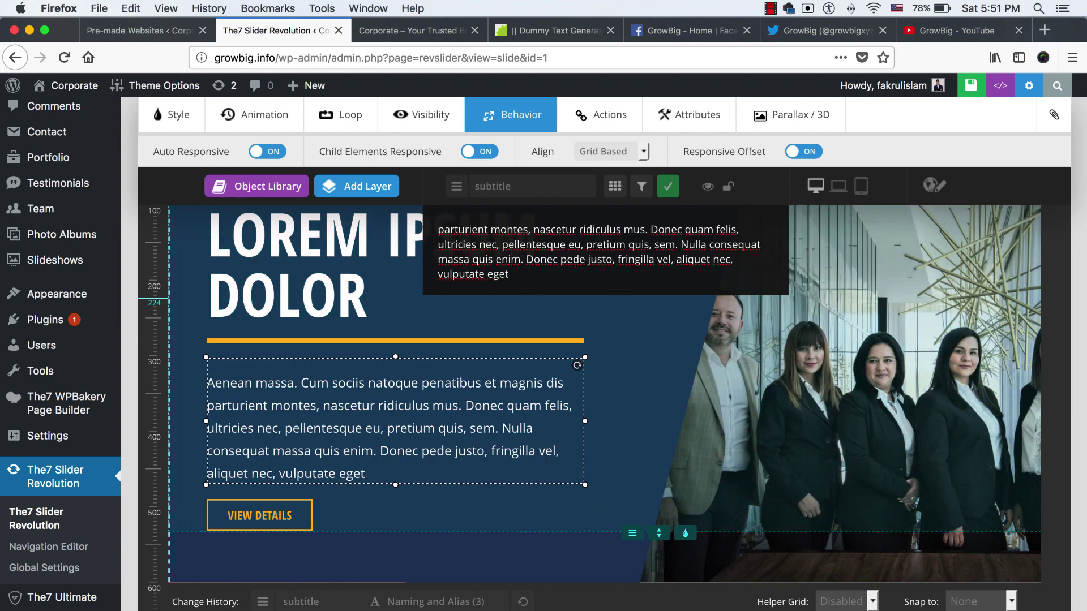
click(668, 186)
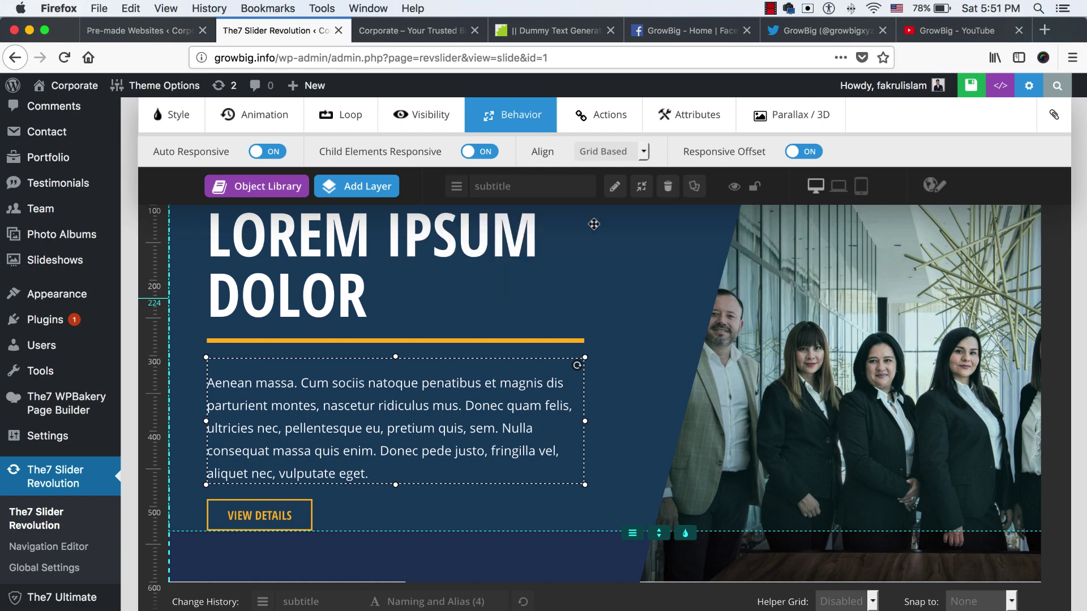
scroll(269, 452, down, 2)
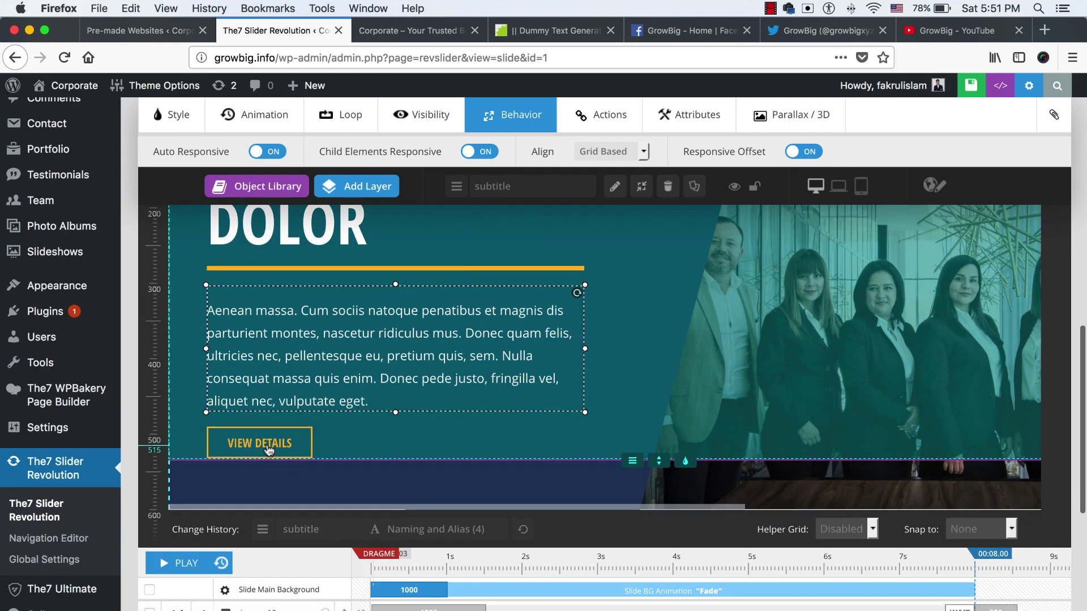
Replace the button label VIEW DETAILS with 'READ MORE'
double_click(269, 450)
triple_click(454, 229)
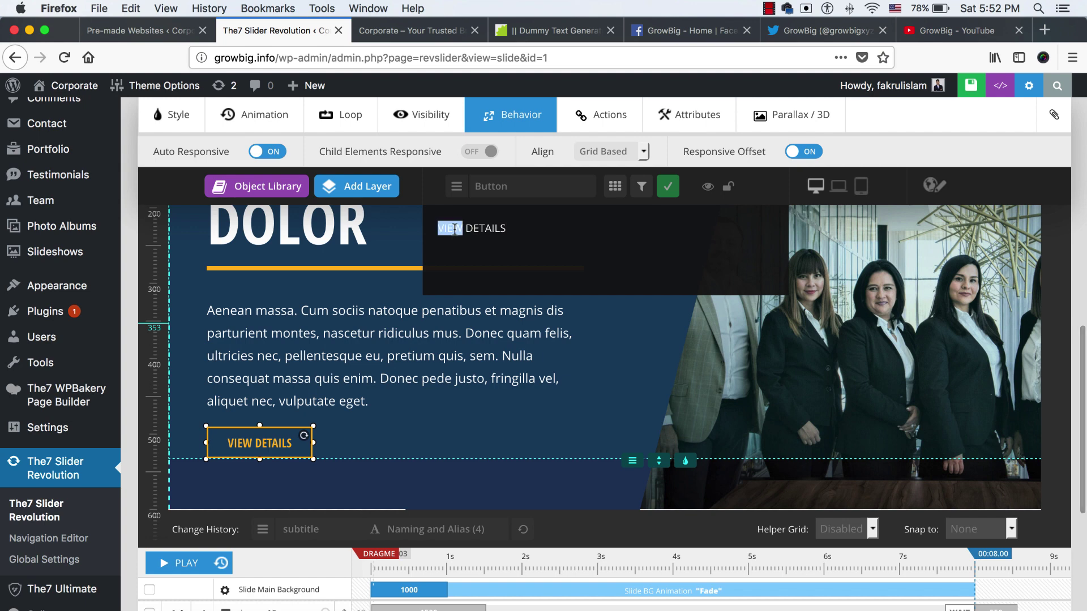
text(Re)
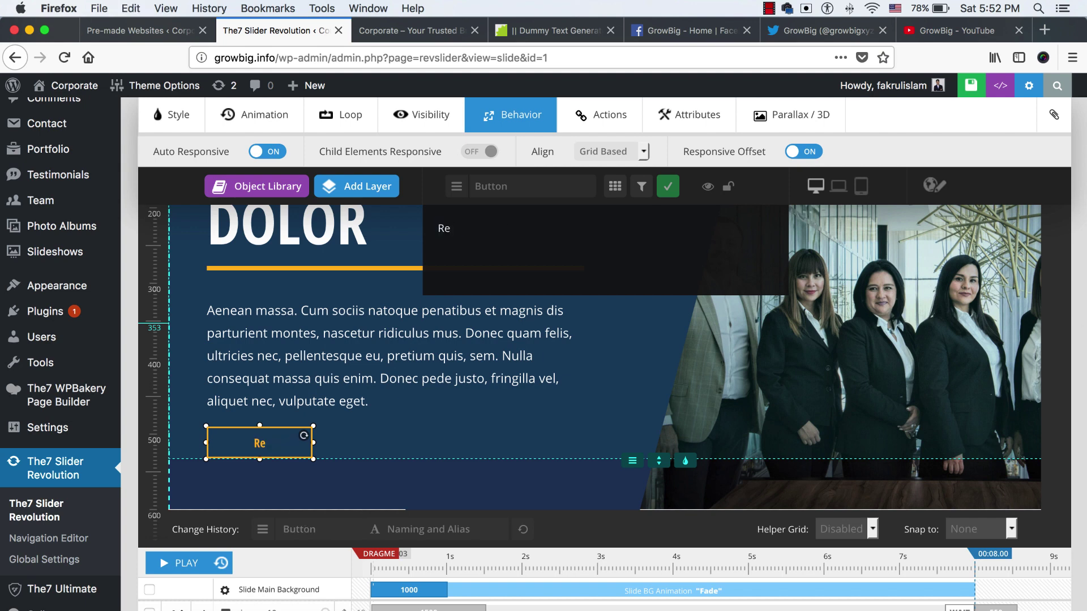
text(AD MO)
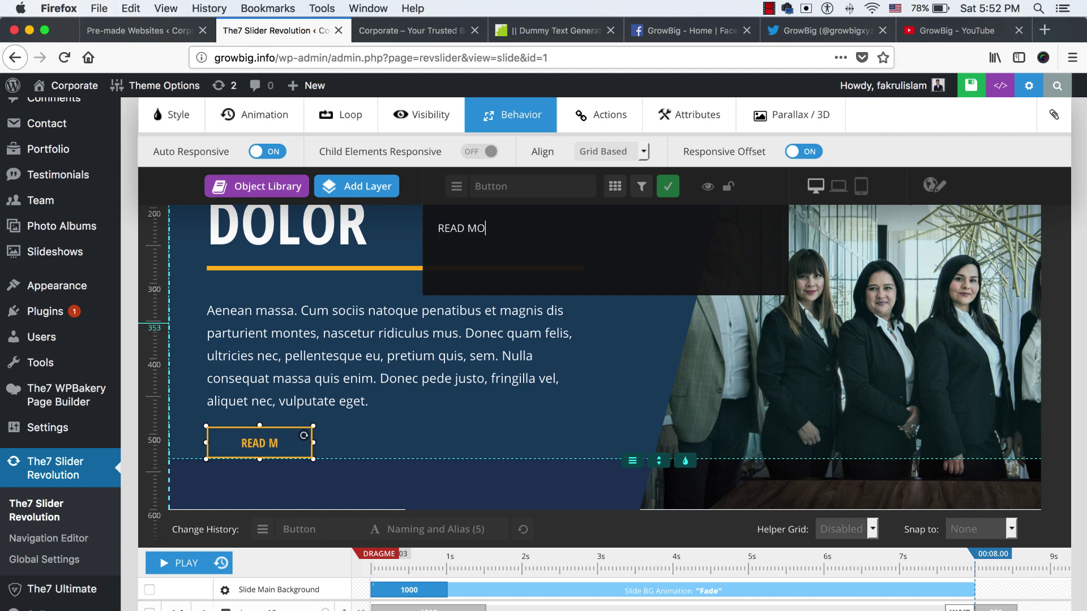
text(RE)
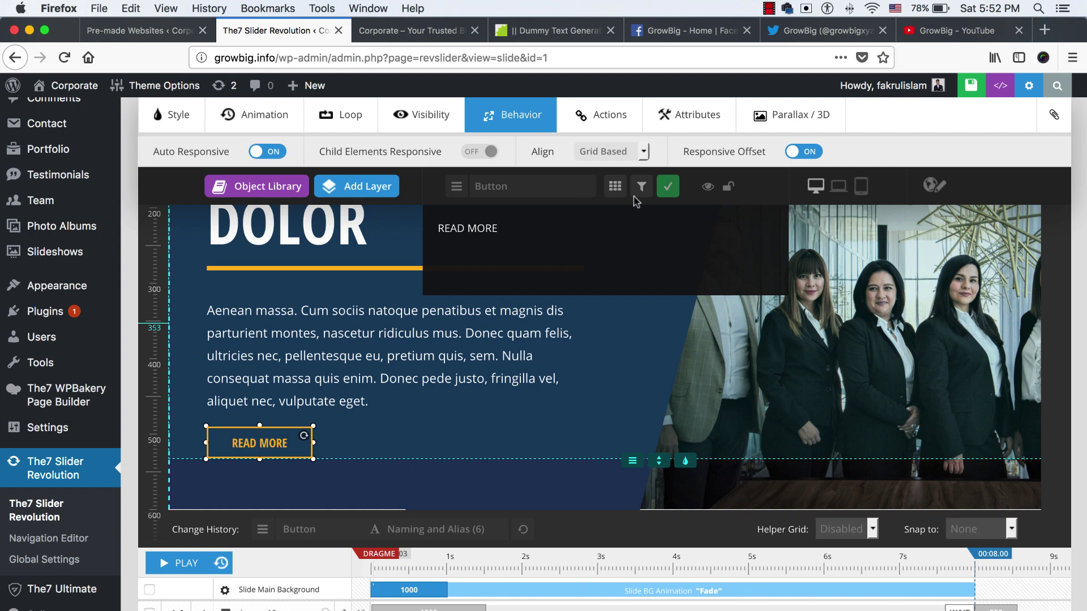
click(667, 187)
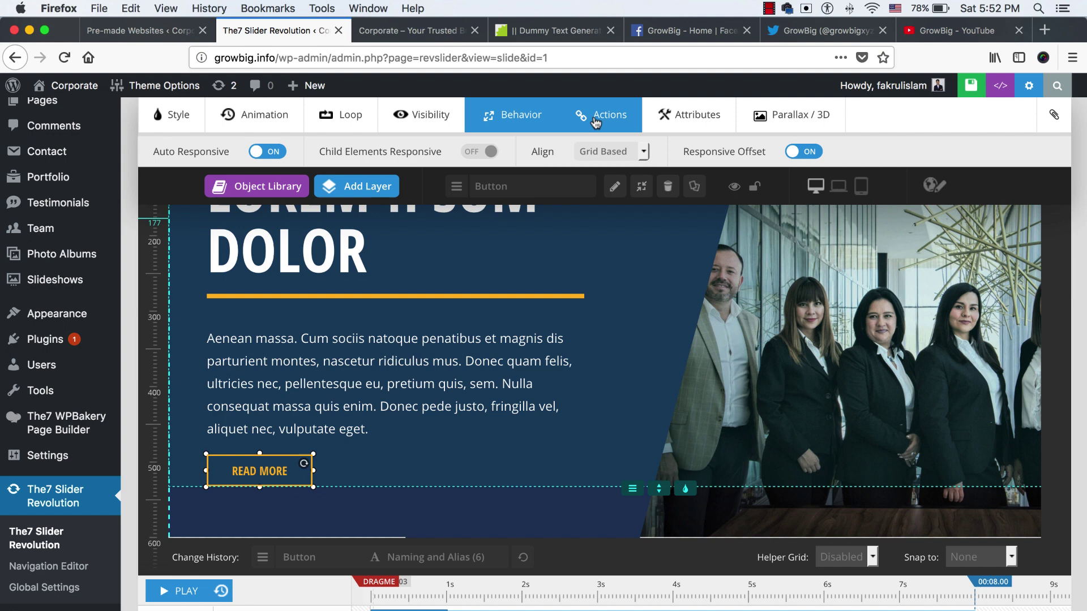
Copy the Investment & Stock Exchange service page URL from the live homepage
click(603, 115)
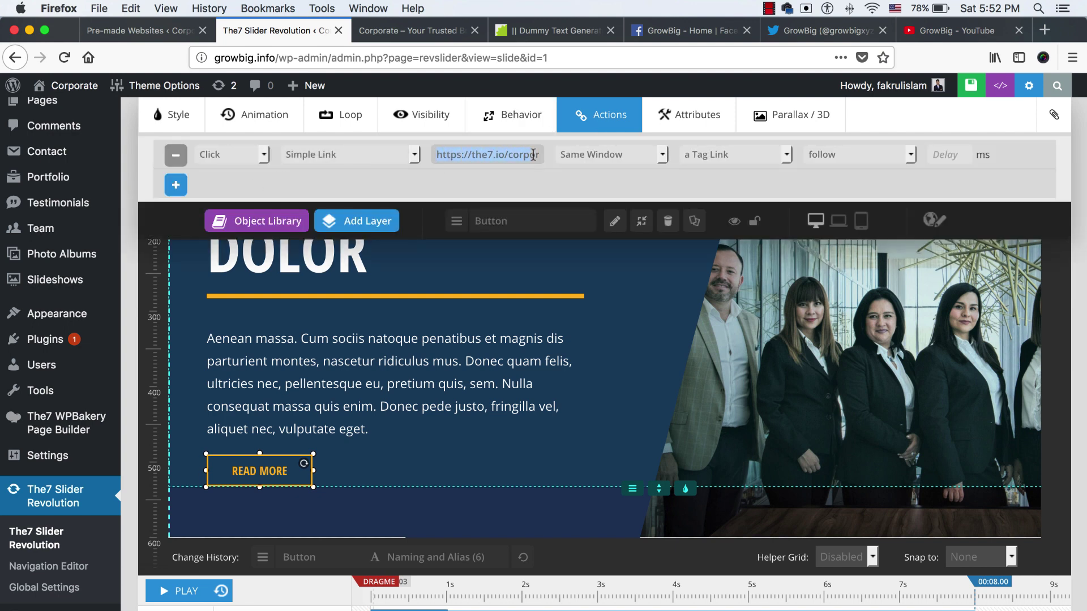
click(424, 31)
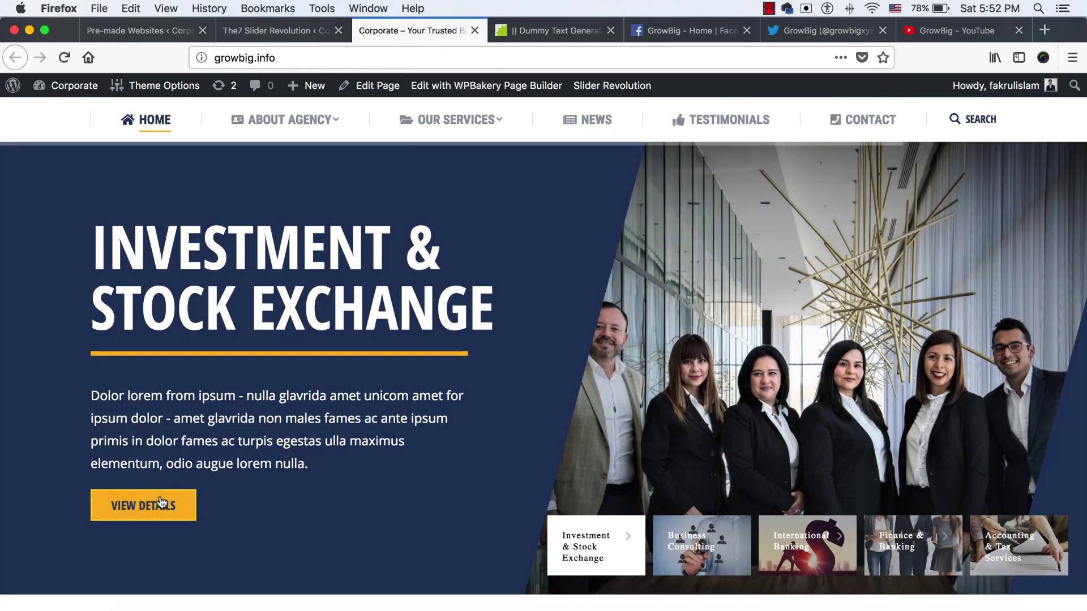
scroll(403, 277, up, 2)
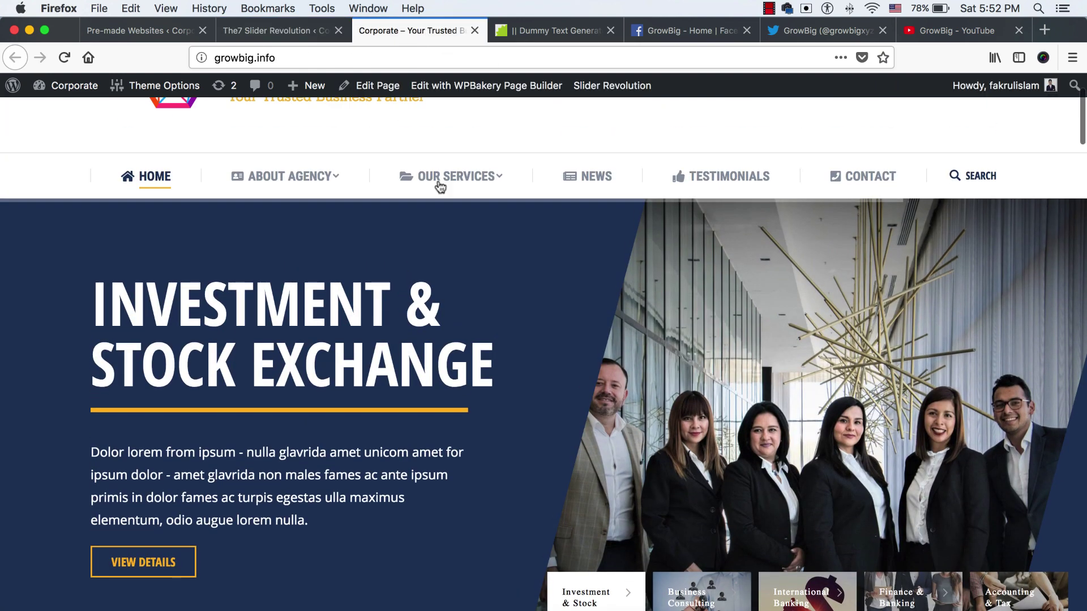
mouse_move(441, 182)
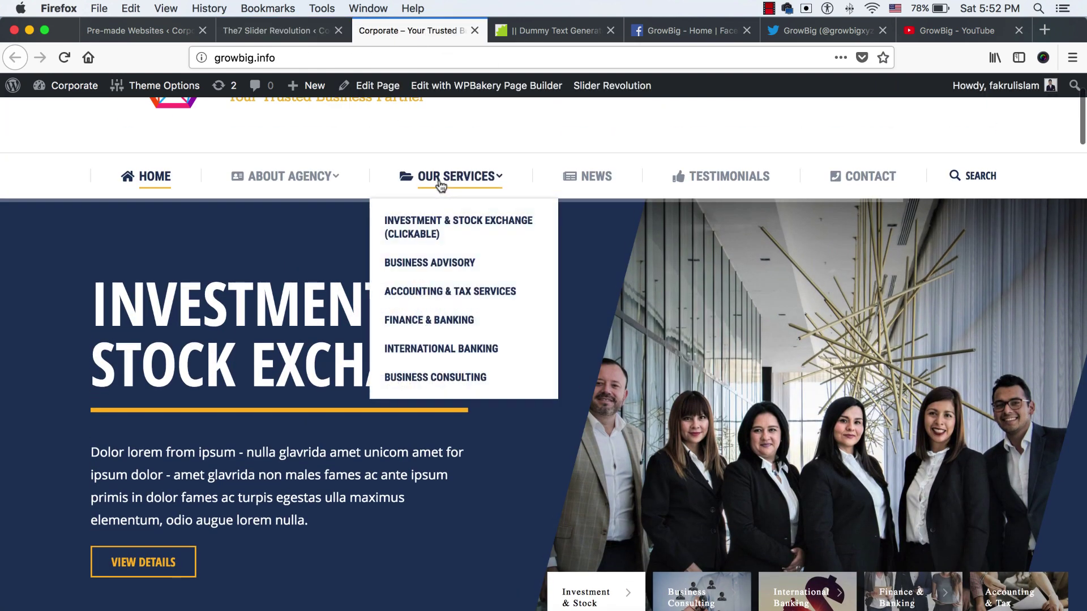
right_click(435, 223)
click(456, 223)
click(484, 30)
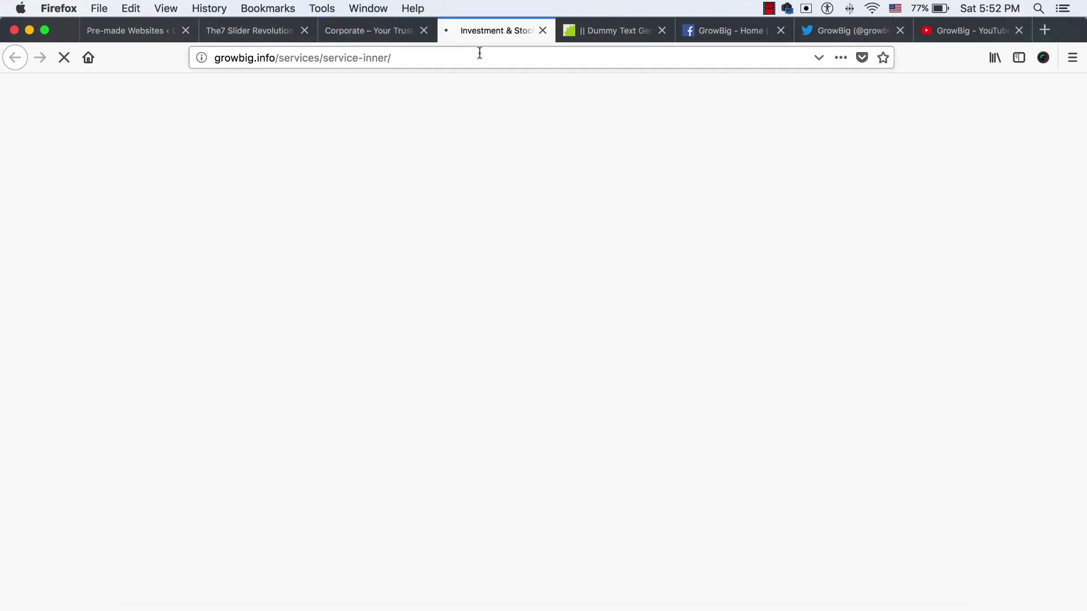
click(479, 53)
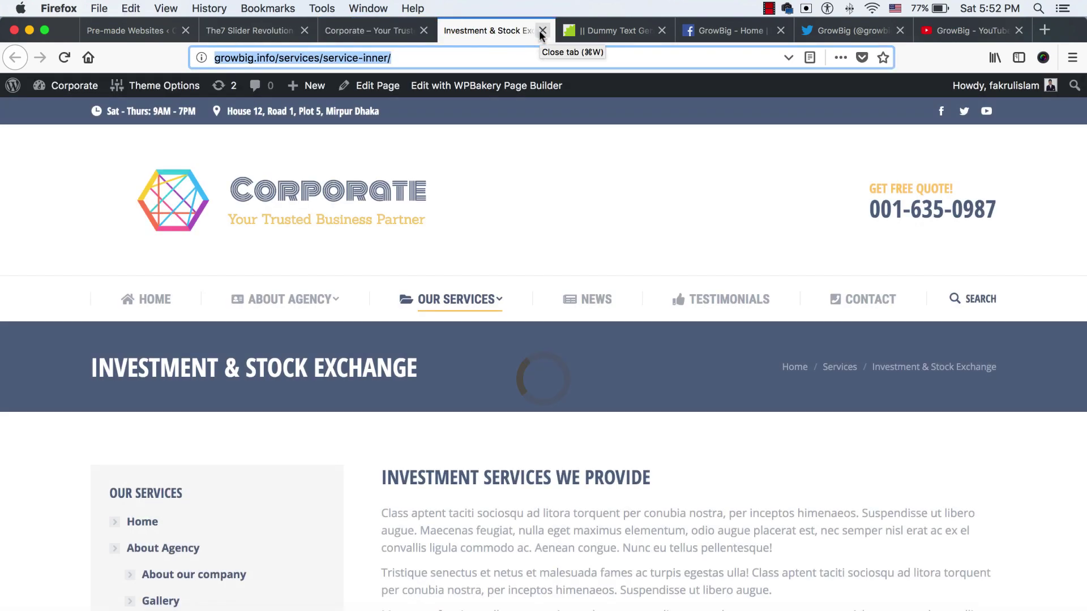
click(542, 31)
Paste growbig.info/services/service-inner/ as the button's Simple Link URL and save the slide
click(257, 30)
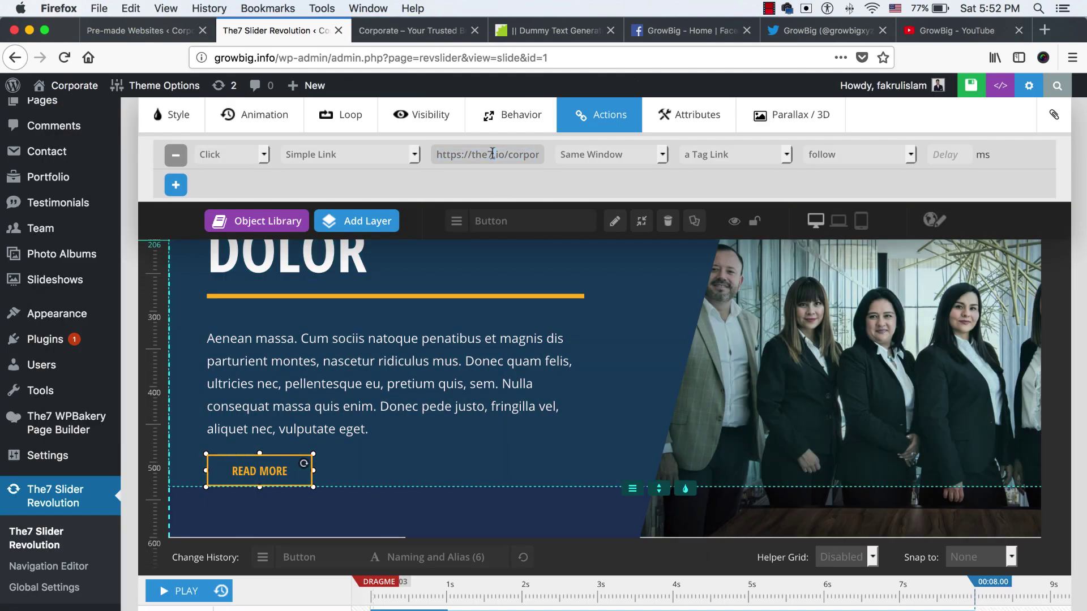
click(492, 153)
key(ctrl+a)
key(ctrl+v)
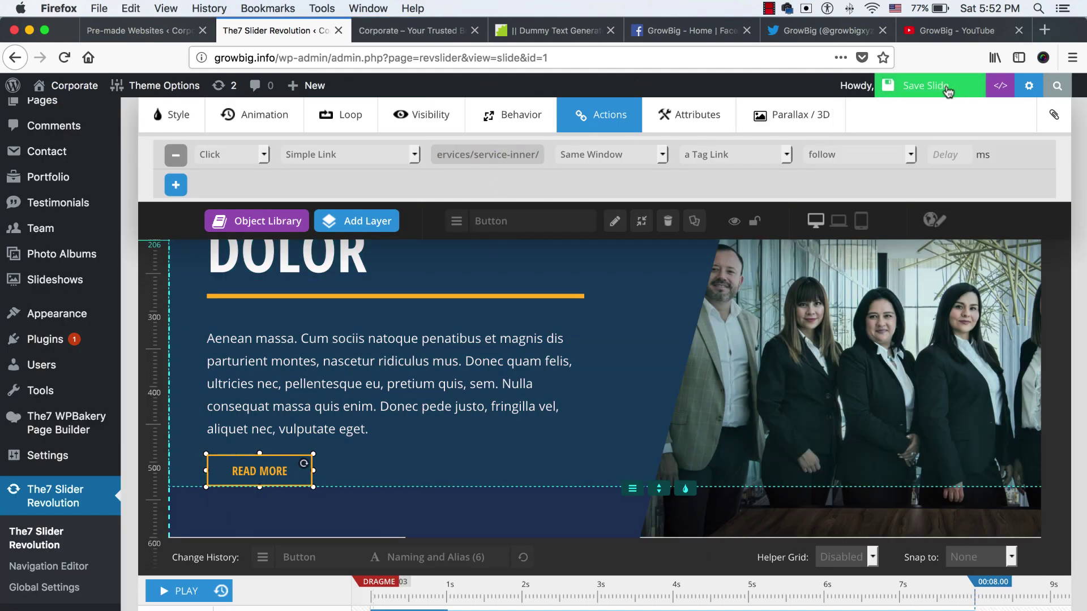
click(925, 92)
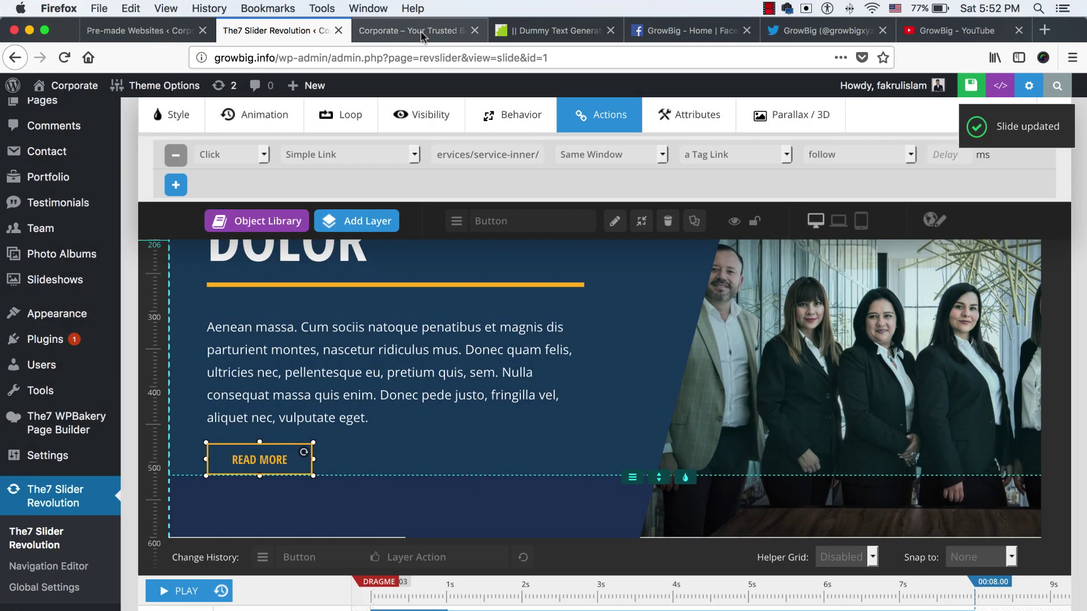
click(422, 31)
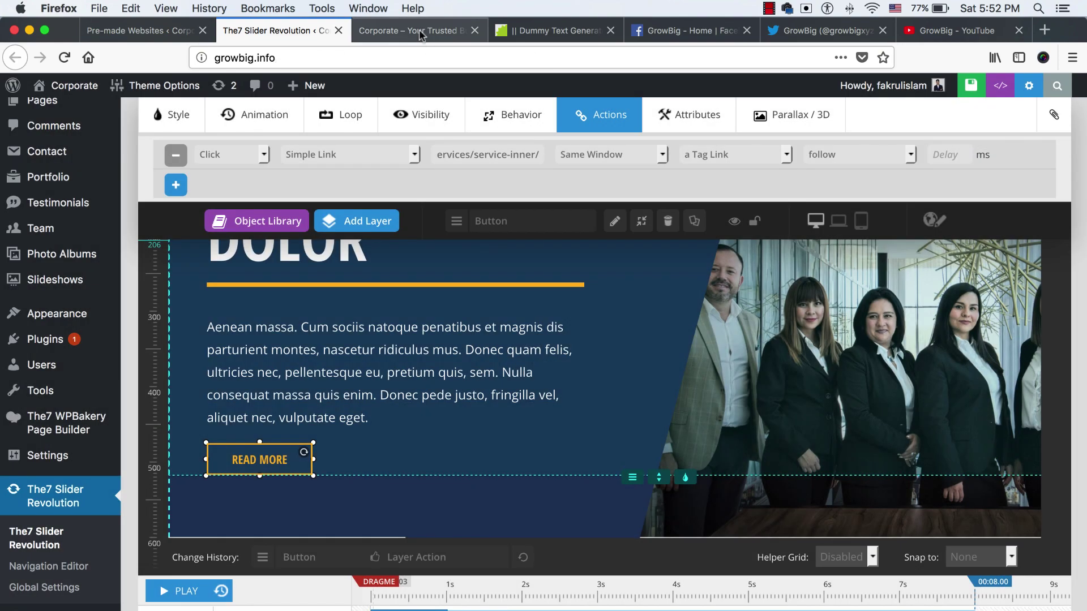
click(146, 184)
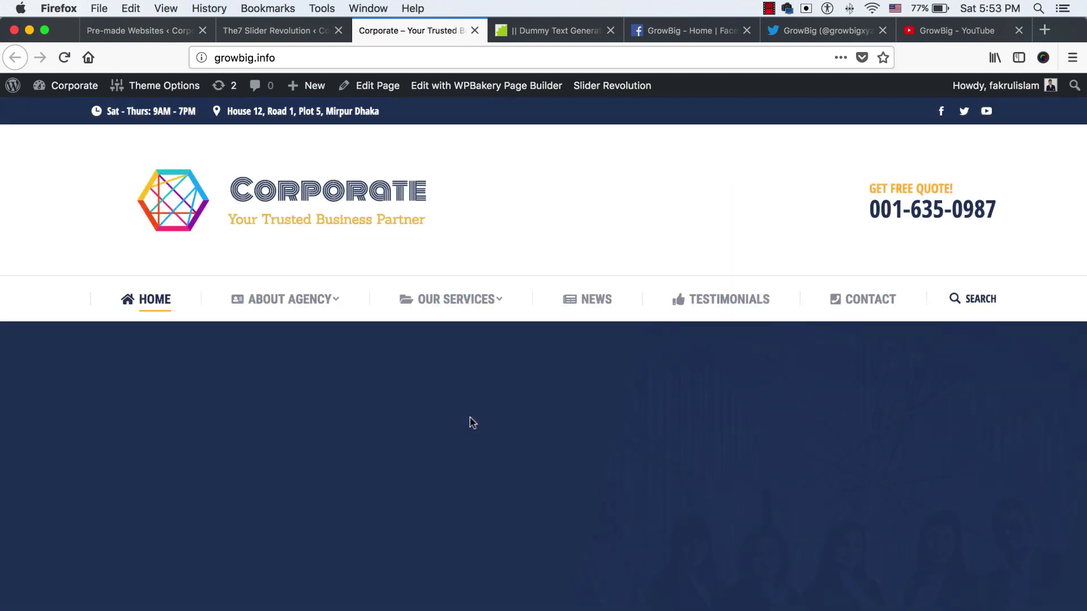
scroll(470, 422, down, 3)
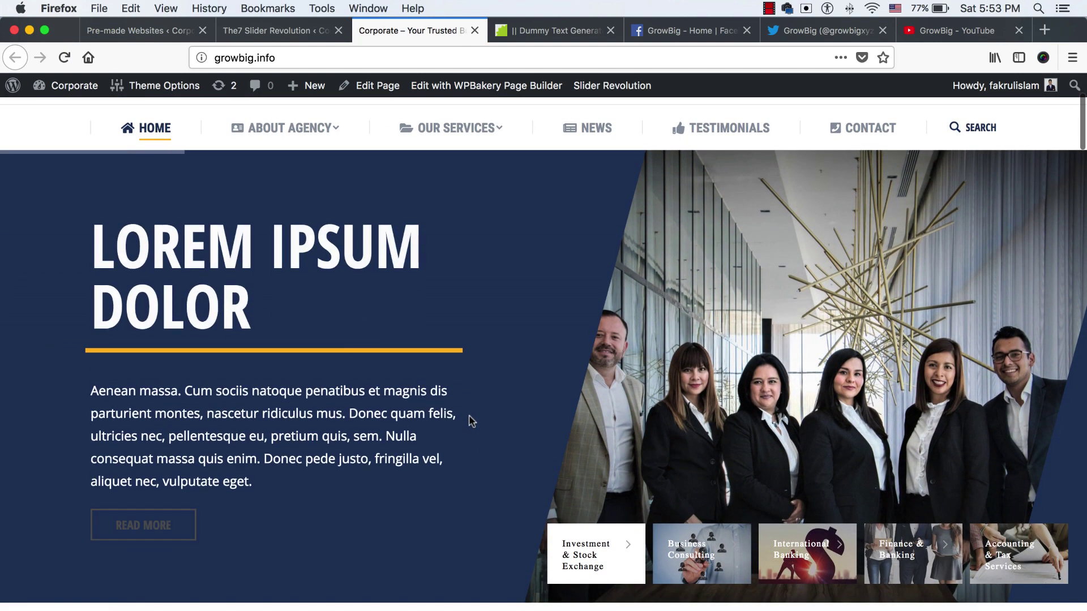
click(146, 532)
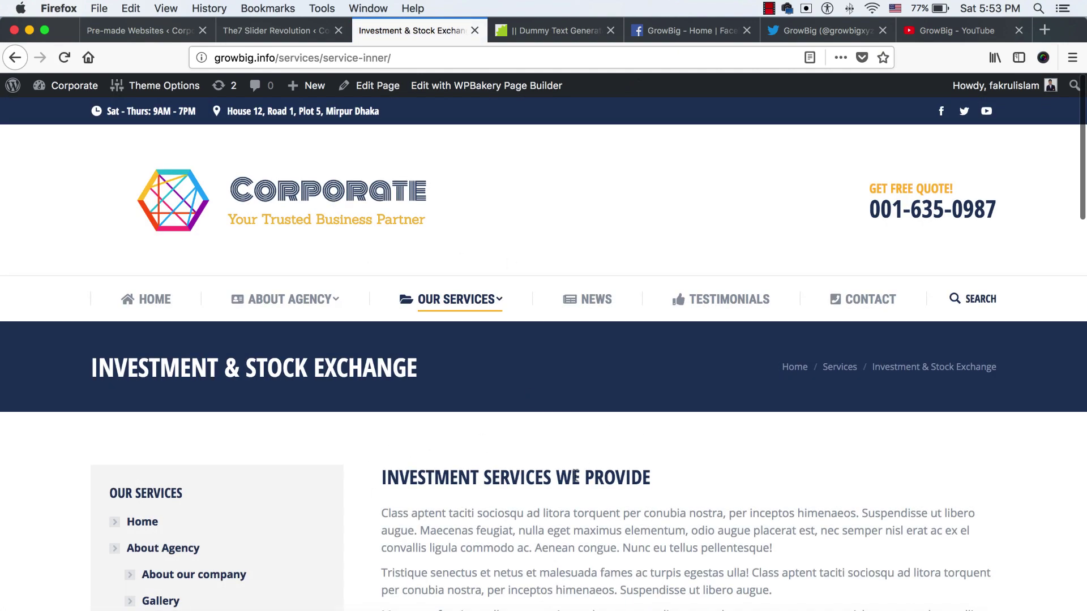
key(super+Left)
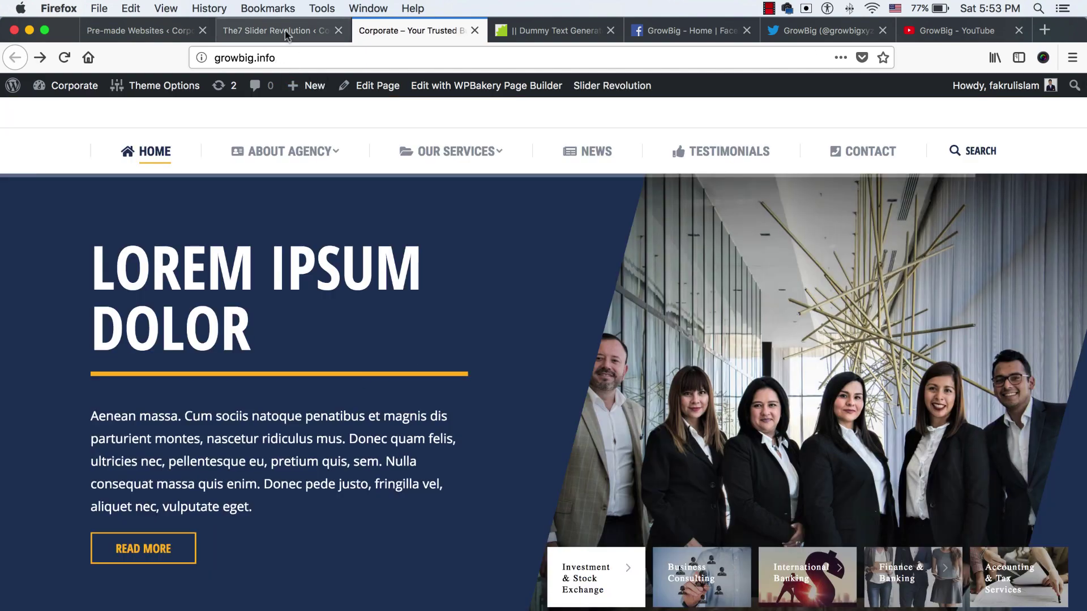
key(ctrl+shift+Tab)
scroll(424, 306, up, 7)
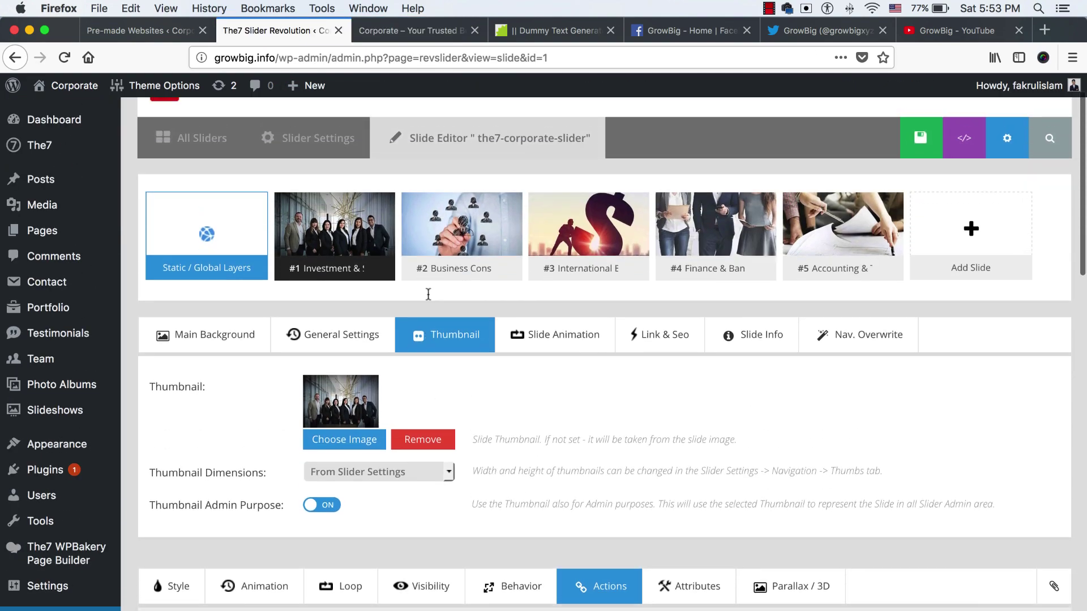
Open the Business Consulting slide (#2) and select its background image layer under Thumbnail settings
click(461, 228)
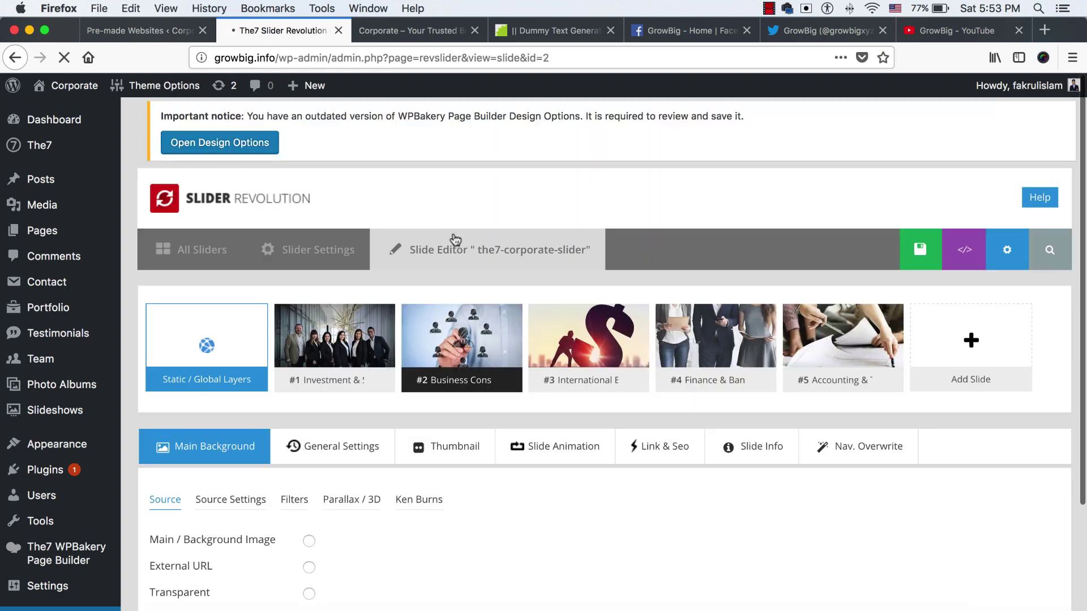
scroll(451, 340, down, 5)
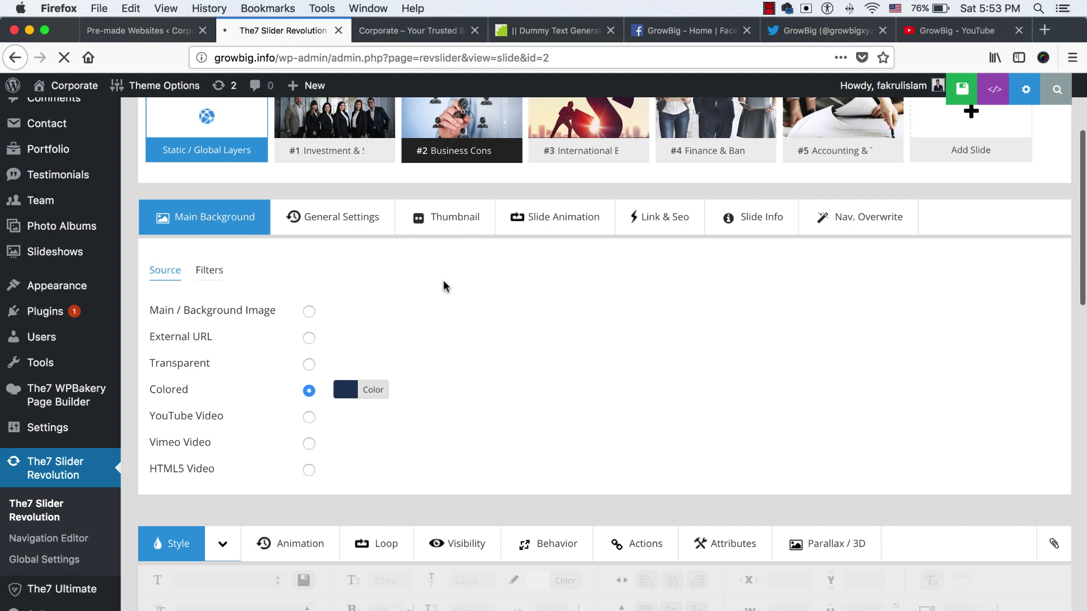
click(447, 218)
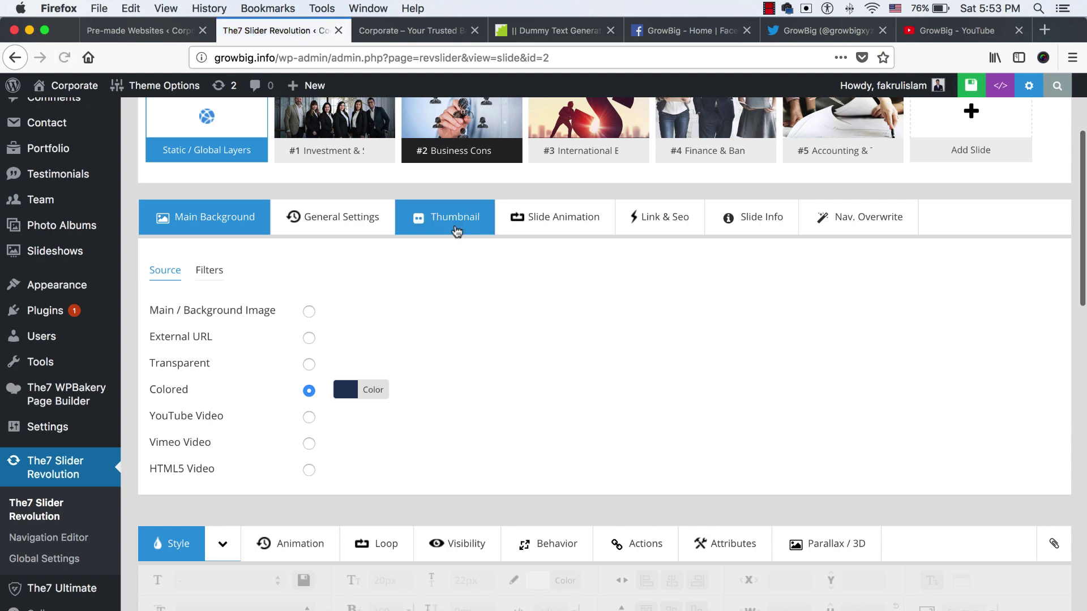
scroll(456, 403, down, 6)
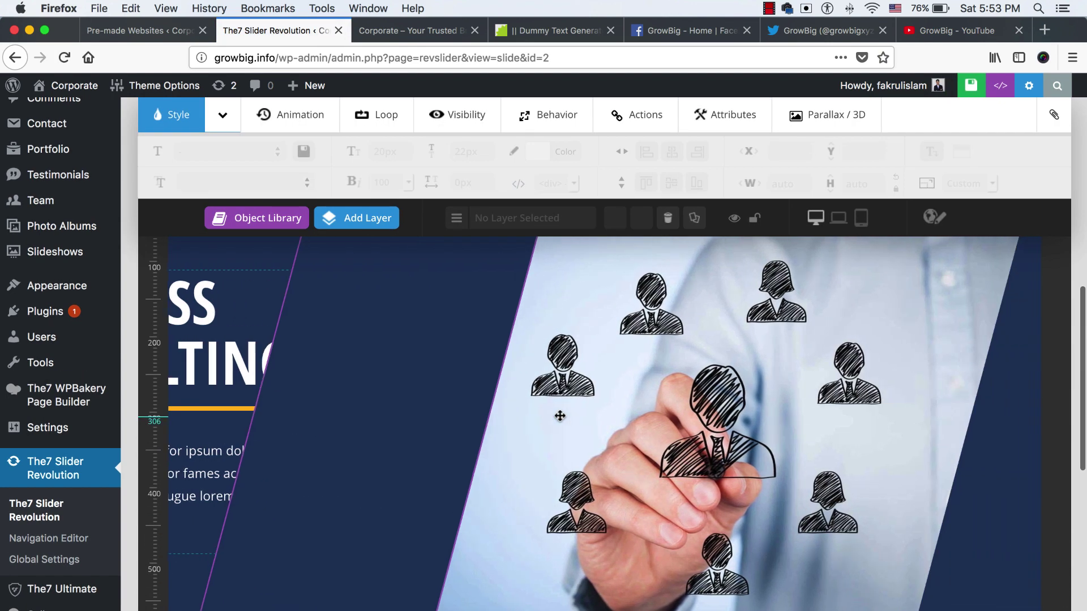
click(560, 412)
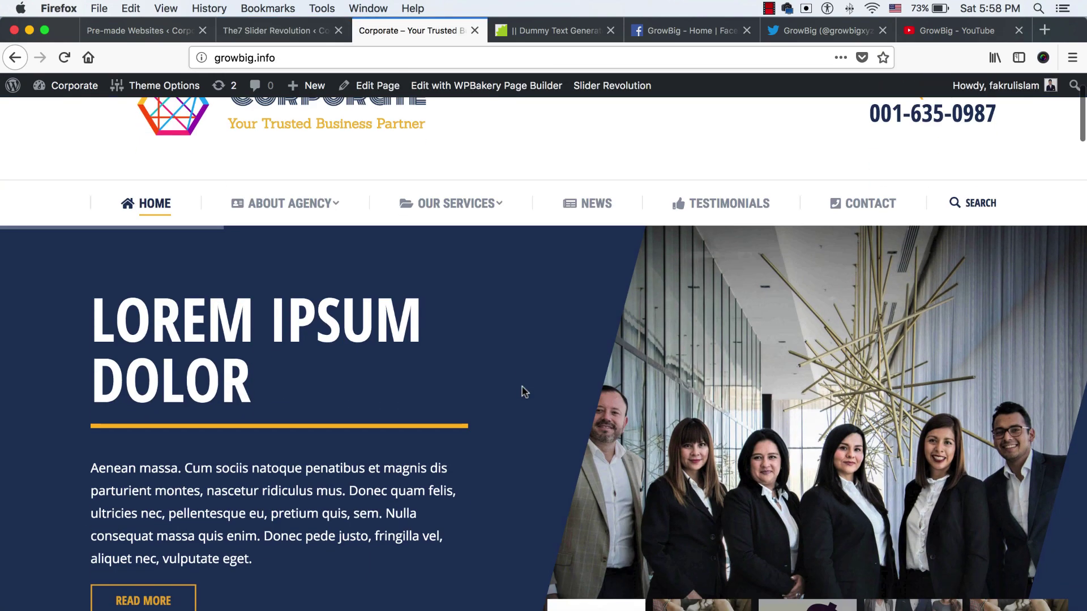
scroll(522, 385, down, 6)
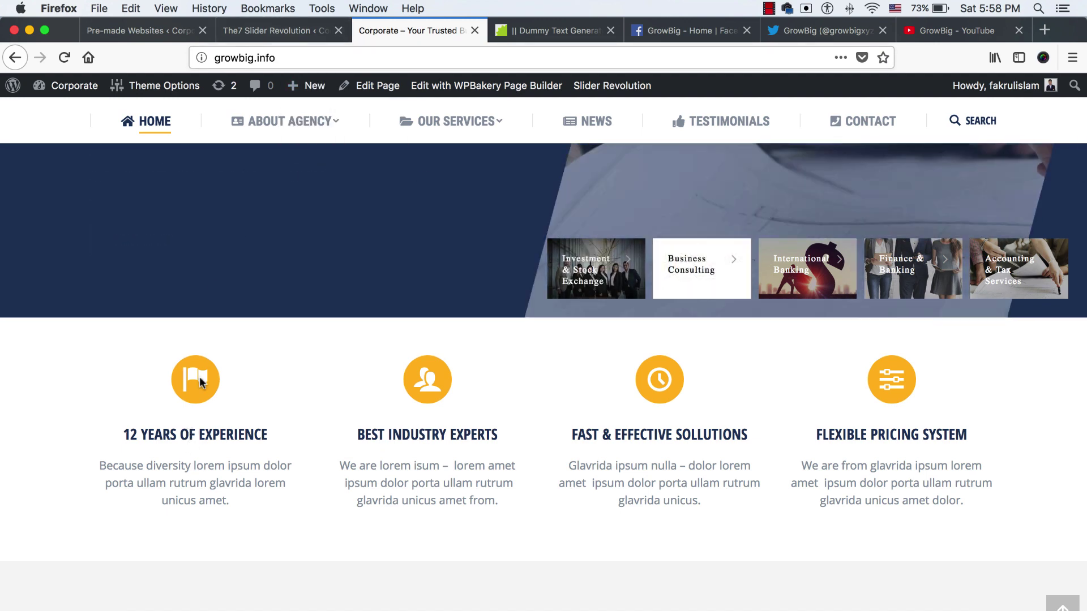
Open the Home page editor in a new tab; close the Slider Revolution and Pre-made Websites tabs
right_click(376, 93)
click(407, 92)
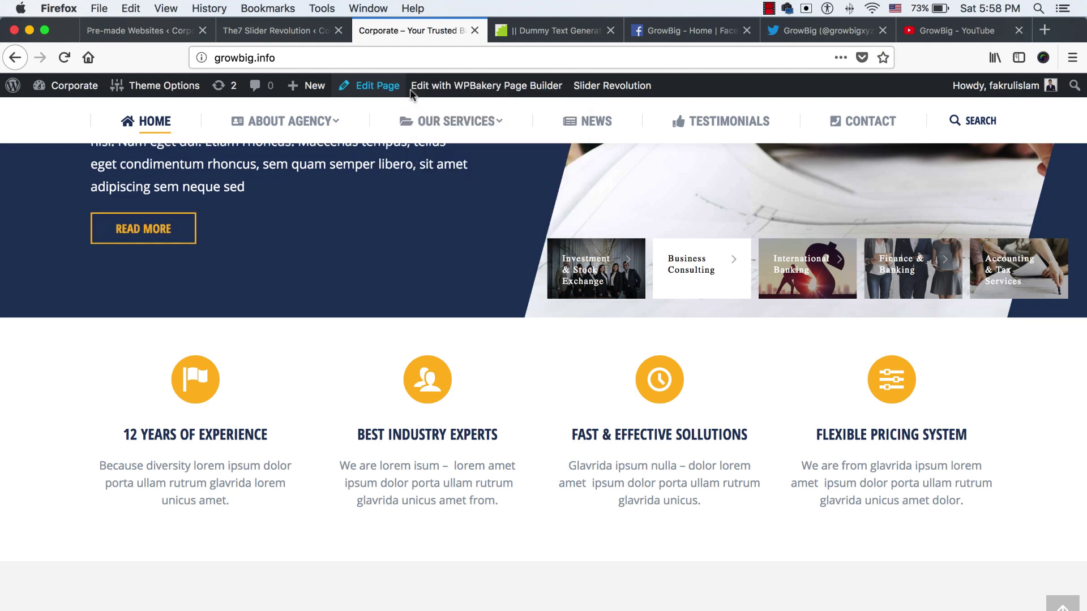
drag(478, 31, 371, 31)
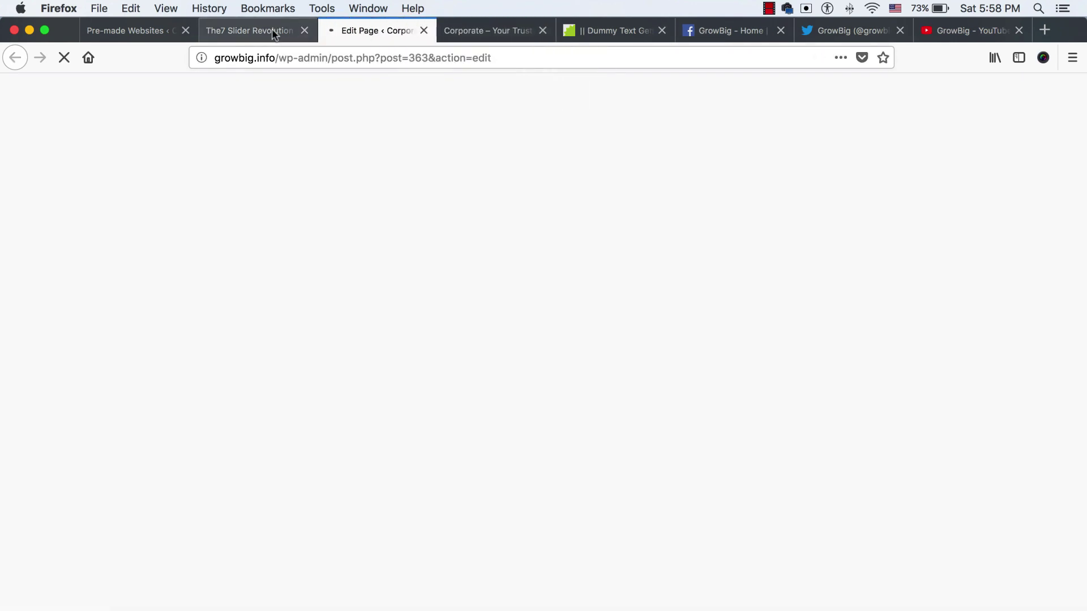
click(292, 32)
click(304, 32)
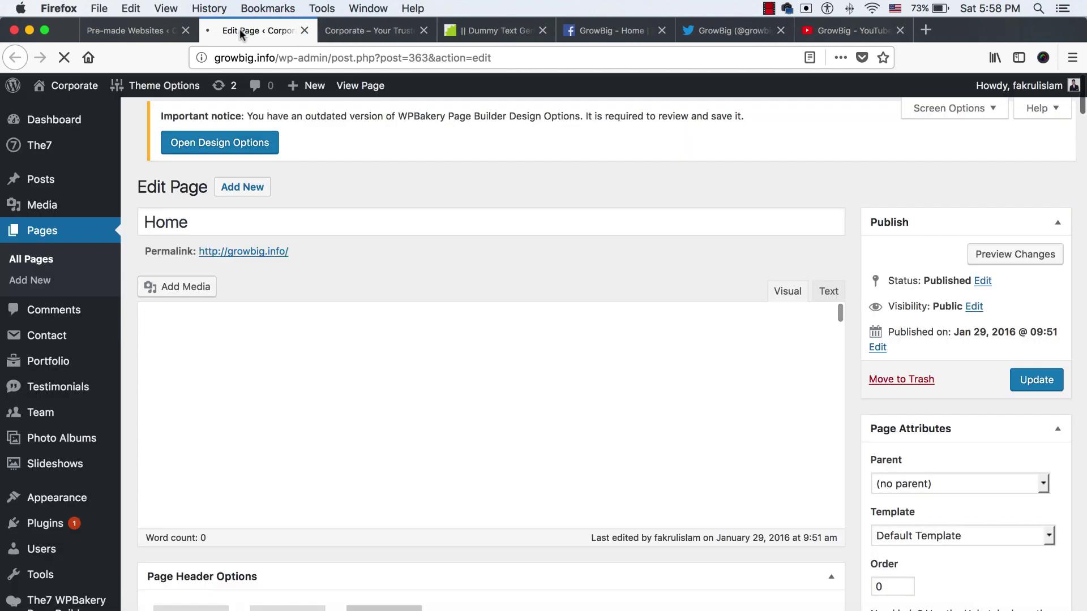
click(133, 31)
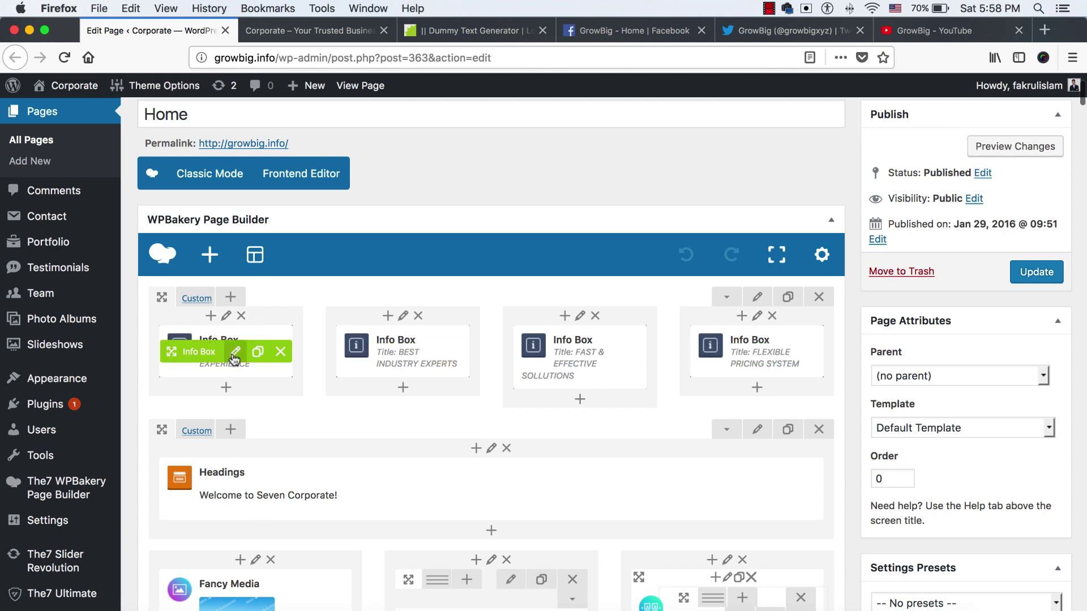
Open the first info box and paste 'Etiam sit amet' from the dummy text generator as its title
click(235, 355)
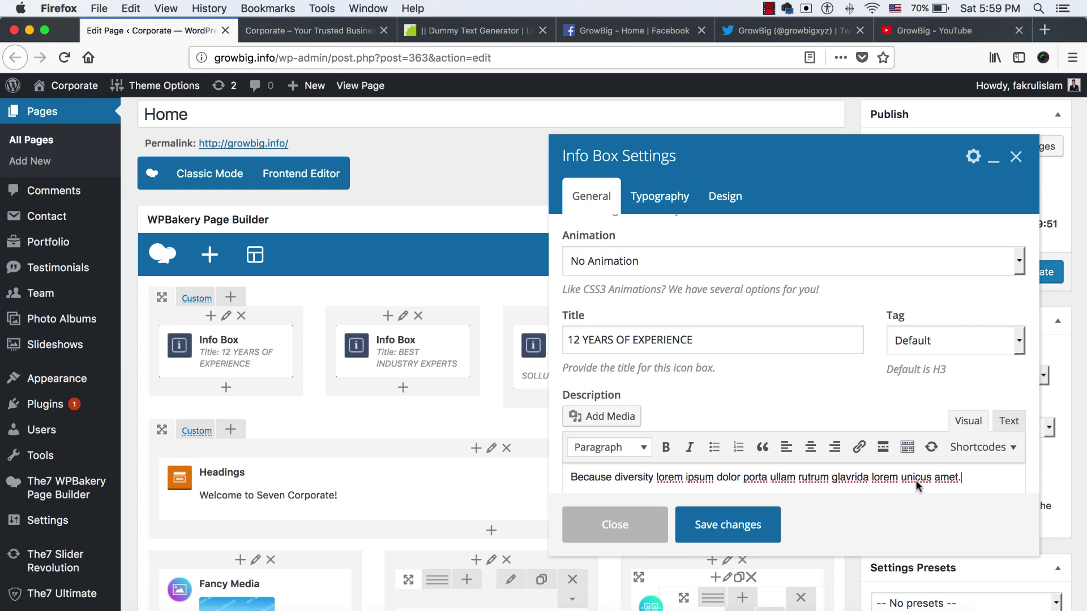
scroll(659, 360, up, 10)
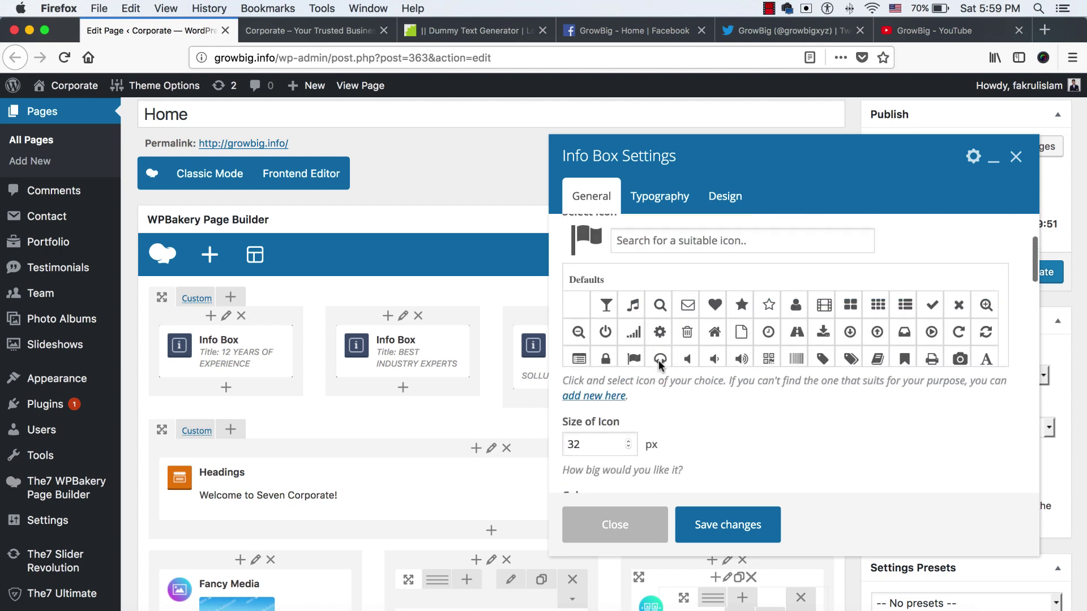
click(311, 35)
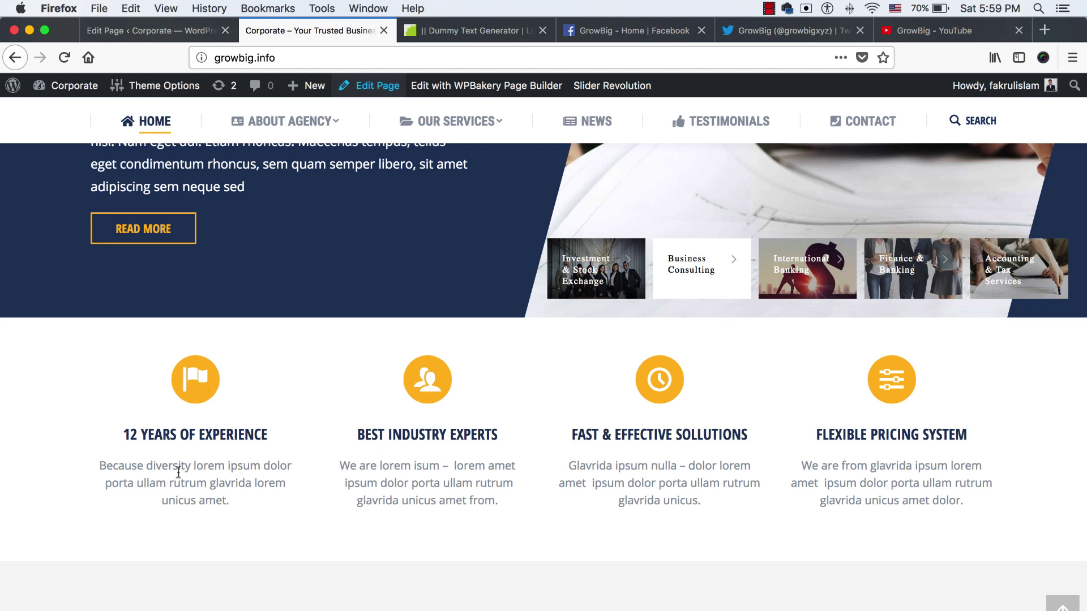
click(502, 28)
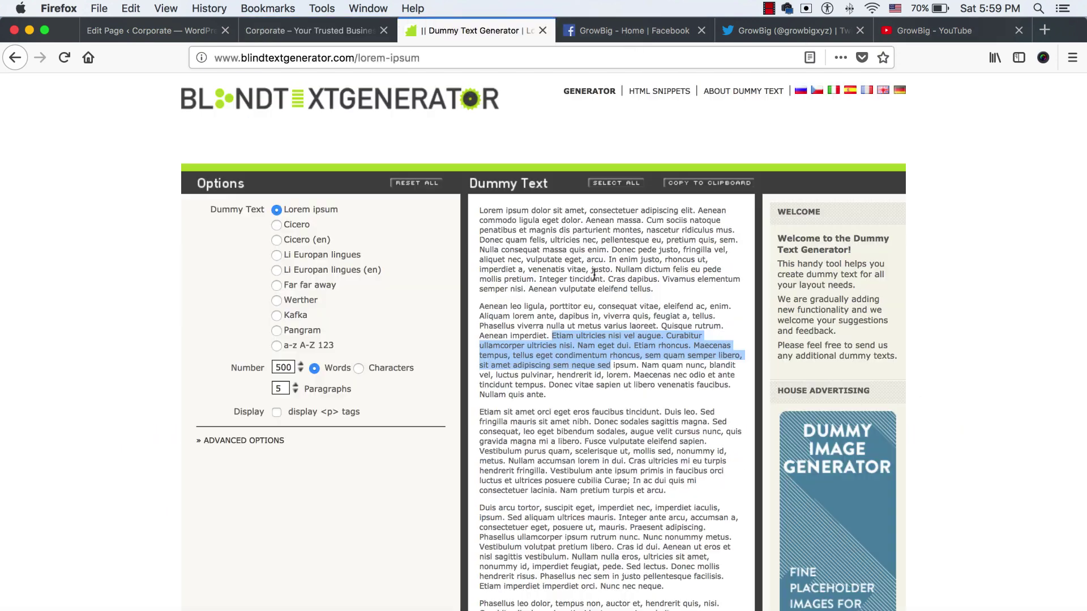
click(560, 360)
drag(479, 411, 510, 412)
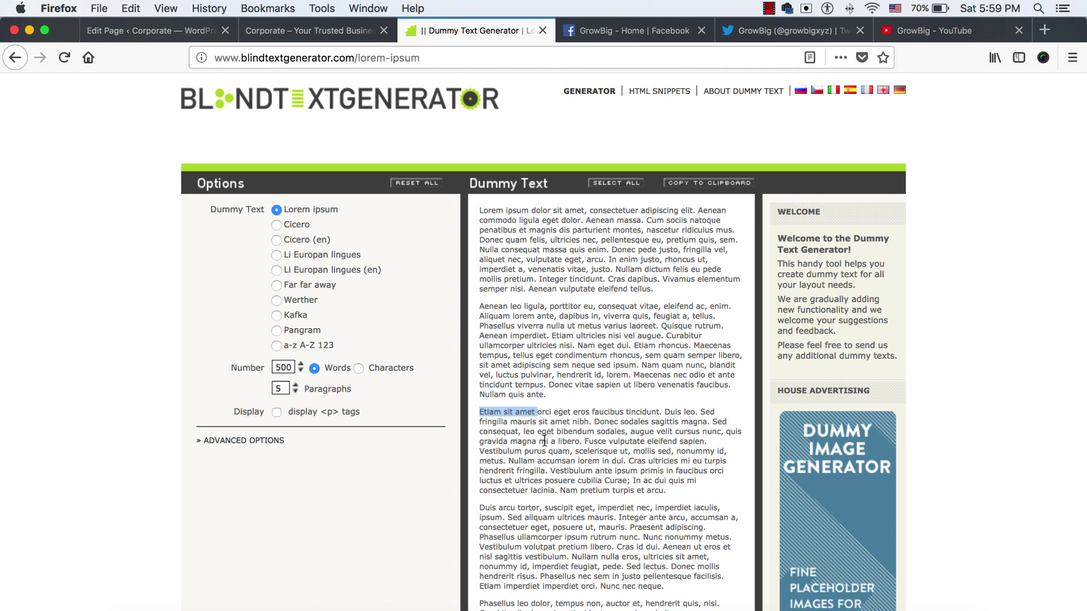
key(super+c)
click(169, 30)
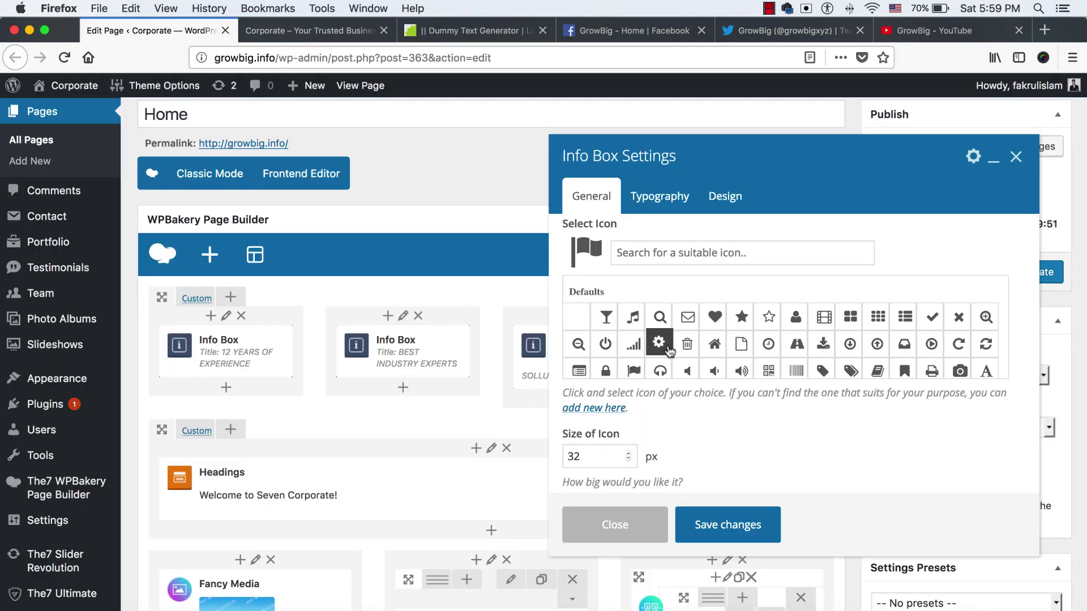
scroll(662, 368, down, 10)
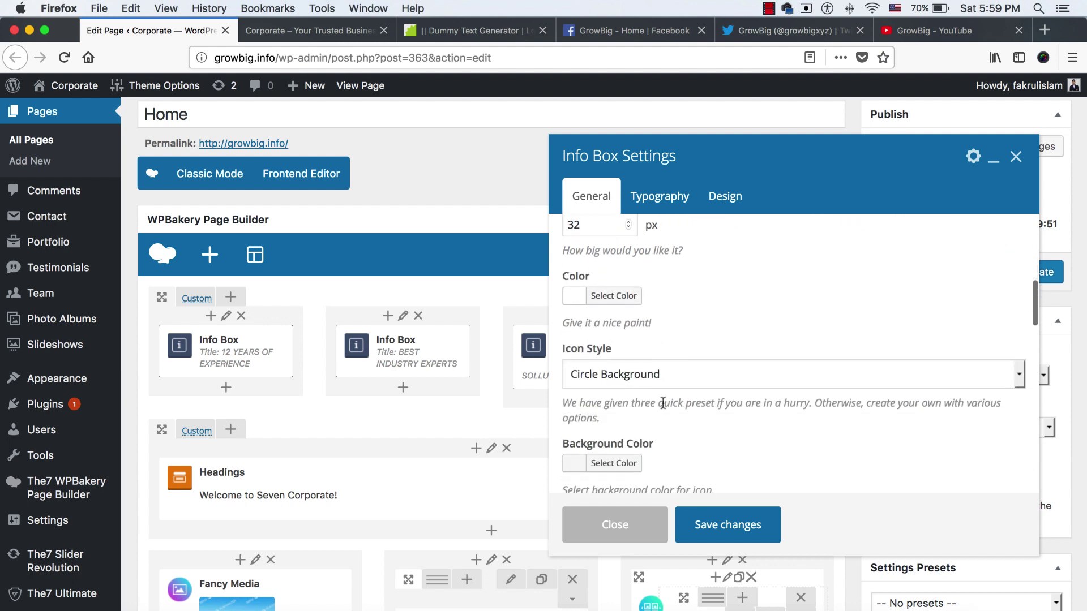
scroll(659, 396, down, 5)
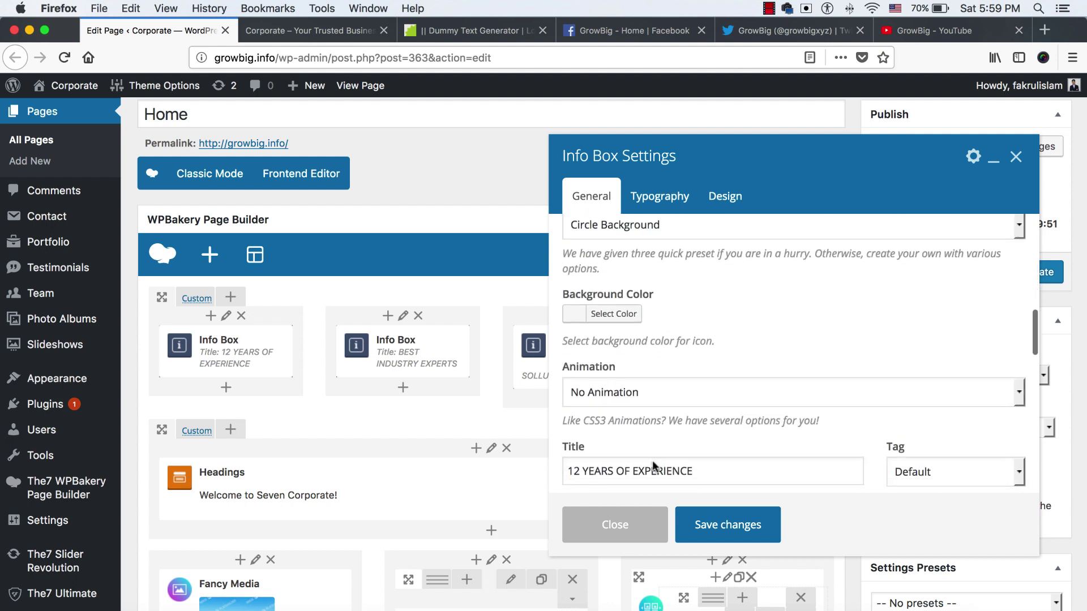
triple_click(704, 428)
key(super+v)
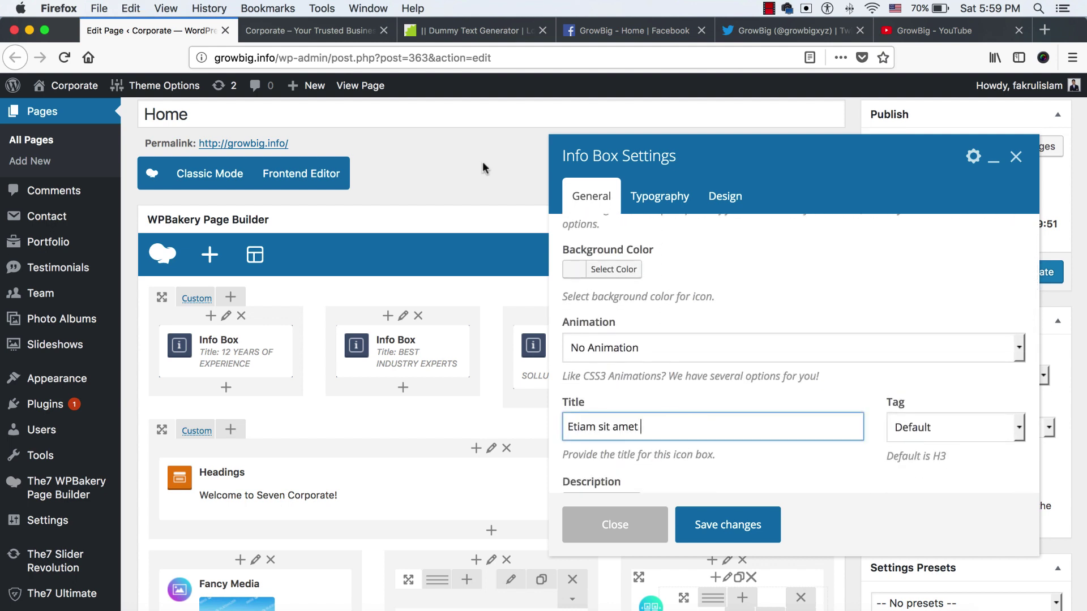
Replace the info box title with 'orci eget eros faucibus tincidunt'
click(441, 35)
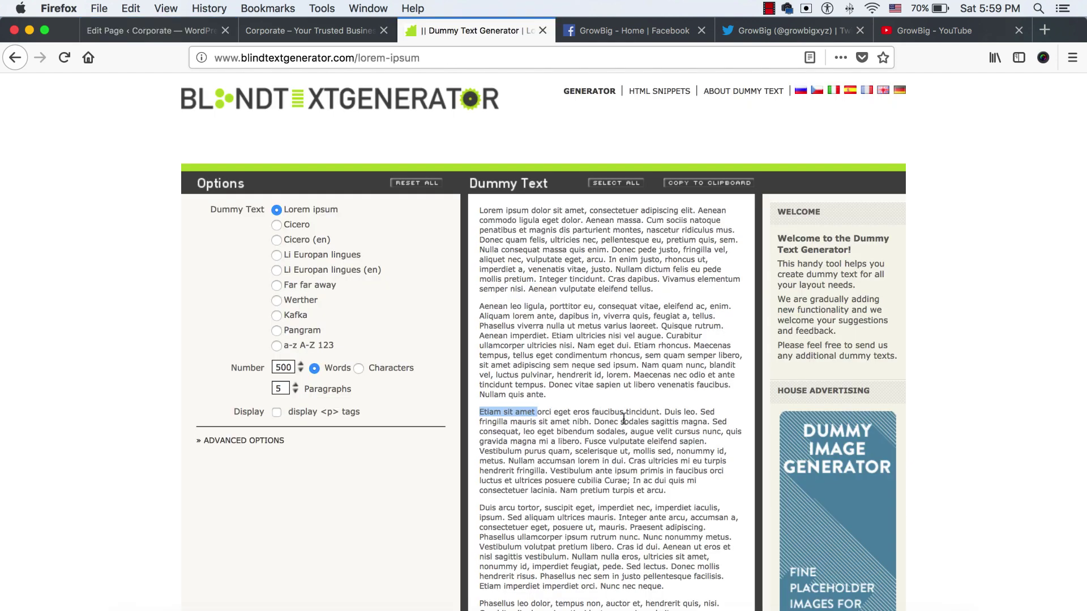
click(646, 413)
drag(639, 411, 541, 415)
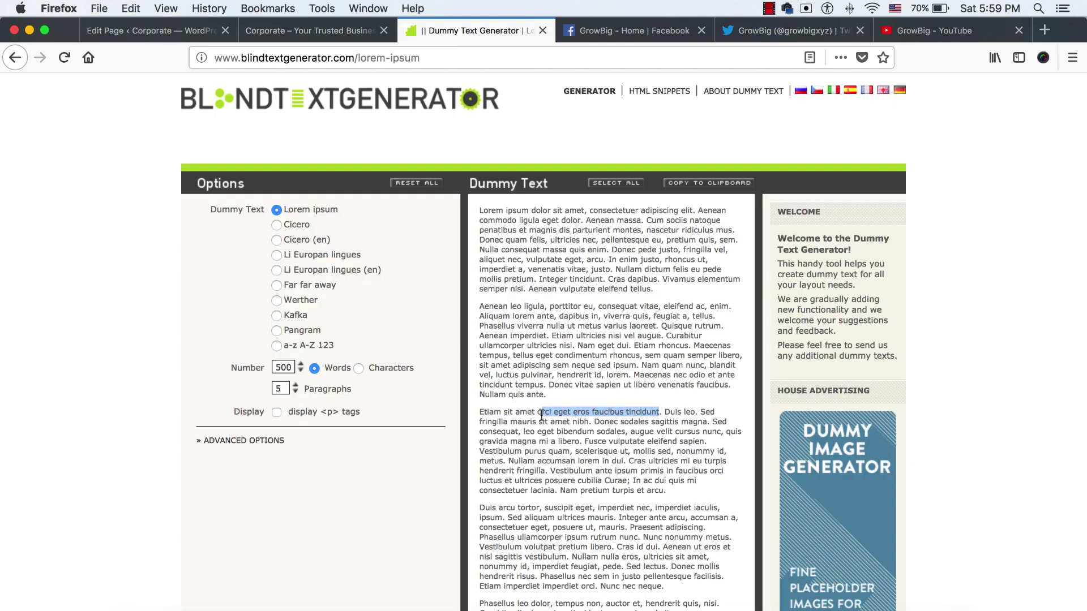
click(150, 30)
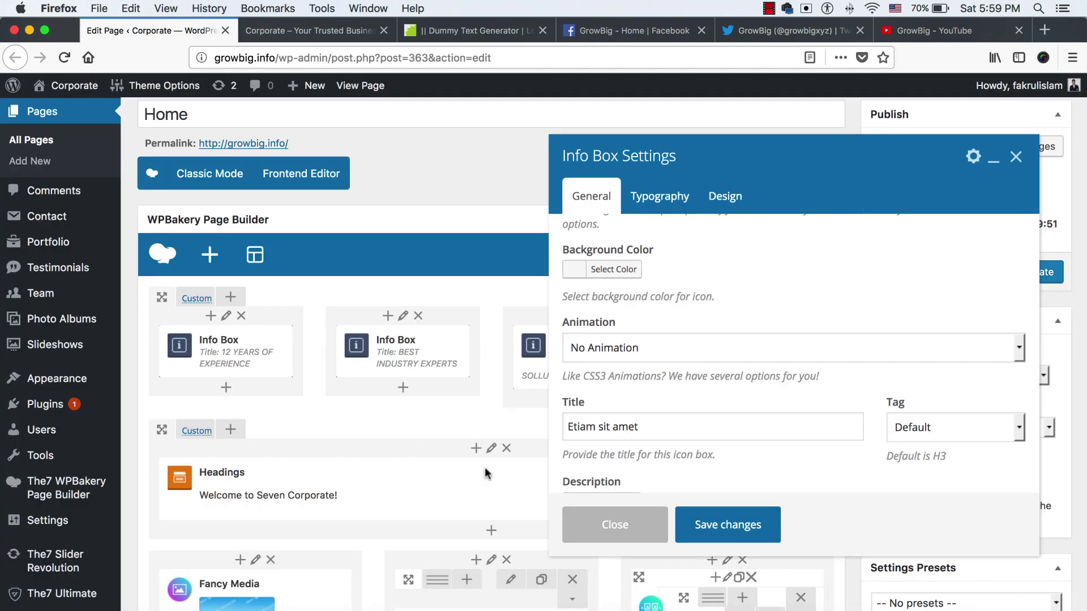
triple_click(675, 424)
key(super+v)
scroll(677, 426, down, 5)
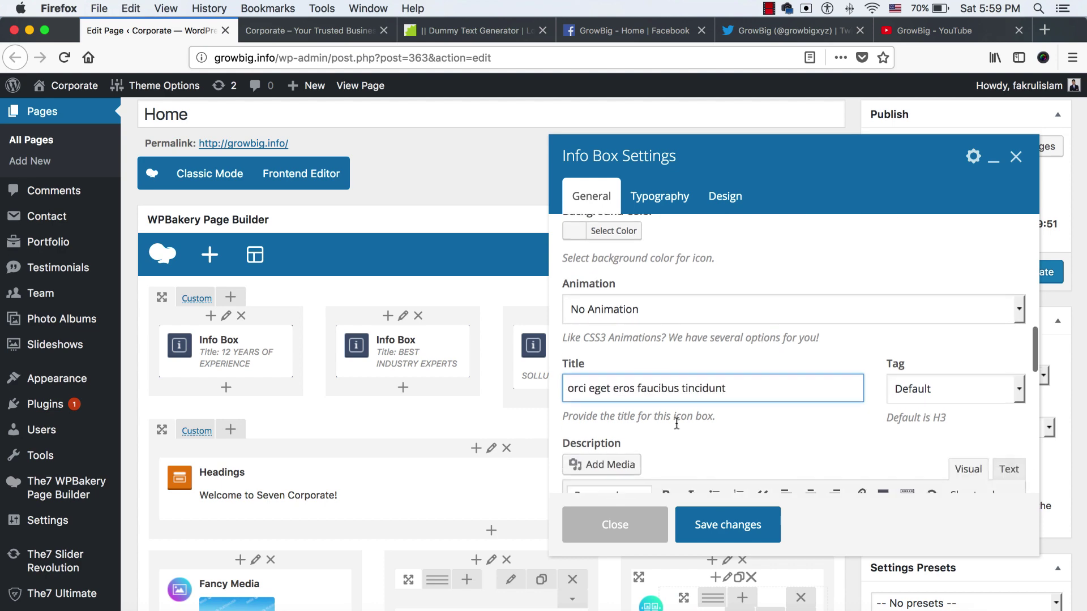
Replace the info box description with the copied Nullam accumsan sentence
key(ctrl+Tab)
key(ctrl+Tab)
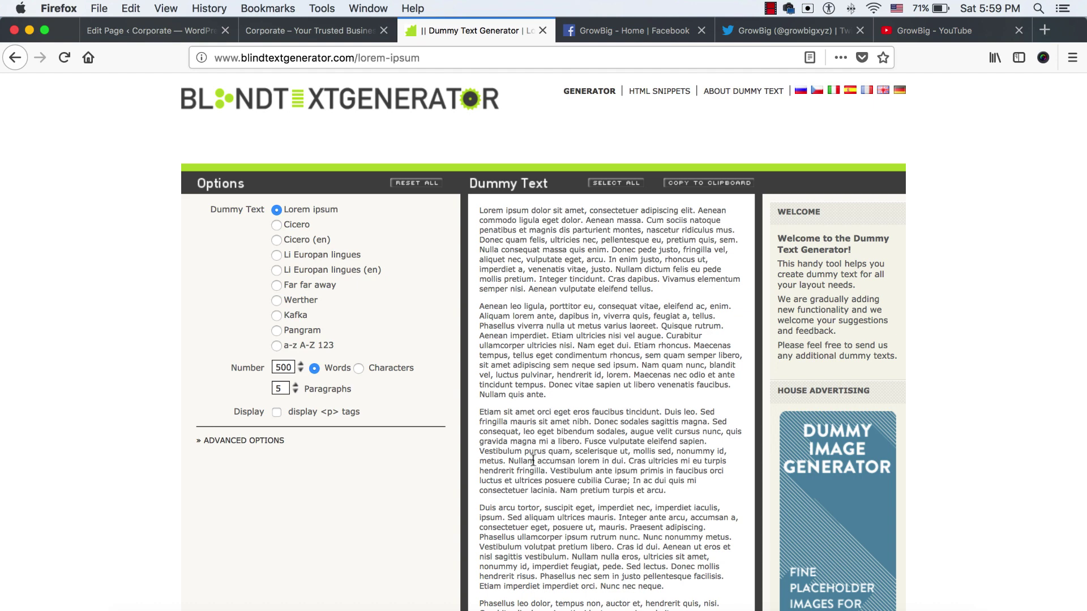
drag(509, 462, 545, 473)
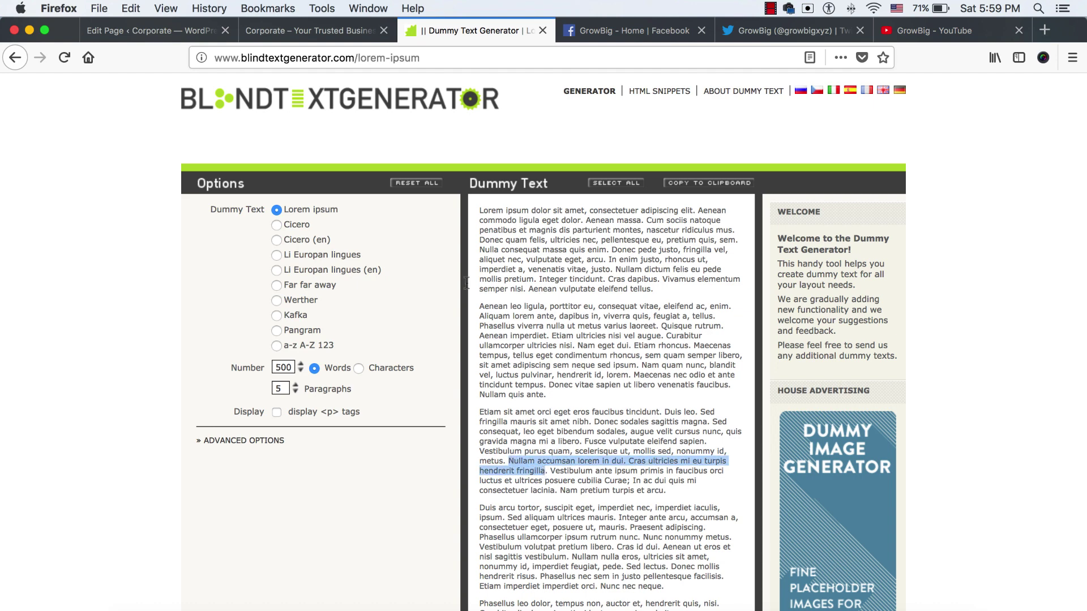
click(185, 29)
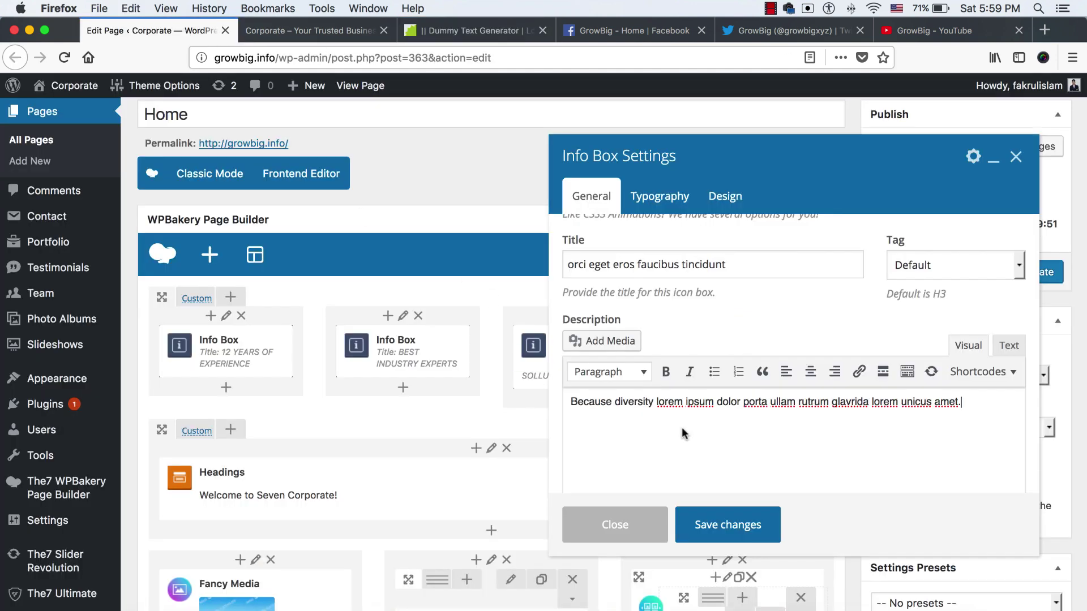
key(super+a)
key(super+v)
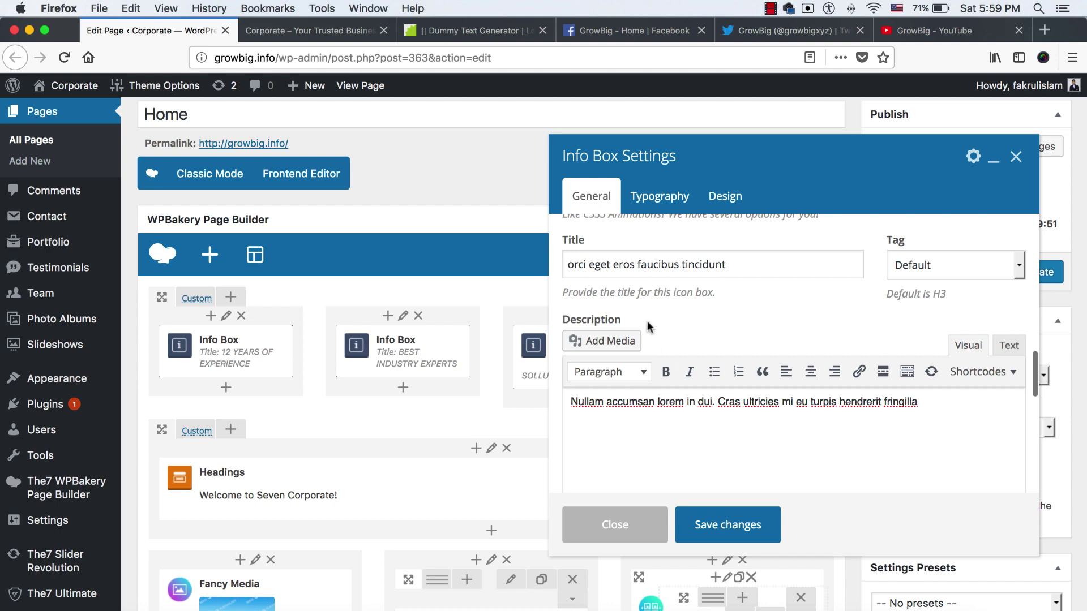
Compare with the live homepage icons and choose the asterisk icon for the info box
scroll(651, 331, up, 10)
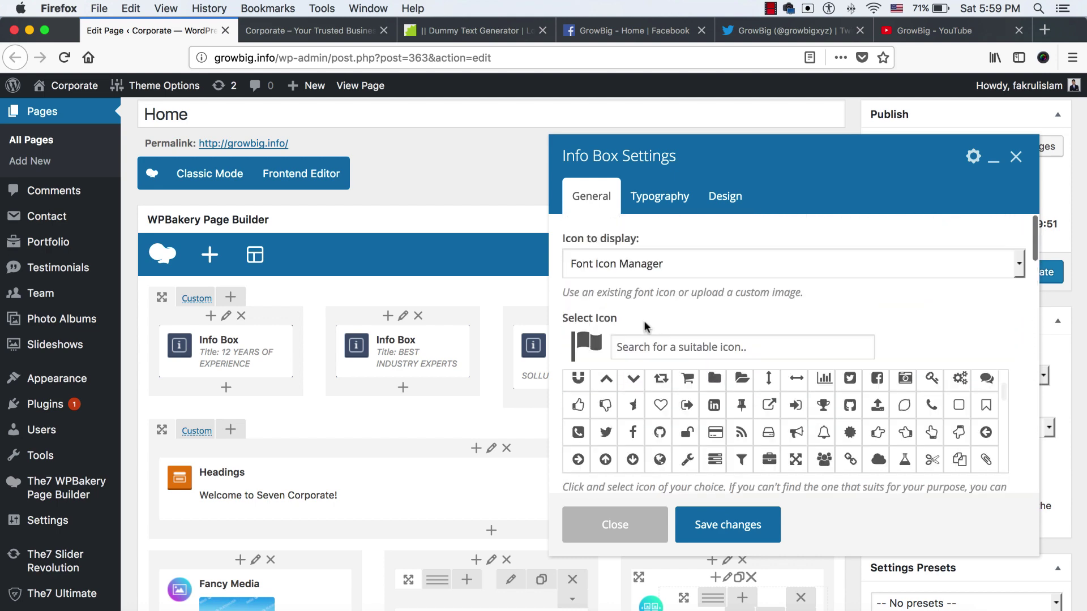
click(361, 32)
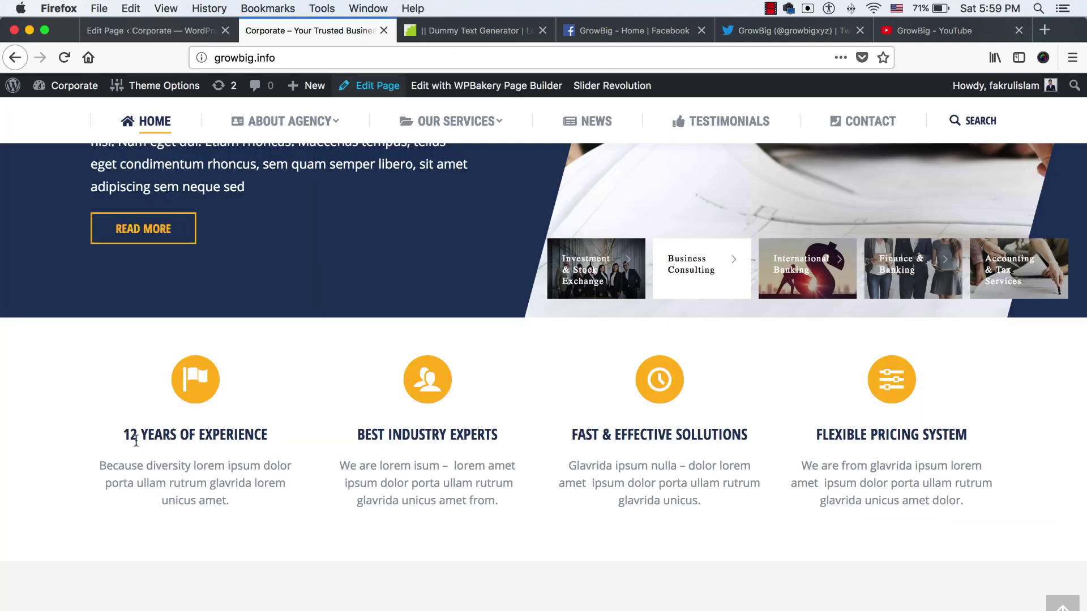
click(154, 32)
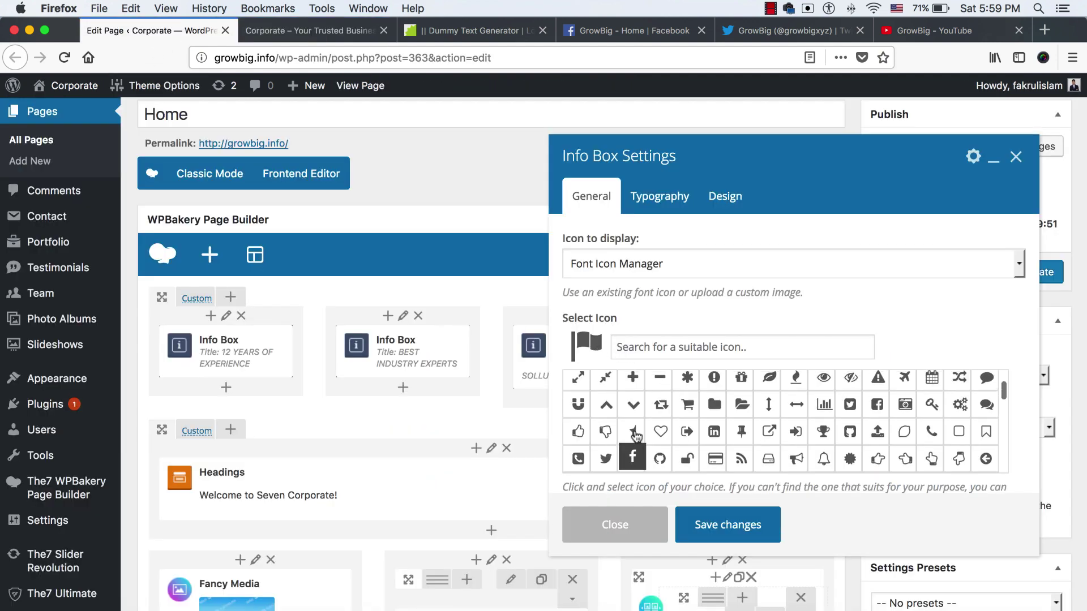
scroll(633, 447, up, 2)
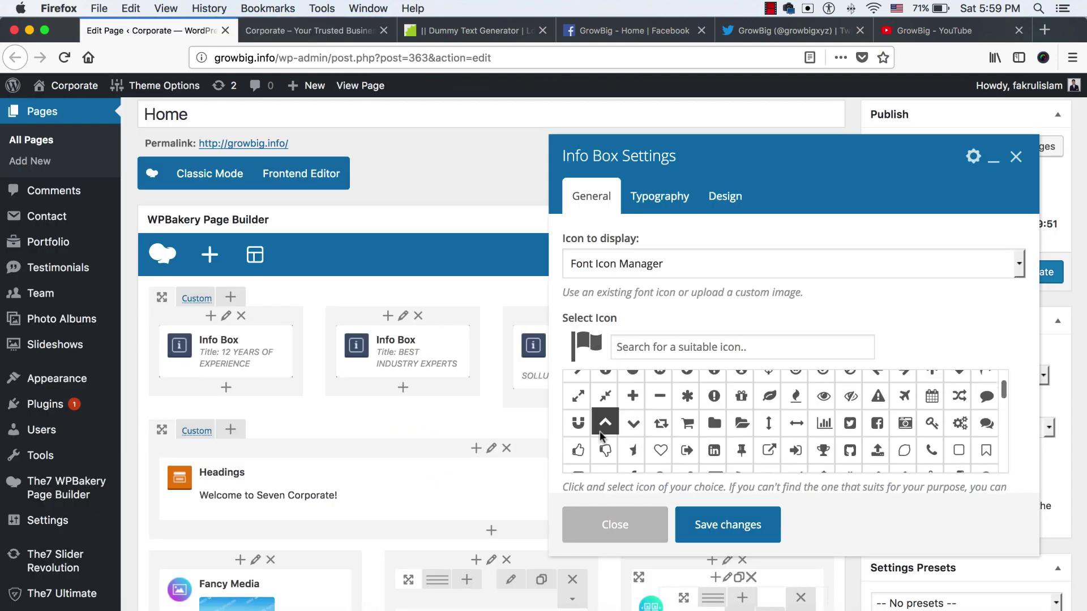
click(688, 398)
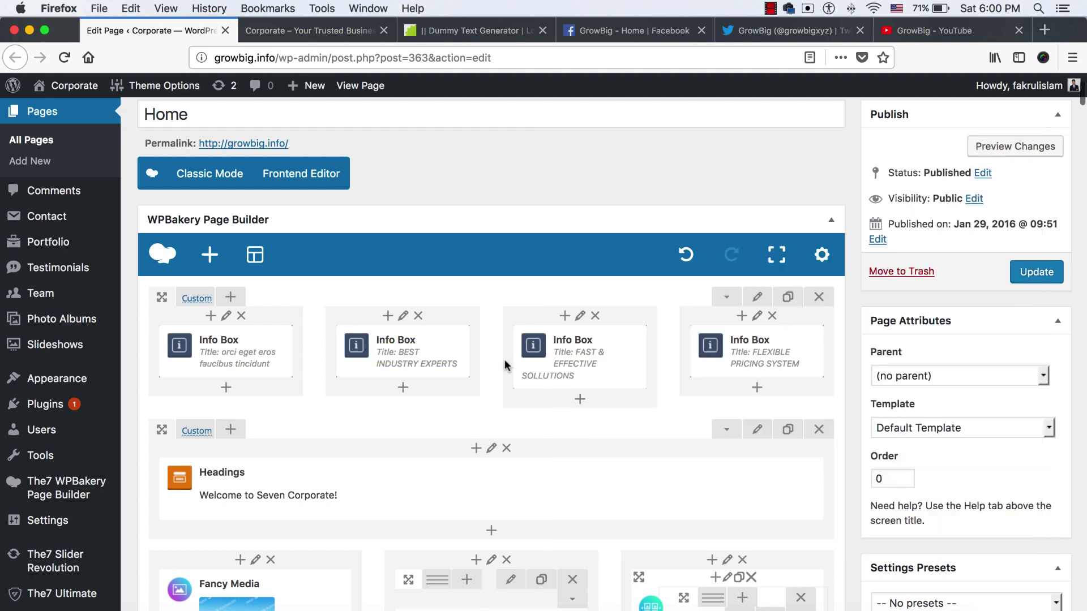
mouse_move(737, 358)
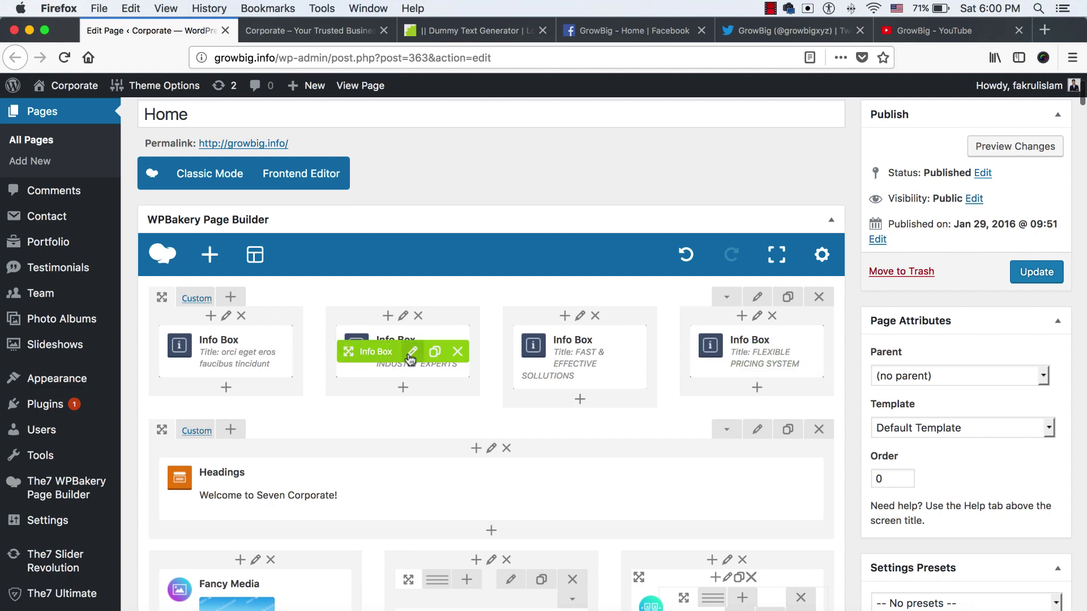
Open the second info box's settings, then scroll the live homepage down to the welcome section
click(411, 352)
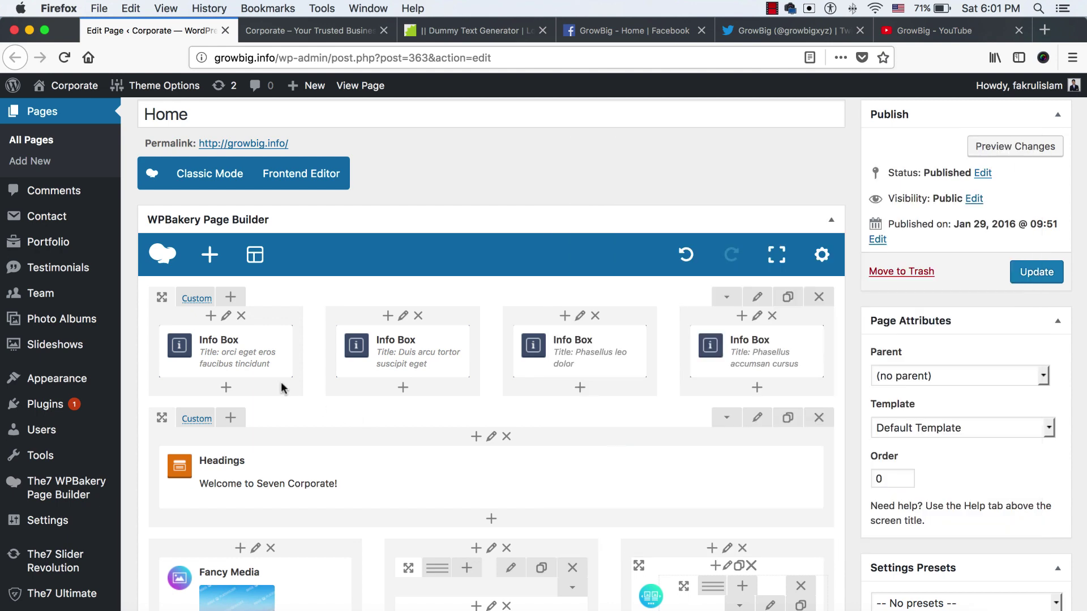
click(294, 31)
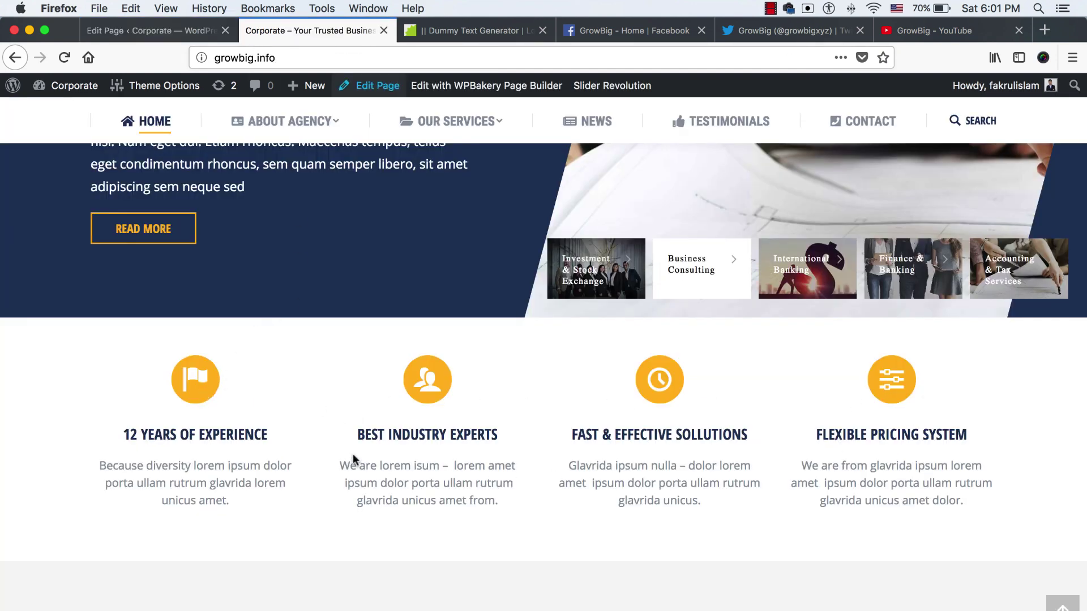
scroll(352, 454, down, 7)
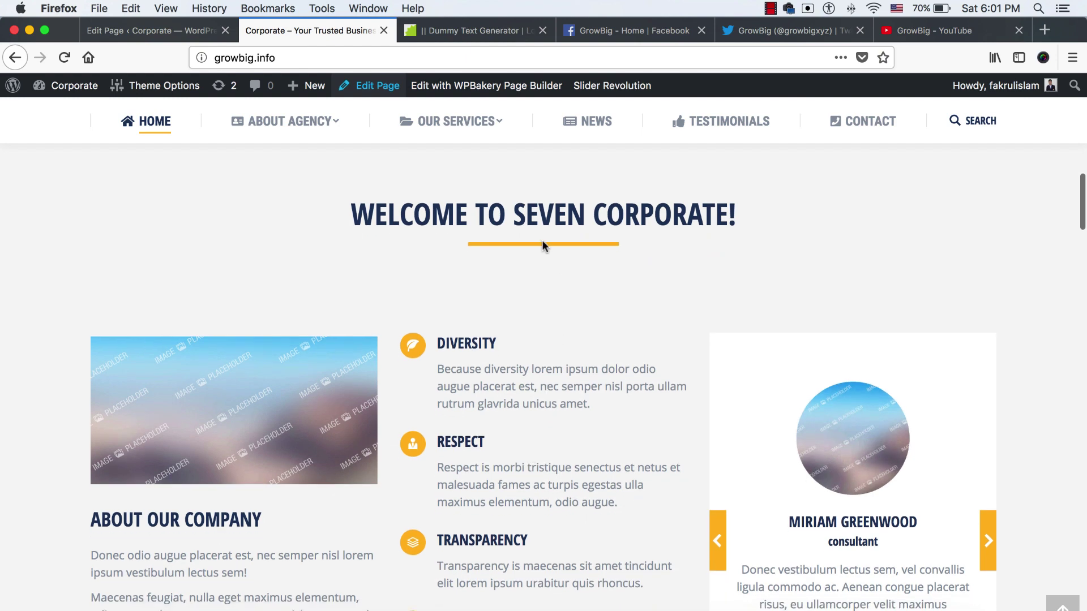
scroll(583, 374, down, 1)
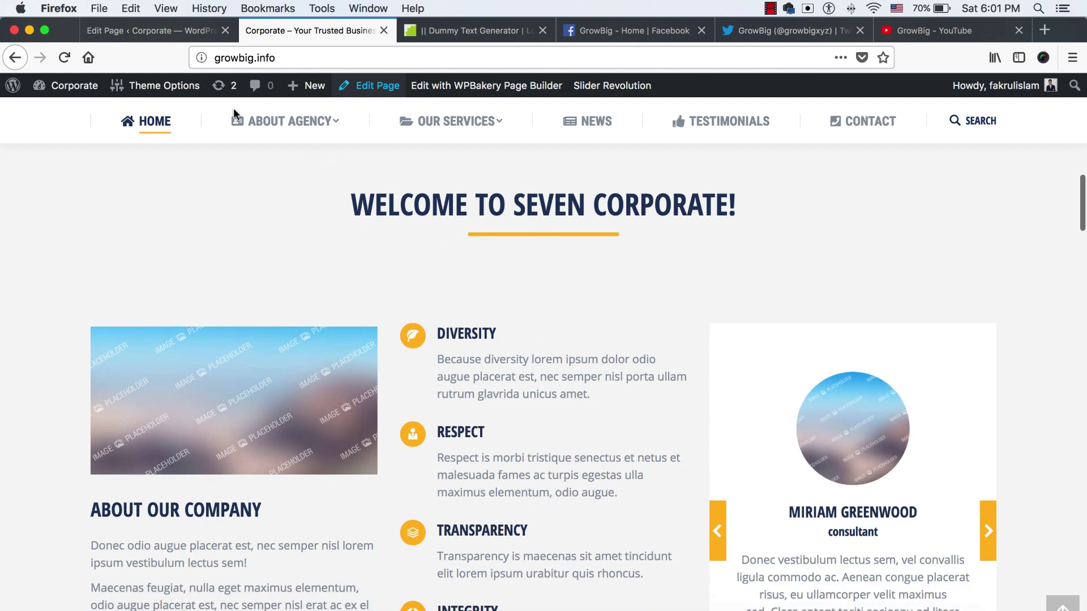
scroll(485, 277, down, 1)
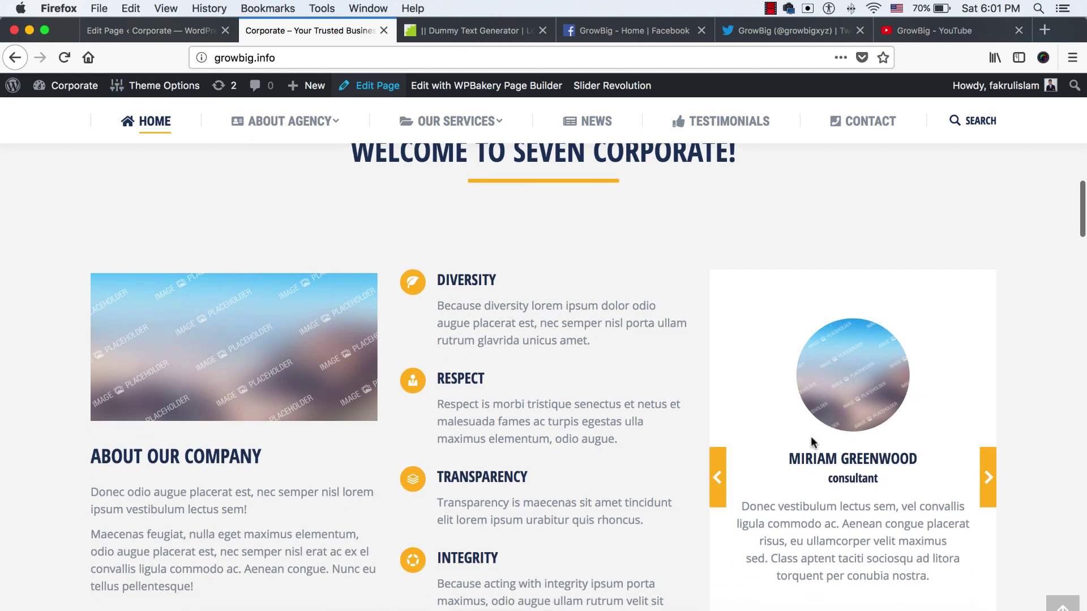
scroll(781, 482, up, 1)
Replace 'Seven Corporate!' in the welcome heading title with 'our company' and save
click(167, 30)
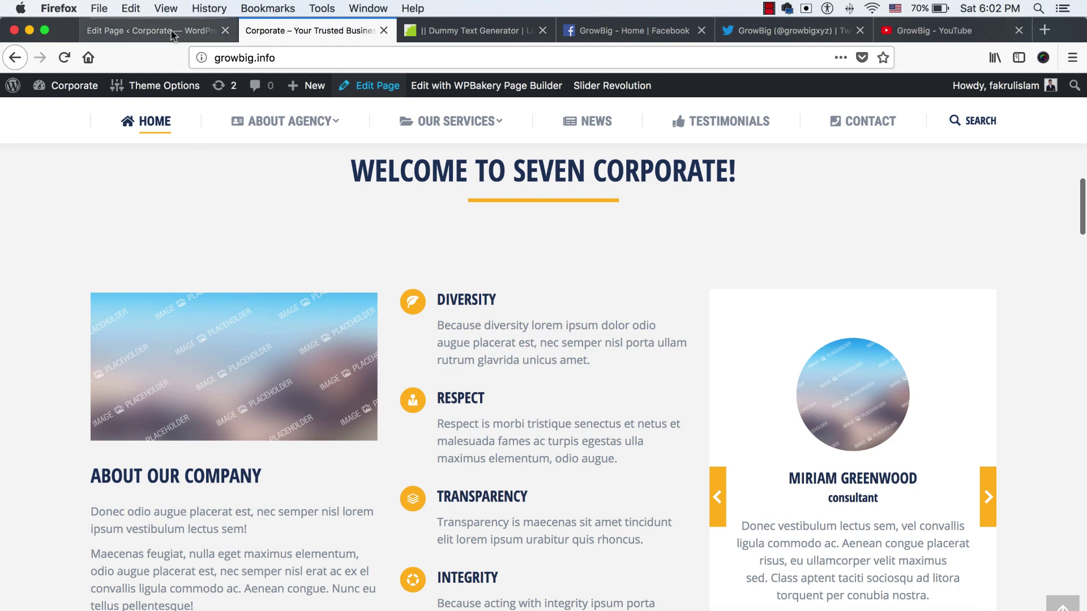
scroll(524, 421, down, 4)
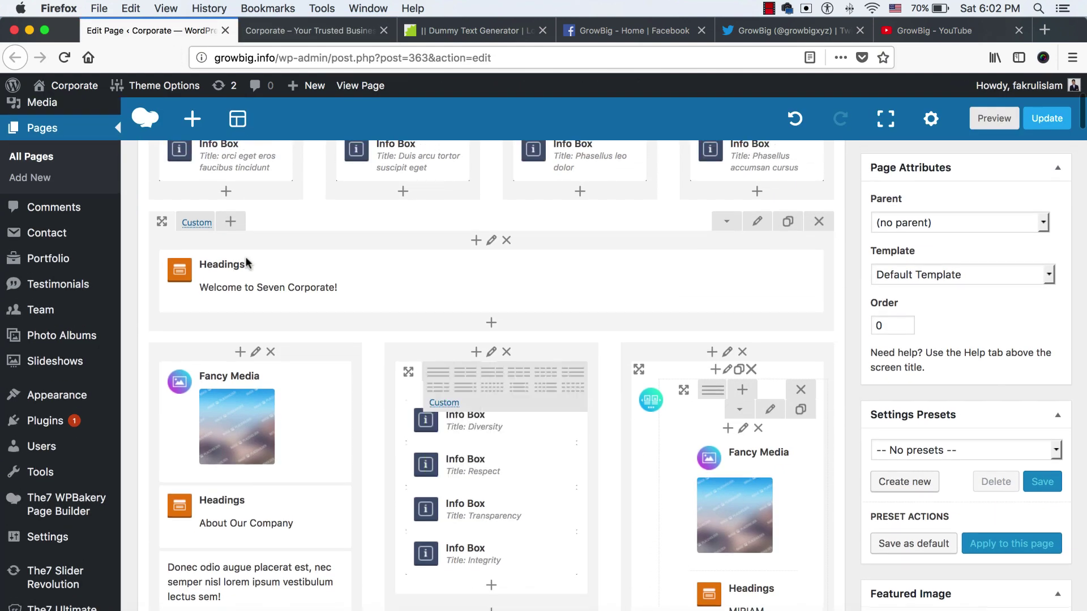
click(503, 283)
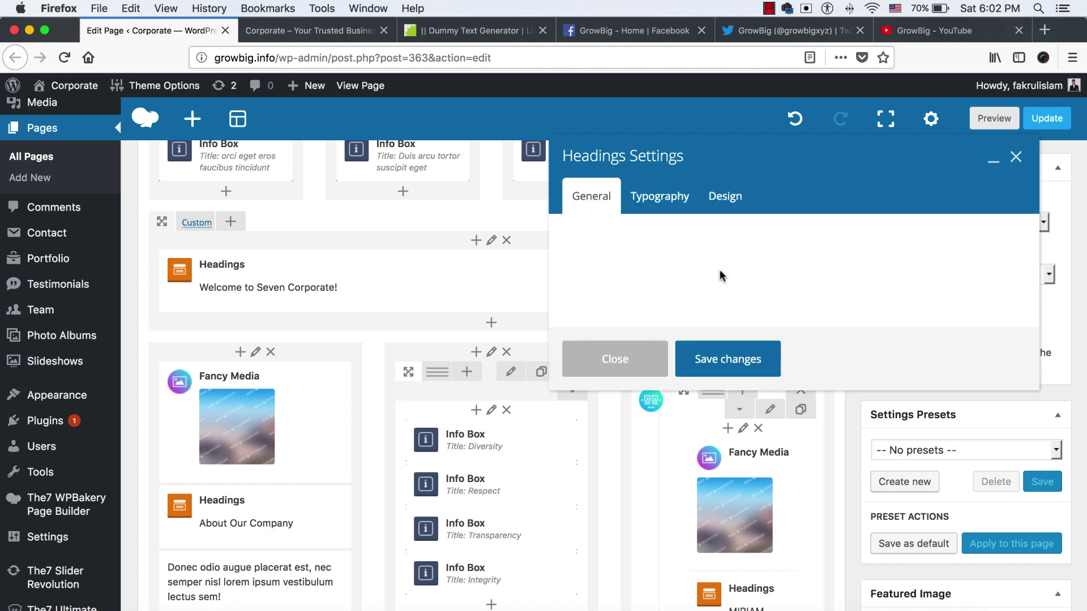
click(720, 294)
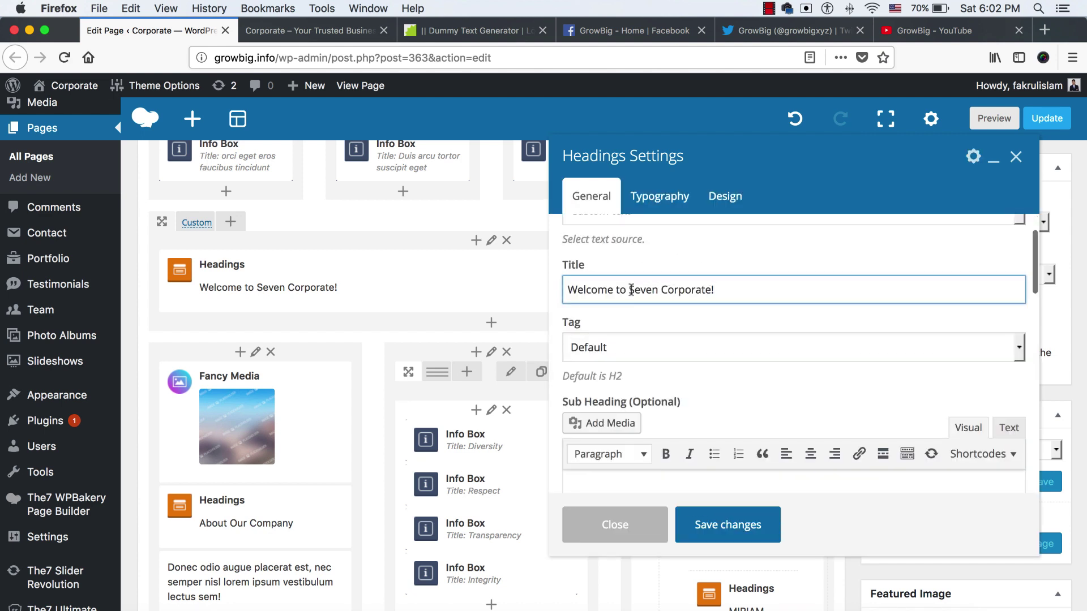
key(shift+End)
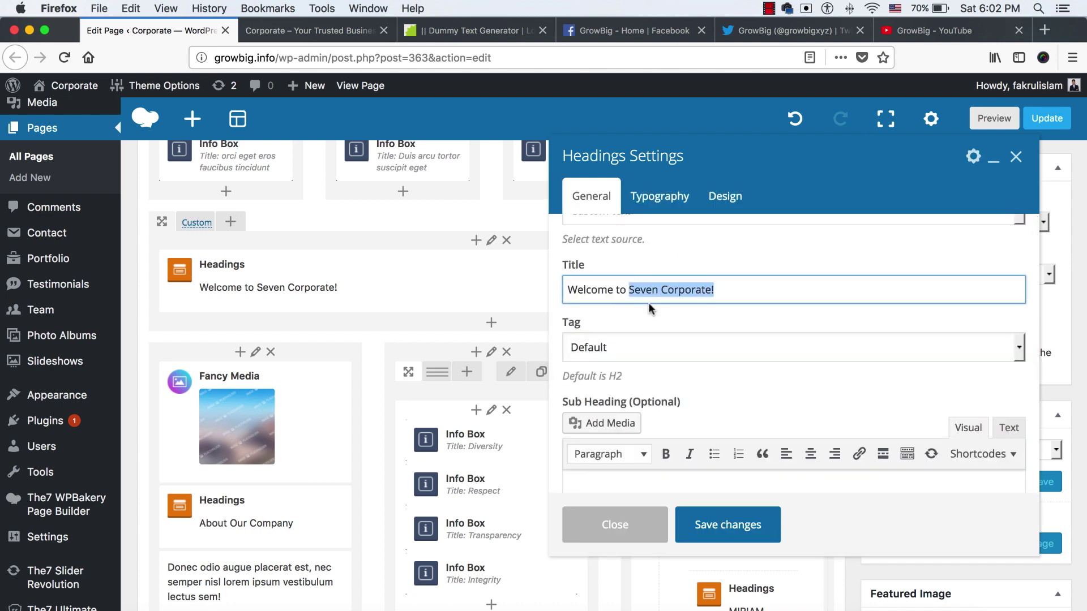
text(our company)
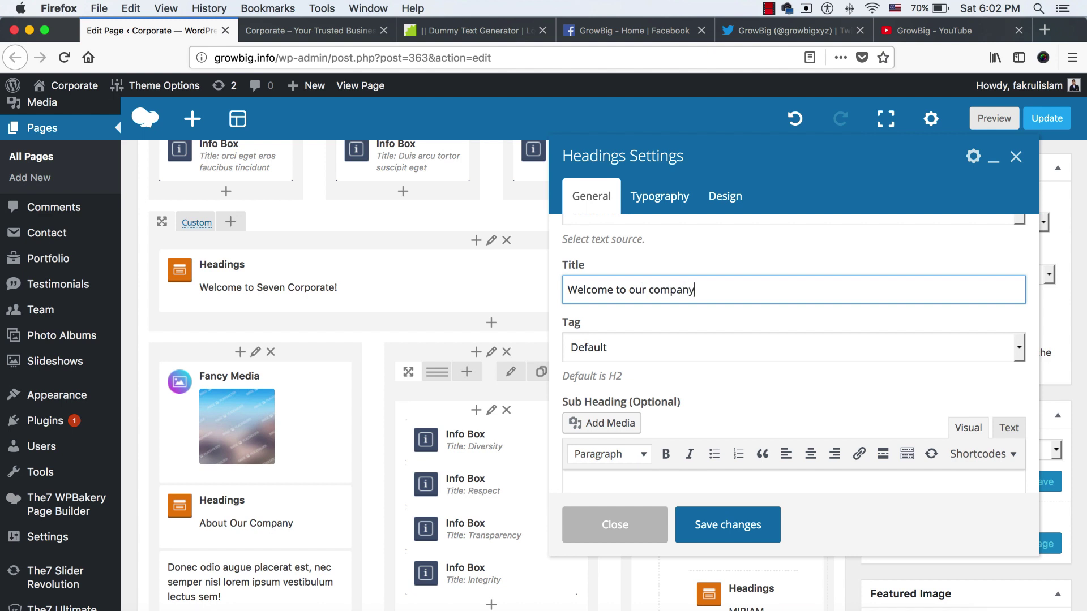
click(740, 539)
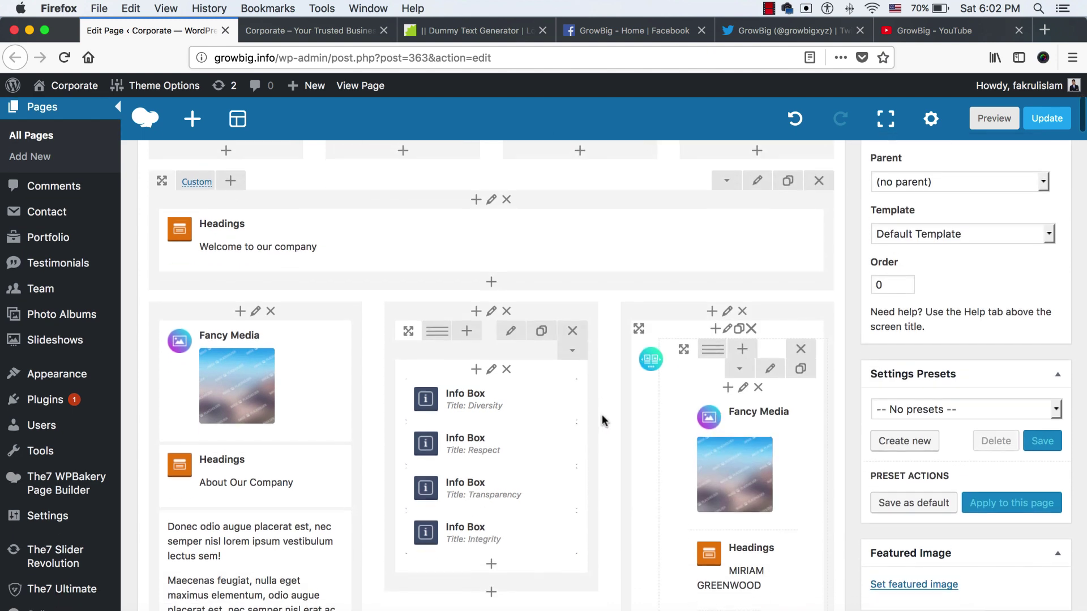
Check the updated welcome heading on the live homepage
scroll(577, 420, down, 2)
scroll(245, 381, down, 1)
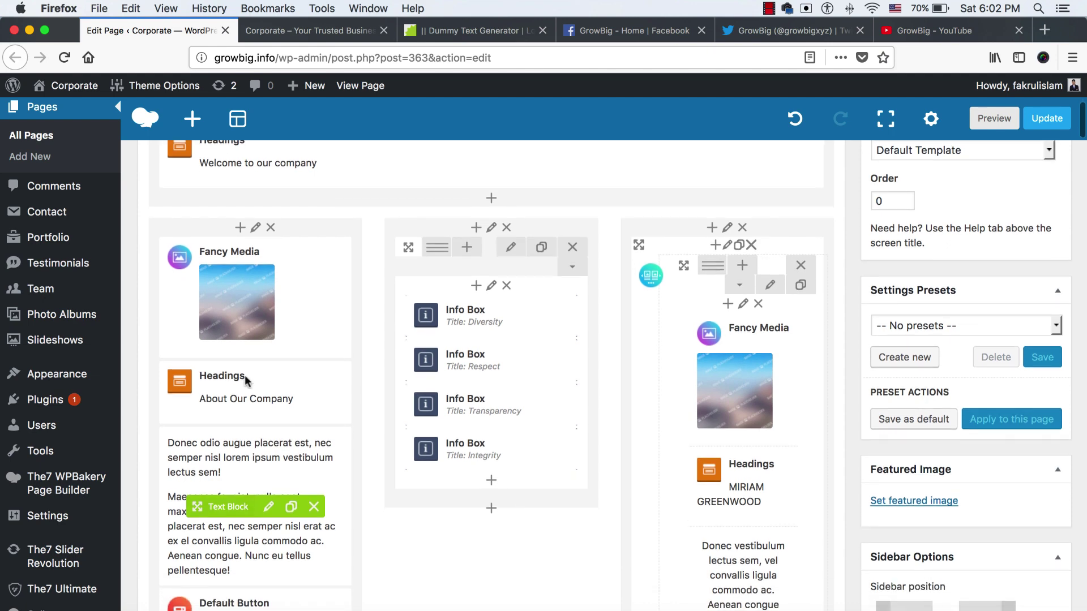
click(319, 24)
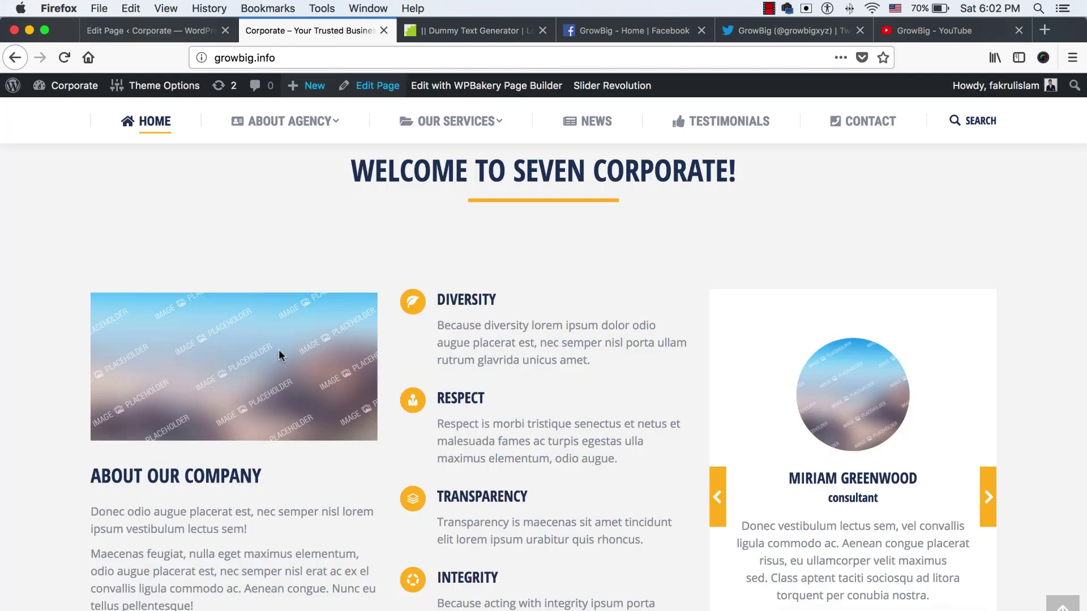
scroll(252, 405, down, 3)
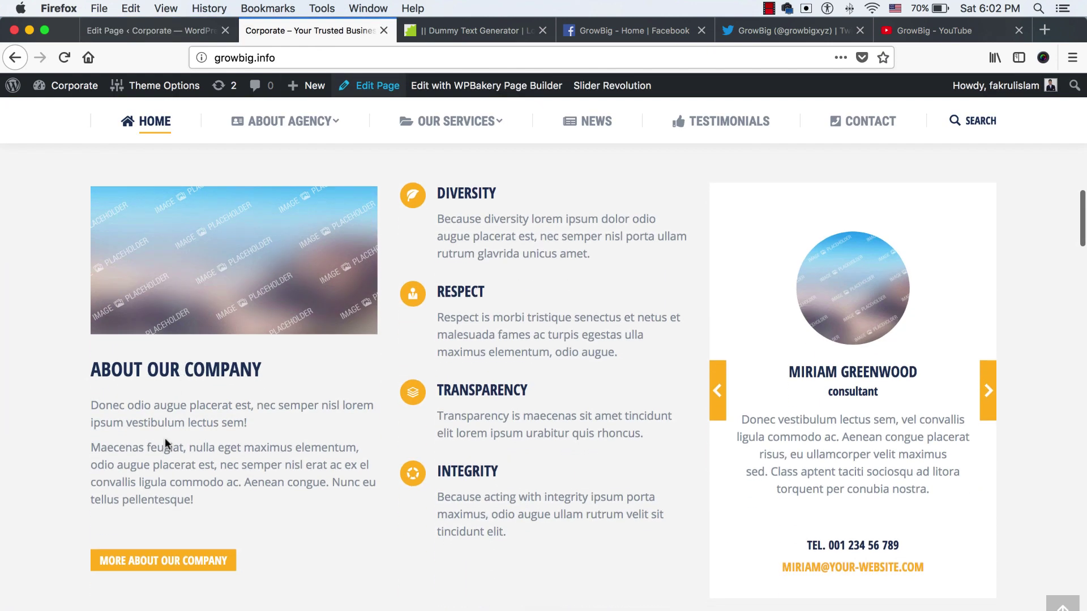
click(165, 28)
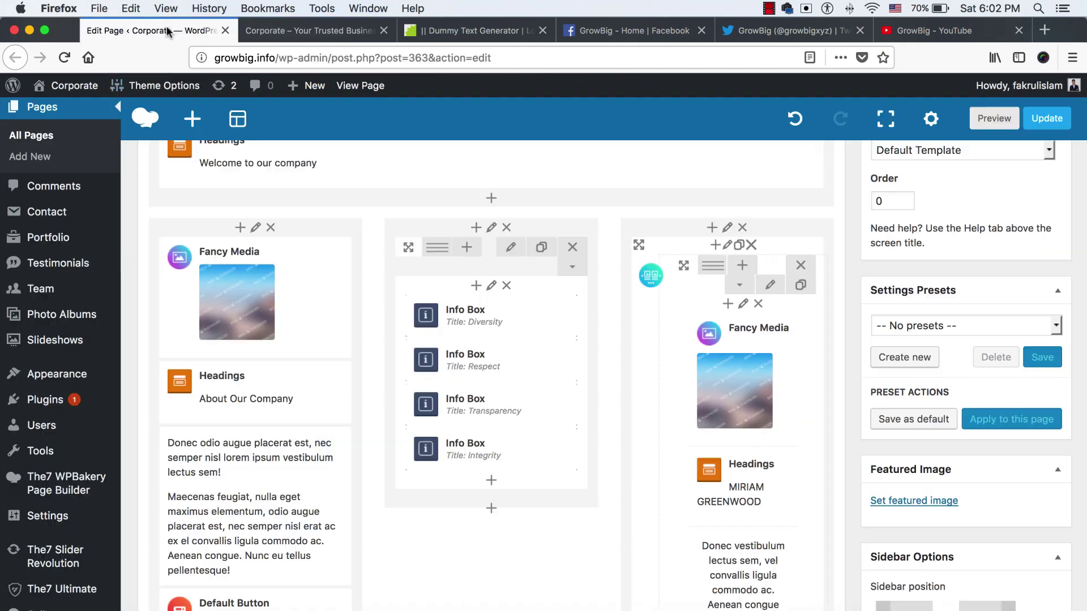
Swap the Fancy Media placeholder for an uploaded about-company.jpeg and save the element
mouse_move(252, 320)
click(272, 299)
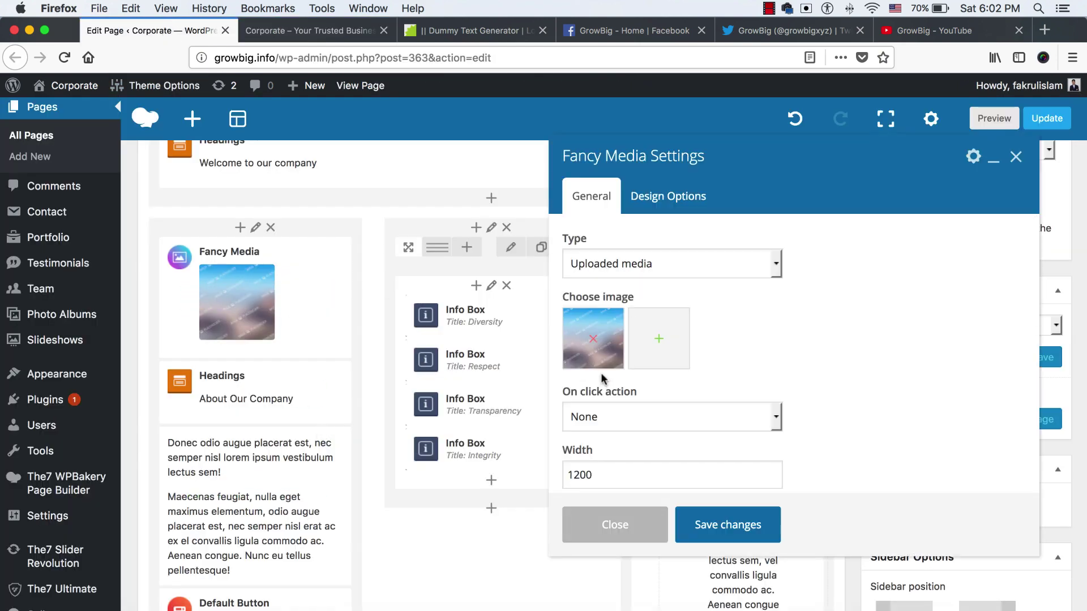
click(593, 338)
click(593, 344)
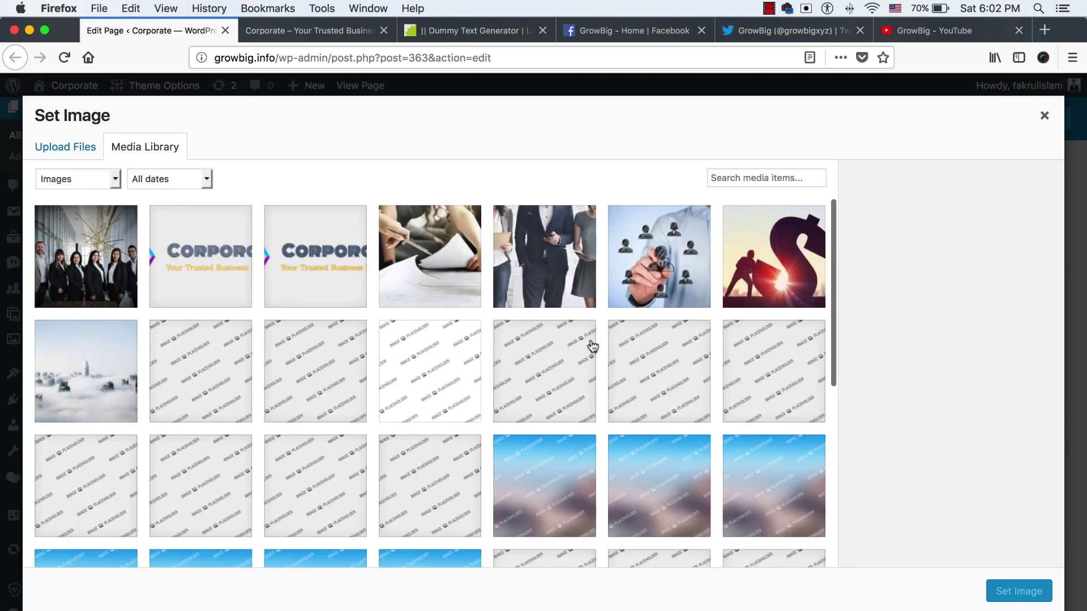
click(63, 149)
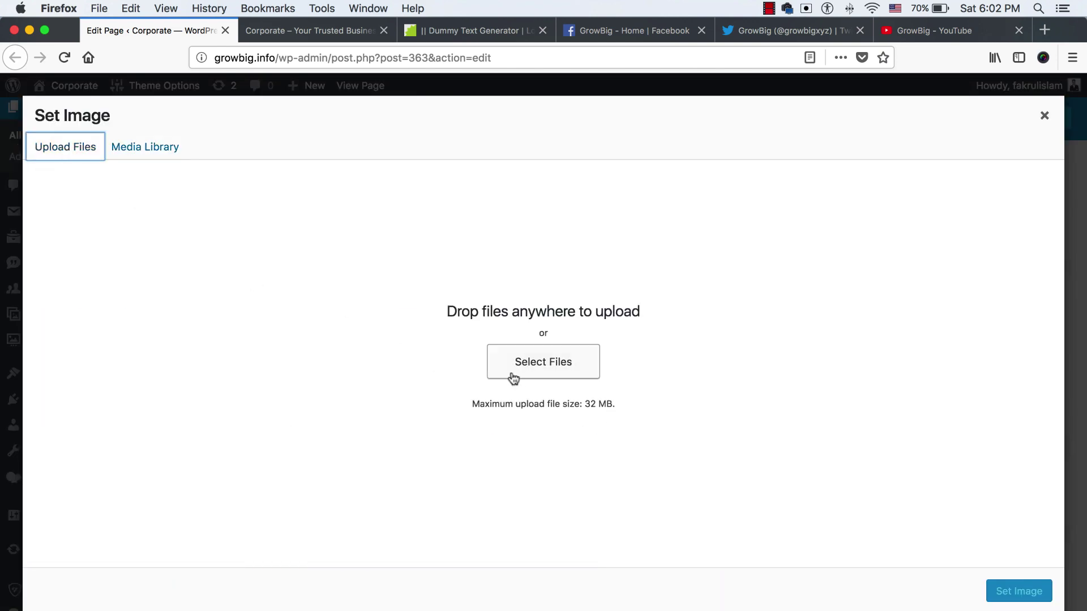
click(519, 371)
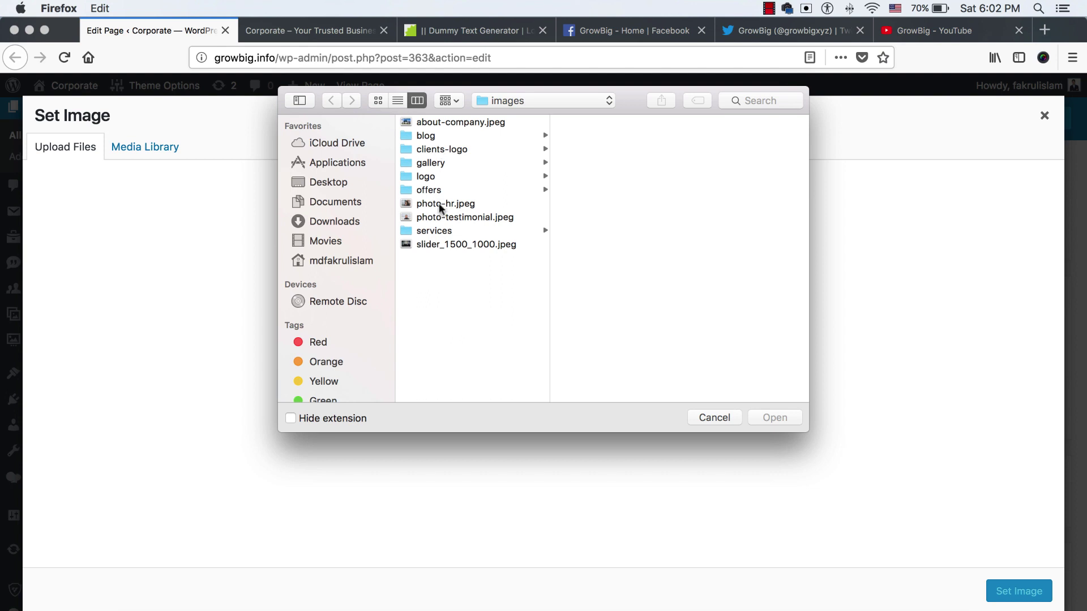
click(453, 121)
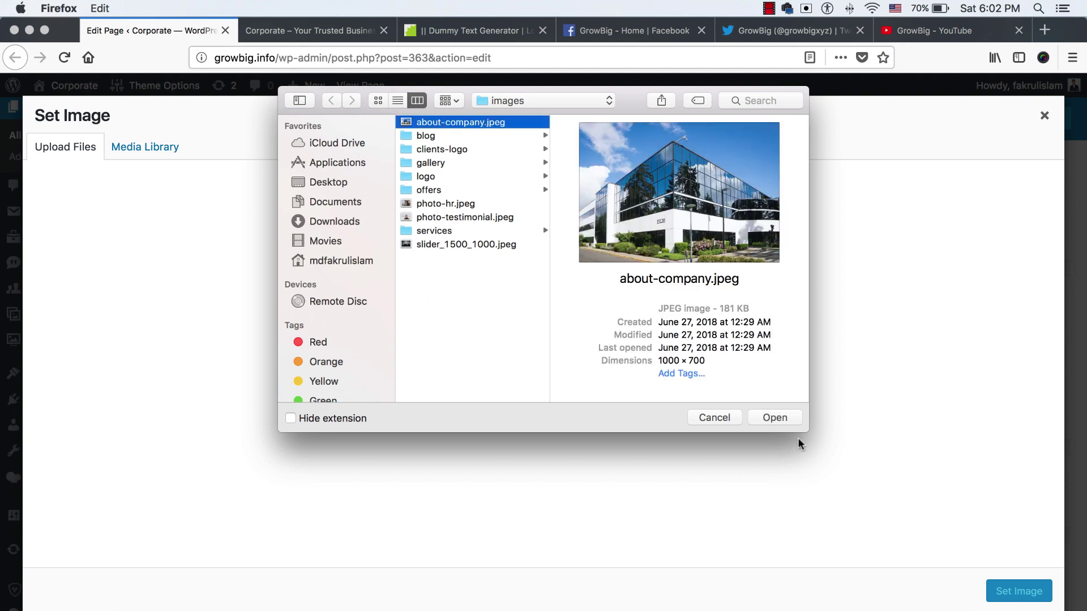
click(786, 419)
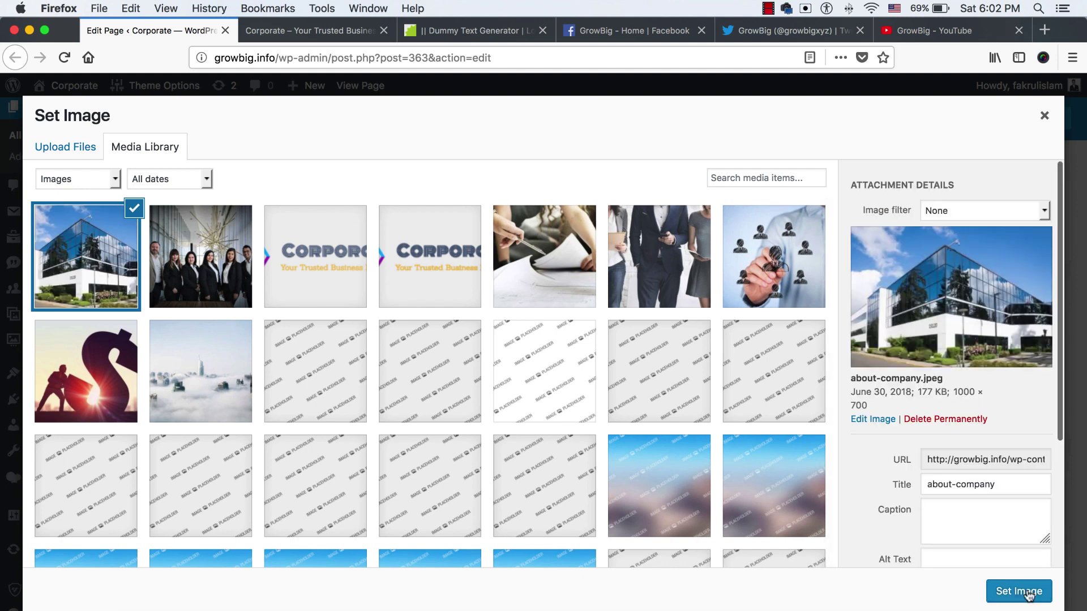
click(1013, 590)
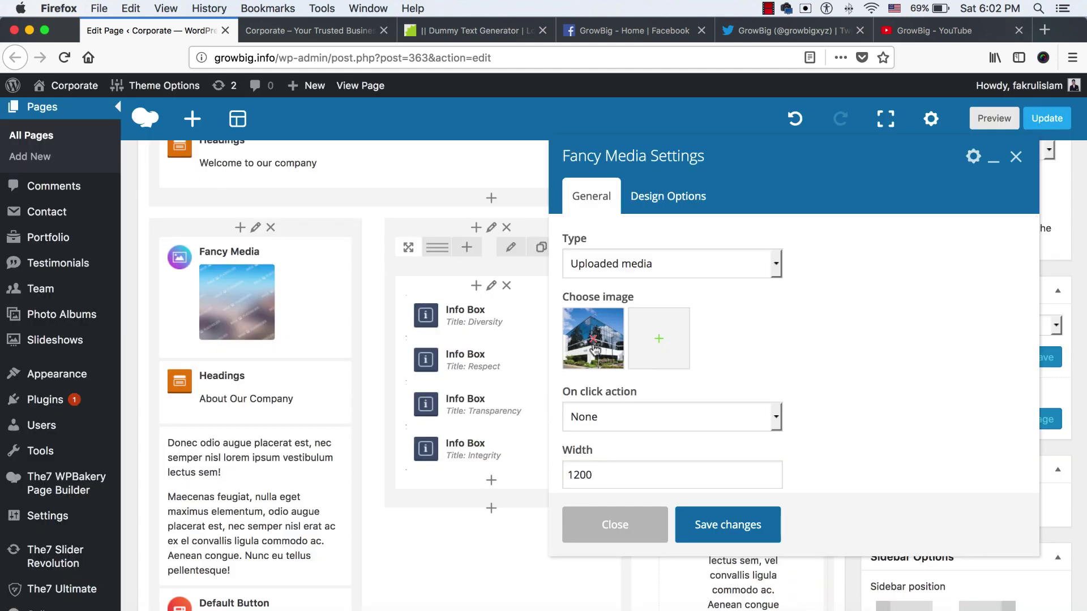
click(717, 528)
scroll(306, 391, down, 1)
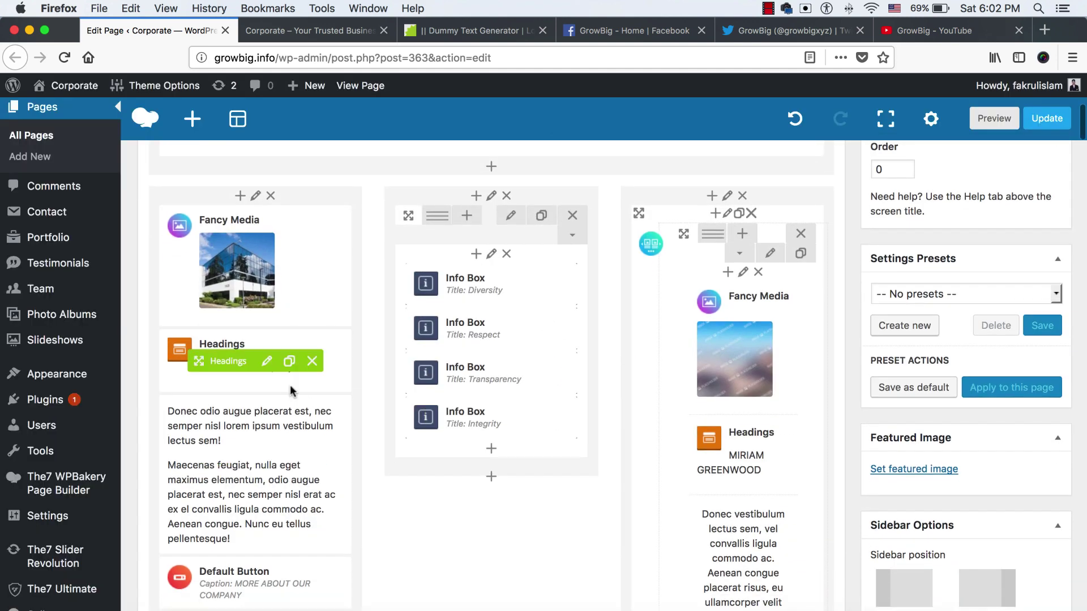
Change the about heading title from 'Our Company' to 'About us' and save
click(267, 361)
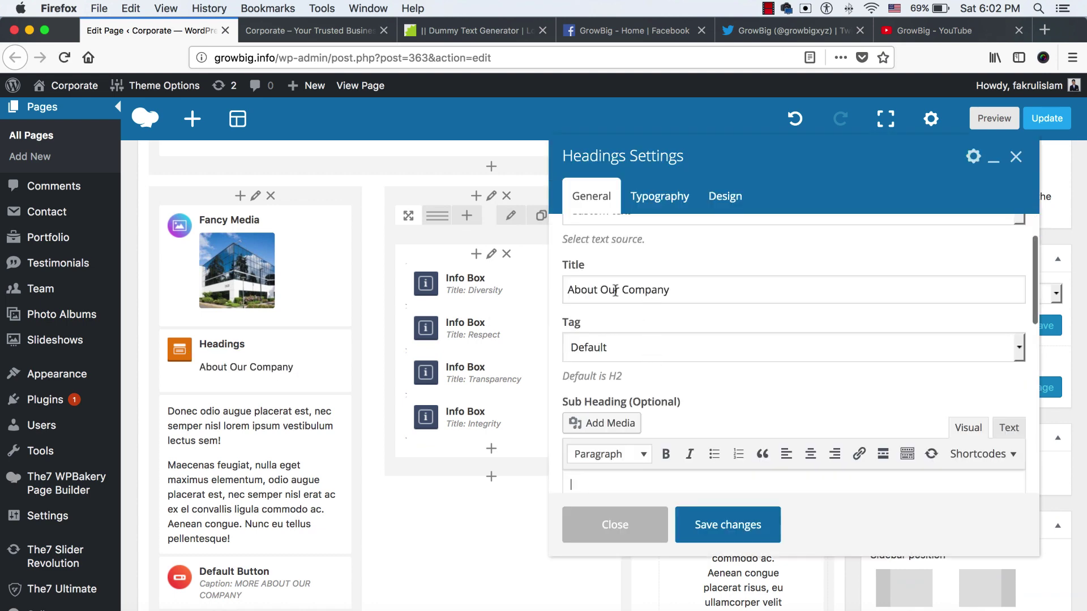
click(615, 290)
click(602, 288)
key(shift+End)
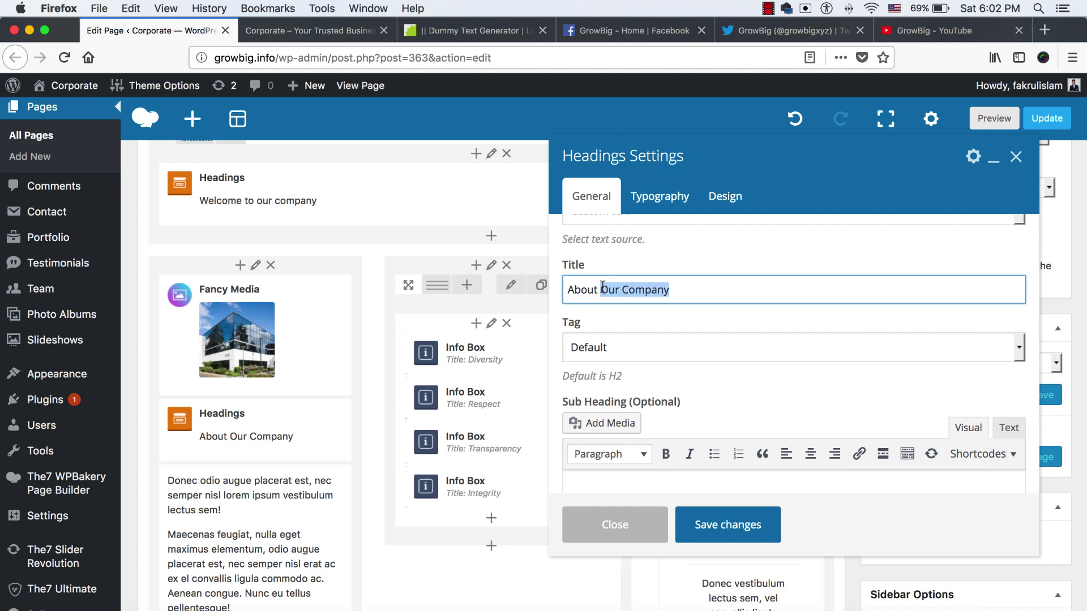
text(us)
click(708, 526)
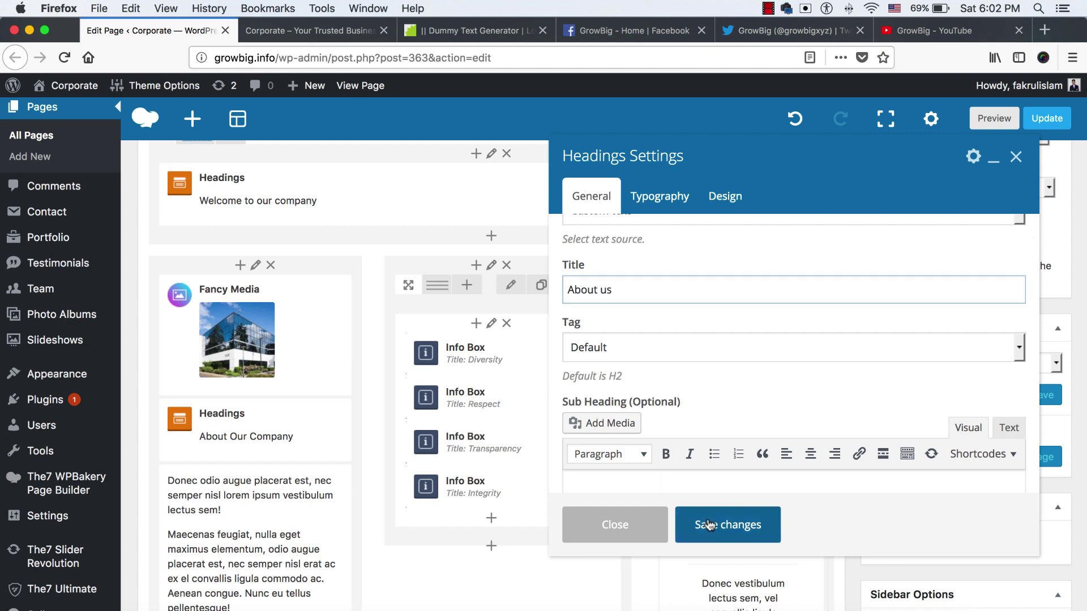
scroll(360, 407, down, 2)
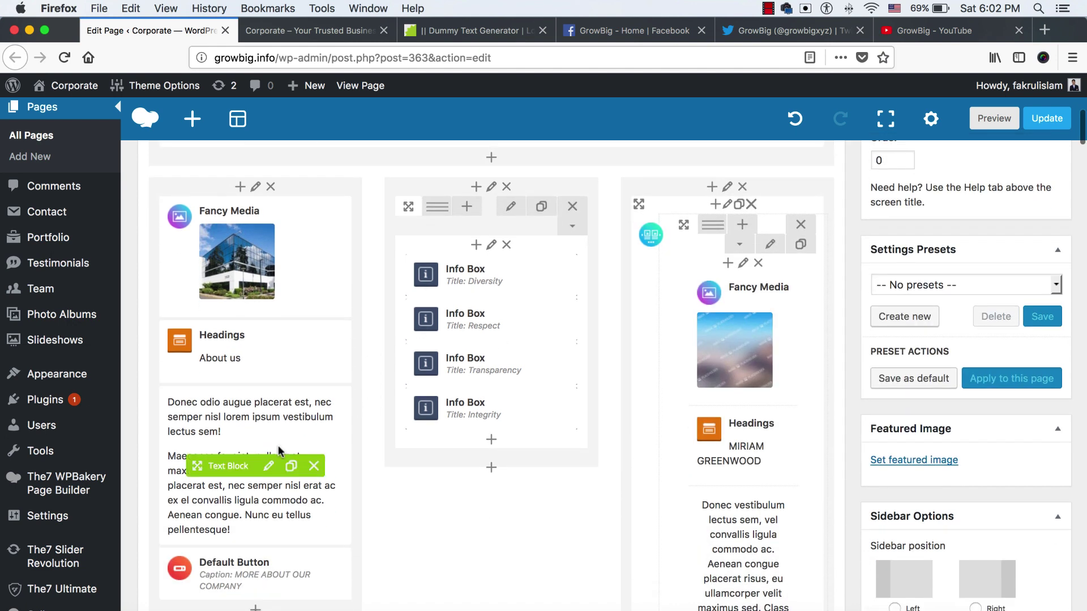
Open the about text block and paste a lorem ipsum line into its first paragraph
click(267, 469)
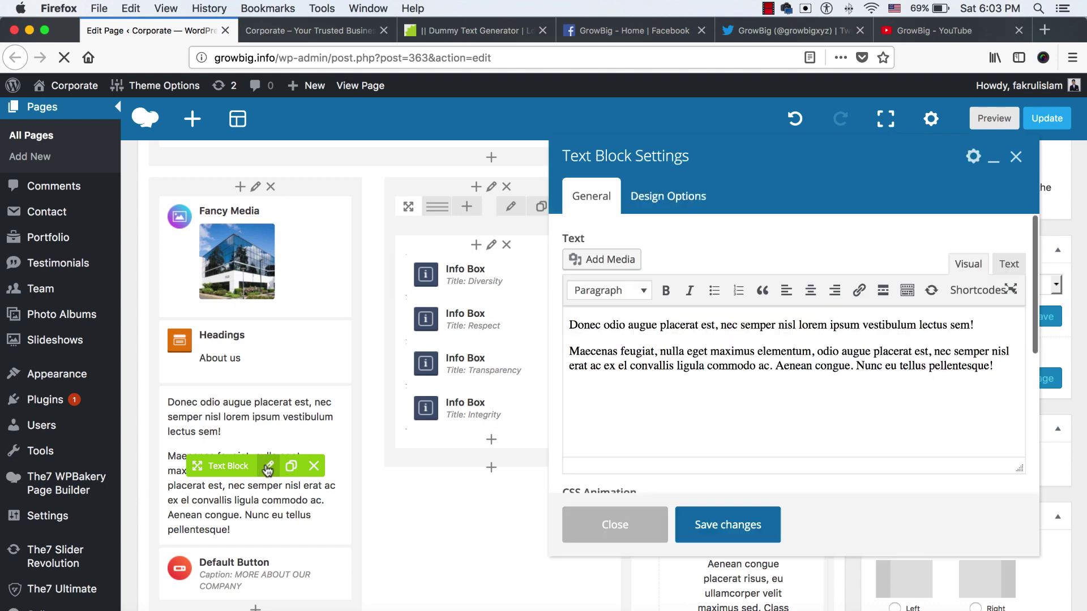
click(488, 31)
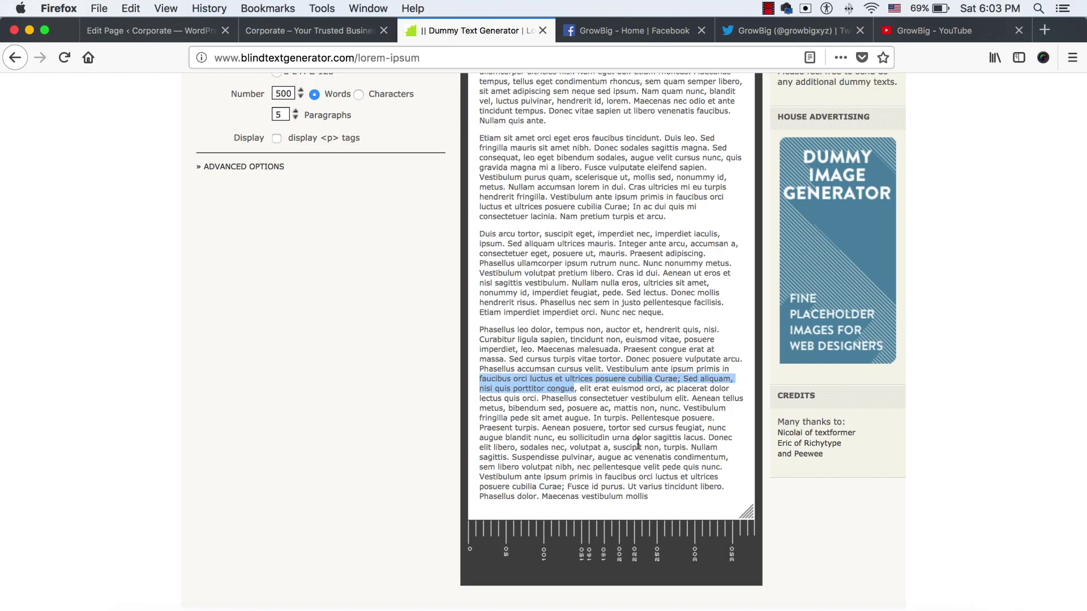
click(595, 415)
drag(541, 399, 687, 399)
click(153, 31)
text(Phasellus consectetuer vestibulum elit)
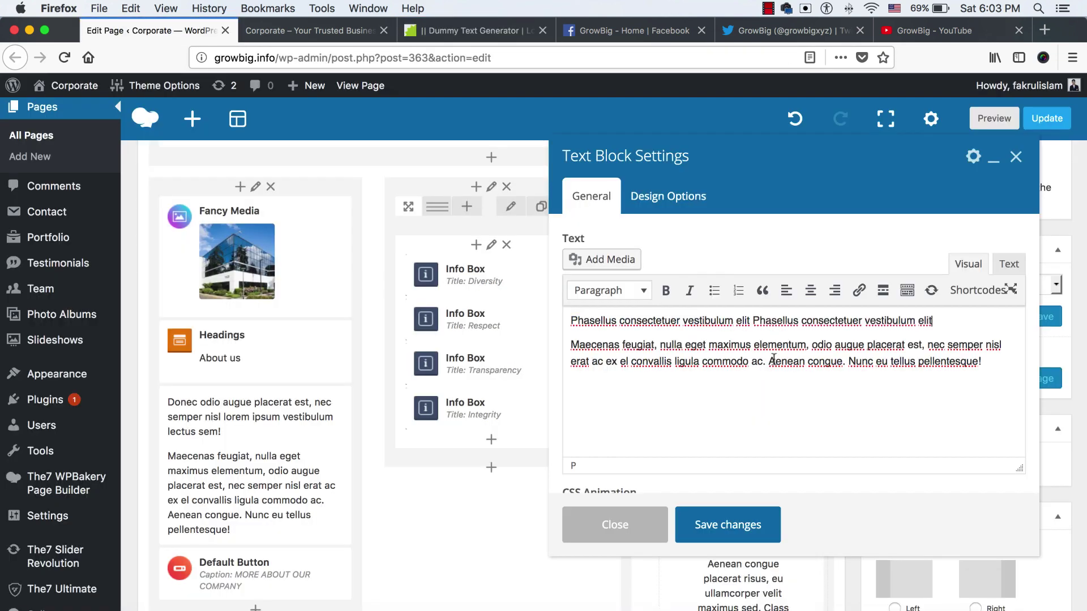
click(478, 30)
drag(479, 329, 742, 377)
click(153, 30)
text(Phasellus leo dolor, tempus non, auctor et, hendrerit quis, nisi. Curabitur ligula sapien, tincidunt non, euismod vitae, posuere imperdiet, leo. Maecenas malesuada. Praesent congue erat at massa. Sed cursus turpis vitae tortor. Donec posuere vulputate arcu. Phasellus accumsan cursus velit. Vestibulum ante ipsum primis)
Replace another paragraph with a further lorem sentence and save the text block
key(ctrl+c)
triple_click(735, 320)
key(ctrl+v)
click(478, 31)
drag(484, 429, 681, 428)
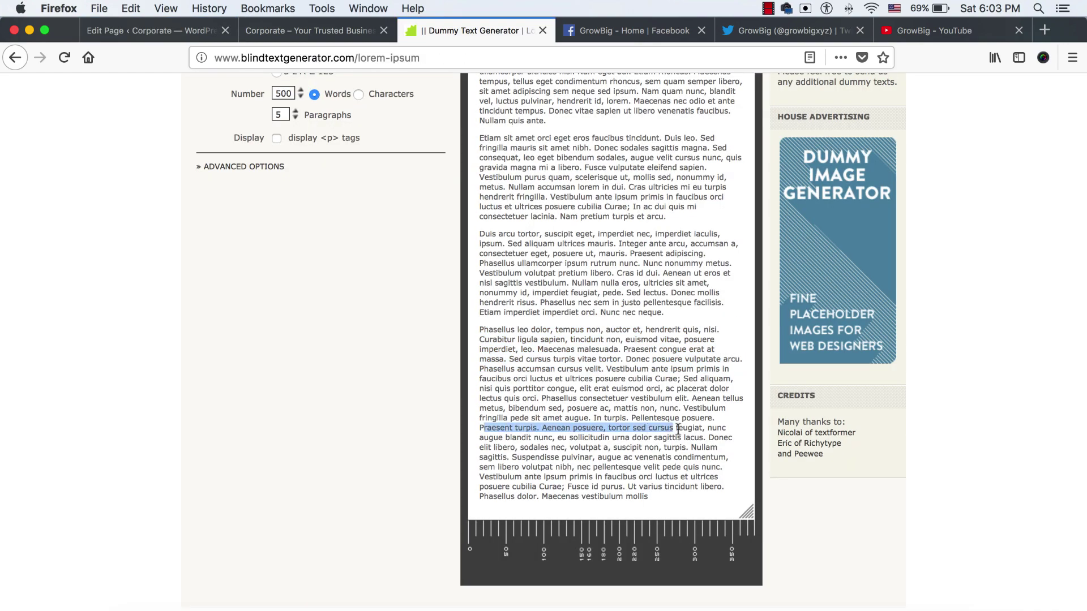
click(153, 31)
key(ctrl+v)
click(583, 521)
scroll(532, 481, down, 5)
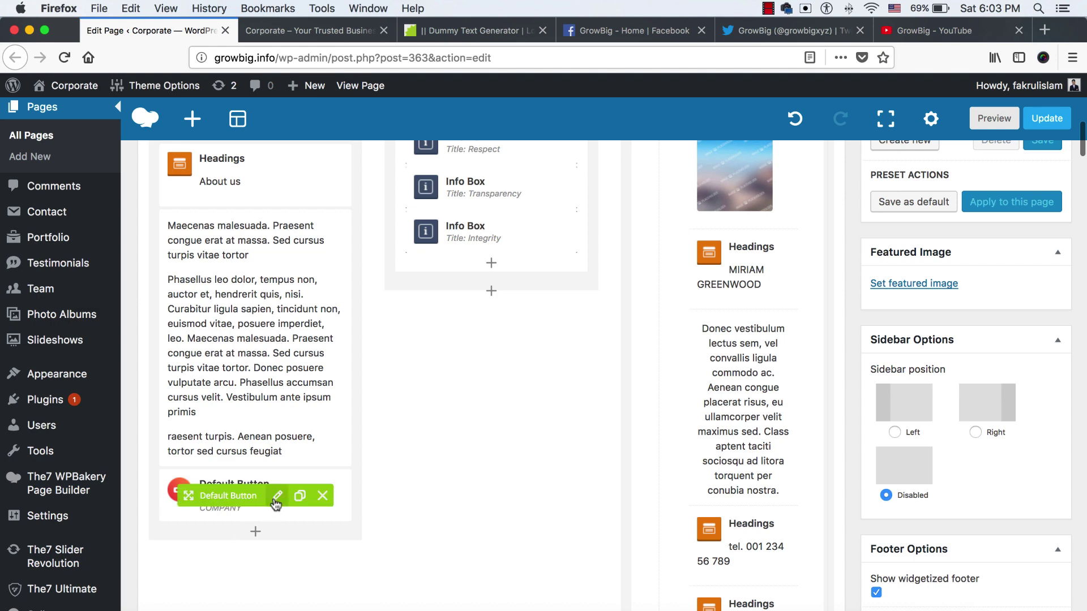
Open the about button's settings and set its caption to READ MORE
click(276, 496)
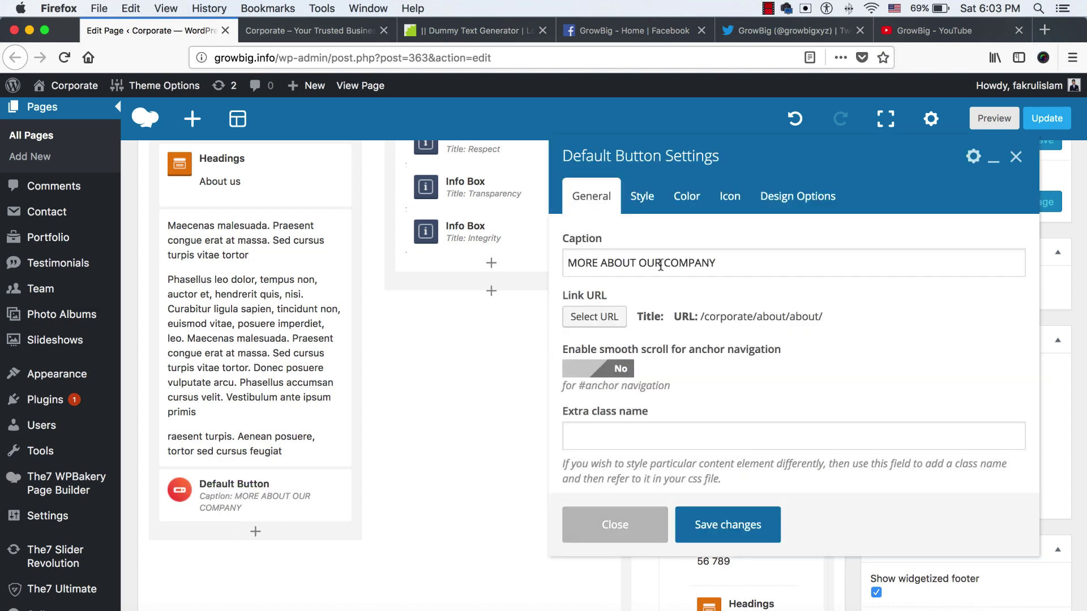
triple_click(677, 266)
text(READ MORE)
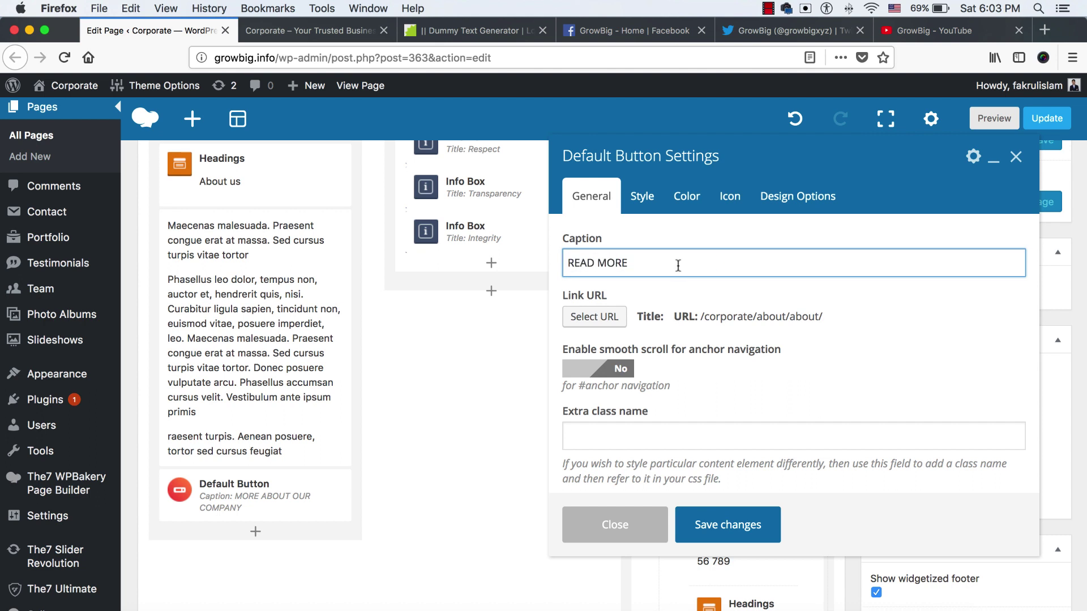
click(351, 30)
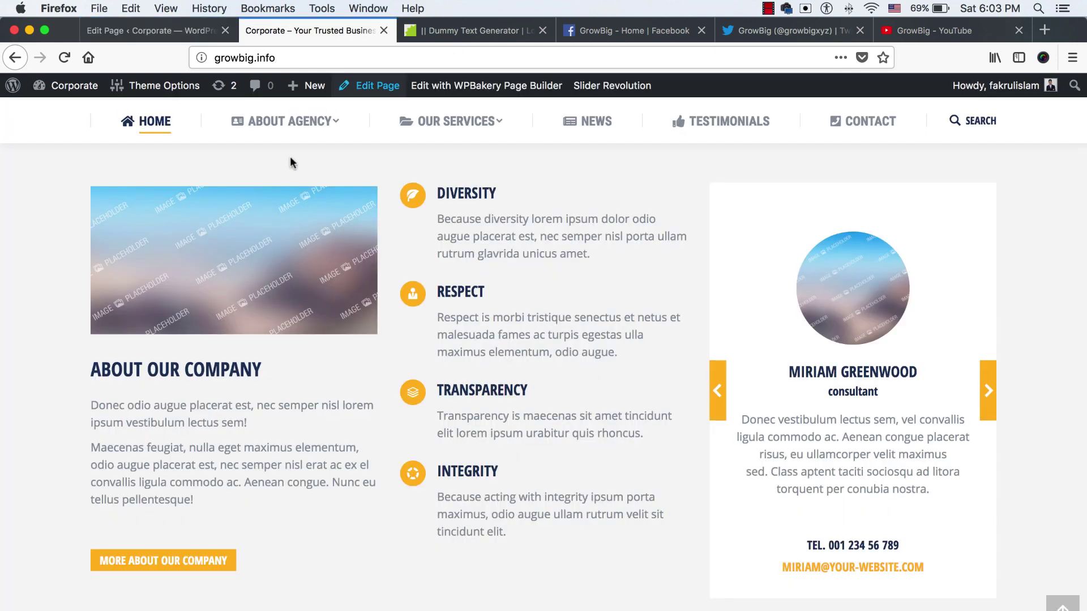
mouse_move(302, 127)
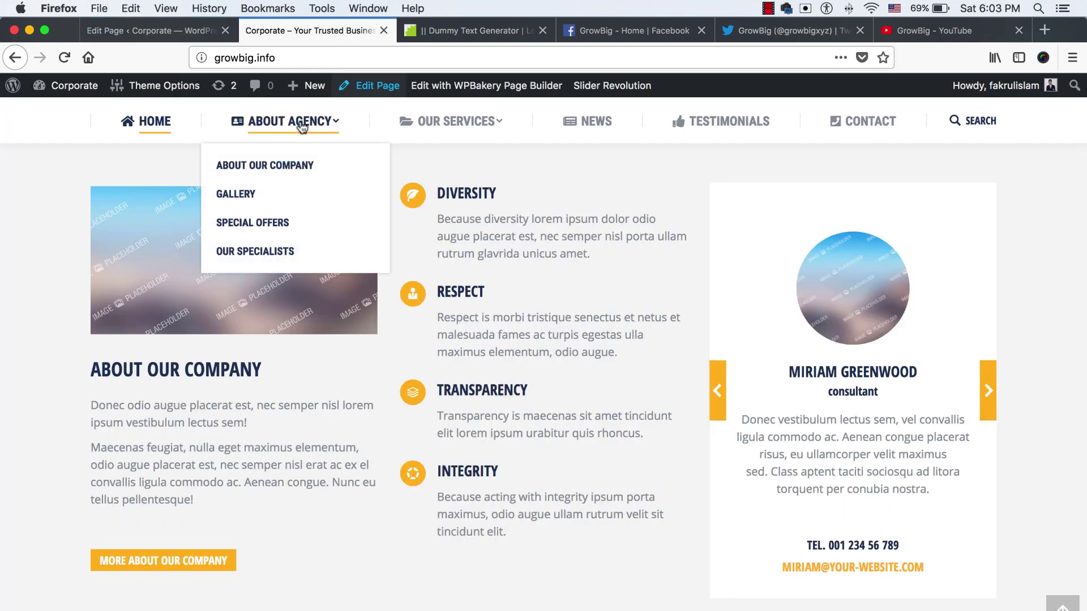
right_click(257, 165)
click(309, 268)
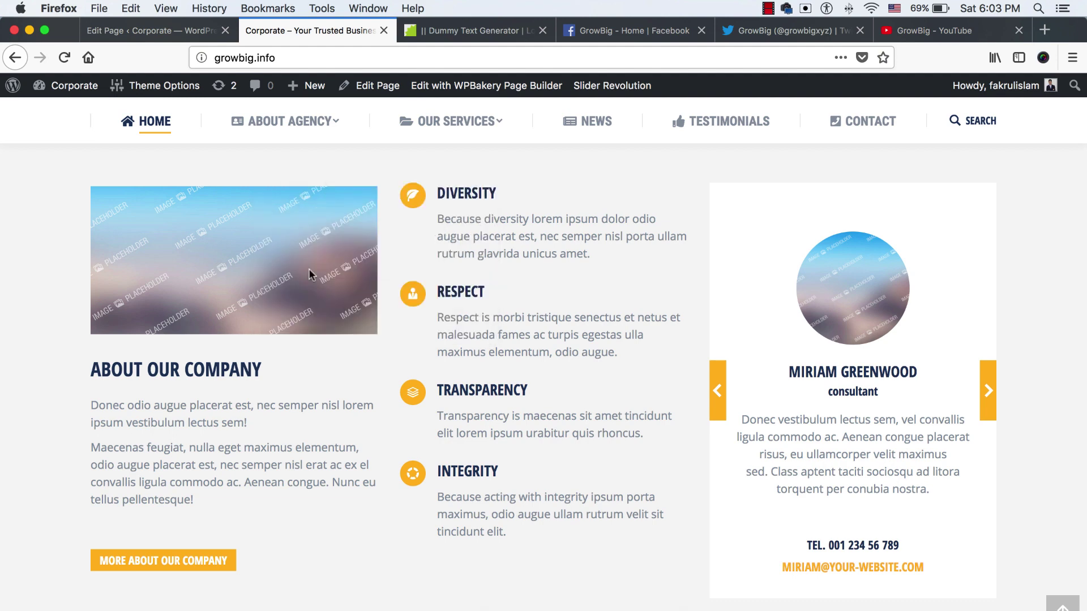
key(super+1)
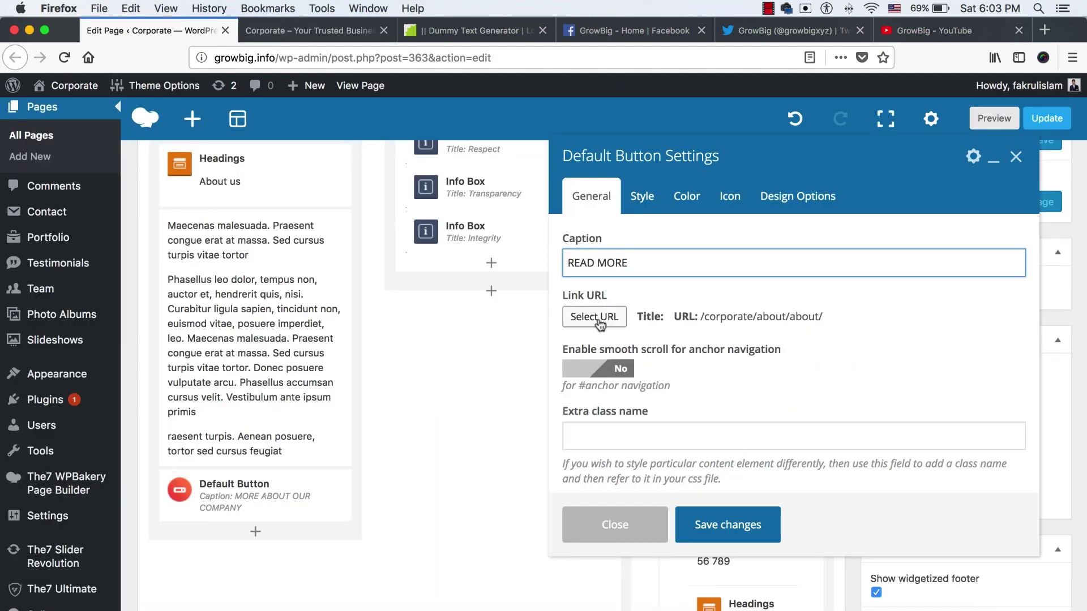
click(595, 317)
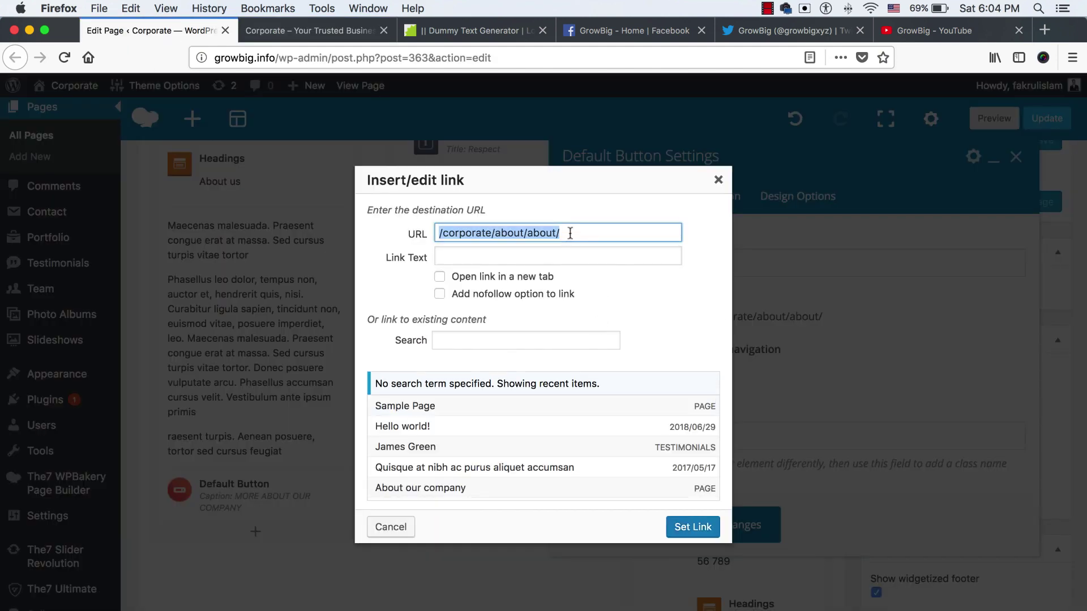
key(BackSpace)
right_click(572, 236)
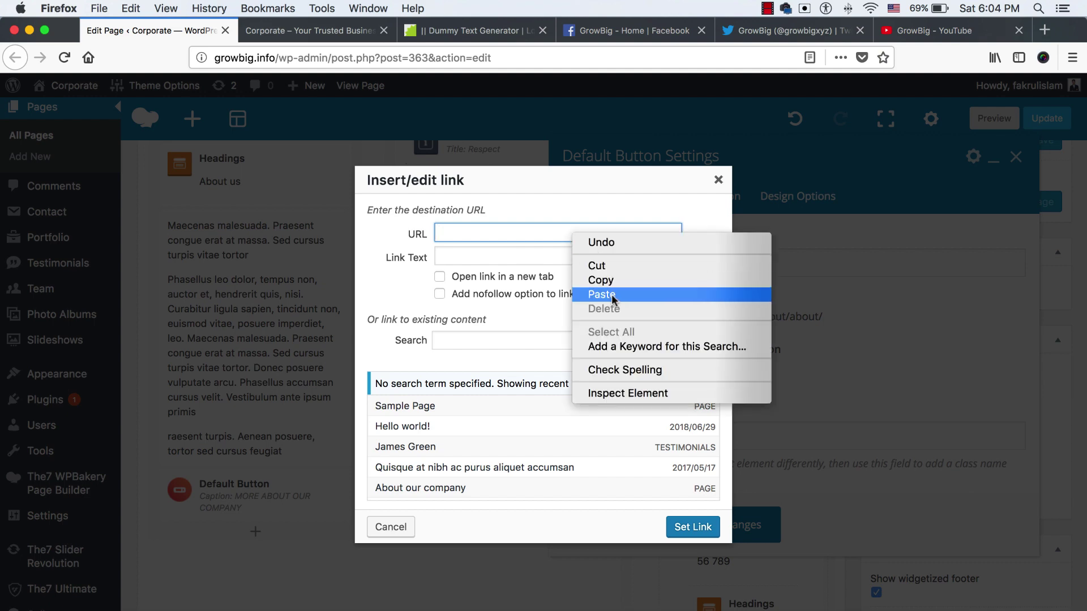
click(611, 294)
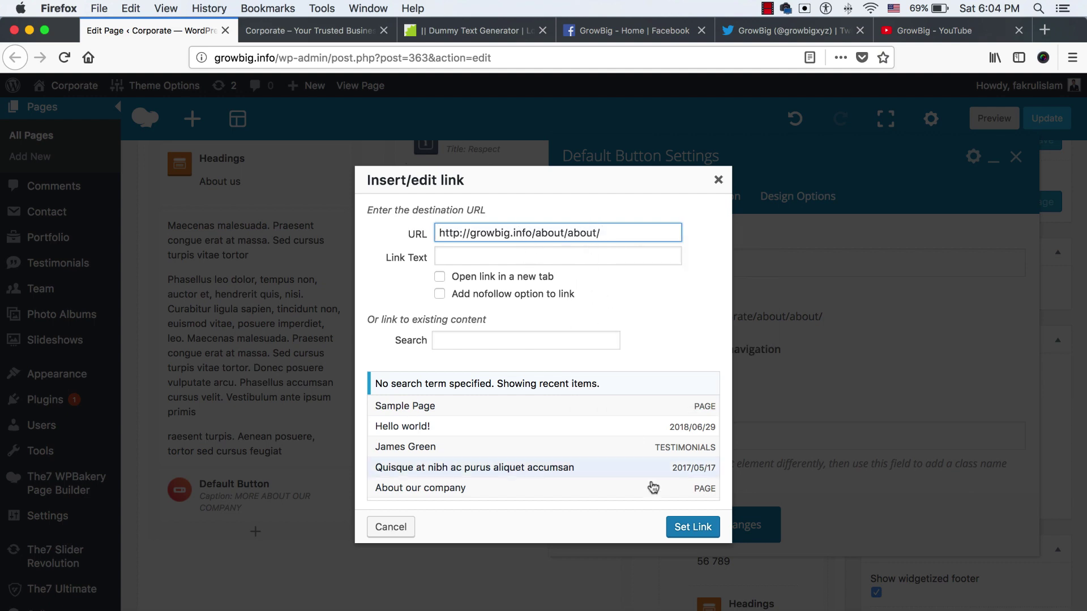
click(693, 528)
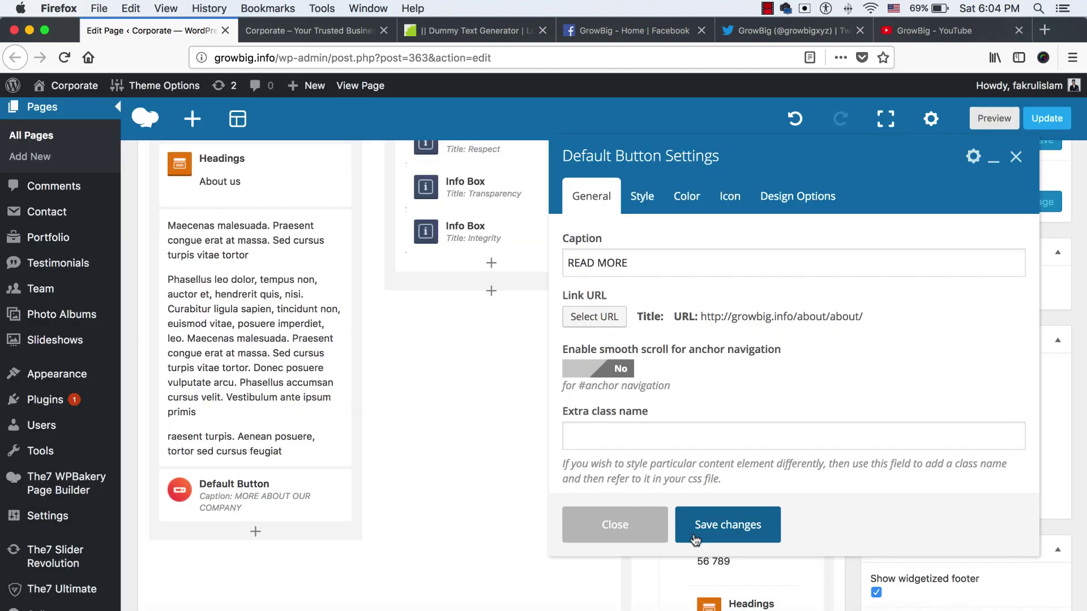
key(Escape)
Review the updated about section on the live homepage
scroll(528, 407, up, 3)
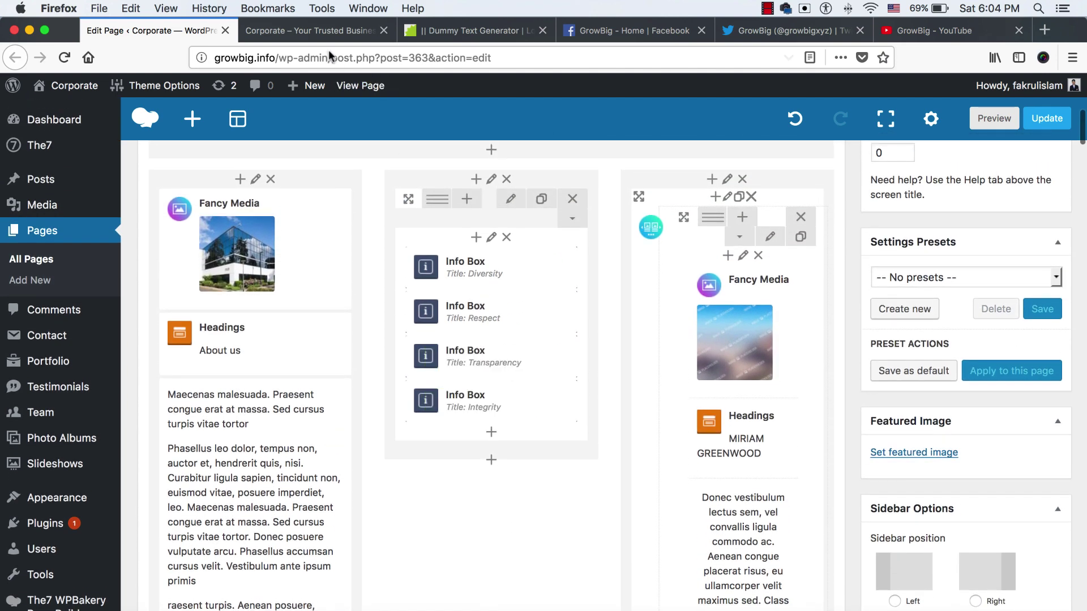
click(325, 31)
key(ctrl+shift+Tab)
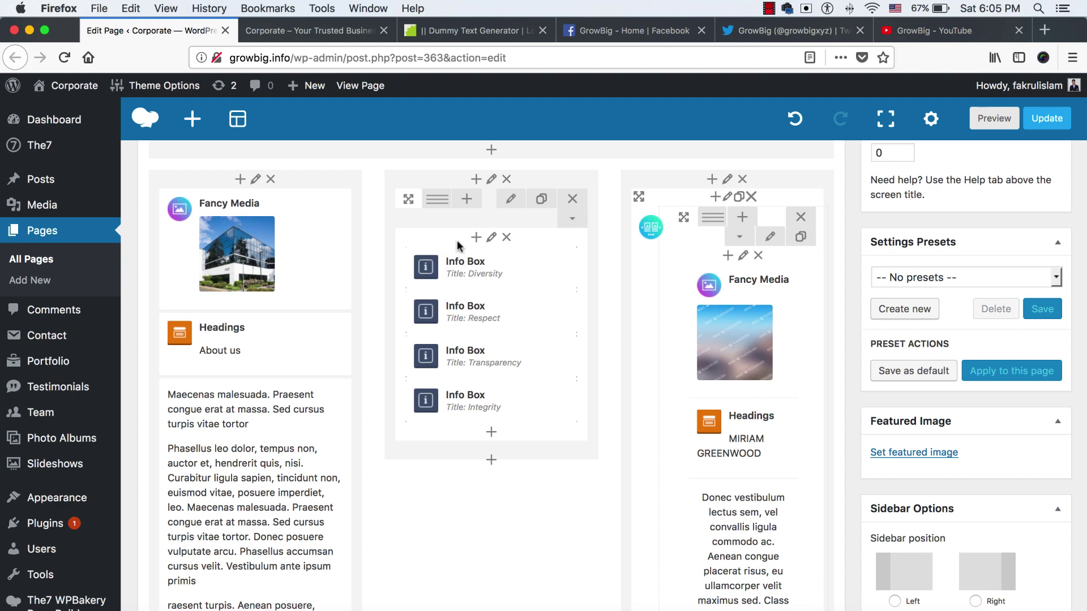
key(ctrl+Tab)
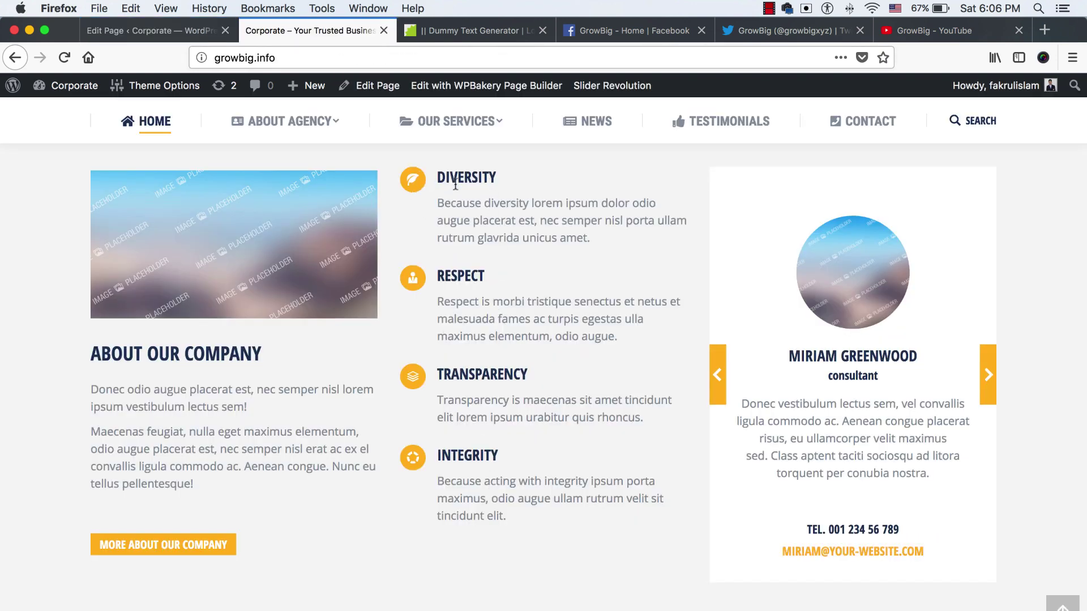
scroll(493, 245, up, 8)
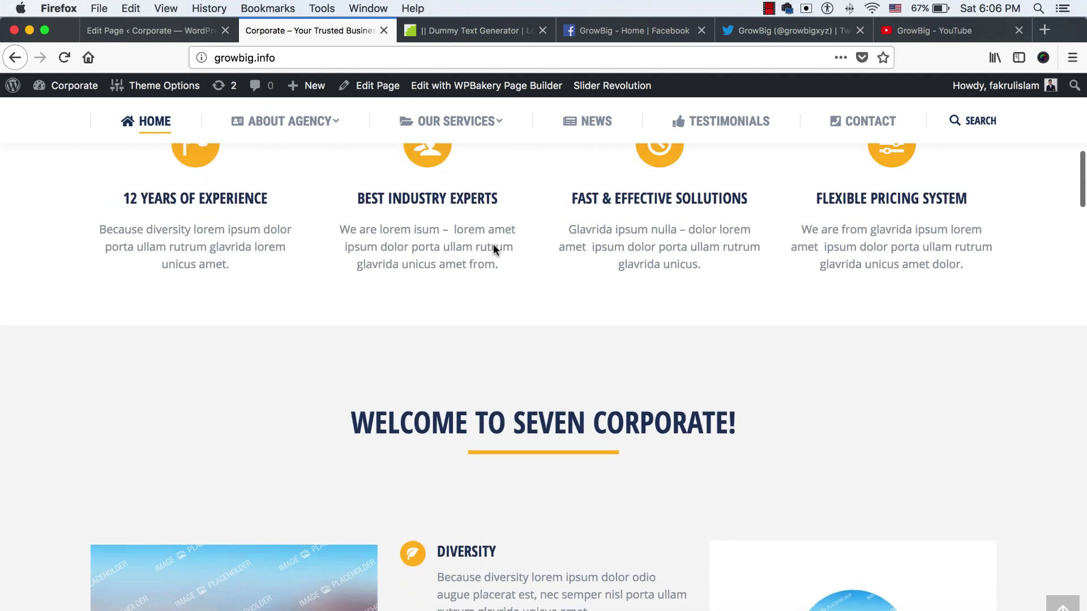
scroll(555, 357, down, 6)
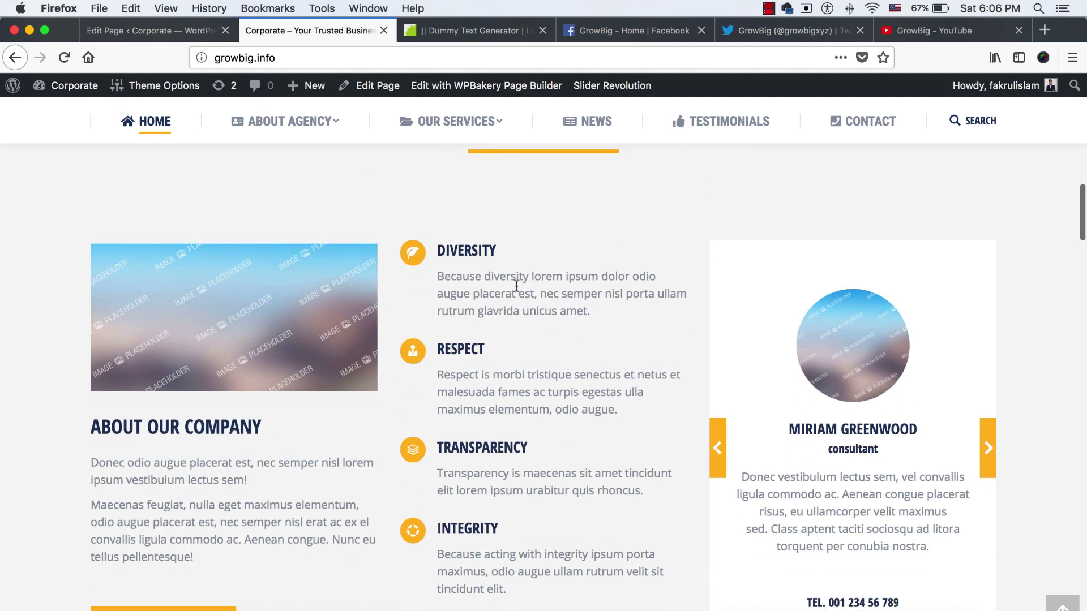
click(157, 29)
Open the Diversity info box and replace its title with Phasellus
mouse_move(461, 270)
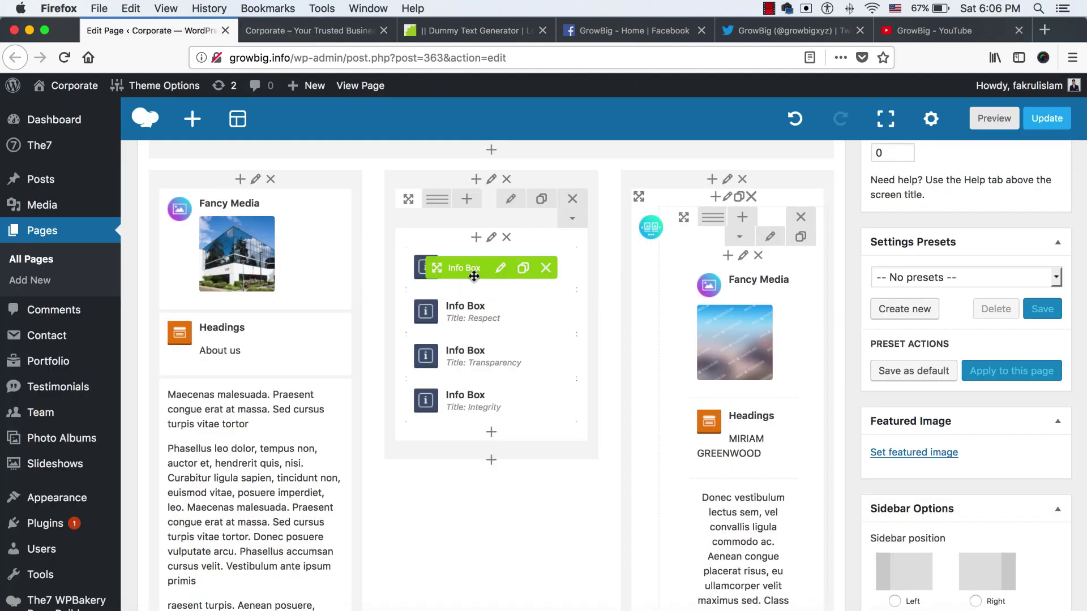
click(500, 268)
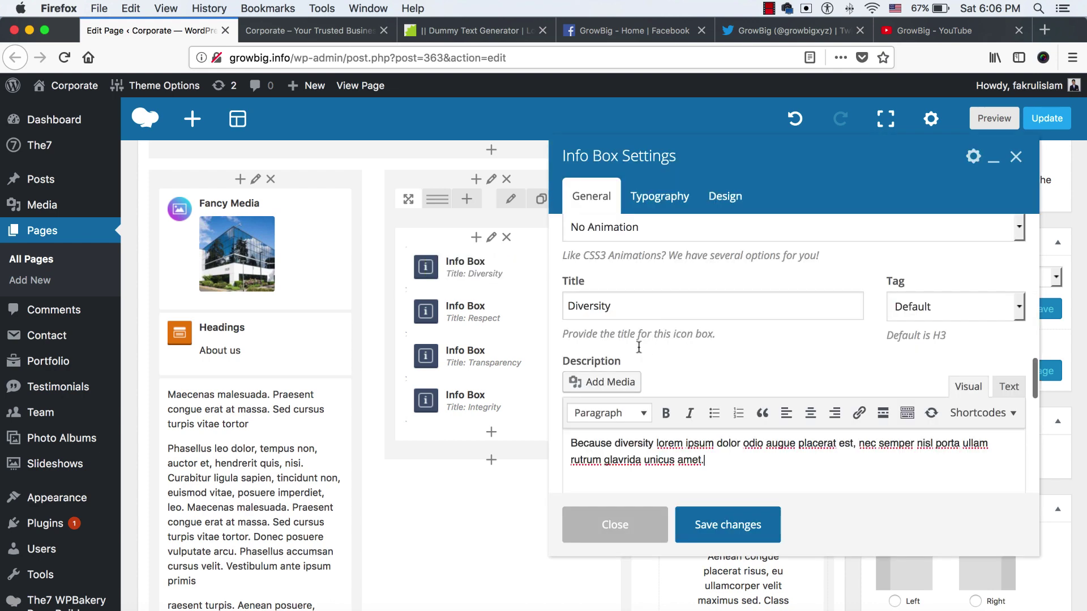
click(451, 30)
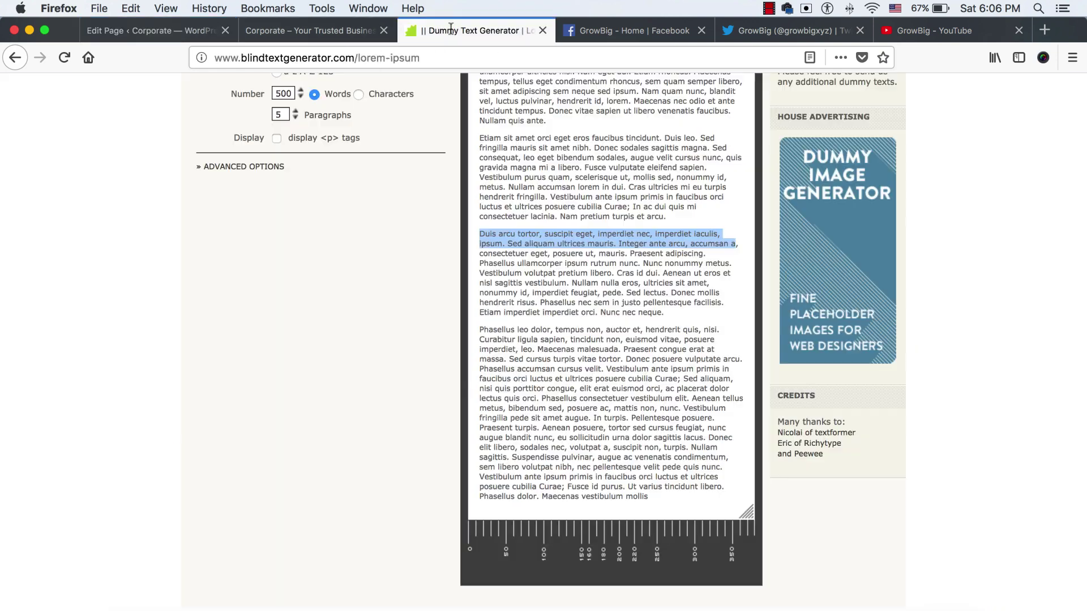
key(ctrl+shift+Tab)
key(ctrl+shift+Tab)
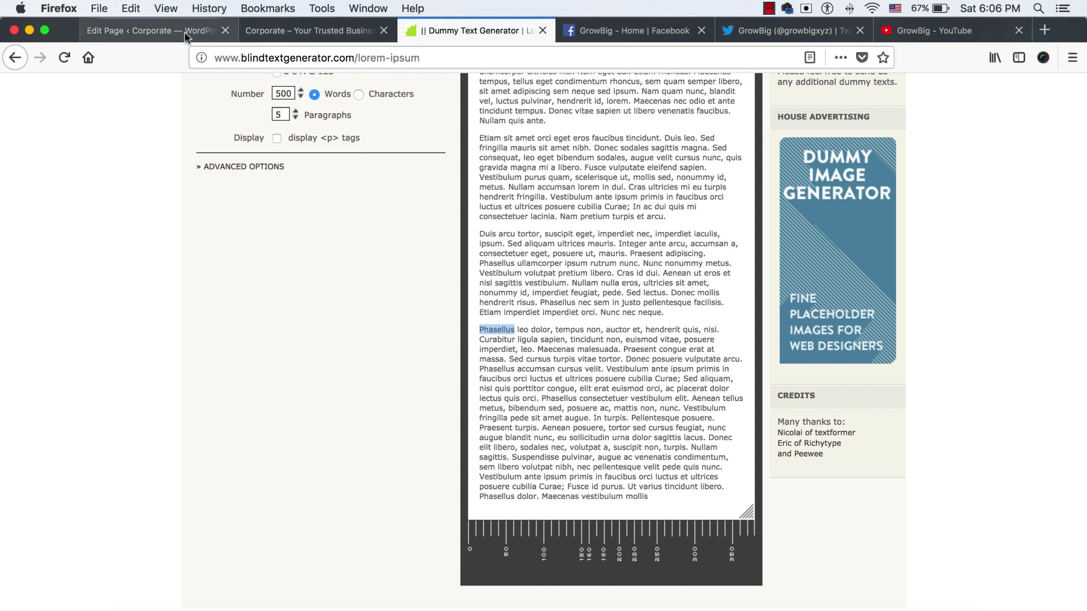
click(674, 307)
key(super+a)
text(Phasellus)
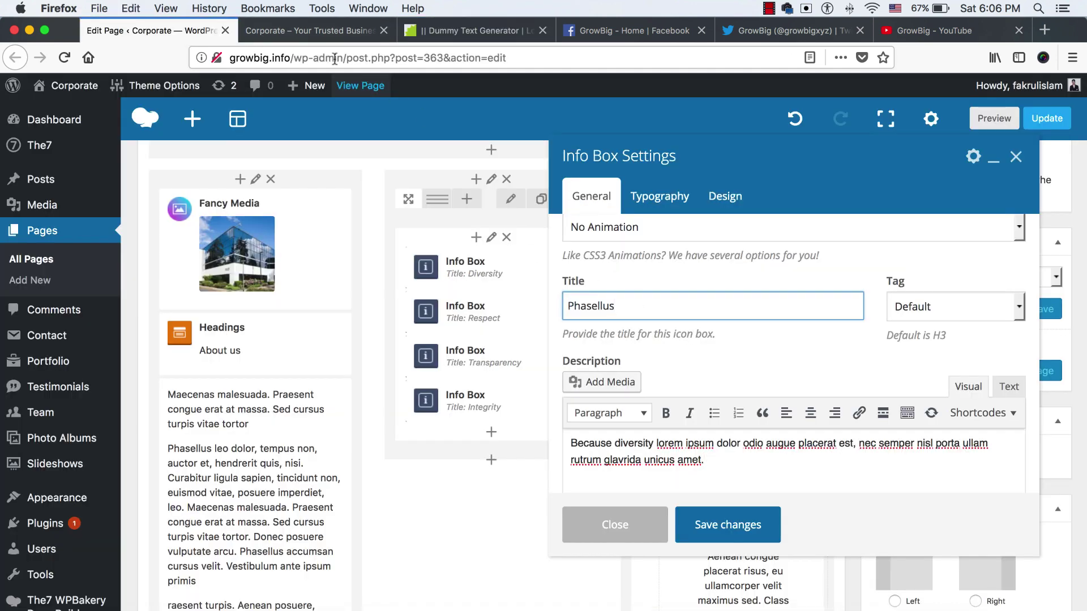
Replace the info box description with the opening sentences of the Duis lorem paragraph
key(ctrl+Tab)
key(ctrl+Tab)
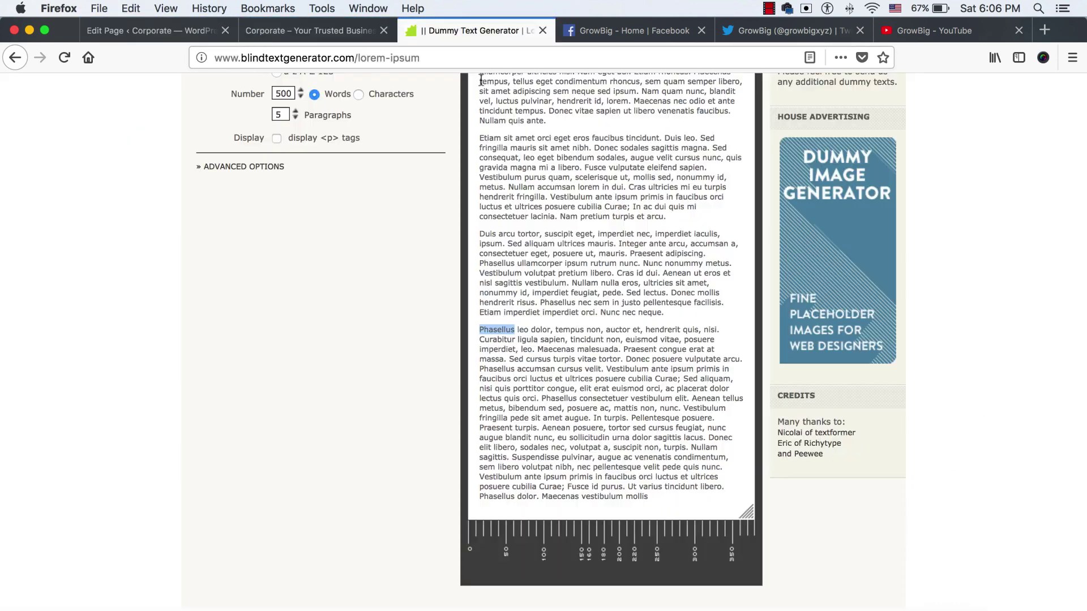
click(541, 356)
drag(478, 235, 737, 245)
key(super+c)
click(177, 40)
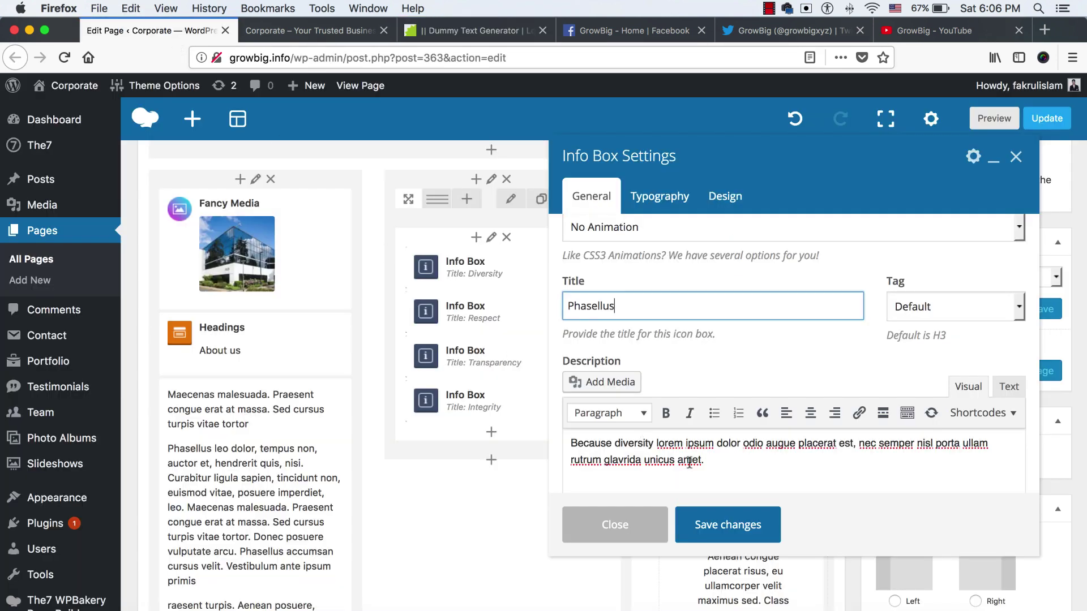
triple_click(723, 462)
key(super+v)
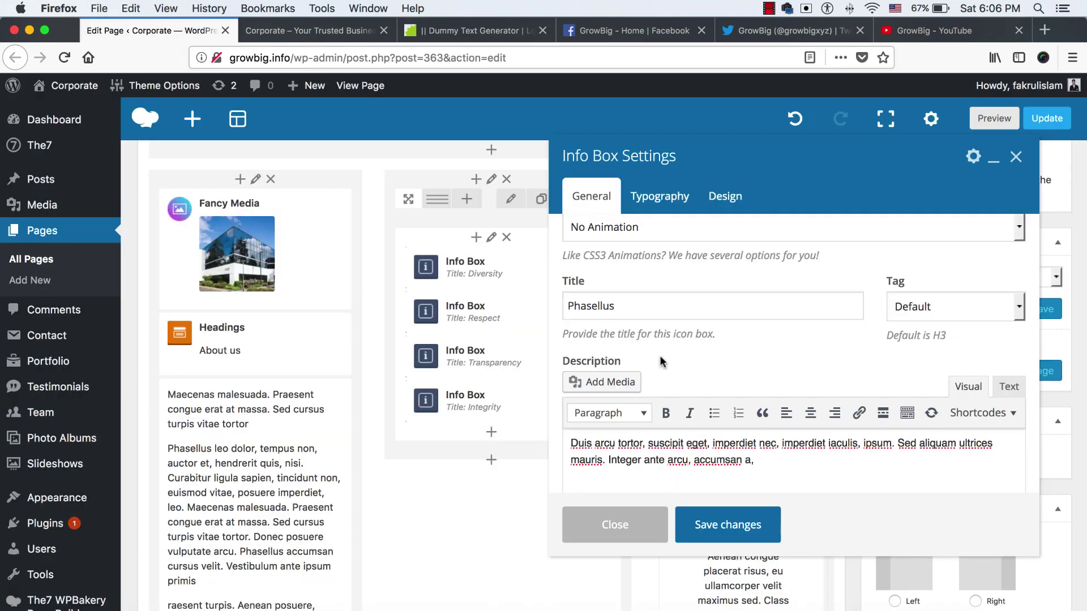
Choose the upward-arrow icon for the info box and save the changes
scroll(661, 362, up, 15)
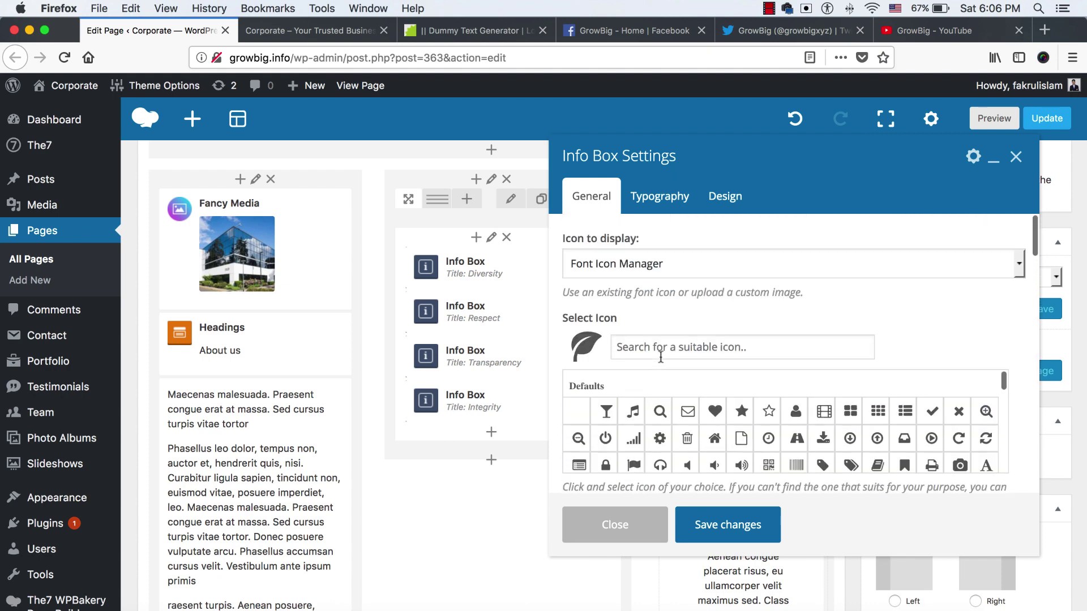
scroll(592, 346, down, 1)
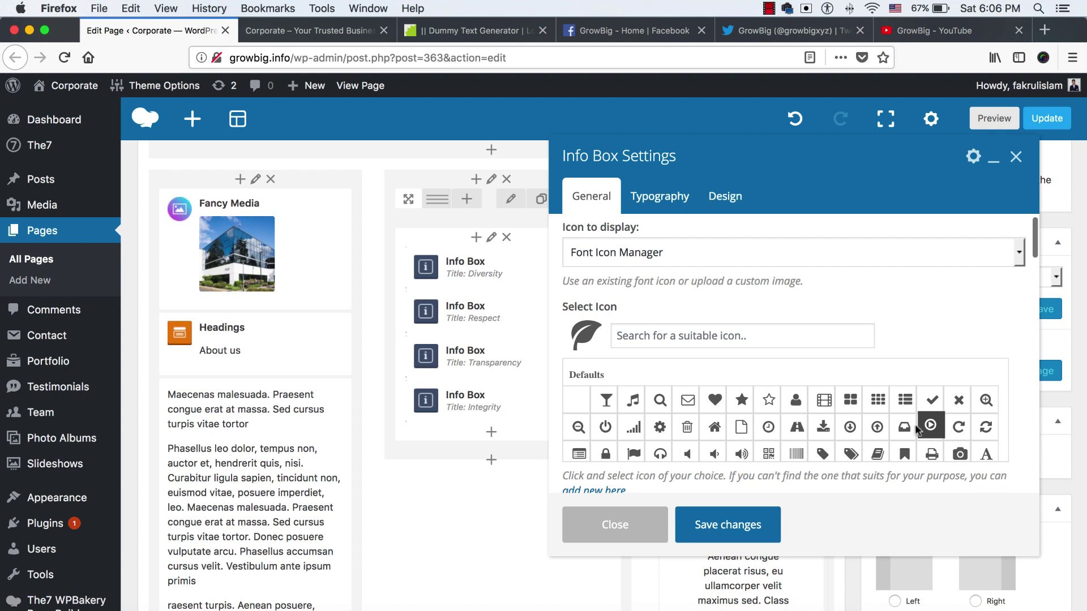
click(879, 428)
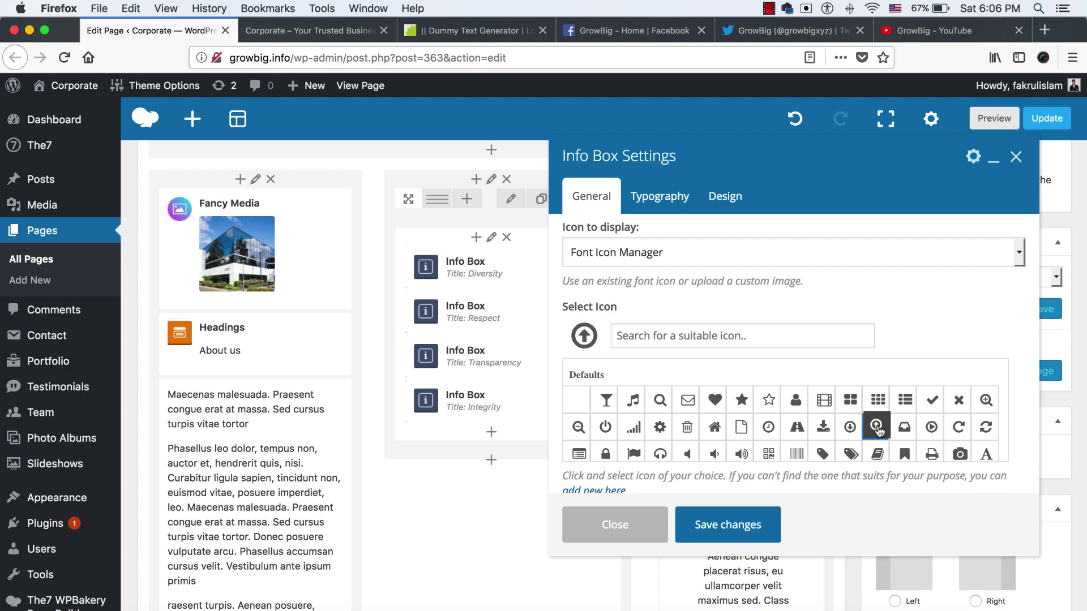
click(720, 530)
Try moving the Respect info box lower, then open its settings
mouse_move(441, 312)
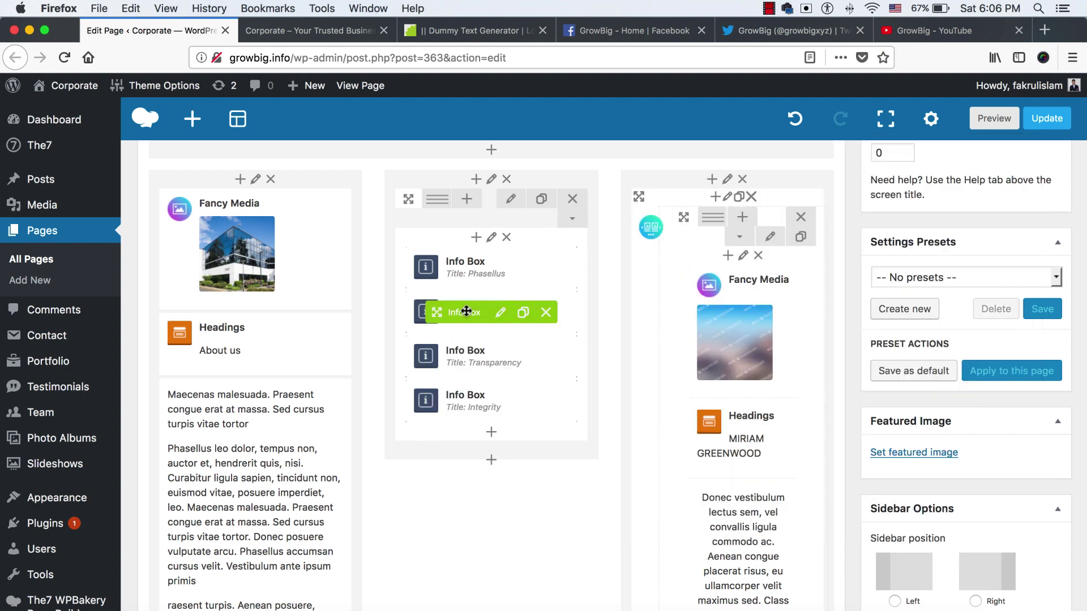
drag(473, 314, 498, 329)
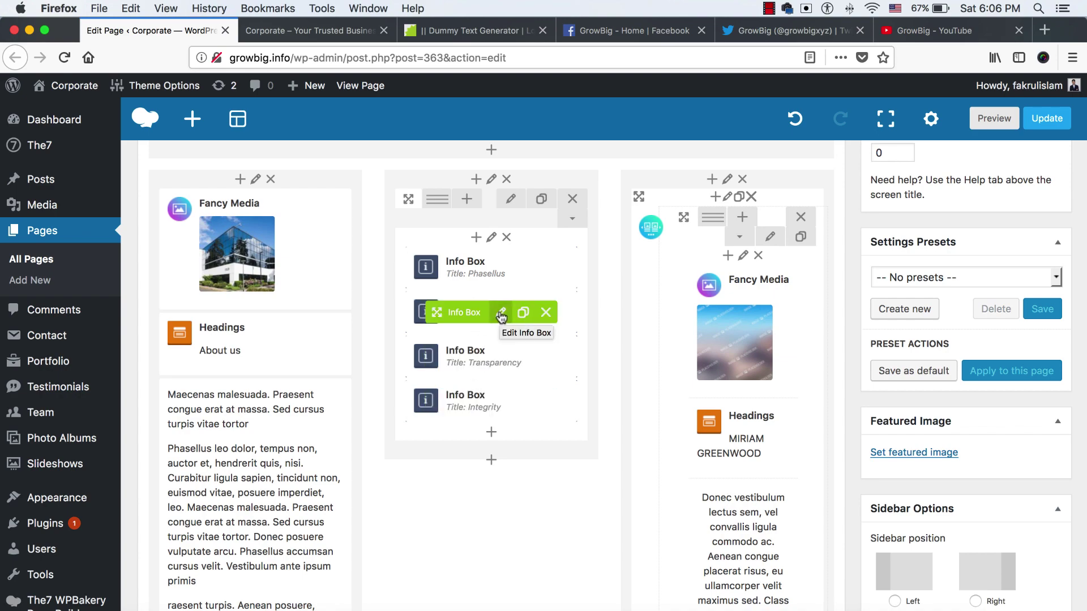
click(499, 312)
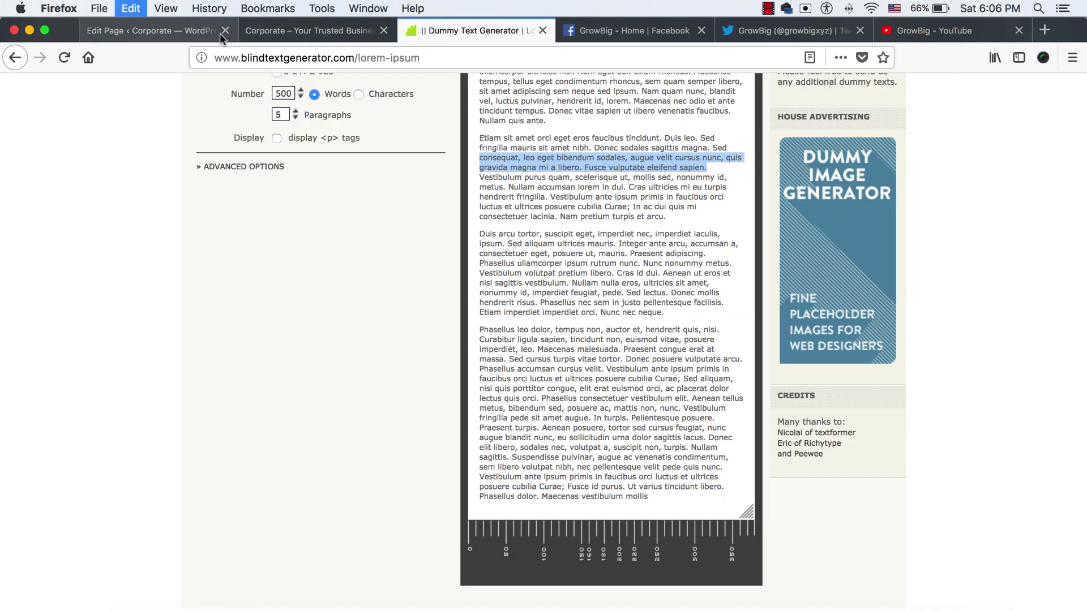
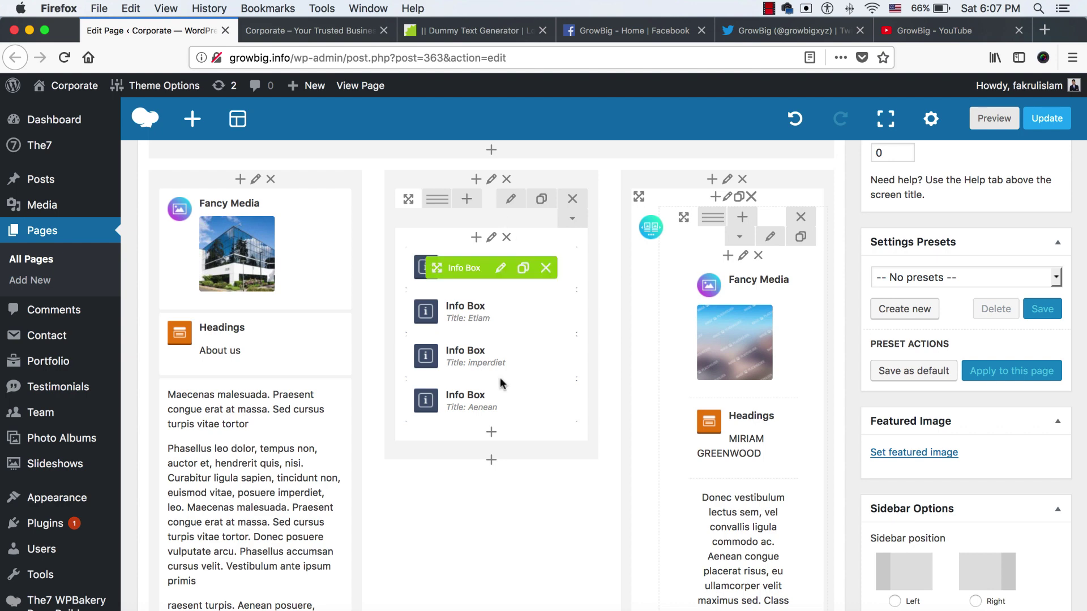
View the live homepage and advance the testimonial carousel through its cards
scroll(608, 384, down, 1)
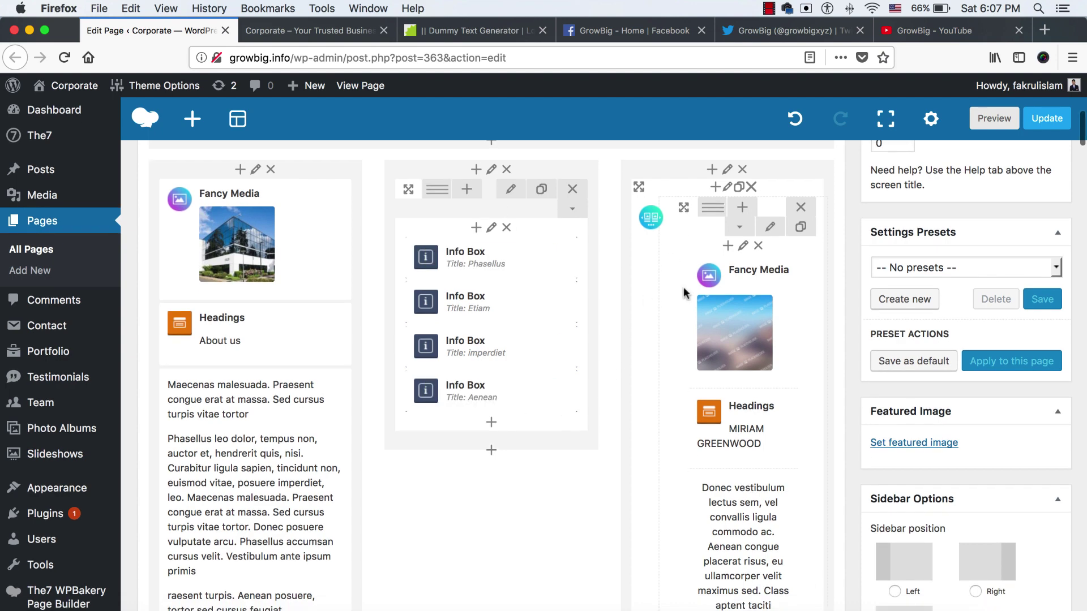
click(376, 86)
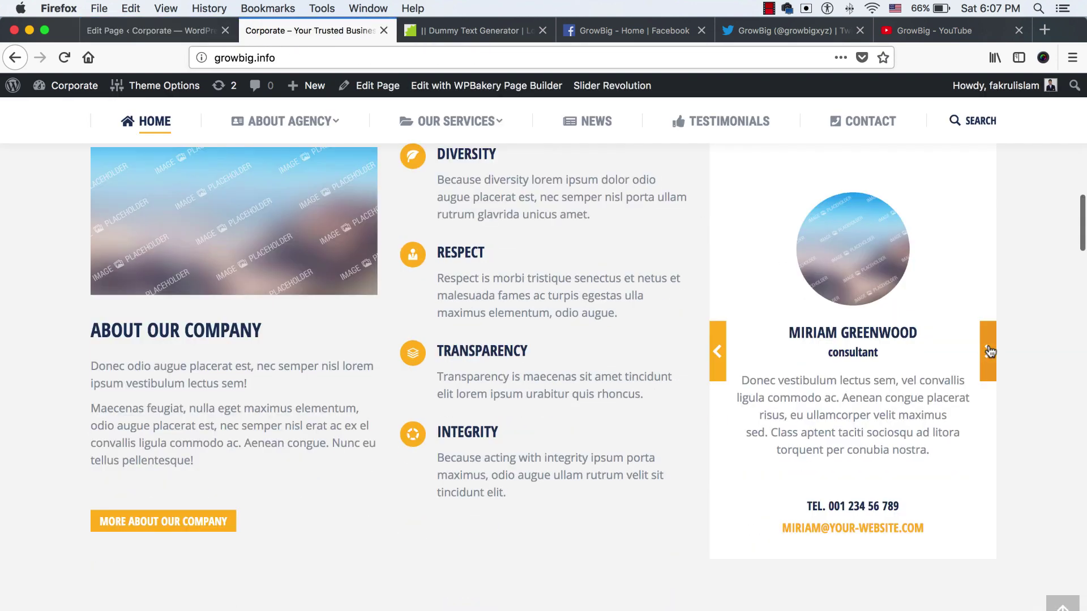
click(988, 351)
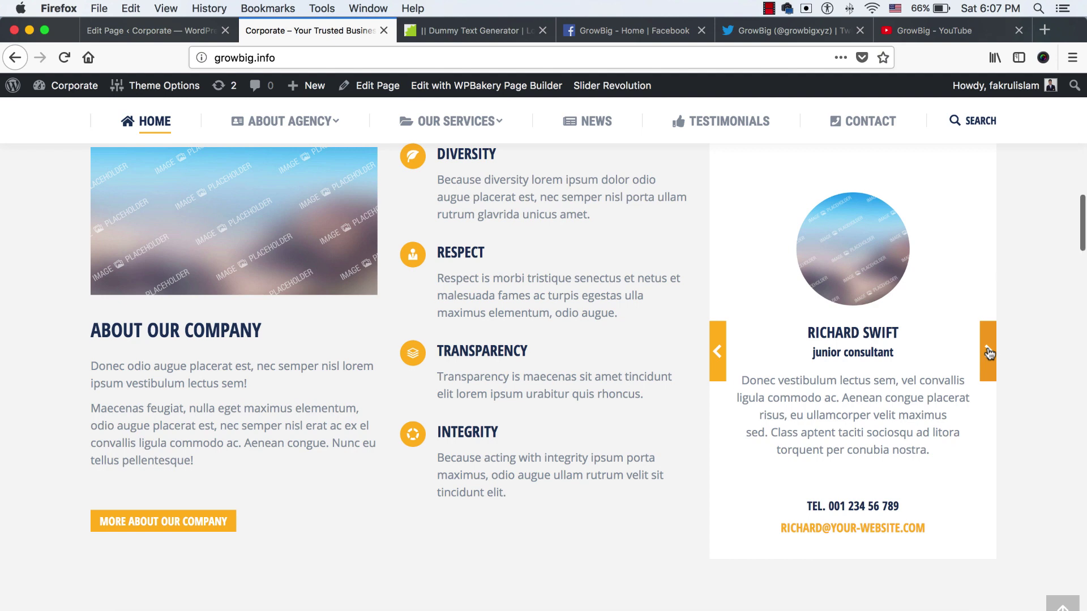
scroll(988, 352, up, 1)
click(988, 352)
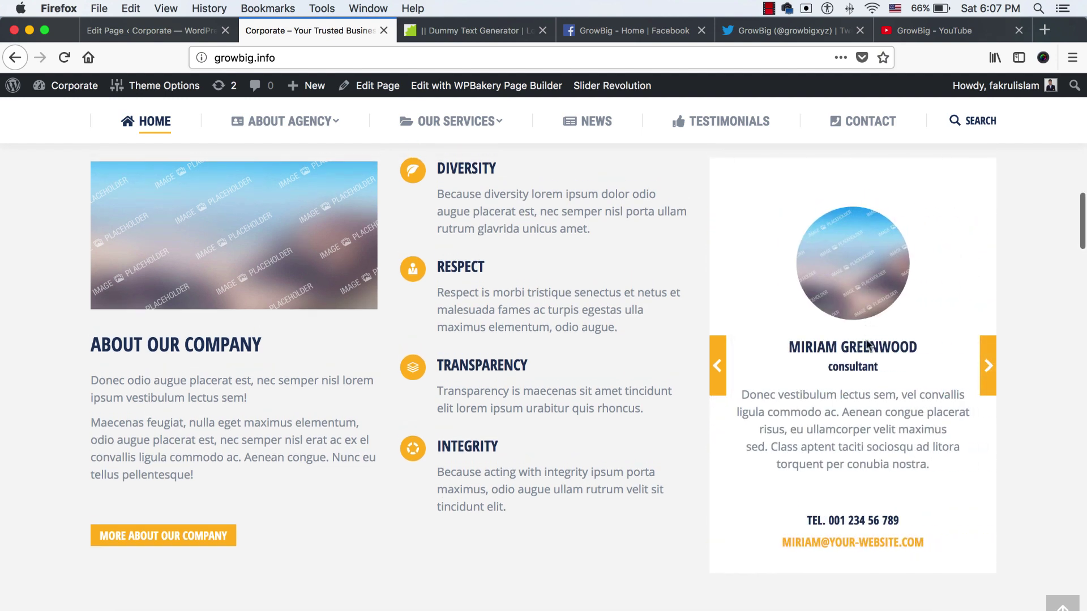
click(725, 376)
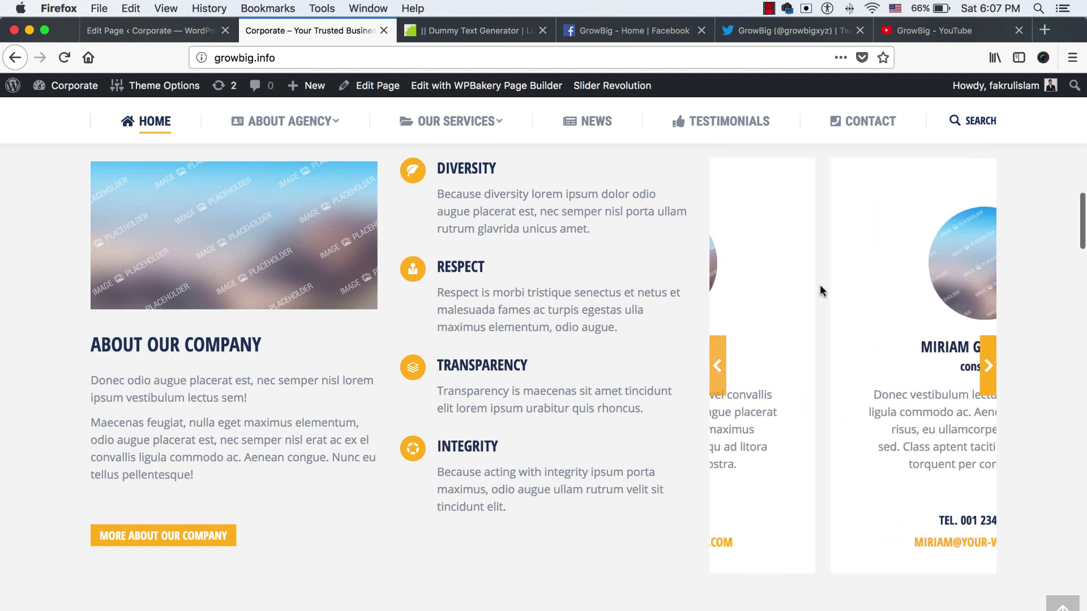
Return to the page editor and scroll to the testimonial column's first card
click(165, 26)
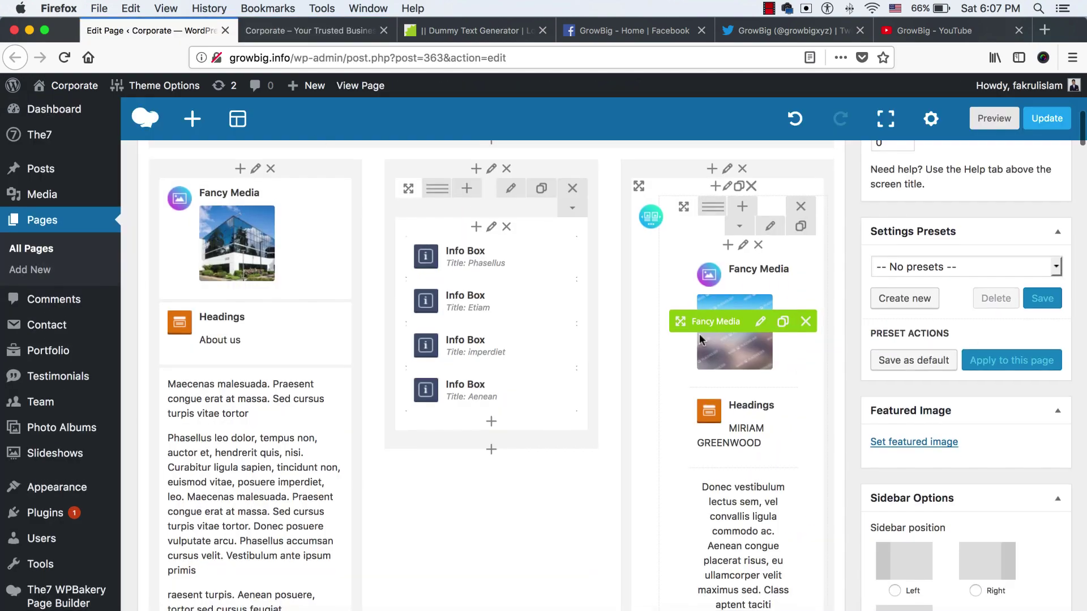
scroll(698, 334, up, 1)
scroll(698, 334, down, 8)
scroll(718, 340, down, 15)
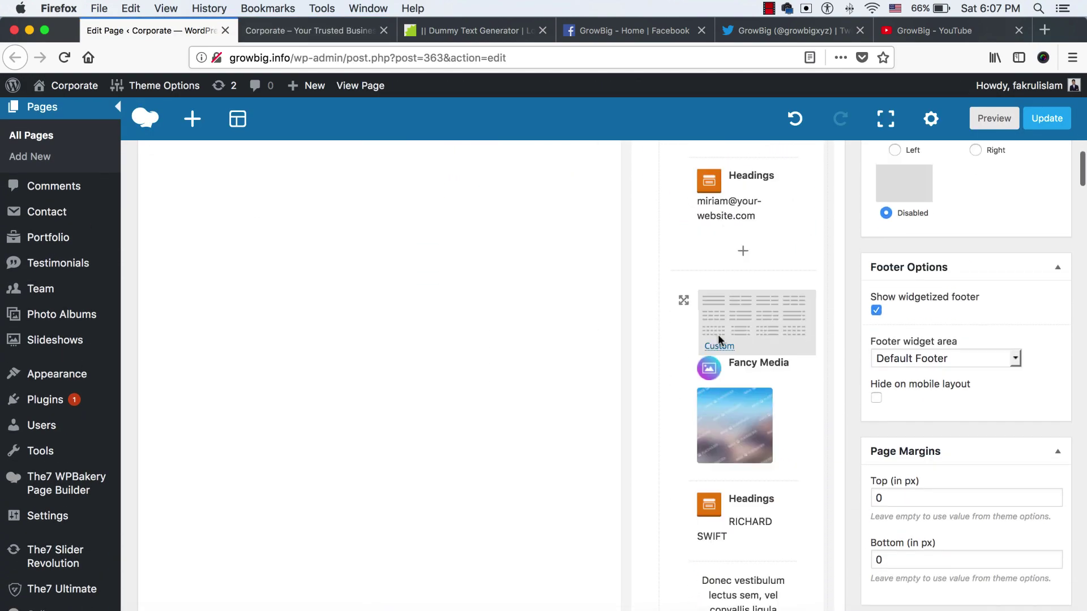
scroll(731, 316, up, 10)
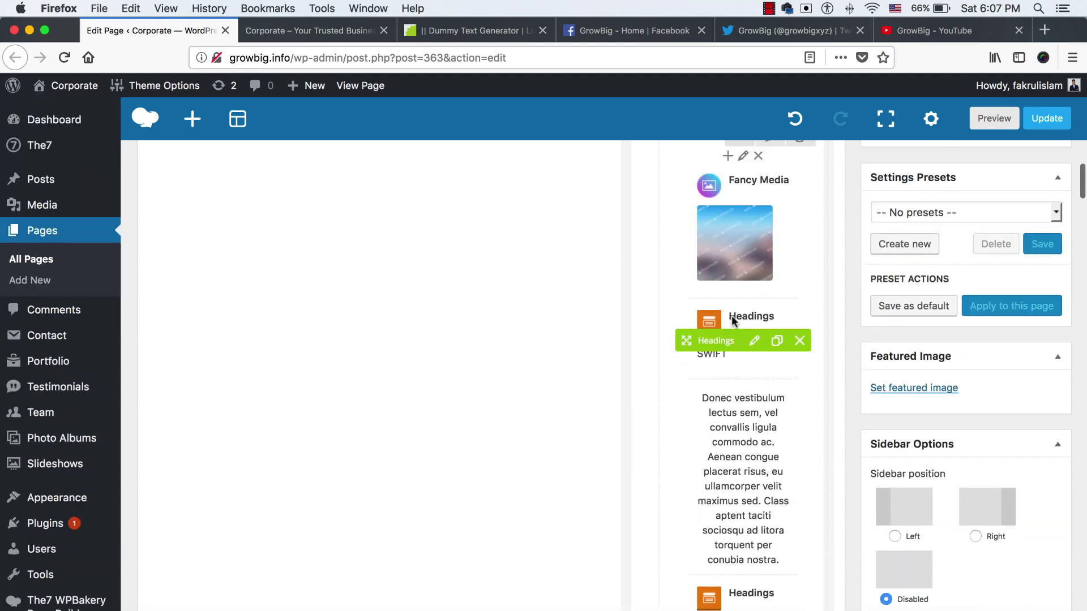
scroll(758, 311, down, 1)
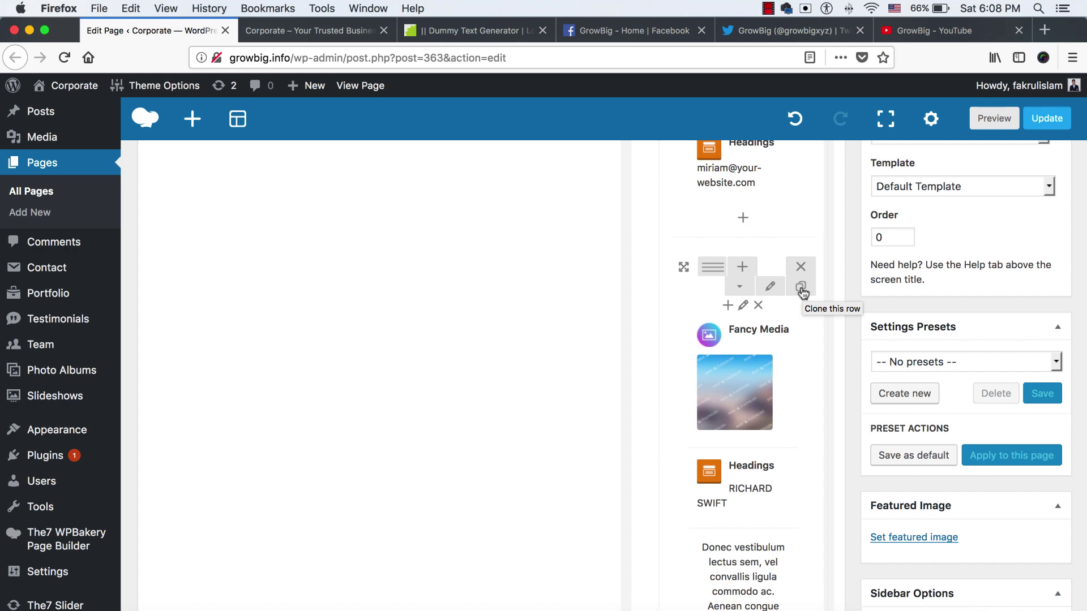
click(801, 289)
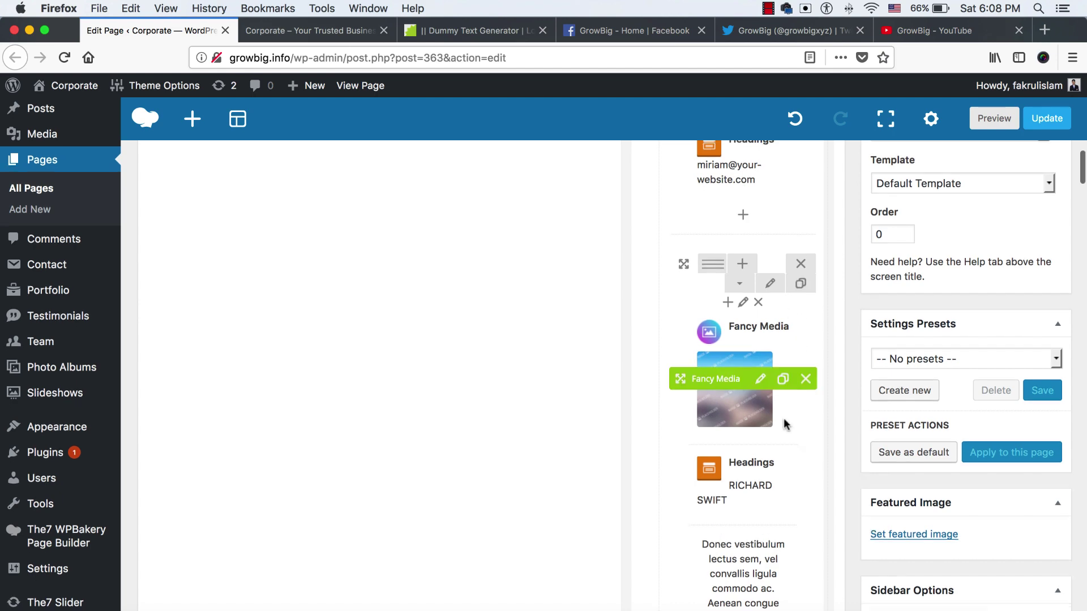
scroll(787, 396, down, 7)
scroll(783, 426, down, 6)
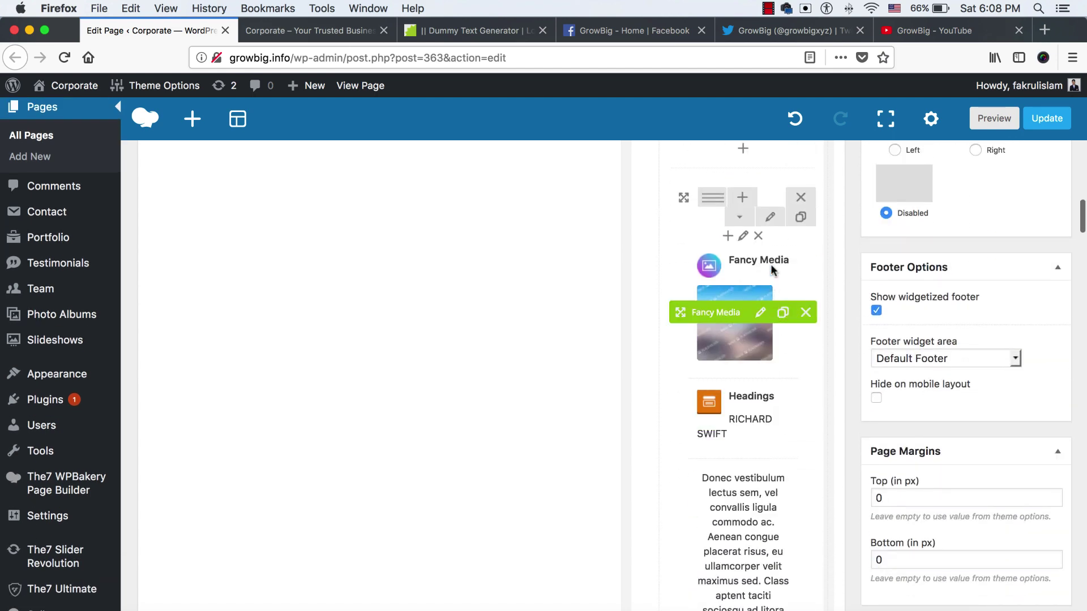
scroll(760, 475, down, 3)
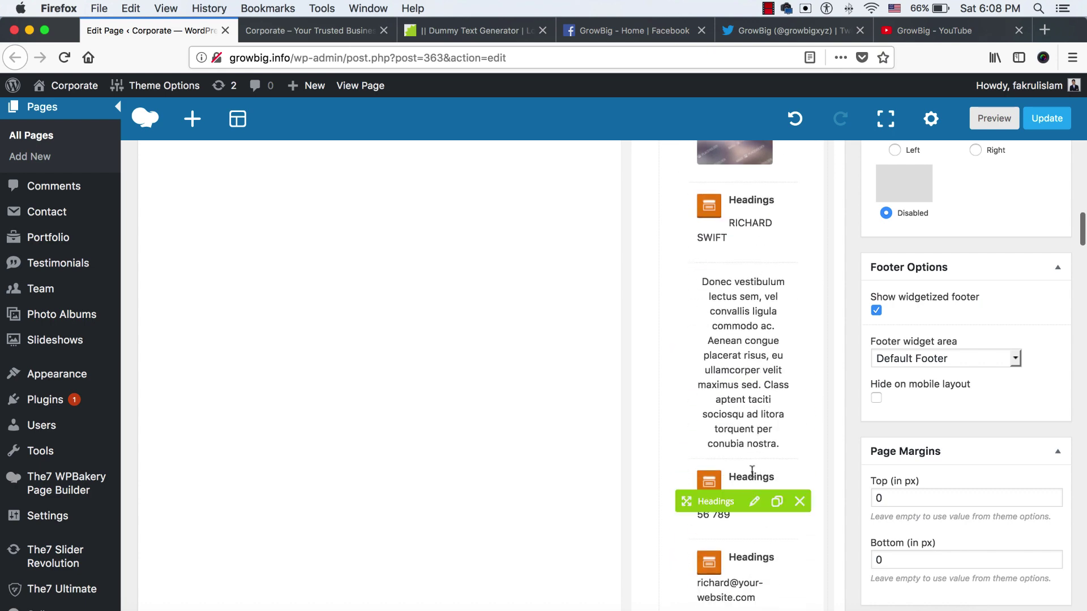
scroll(753, 452, down, 3)
scroll(747, 451, up, 5)
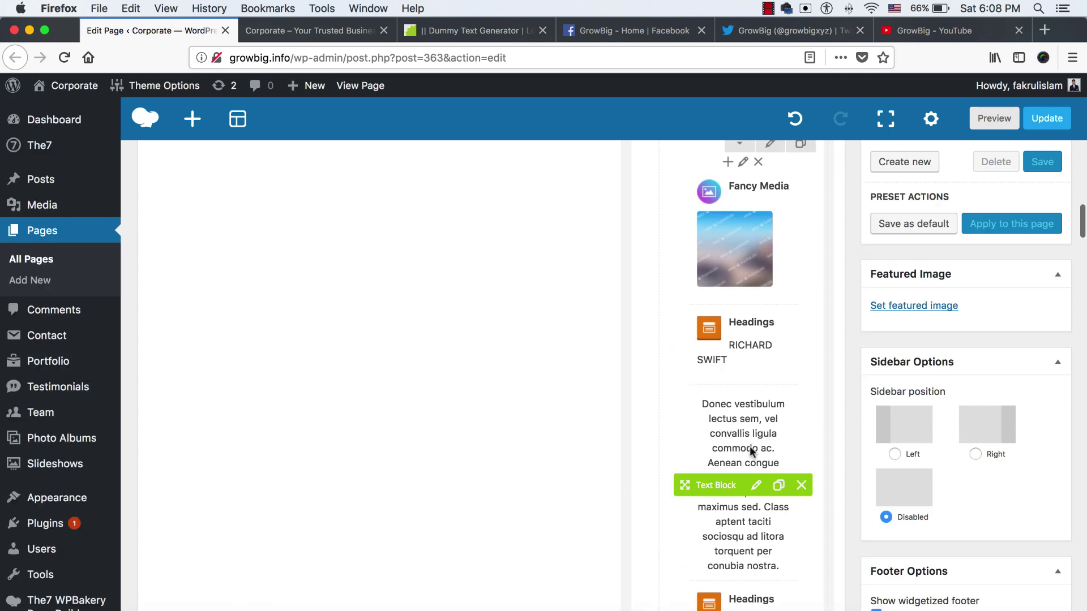
scroll(732, 430, up, 6)
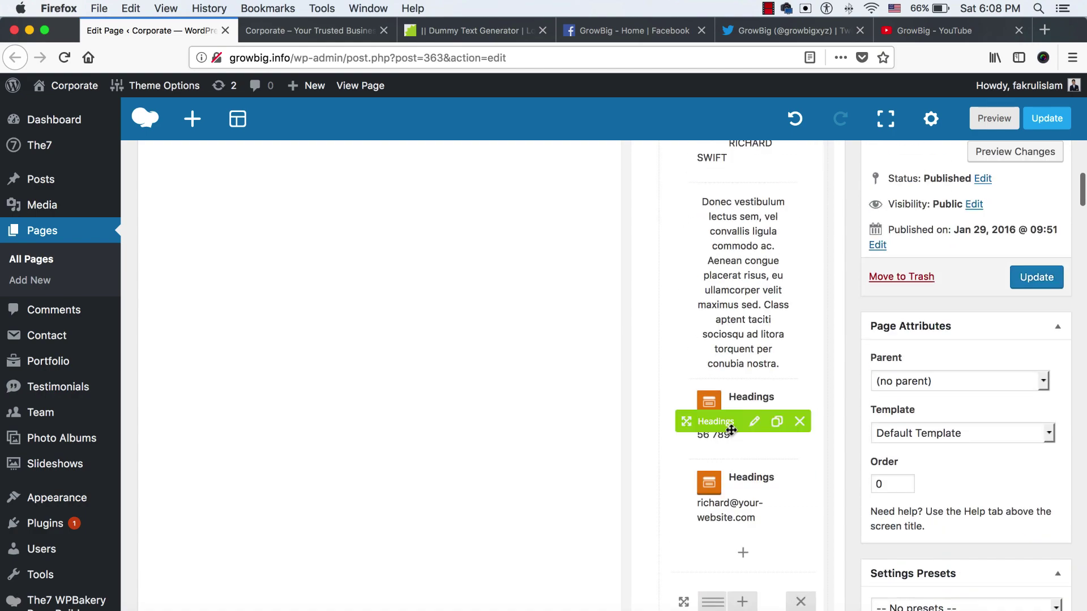
scroll(731, 435, up, 10)
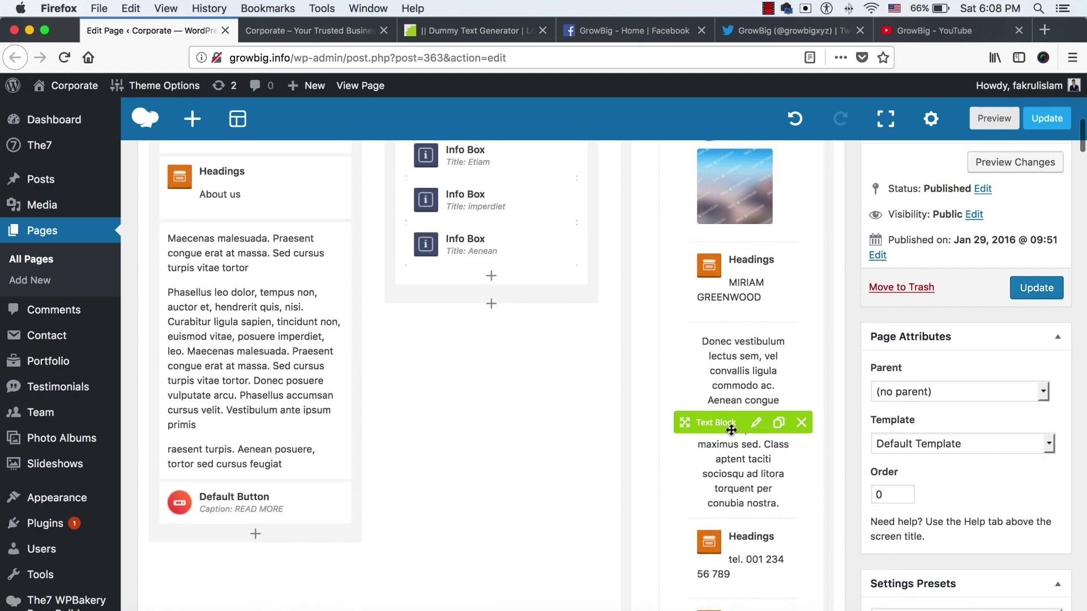
scroll(731, 434, down, 6)
scroll(732, 435, up, 1)
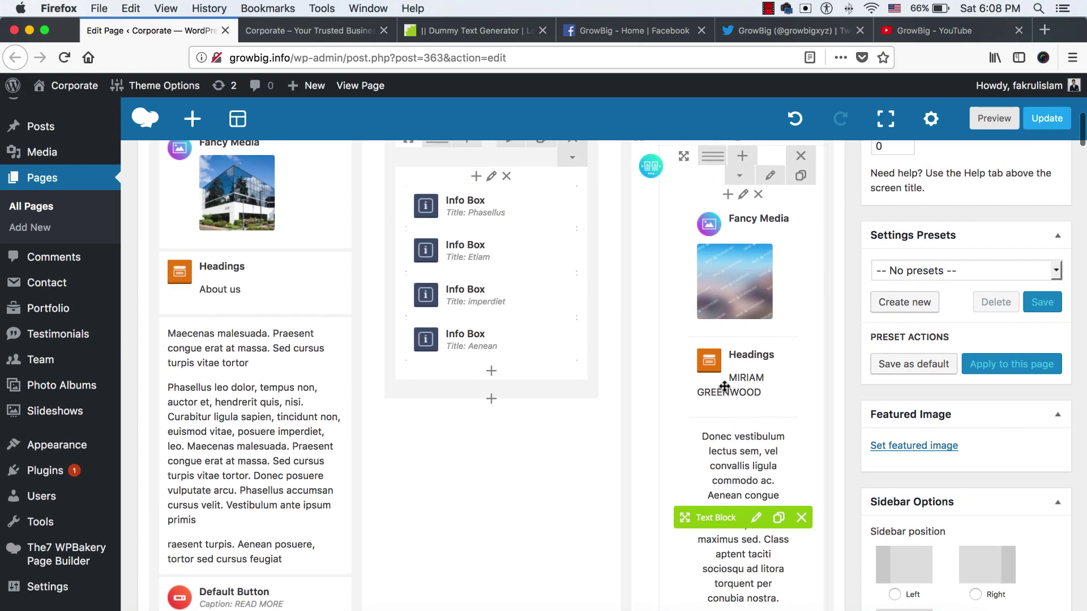
Replace the card's placeholder photo with the uploaded photo-hr.jpeg
click(759, 272)
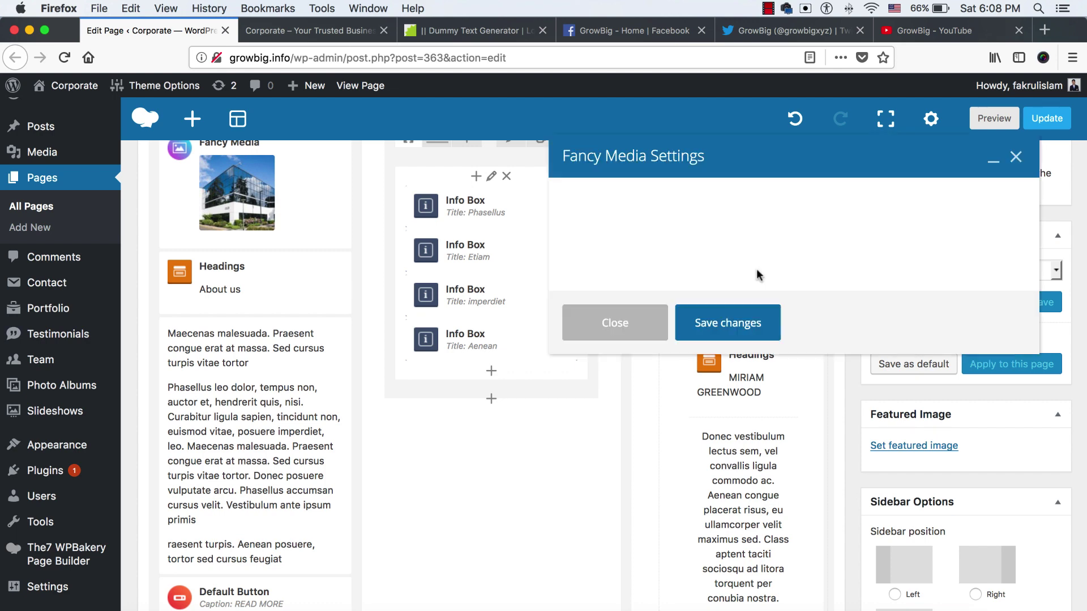
click(593, 340)
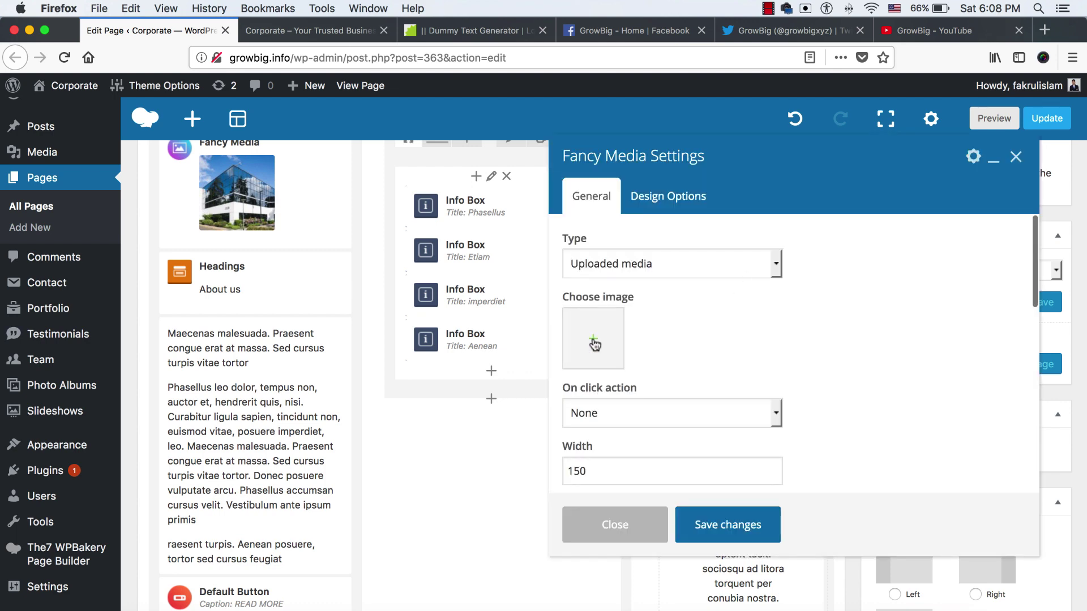
click(593, 342)
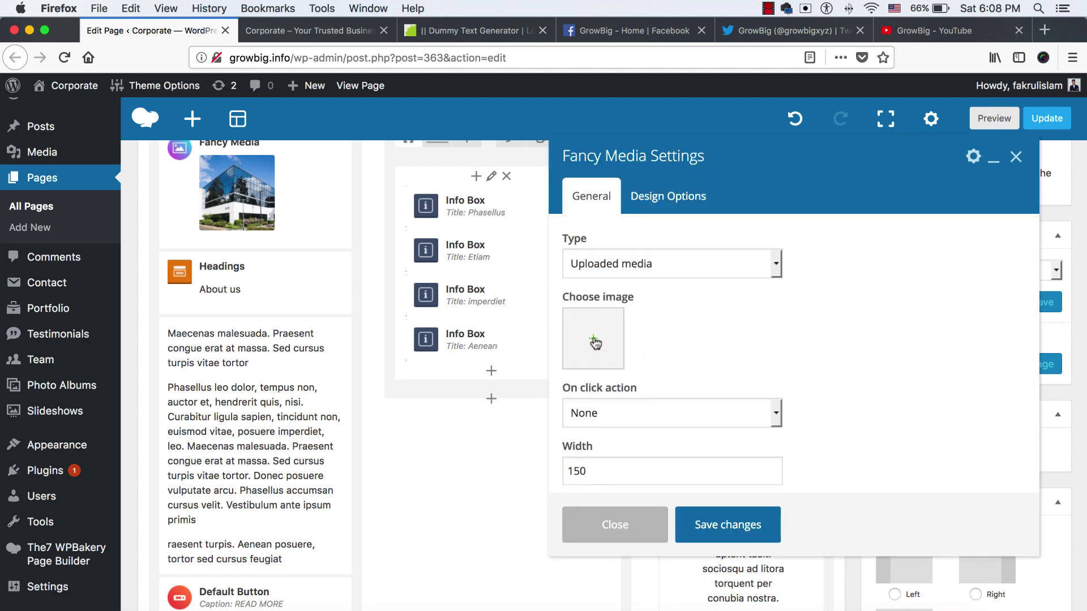
click(49, 150)
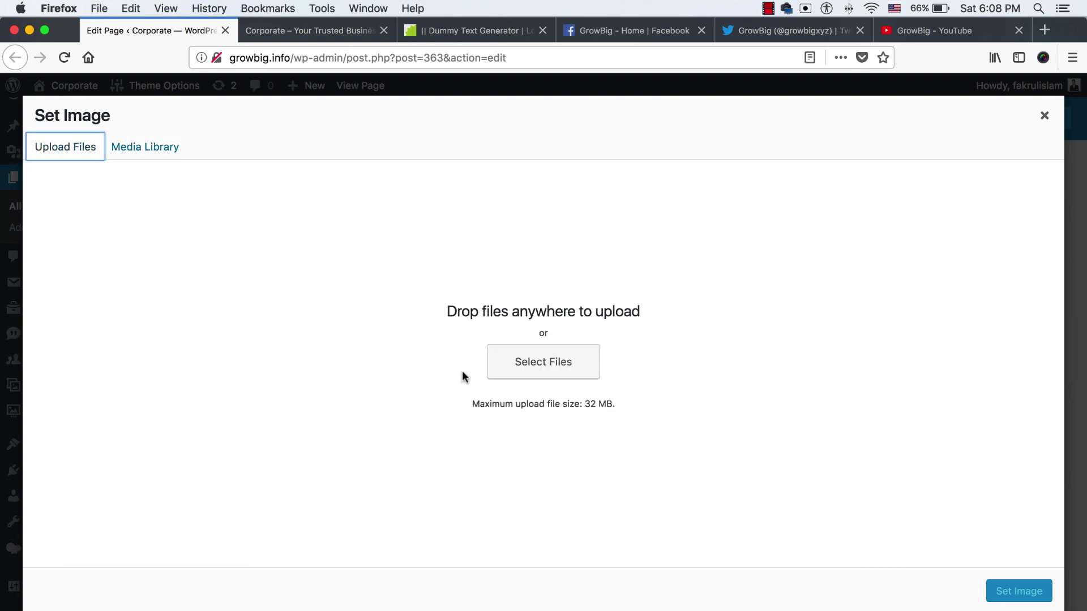
click(539, 369)
click(498, 204)
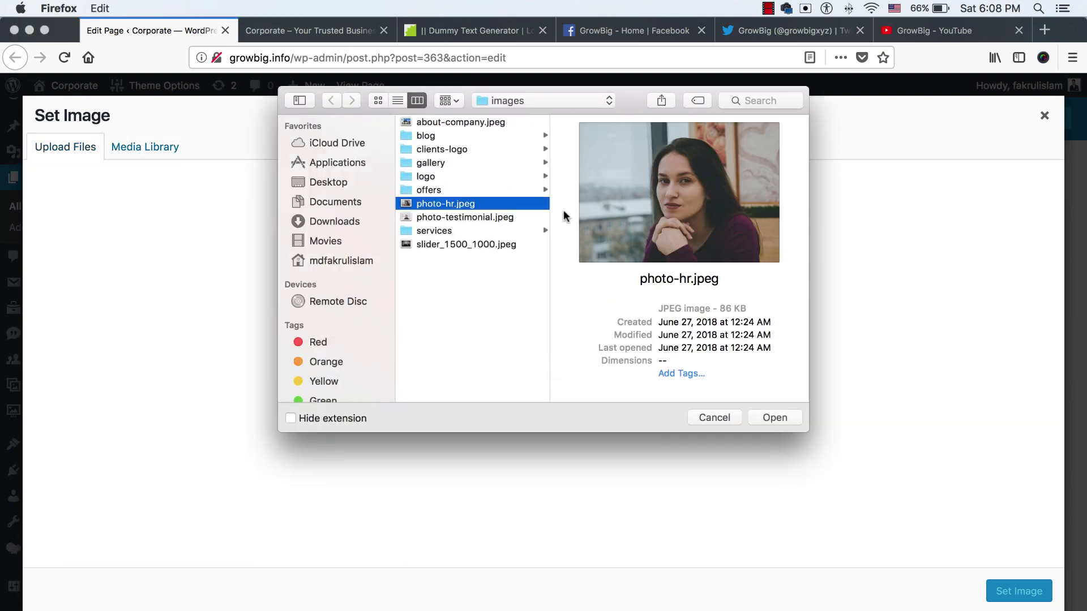
click(774, 416)
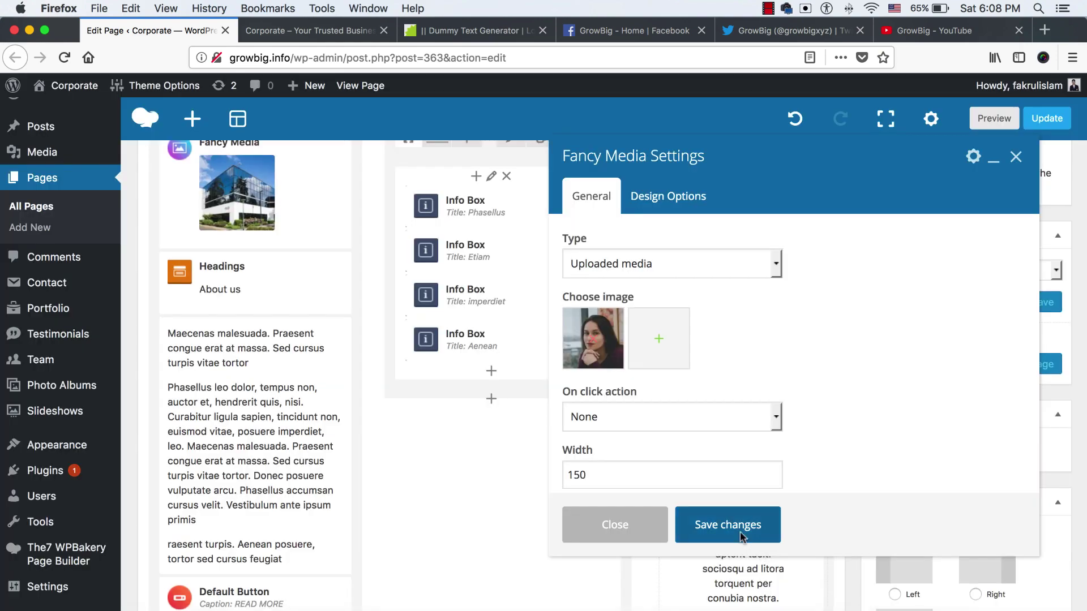
click(742, 538)
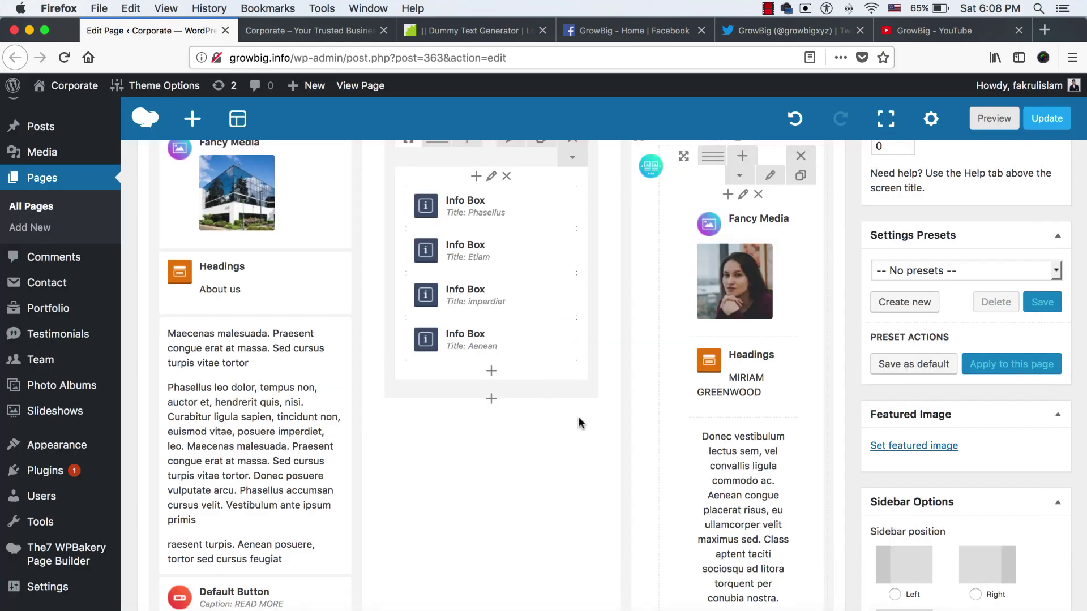
Change the name heading to the new member's name with sub-heading HR HEAD
click(756, 380)
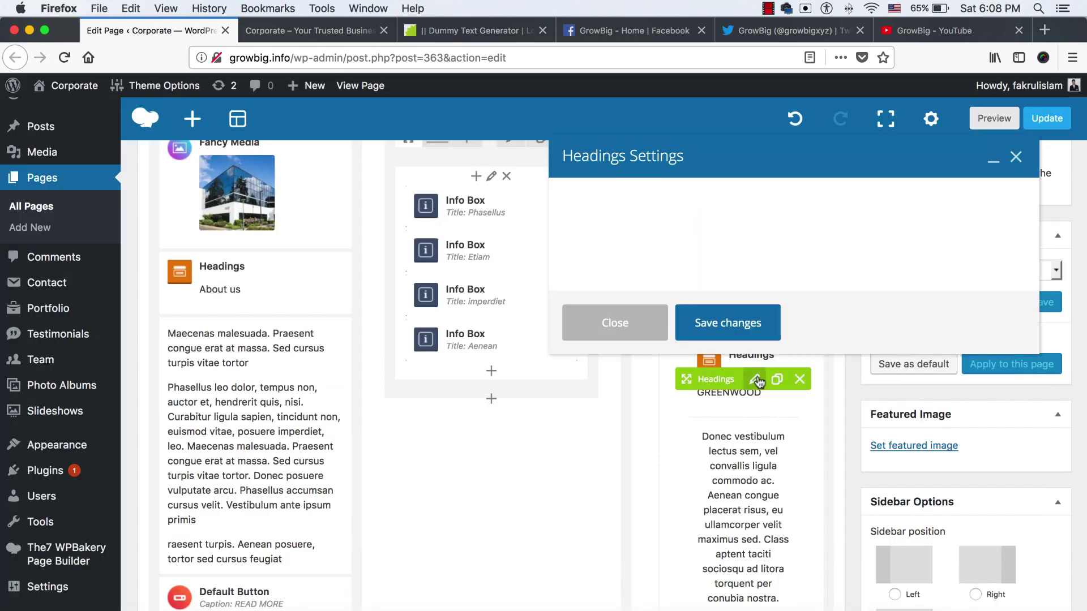
triple_click(660, 266)
text(Selina)
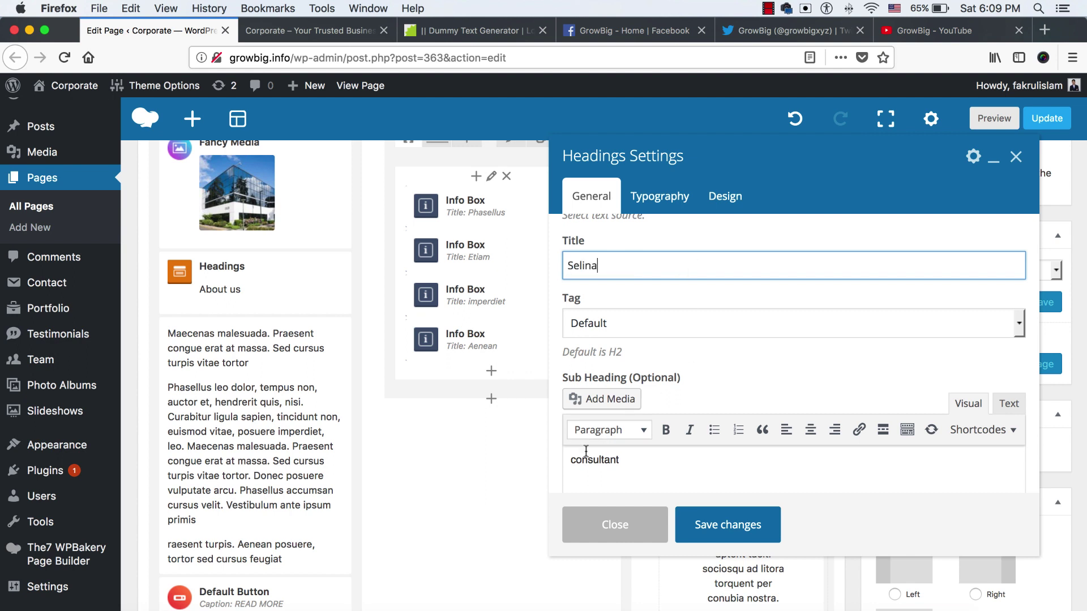
double_click(587, 460)
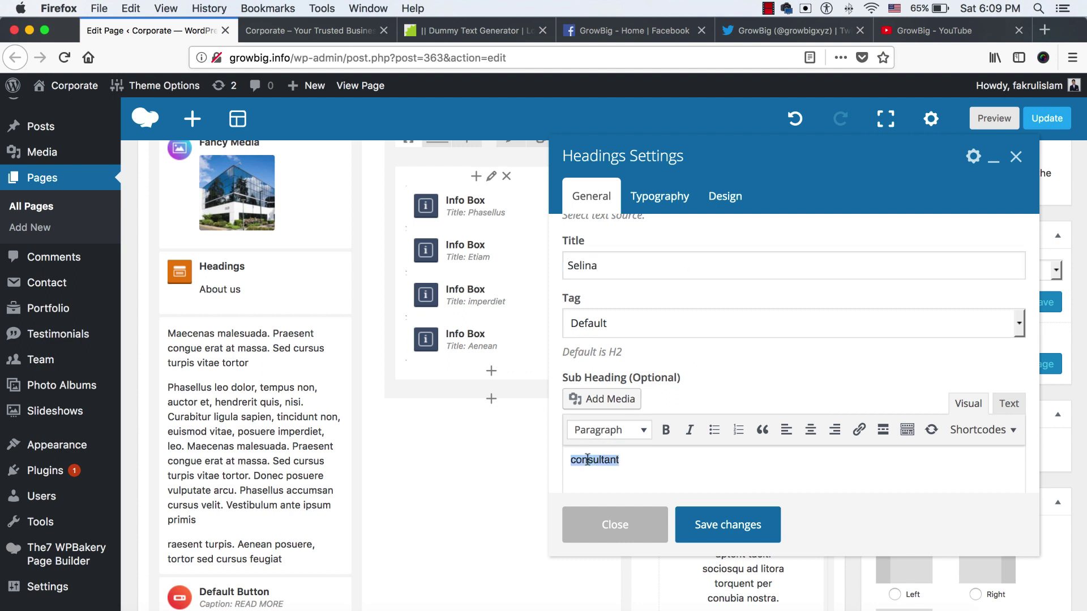
text(HR HEAD)
click(709, 525)
scroll(736, 498, down, 1)
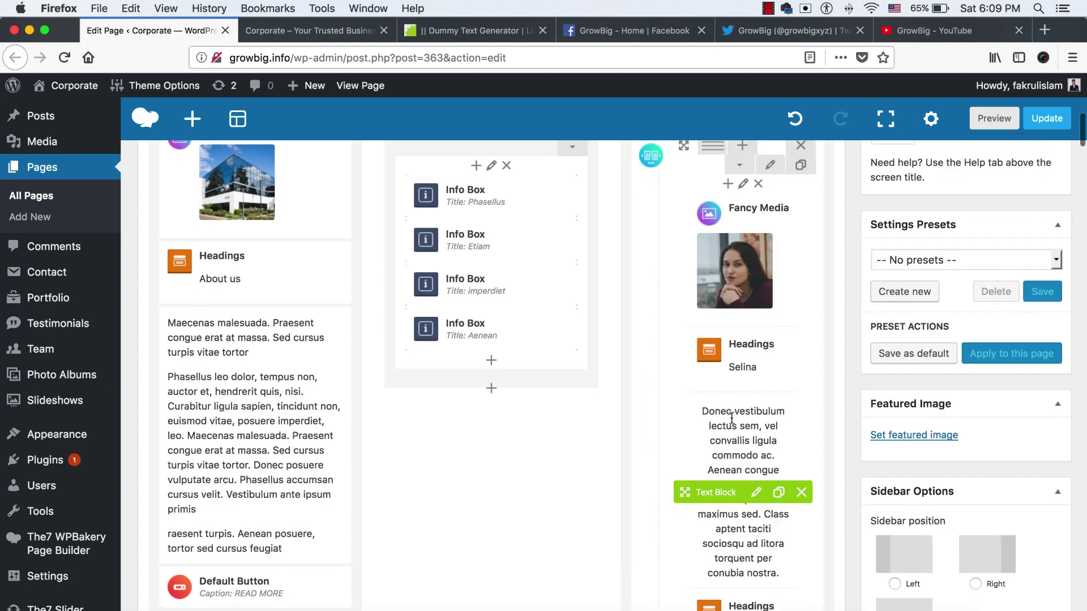
Replace the description text with the copied 'Etiam sit amet orci…' dummy paragraph
click(755, 491)
click(471, 31)
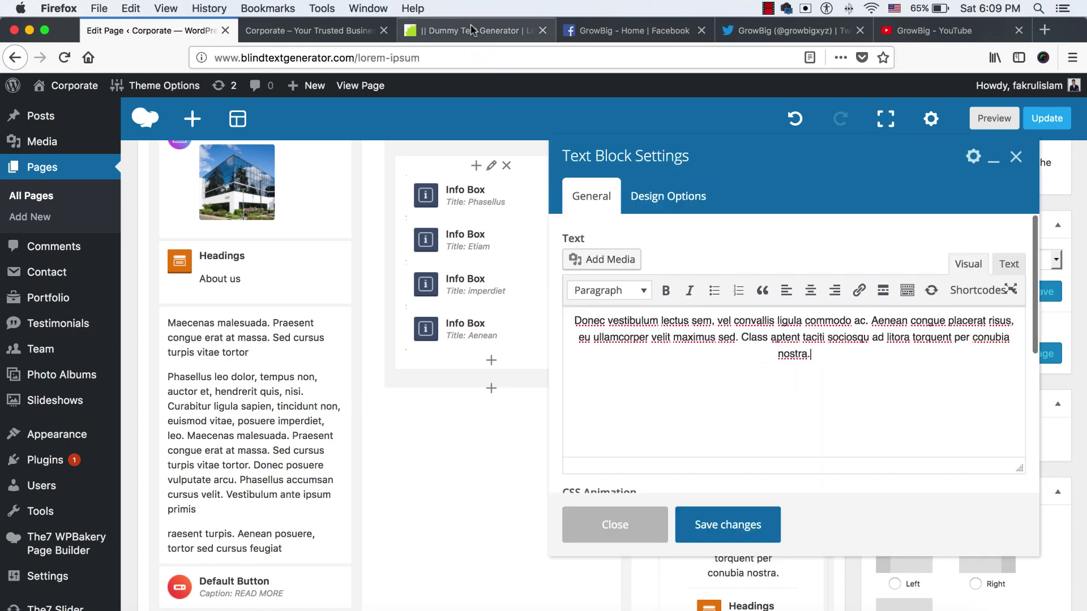
drag(480, 243, 588, 262)
key(super+c)
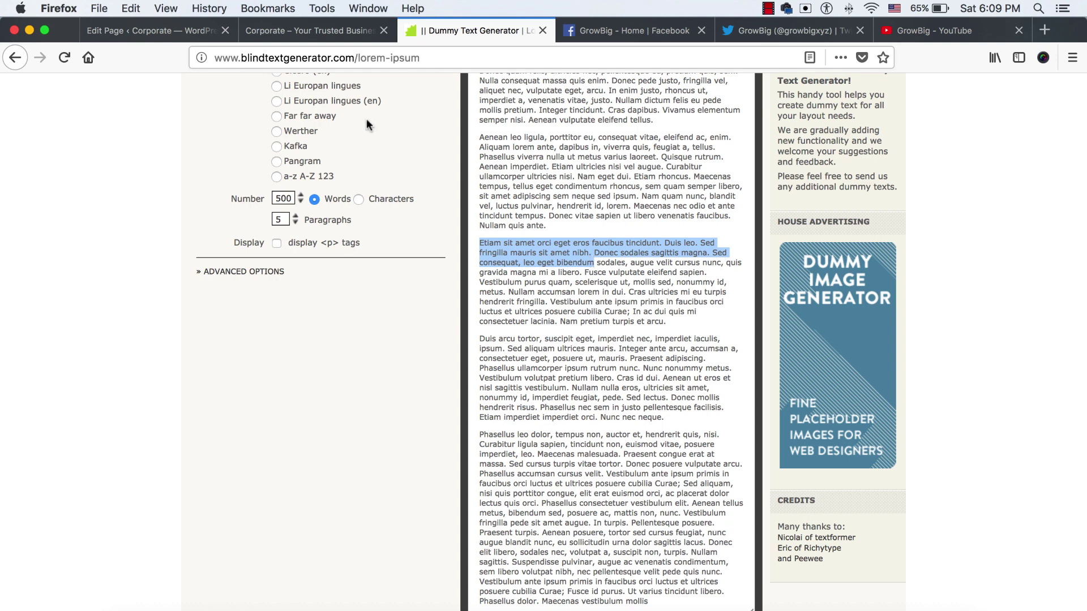
click(153, 31)
key(super+a)
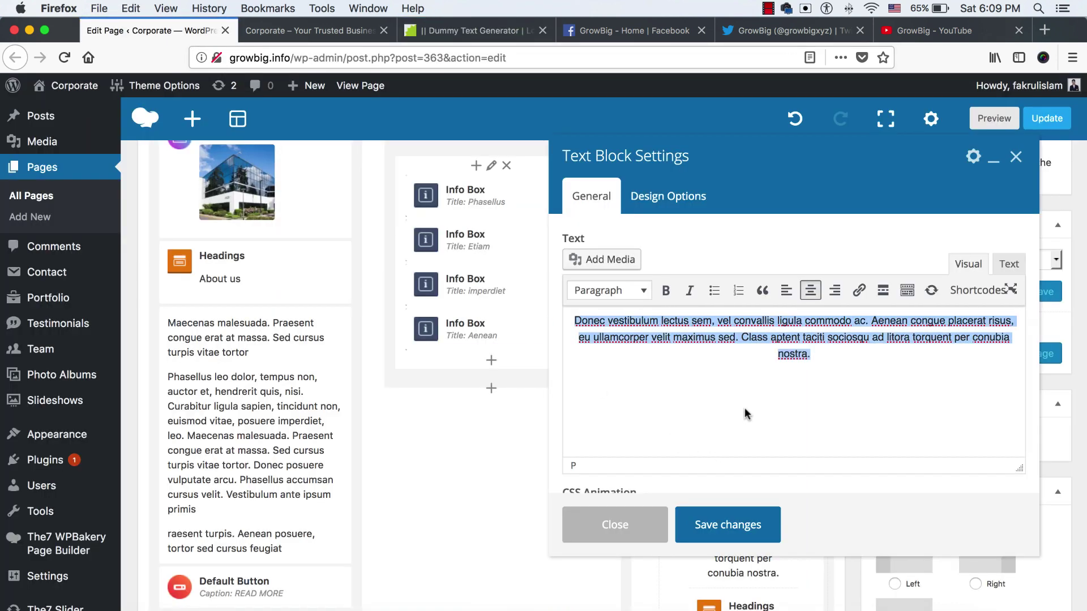
key(super+v)
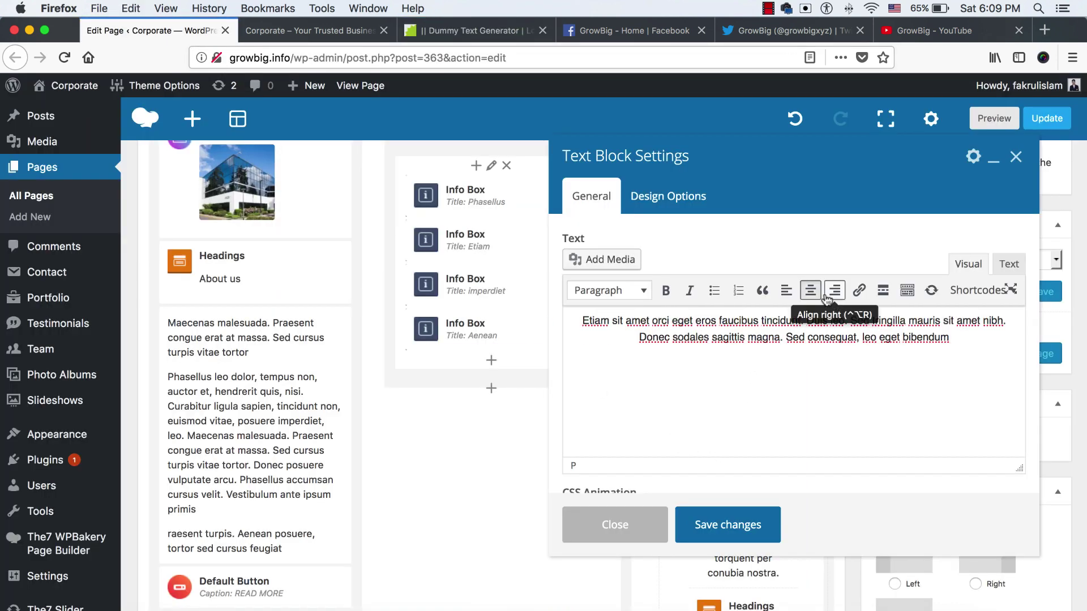
Centre-align the new paragraph and save the text block
key(super+a)
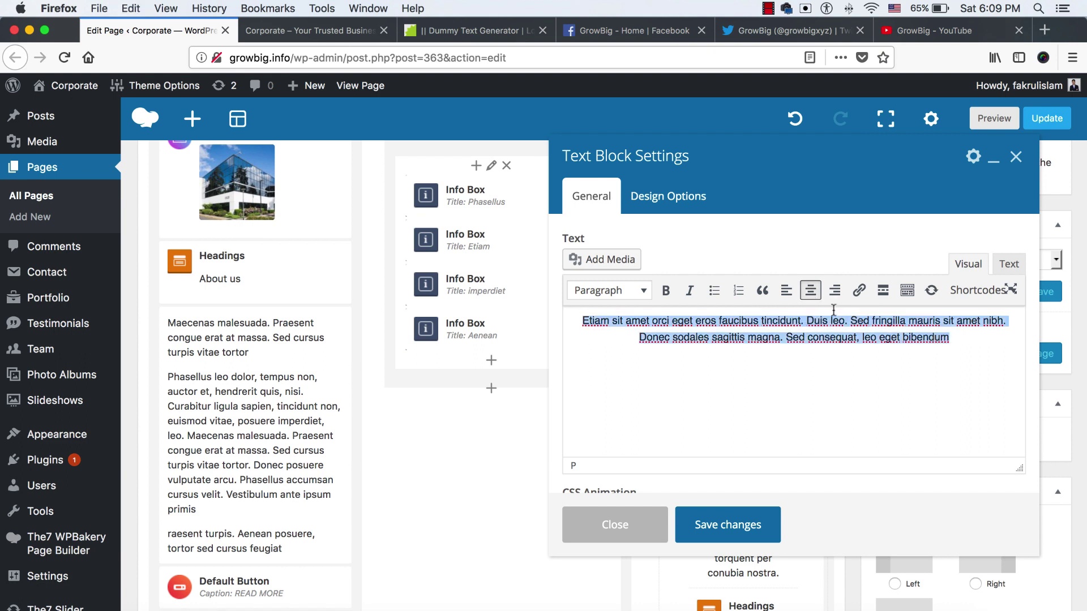
click(786, 290)
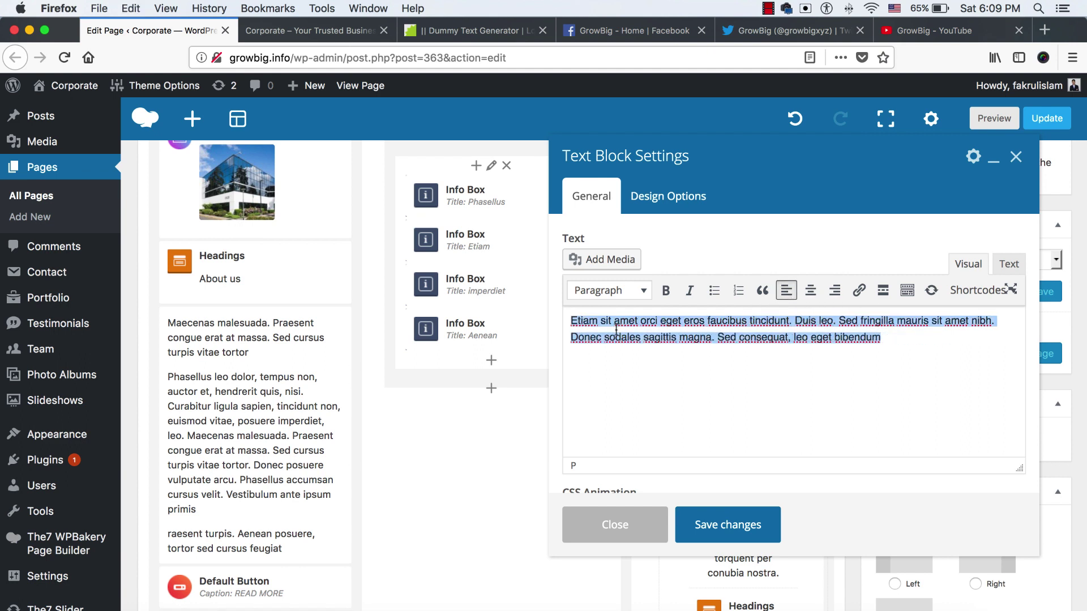
click(809, 291)
click(798, 363)
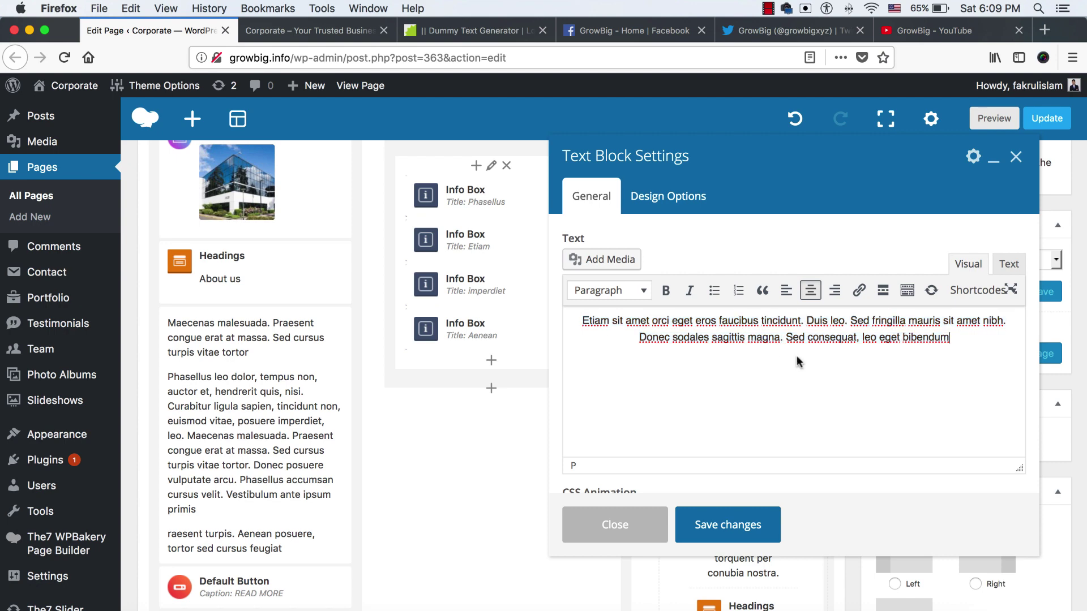
key(ctrl+Tab)
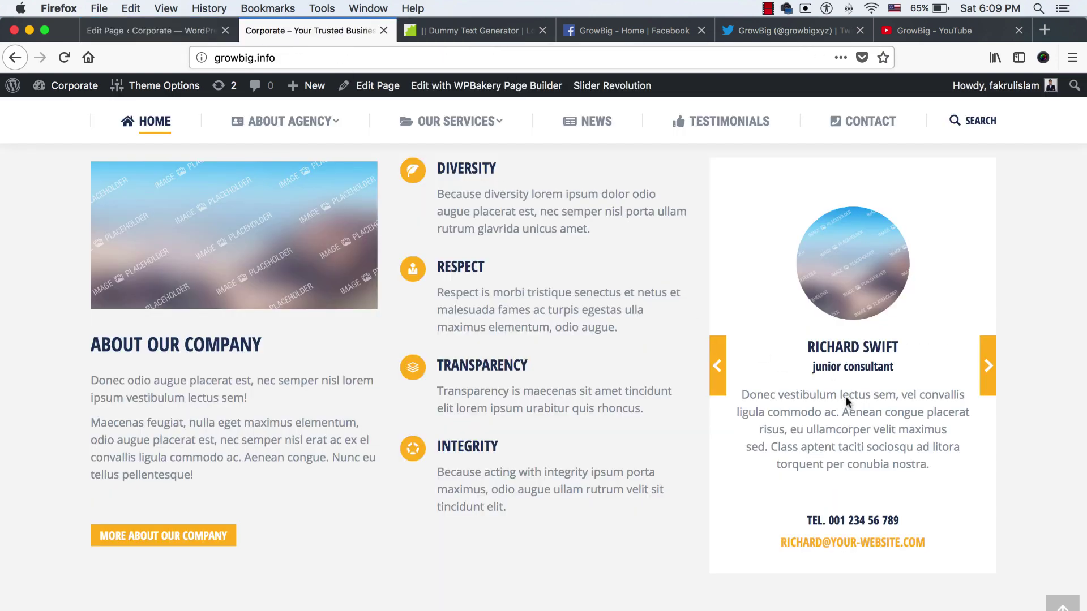
key(ctrl+shift+Tab)
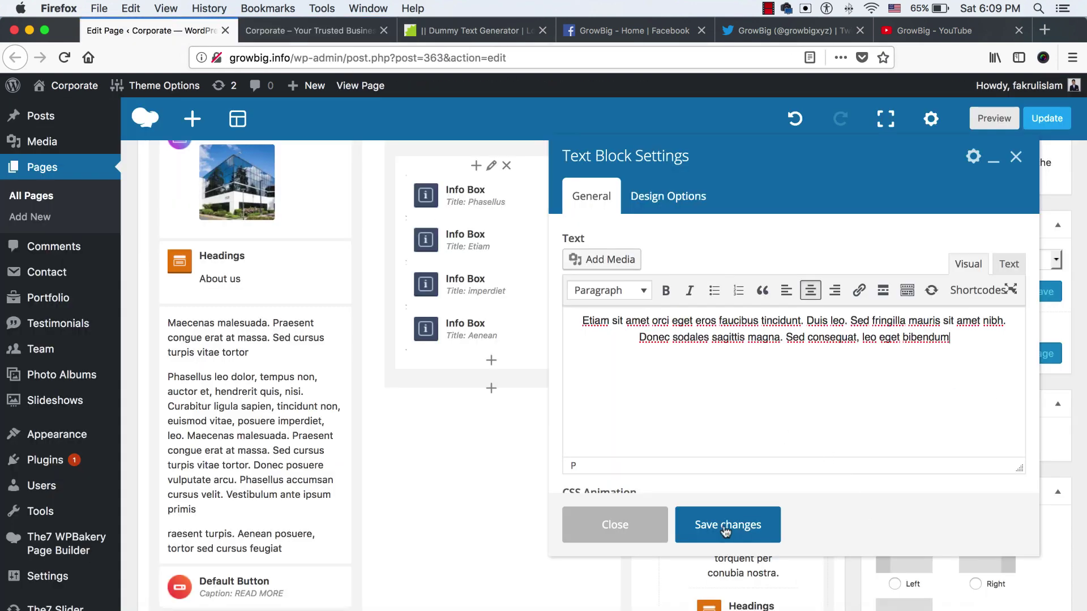
click(716, 532)
Replace the phone number heading with the member's new number
scroll(720, 496, down, 1)
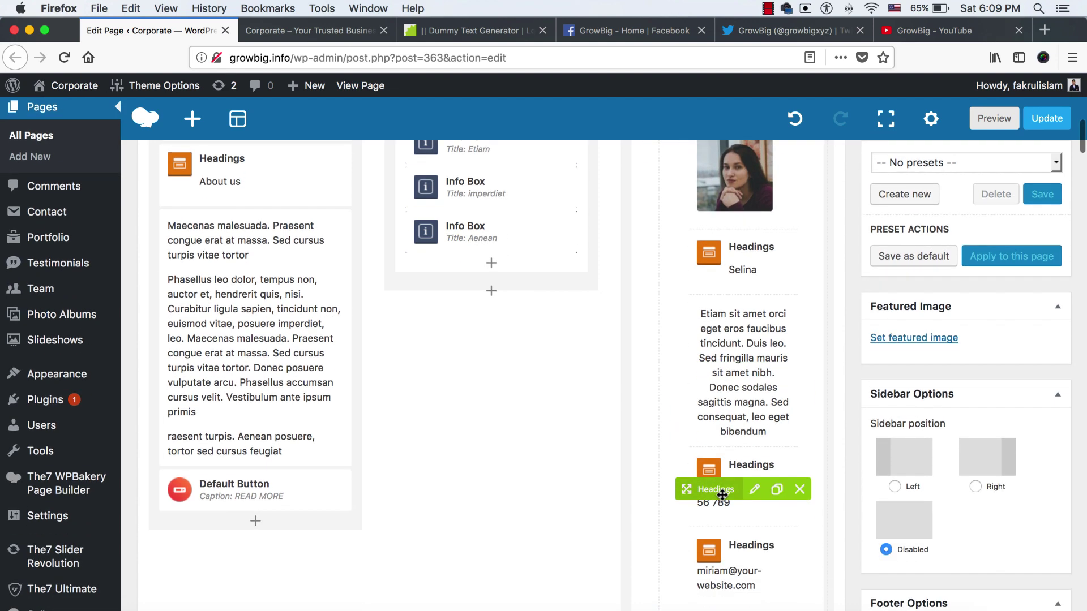
scroll(753, 487, down, 4)
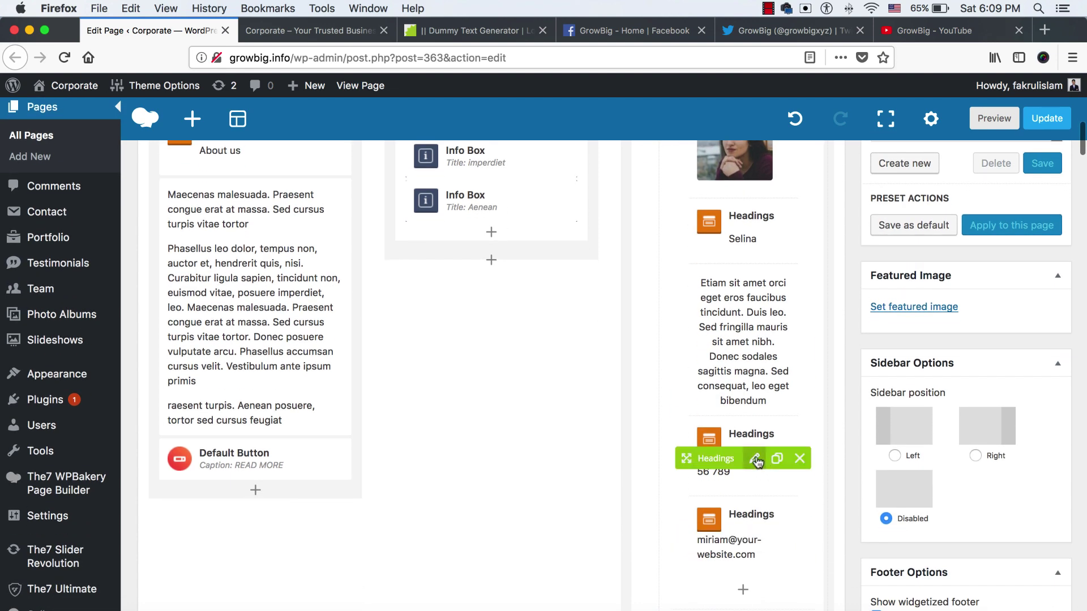
click(756, 460)
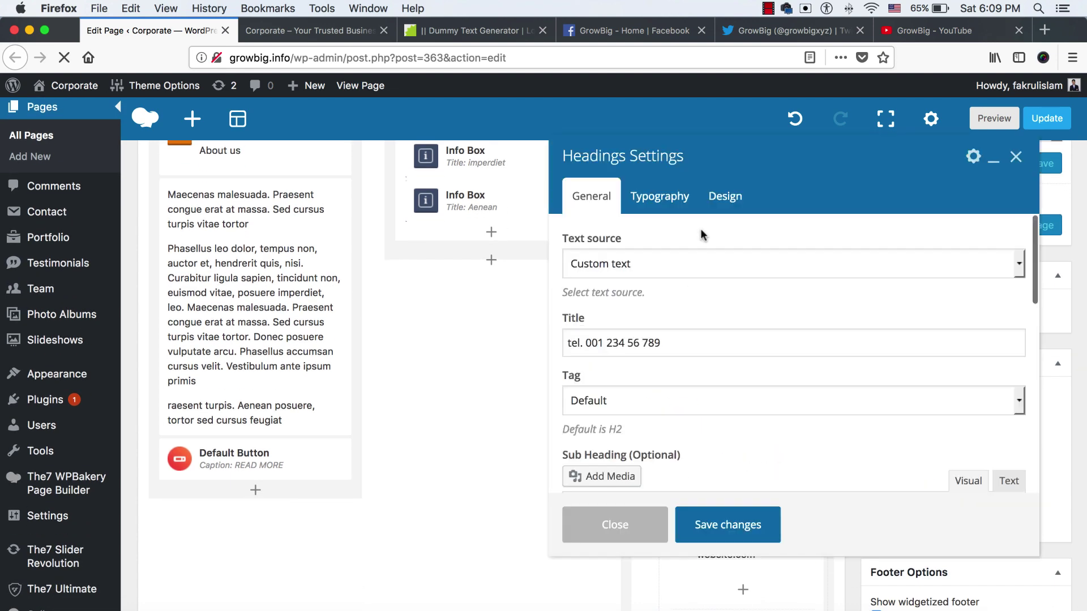
key(BackSpace)
key(BackSpace)
key(BackSpace)
key(BackSpace)
key(BackSpace)
key(BackSpace)
key(BackSpace)
key(BackSpace)
key(BackSpace)
key(BackSpace)
key(BackSpace)
key(BackSpace)
key(BackSpace)
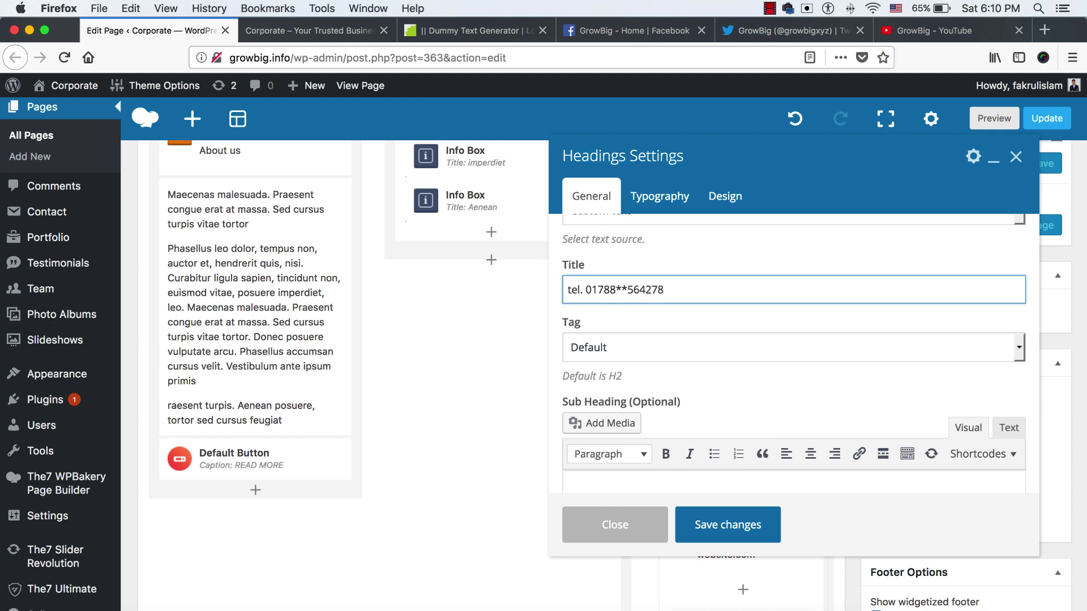
click(707, 526)
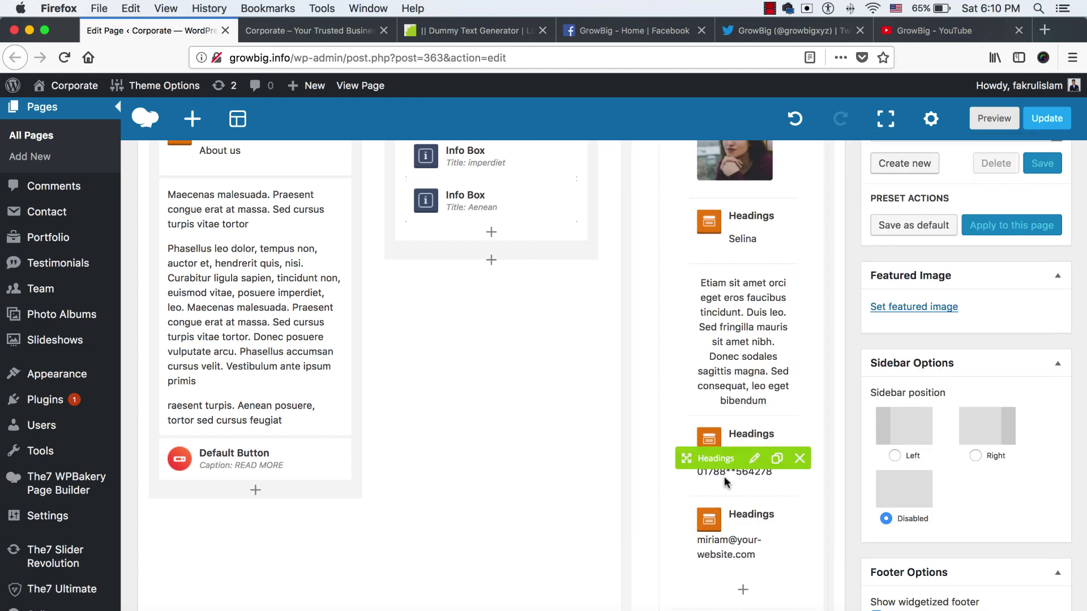
Replace the e-mail heading with the member's new e-mail address
scroll(730, 512, down, 1)
click(752, 516)
double_click(581, 289)
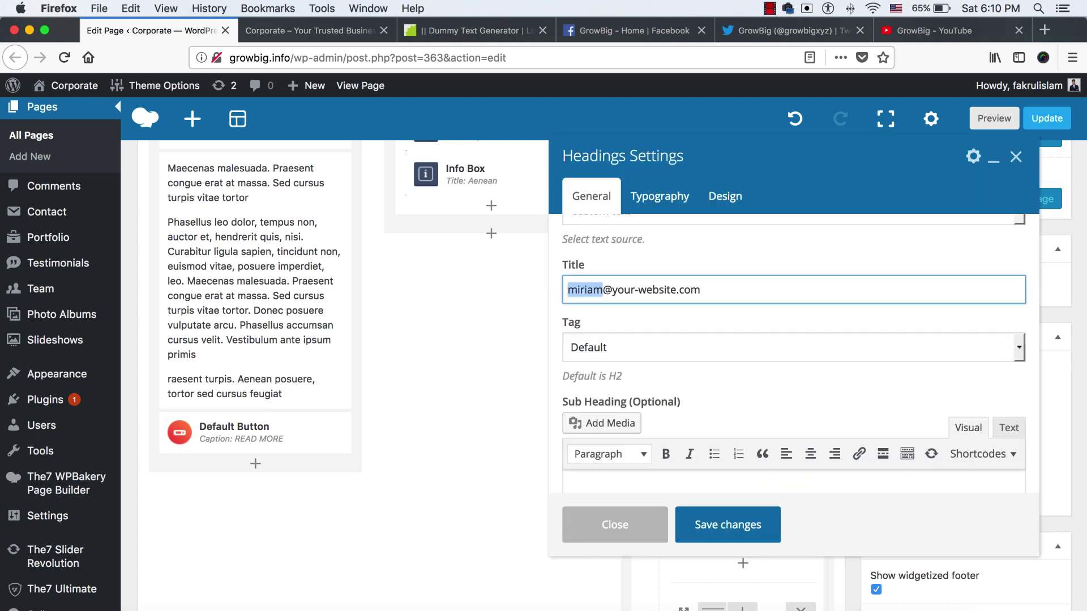
text(selina)
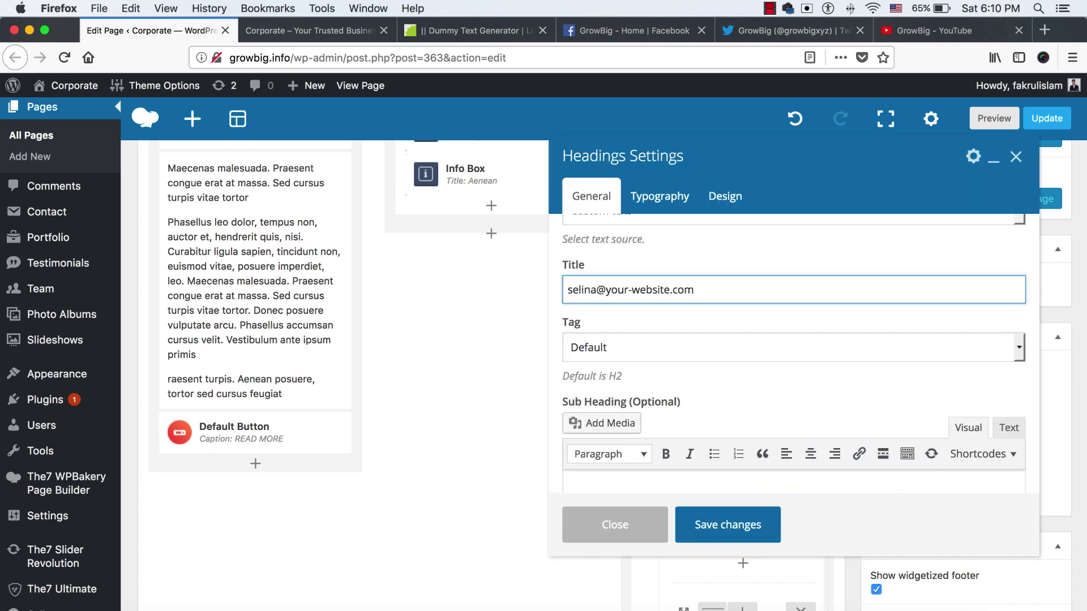
key(Right)
key(shift+End)
text(gro)
click(713, 546)
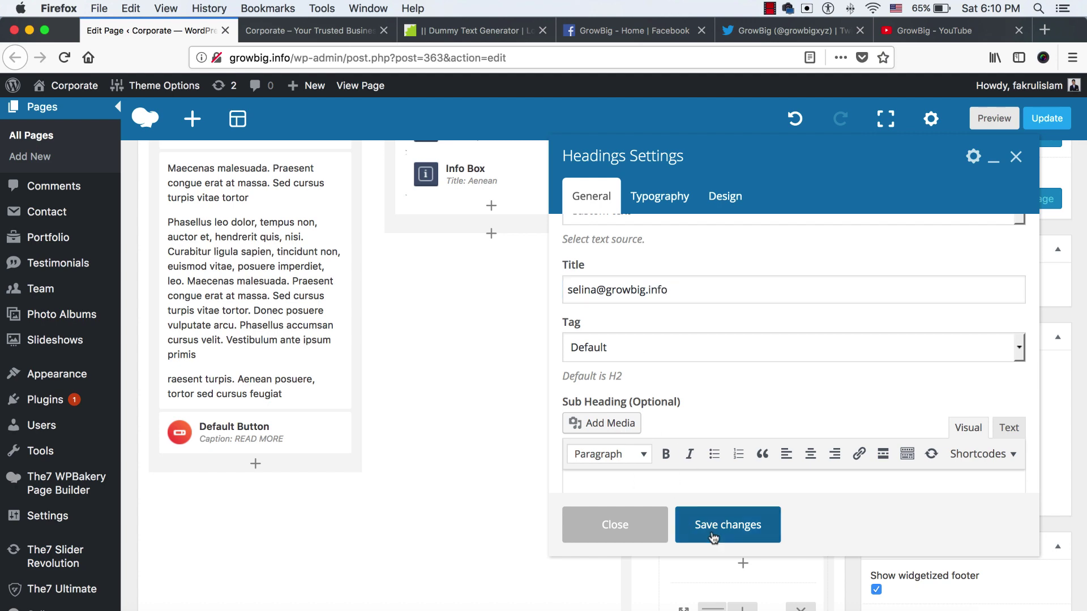
scroll(736, 396, down, 1)
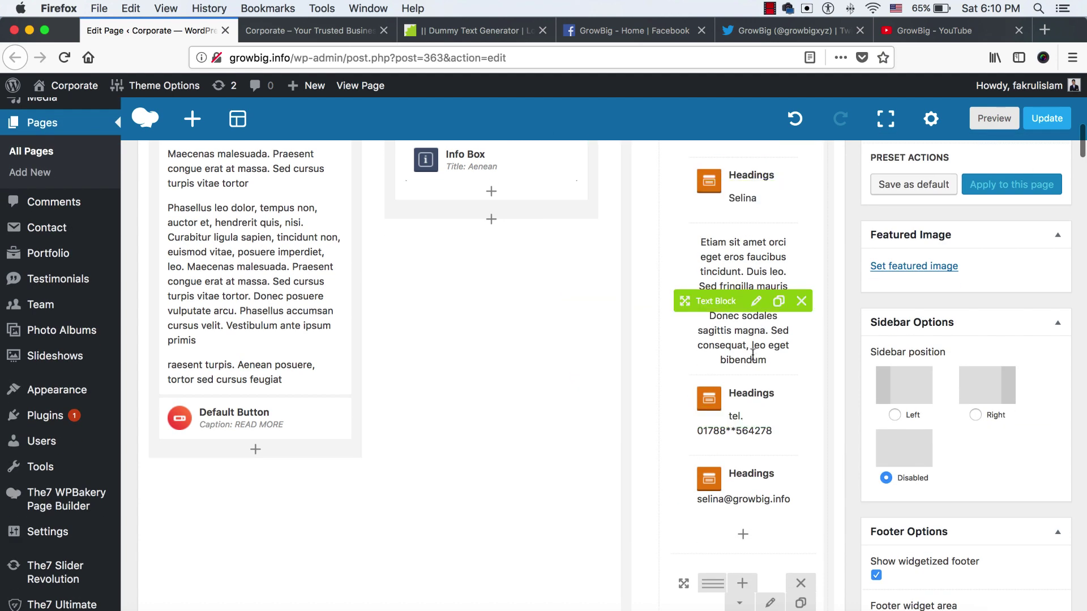
scroll(752, 355, down, 7)
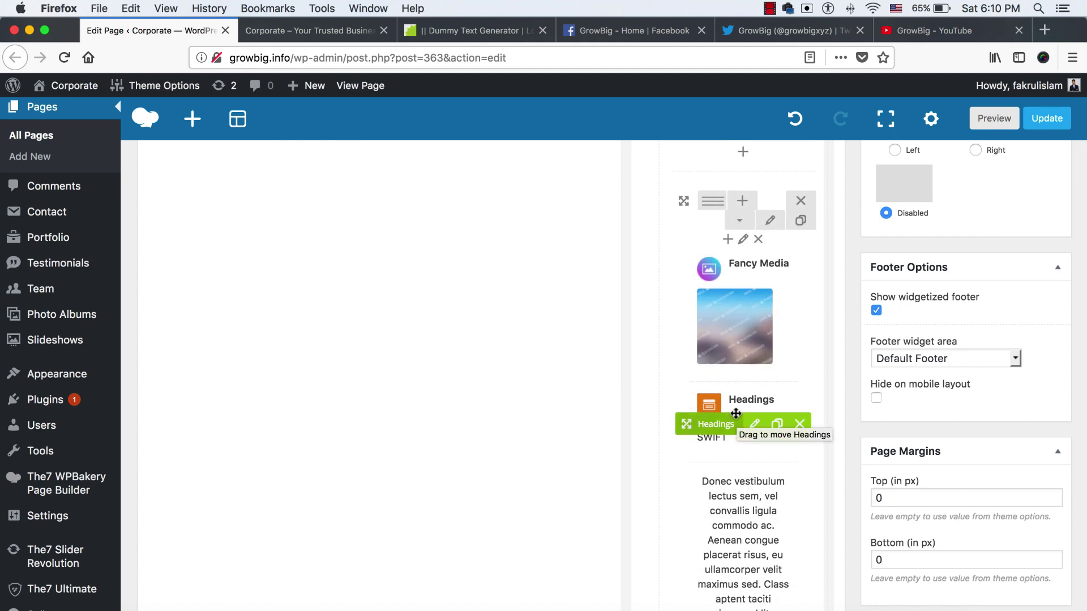
scroll(736, 415, down, 7)
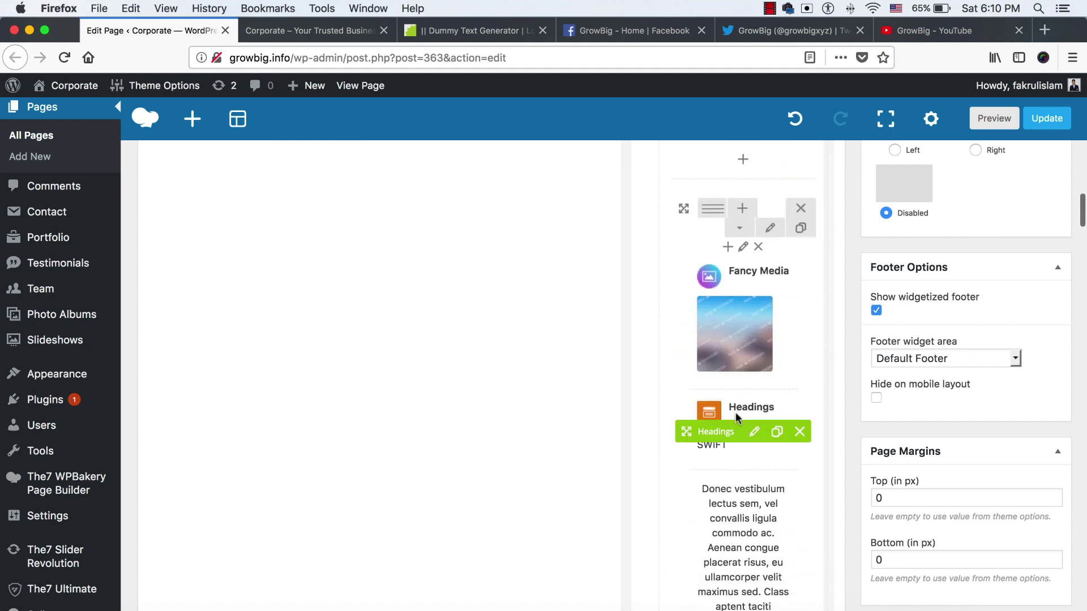
Publish the updated Corporate page
scroll(743, 408, down, 1)
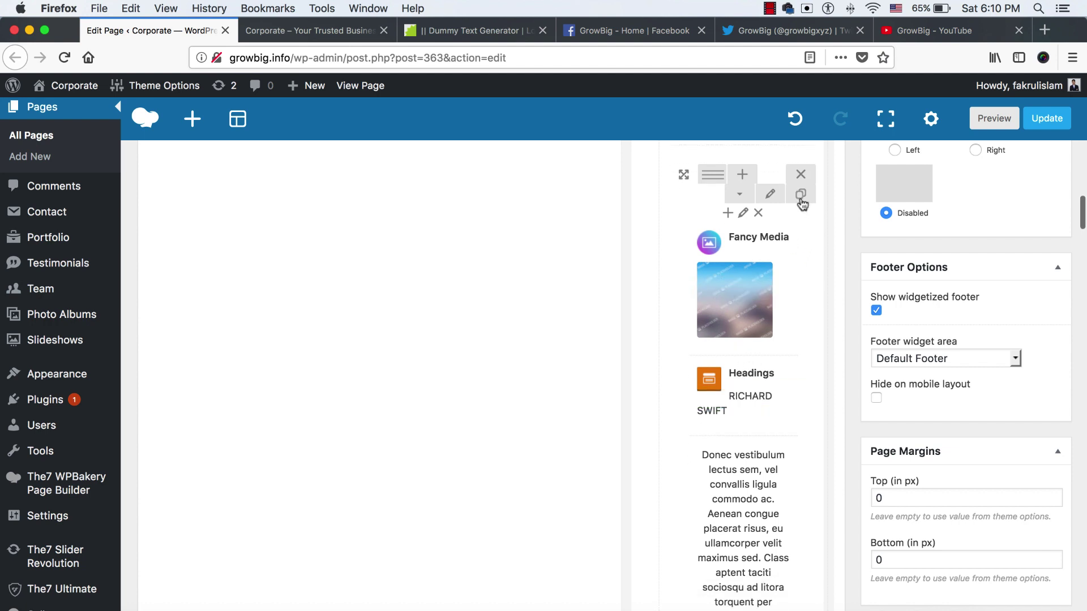
scroll(741, 377, down, 5)
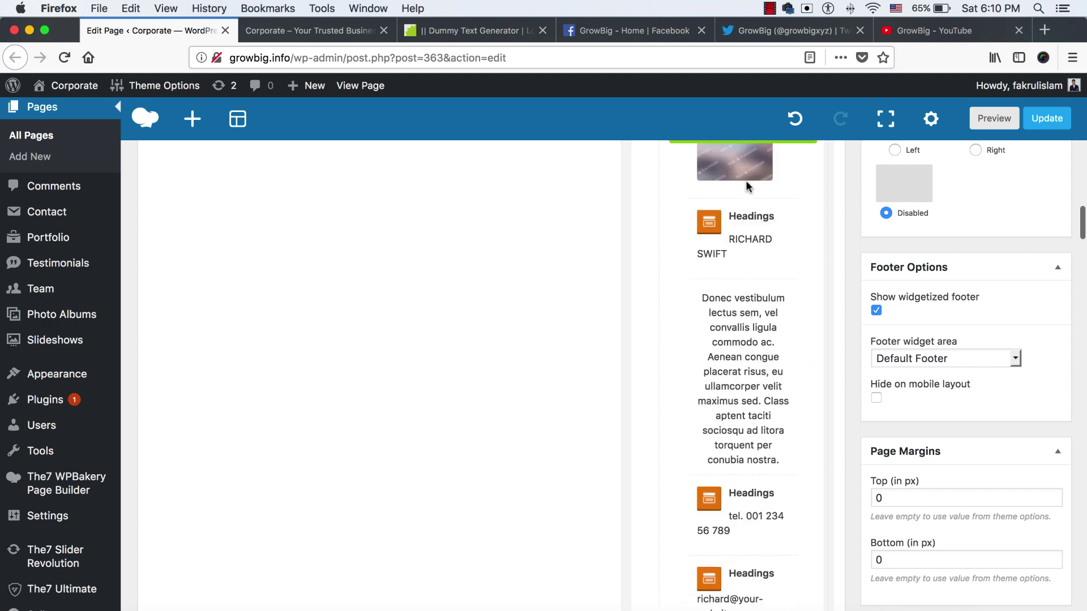
scroll(737, 386, down, 6)
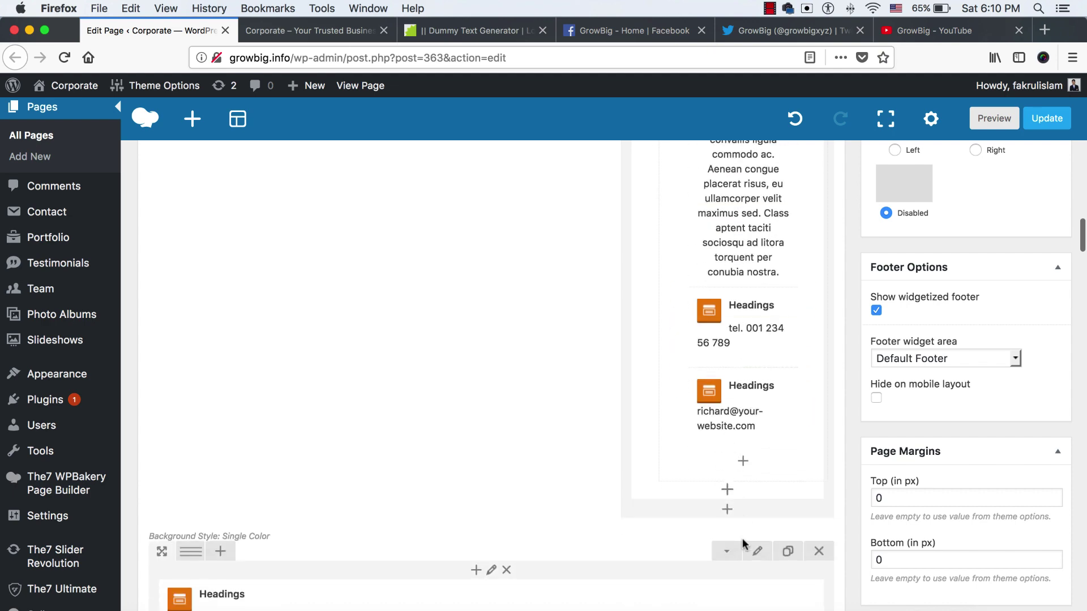
scroll(755, 498, up, 5)
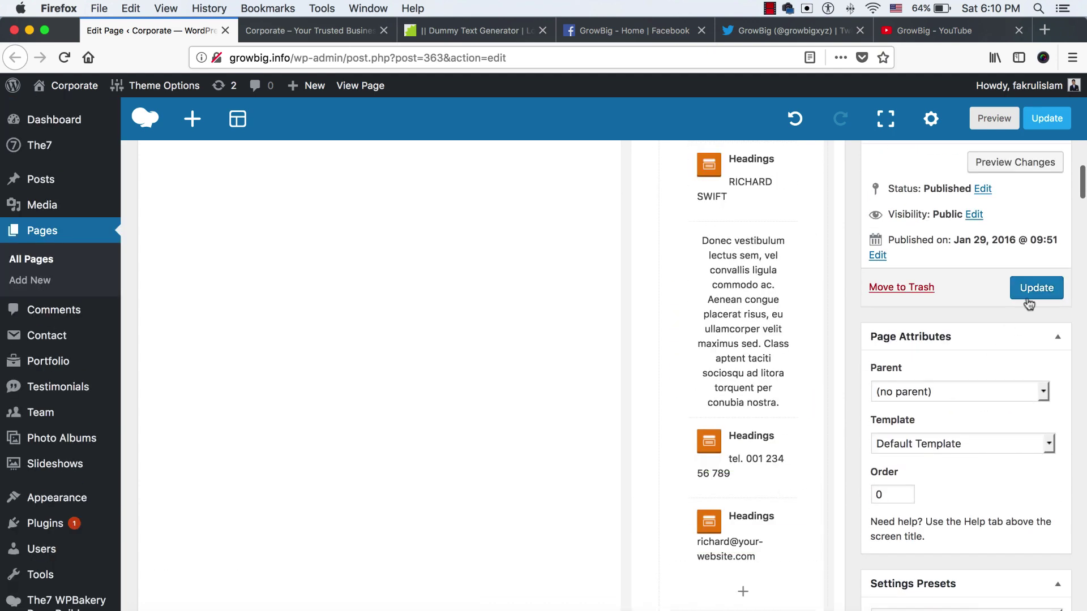
click(1028, 290)
scroll(588, 309, down, 2)
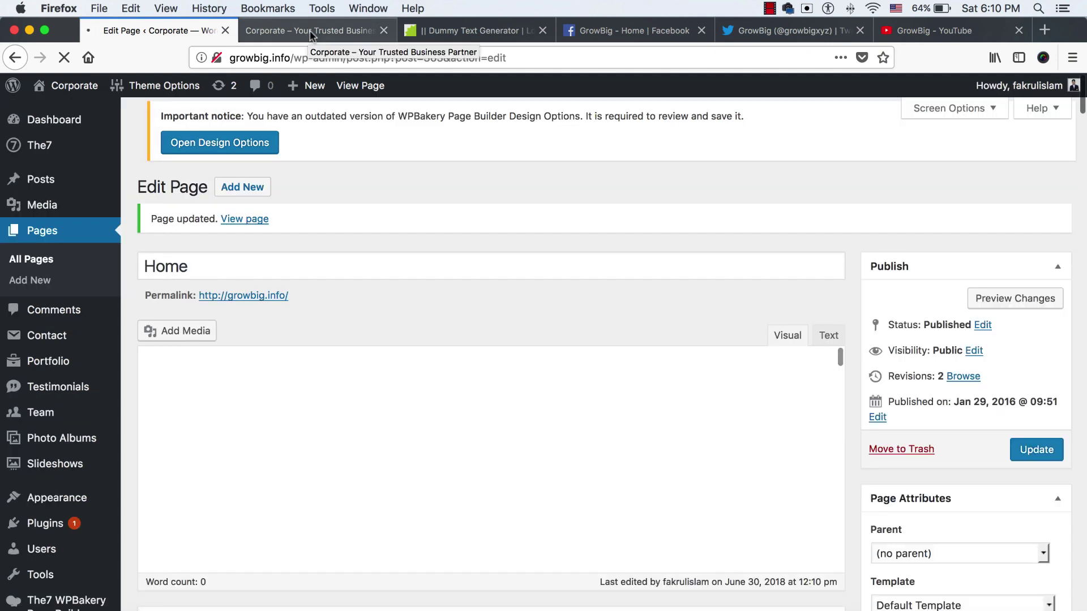
Reload the live homepage, check the updated team carousel cards, then return to the editor
click(310, 30)
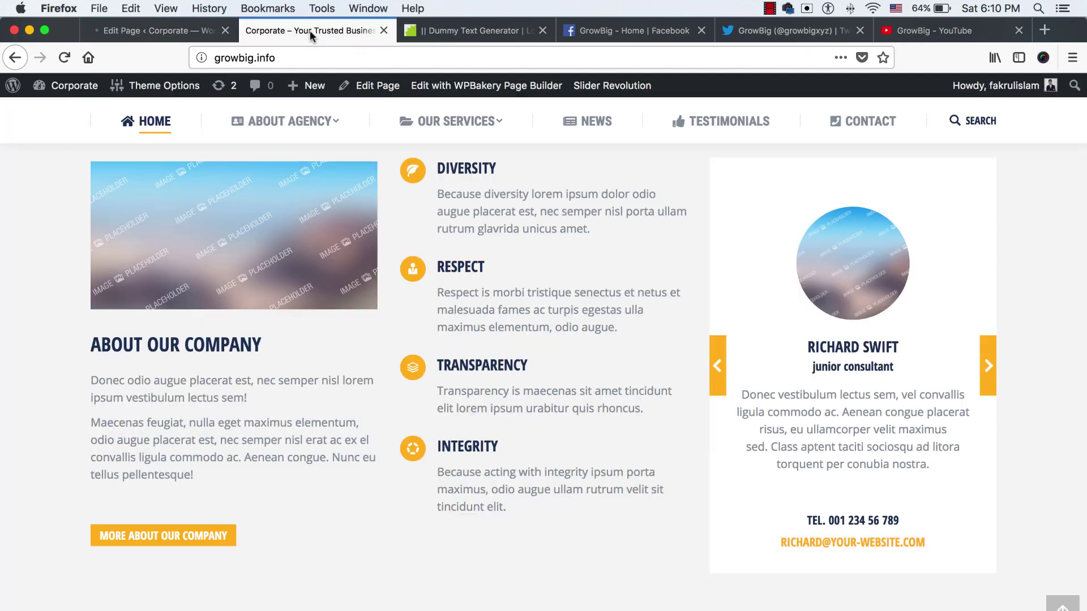
right_click(310, 35)
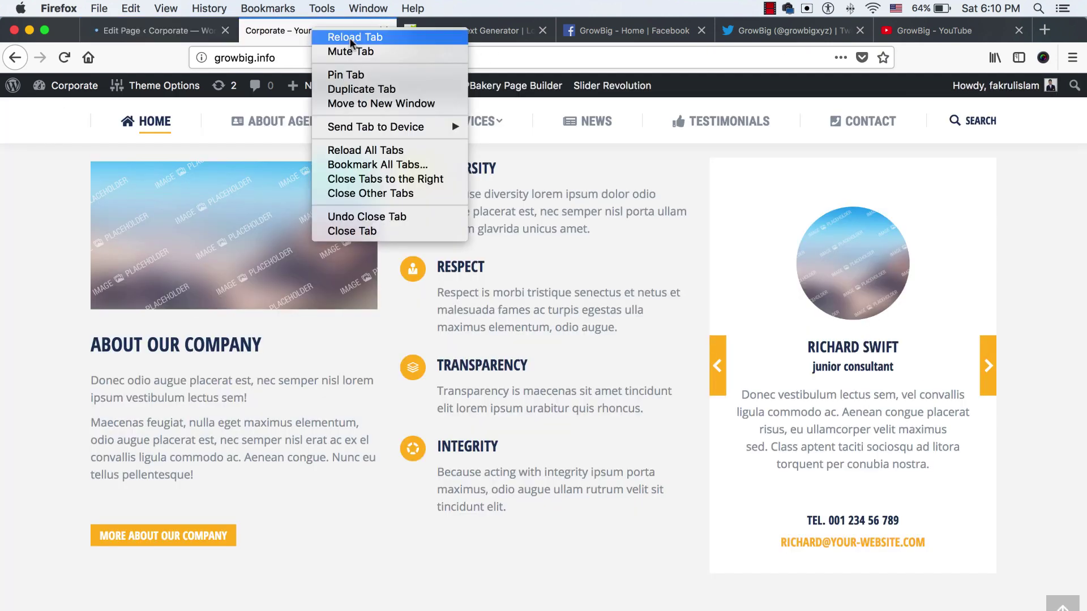
click(352, 37)
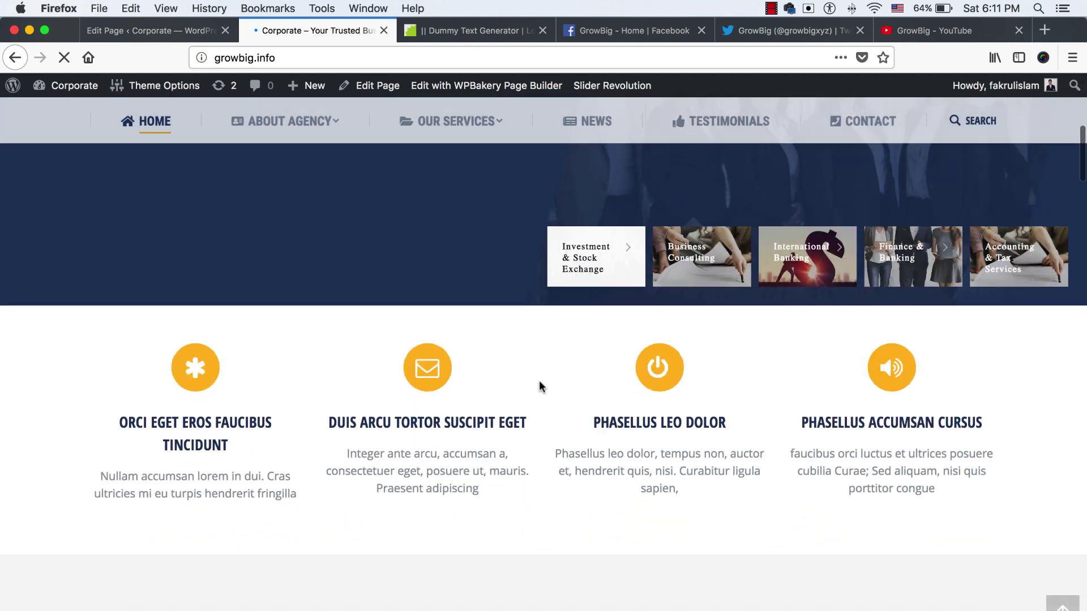
scroll(539, 388, down, 10)
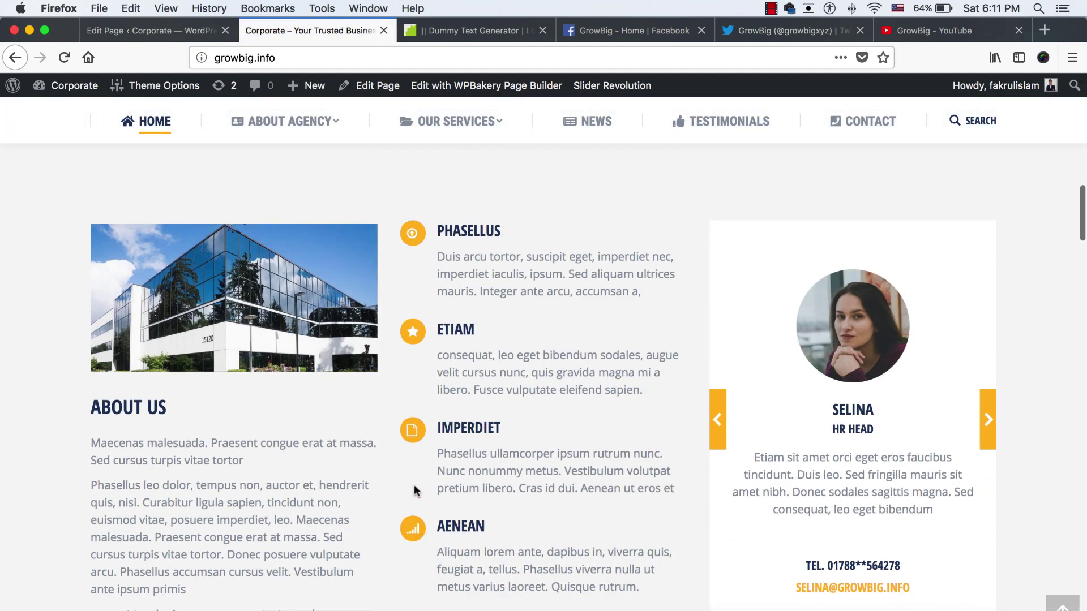
scroll(445, 271, down, 1)
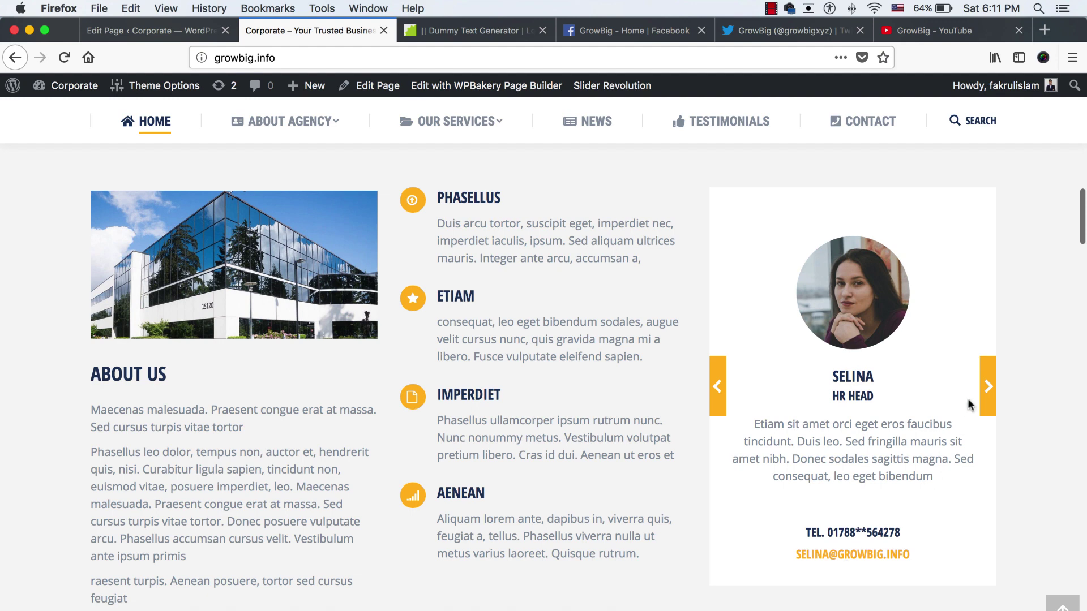
click(988, 387)
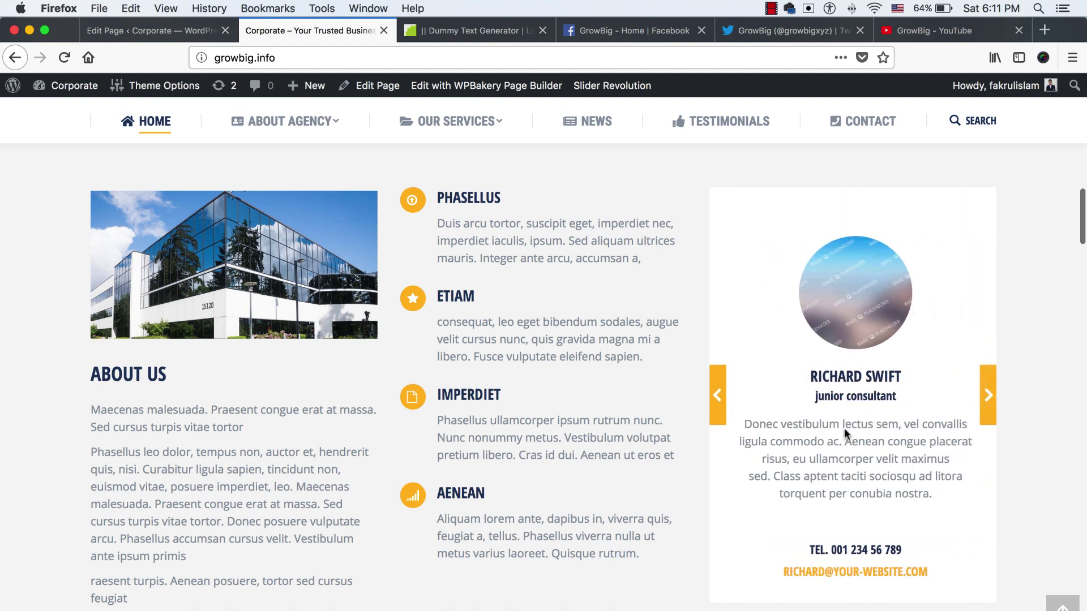
click(718, 395)
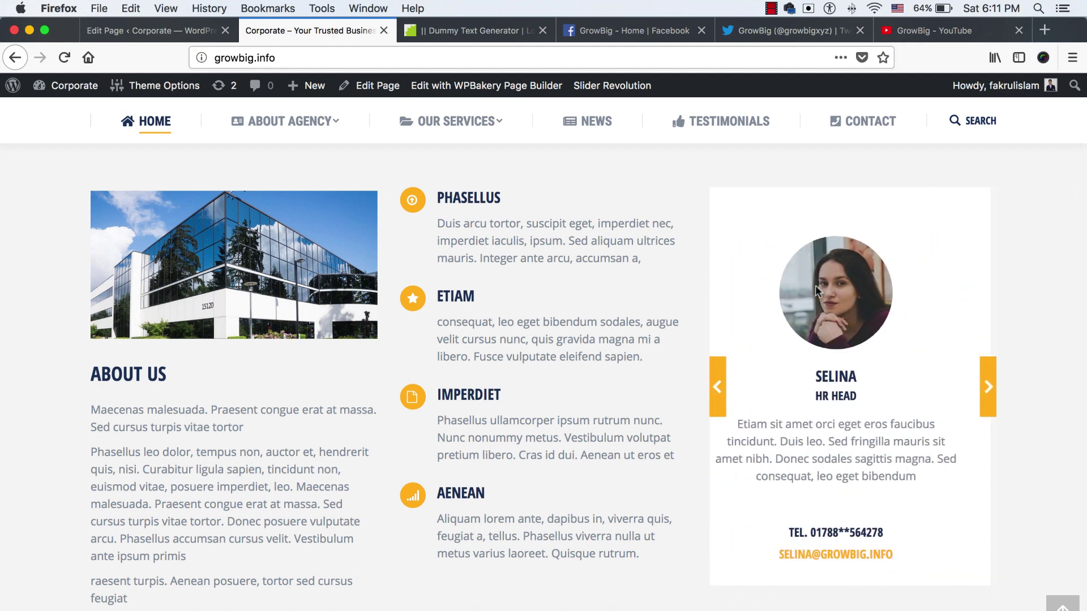
scroll(483, 344, down, 10)
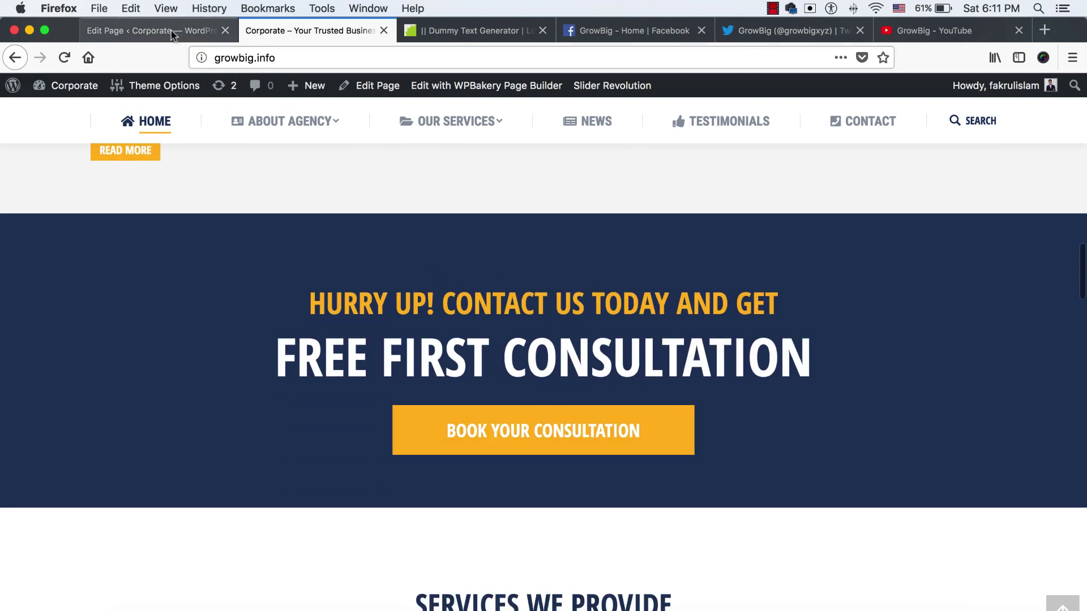
click(147, 31)
scroll(485, 381, down, 1)
scroll(485, 380, down, 15)
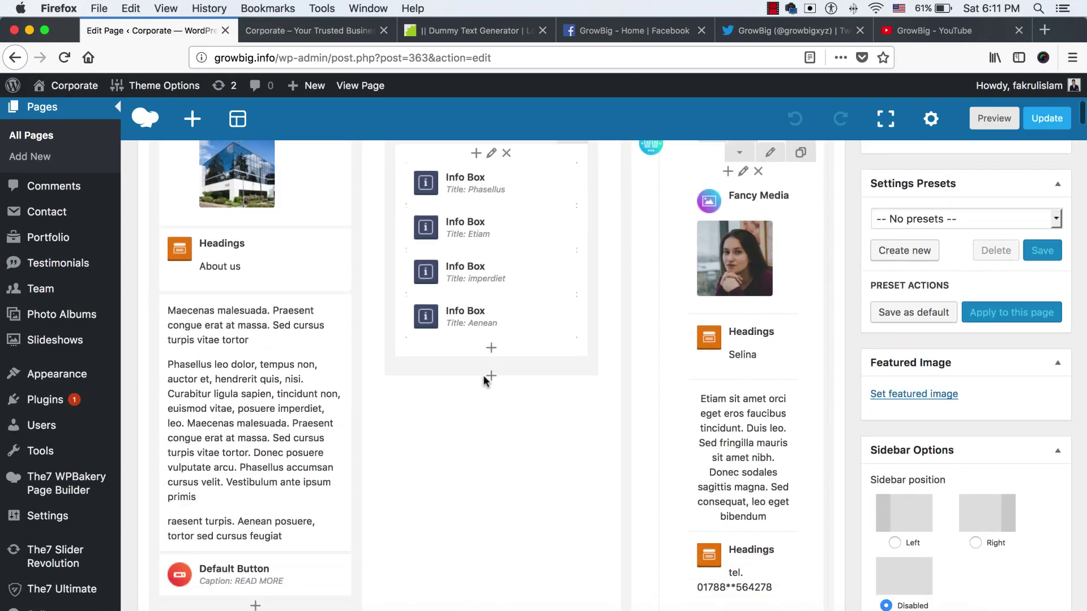
Set the banner heading title to 'Etiam sit amet orci eget eros'
scroll(484, 381, down, 10)
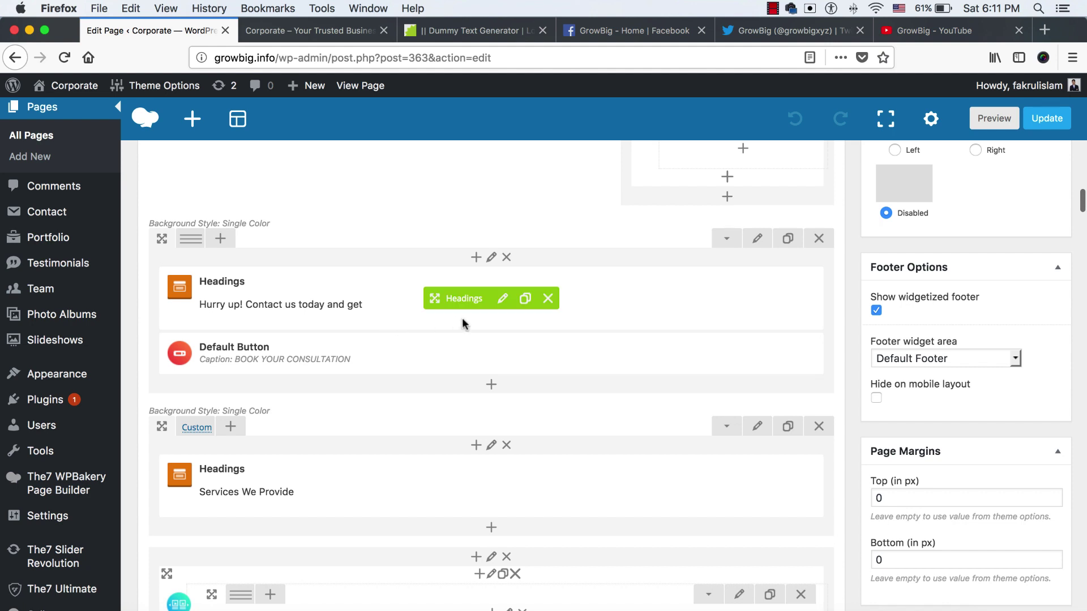
click(503, 300)
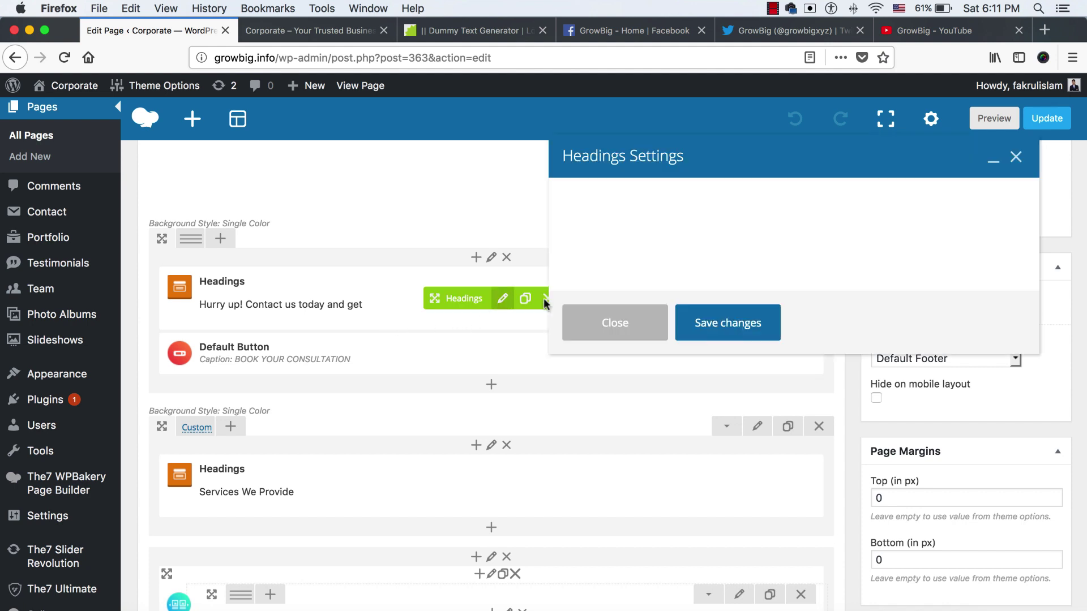
scroll(677, 283, down, 2)
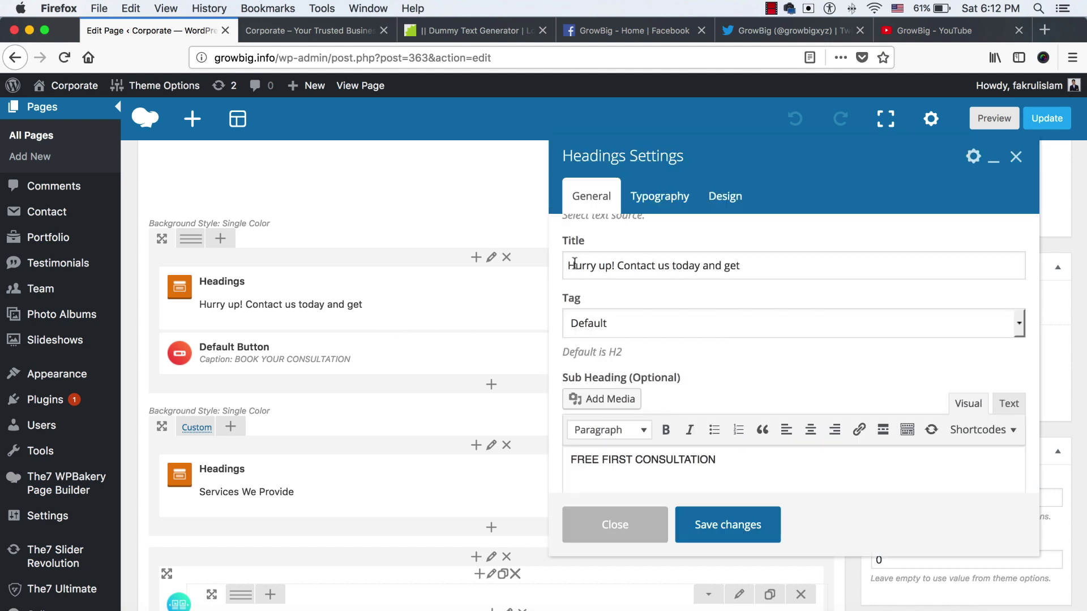
key(super+3)
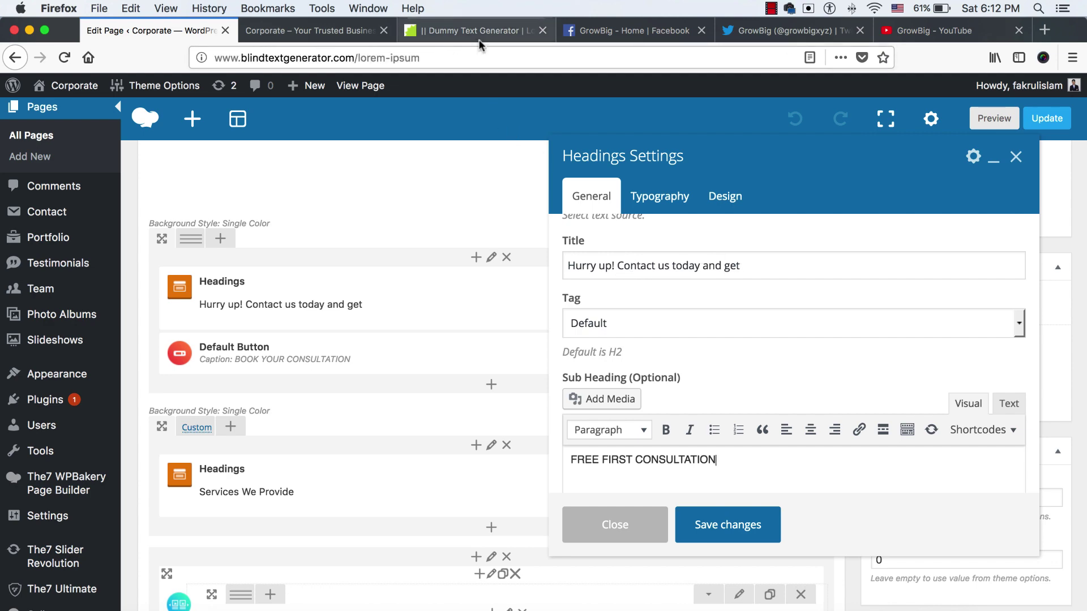
click(505, 251)
drag(478, 243, 587, 240)
click(150, 31)
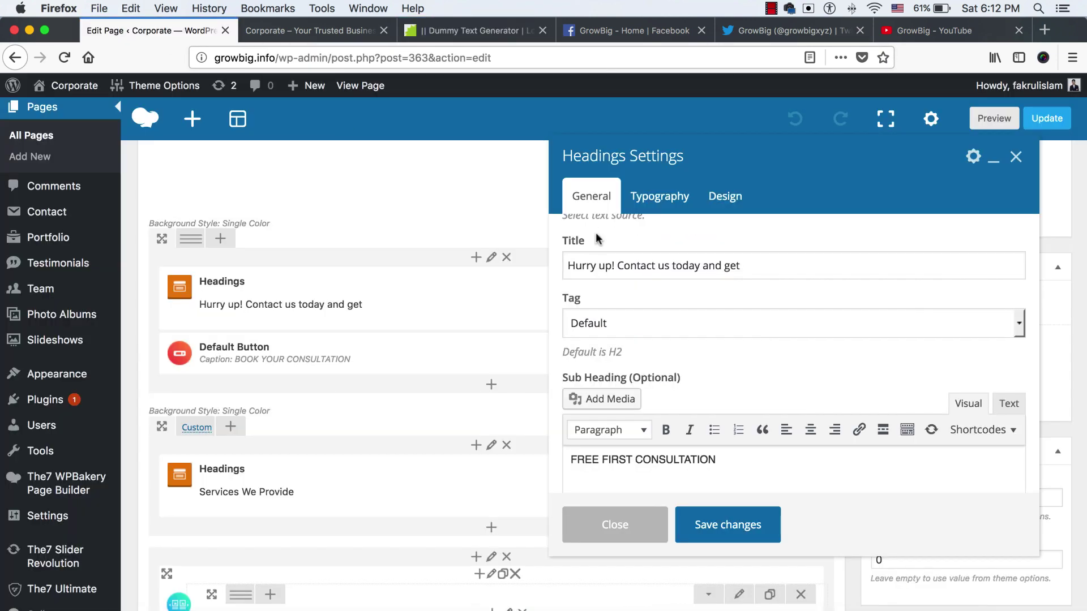
triple_click(700, 262)
text(Etiam sit amet orci eget eros)
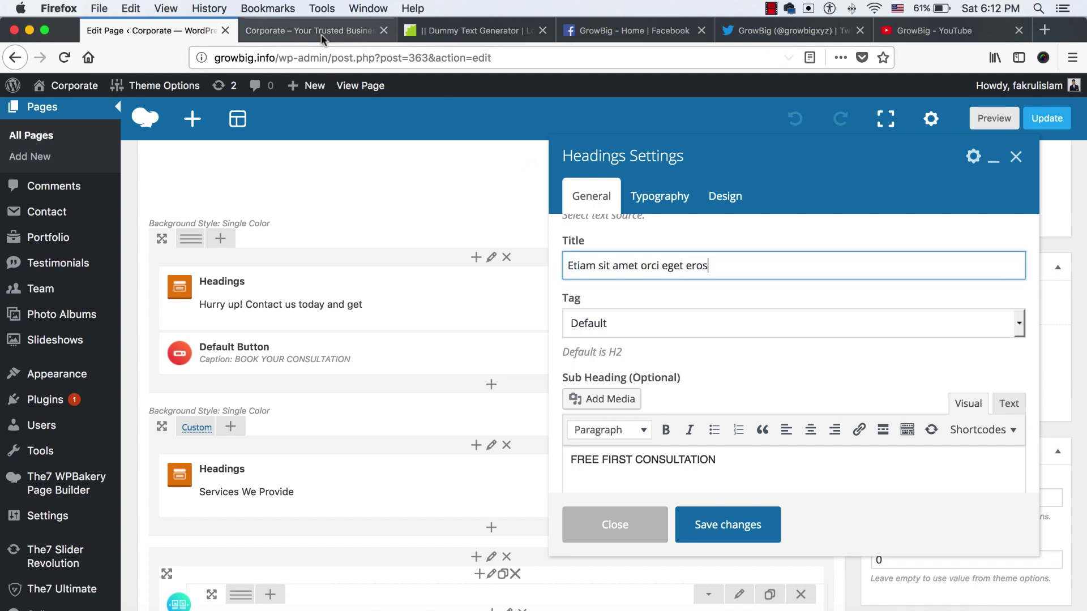
Replace the FREE FIRST CONSULTATION subheading with 'Fusce vulputate eleifend' and save
click(323, 32)
click(475, 31)
click(554, 324)
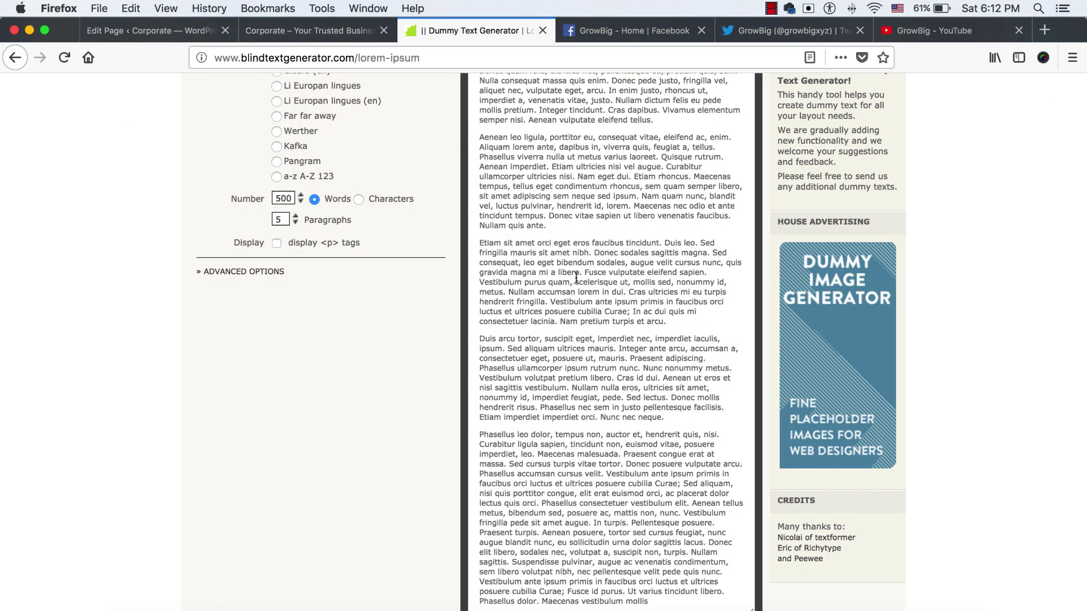
drag(586, 272, 523, 282)
key(super+c)
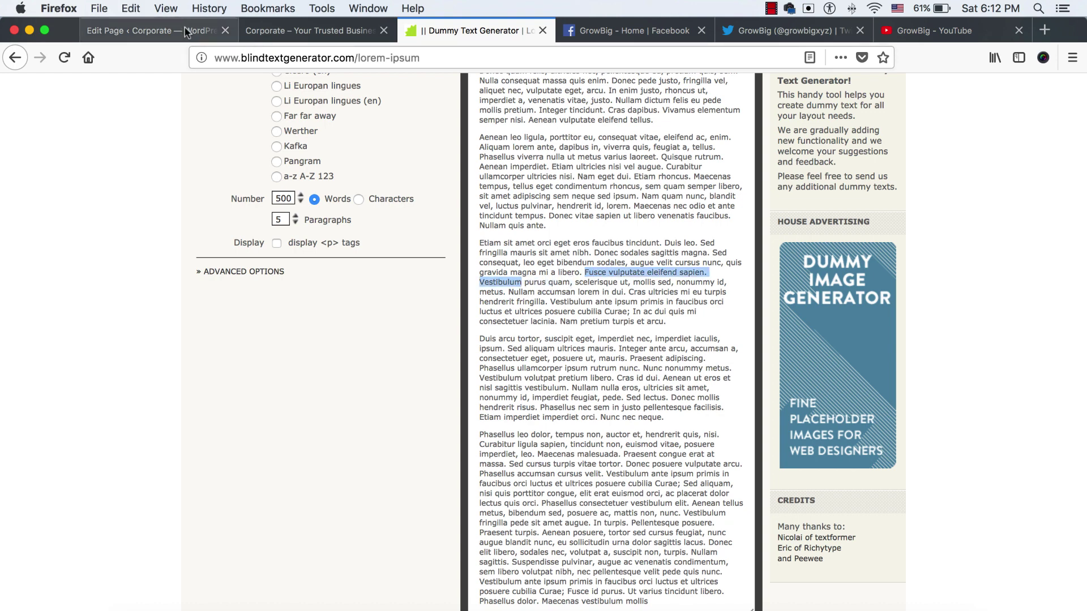
key(super+1)
triple_click(722, 460)
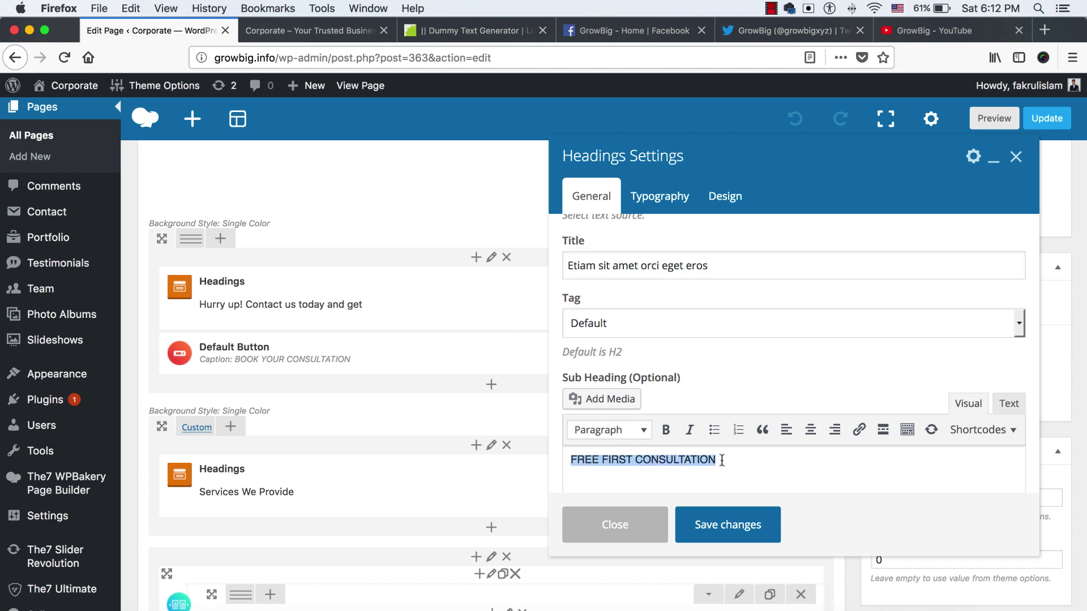
key(super+v)
drag(689, 460, 805, 460)
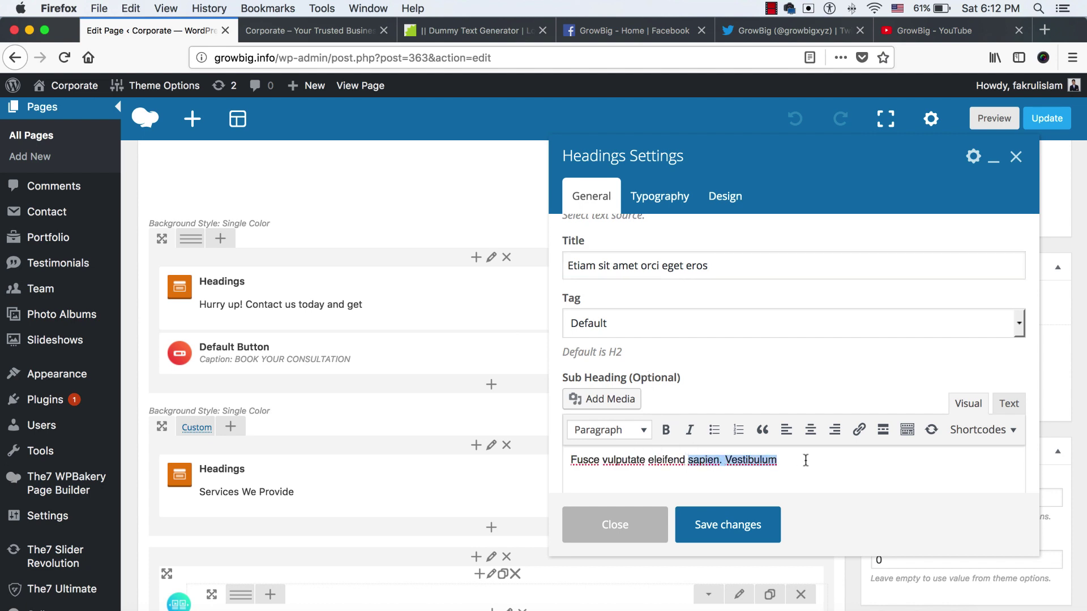
key(BackSpace)
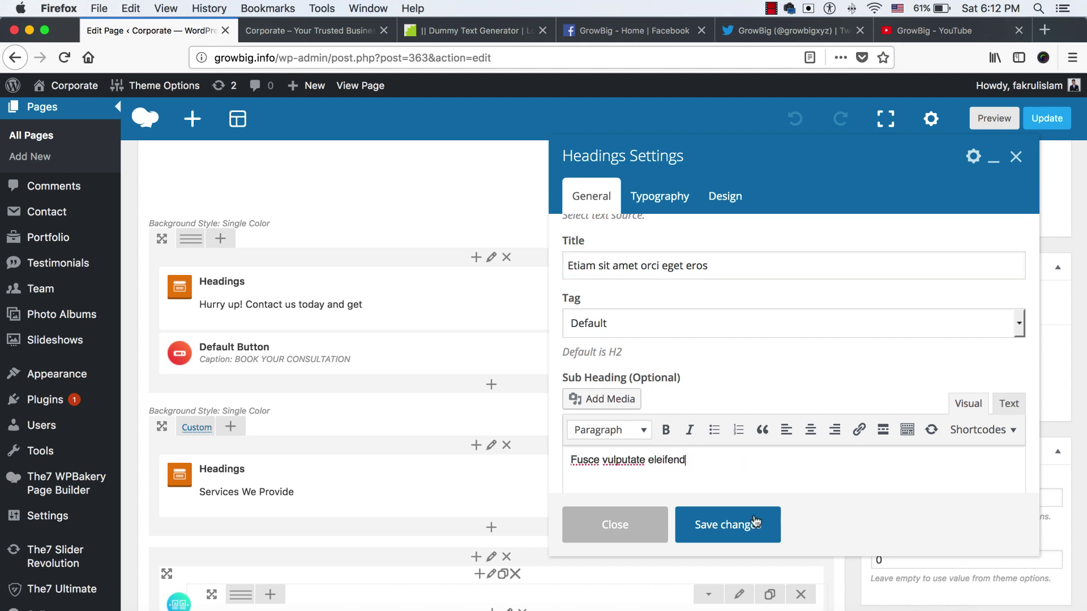
click(747, 528)
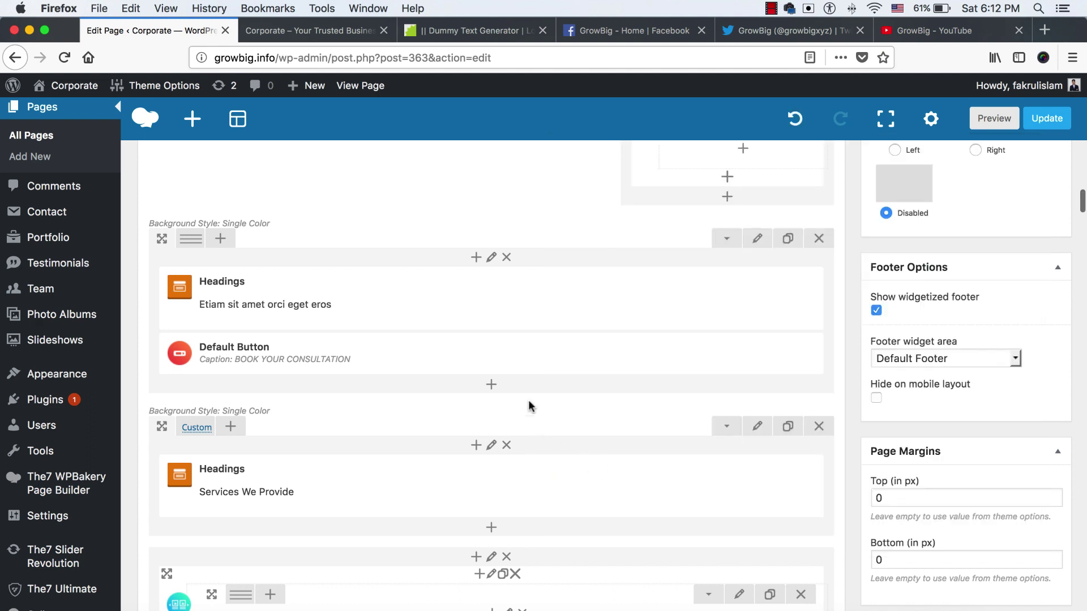
click(317, 30)
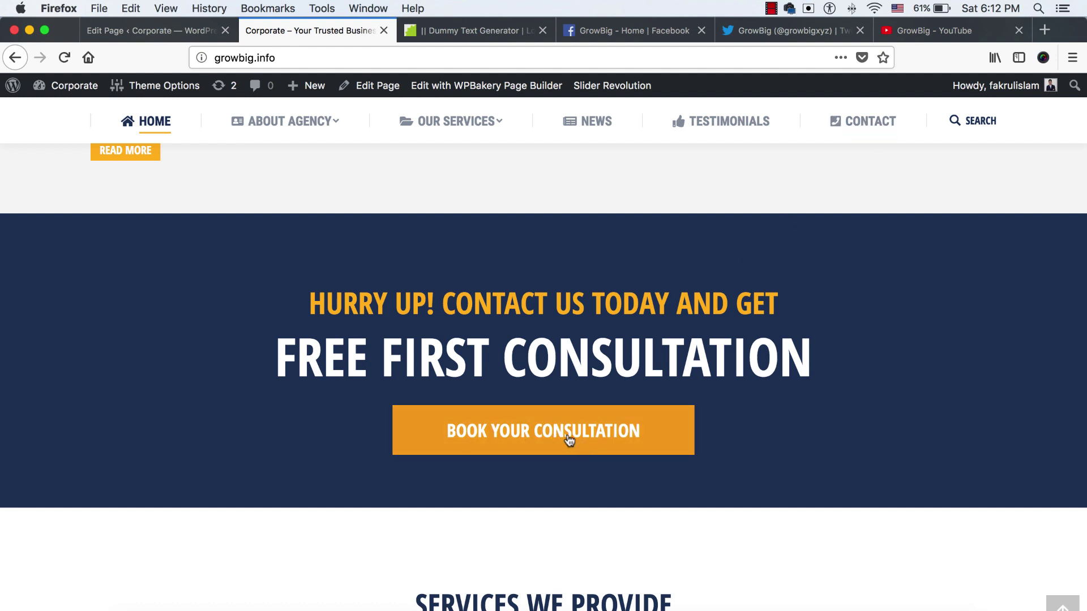
right_click(568, 440)
click(611, 443)
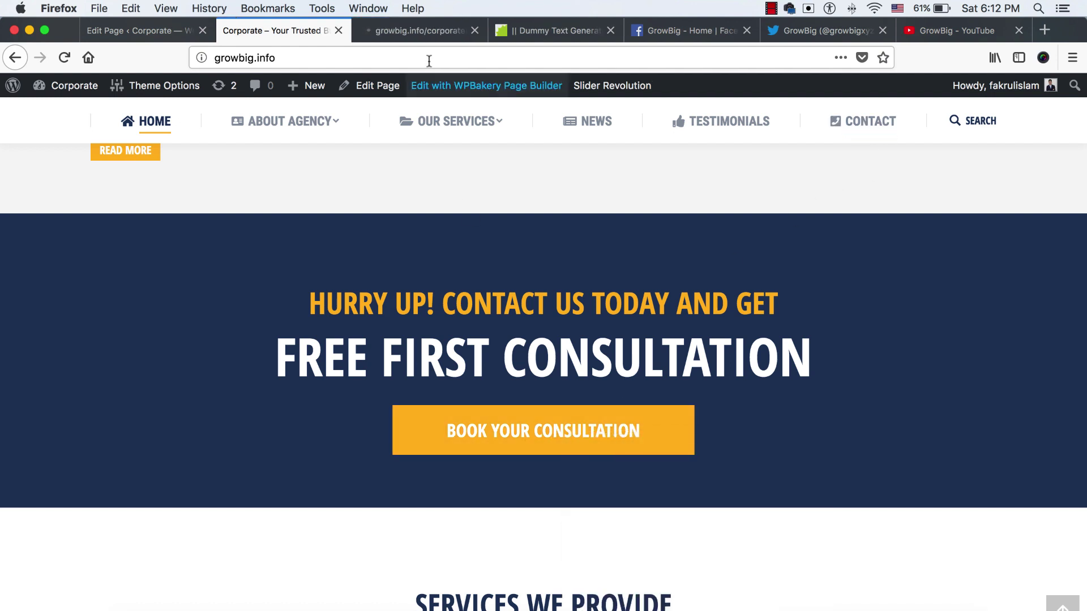
click(412, 26)
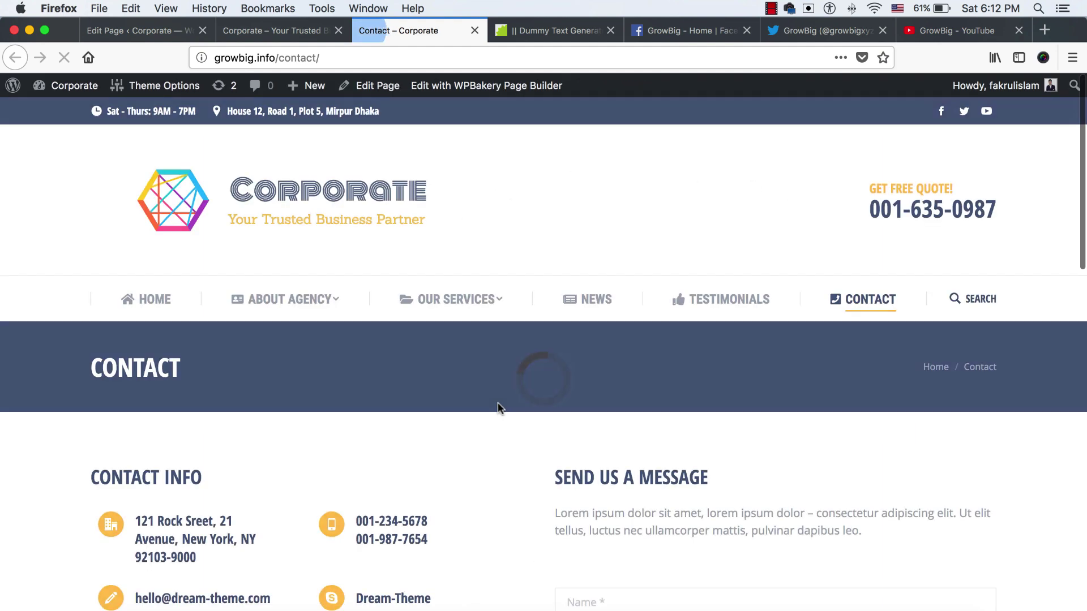
scroll(537, 406, down, 5)
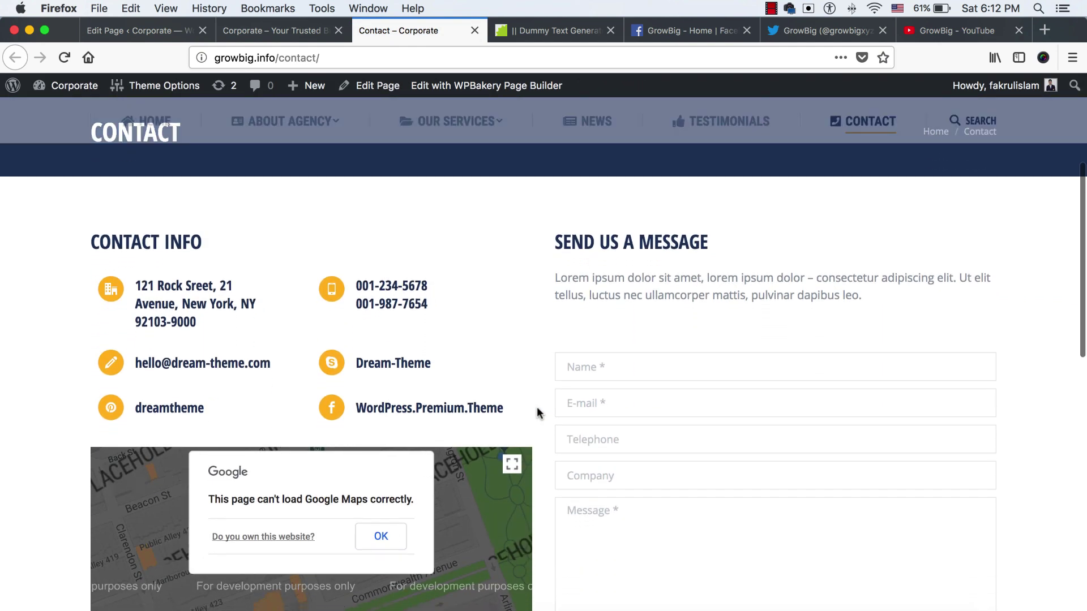
click(474, 30)
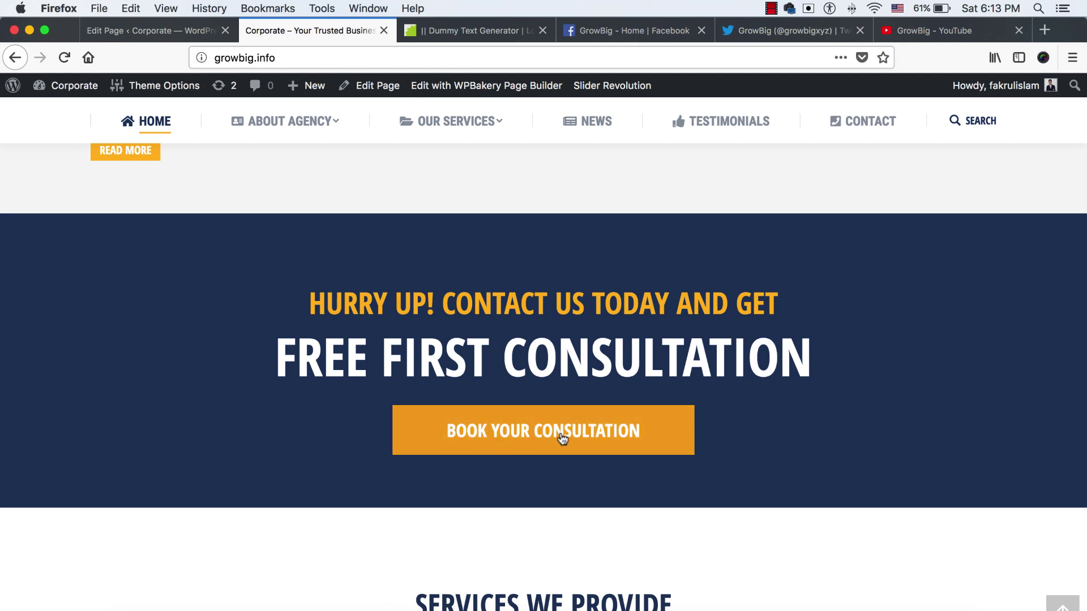
click(149, 34)
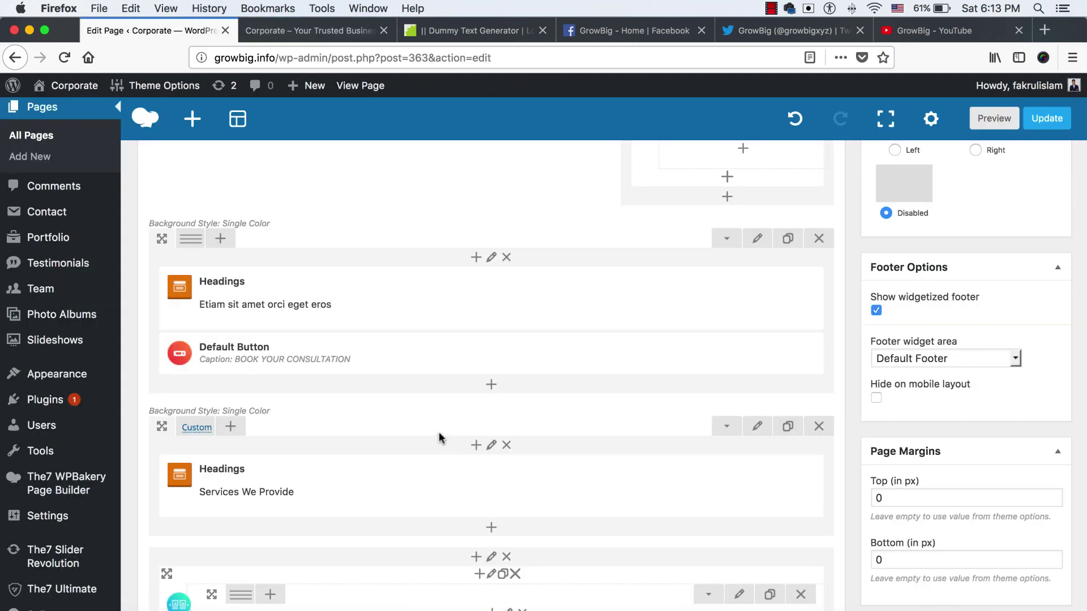
Insert a Modal Box element below the BOOK YOUR CONSULTATION button using the 'modal' search
mouse_move(507, 363)
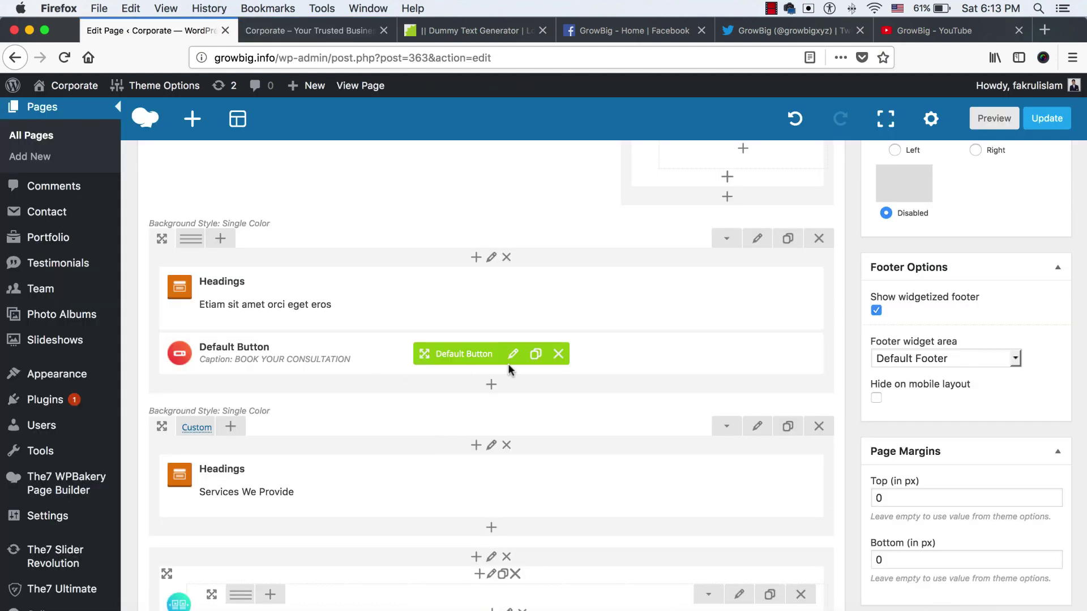
click(491, 388)
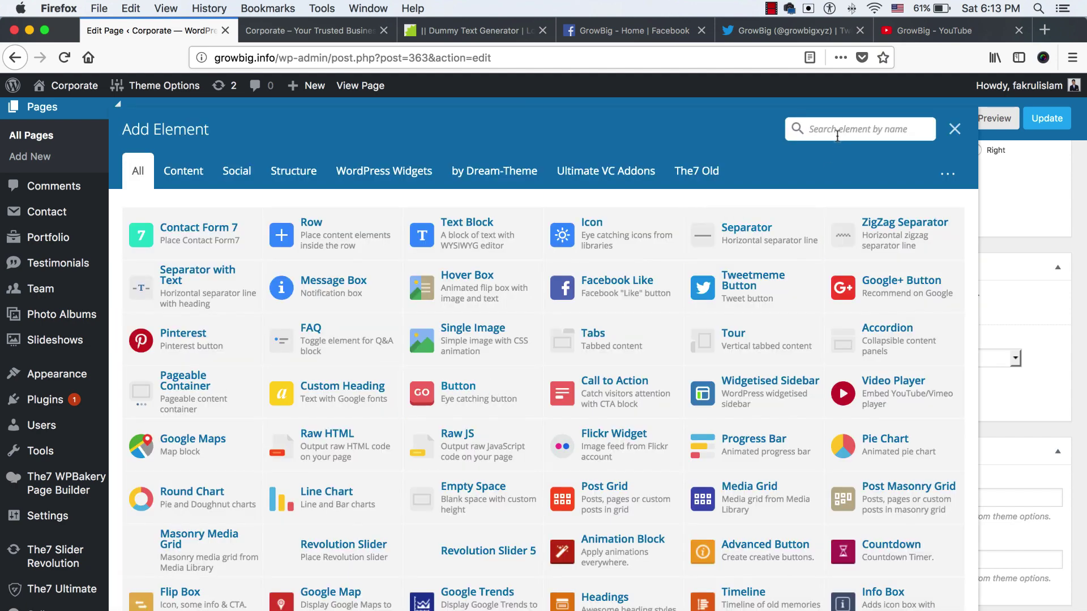
text(modal)
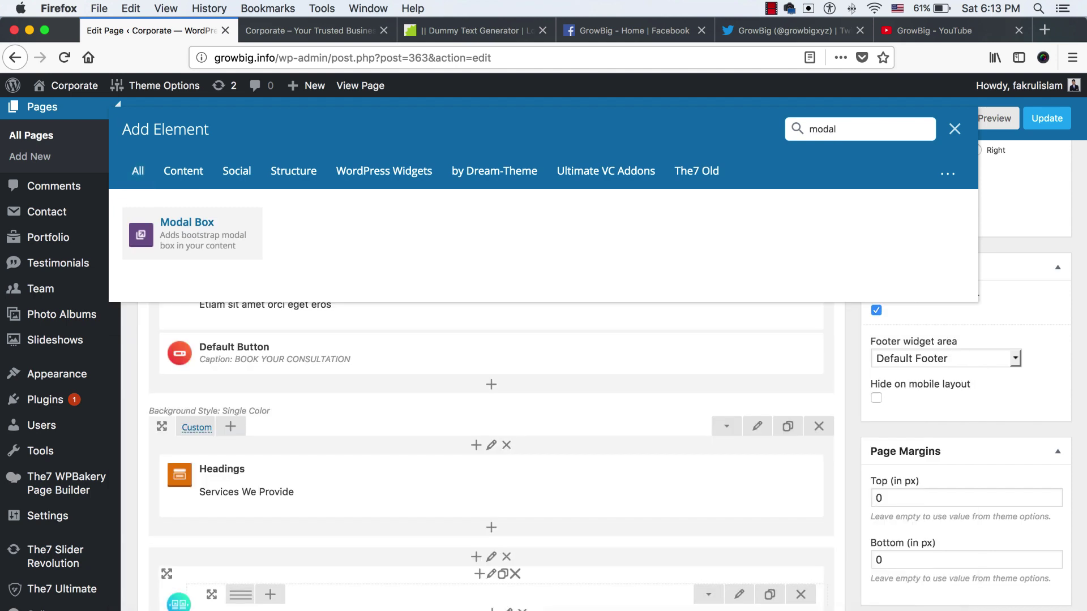
click(221, 255)
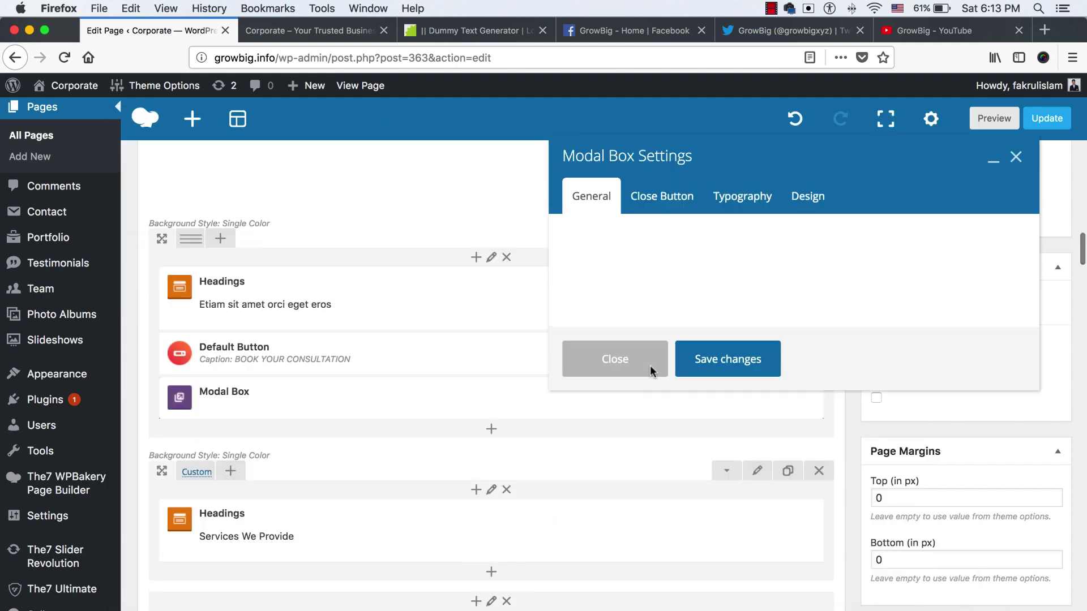
mouse_move(257, 396)
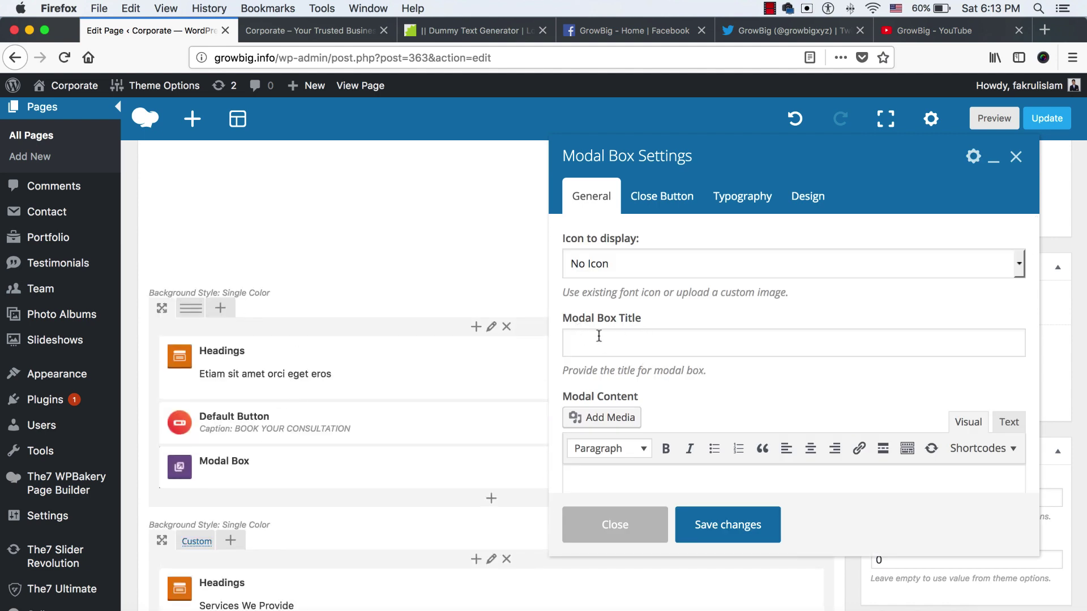
Title the modal box 'Order Your Service'
click(310, 31)
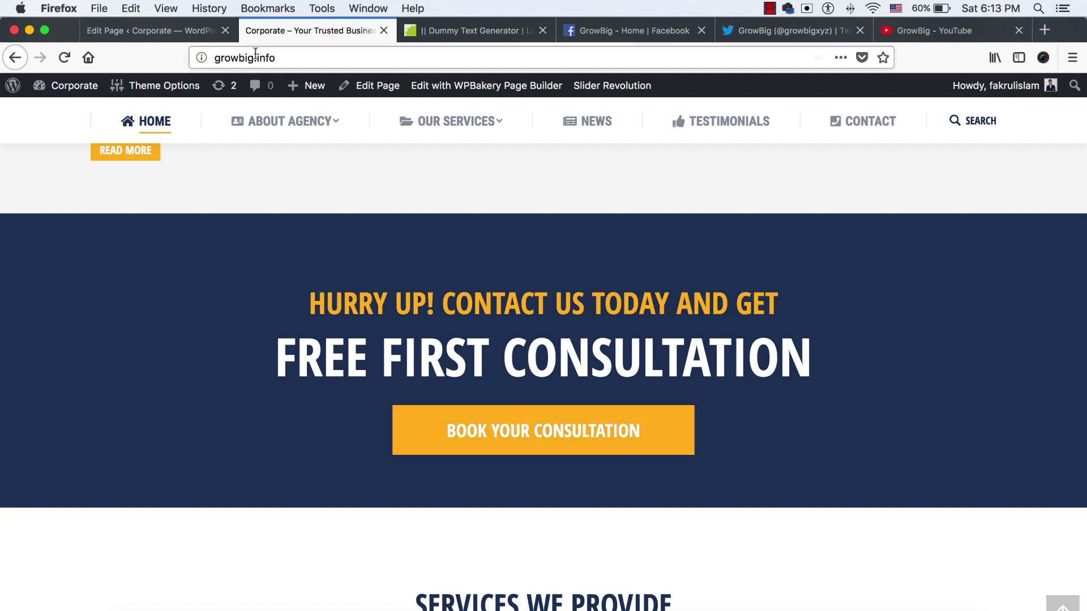
click(147, 29)
click(625, 340)
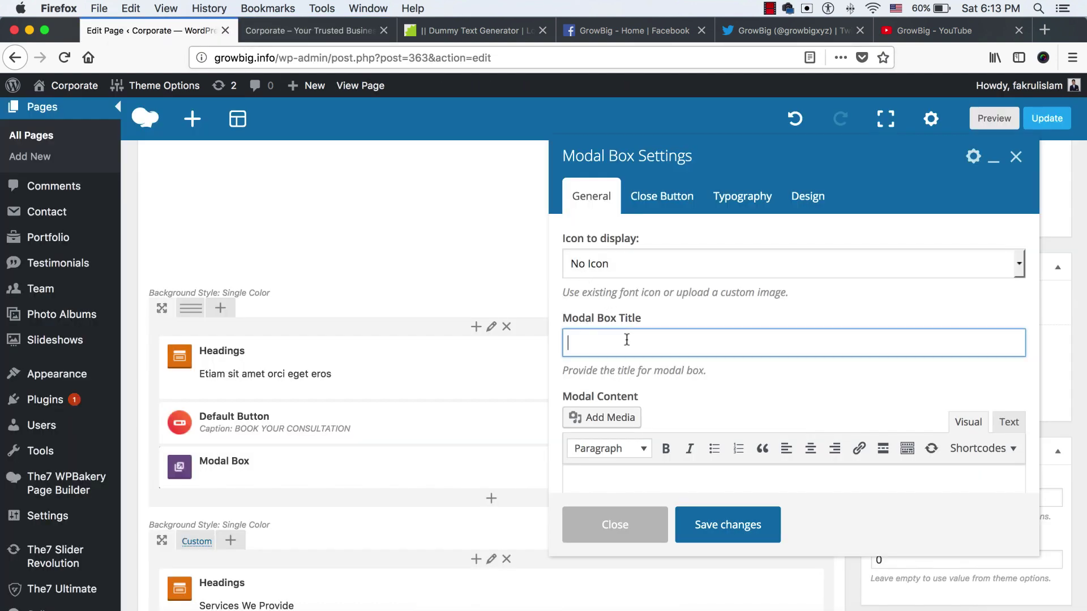
text(Order Your Service)
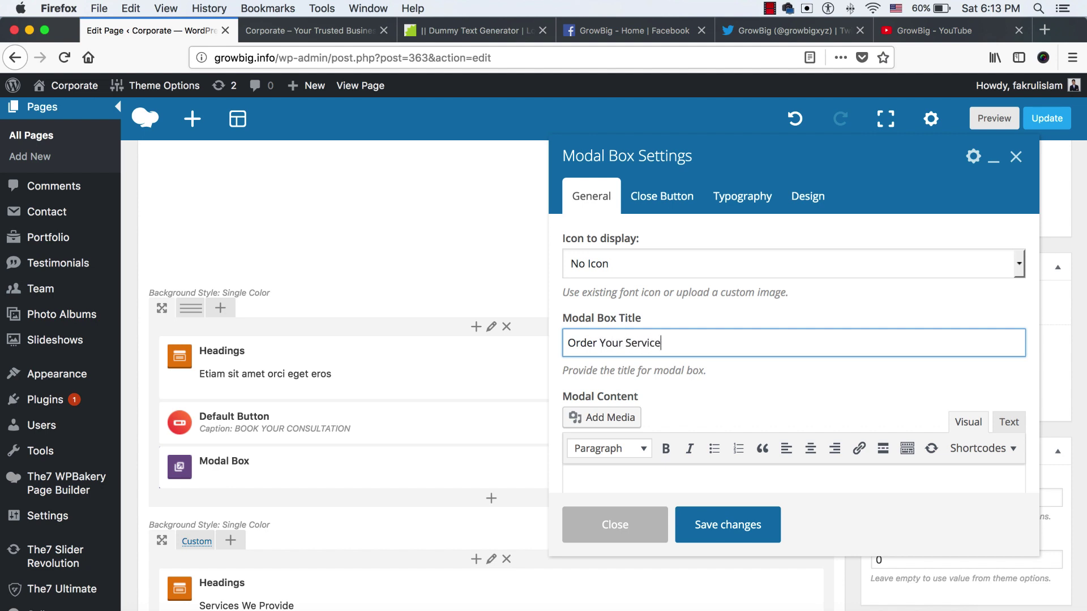
Give the modal a shopping cart font icon found by searching 'shop'
click(633, 256)
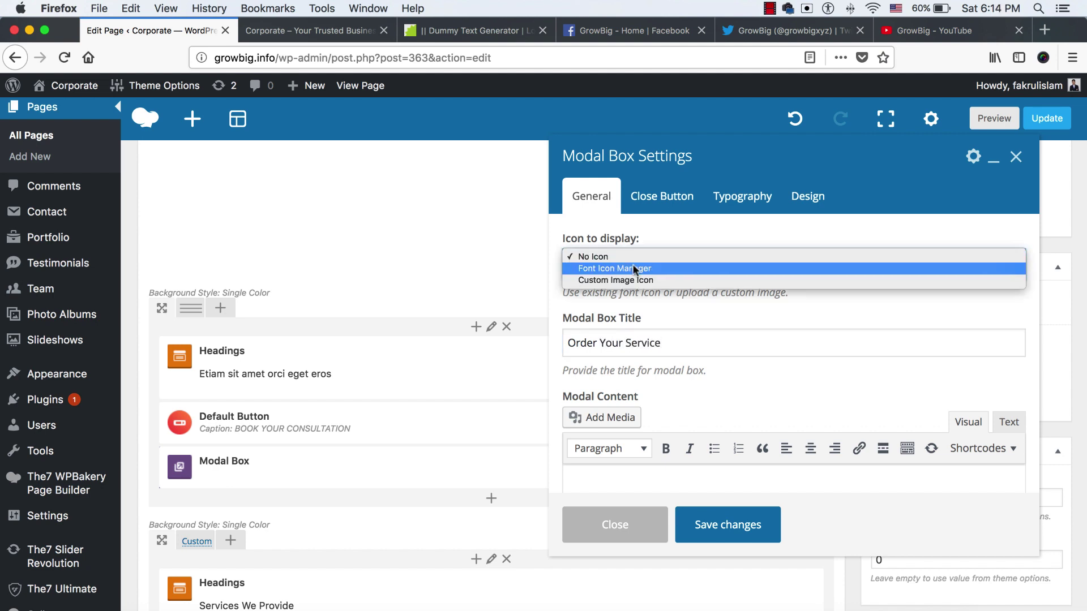
click(629, 271)
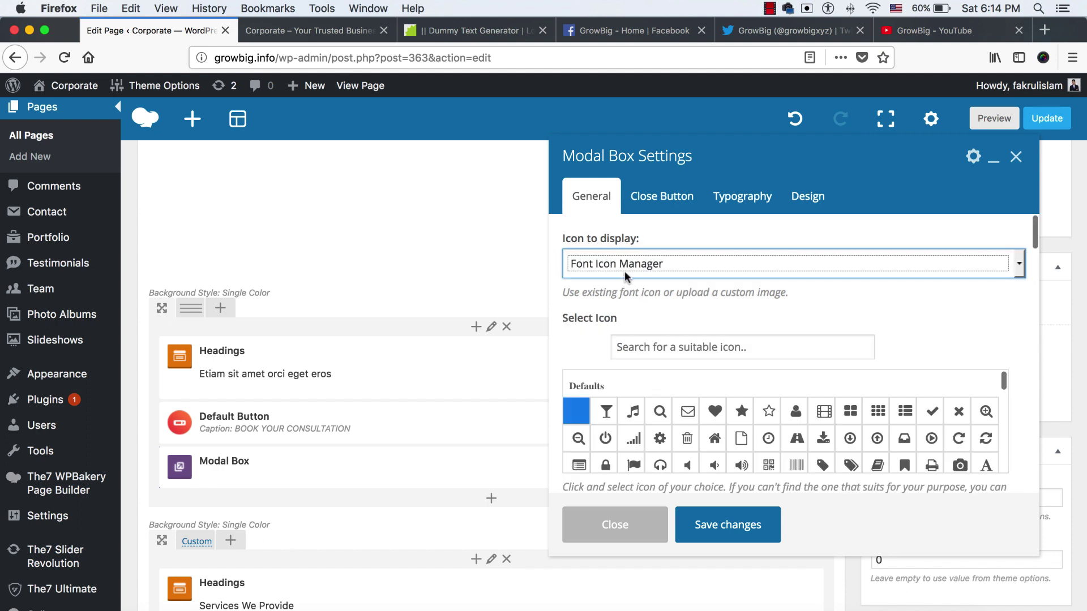
scroll(651, 371, down, 1)
scroll(652, 371, down, 1)
click(669, 333)
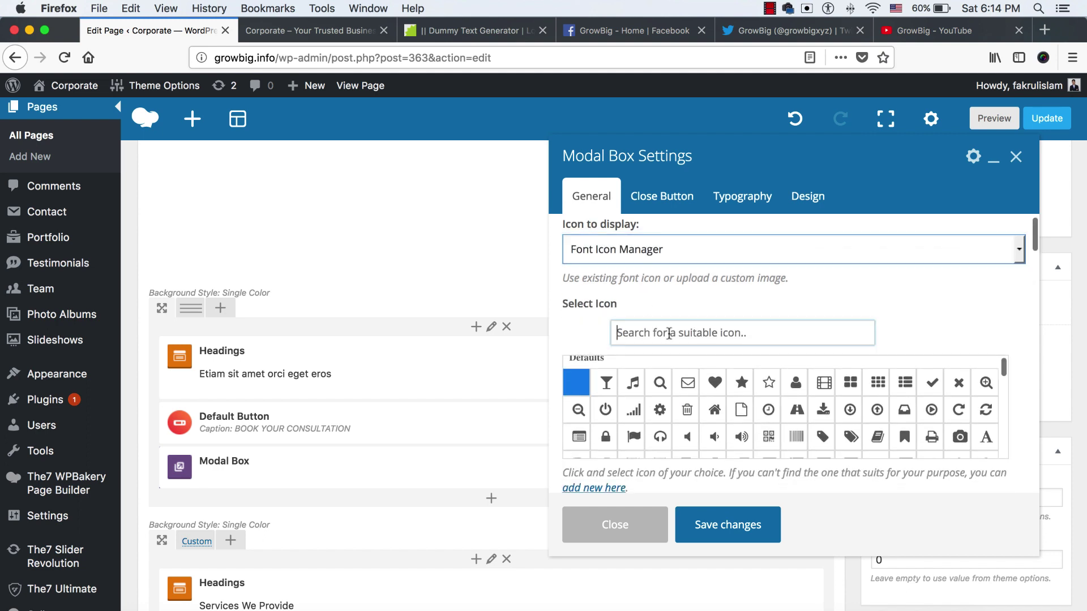
text(shop)
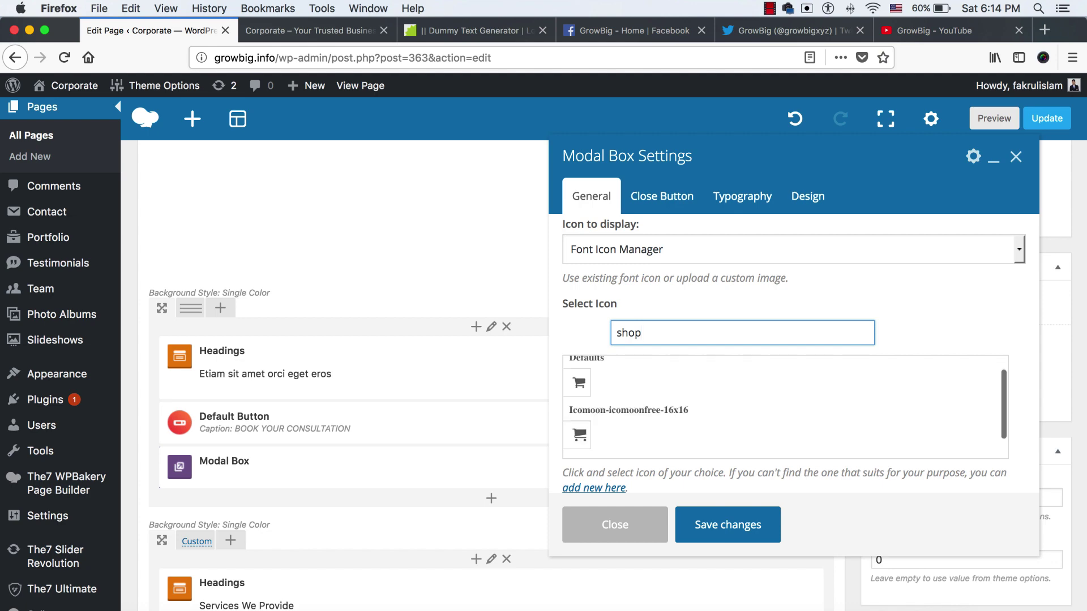
click(579, 383)
scroll(593, 342, down, 1)
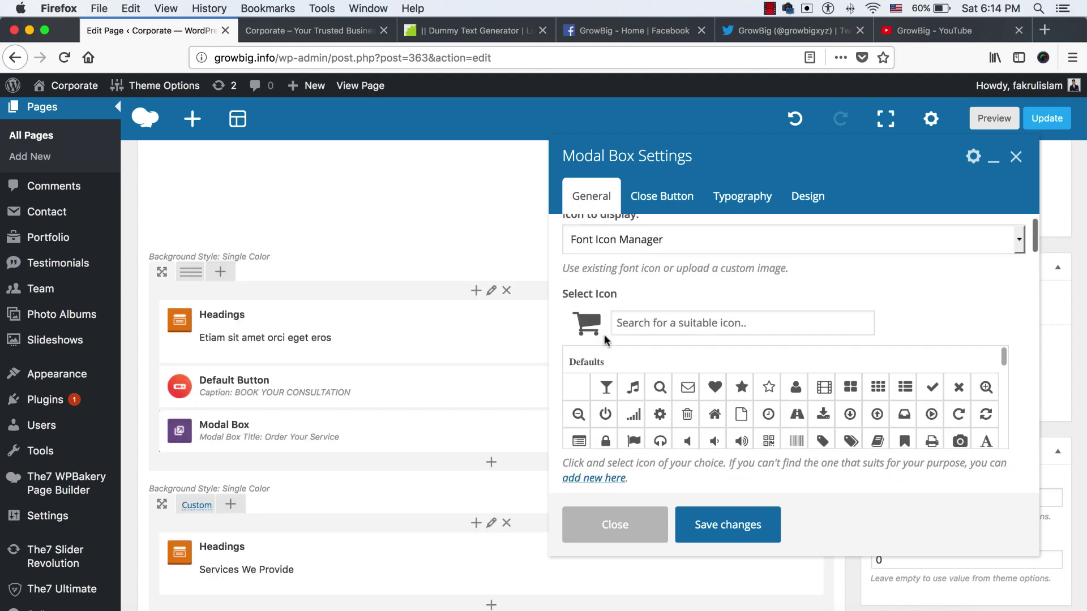
scroll(604, 338, down, 10)
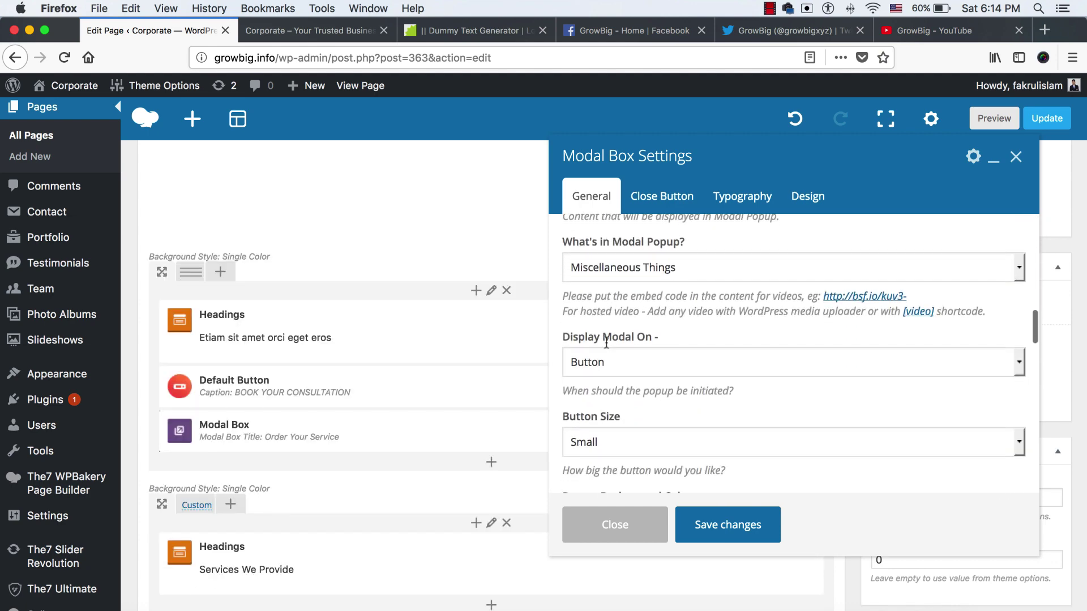
scroll(606, 342, down, 3)
scroll(605, 342, up, 3)
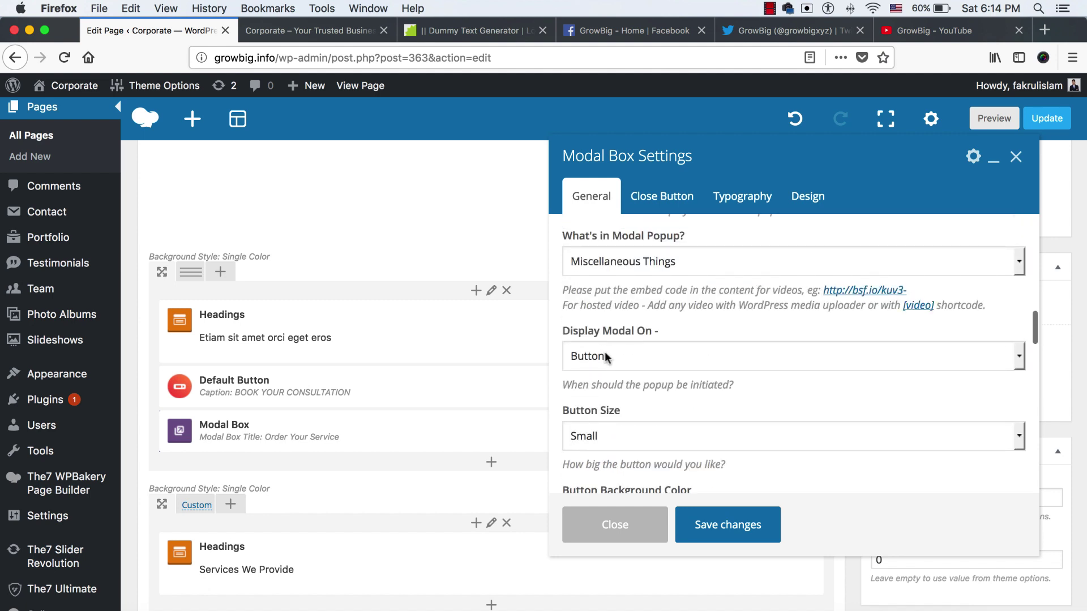
Keep Button as the popup trigger and set the button size to Medium
click(606, 357)
click(609, 349)
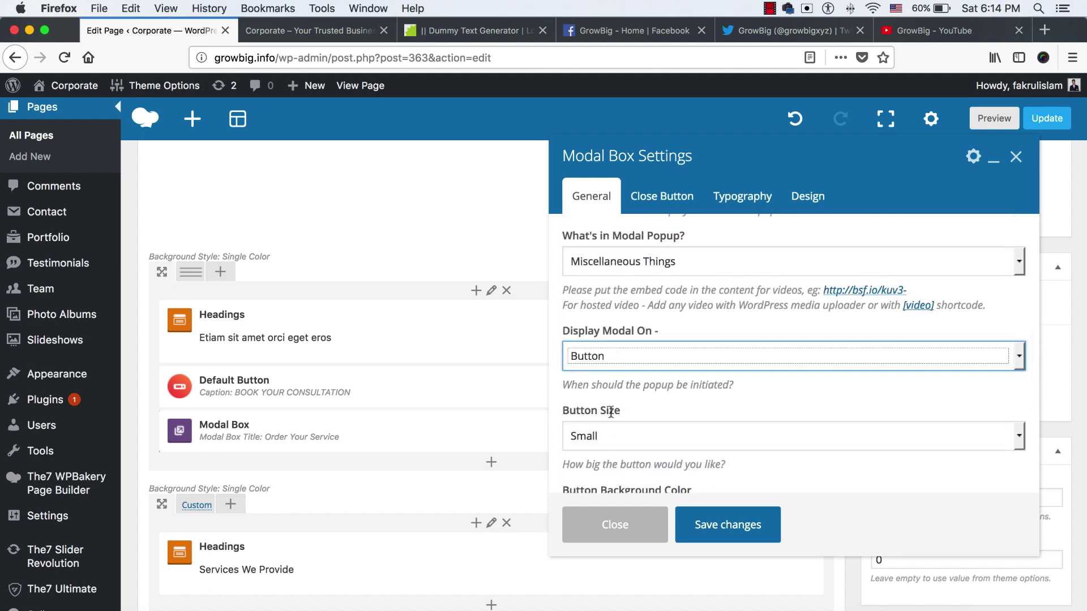
scroll(610, 412, down, 2)
click(609, 356)
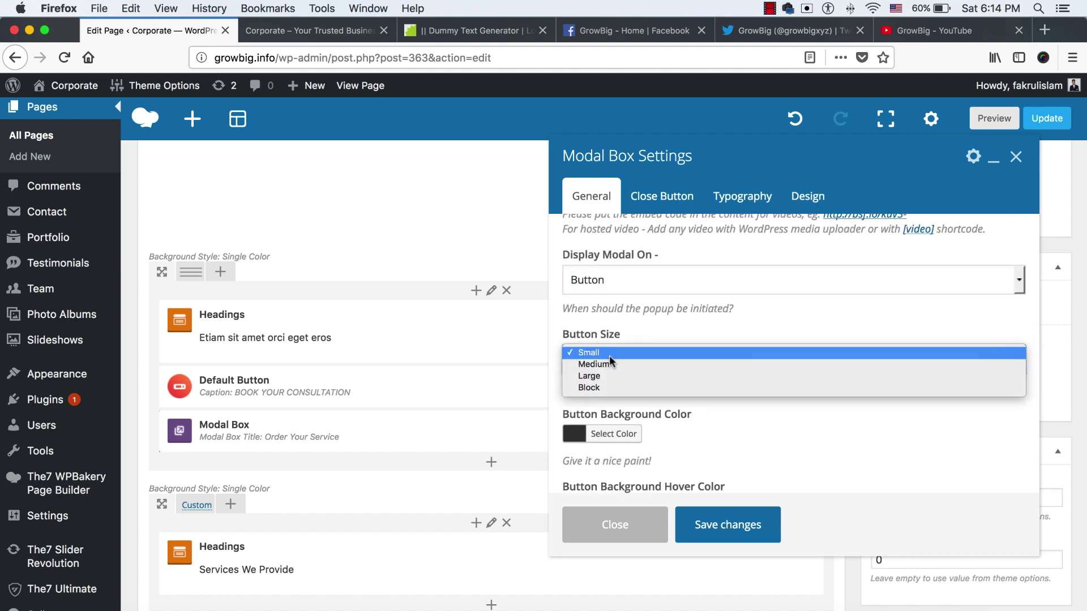
click(612, 362)
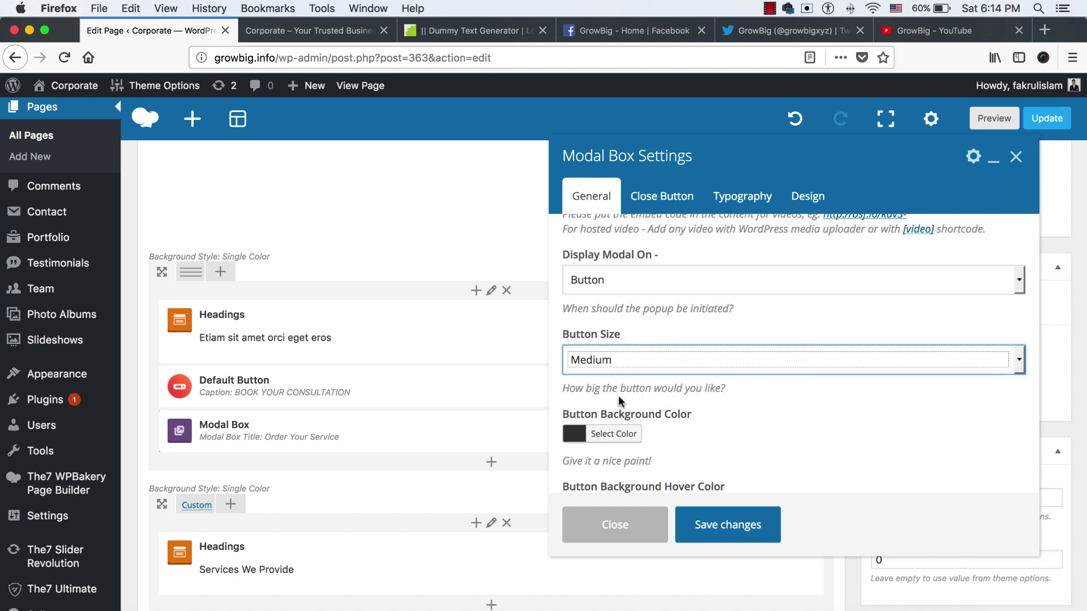
Make the button background red-orange (#ea7235)
click(326, 37)
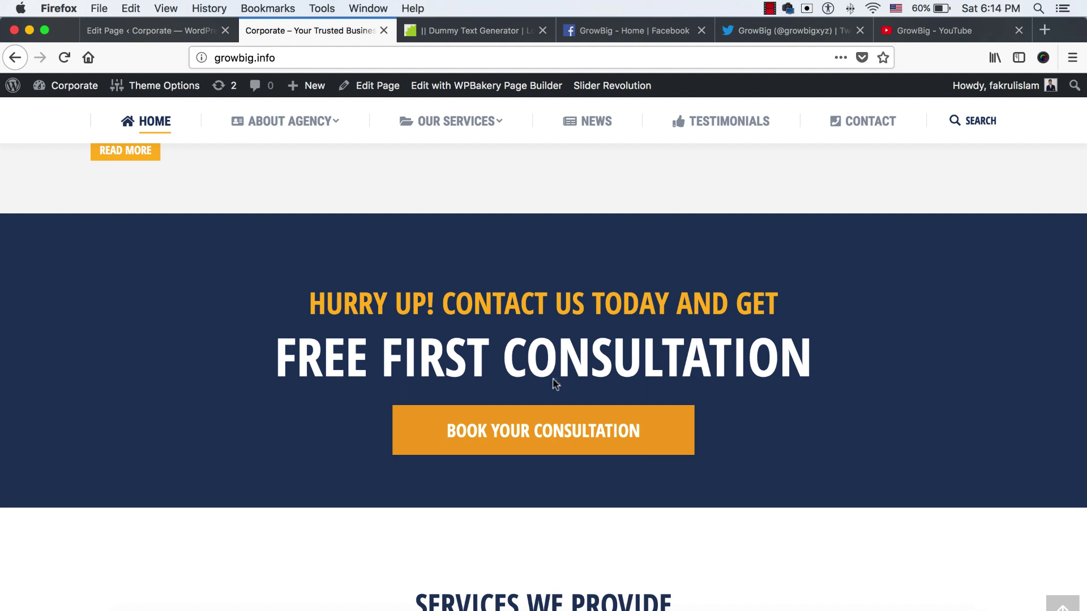
click(184, 38)
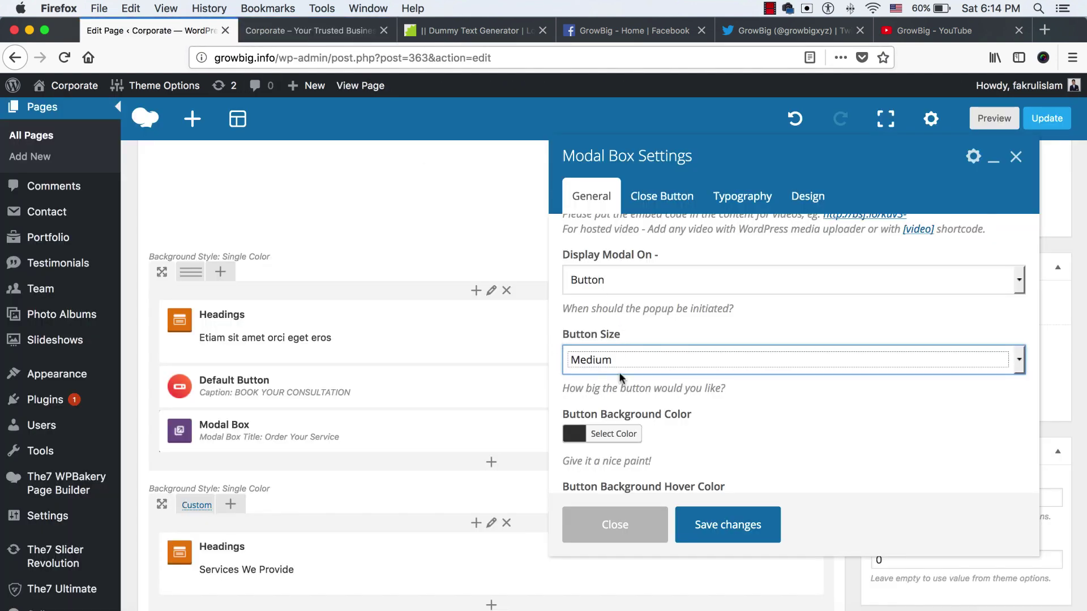
click(606, 434)
scroll(670, 424, down, 3)
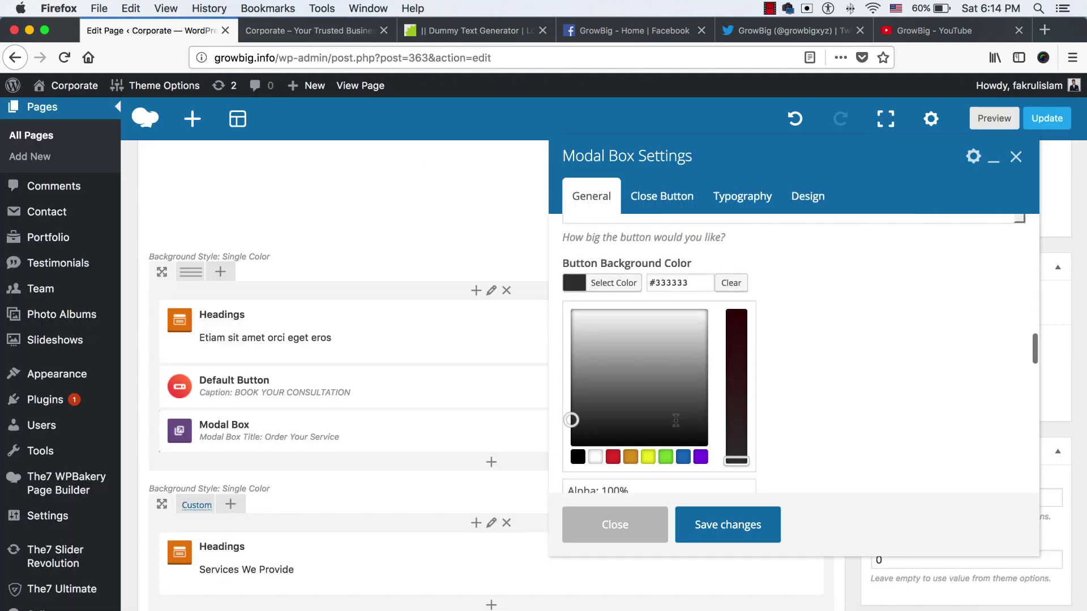
click(634, 456)
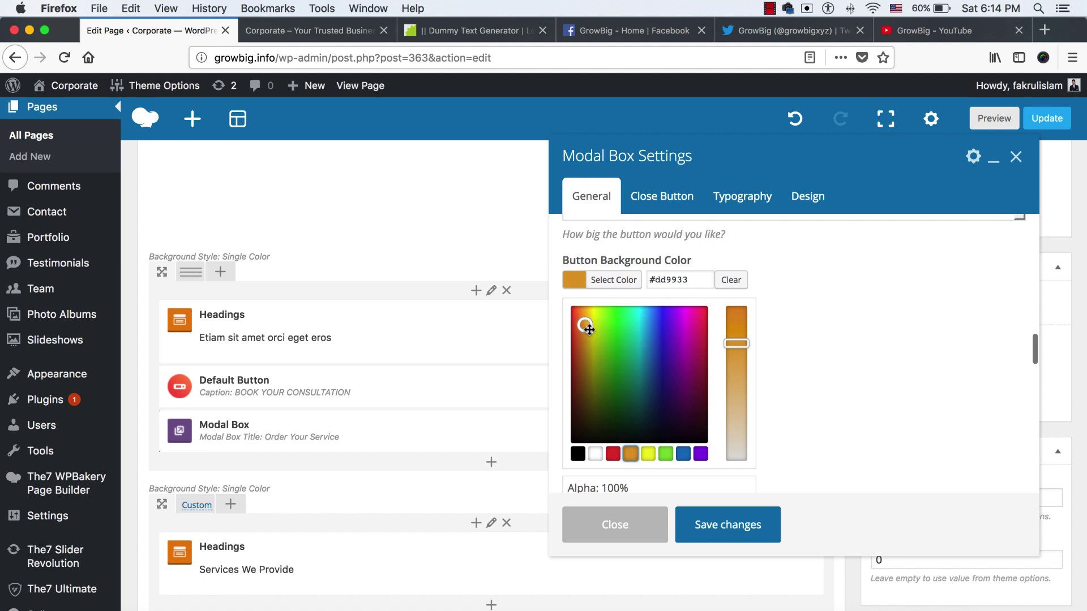
drag(589, 330, 579, 318)
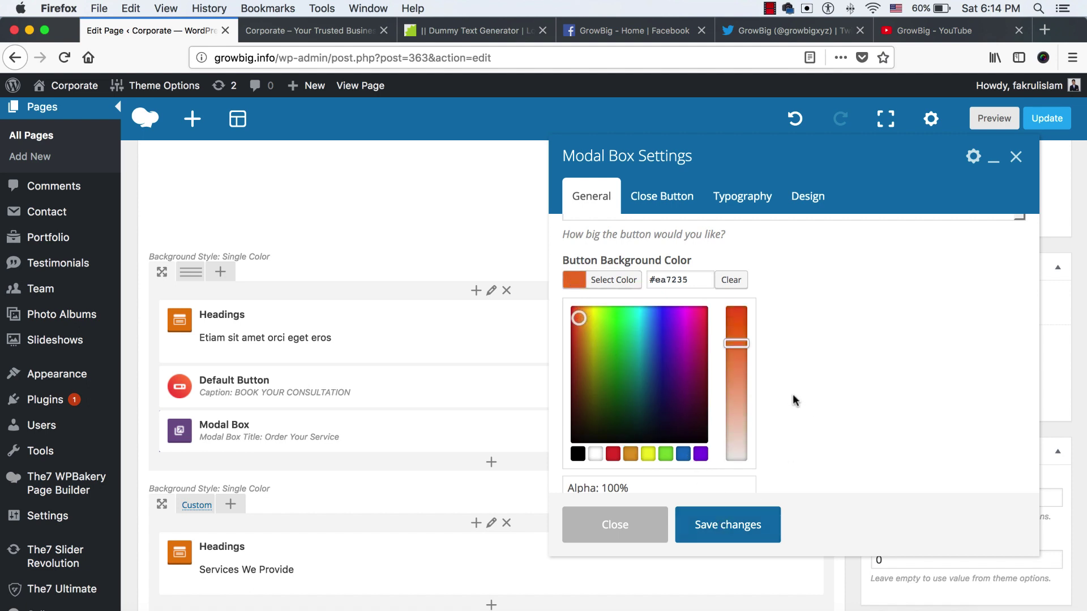
scroll(788, 444, up, 10)
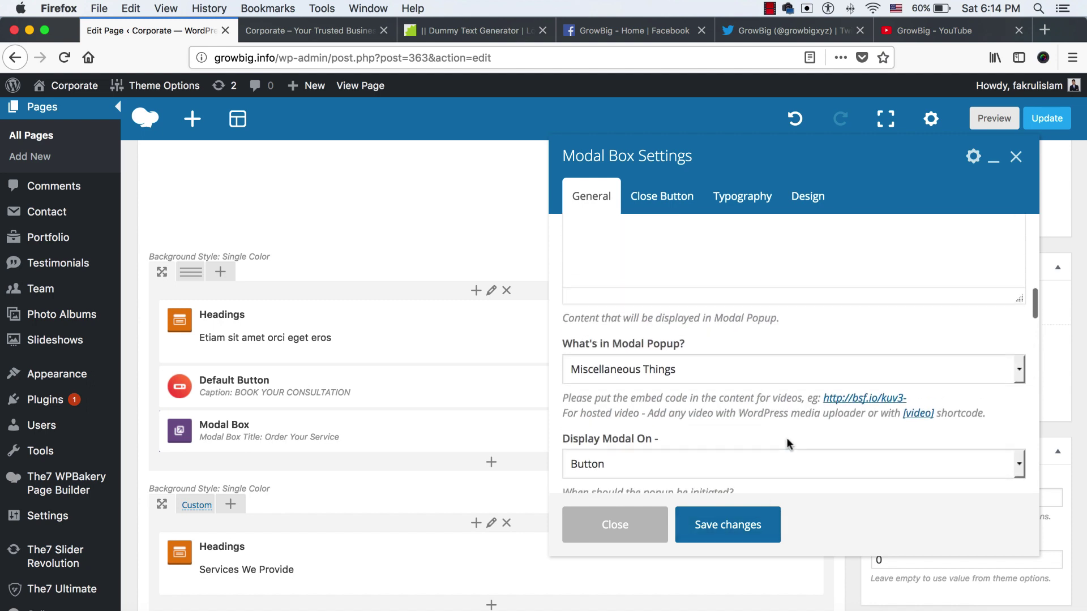
scroll(708, 407, down, 1)
Enter the message 'Please contact us for getting your service.' and save the modal box
click(634, 371)
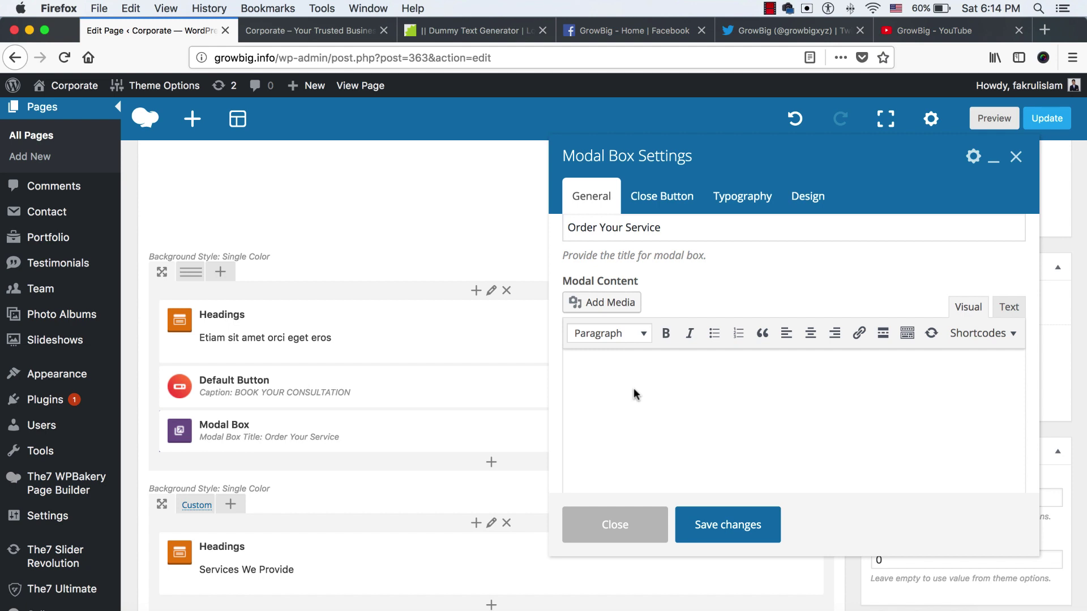
text(THis is)
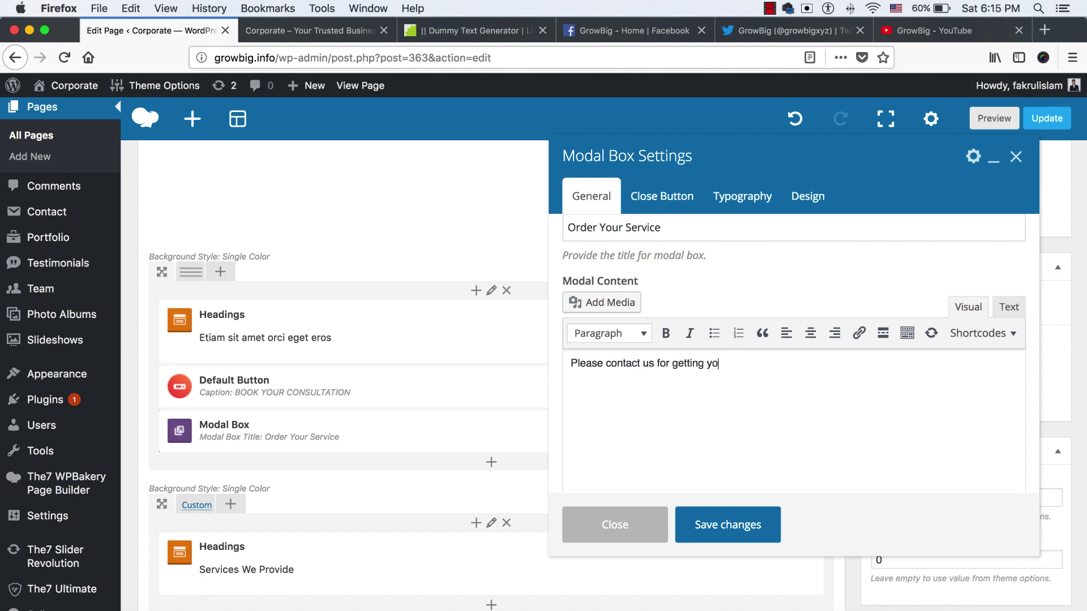
text(vice.)
click(750, 521)
Update the page, reload the live homepage and preview the Order Your Service popup
scroll(847, 484, up, 10)
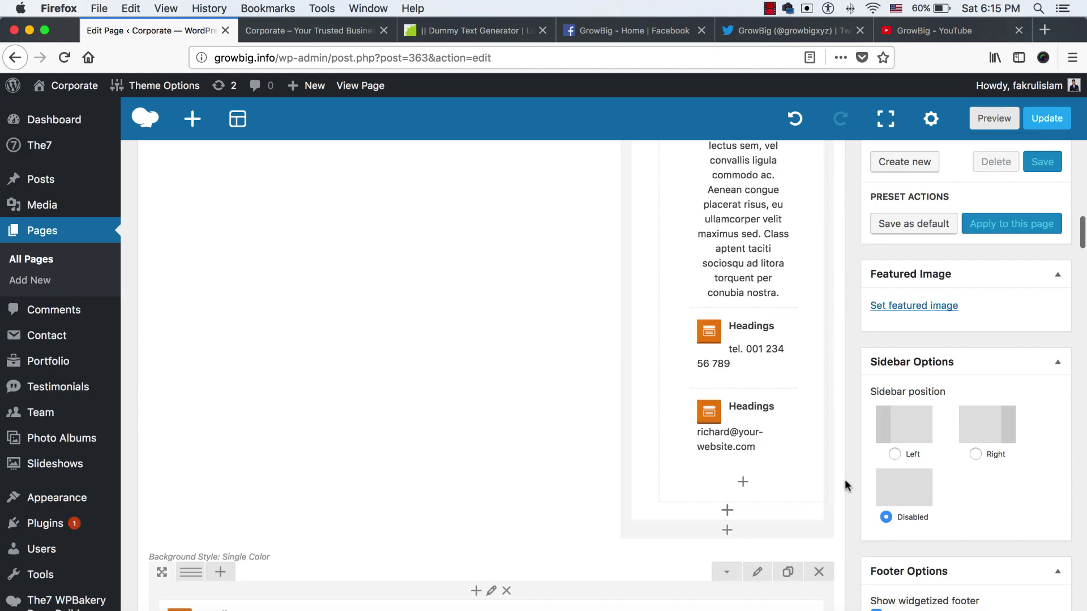
click(1037, 312)
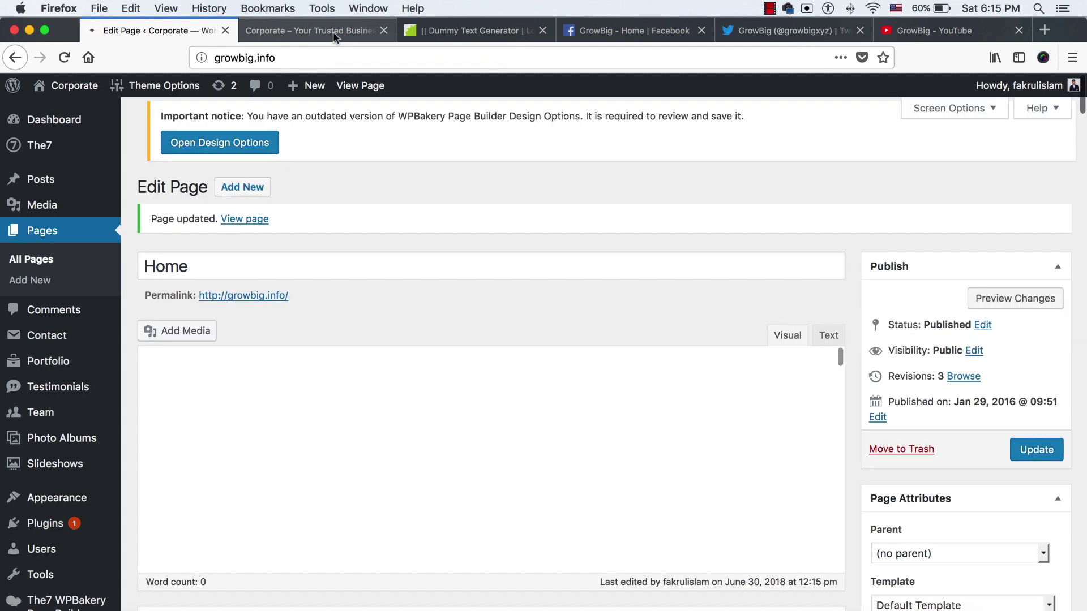
click(333, 31)
click(341, 50)
key(Return)
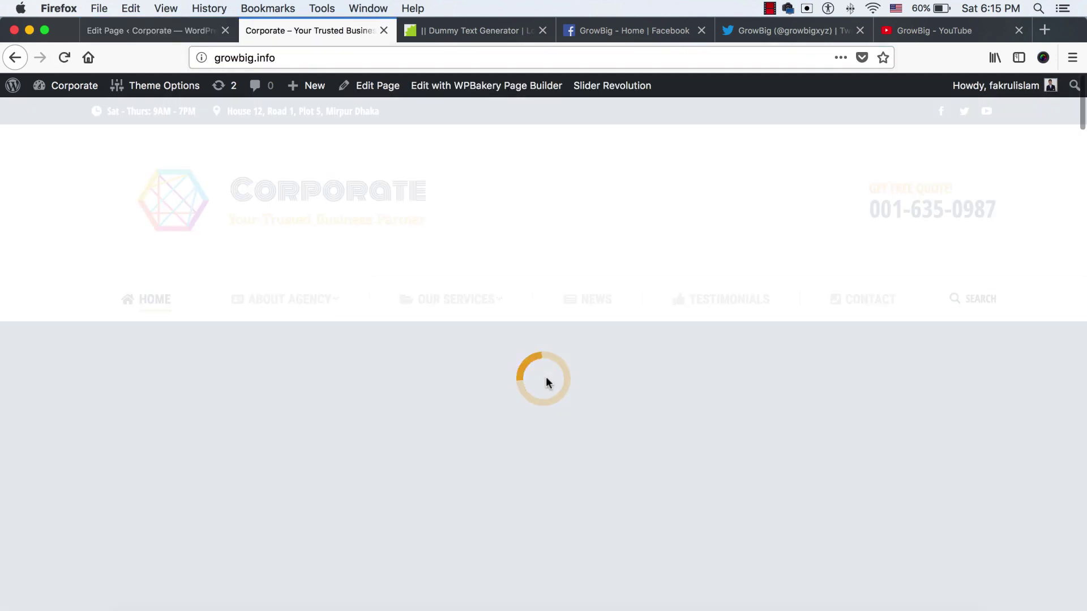
scroll(546, 383, down, 10)
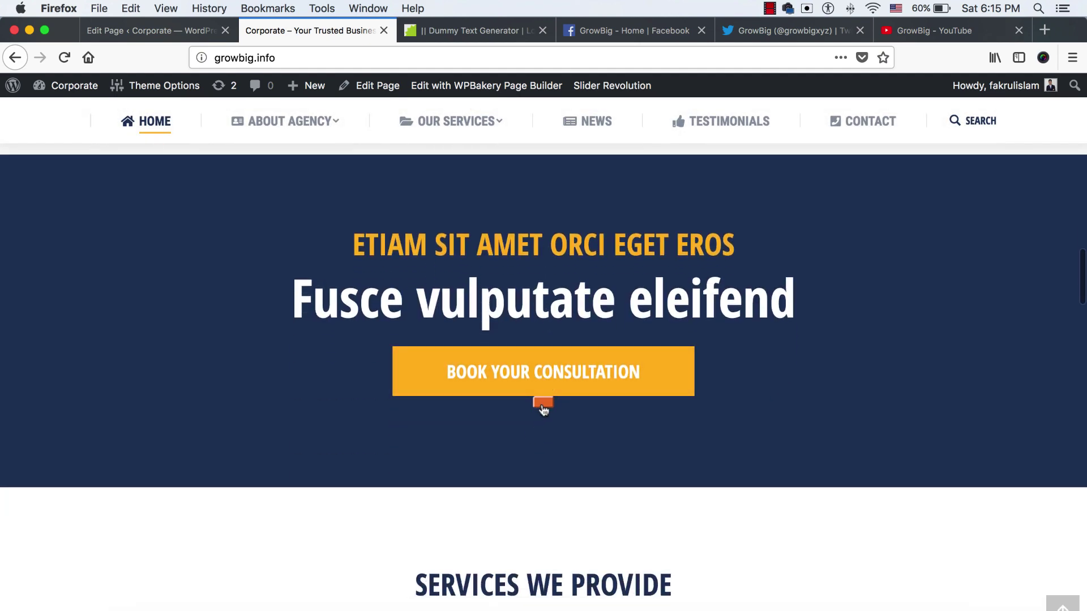
click(543, 406)
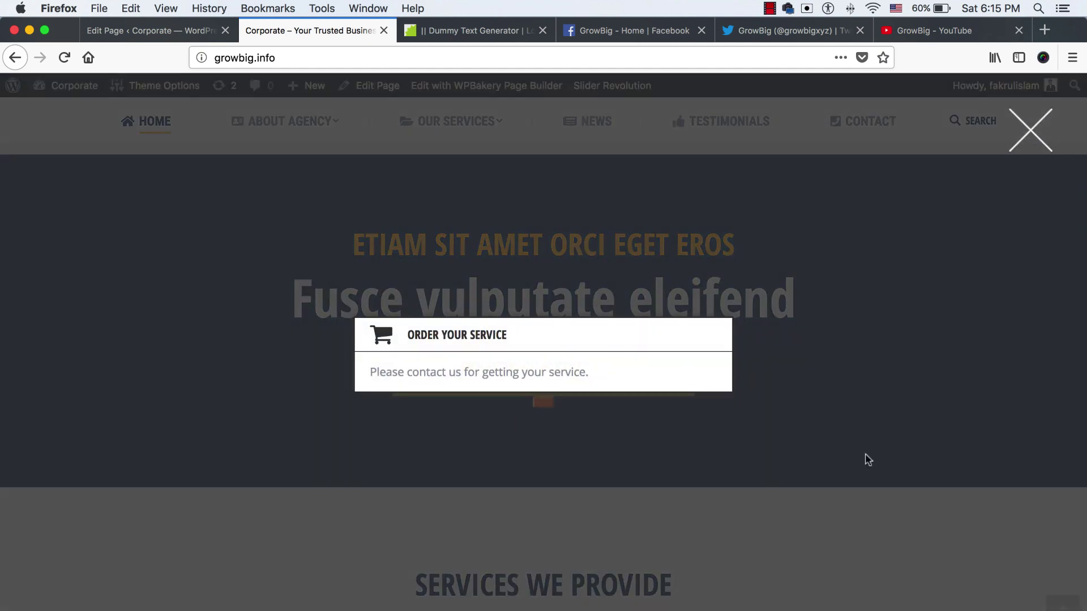
click(1025, 125)
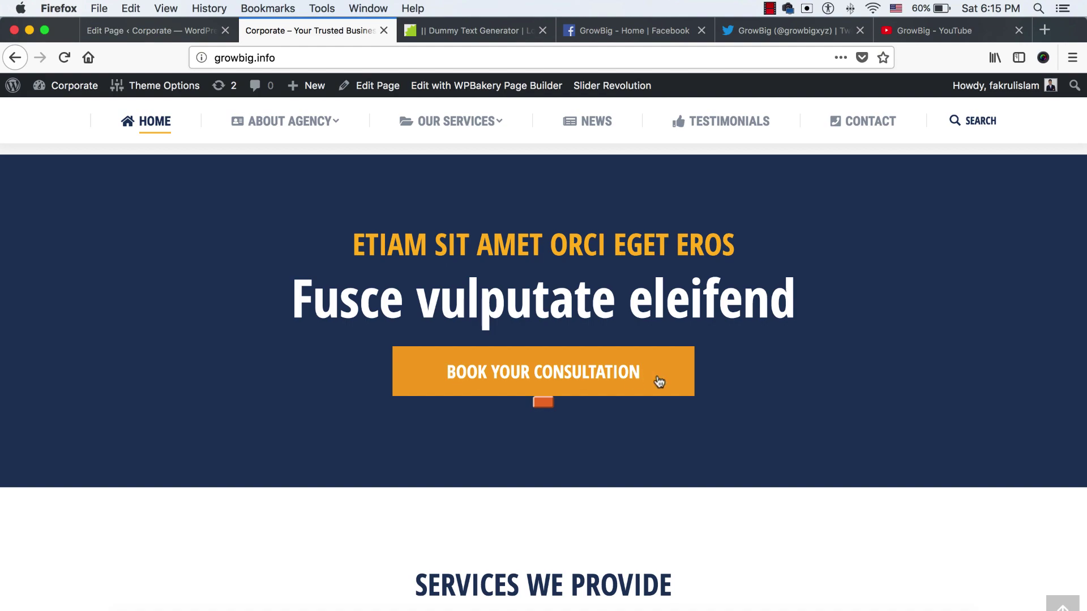
Reopen the modal box settings, recheck the live popup, then return to those settings
click(152, 31)
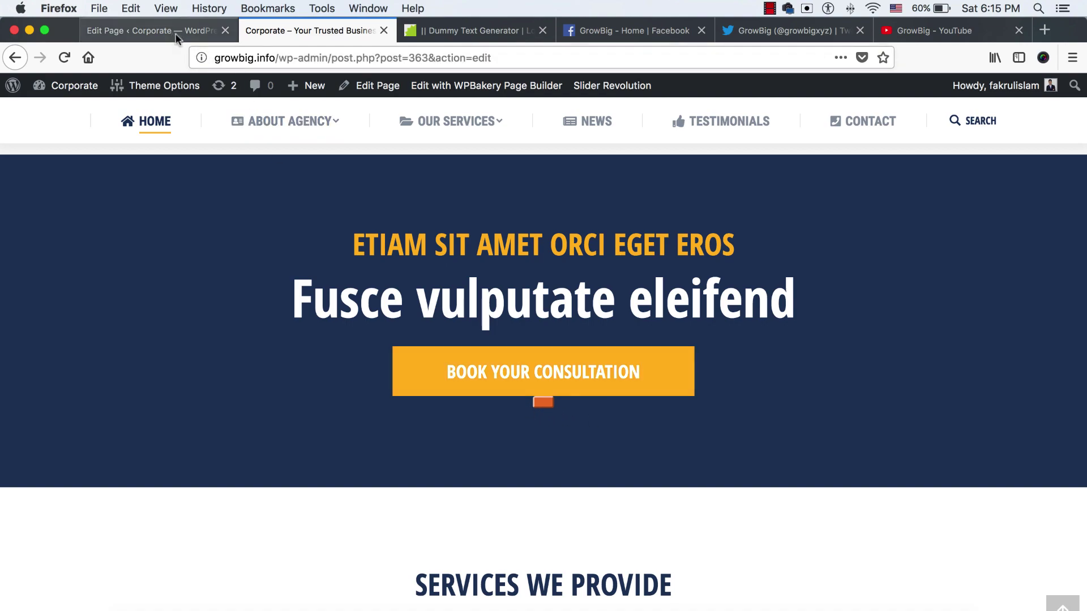
scroll(500, 389, down, 10)
scroll(500, 395, down, 10)
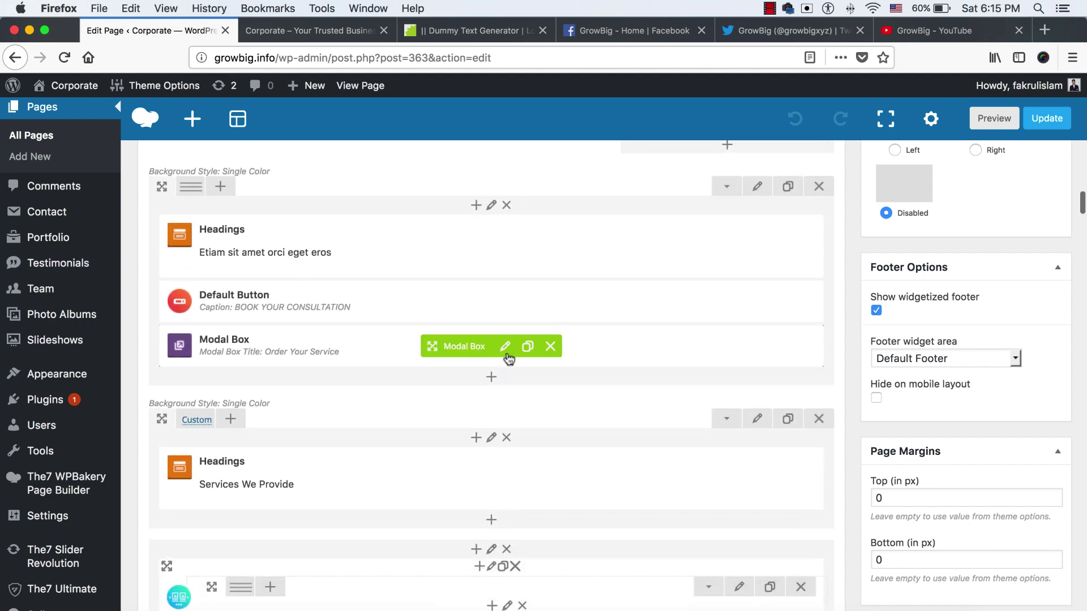
click(505, 349)
click(310, 31)
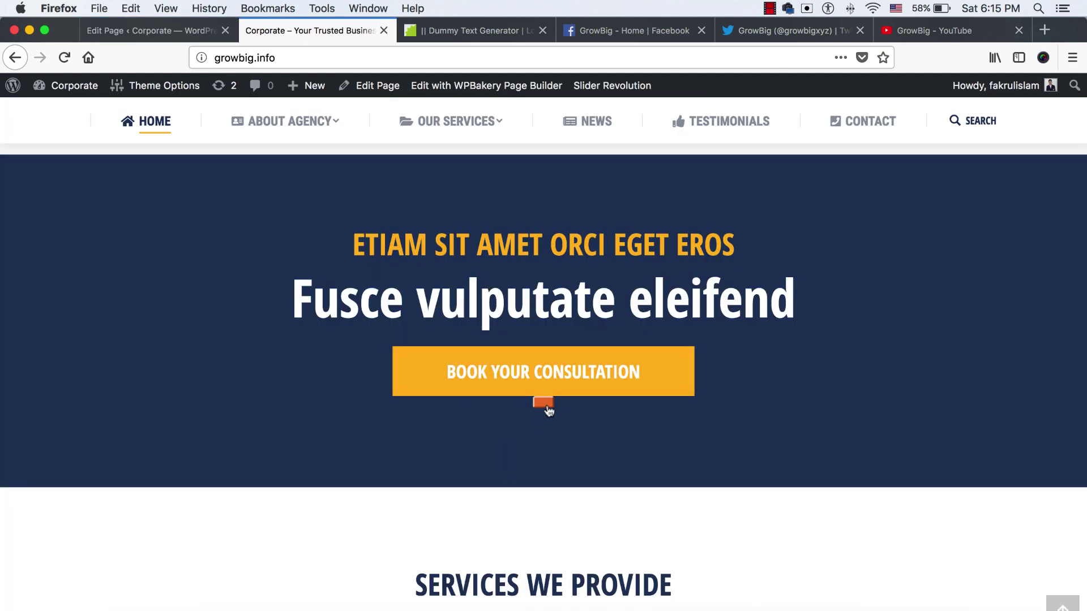
click(547, 400)
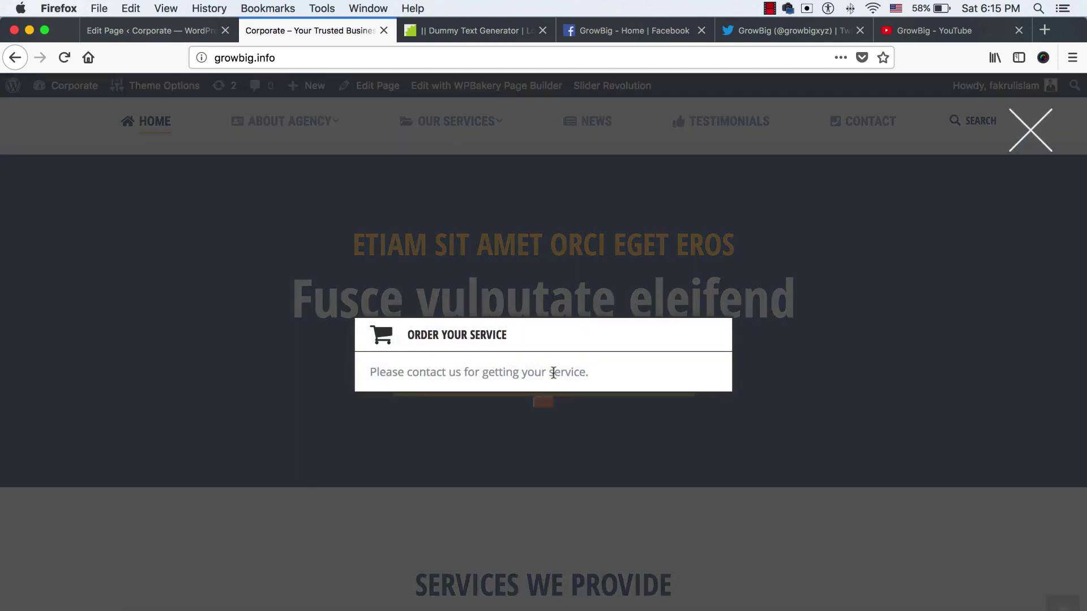
click(168, 33)
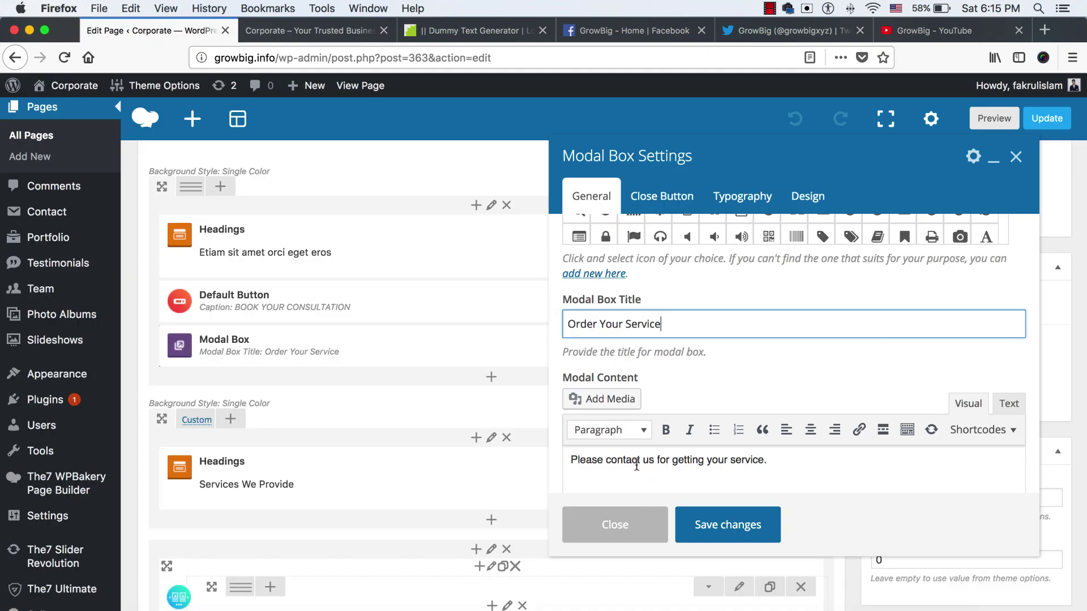
Change the modal title to 'Contact us today' and its content to 'Please fill the form below.'
scroll(636, 464, down, 2)
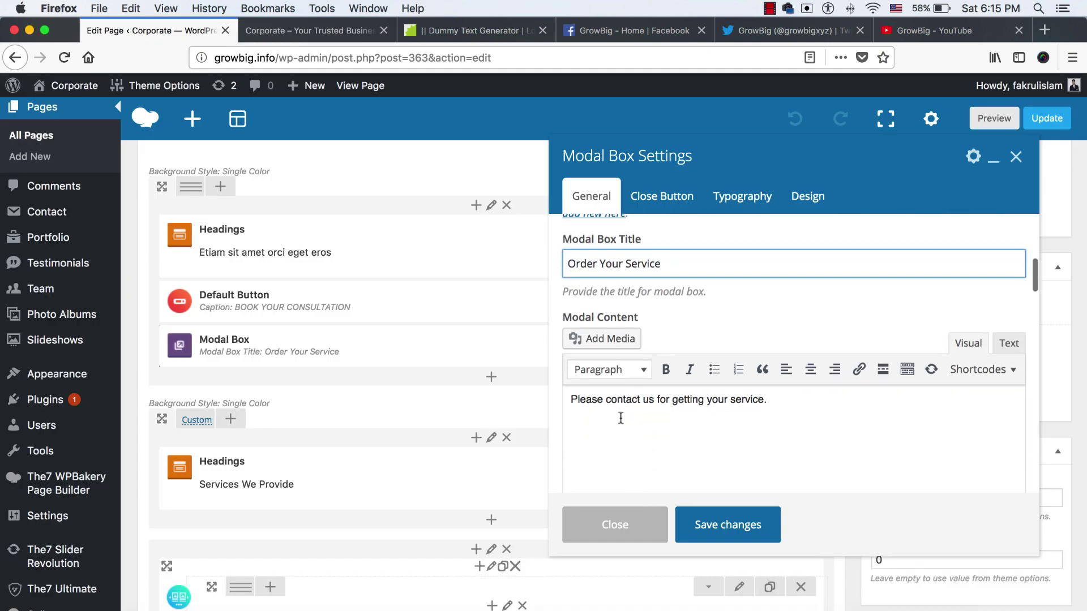
triple_click(671, 260)
text(Contact)
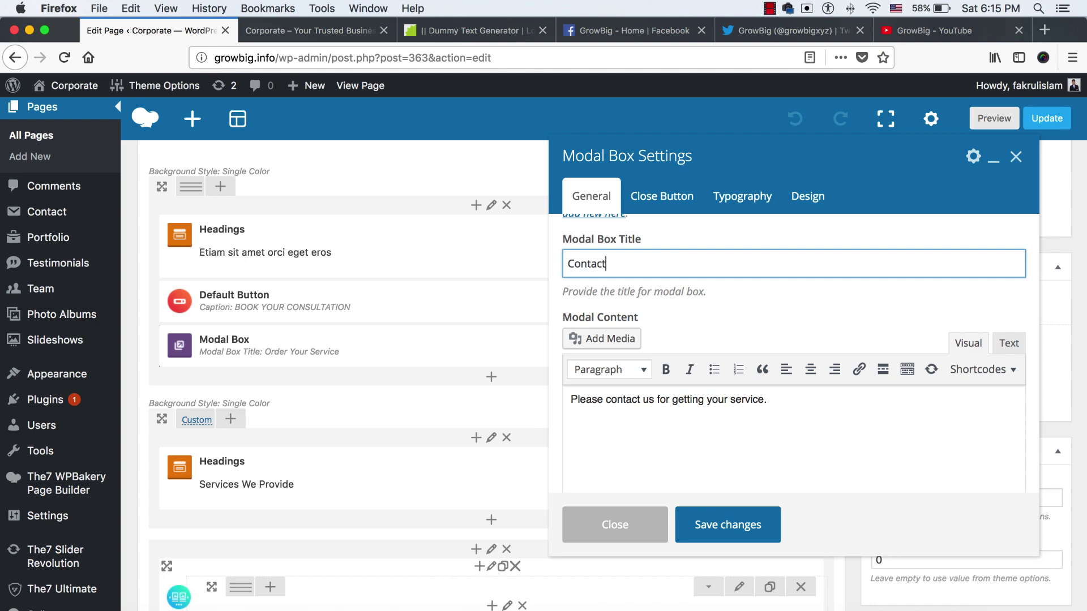
text( us today)
click(769, 400)
key(ctrl+a)
text(Pl)
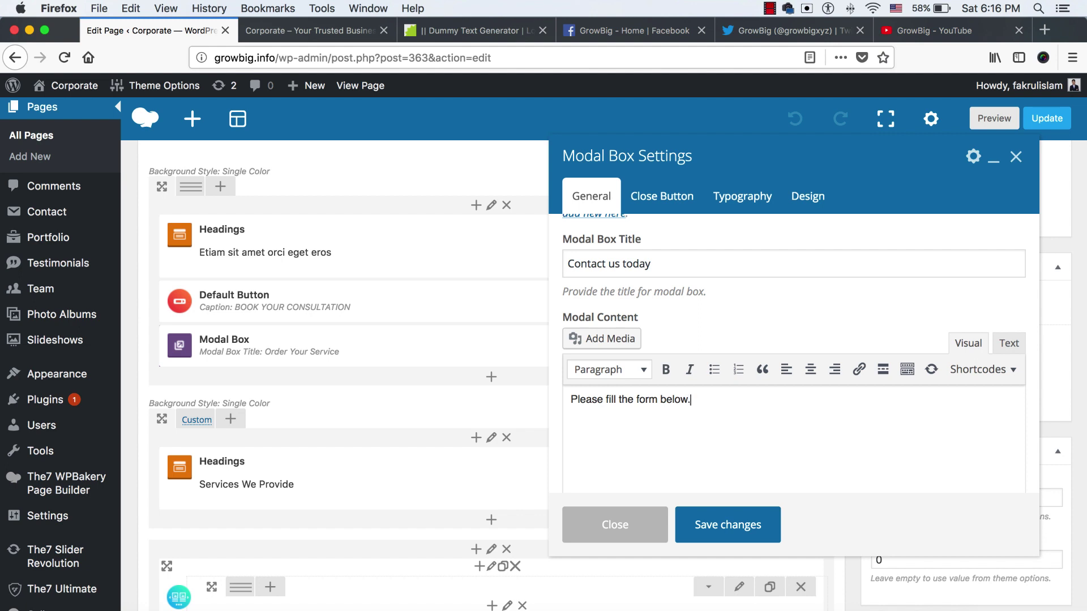
Set the modal's button text to 'Order Your Service'
scroll(647, 423, down, 10)
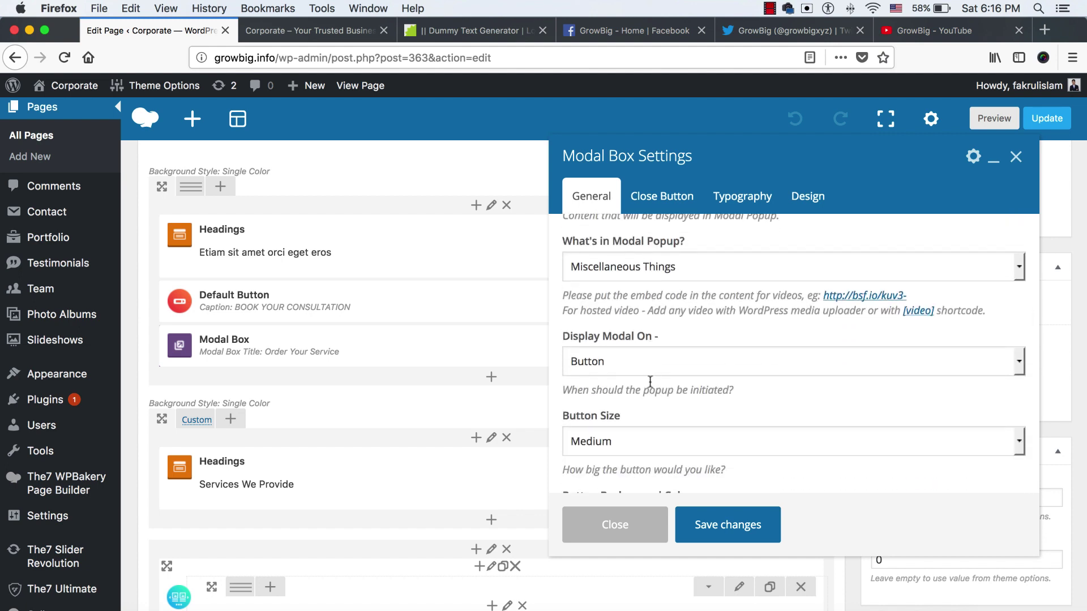
scroll(650, 381, down, 6)
scroll(651, 382, down, 2)
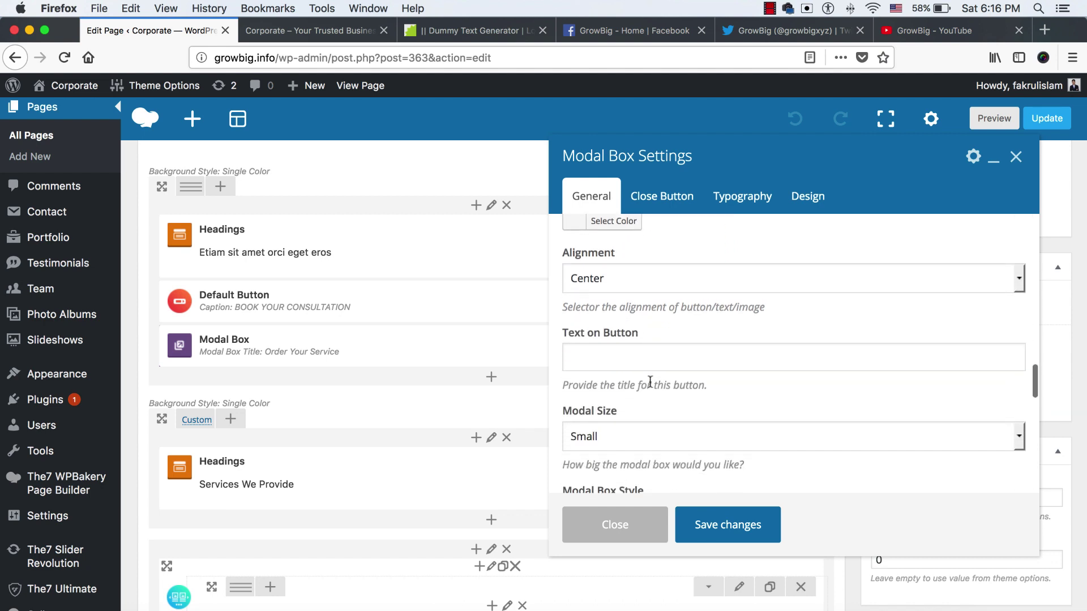
click(621, 353)
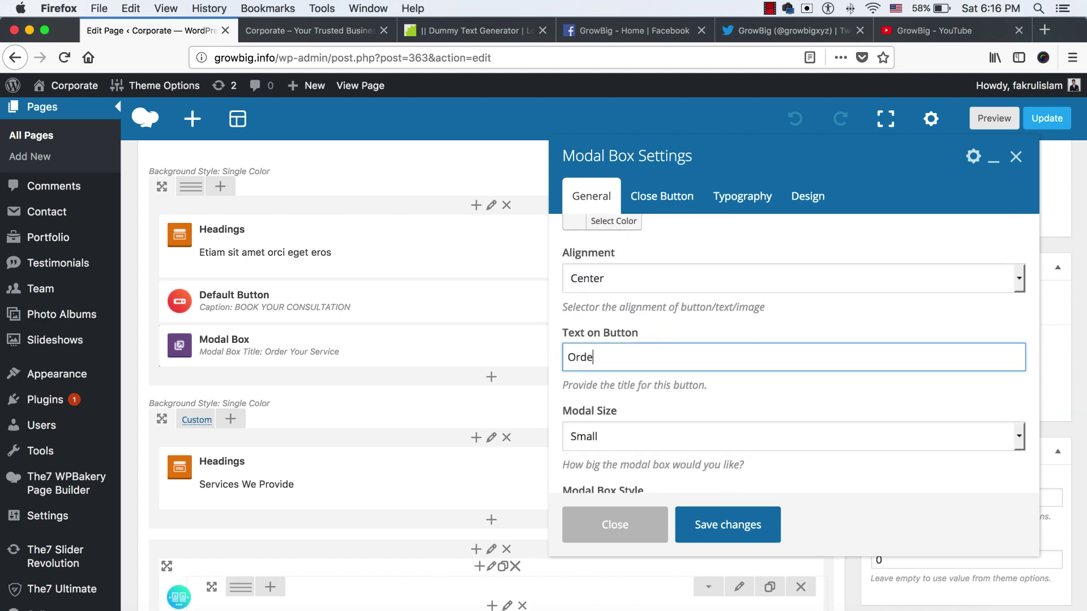
text(Order Your Service)
scroll(683, 408, up, 10)
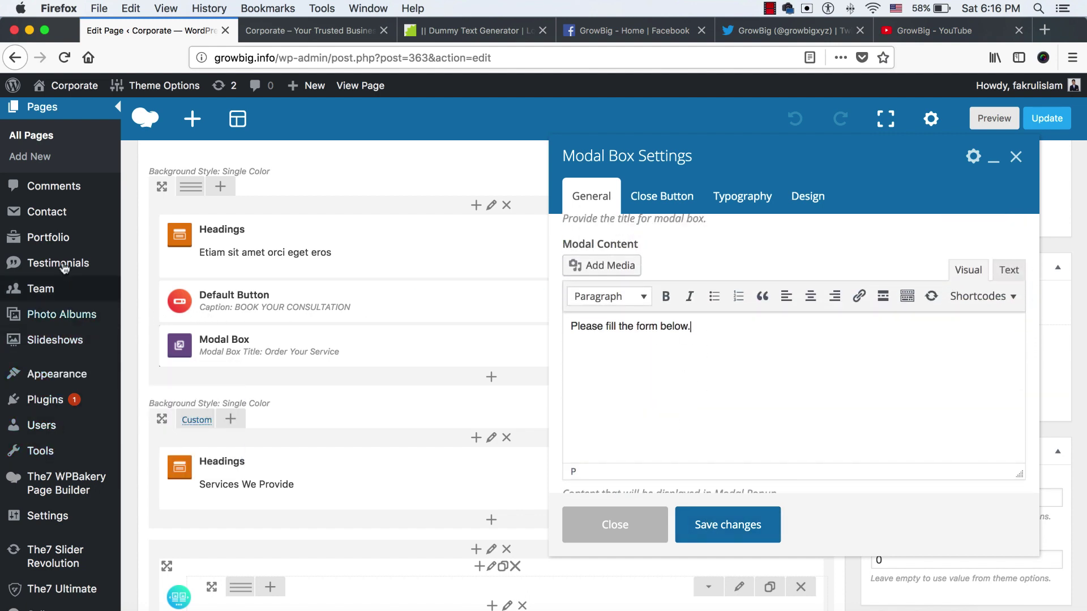
scroll(68, 481, down, 3)
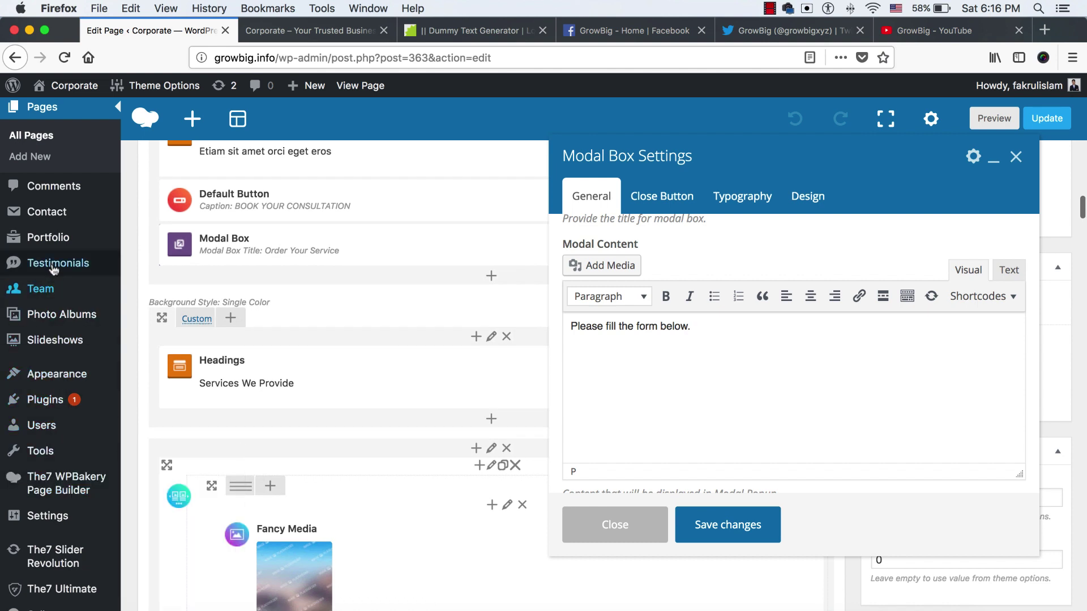
Open Contact form 1 for editing from the Contact Forms list in a new tab
mouse_move(48, 217)
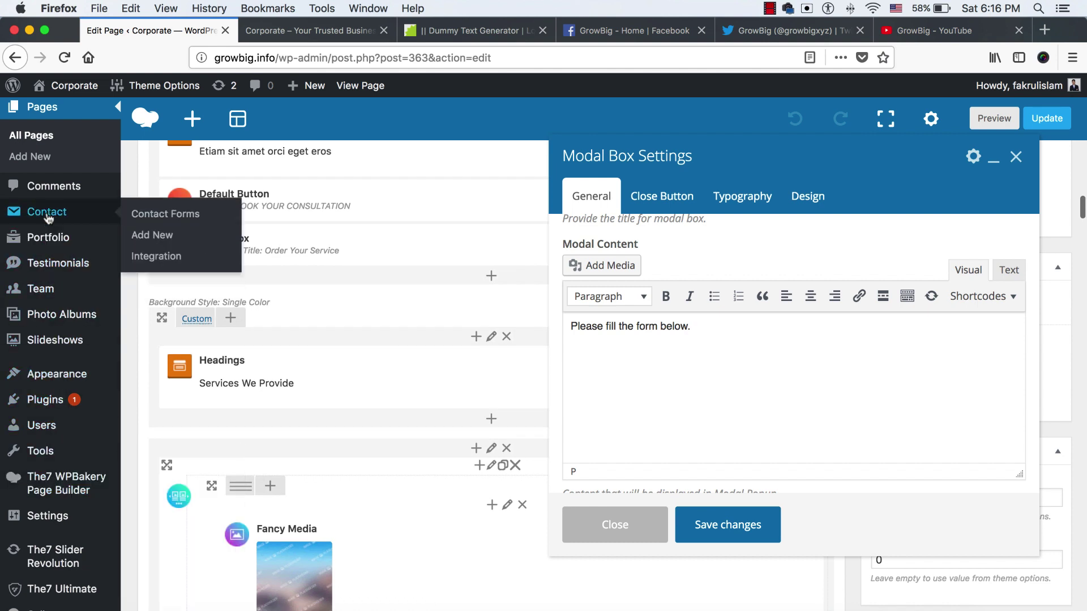
right_click(162, 214)
click(187, 216)
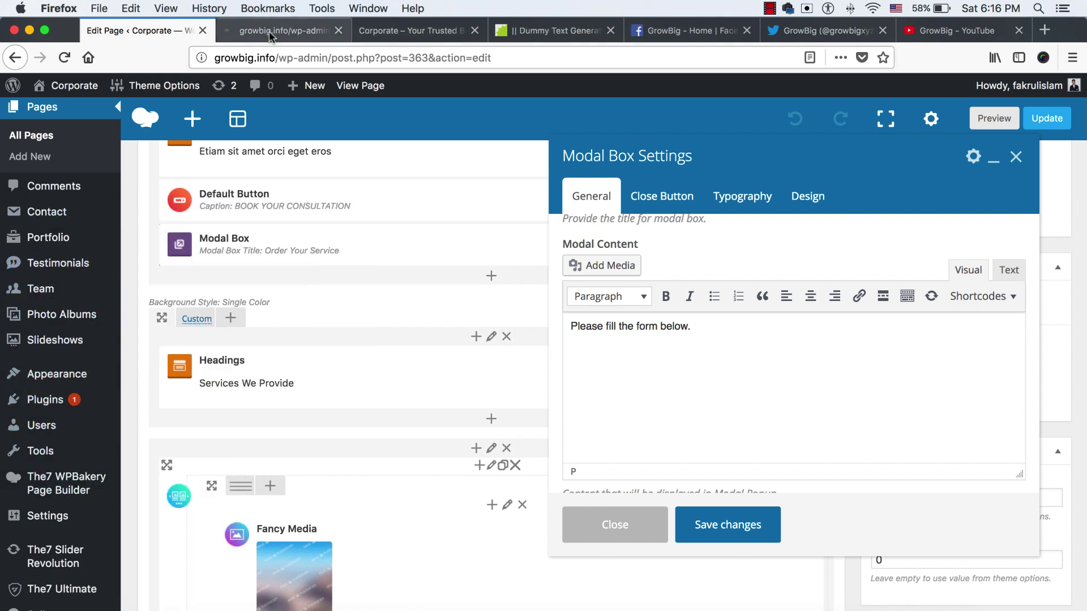
click(271, 30)
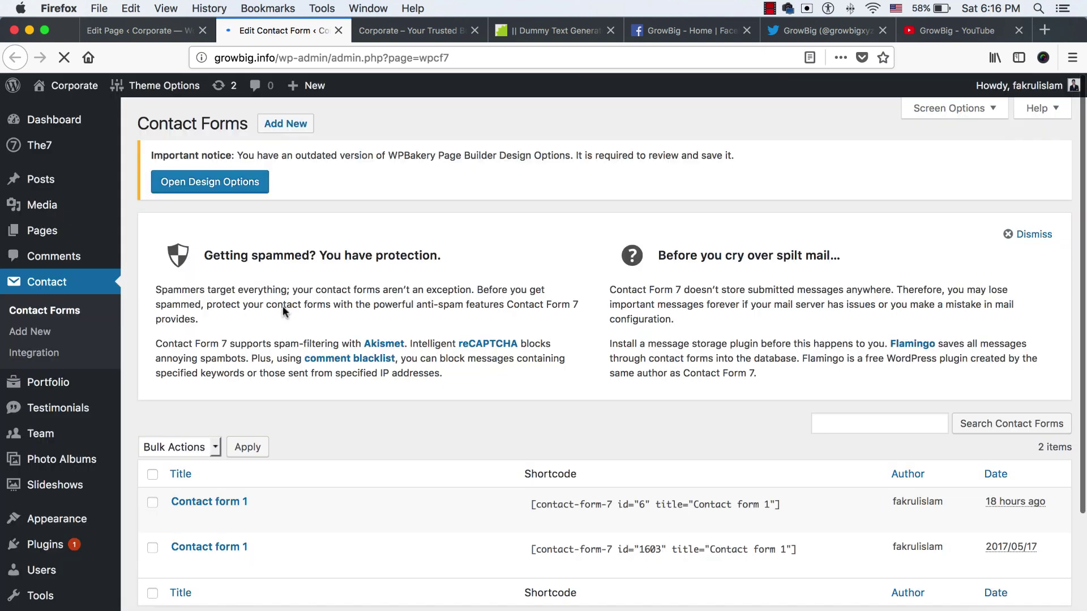
scroll(283, 306, down, 2)
mouse_move(230, 443)
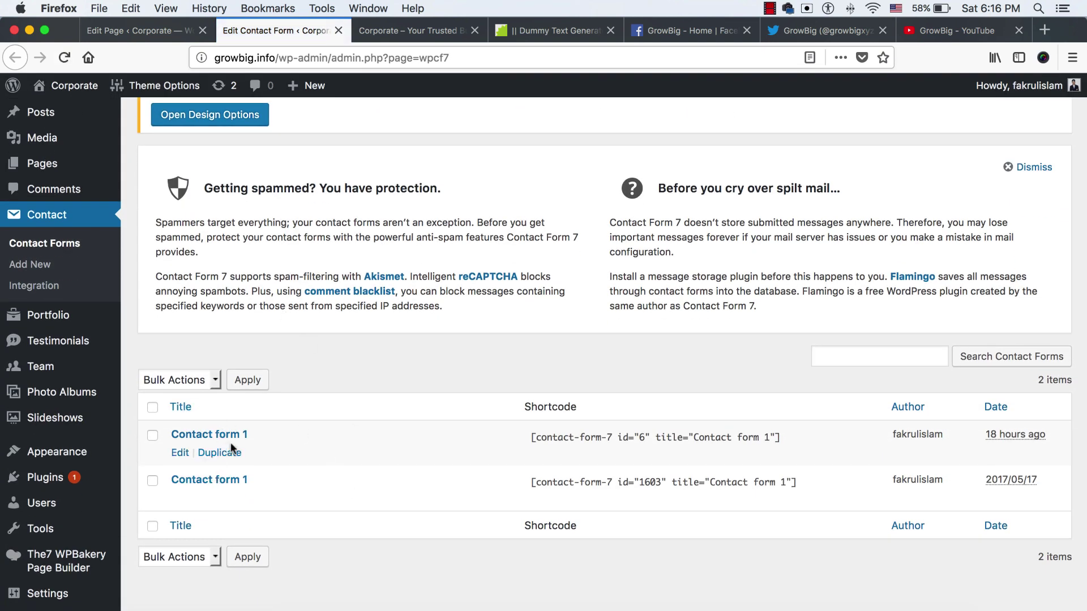
click(181, 453)
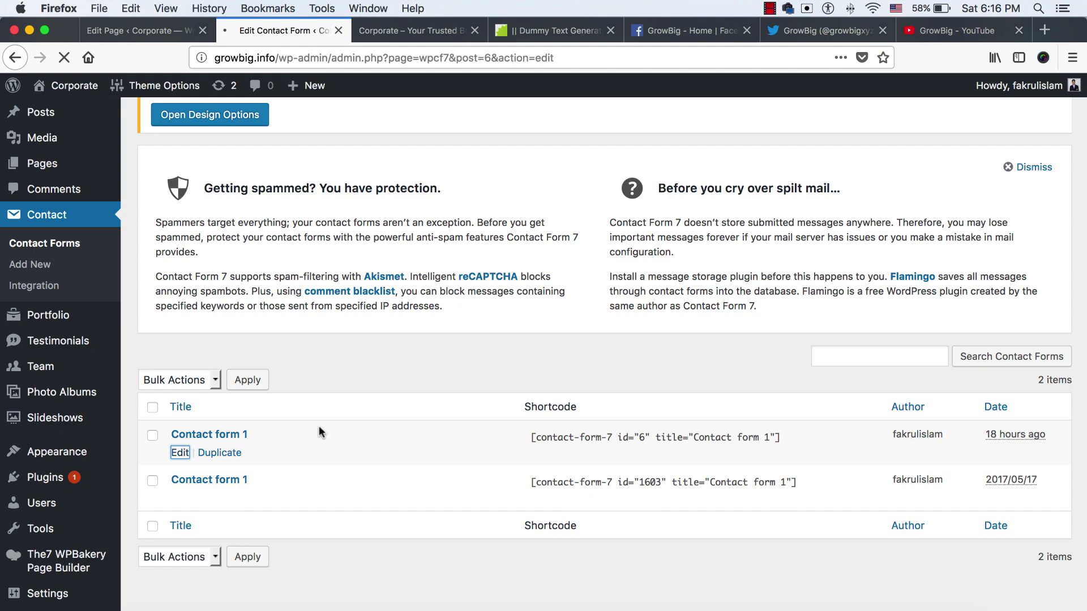
Duplicate the name field as a 'Your Phone' field tagged your-phone
scroll(326, 423, down, 5)
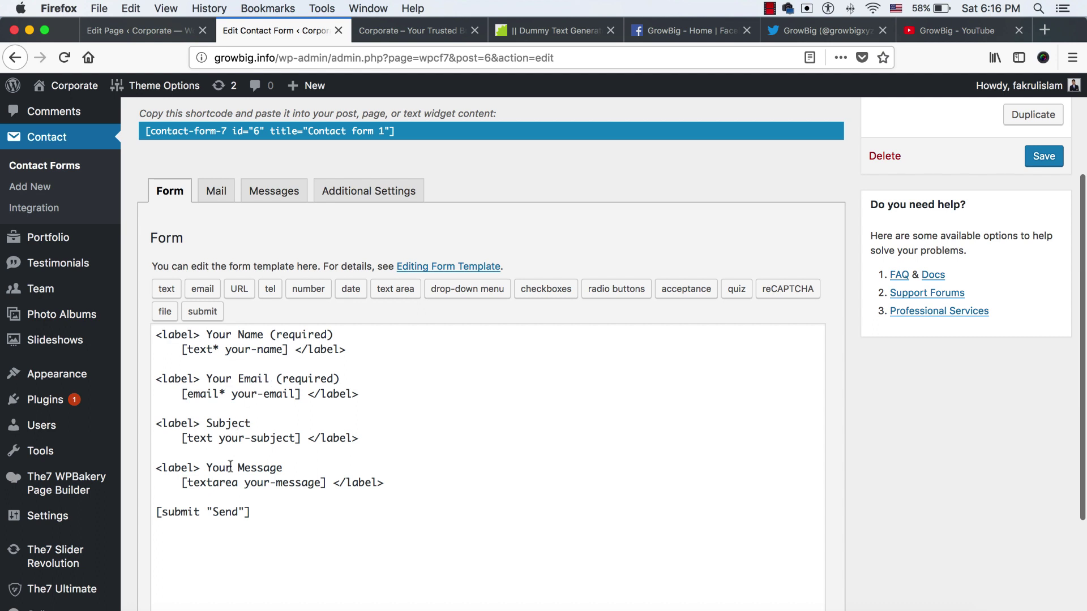
drag(359, 348, 151, 334)
key(super+c)
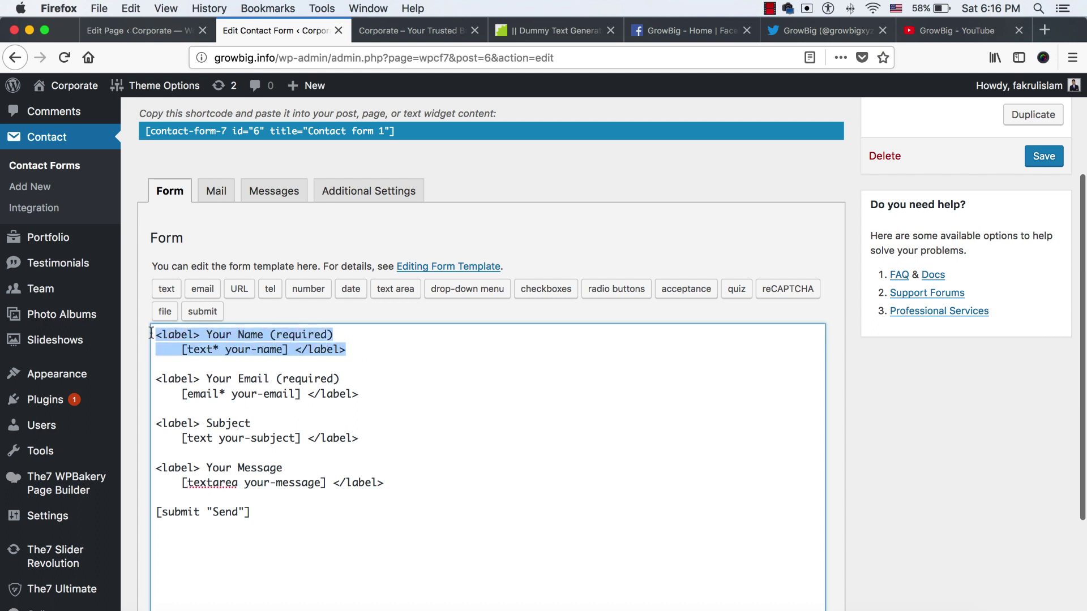
click(369, 348)
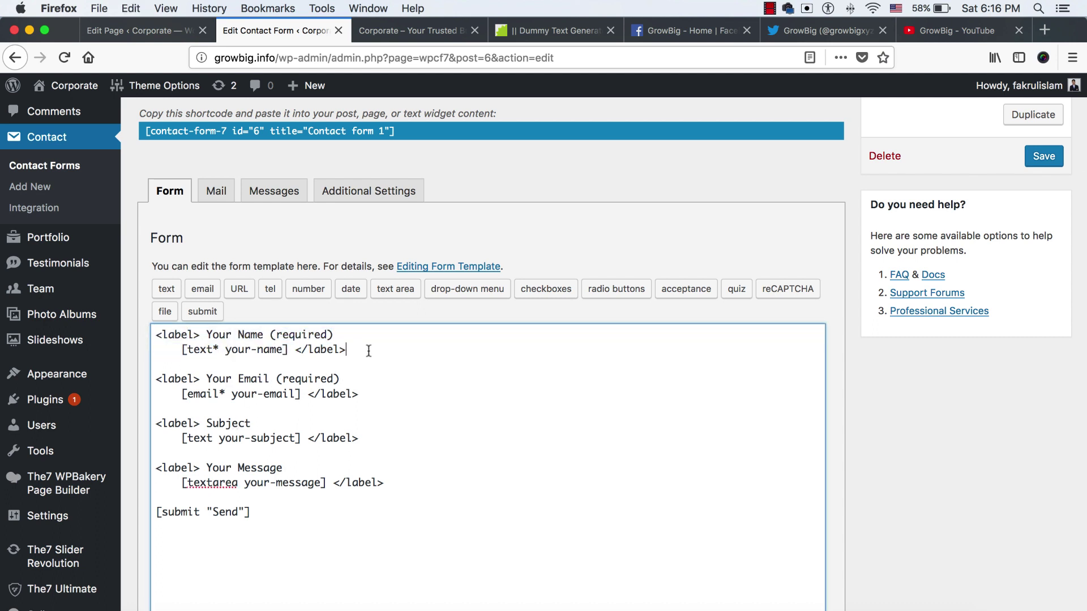
key(Return)
key(Return)
key(super+v)
double_click(254, 378)
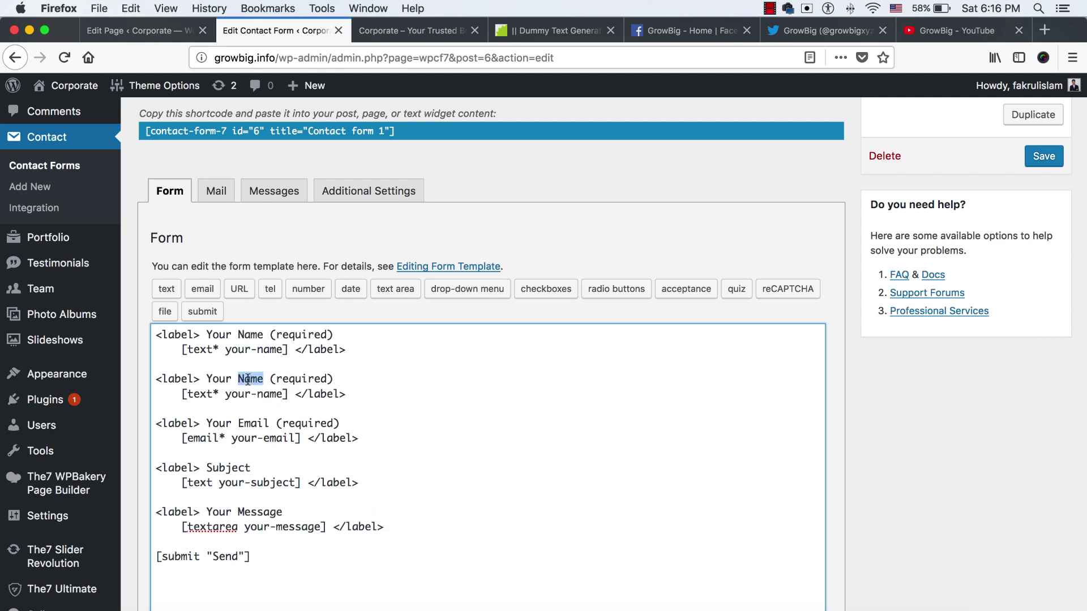
text(Phone)
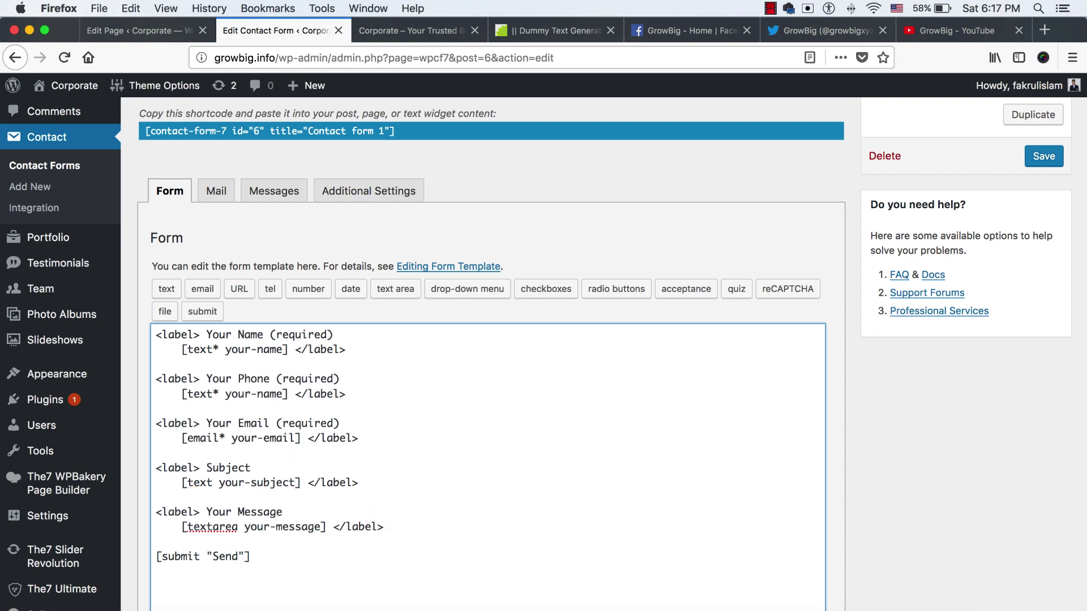
double_click(261, 394)
text(phone)
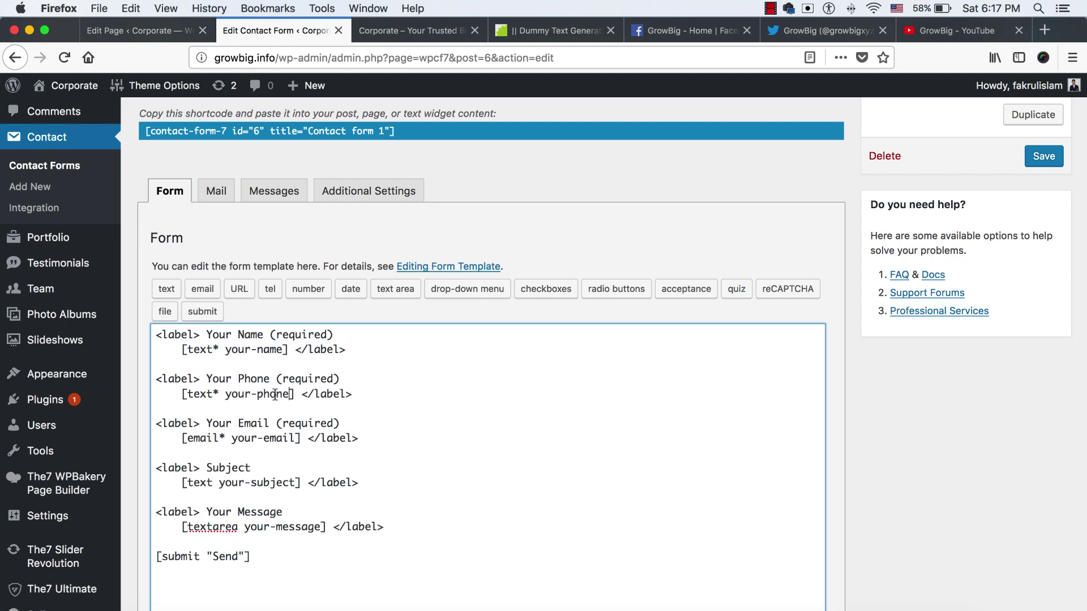
Save Contact form 1 and copy its shortcode
click(1043, 157)
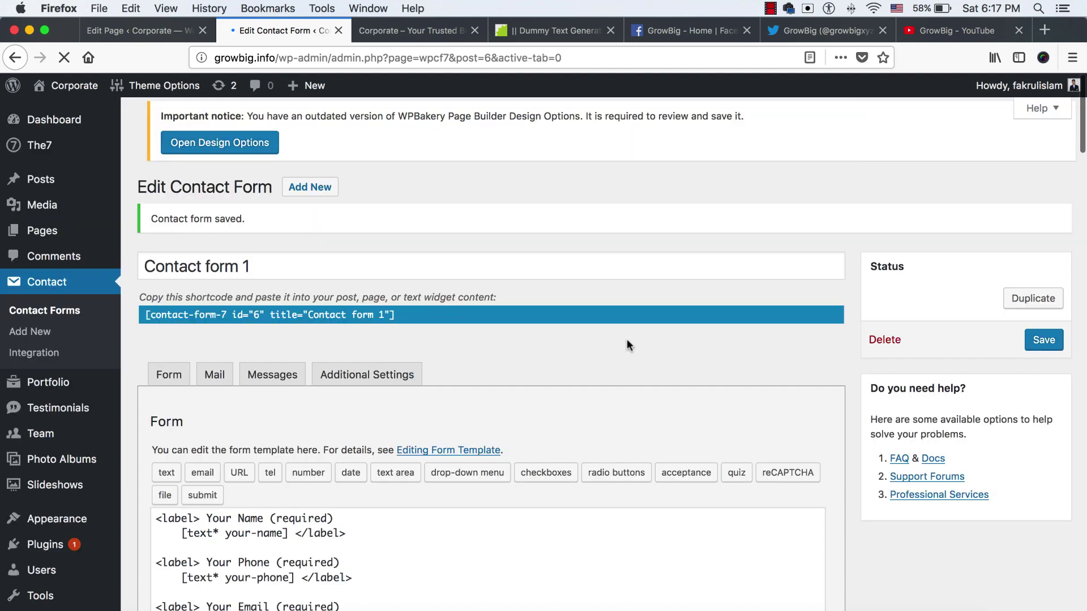
click(285, 323)
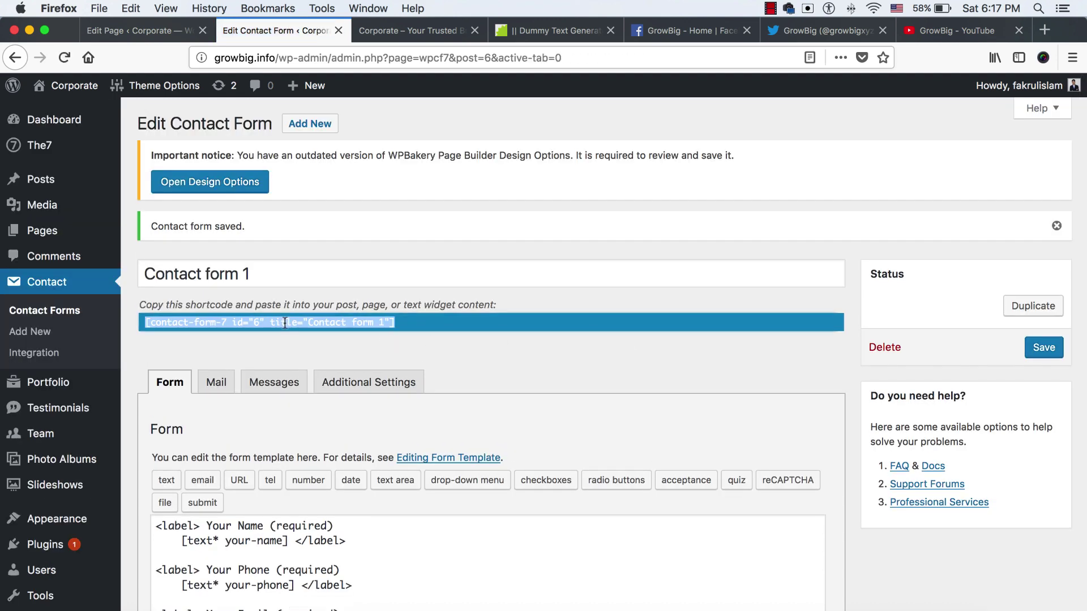
right_click(313, 320)
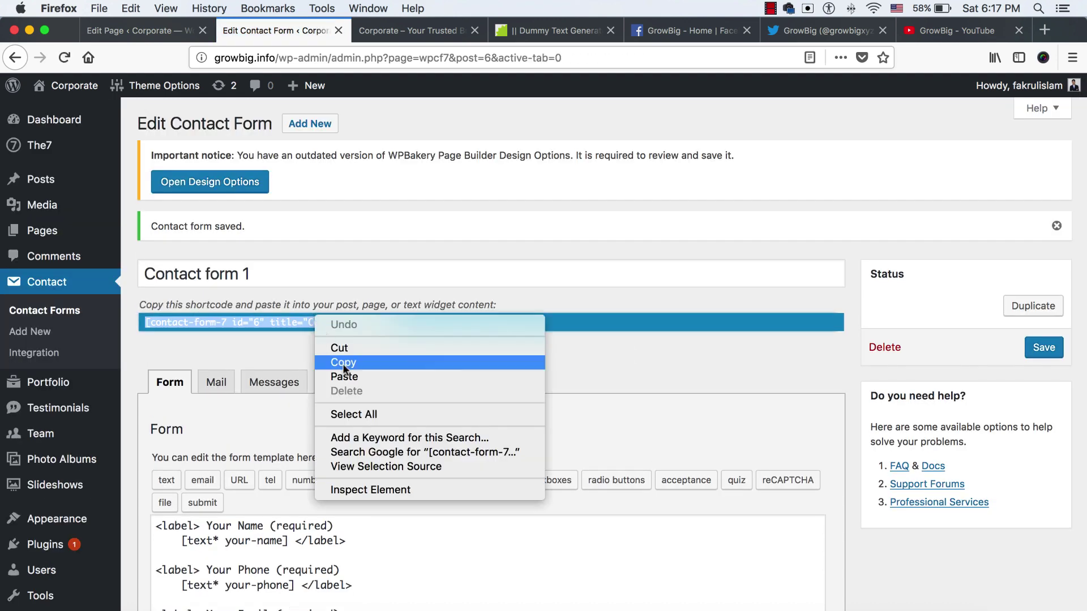
click(341, 363)
click(142, 35)
Paste the Contact form 1 shortcode below the modal's intro line and save the modal
click(645, 359)
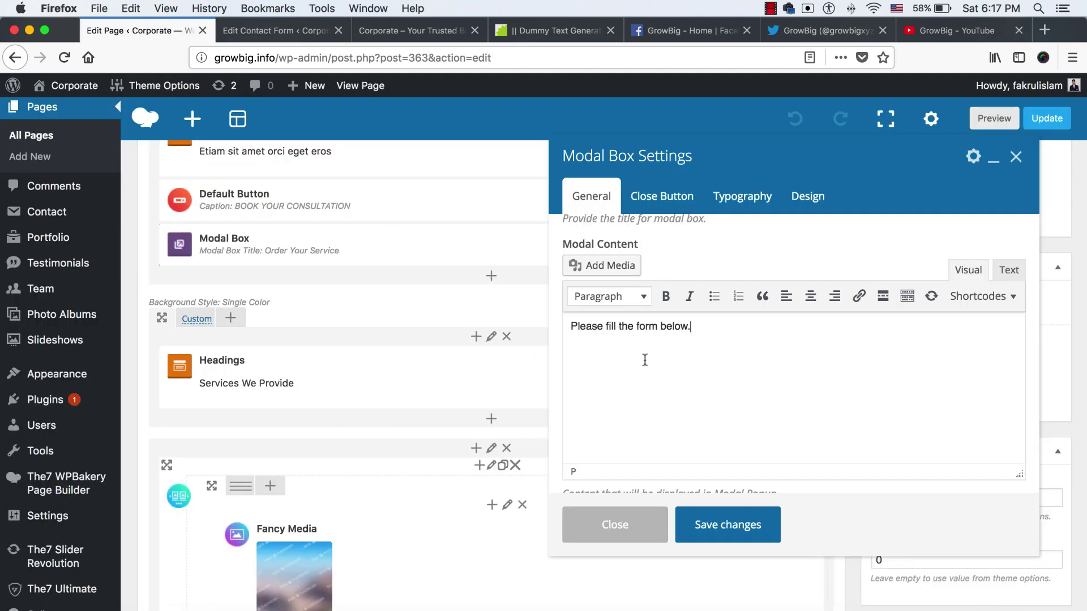
right_click(650, 358)
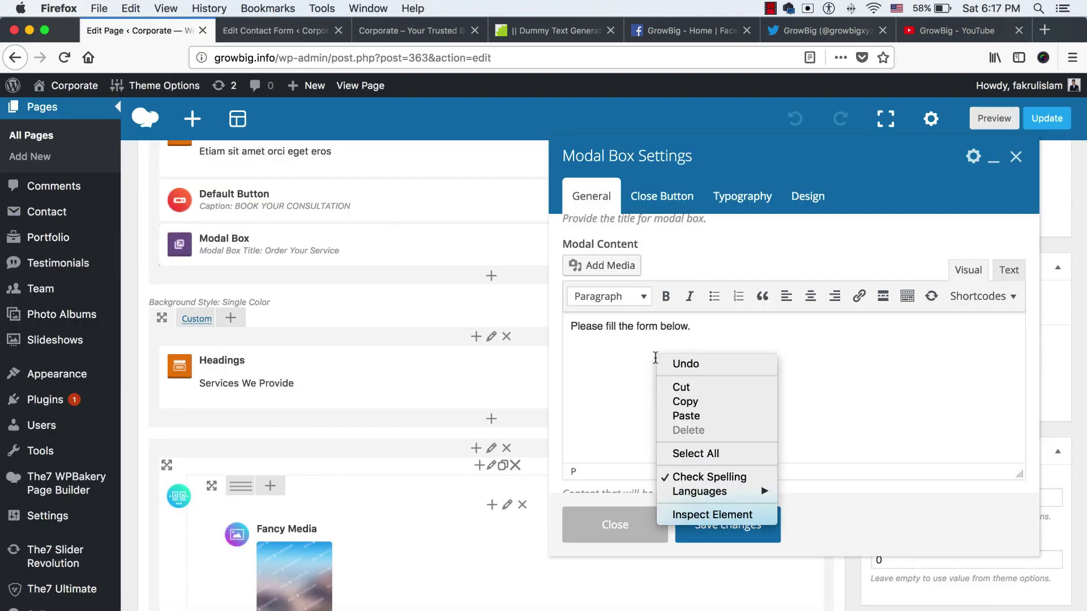
click(685, 416)
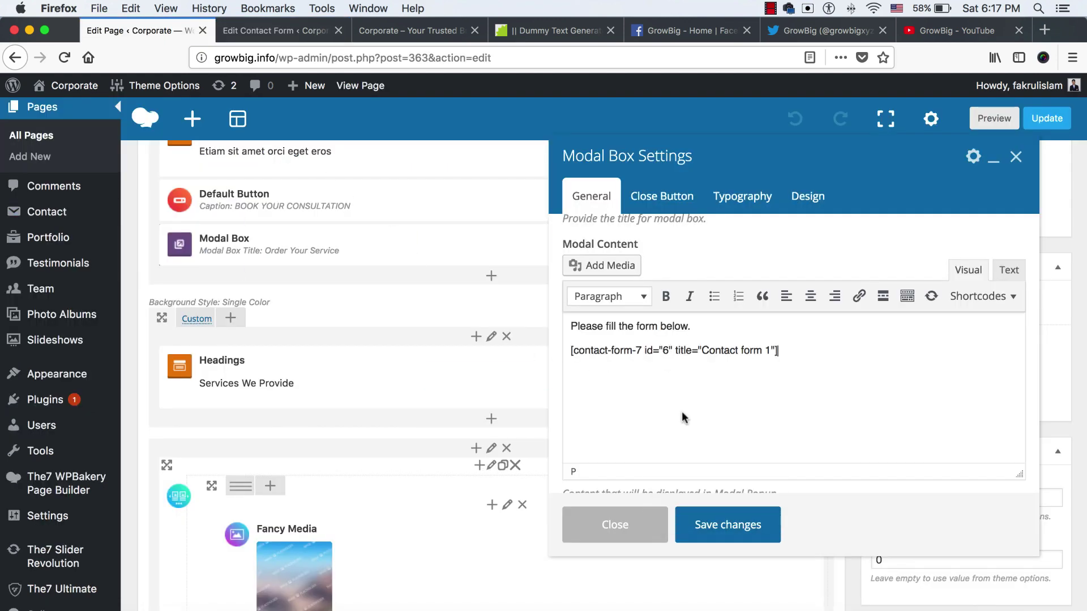
click(728, 526)
Update the Home page and close the popup on the live site
scroll(885, 497, up, 10)
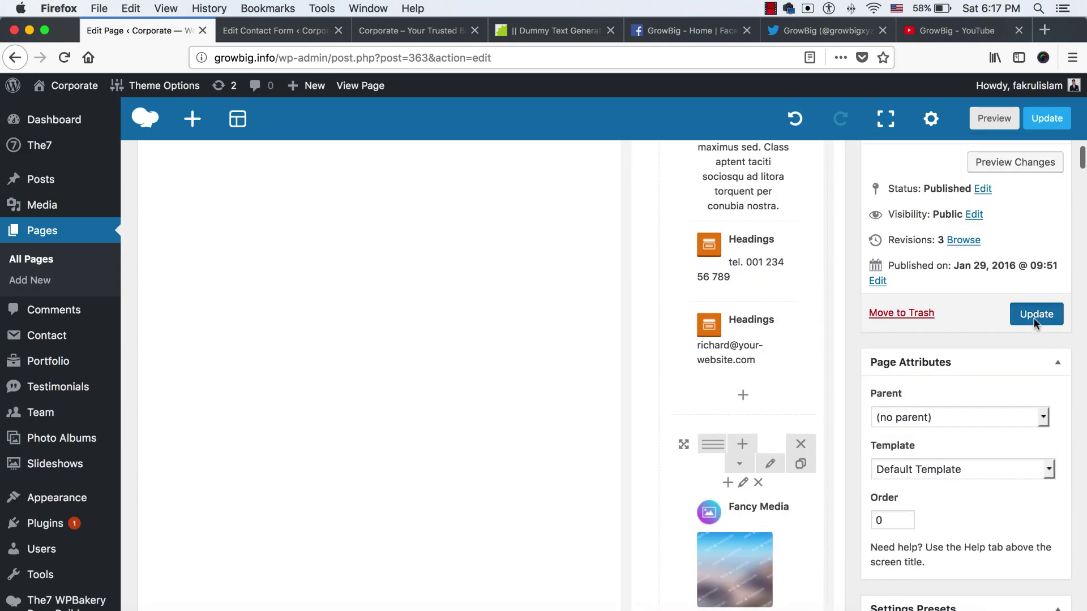
click(1033, 318)
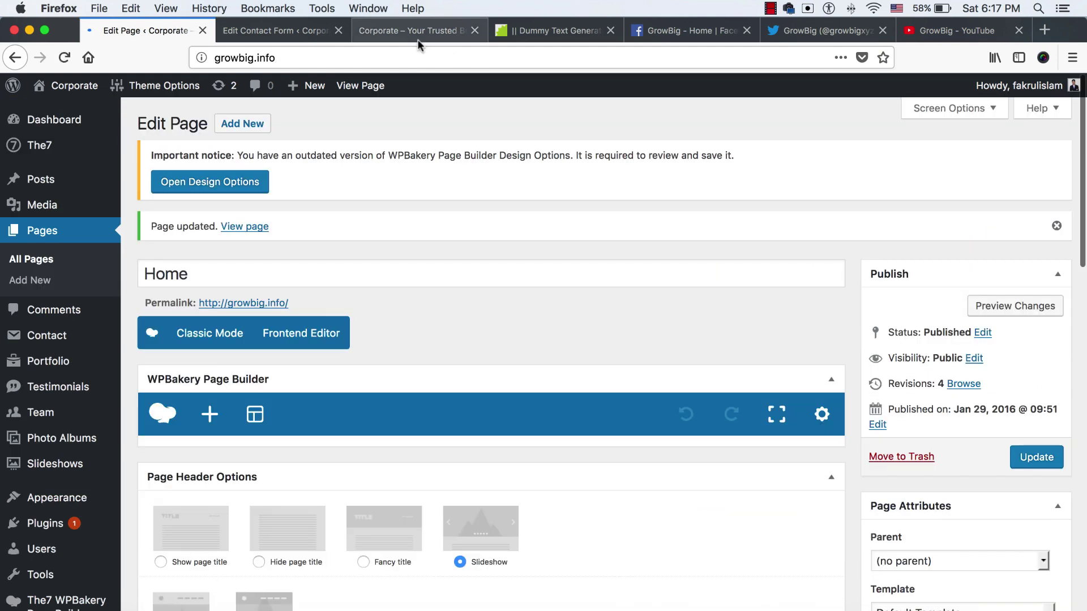
click(416, 30)
click(1031, 129)
Reload the live homepage and open the Order Your Service popup to view Contact form 1's fields
click(495, 57)
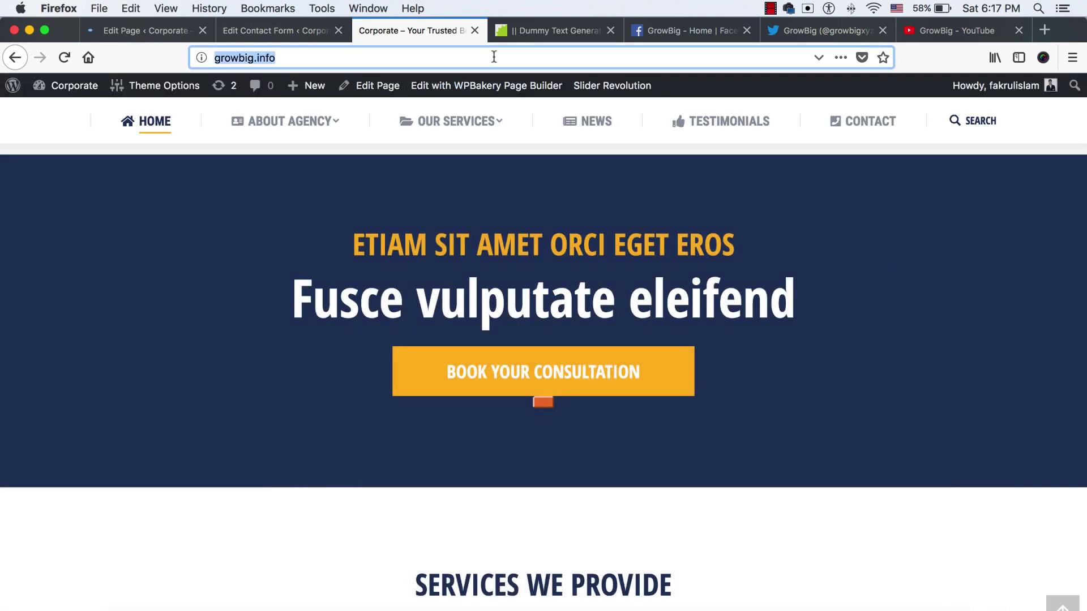
key(Return)
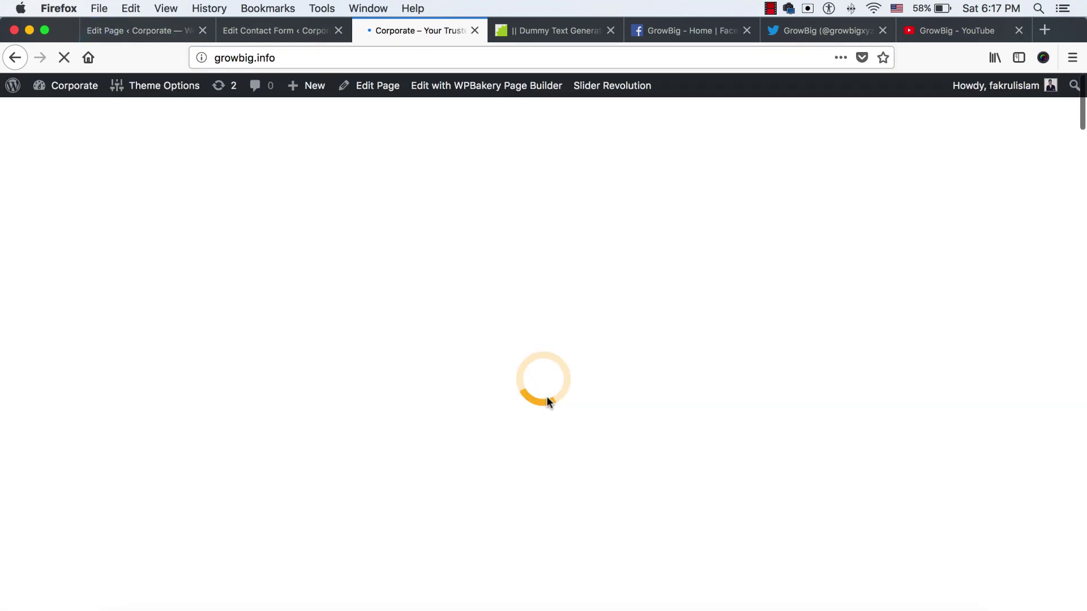
scroll(548, 401, down, 15)
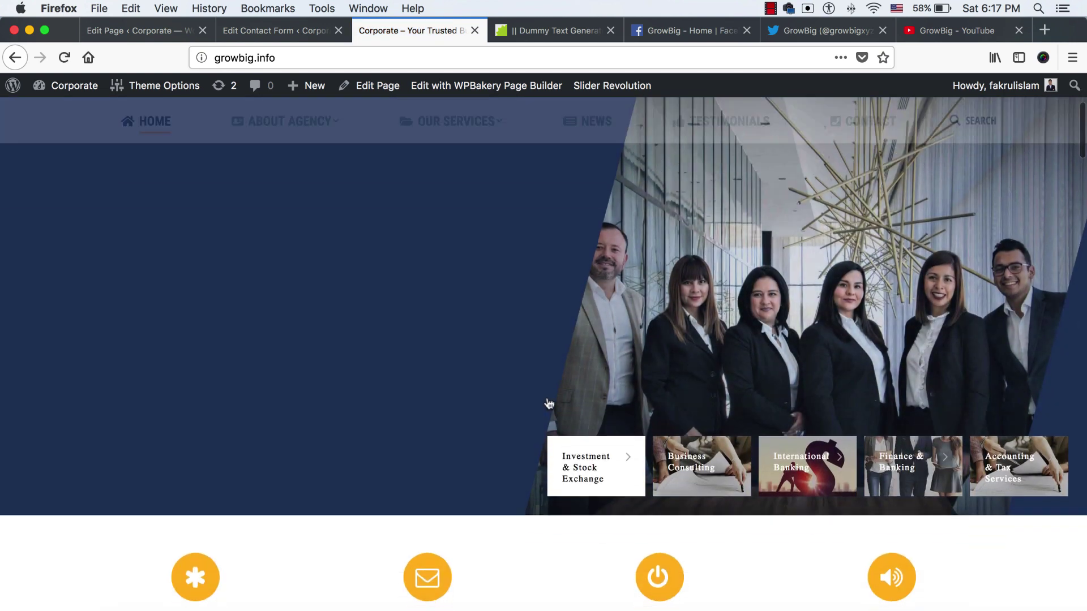
scroll(547, 398, down, 5)
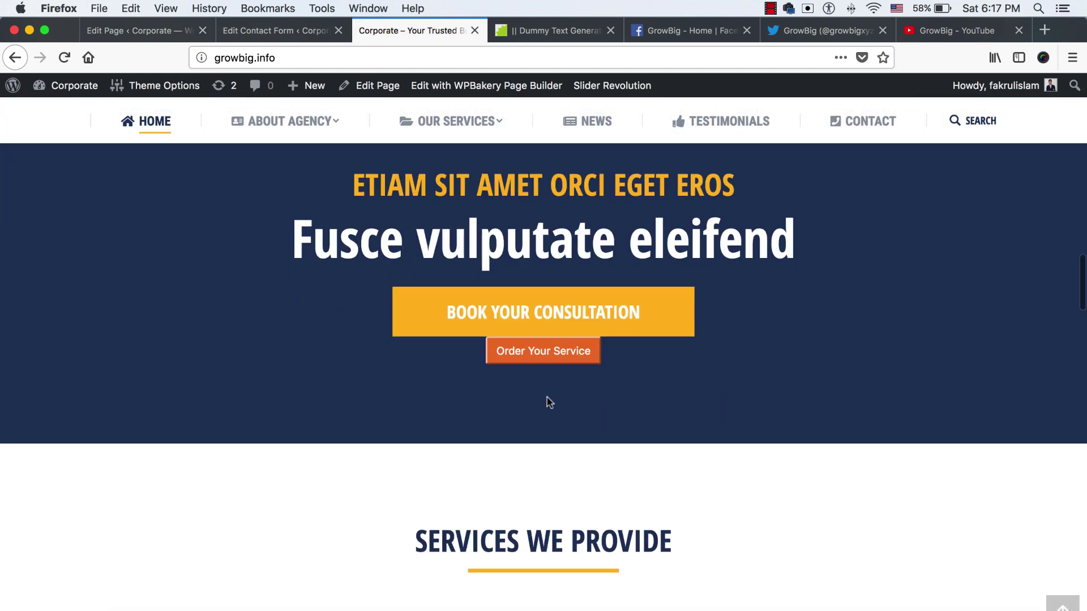
click(543, 355)
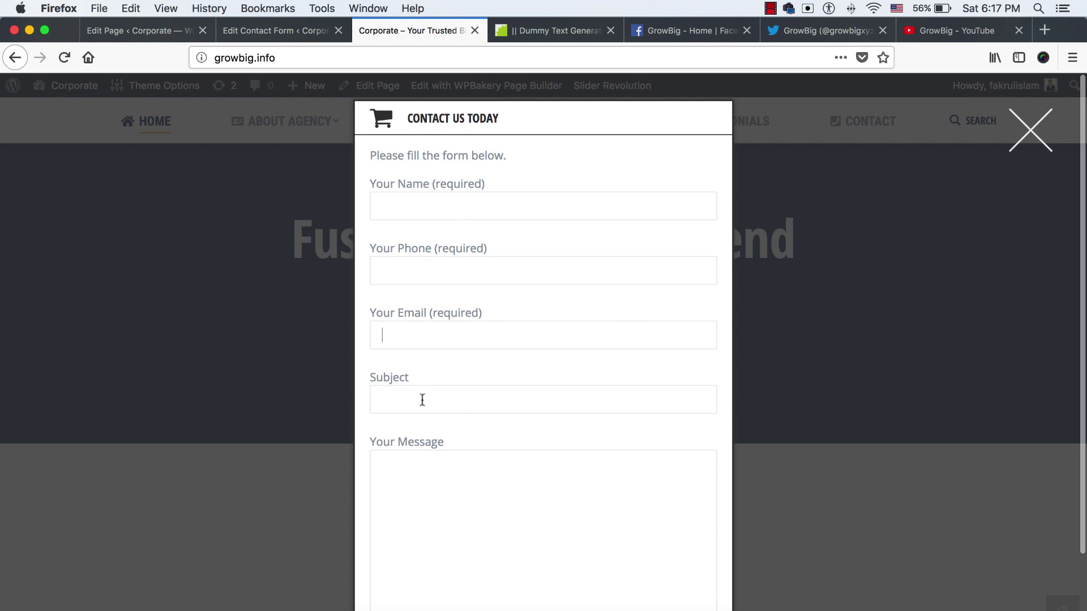
scroll(469, 403, down, 3)
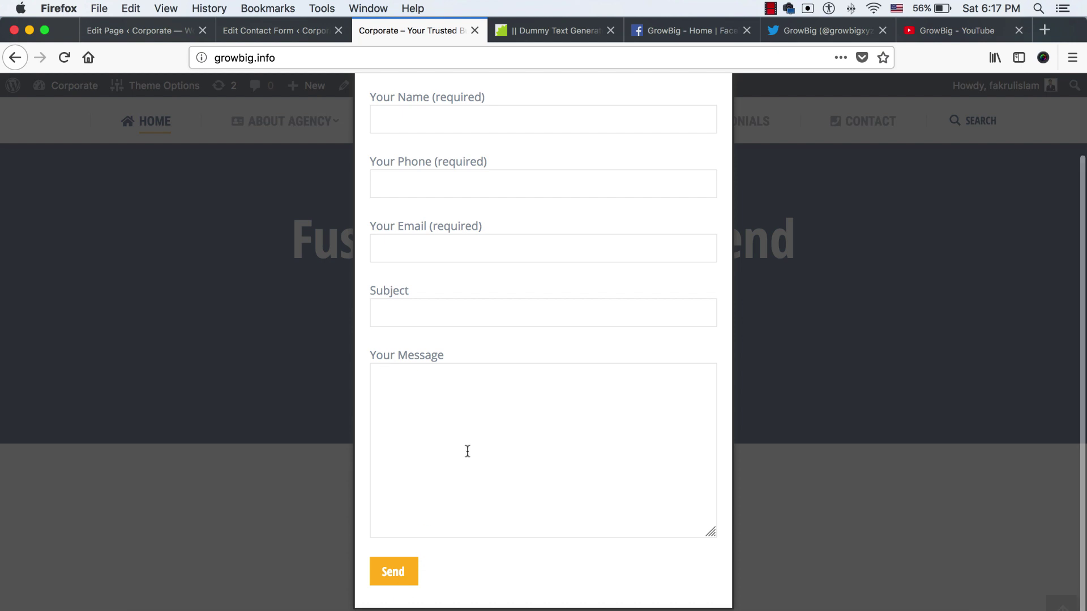
scroll(479, 449, up, 2)
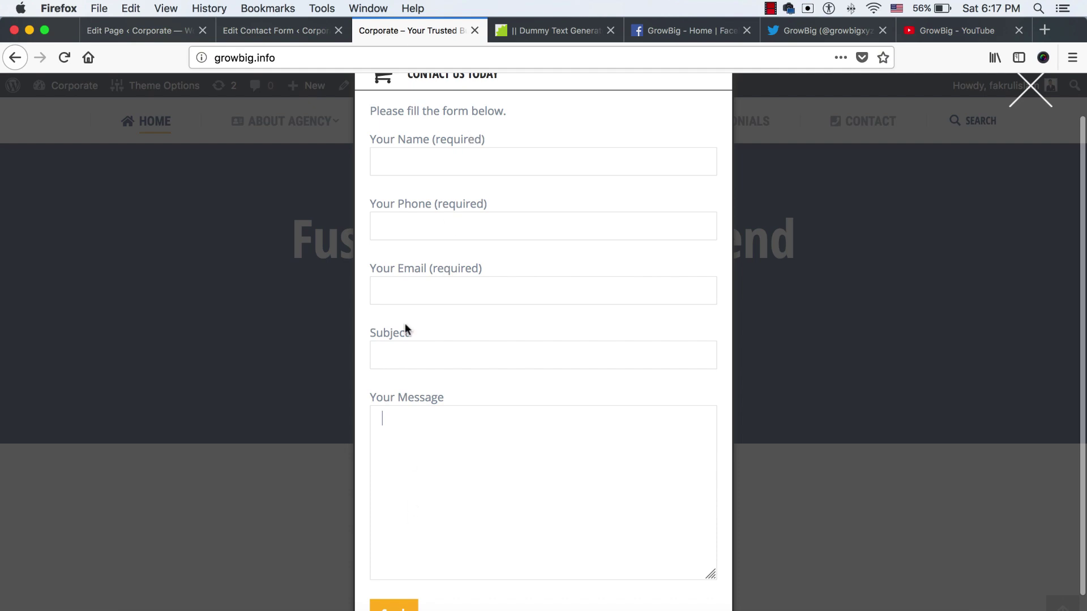
Review Contact form 1's Mail settings, close its tab and the popup, and resume page editing
click(255, 31)
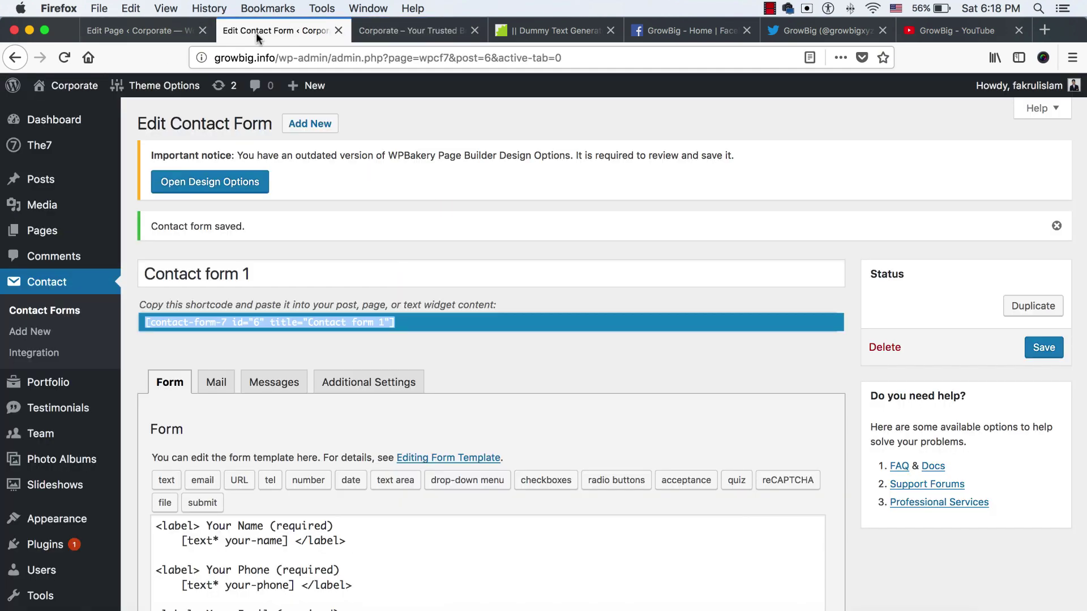
scroll(247, 357, down, 2)
click(216, 332)
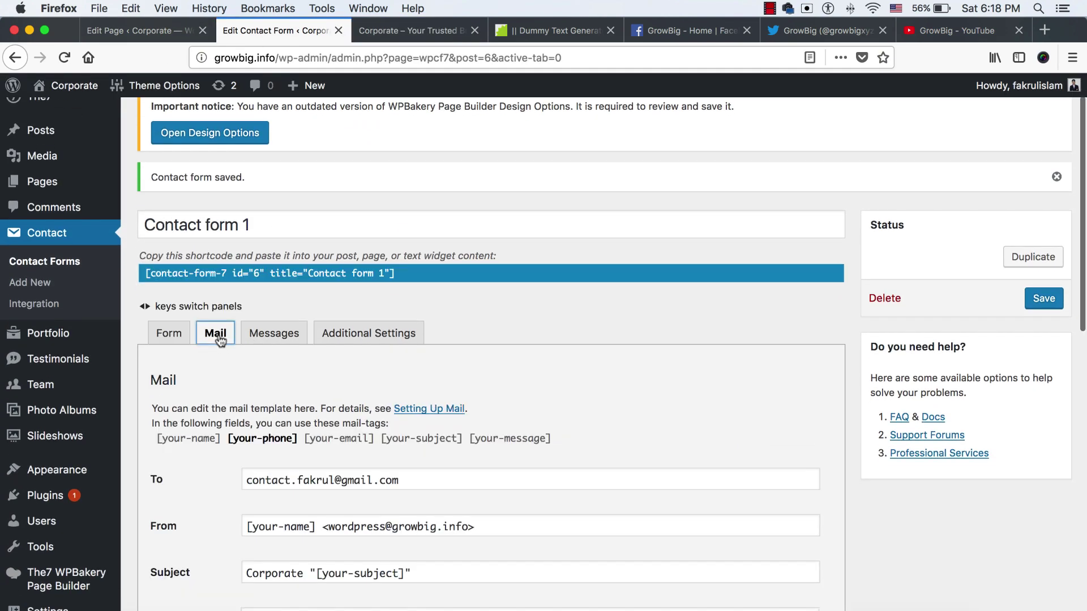
scroll(253, 363, down, 3)
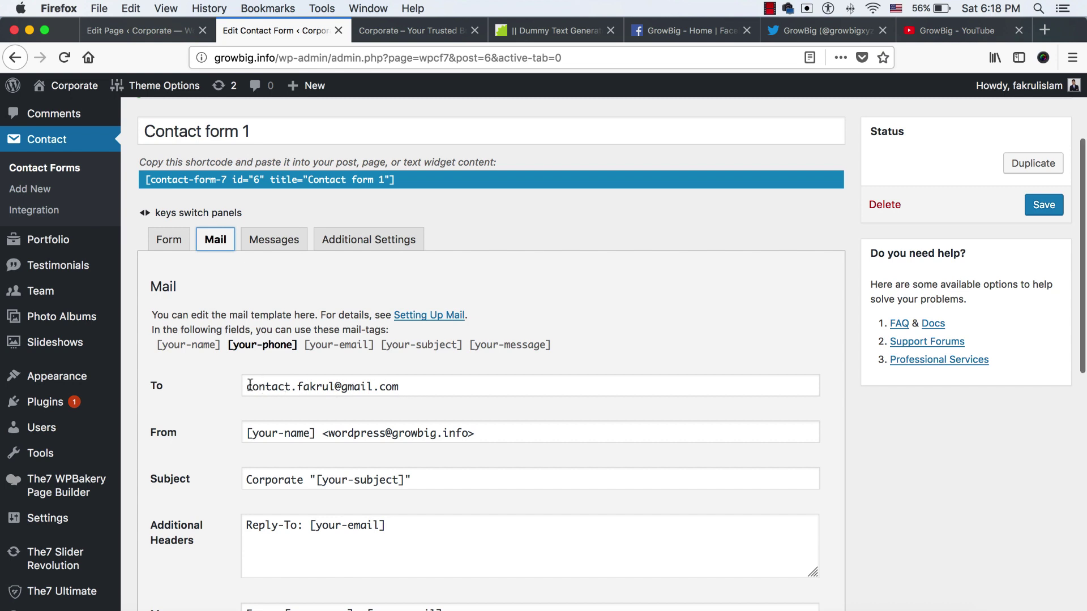
middle_click(283, 32)
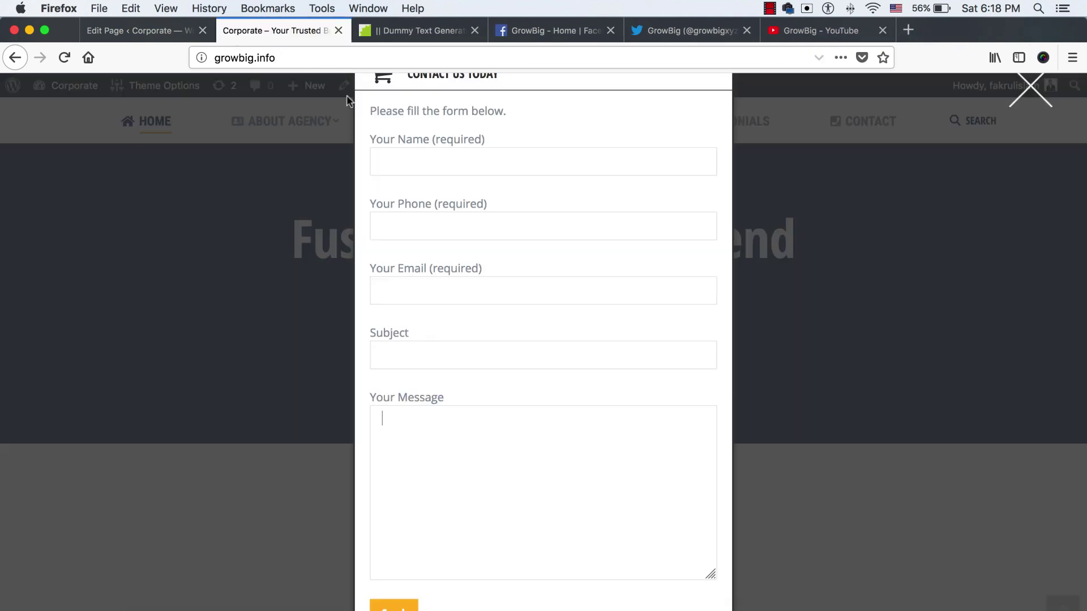
click(1035, 98)
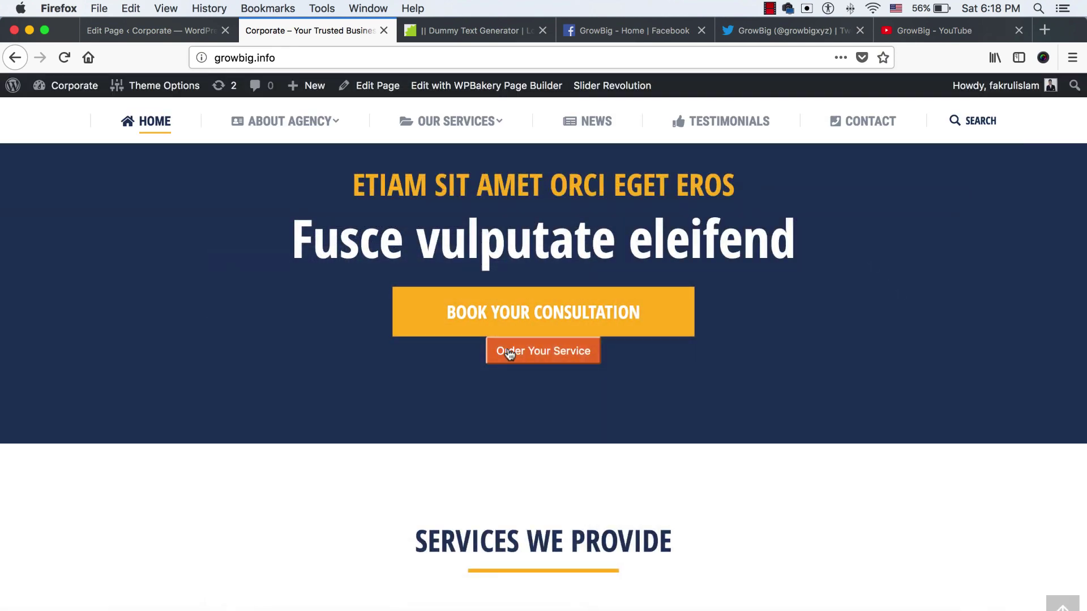
click(167, 38)
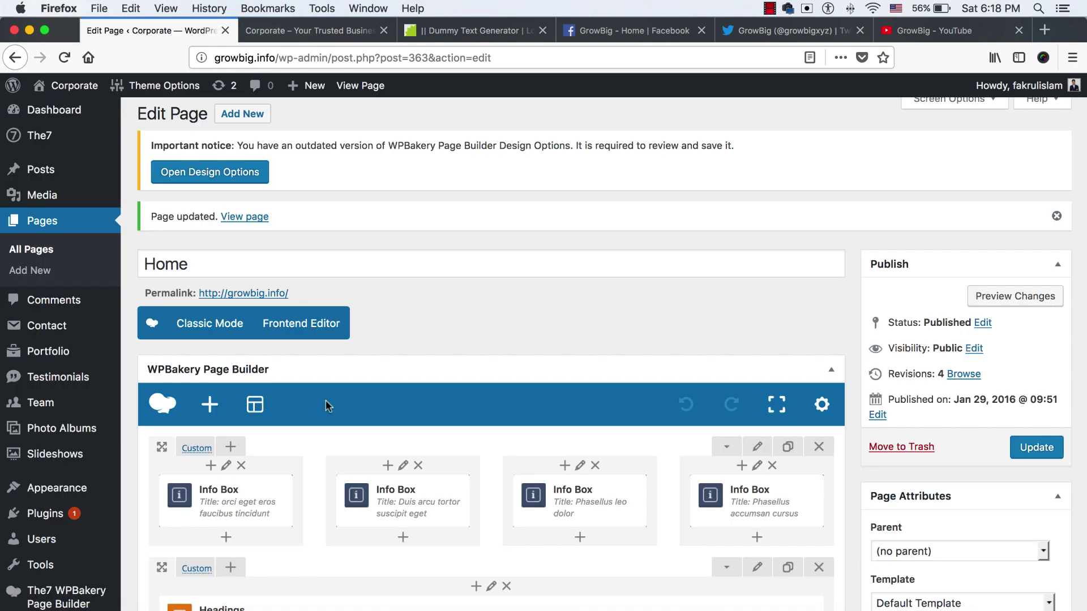
Delete the Book Your Consultation button and set the popup button size to Large
scroll(502, 472, down, 5)
scroll(502, 472, down, 10)
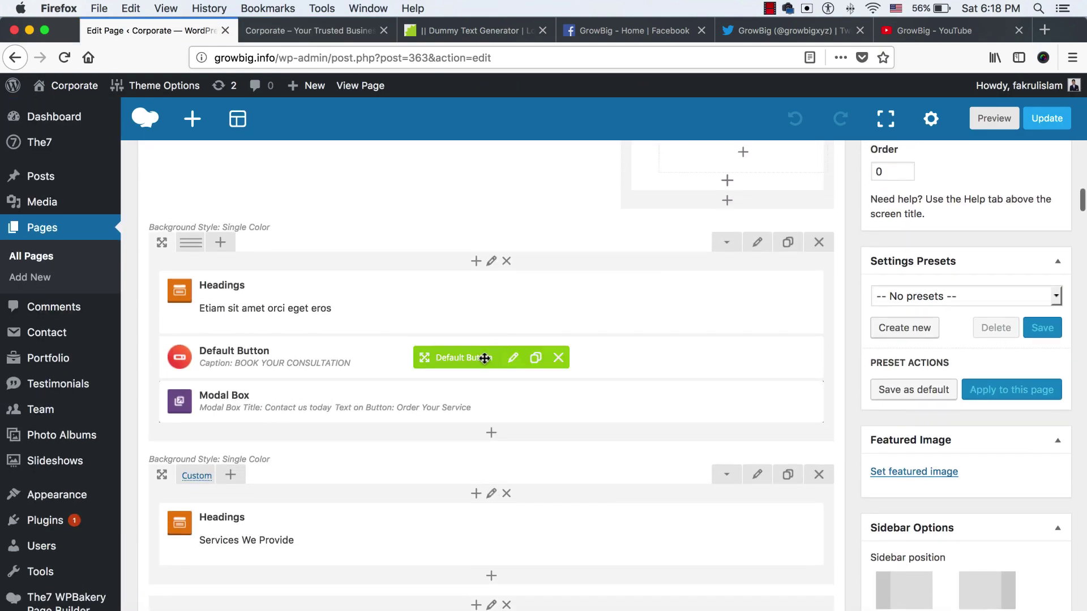
click(558, 357)
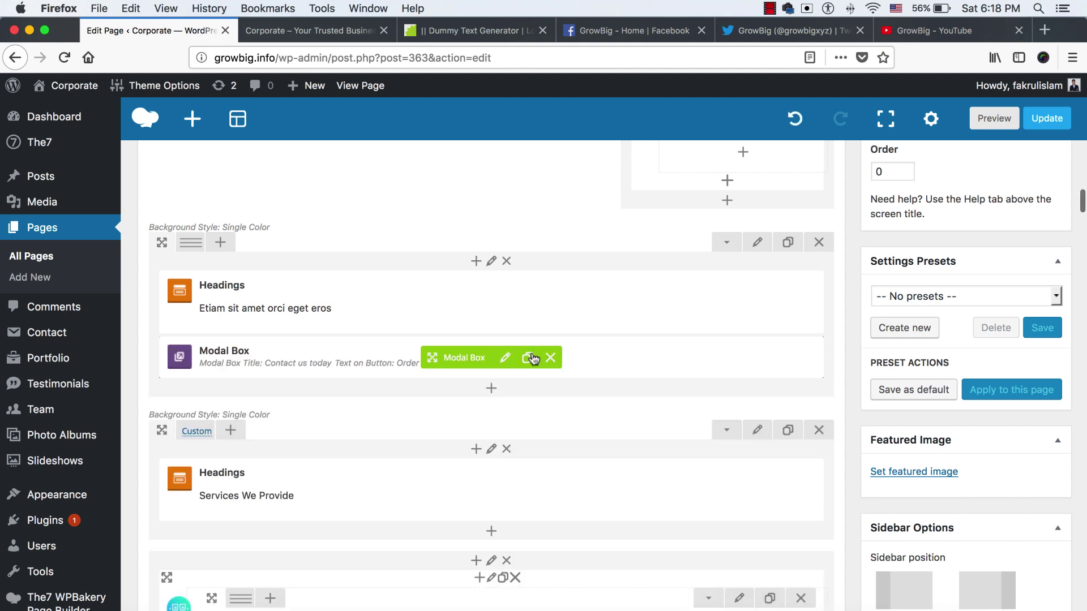
click(505, 425)
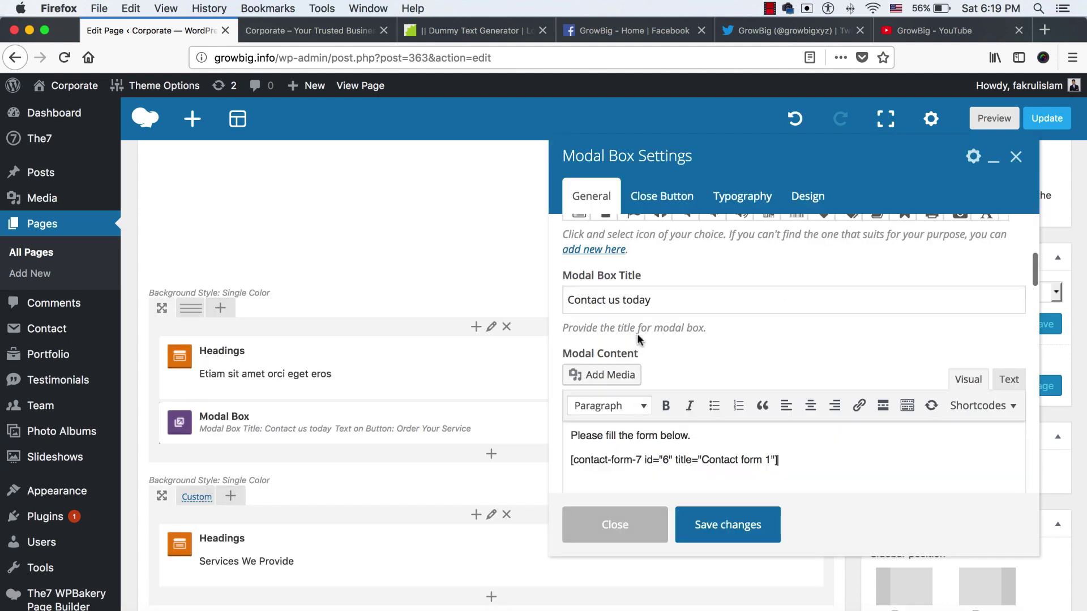
scroll(633, 403, down, 10)
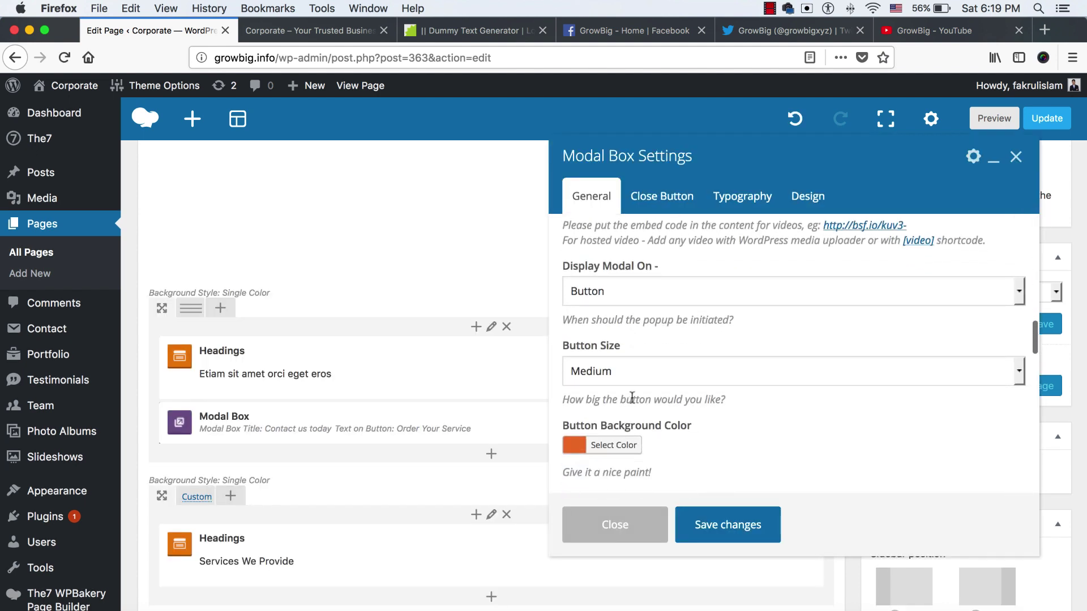
click(629, 331)
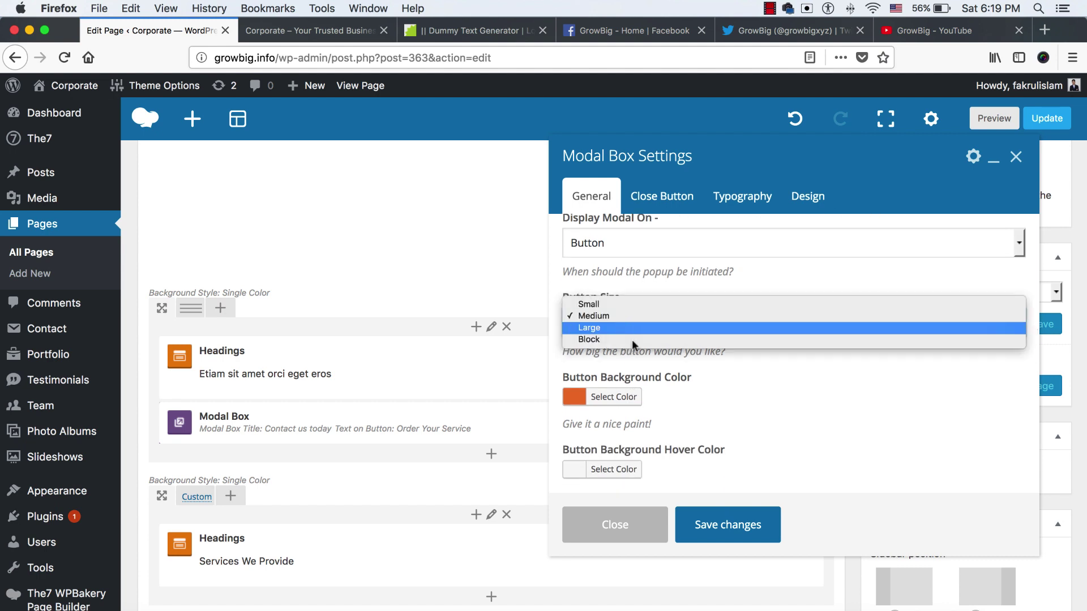
click(626, 331)
Give the popup button a yellow #f2c037 background, save it and update the page
click(612, 397)
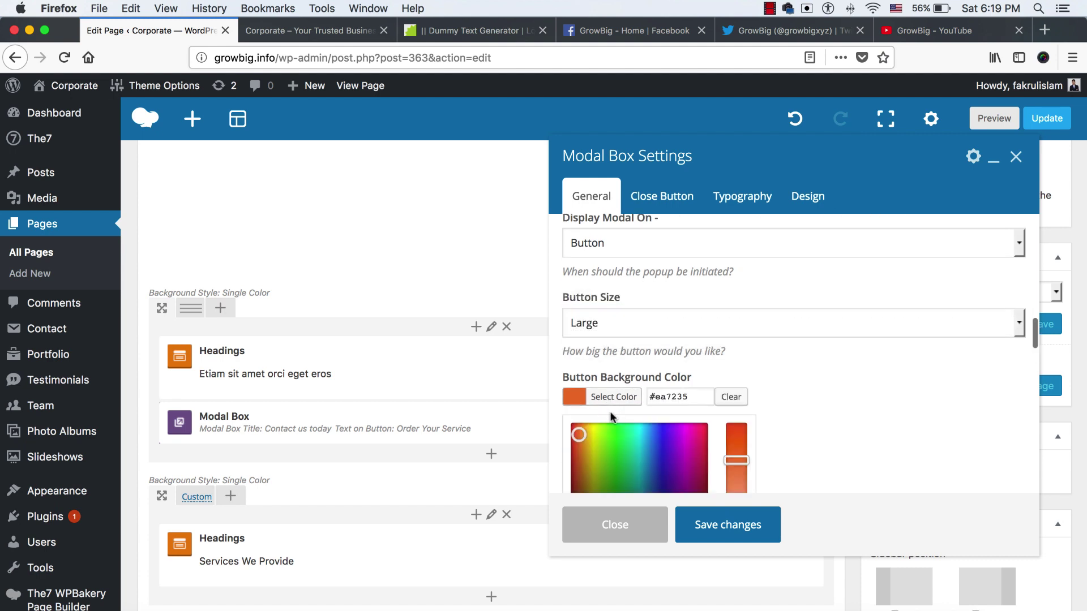
click(334, 34)
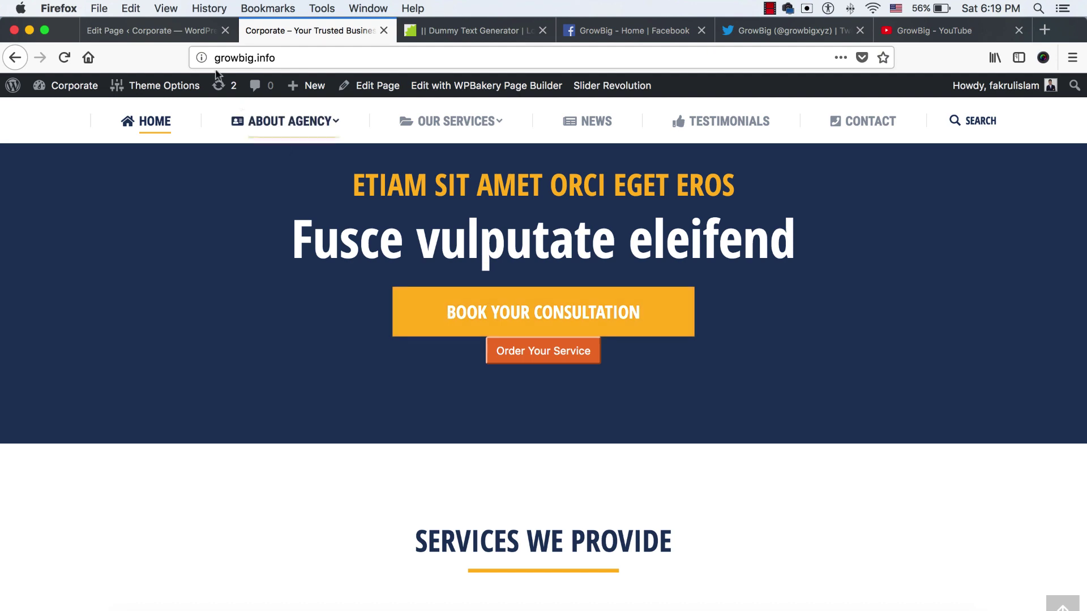
click(148, 33)
scroll(605, 441, down, 1)
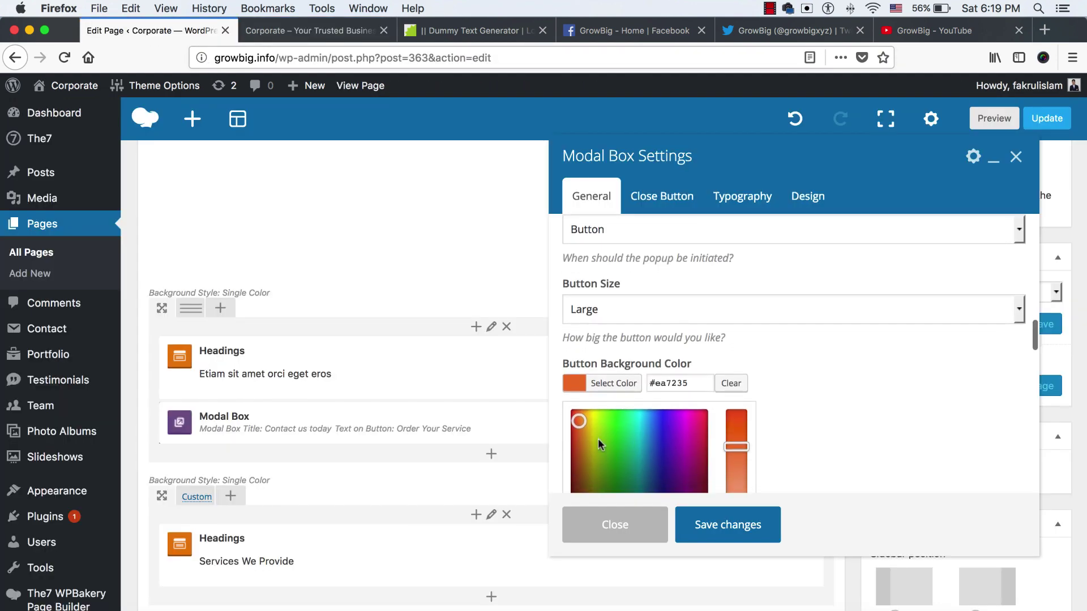
drag(598, 438, 585, 416)
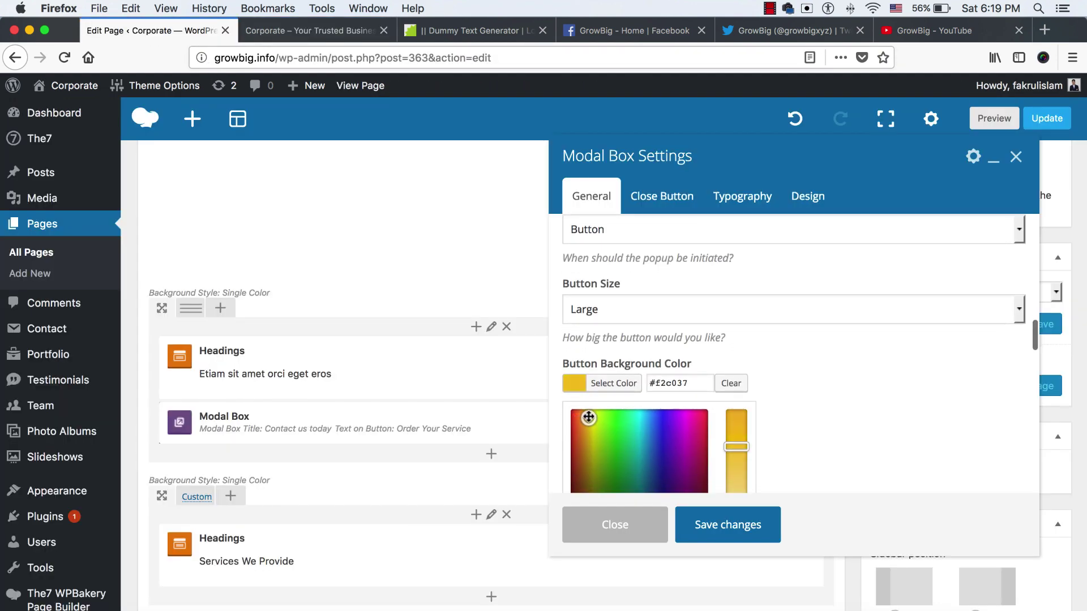
scroll(679, 453, down, 5)
click(730, 523)
scroll(948, 381, up, 10)
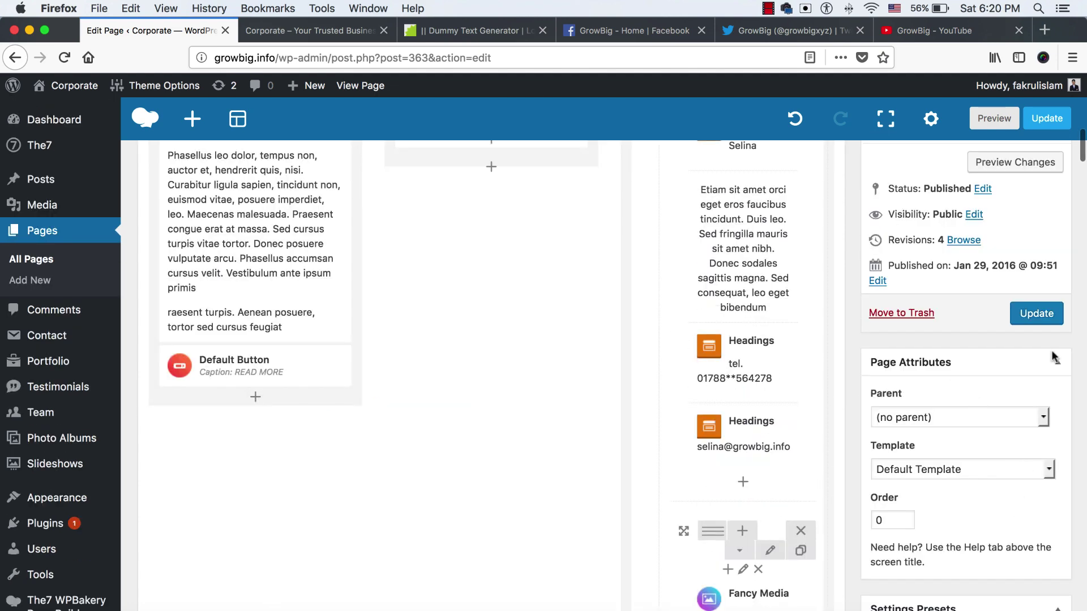
click(1036, 313)
Test the yellow Order Your Service button's Contact Us Today form live, then return to the editor
key(ctrl+Tab)
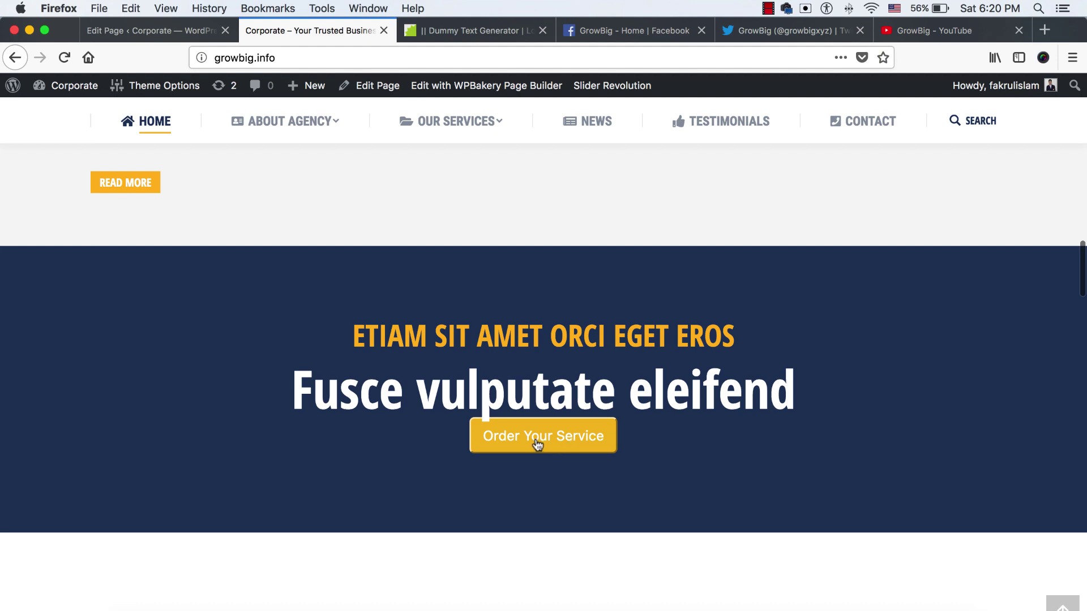
click(528, 450)
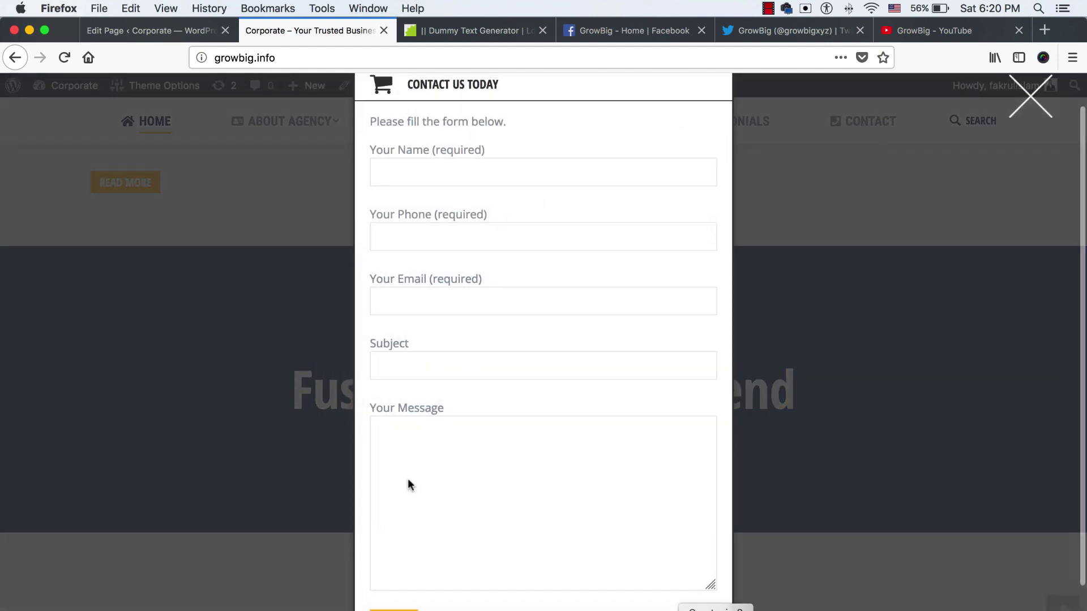
click(473, 362)
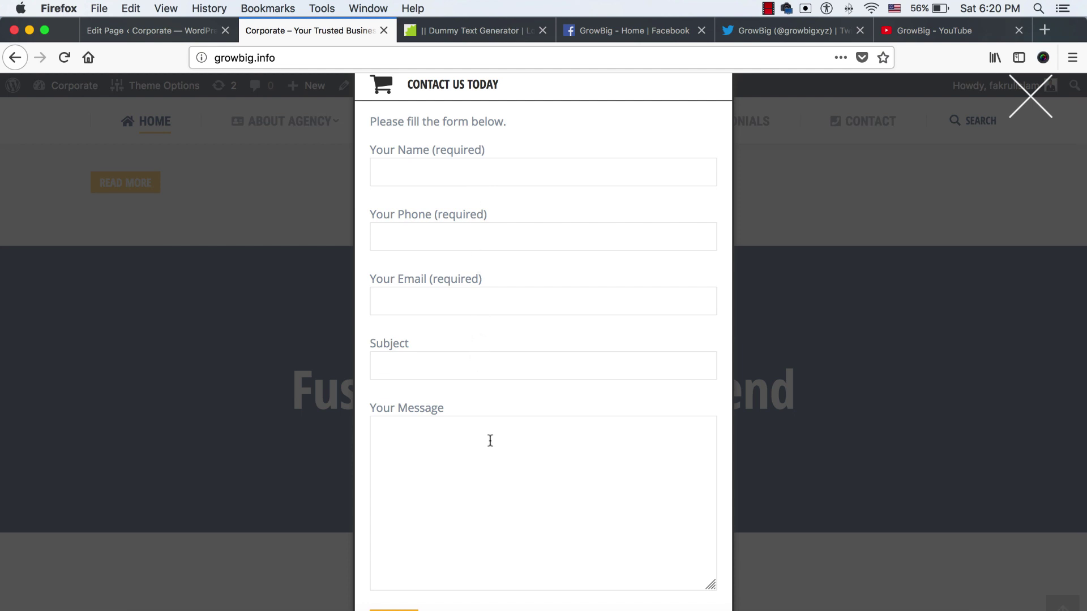
click(1029, 109)
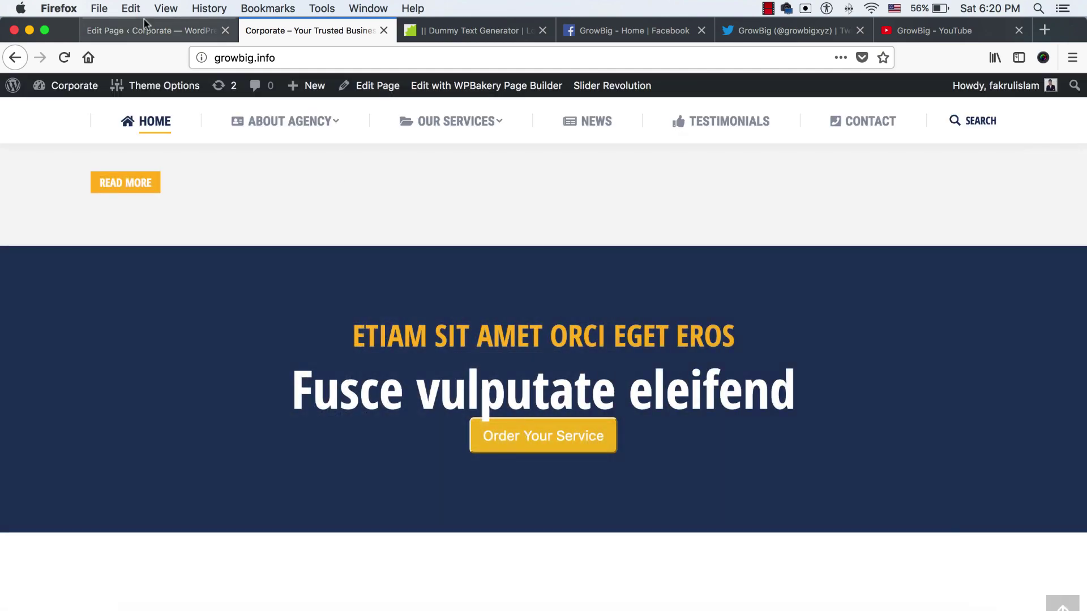
click(152, 30)
scroll(498, 417, down, 10)
Give the Order Your Service modal box a 25px top margin and update the page
scroll(501, 419, down, 10)
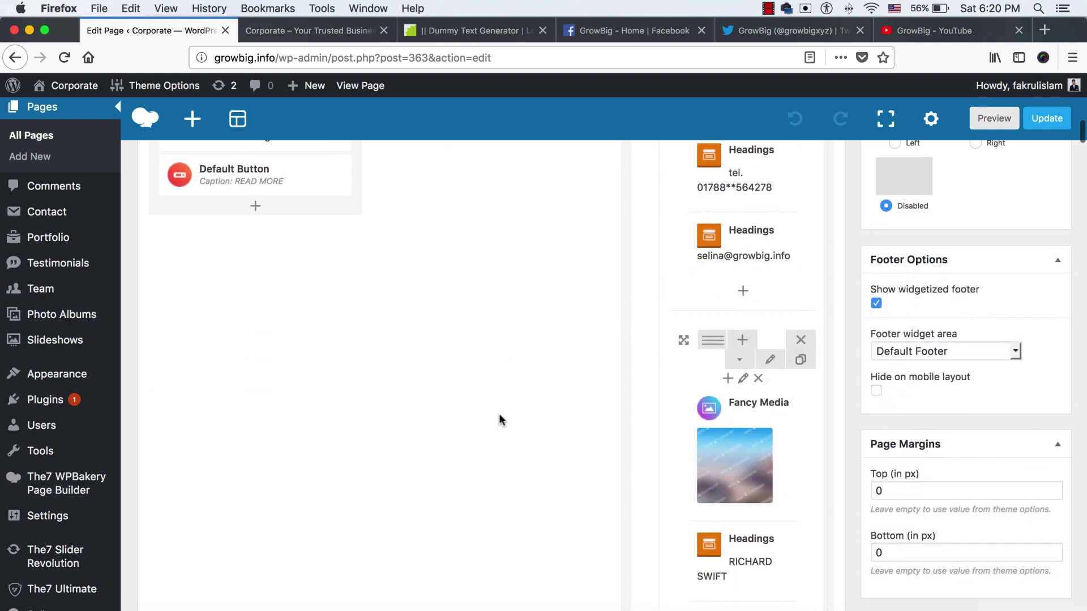
scroll(499, 415, up, 5)
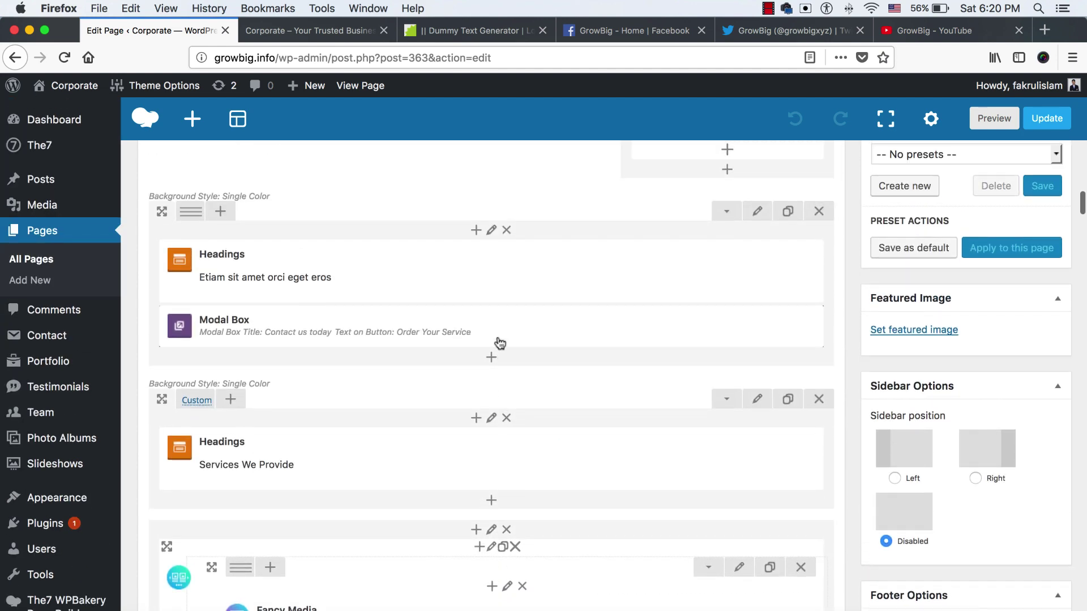
click(504, 327)
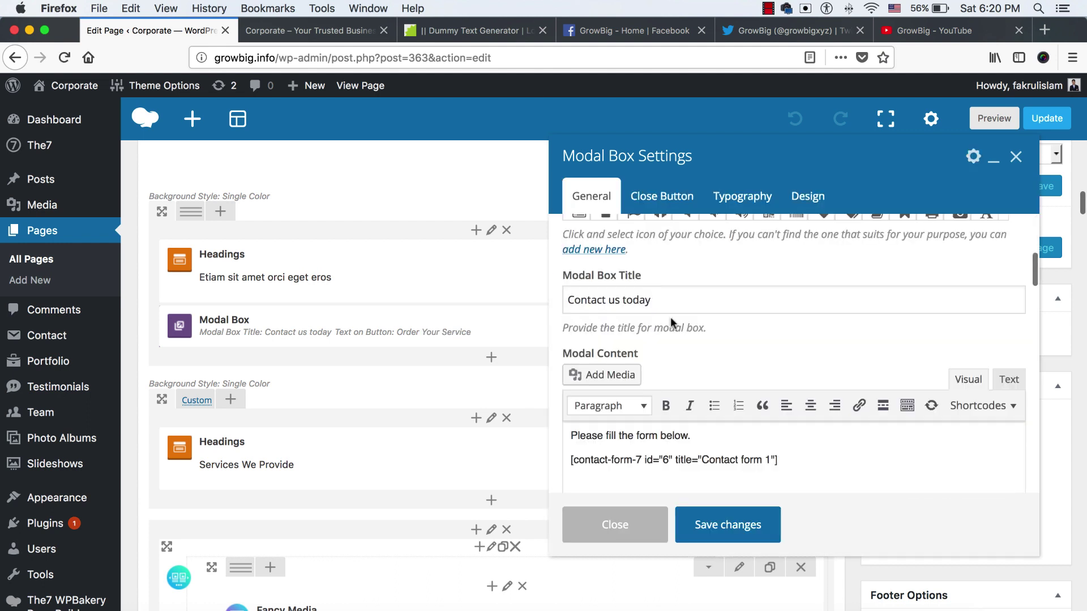
scroll(670, 317, down, 3)
scroll(670, 317, up, 3)
click(807, 196)
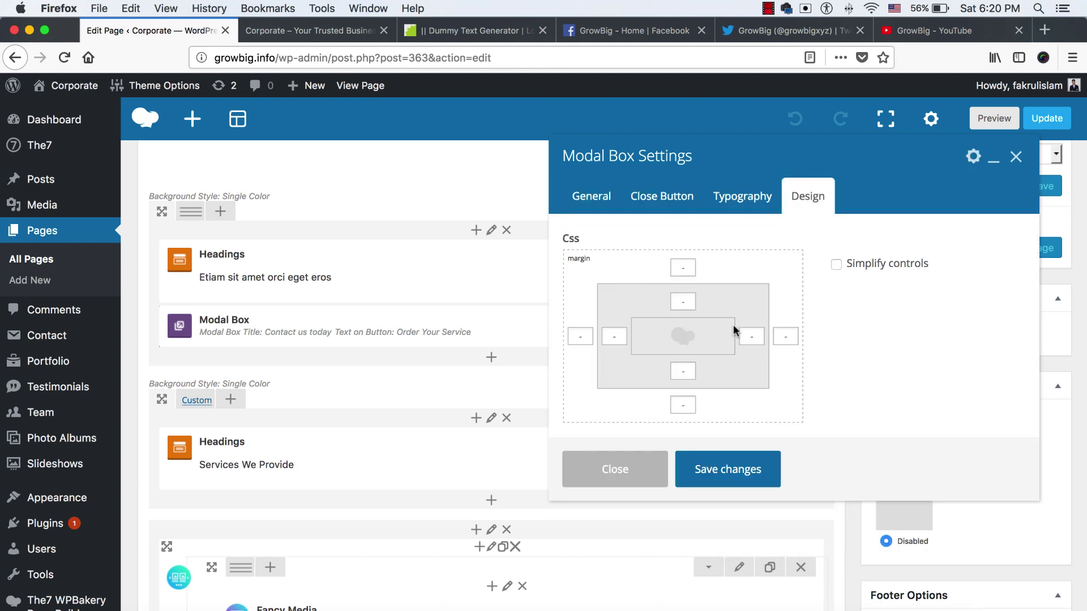
click(683, 267)
click(717, 469)
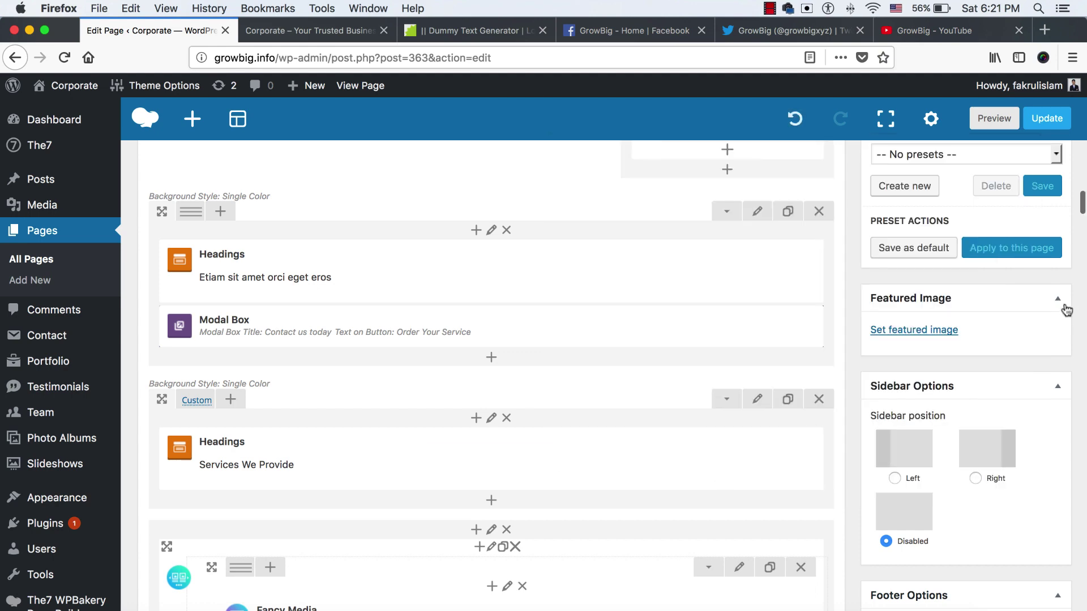
scroll(966, 262, up, 5)
click(1037, 326)
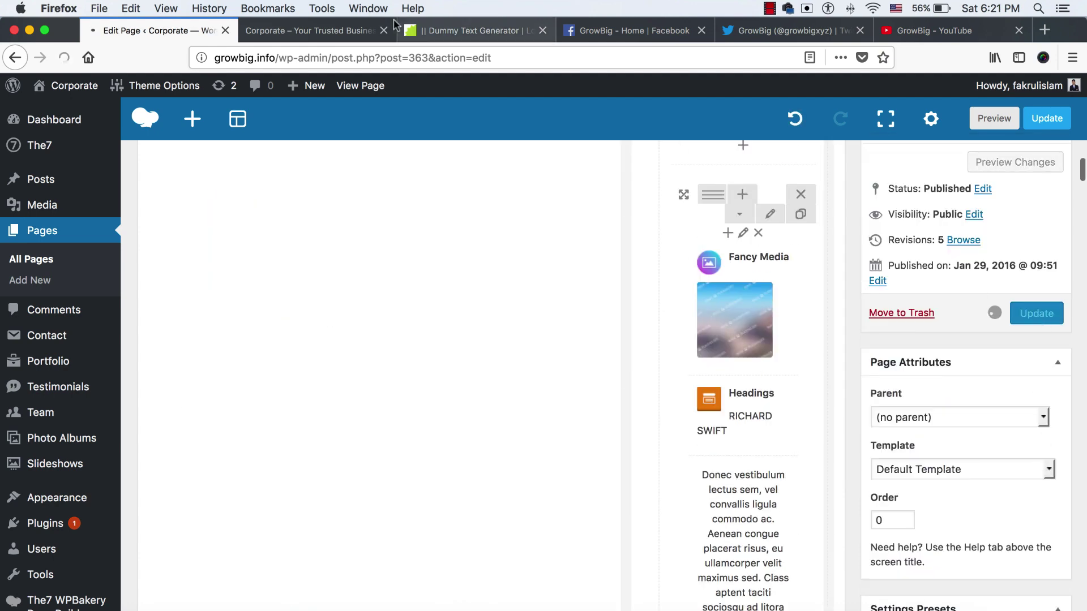
click(311, 30)
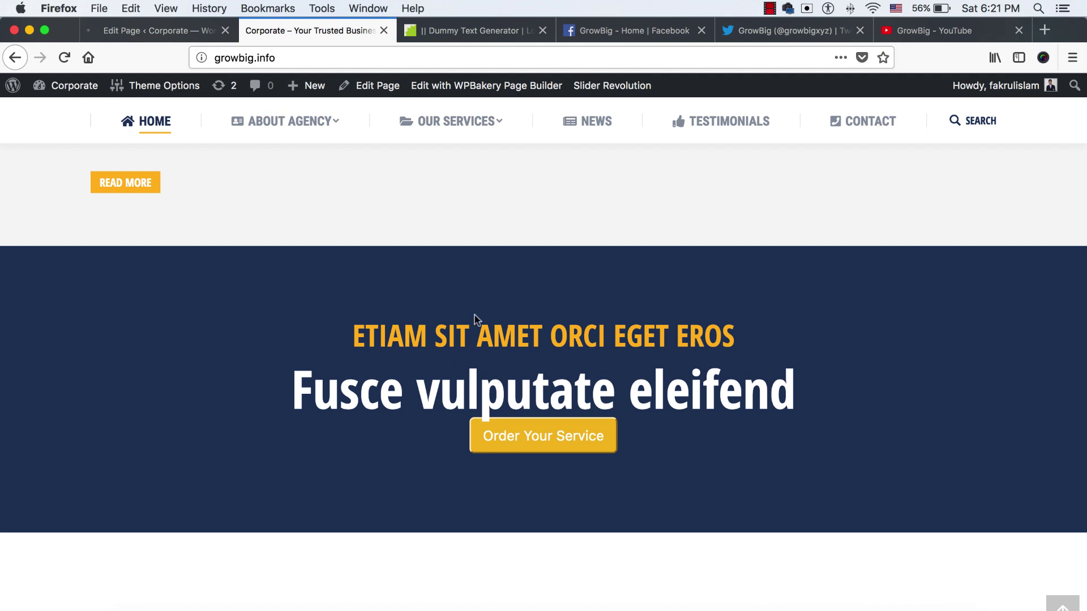
click(136, 31)
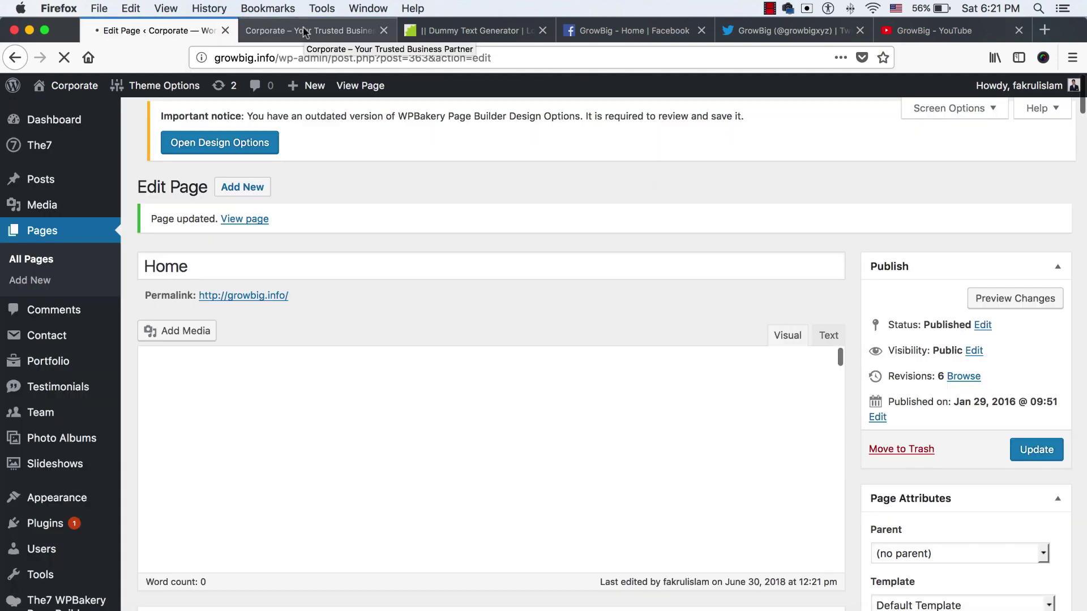
click(305, 31)
key(super+r)
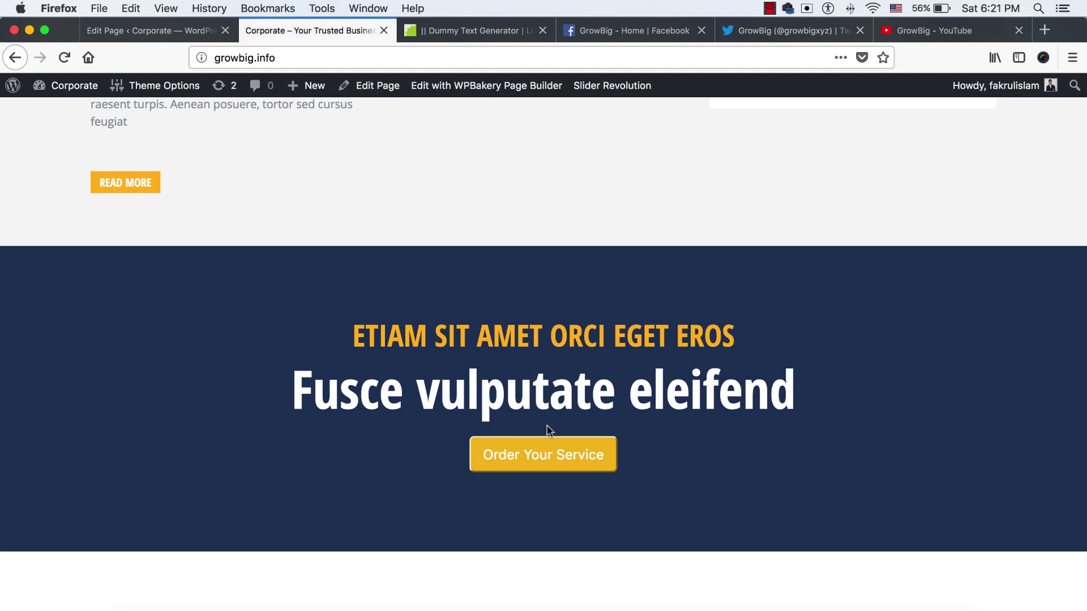
scroll(538, 453, down, 10)
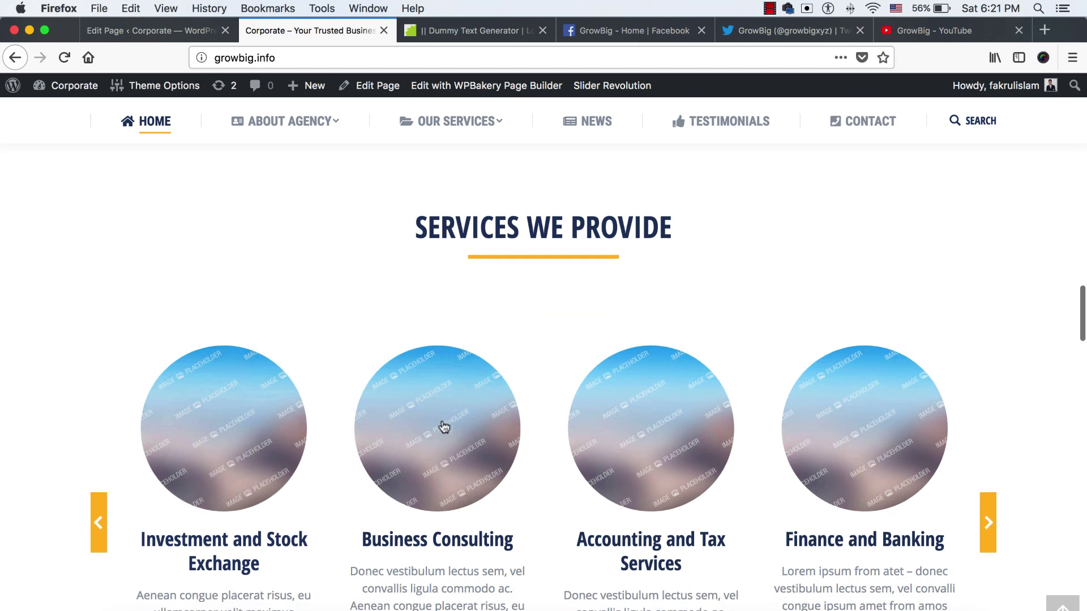
click(988, 523)
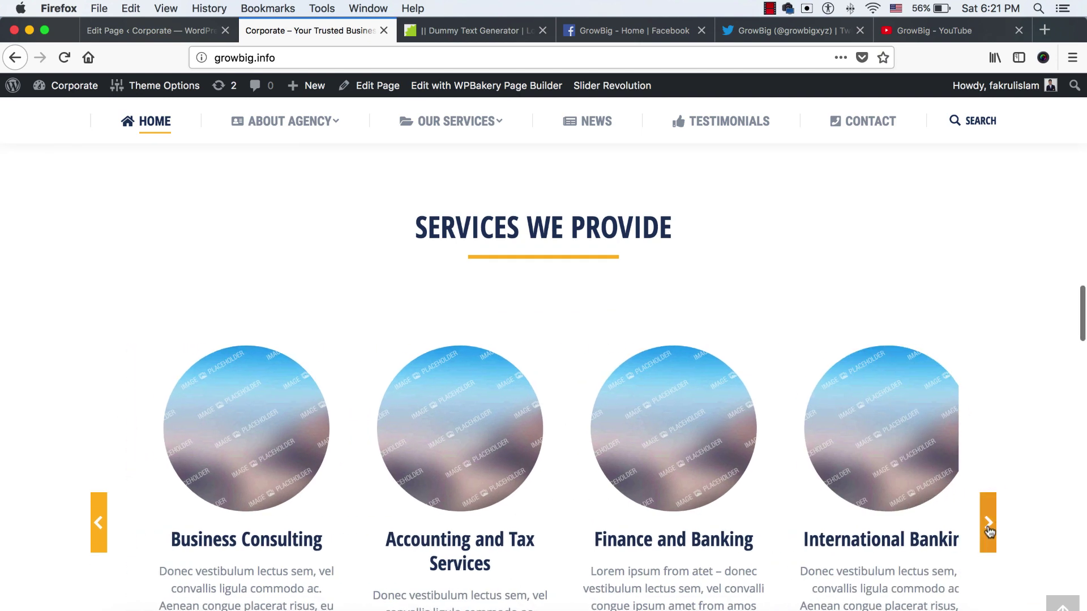
click(987, 524)
scroll(988, 525, down, 2)
click(987, 492)
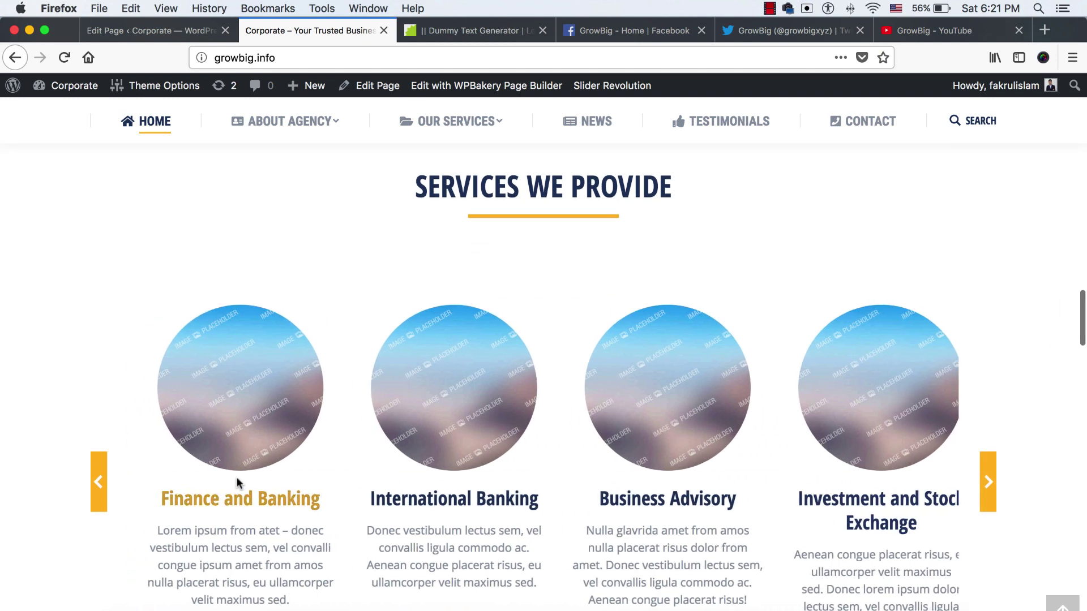
click(987, 487)
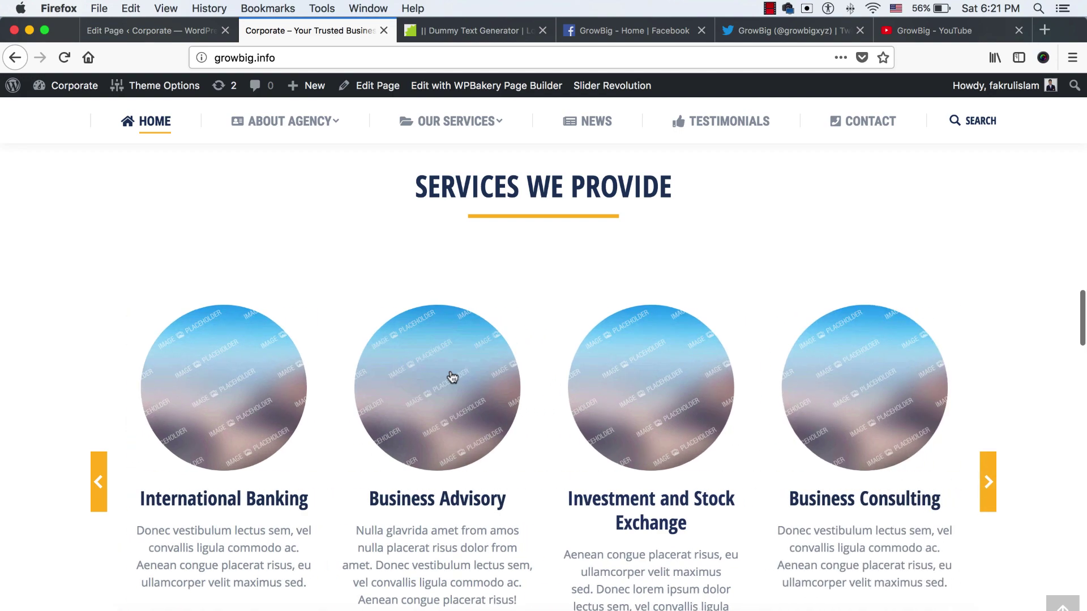
click(164, 31)
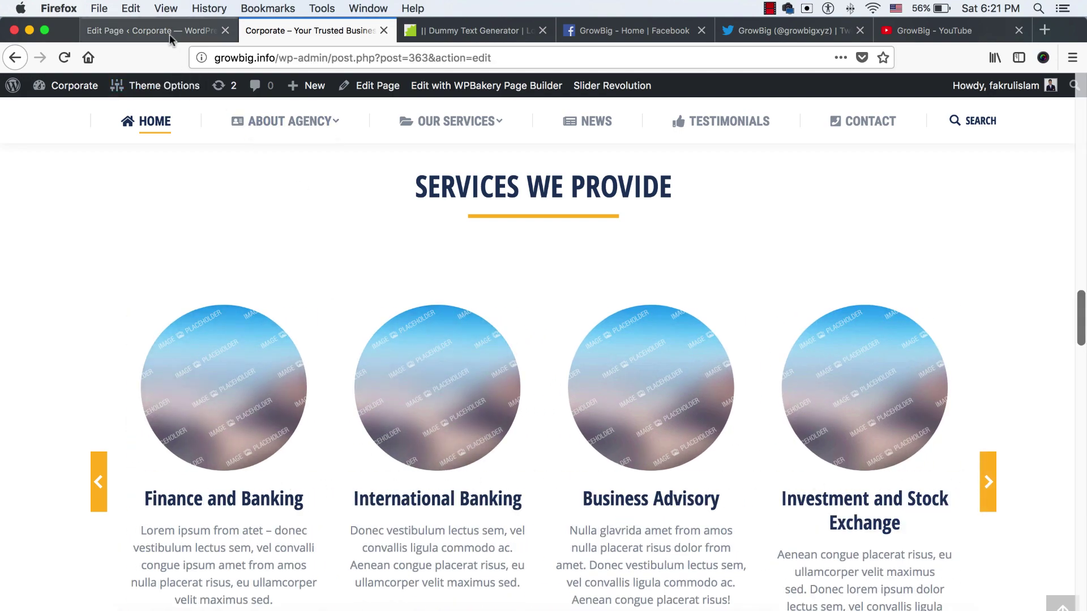
scroll(511, 436, down, 15)
scroll(501, 434, down, 3)
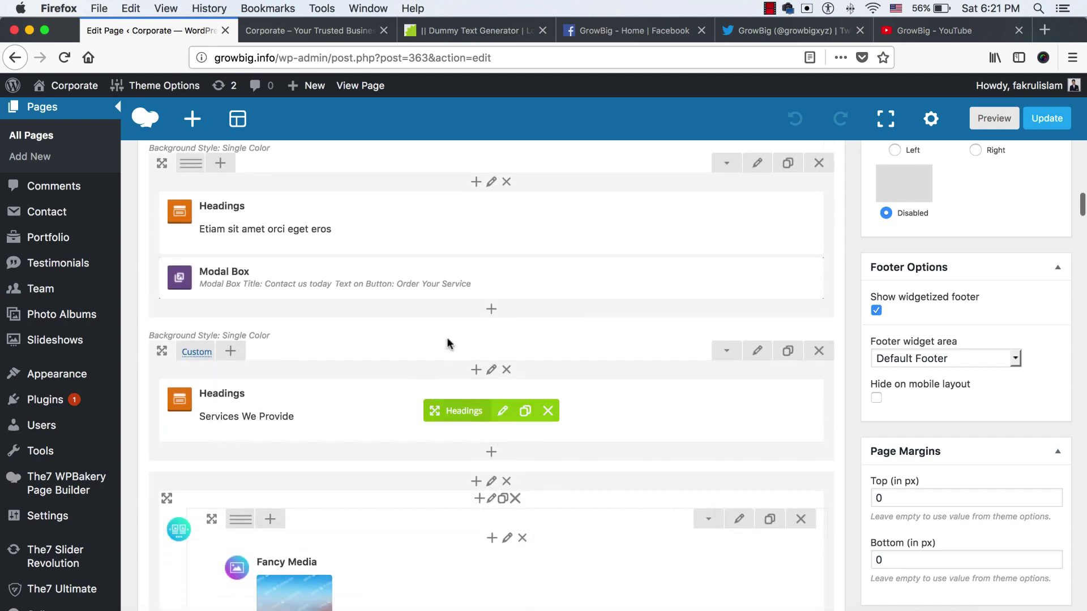
scroll(477, 406, down, 1)
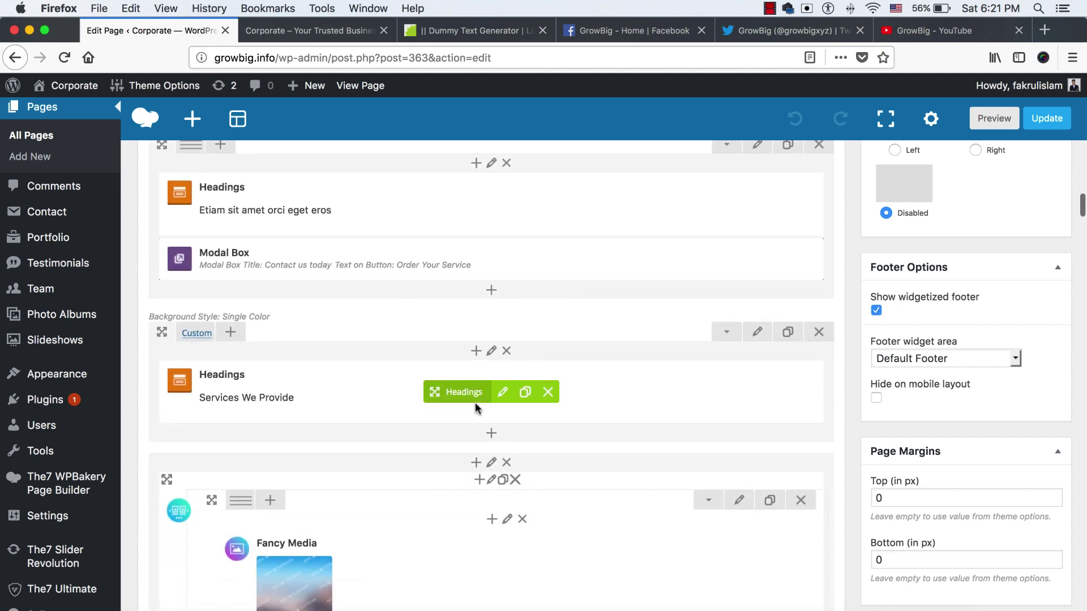
click(310, 31)
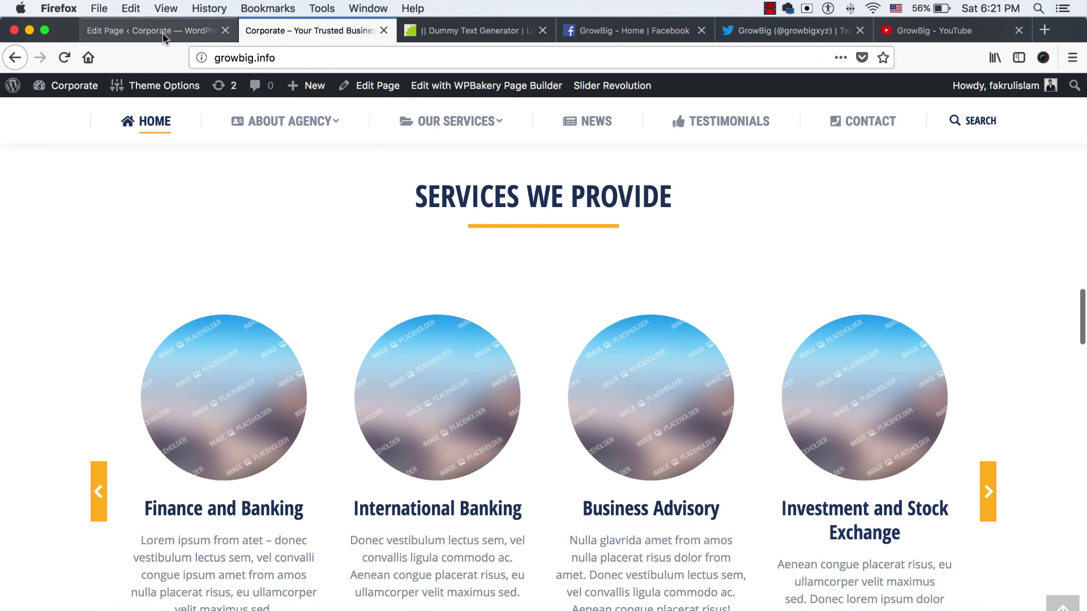
click(162, 31)
Retitle the Services We Provide heading to 'OUR SERVICES' and compare with the live homepage
click(503, 391)
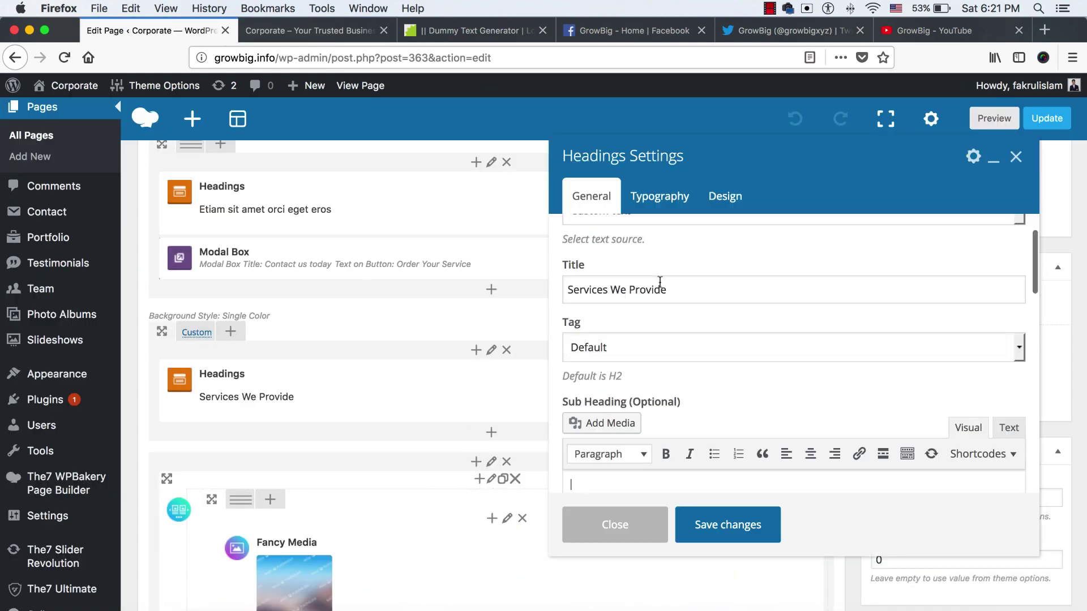
click(690, 299)
key(super+a)
text(OUR)
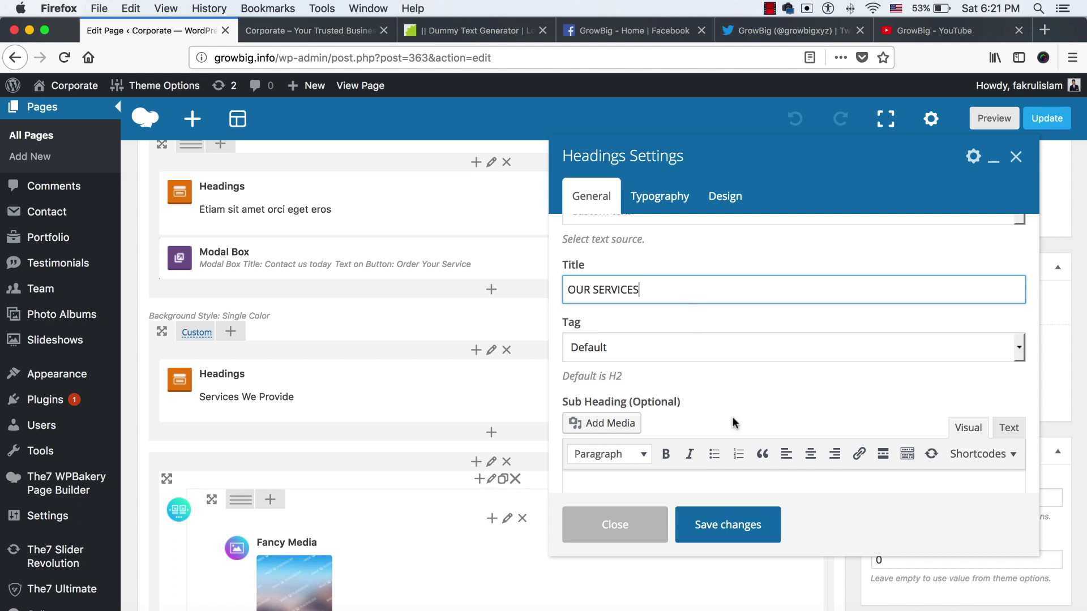
click(719, 535)
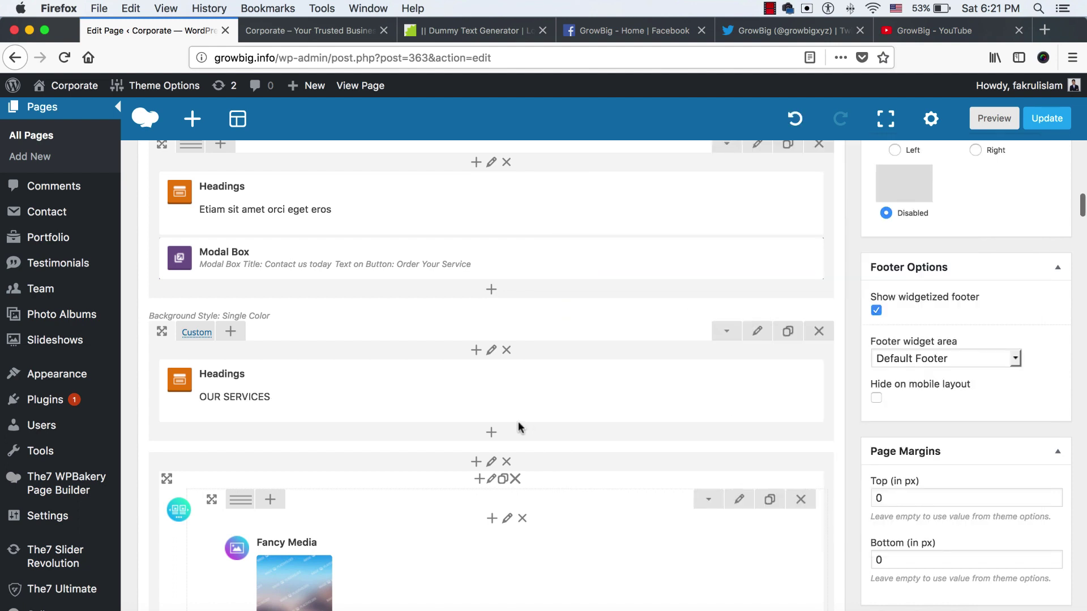
scroll(519, 427, down, 5)
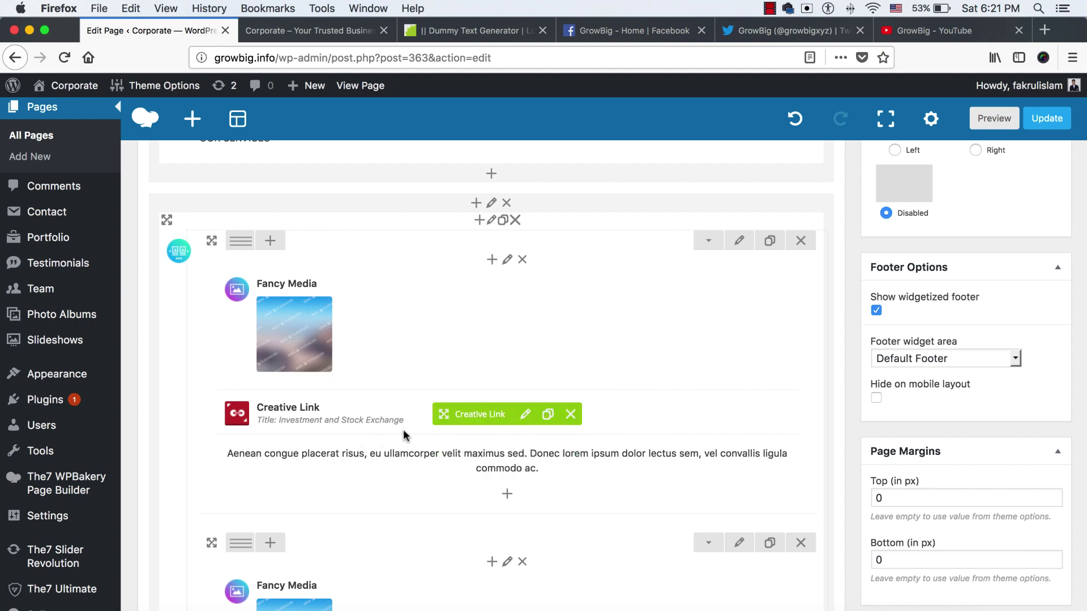
click(297, 23)
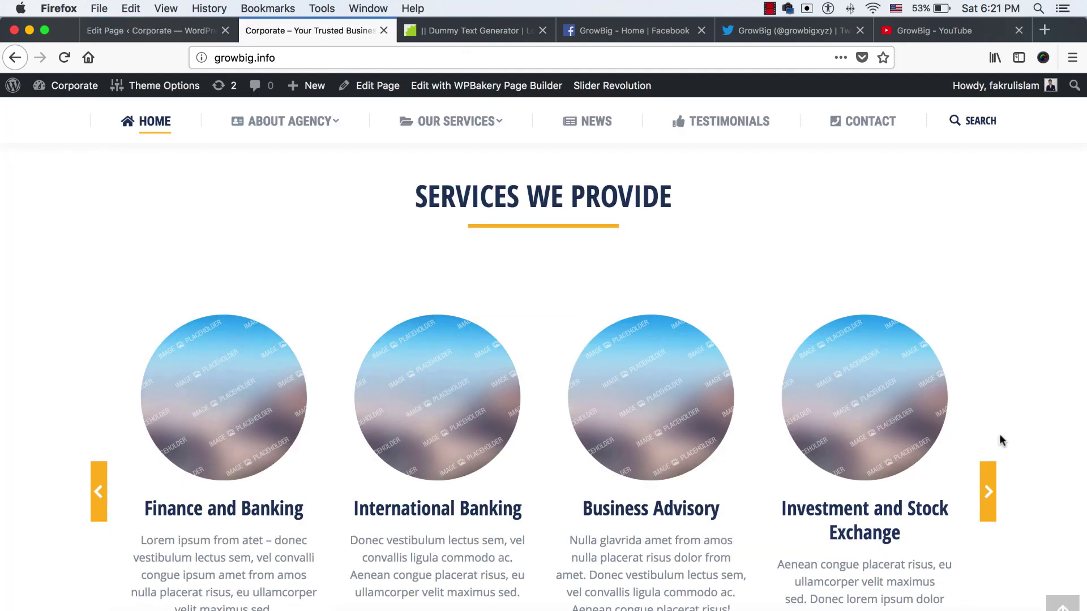
Swap the first card's Fancy Media placeholder for an uploaded services/service1.jpeg and save
click(87, 32)
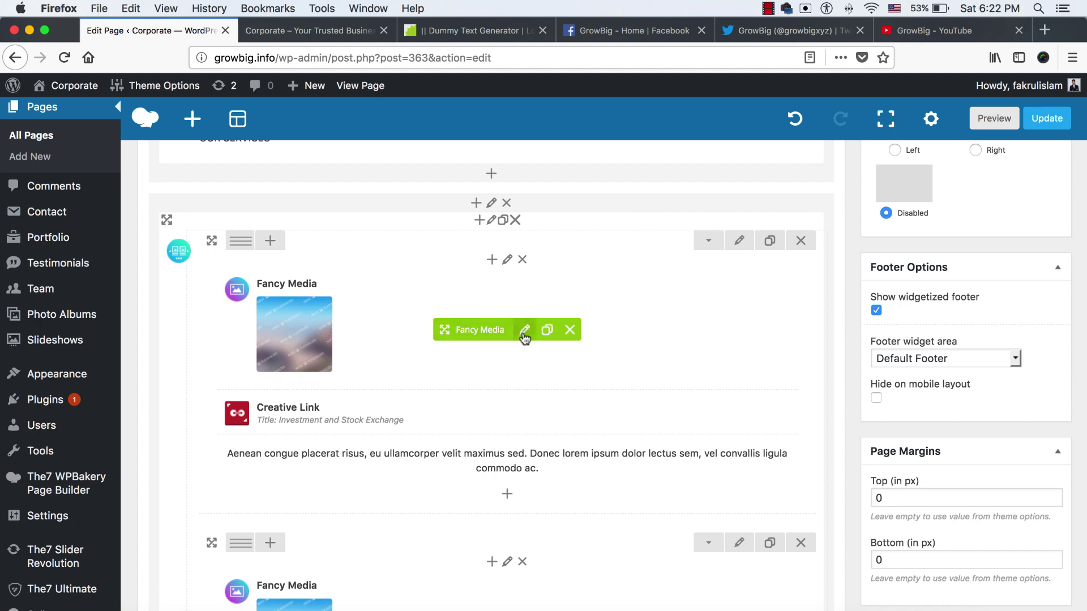
click(525, 330)
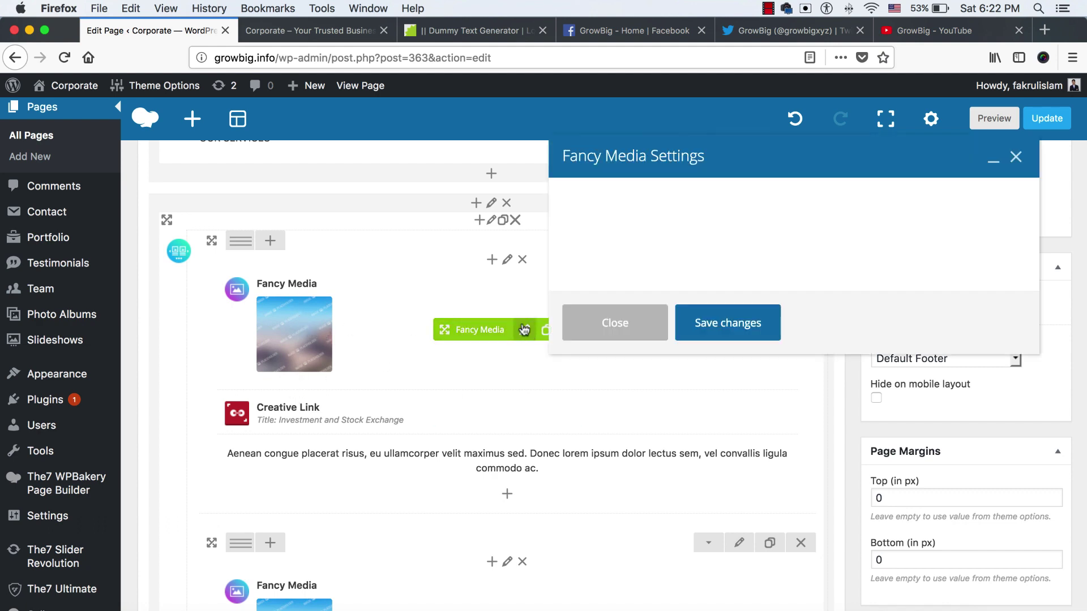
click(595, 344)
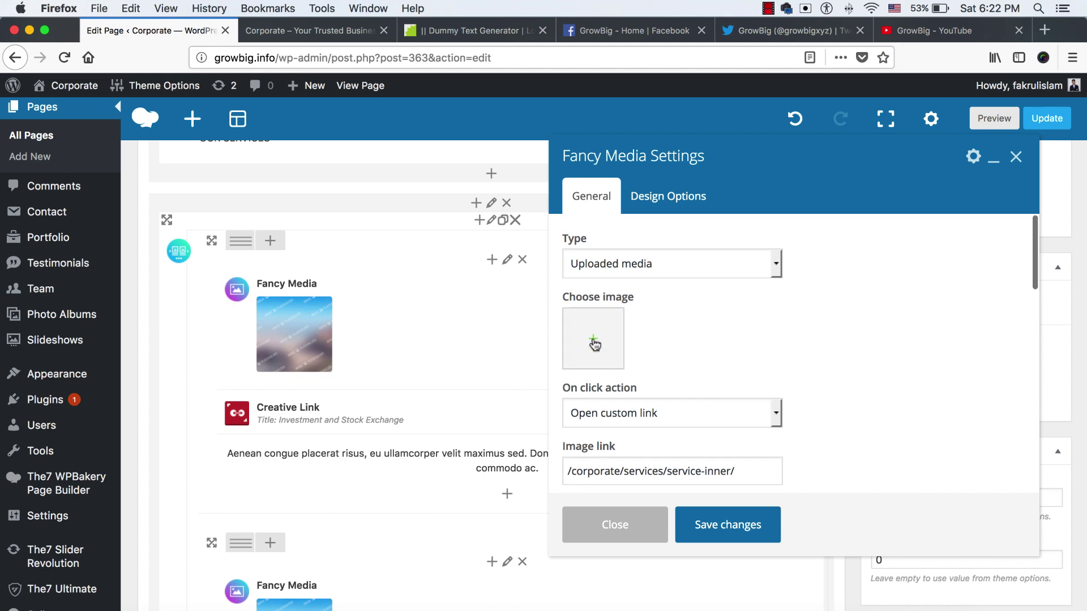
click(592, 343)
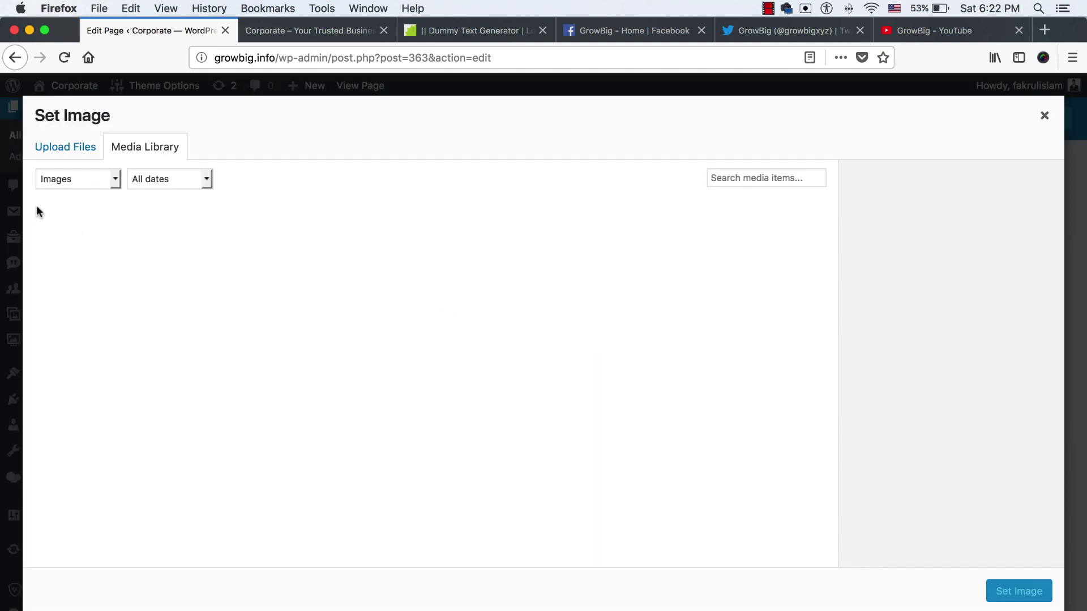
click(56, 156)
click(537, 369)
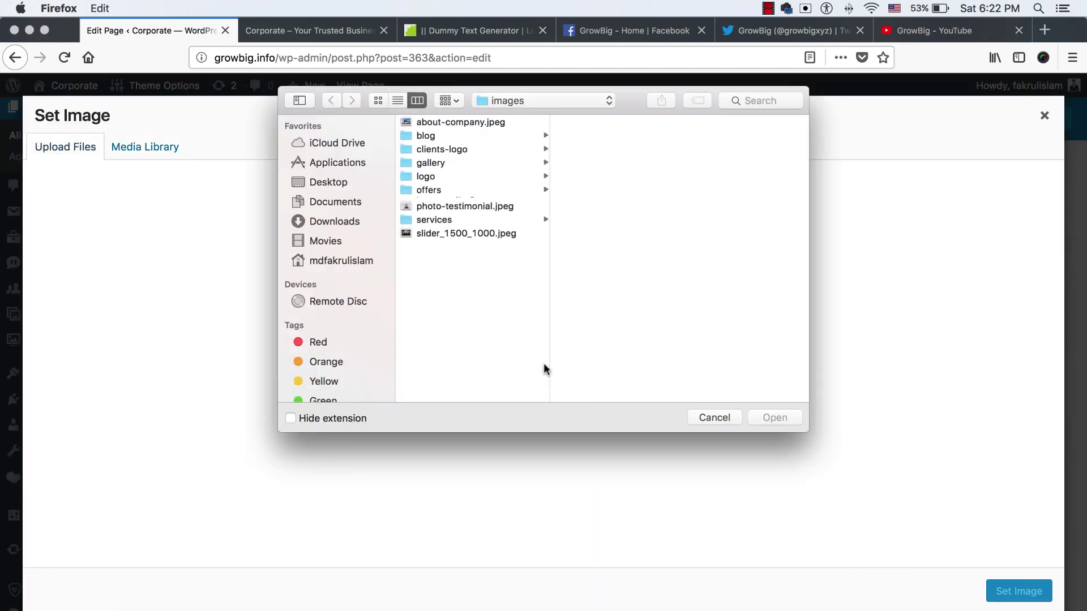
click(447, 231)
click(602, 126)
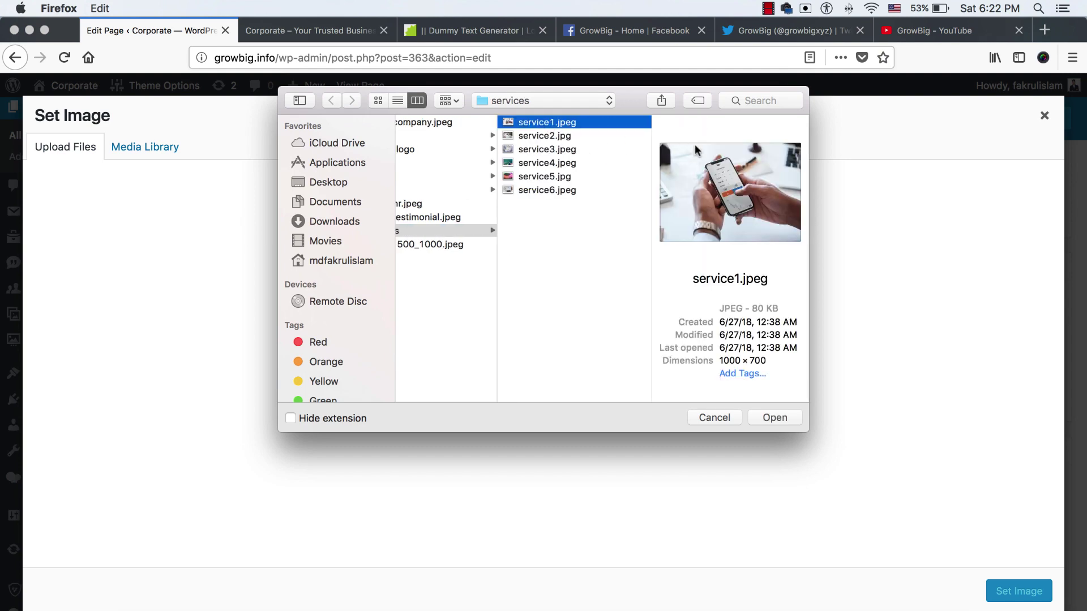
click(753, 424)
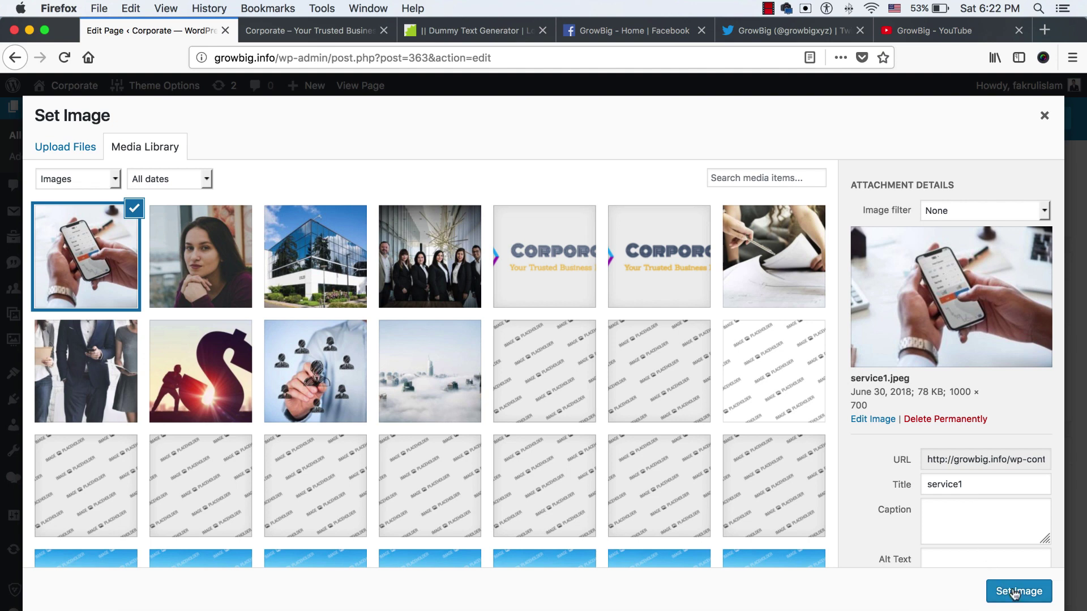
click(1015, 593)
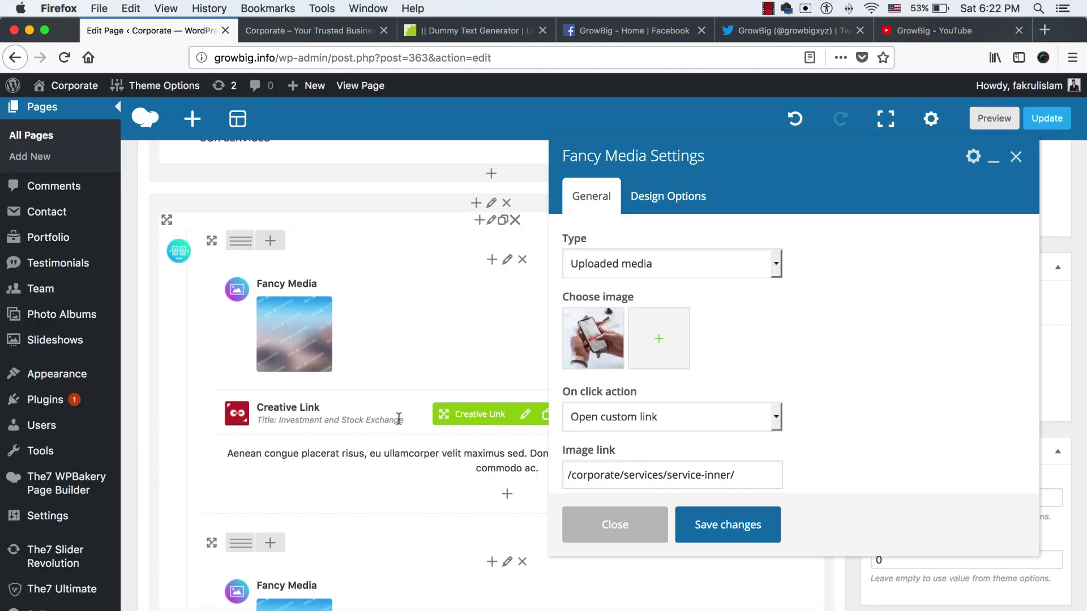
click(726, 538)
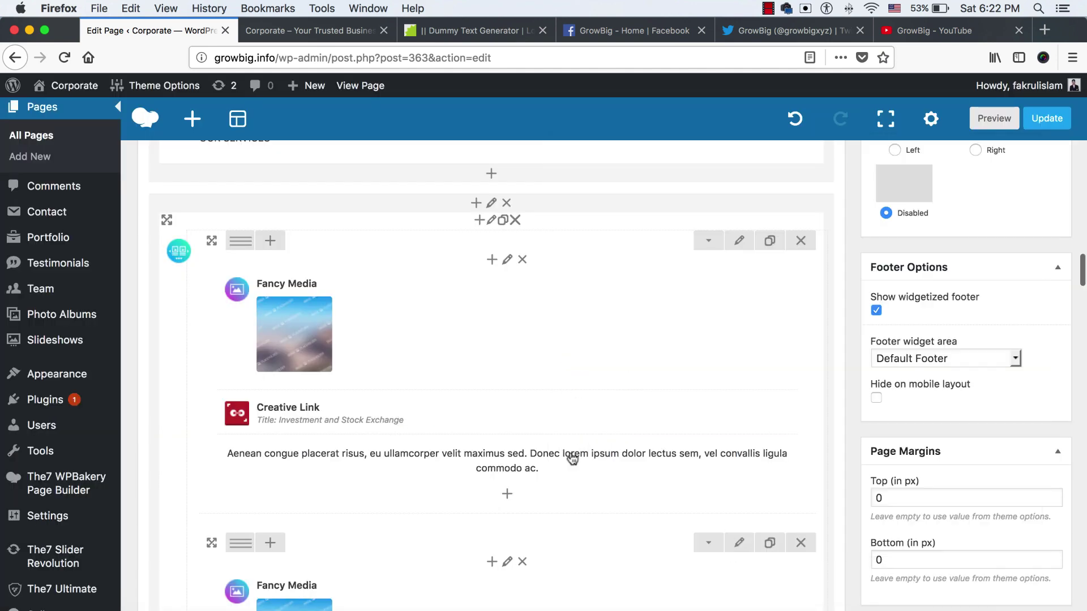
Copy the full service-inner page URL from the live site for the first card's image link
click(517, 334)
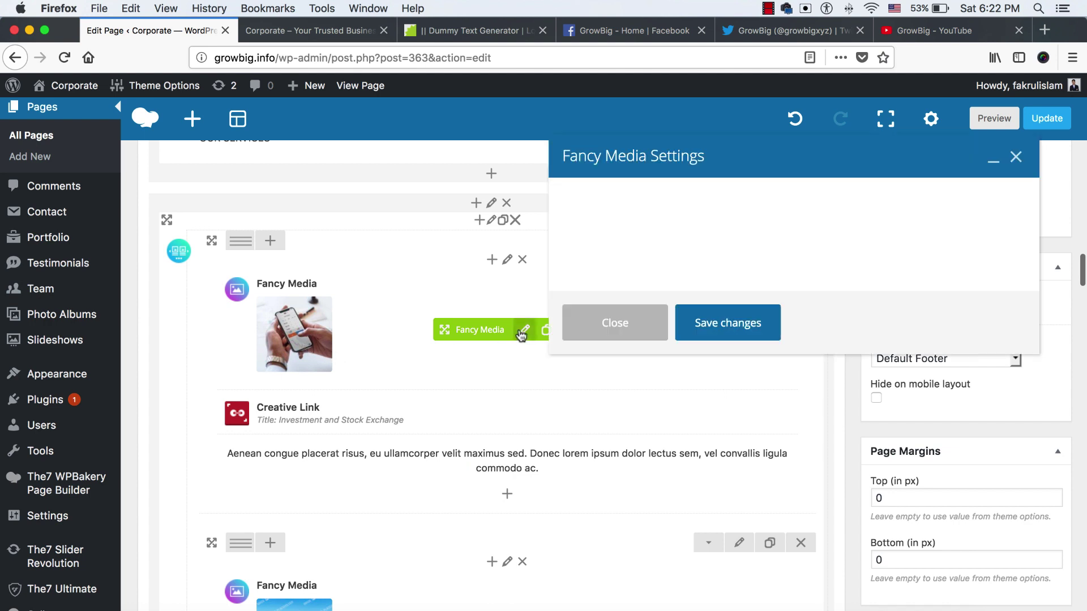
scroll(664, 333, down, 3)
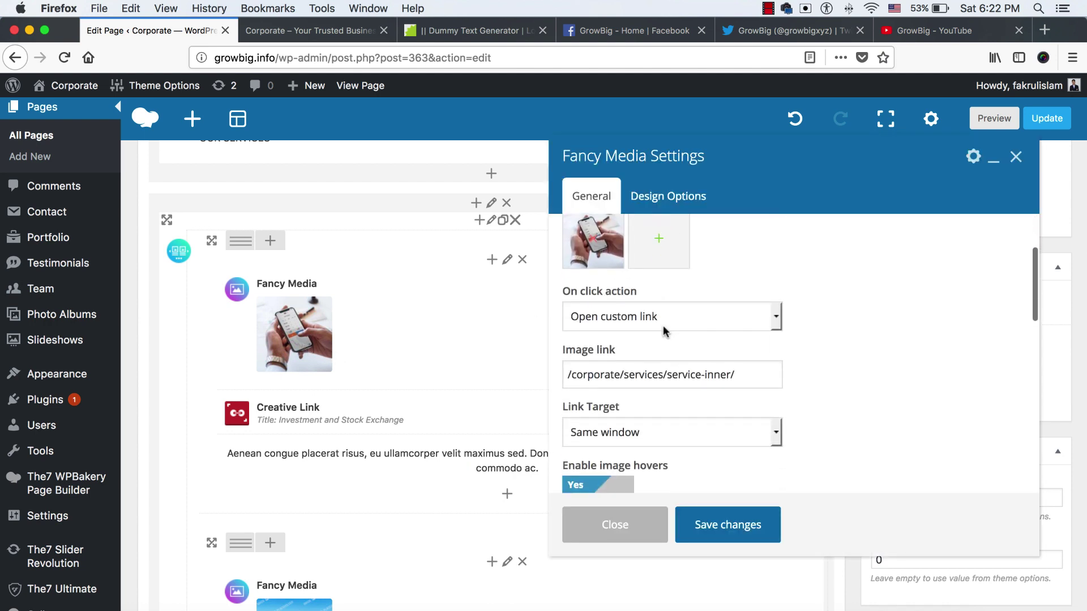
click(587, 374)
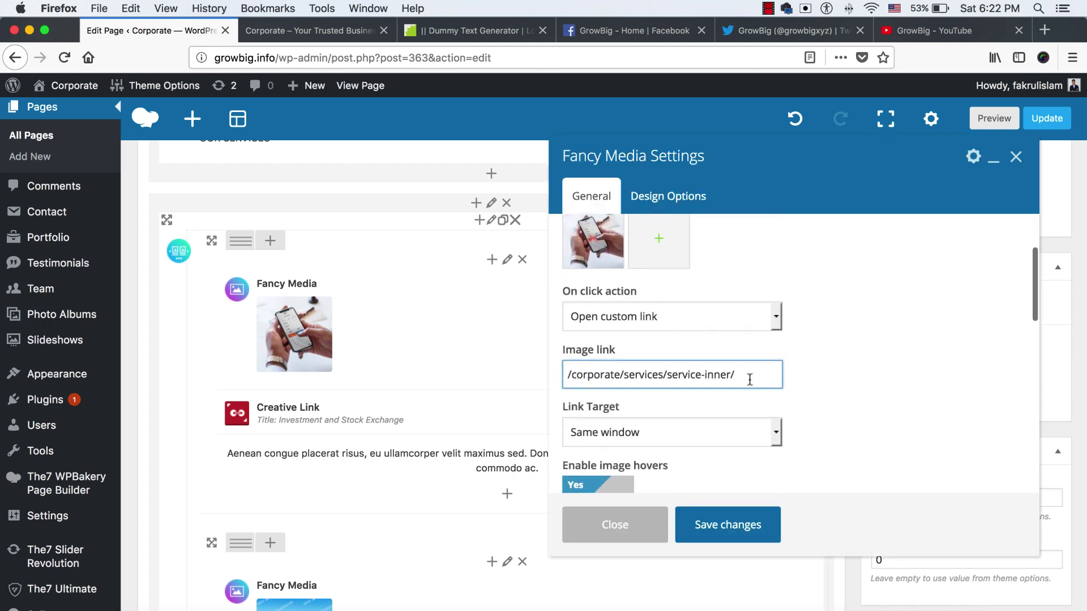
click(320, 30)
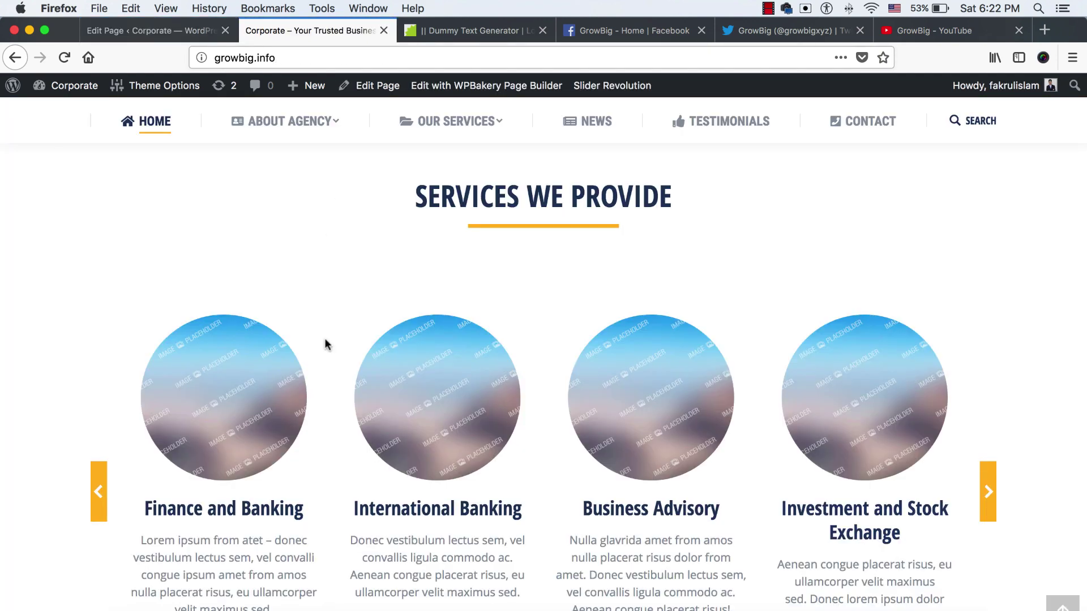
scroll(221, 406, down, 3)
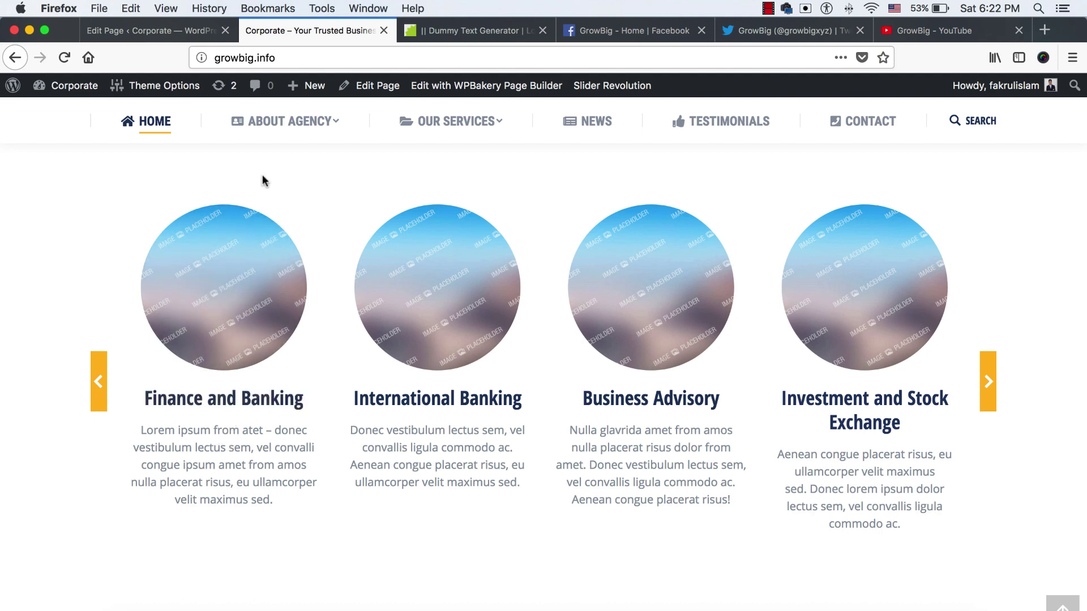
right_click(215, 398)
click(255, 407)
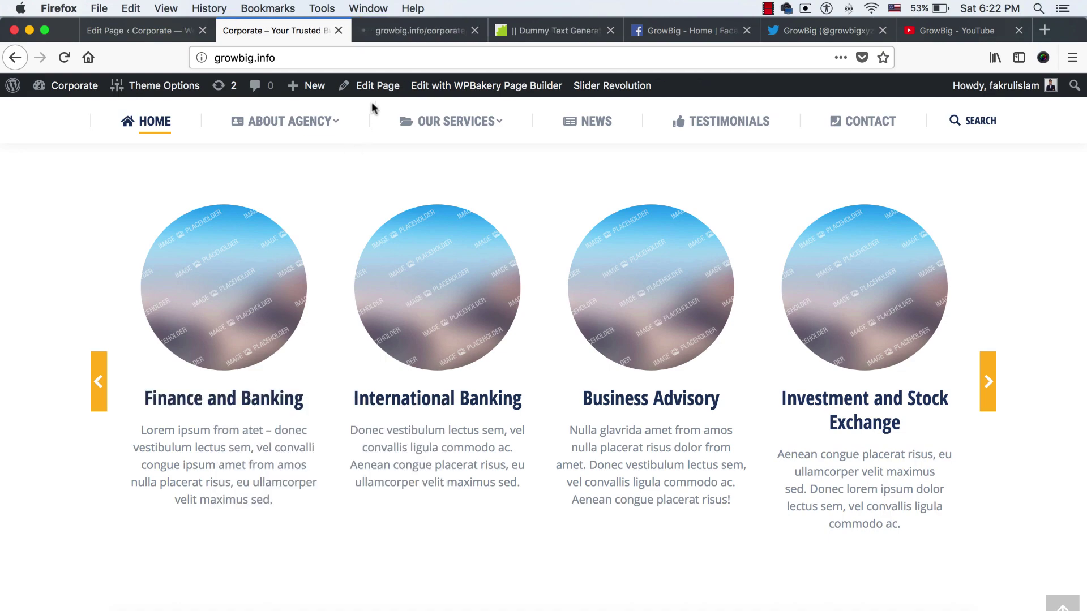
click(396, 30)
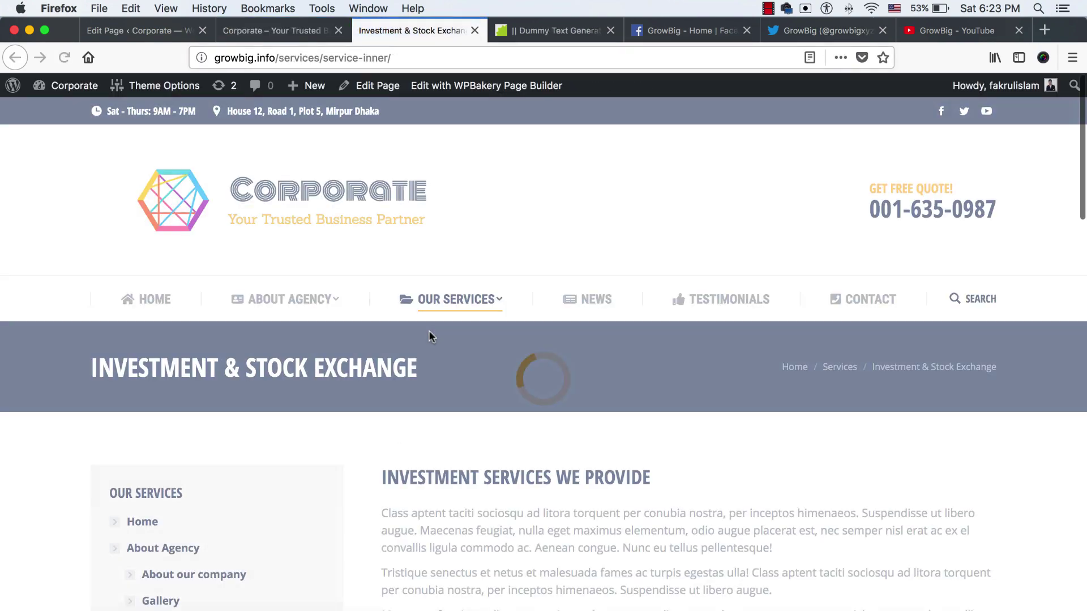
scroll(477, 360, down, 9)
scroll(477, 360, down, 6)
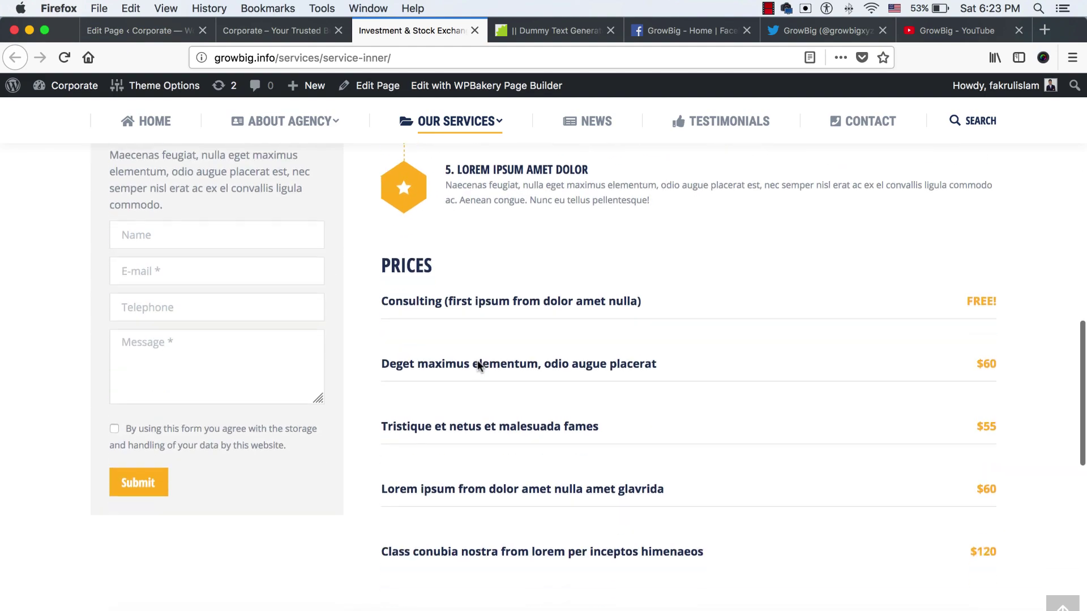
scroll(477, 360, up, 13)
scroll(477, 360, down, 1)
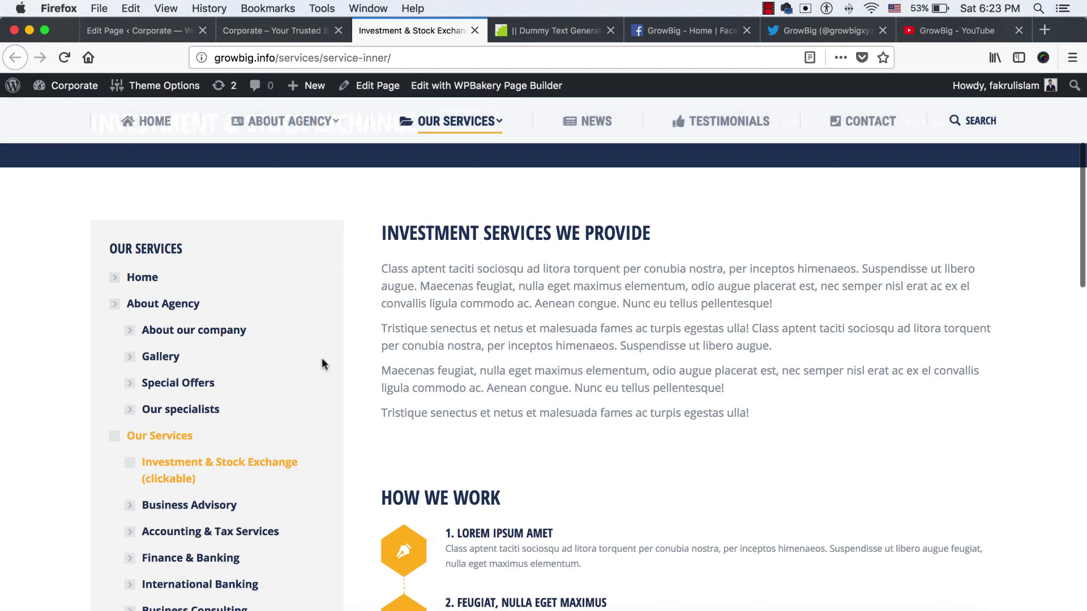
click(473, 58)
key(super+c)
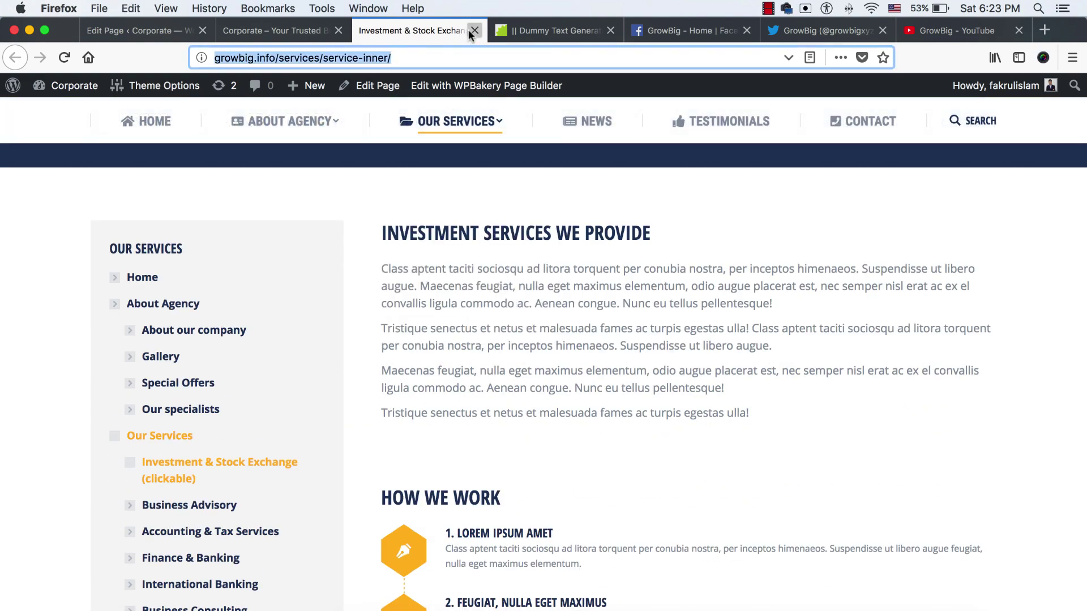
click(472, 31)
click(158, 37)
key(super+a)
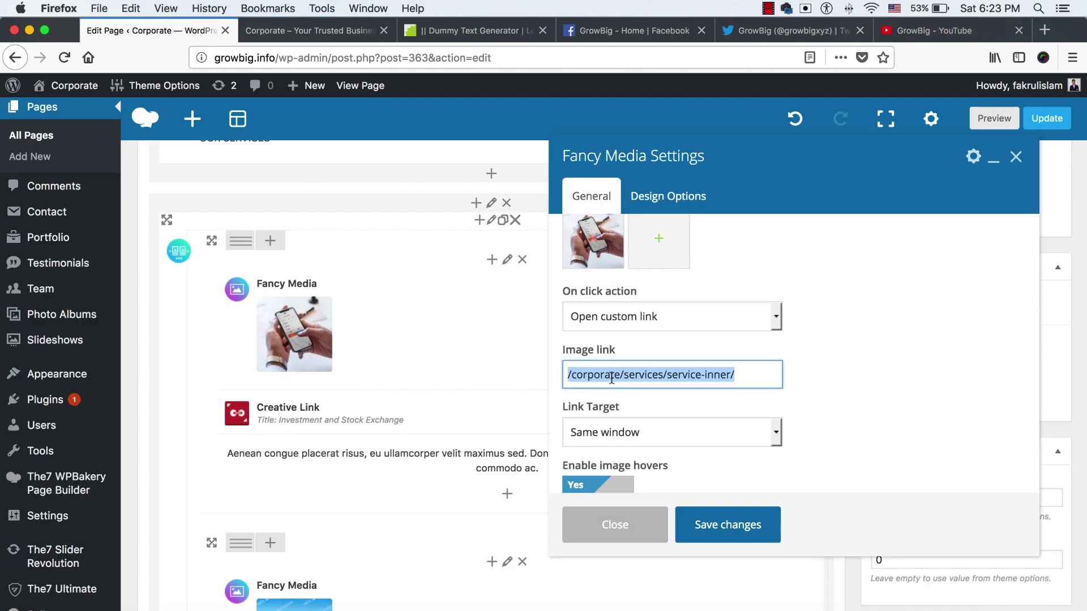
key(super+v)
click(709, 517)
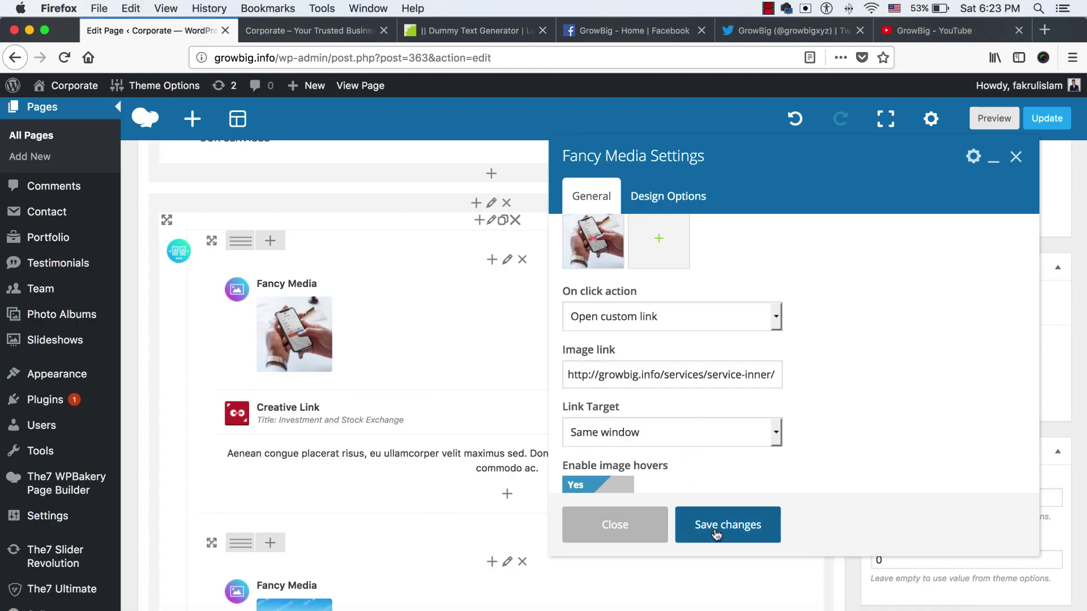
click(293, 31)
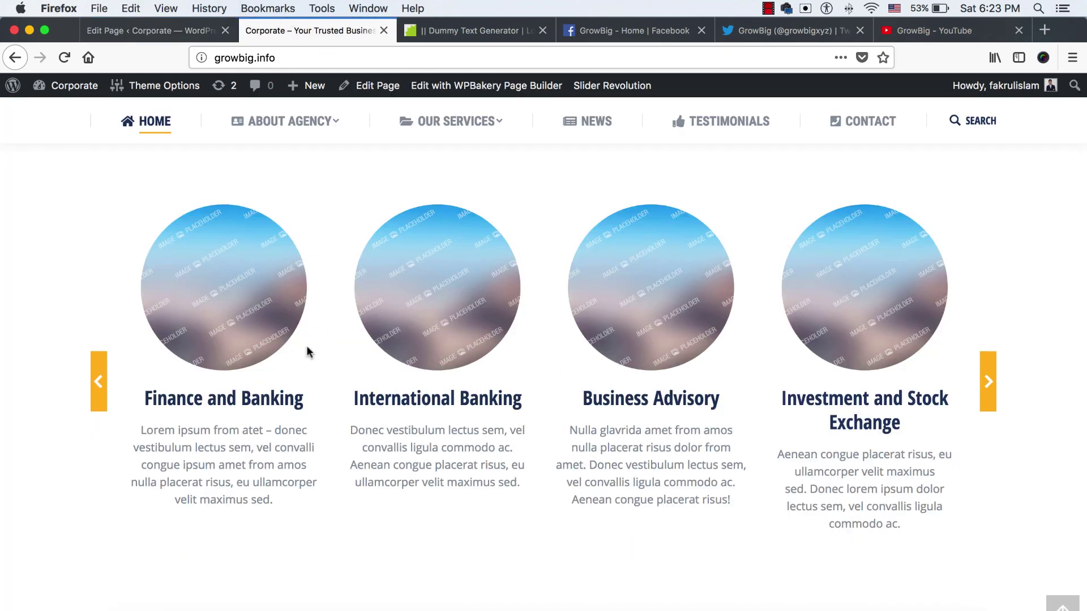
click(150, 30)
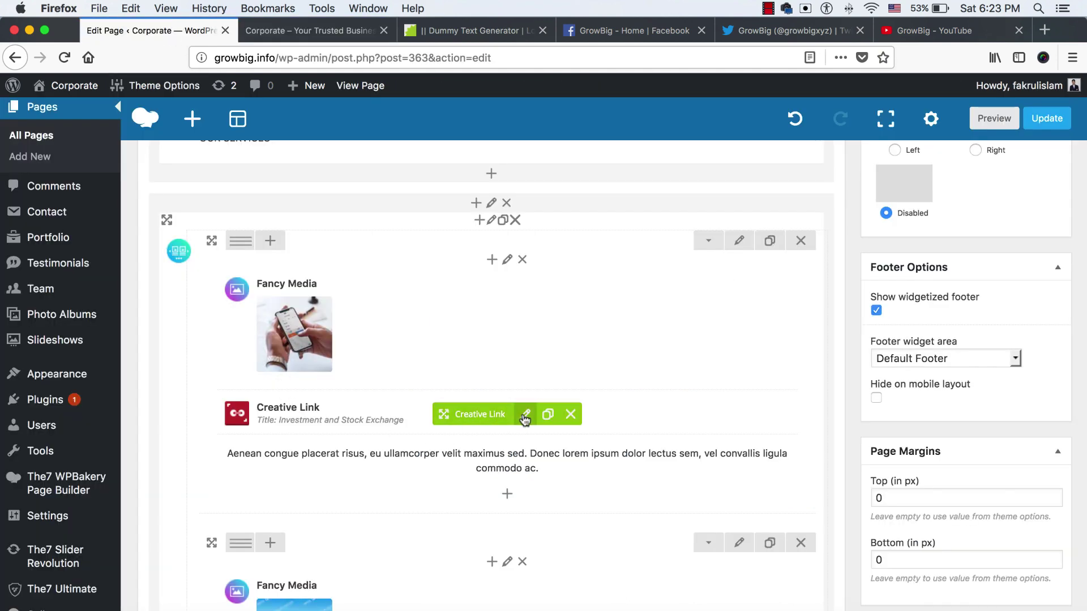
Change the first card's Creative Link title to 'Etiam sit amet orci eget'
click(525, 415)
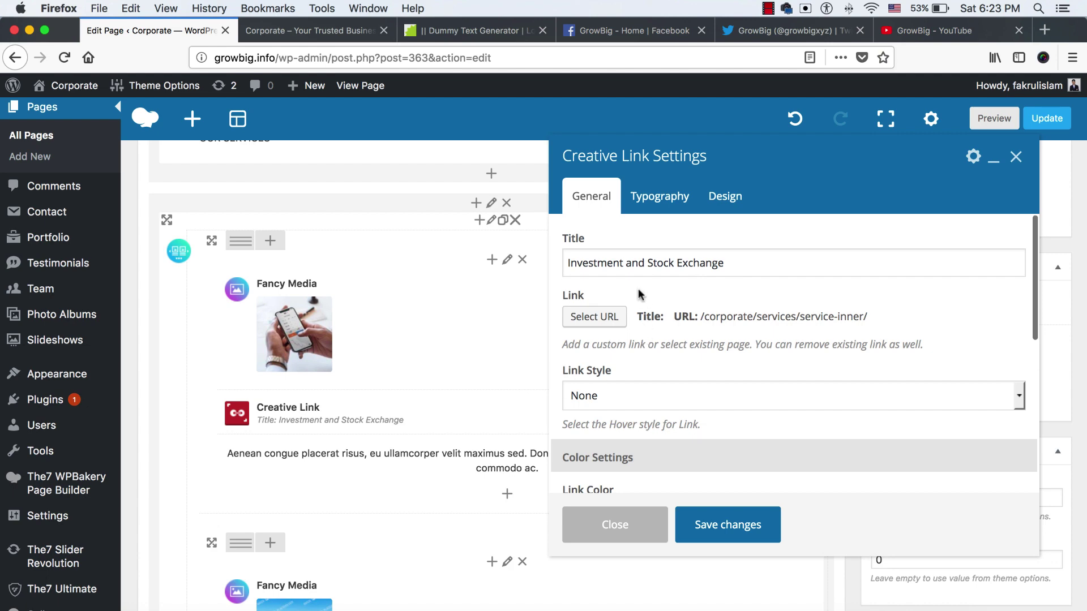
click(338, 31)
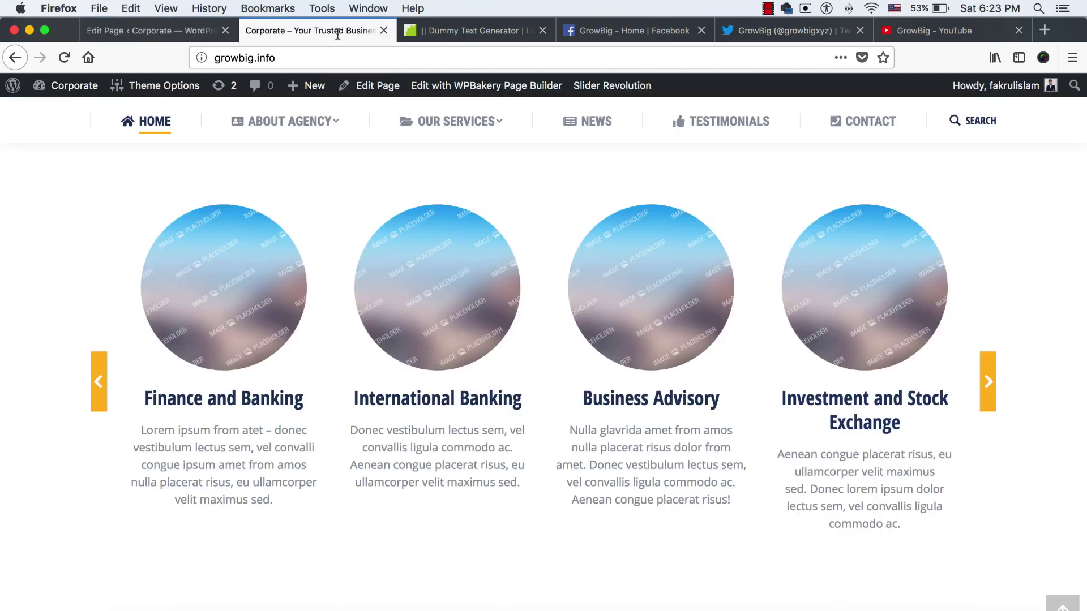
click(98, 395)
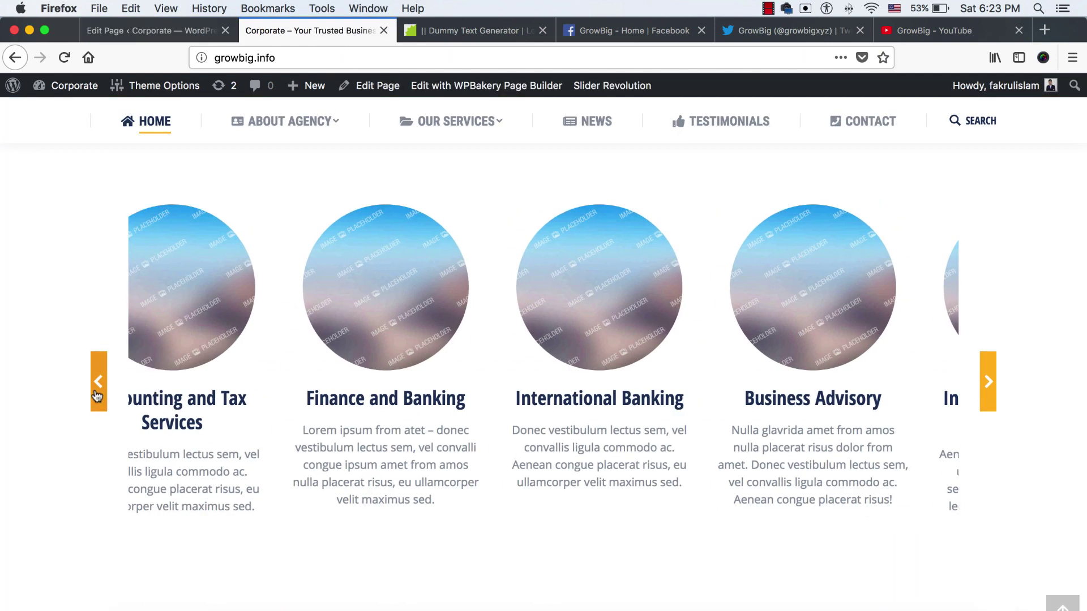
click(101, 397)
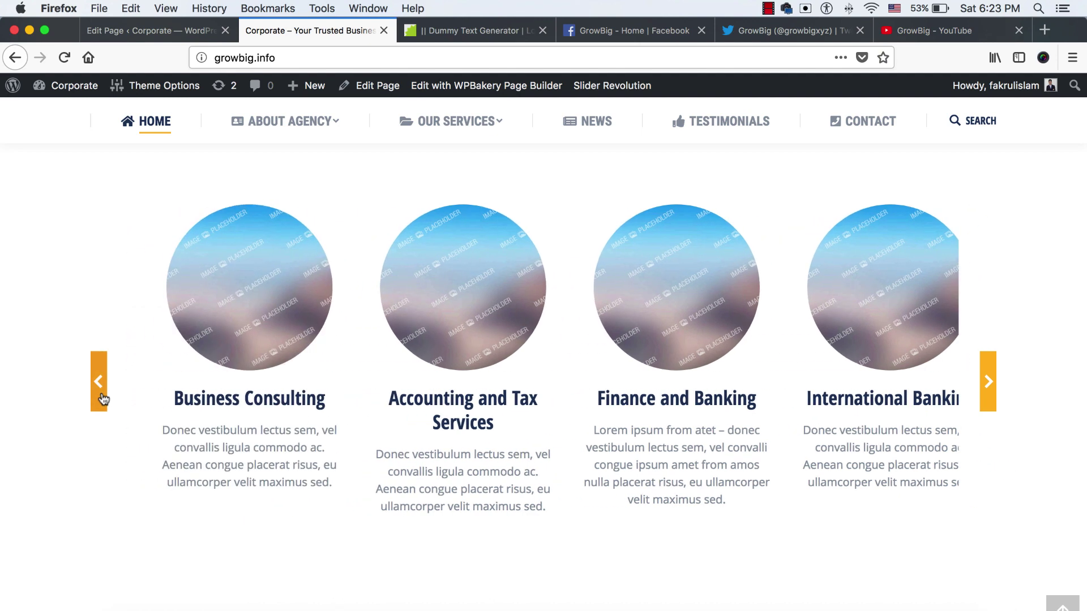
click(101, 399)
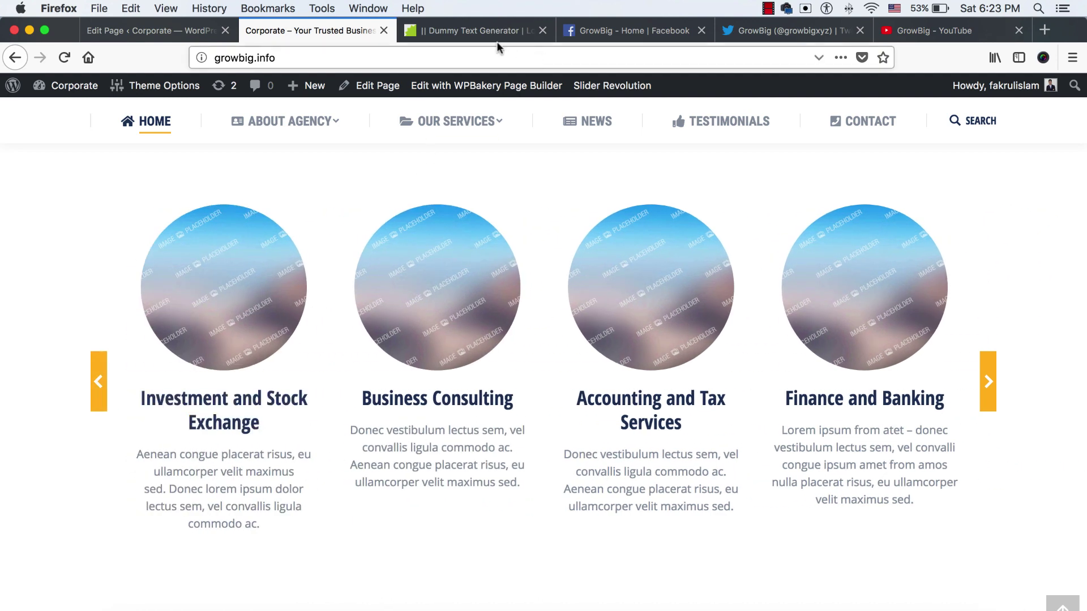
click(480, 32)
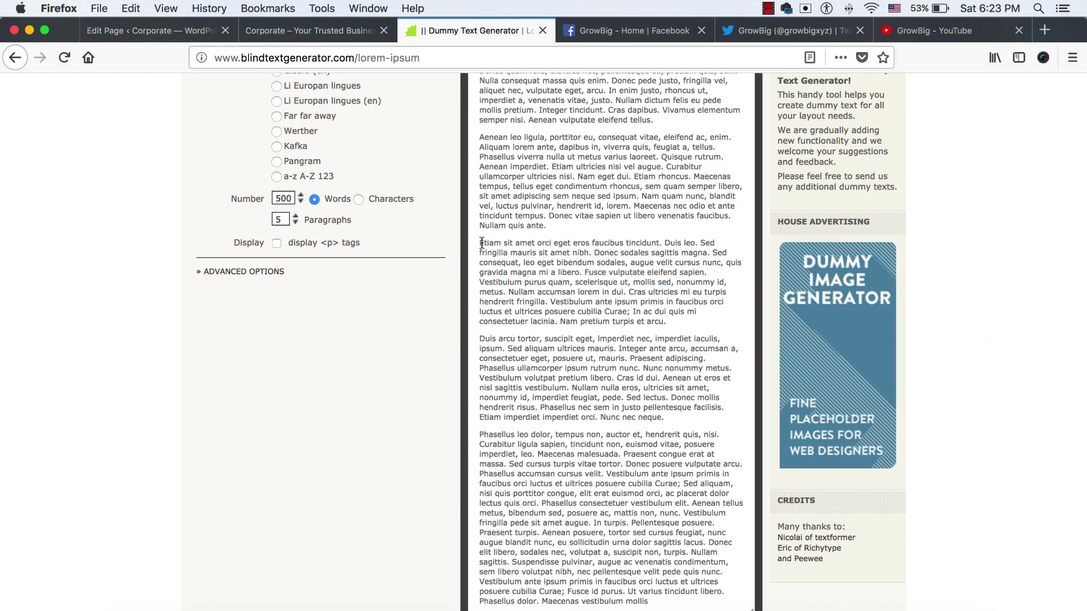
key(super+c)
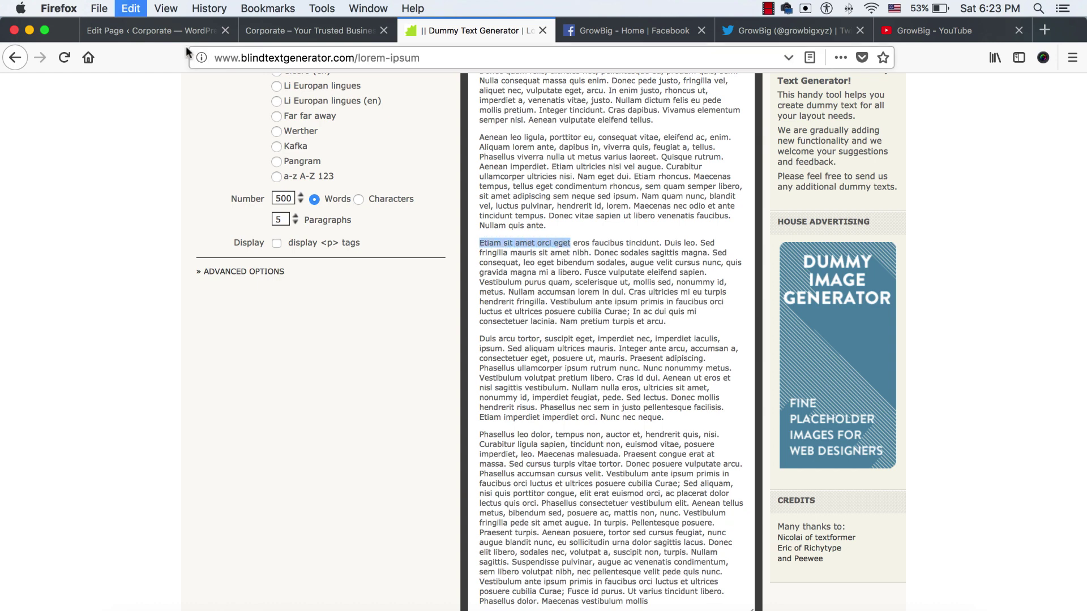
click(170, 31)
triple_click(737, 260)
key(super+v)
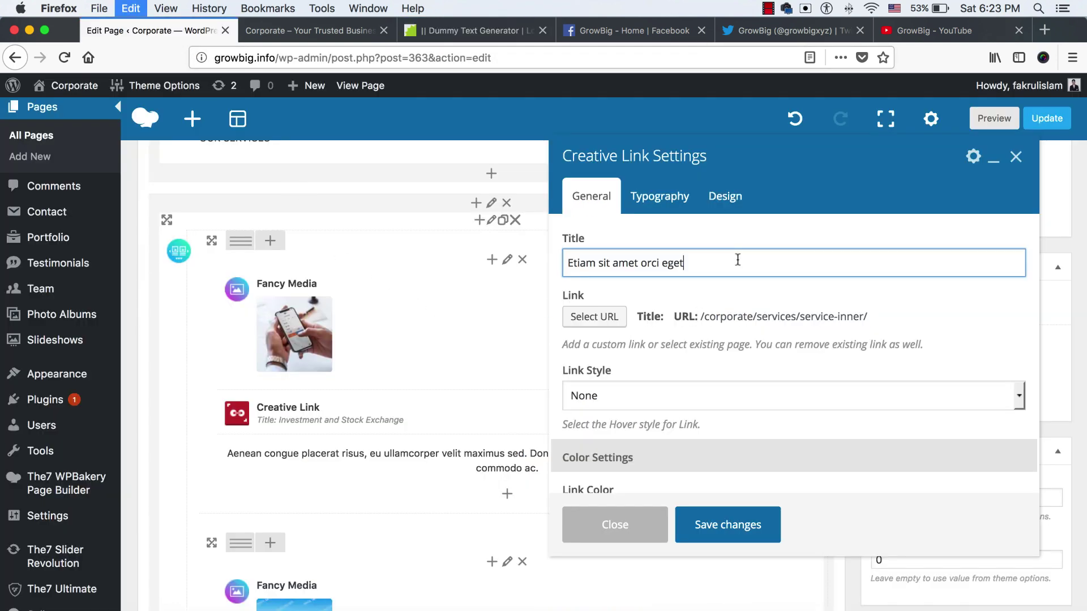
click(607, 318)
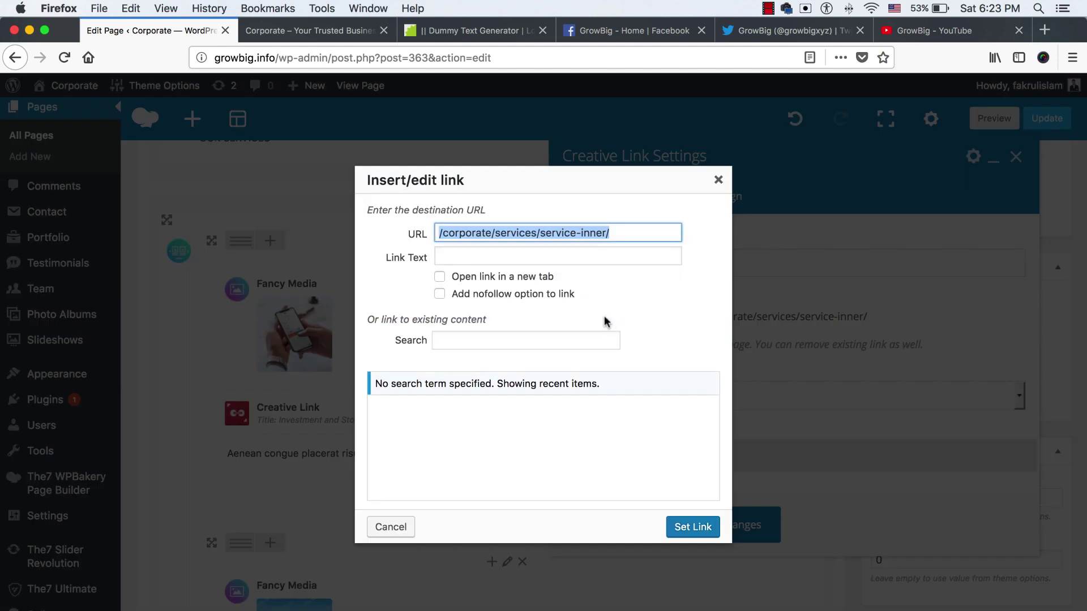
click(273, 30)
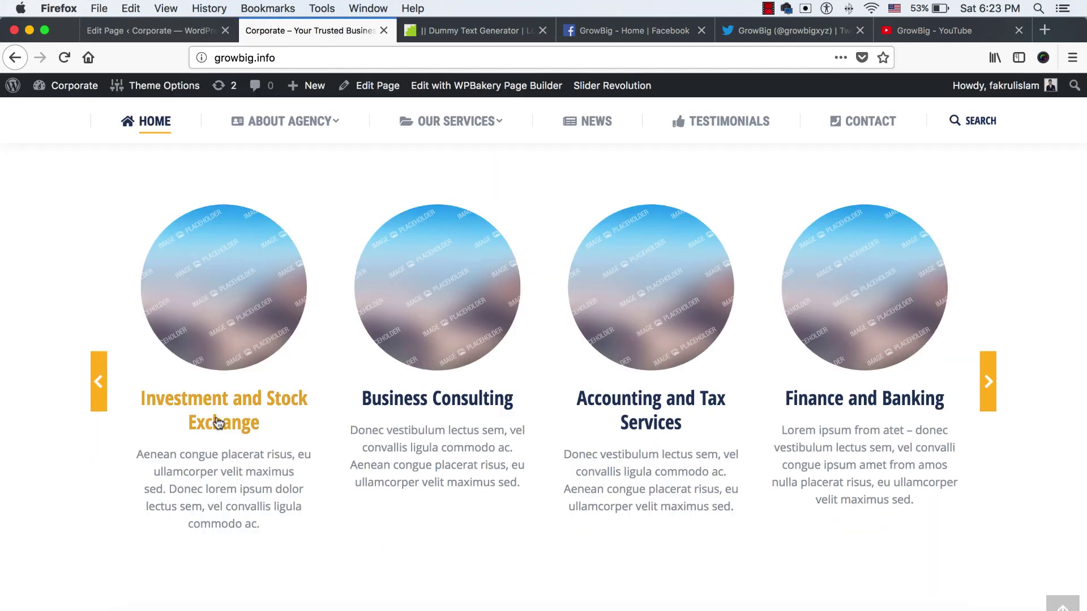
right_click(217, 401)
click(266, 410)
click(393, 28)
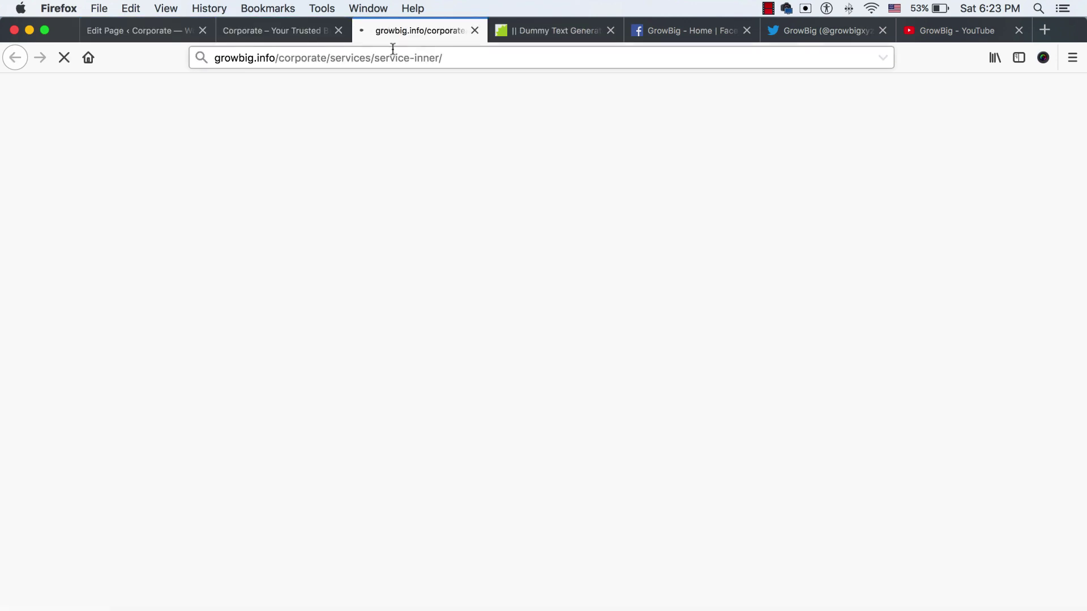
click(474, 30)
click(160, 32)
key(super+v)
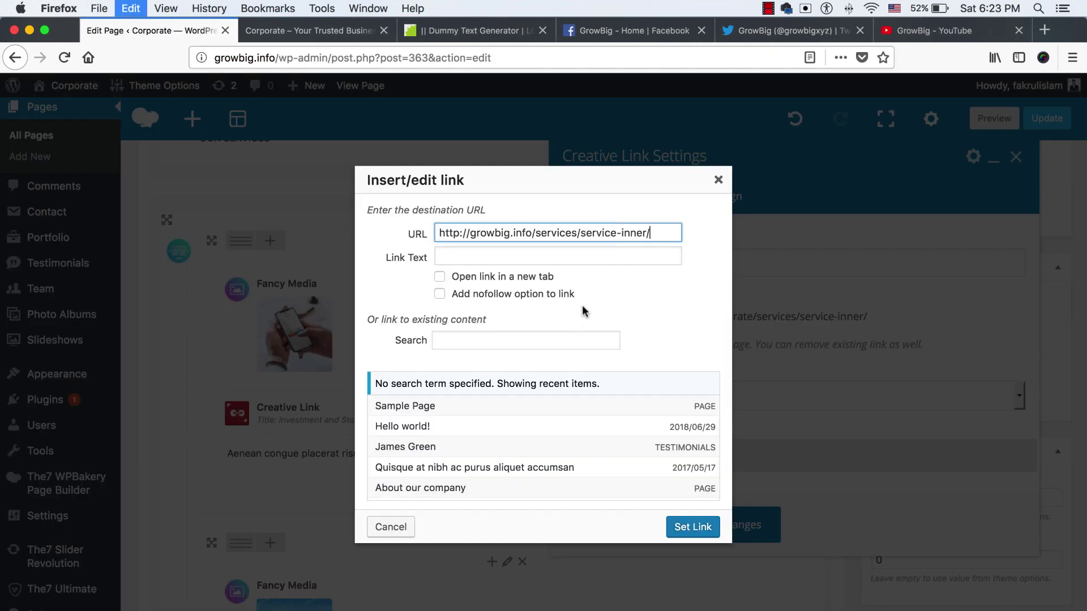
click(691, 529)
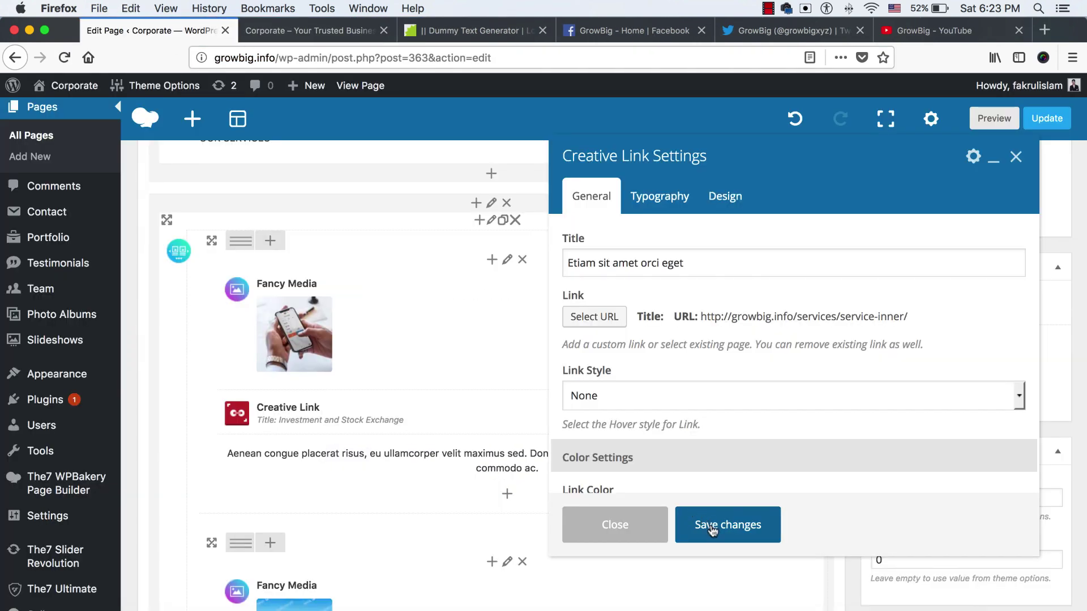
click(712, 530)
Replace the first card's Text Block with dummy text 'Aenean imperdiet… Maecenas' and save
click(519, 463)
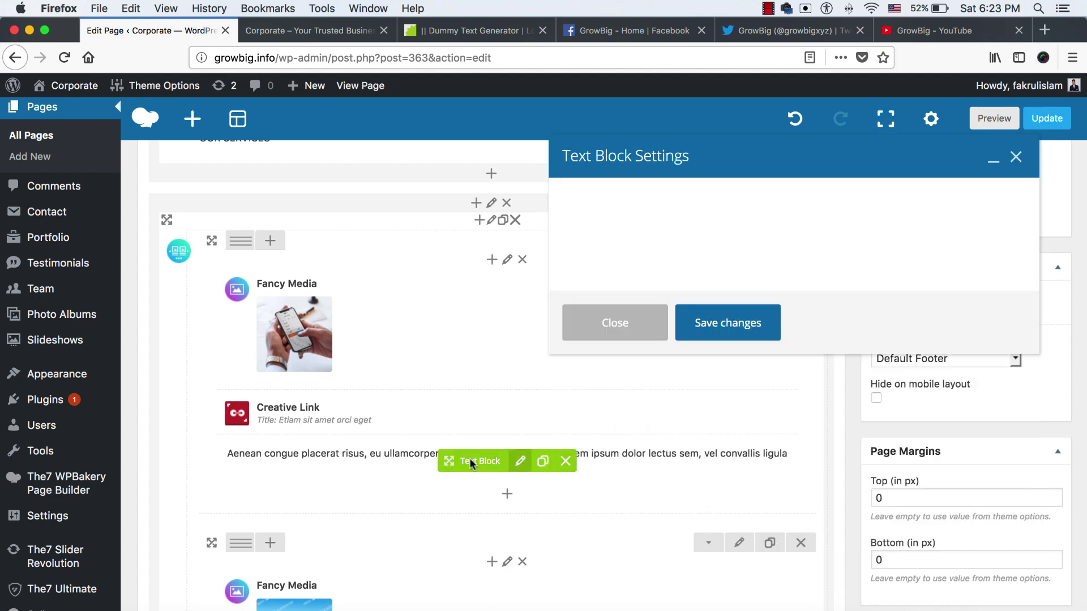
click(481, 30)
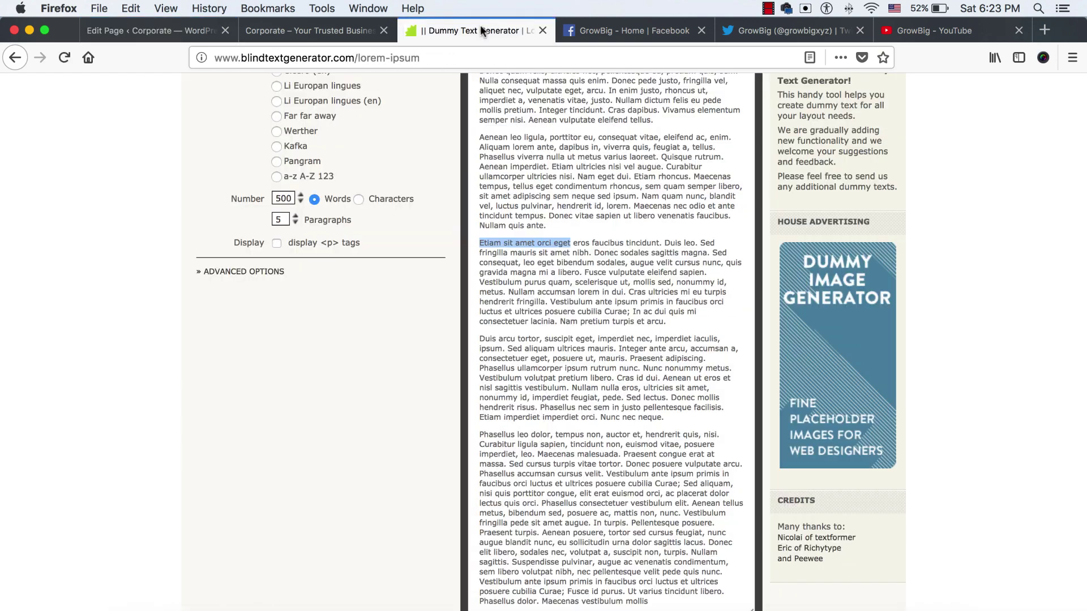
click(503, 222)
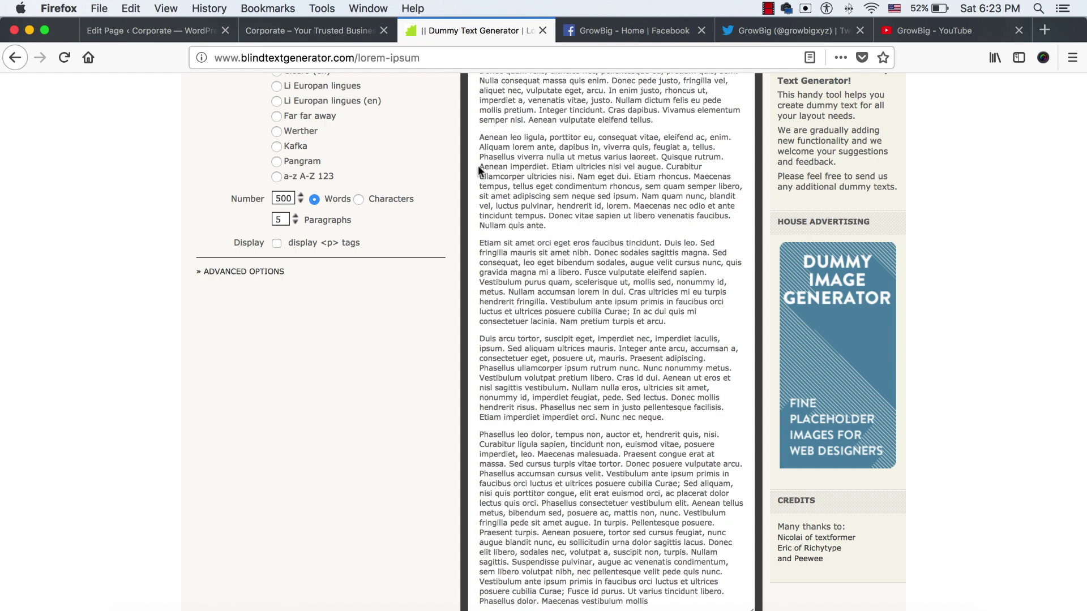
drag(478, 167, 569, 174)
drag(635, 176, 729, 176)
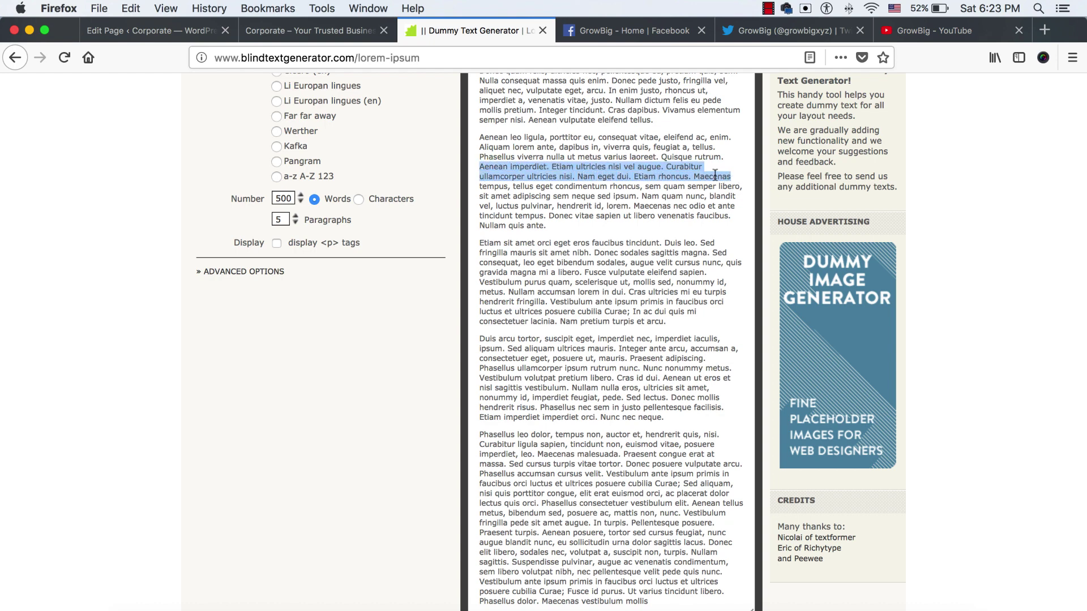
key(super+1)
key(super+a)
key(super+v)
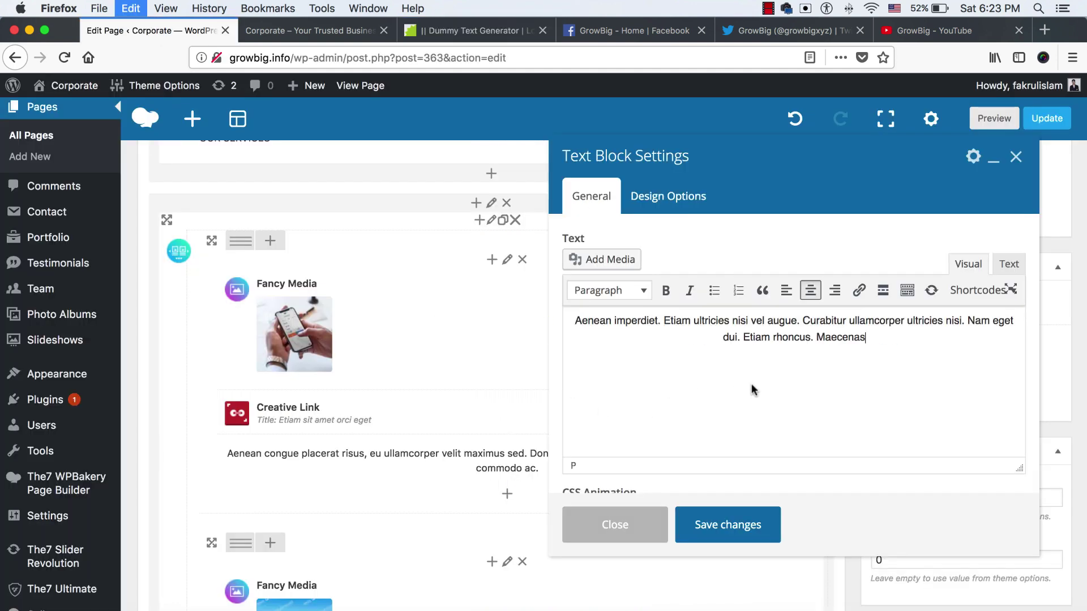
click(729, 525)
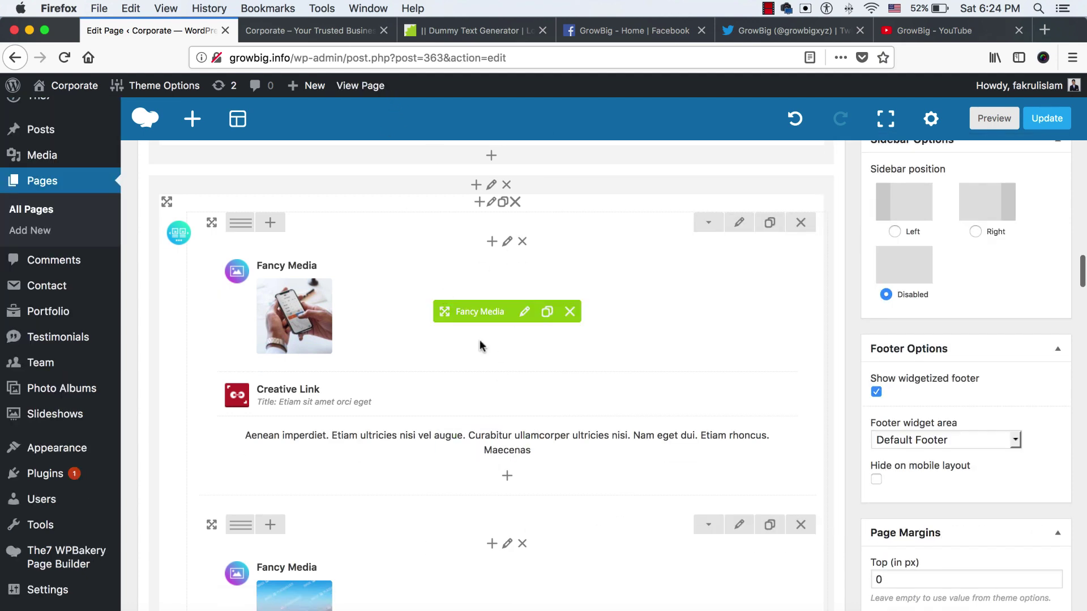
scroll(479, 342, down, 5)
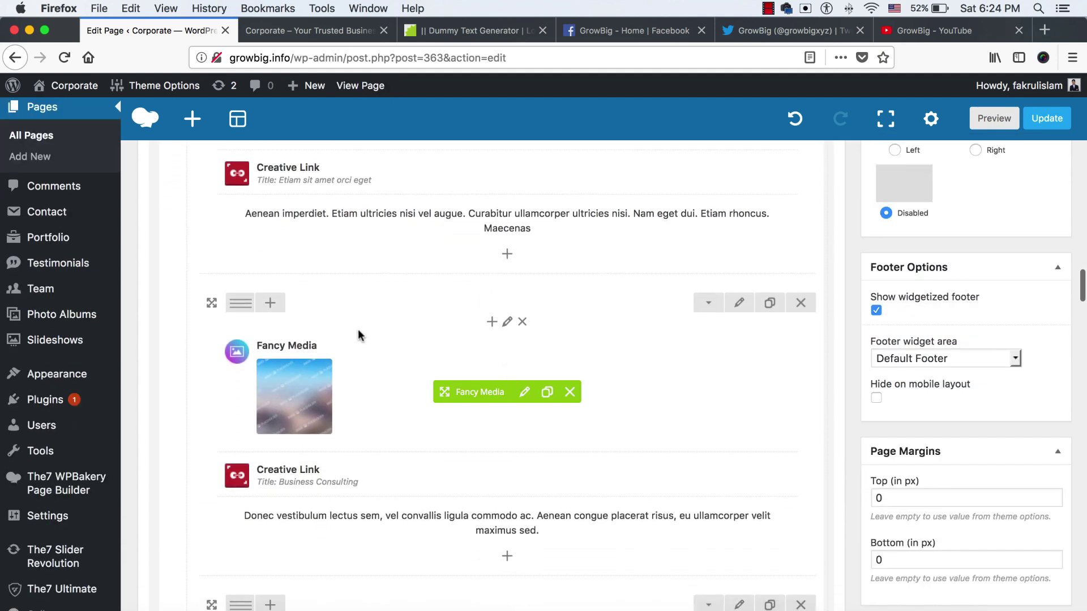
click(522, 391)
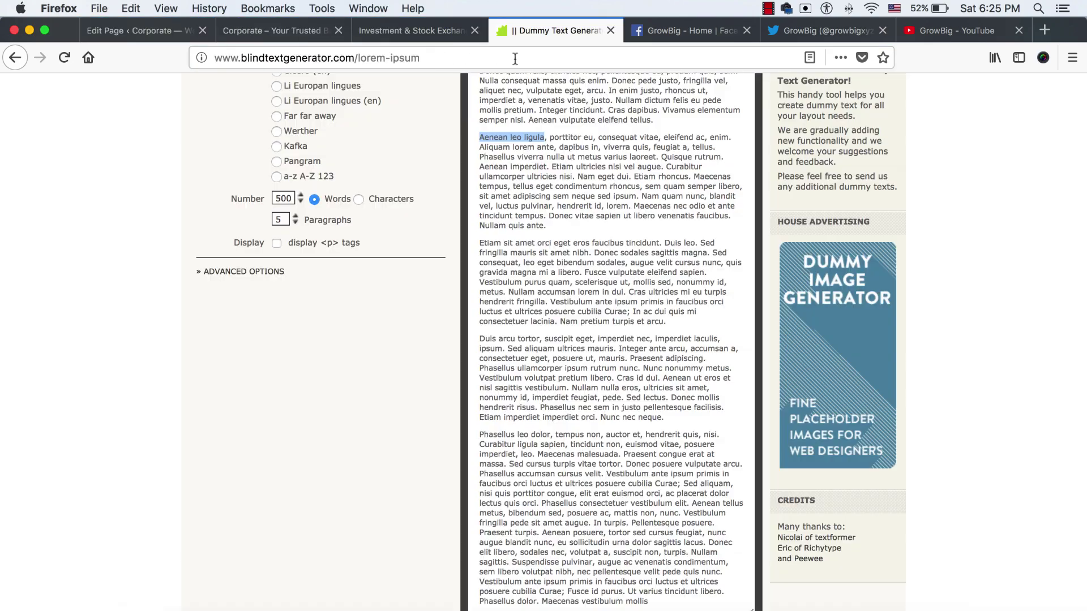
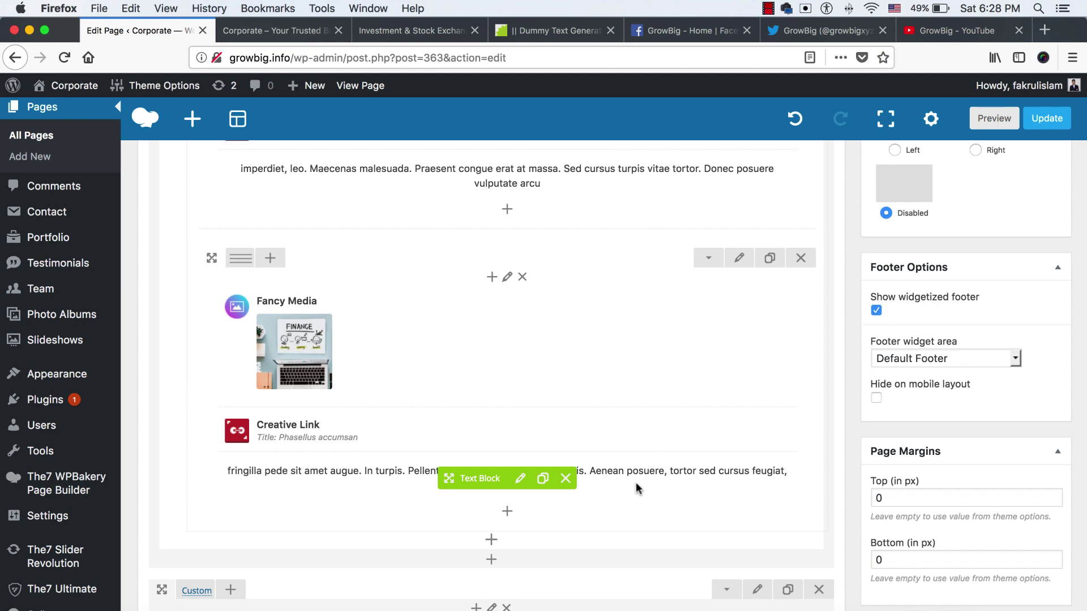
Scroll the backend editor to the Custom row holding the WHY WORK WITH US heading
scroll(636, 482, up, 5)
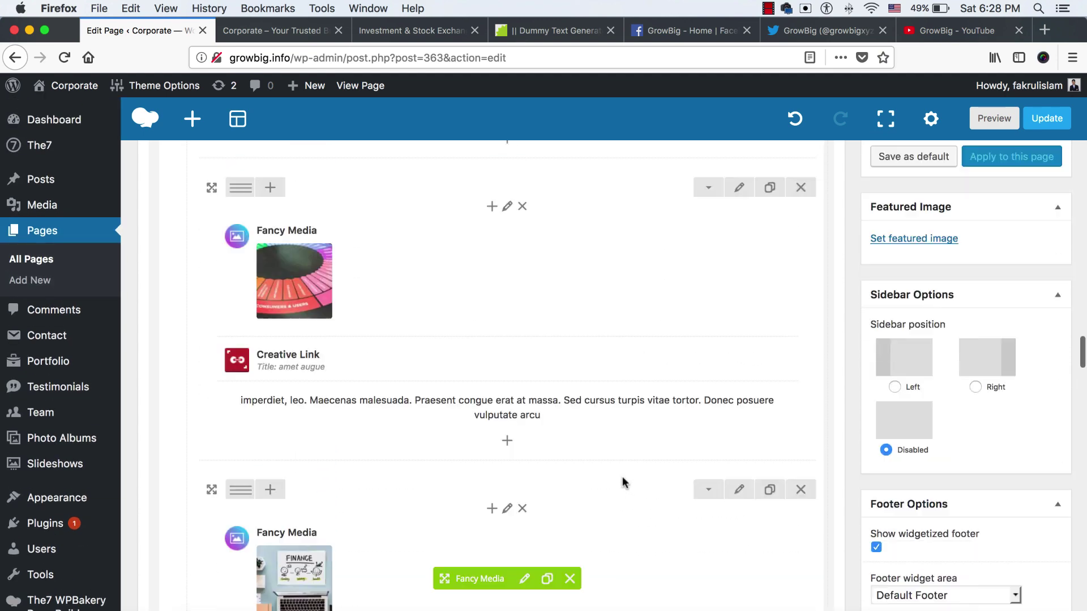
scroll(622, 479, up, 5)
scroll(517, 485, down, 5)
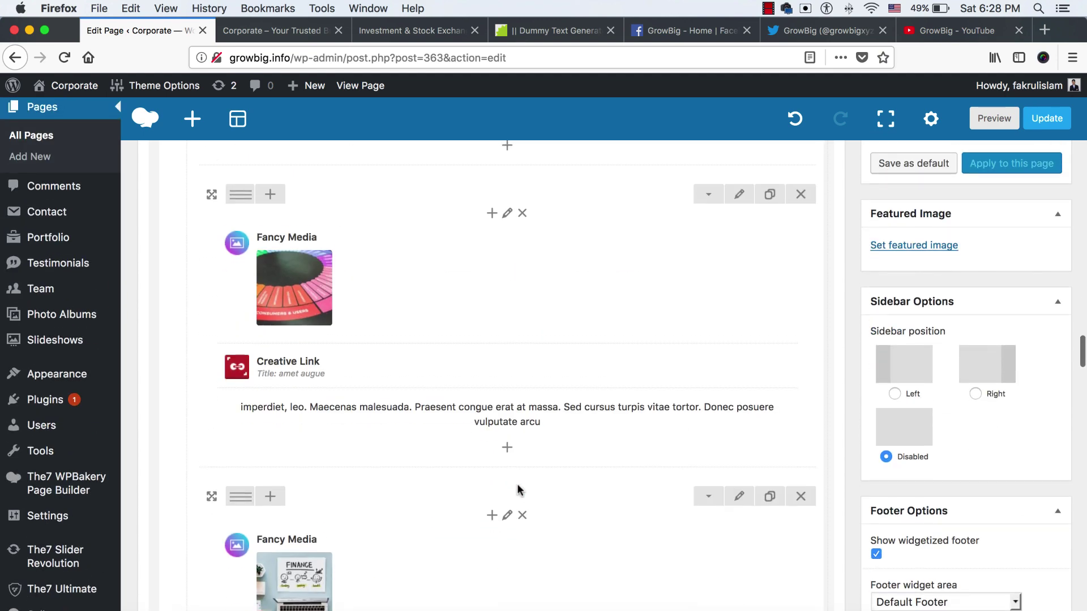
scroll(564, 486, down, 10)
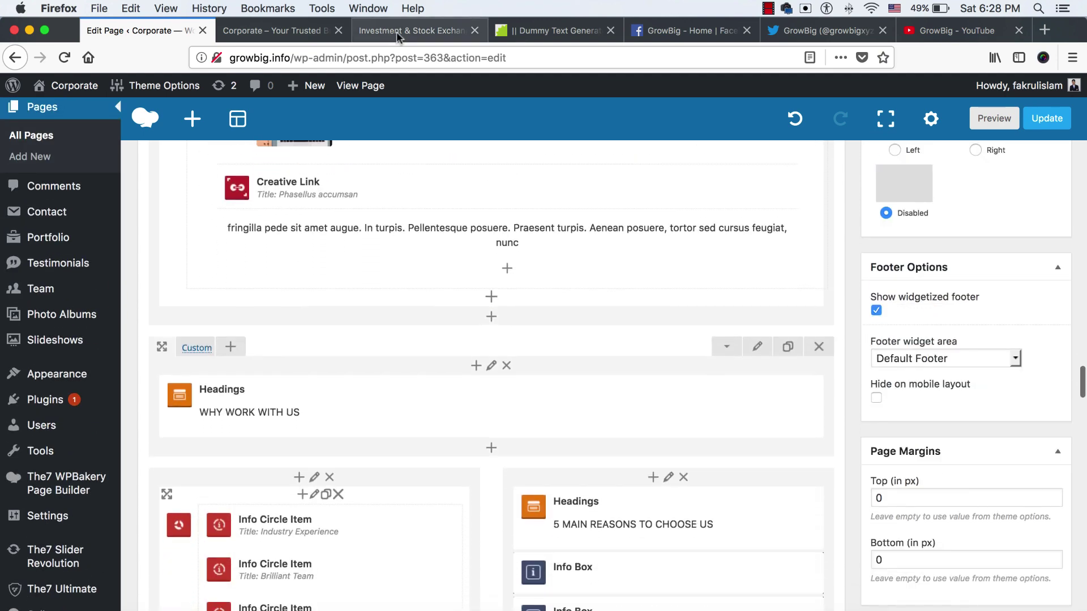
click(256, 26)
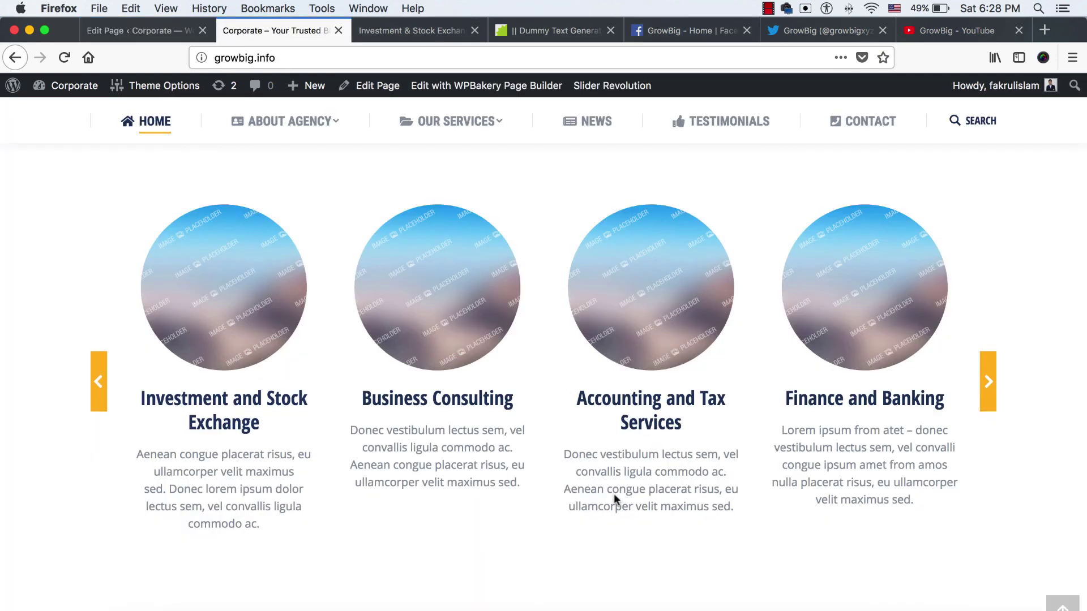
scroll(614, 495, down, 10)
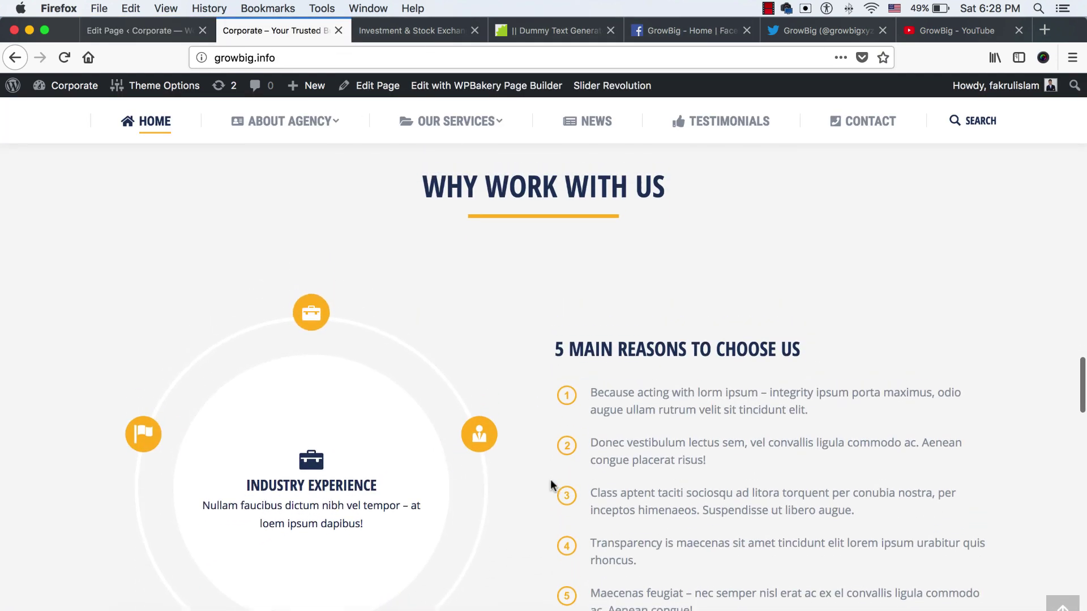
scroll(541, 274, up, 1)
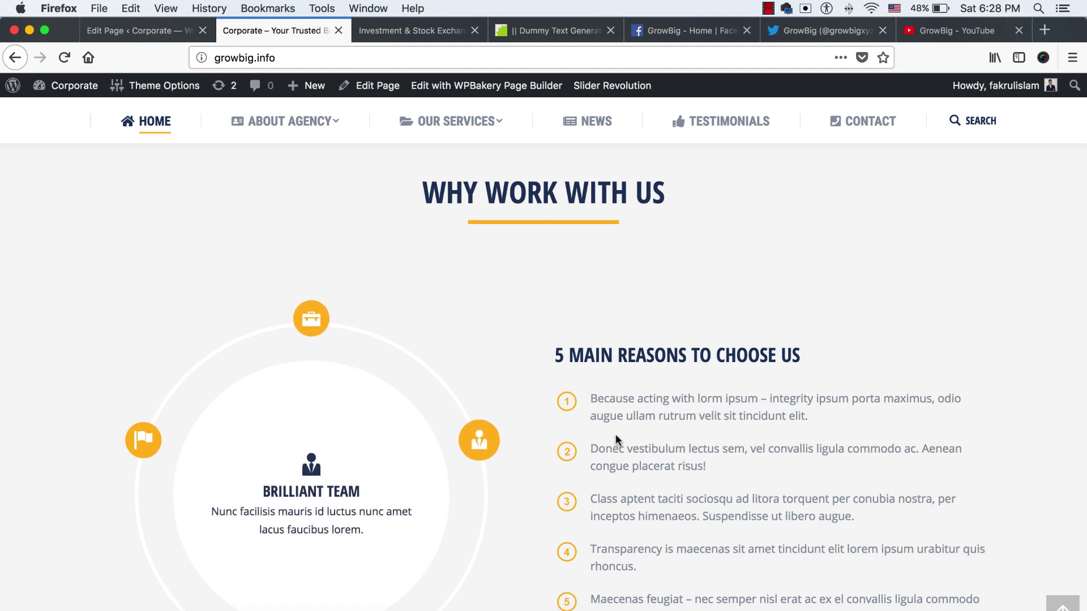
scroll(617, 435, down, 1)
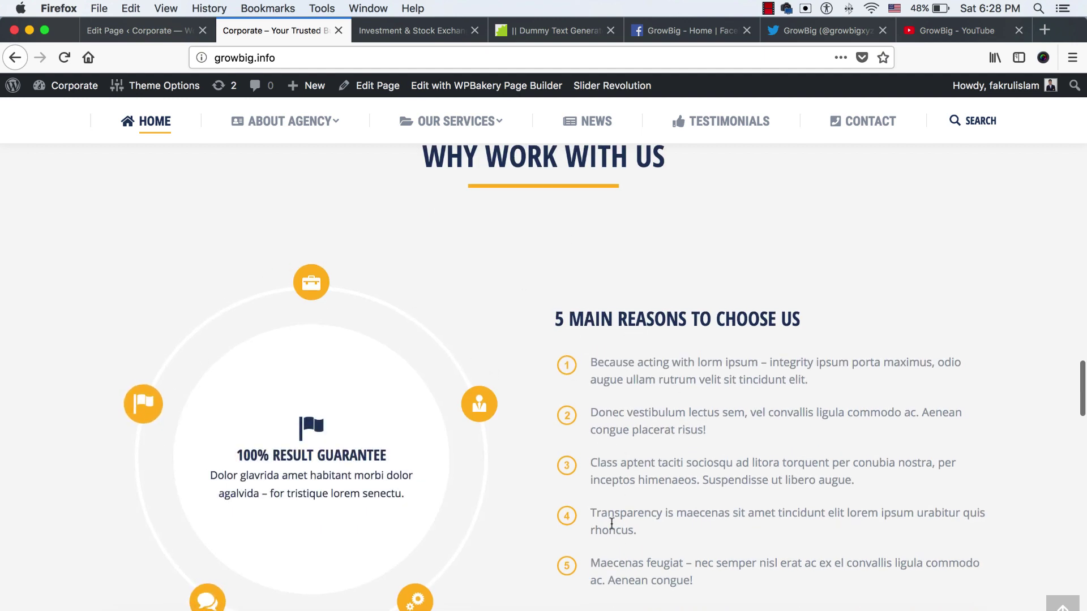
click(161, 35)
scroll(493, 360, down, 10)
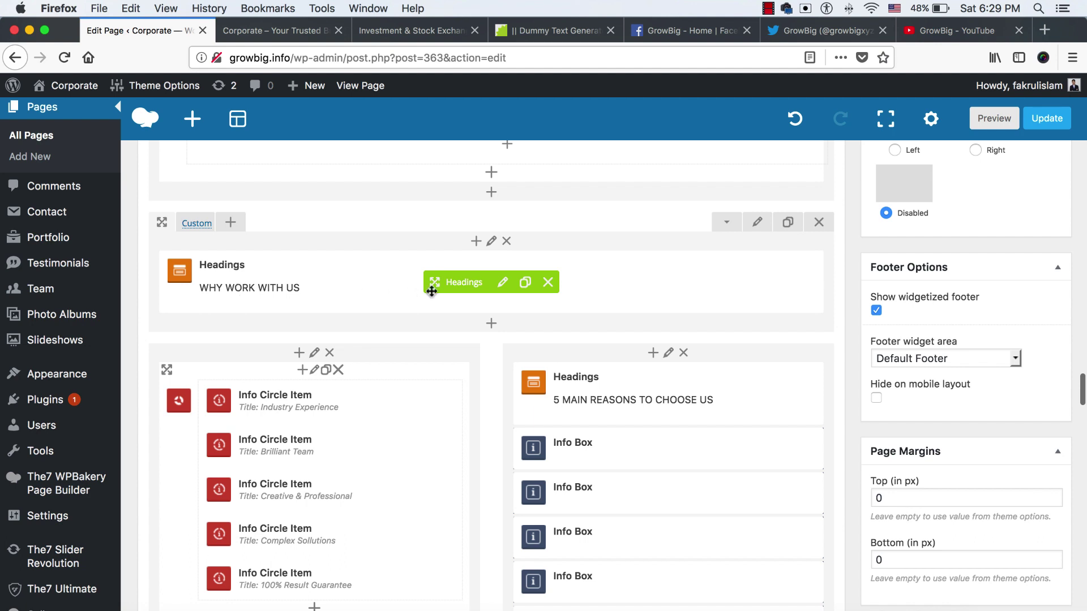
Replace WHY with REASONS TO in the section heading's title and save it
click(502, 283)
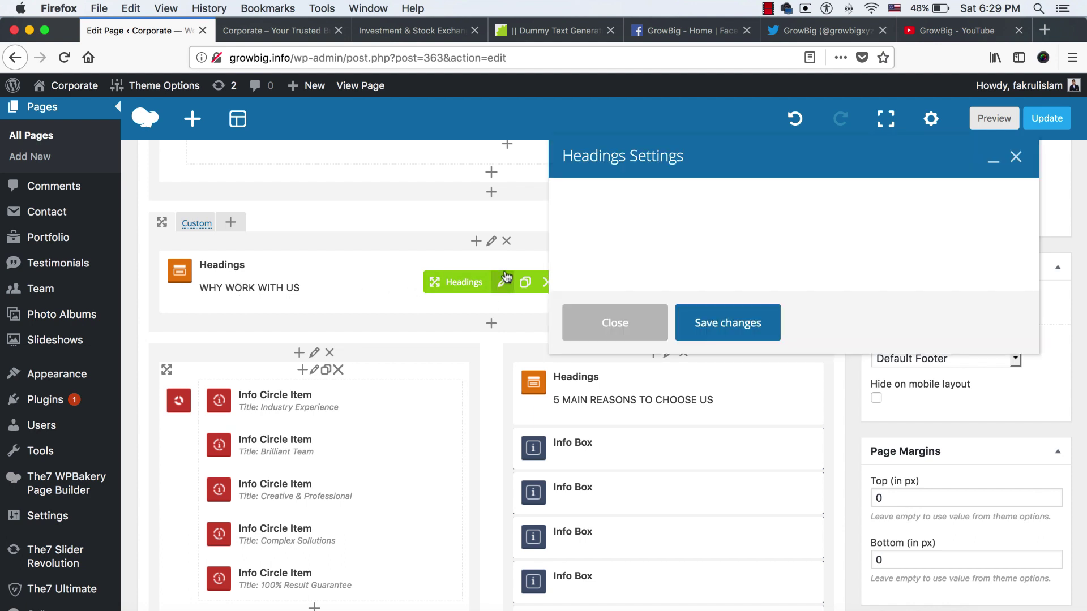
click(637, 289)
triple_click(637, 290)
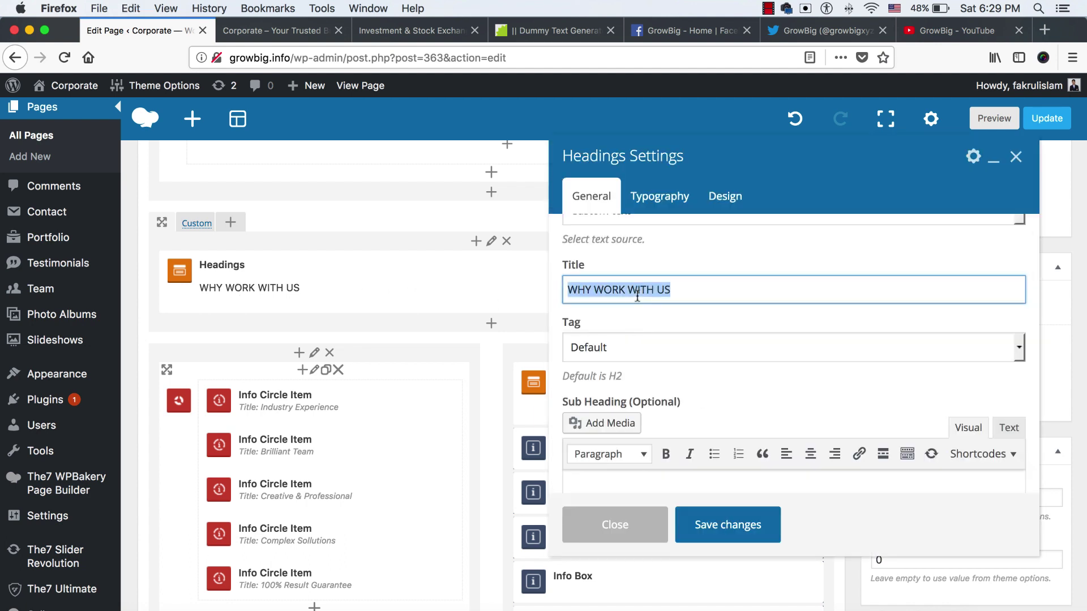
key(Left)
key(shift+Right)
text(R)
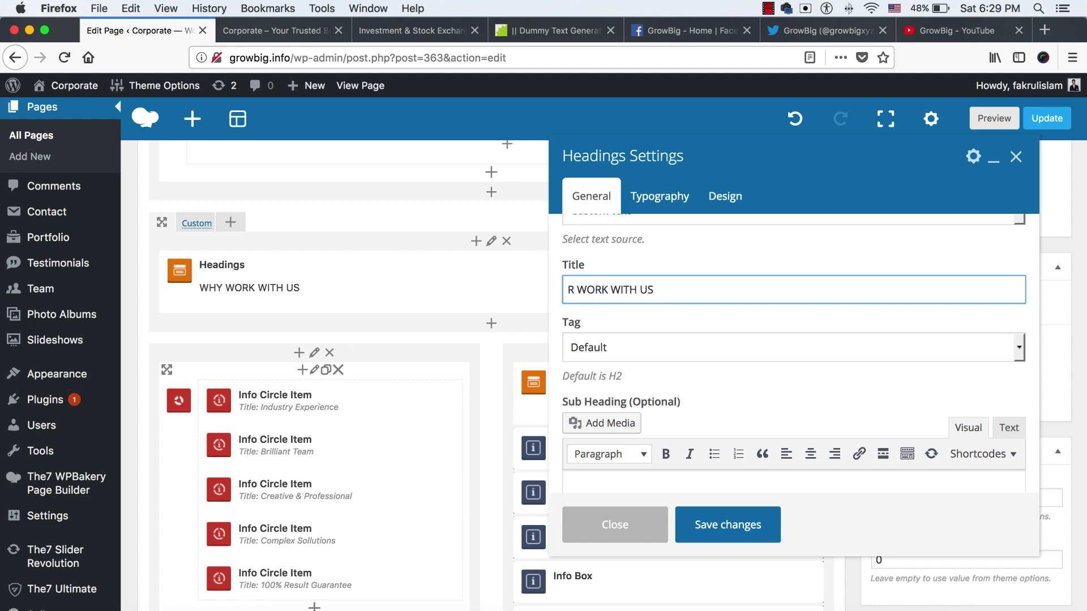
text(EASONS)
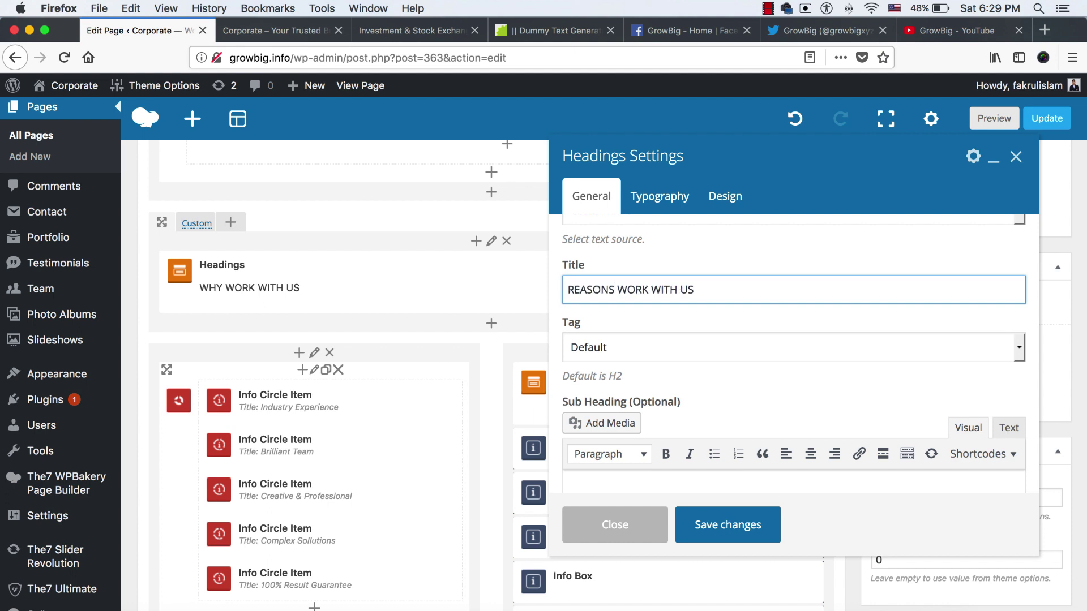
text( TO)
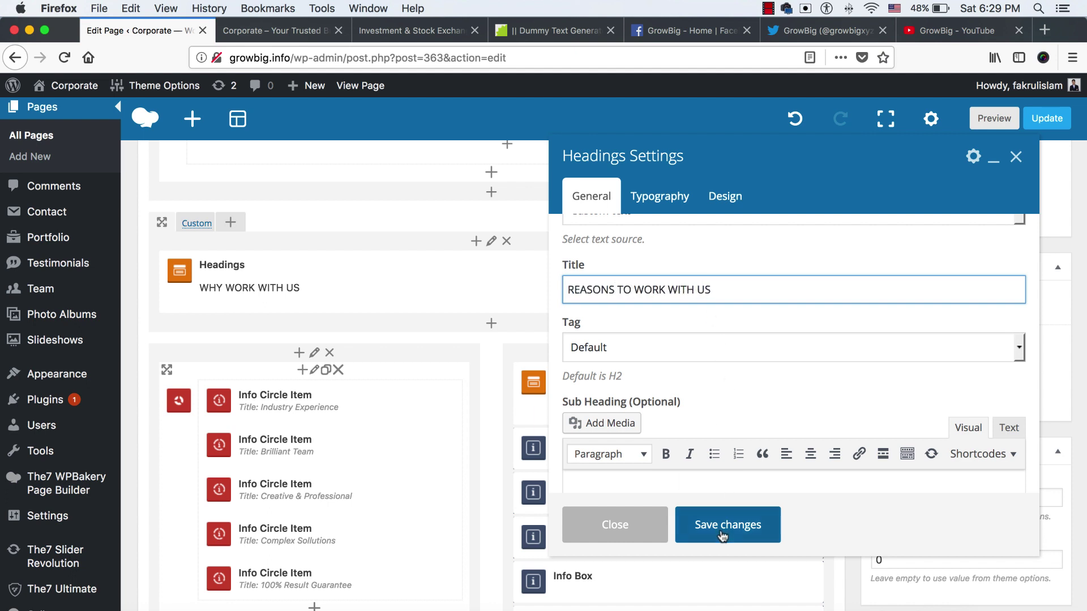
click(722, 535)
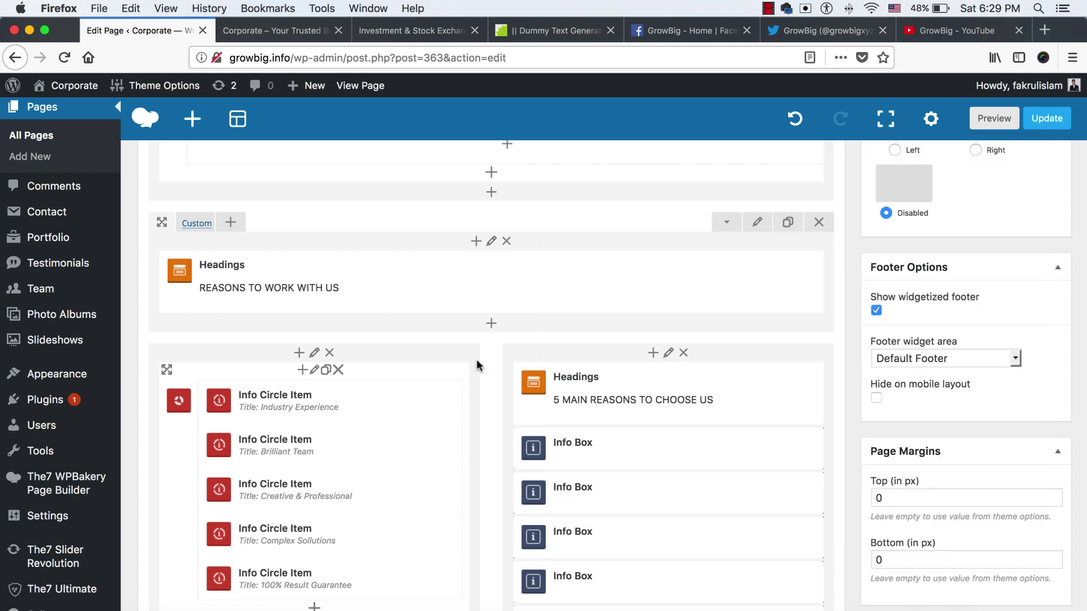
scroll(477, 359, down, 3)
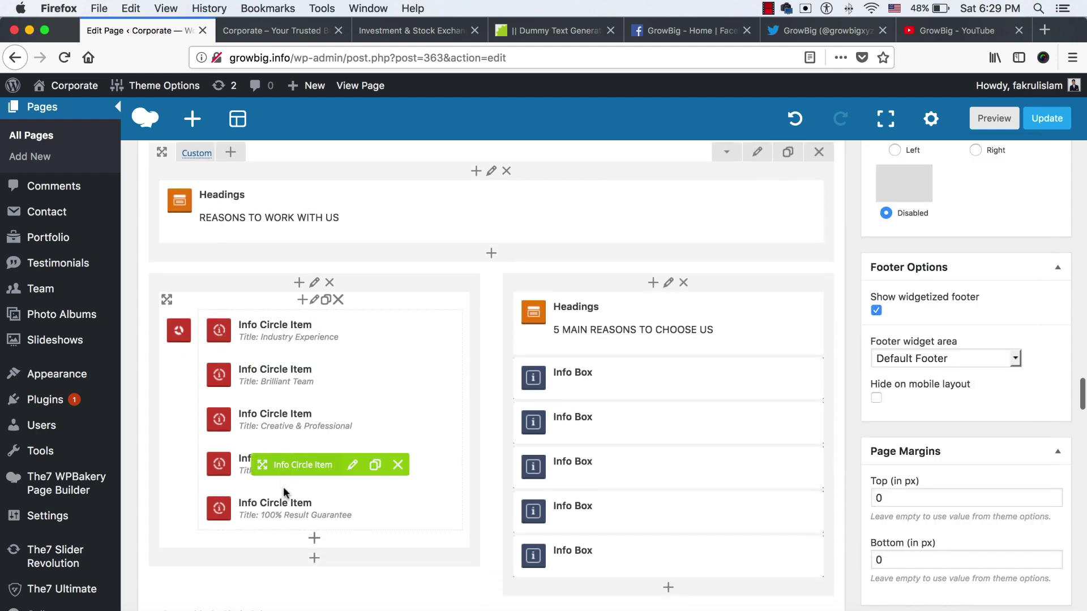
click(283, 30)
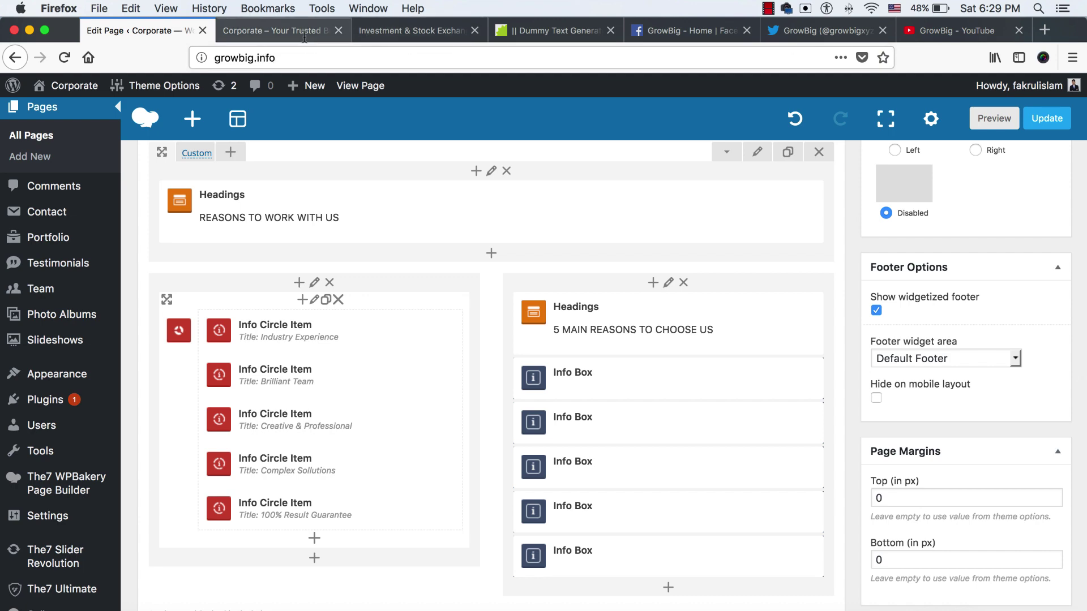
scroll(407, 369, down, 2)
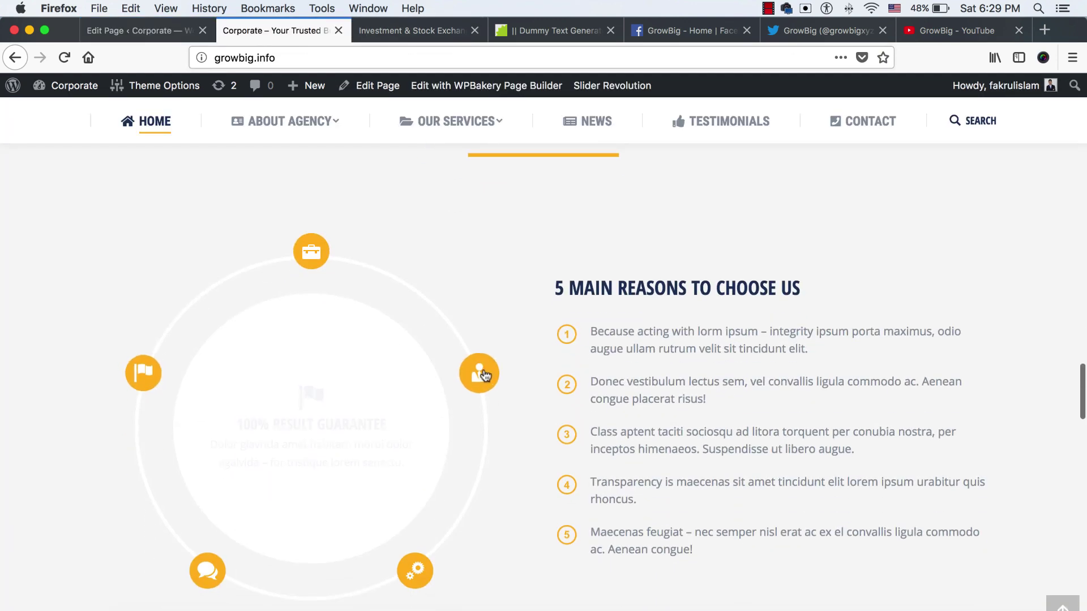
mouse_move(480, 375)
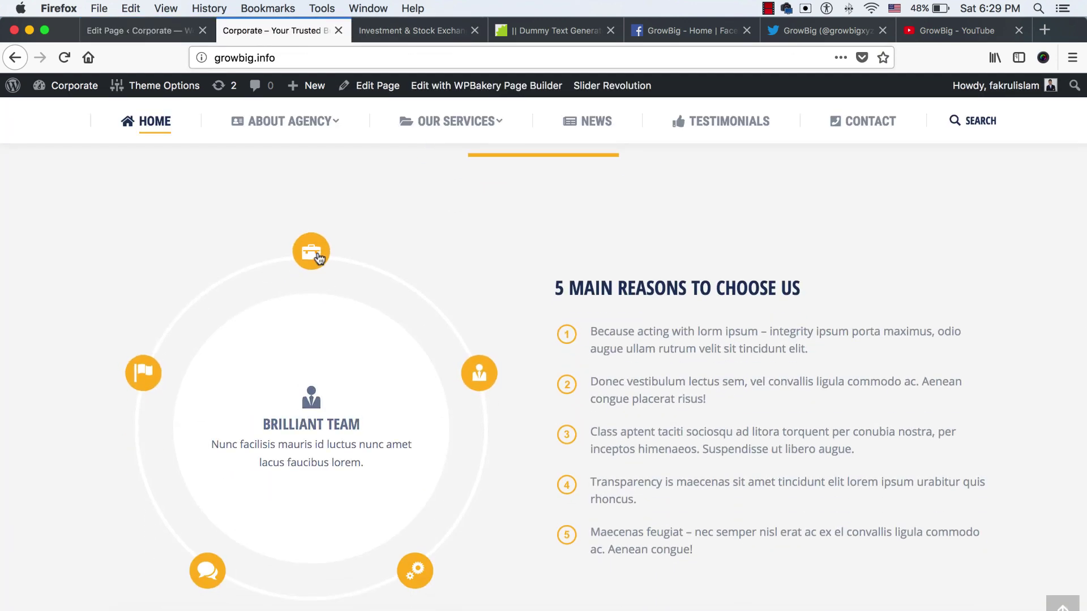
mouse_move(315, 255)
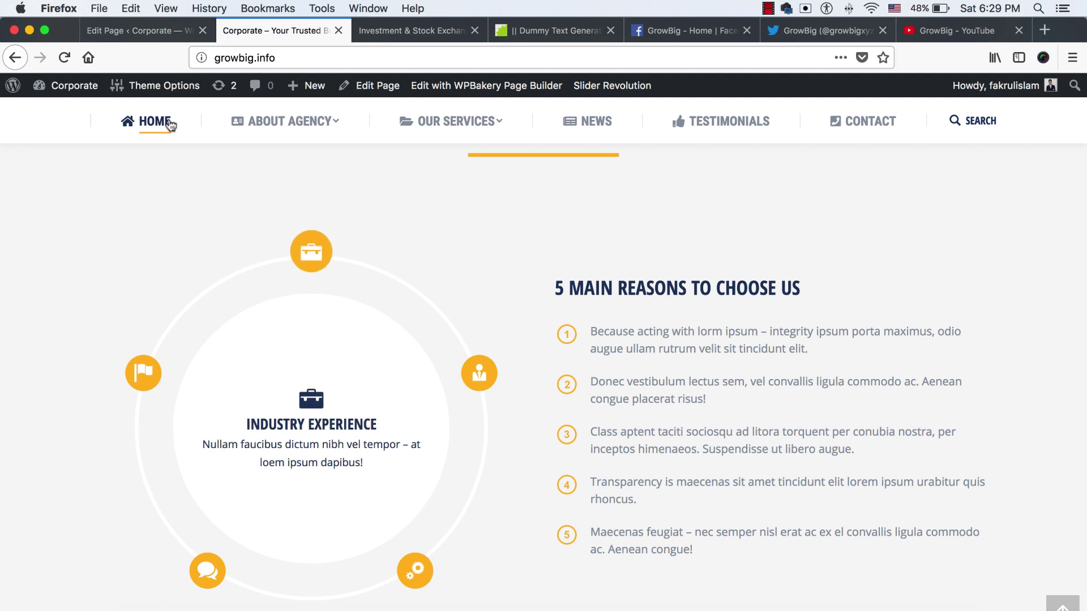
click(144, 30)
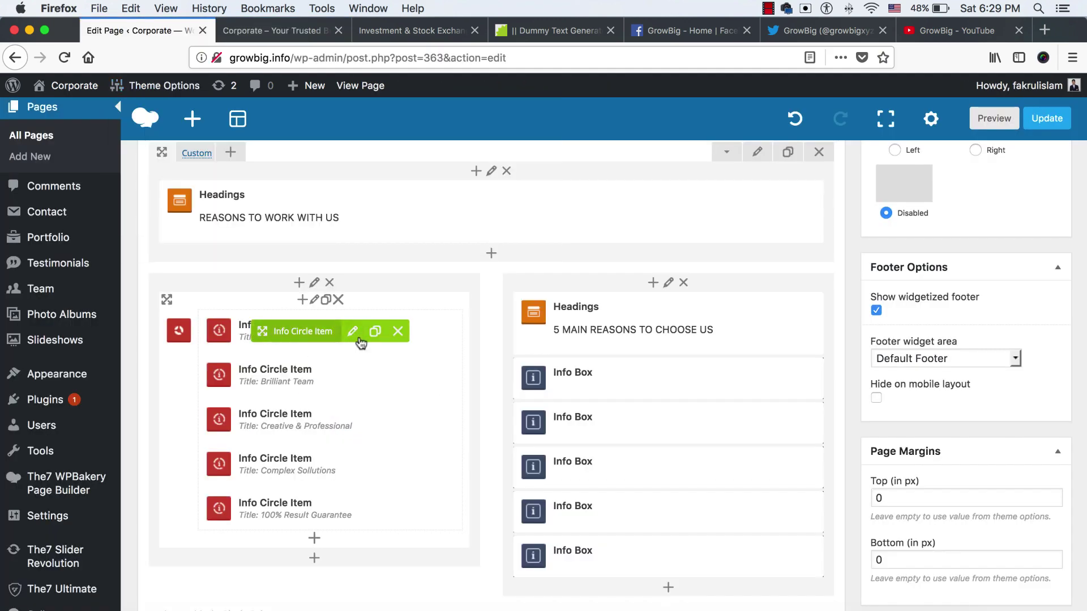
Open the first info circle item and retitle it 'Sed aliquam' using dummy text
click(352, 332)
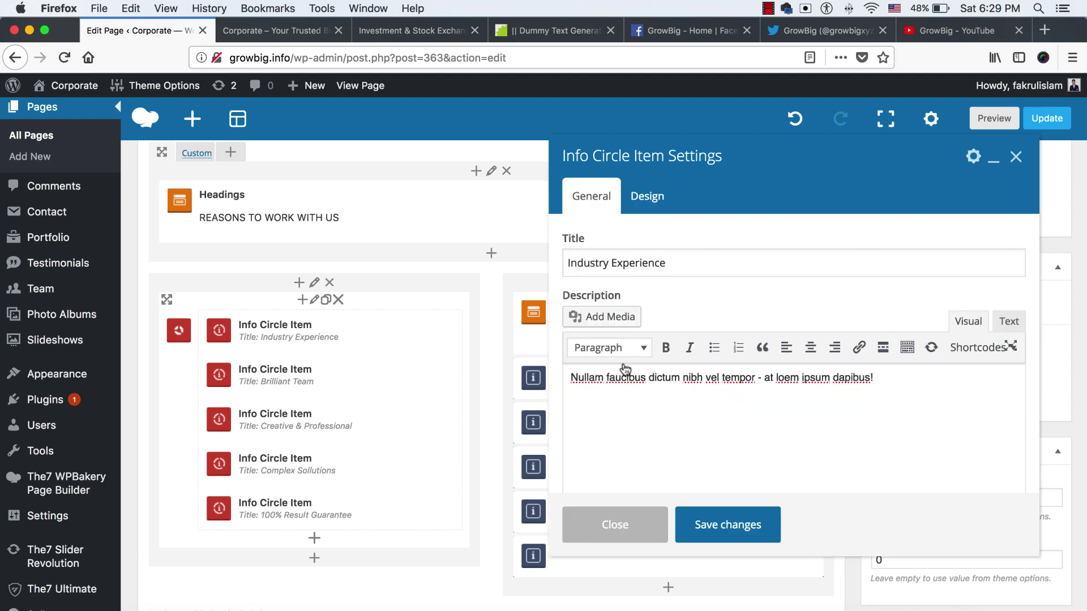
click(551, 30)
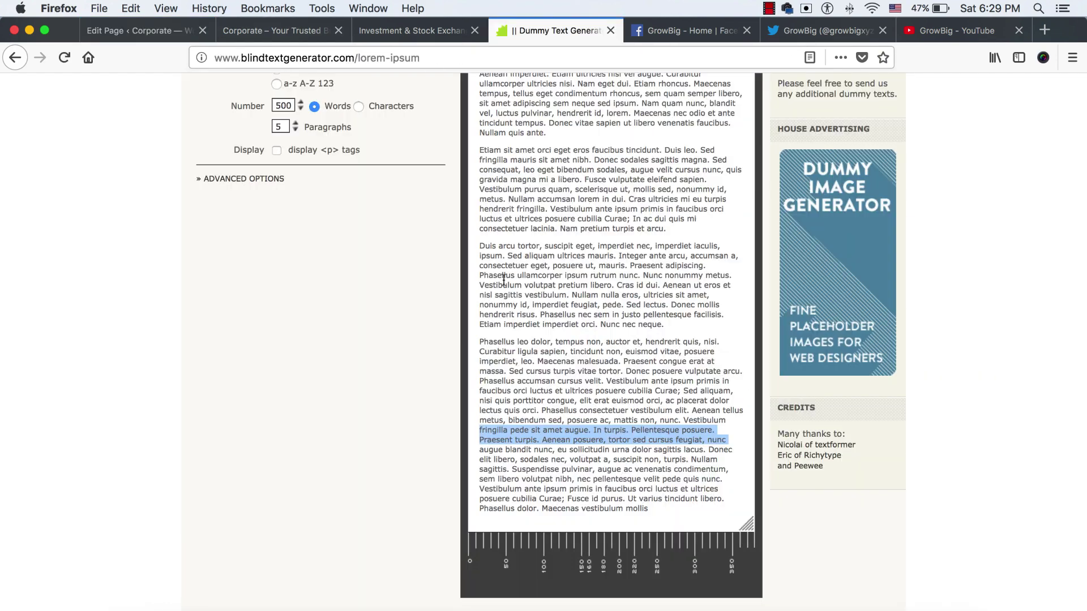
click(504, 279)
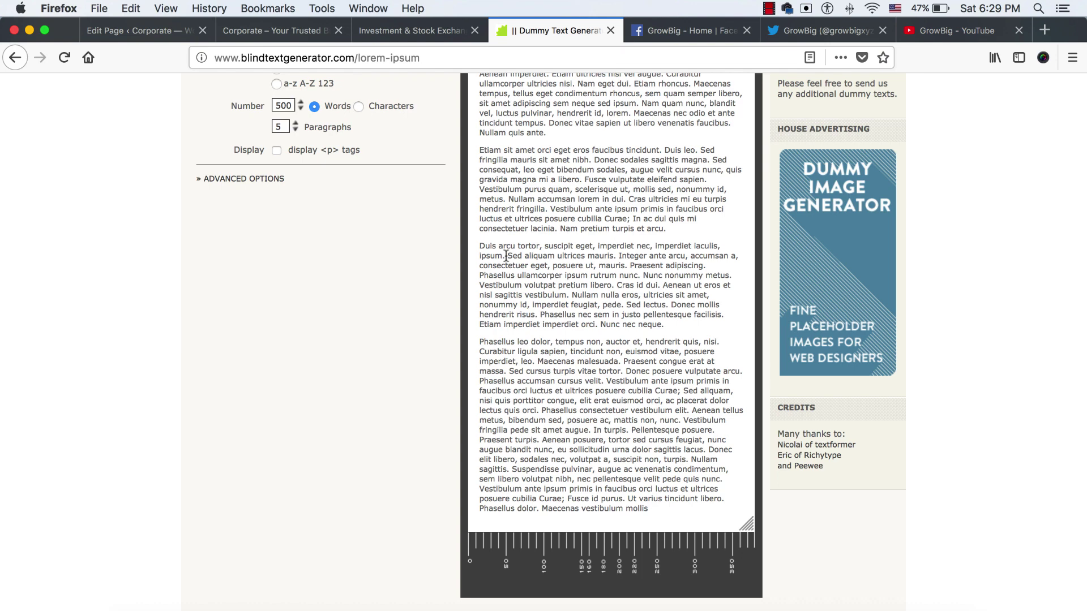
click(142, 31)
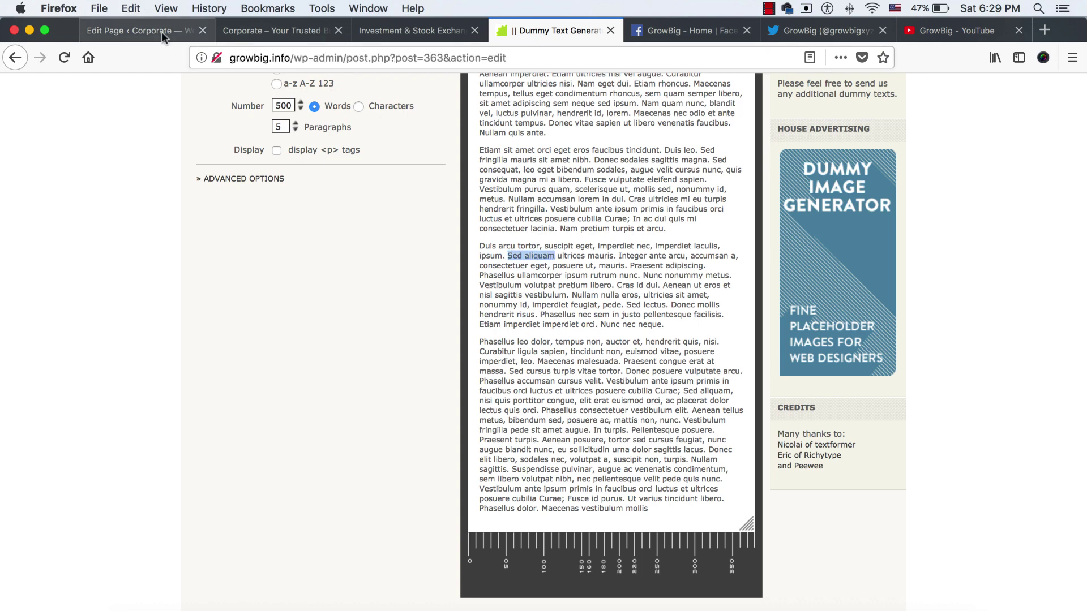
click(673, 266)
key(super+a)
text(Sed aliquam)
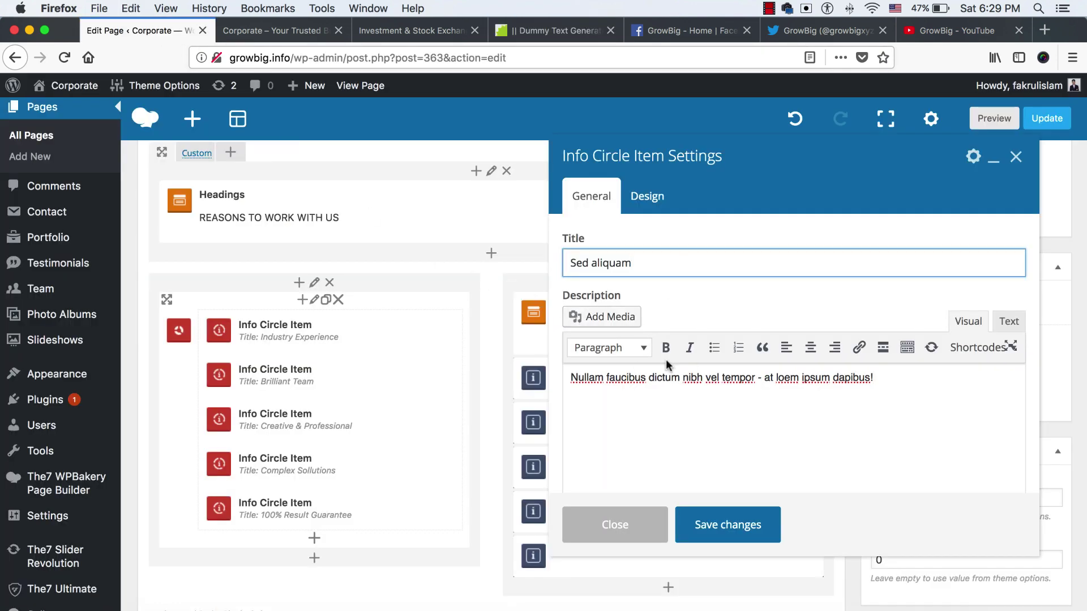
Replace the item's description with the copied Phasellus ullamcorper lorem sentence
click(545, 28)
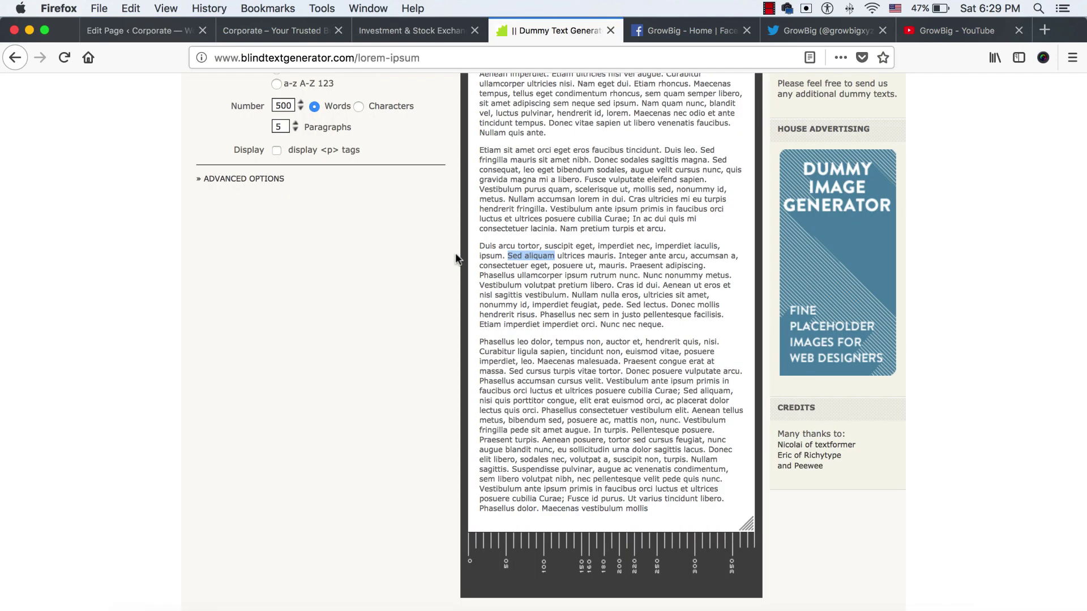
drag(479, 275, 673, 275)
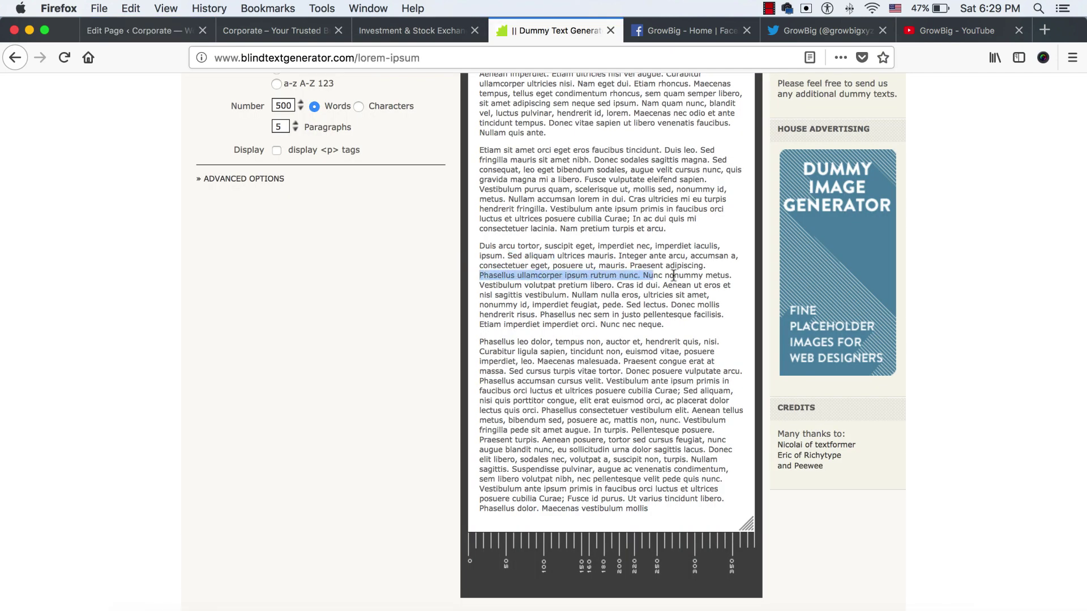
click(164, 29)
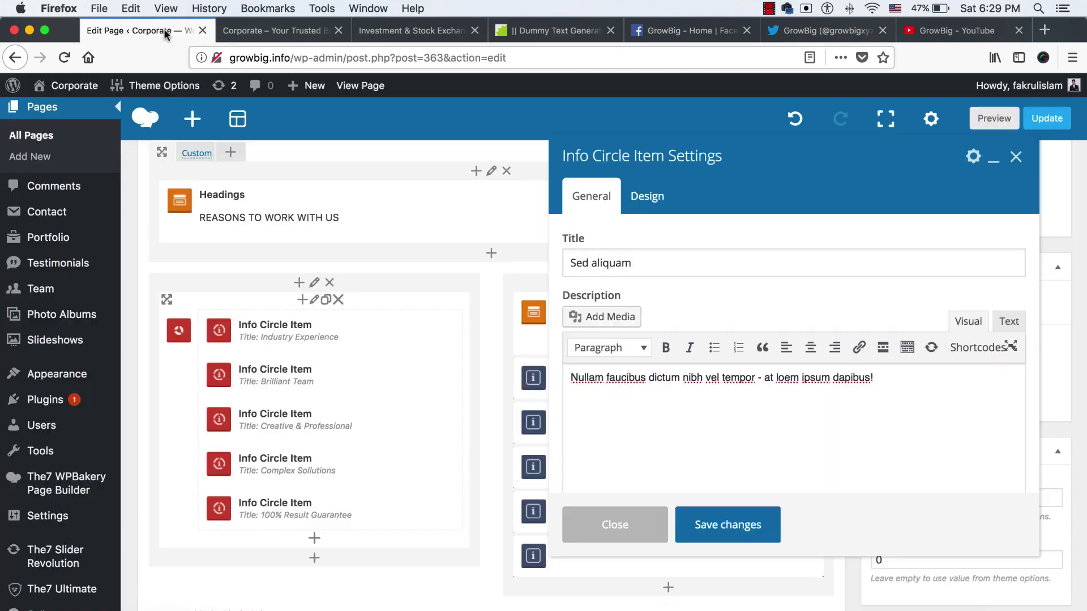
click(688, 392)
key(super+a)
text(Phasellus ullamcorper ipsum rutrum nunc. Nunc nonummy metus)
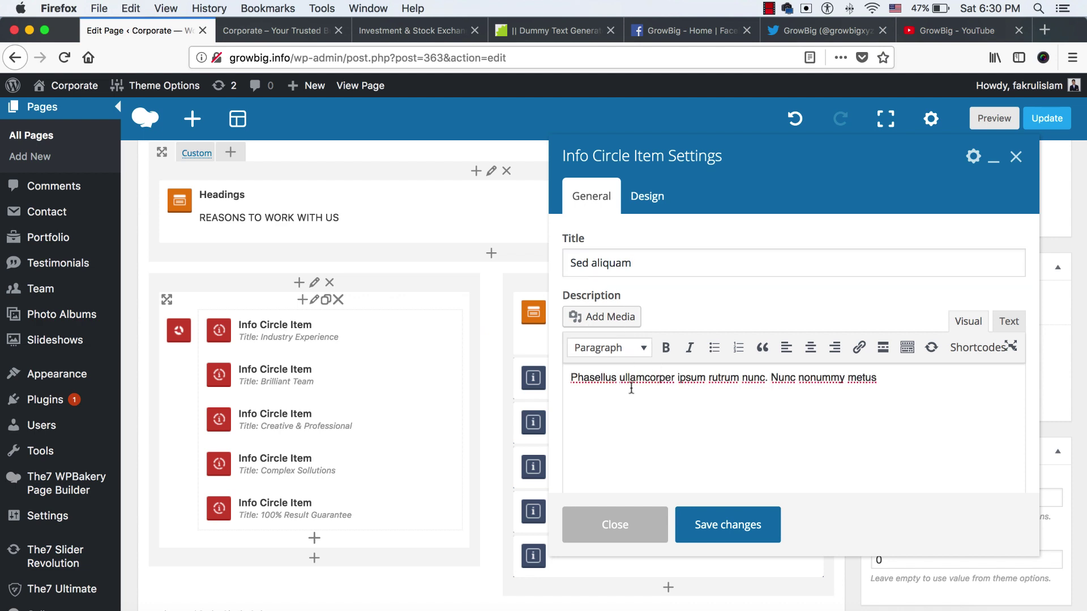
scroll(639, 384, down, 5)
scroll(639, 384, up, 5)
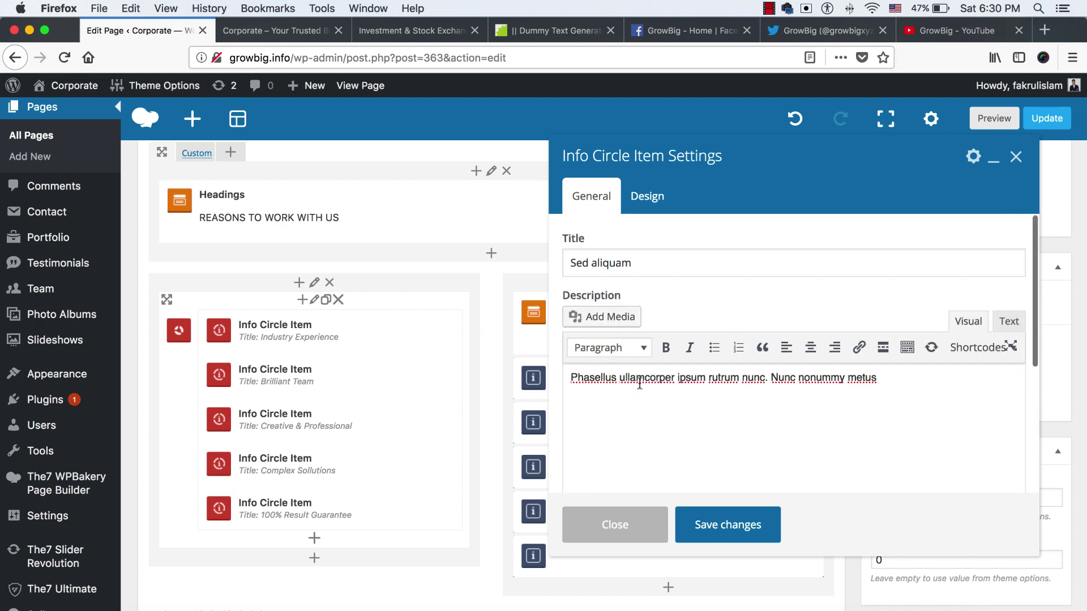
Choose the gear icon in the item's design options and save the item
click(647, 199)
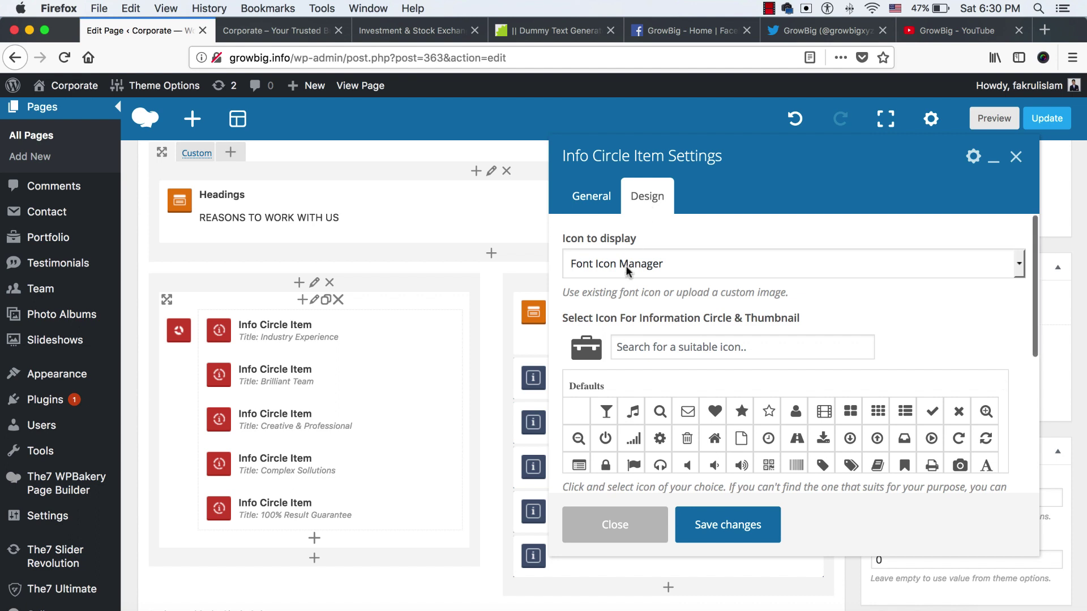
scroll(594, 342, down, 1)
scroll(594, 342, down, 1)
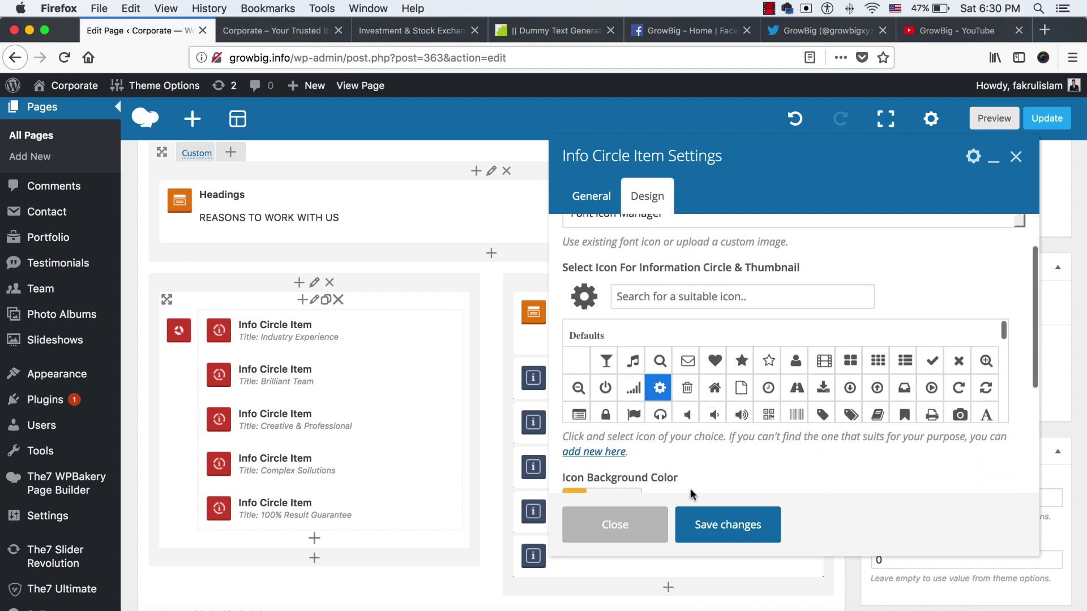
click(720, 529)
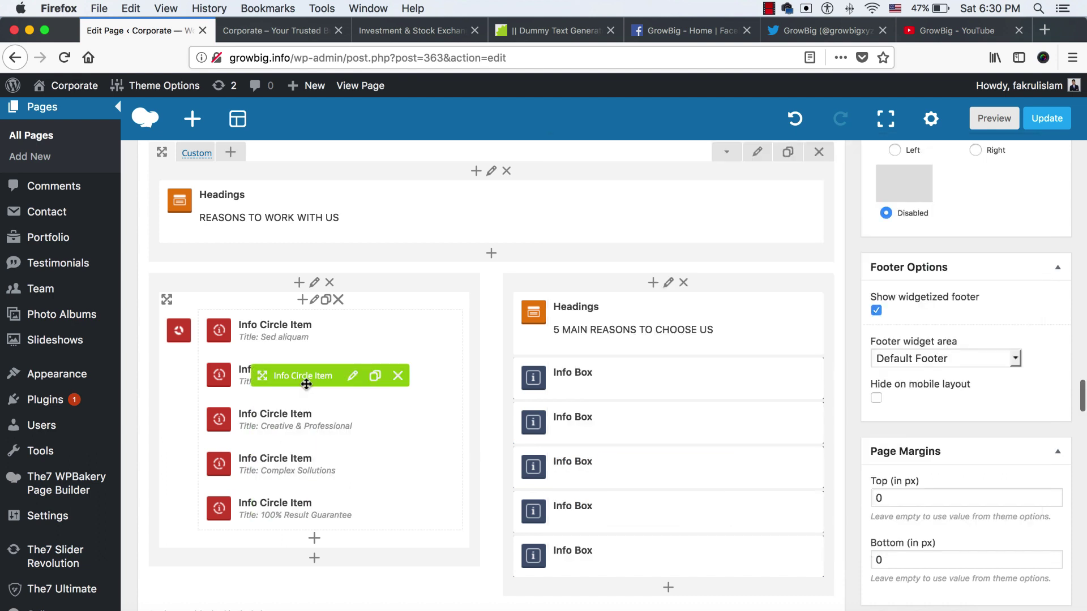
Open the second info circle item, grab another lorem passage, then check the live homepage
click(353, 377)
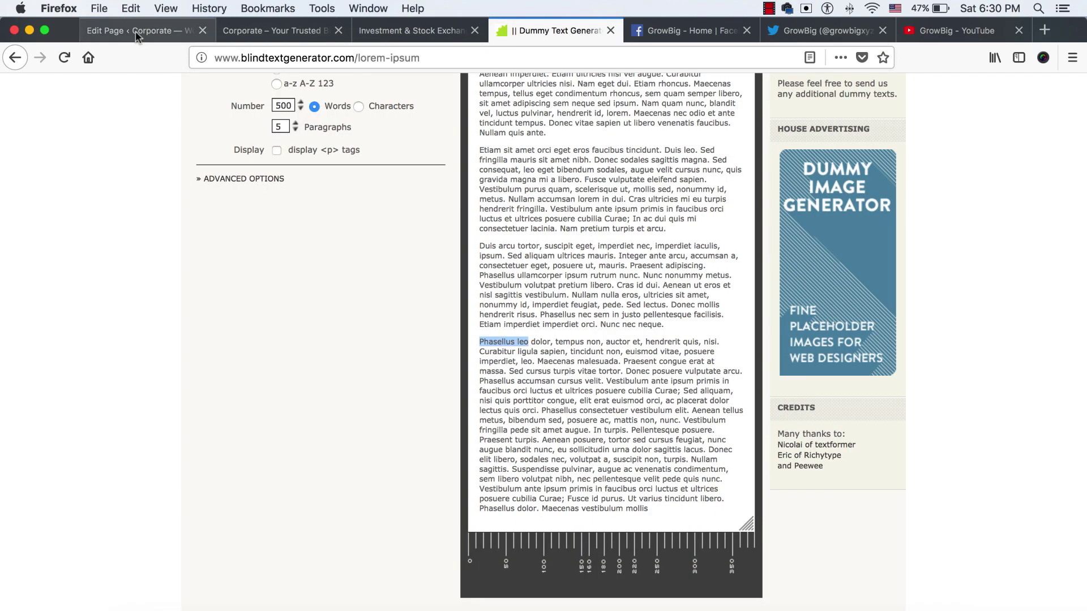
click(647, 196)
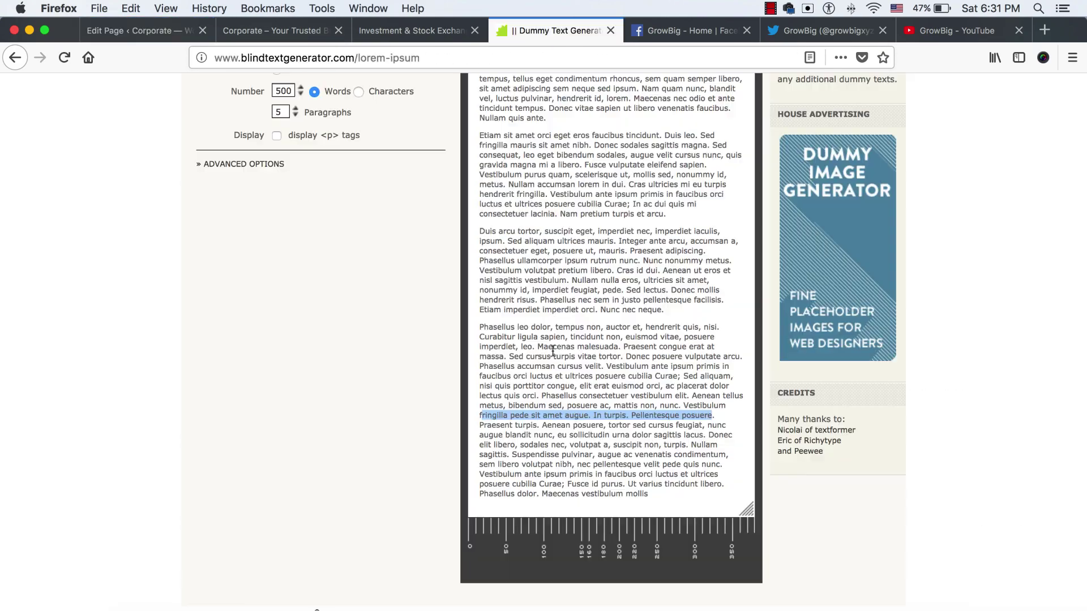
drag(592, 454, 511, 464)
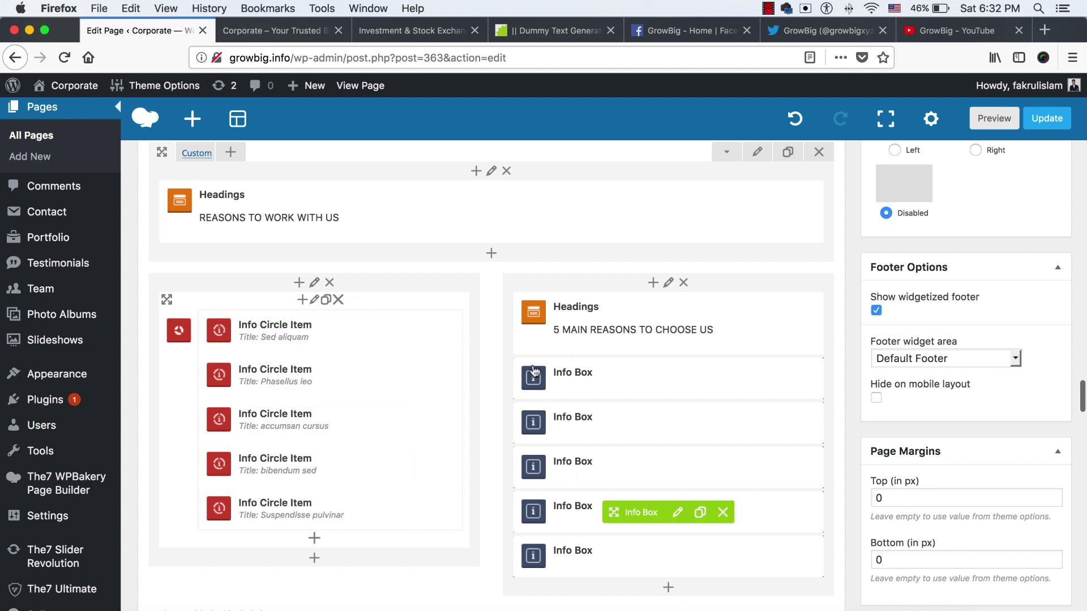
key(ctrl+Tab)
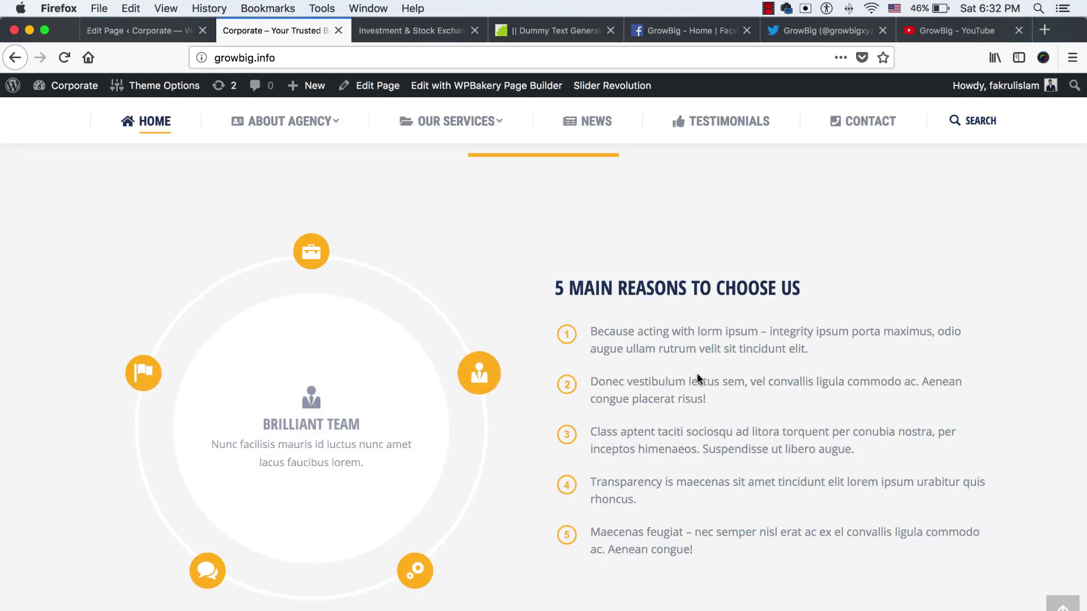
Paste 'tempus non, auctor et' as the heading title, tidy it to 'Tempus non auctor et', and save
click(152, 31)
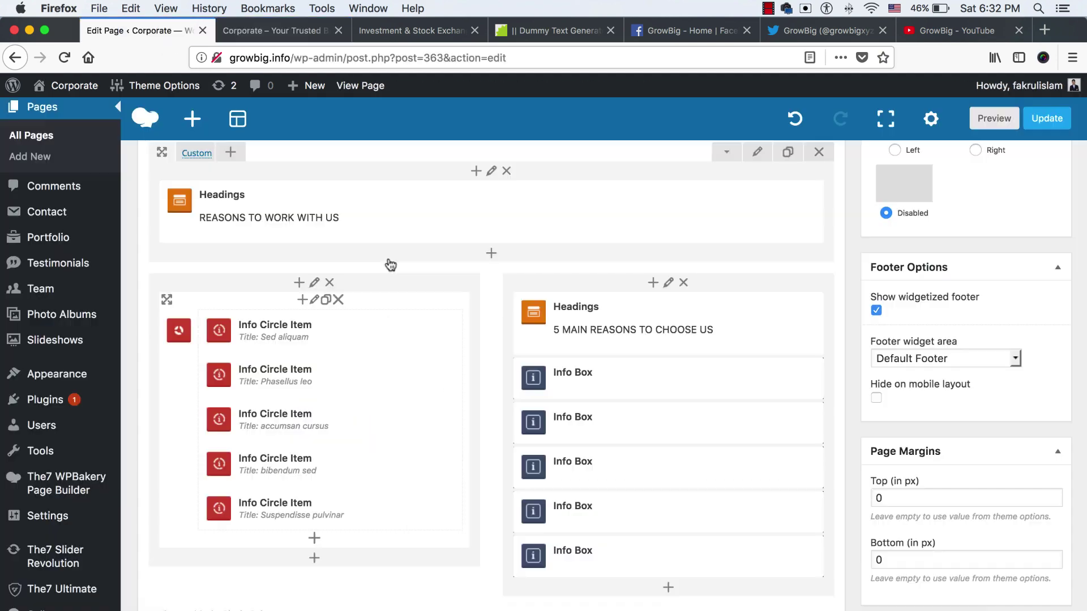
click(681, 325)
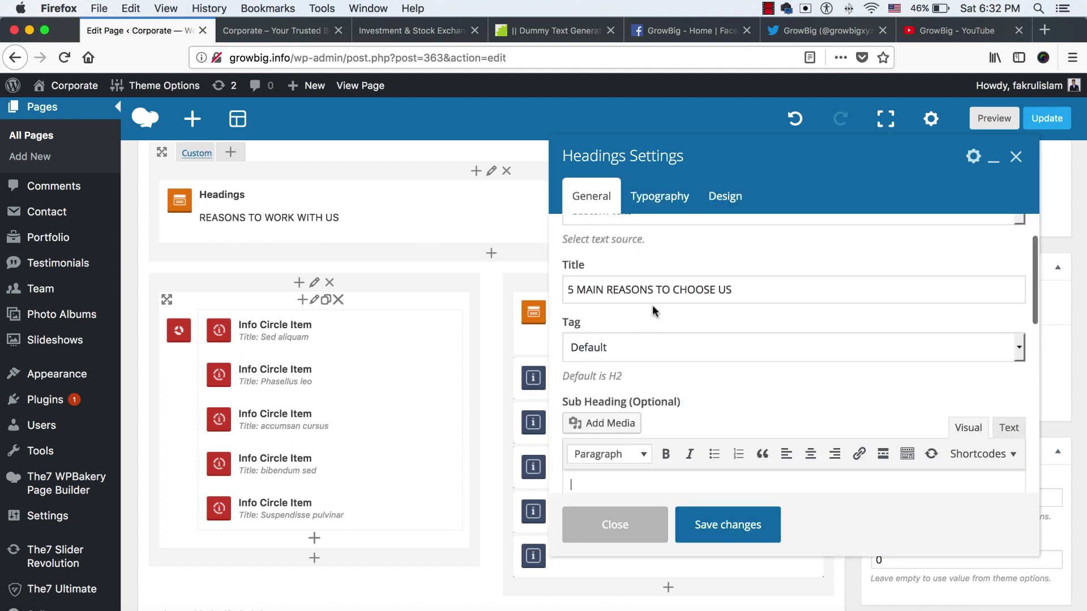
click(647, 291)
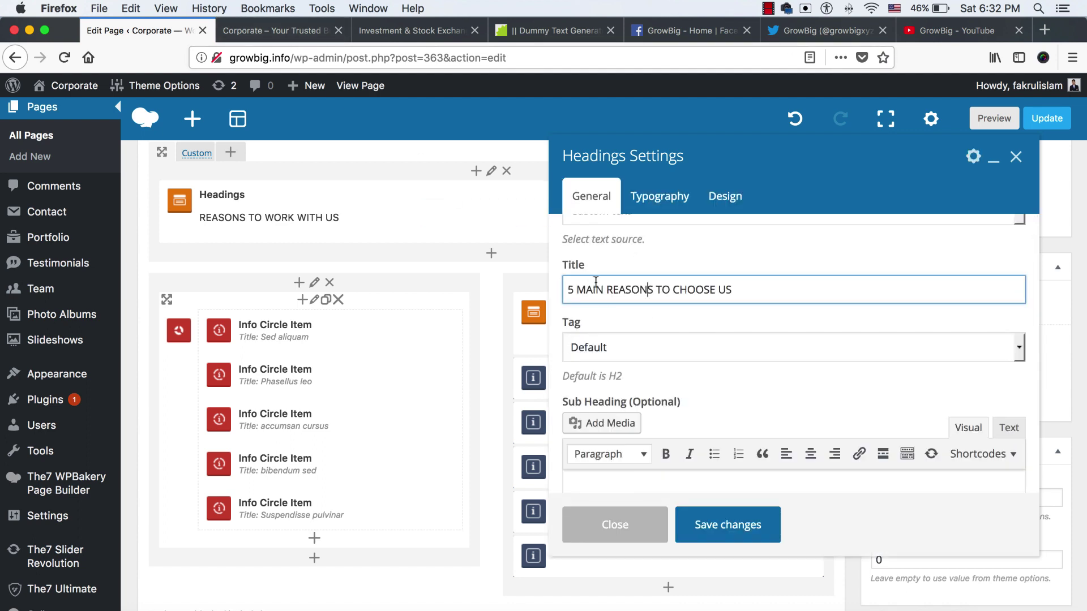
click(551, 31)
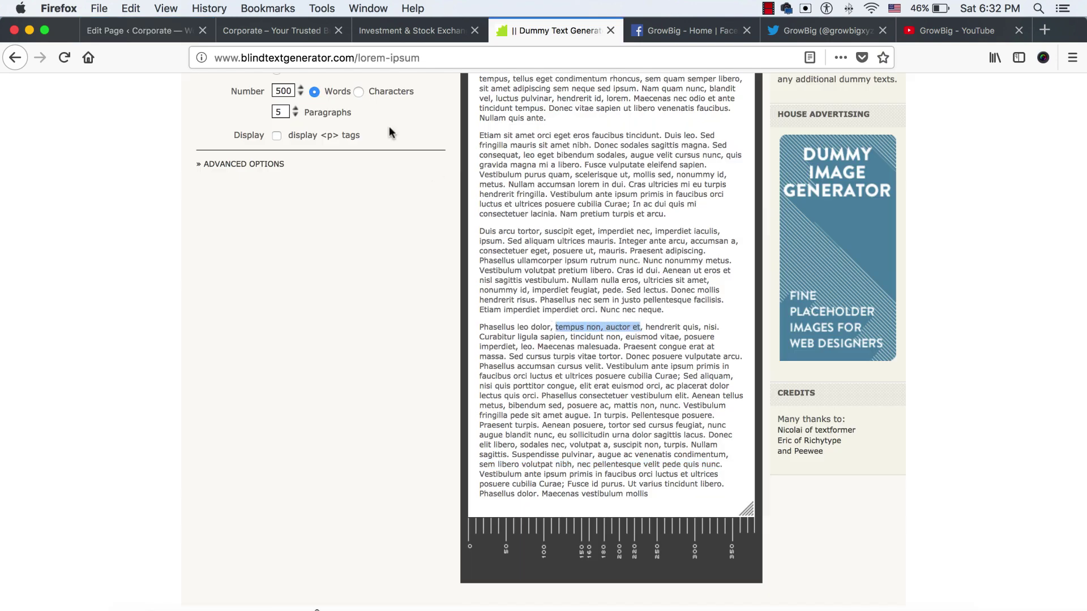
click(141, 31)
text(tempus non, auctor et)
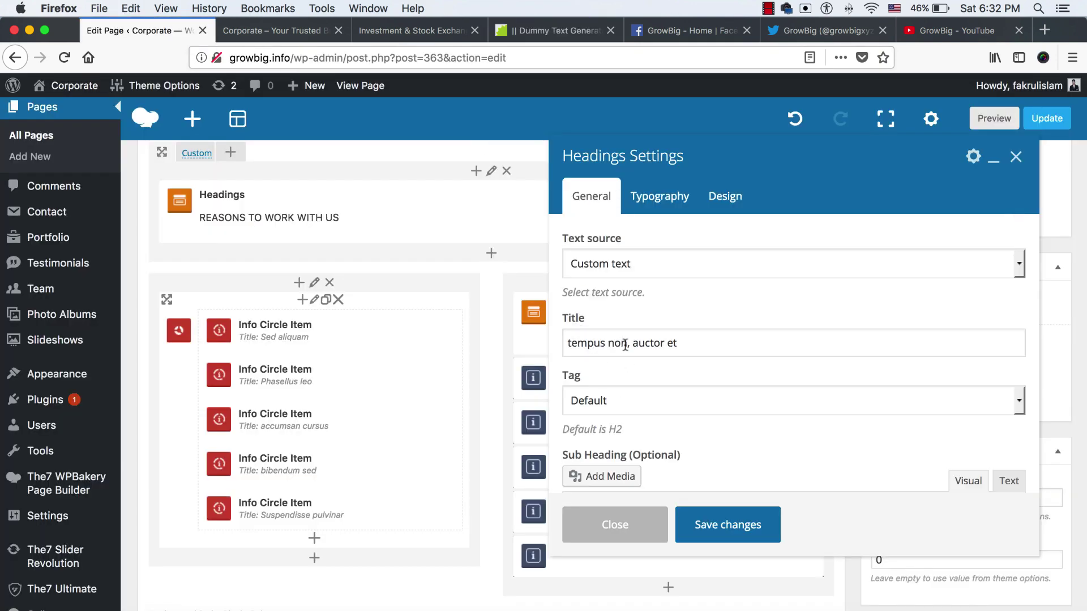
click(629, 343)
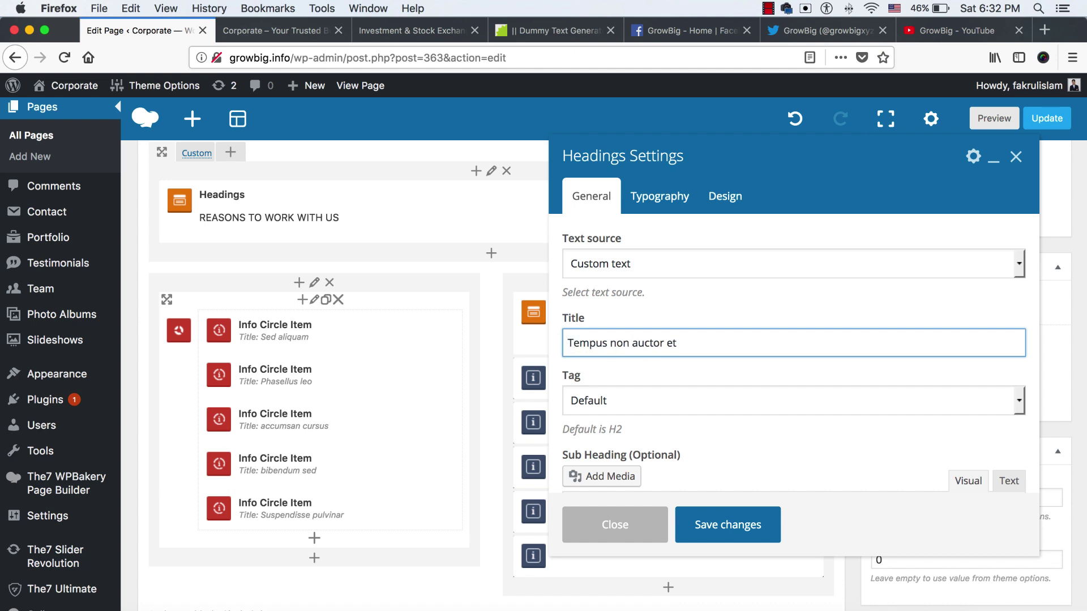
click(706, 525)
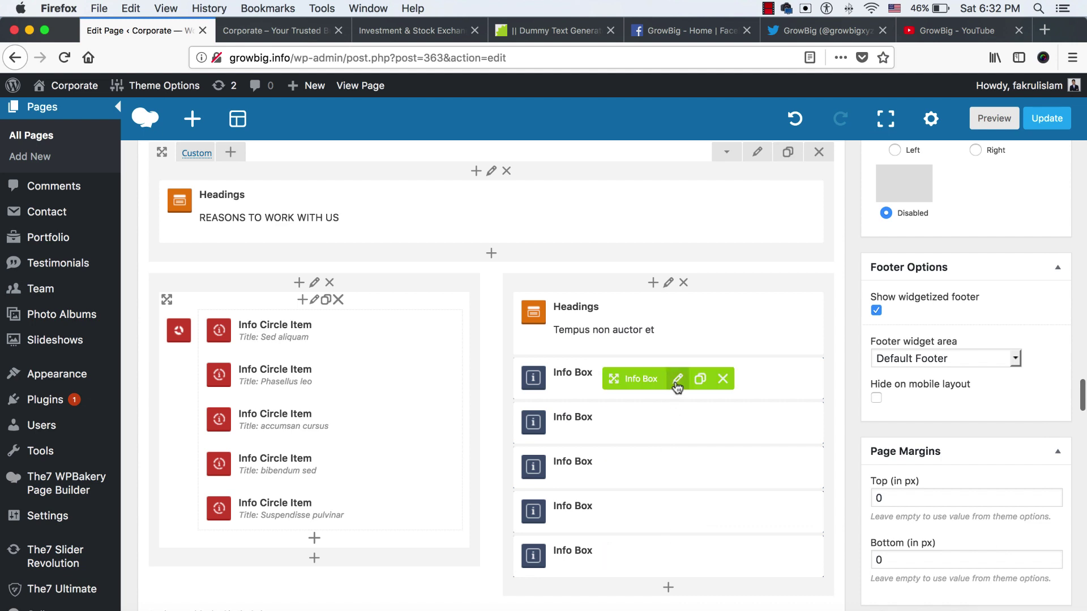
Replace the first info box's description with the Phasellus accumsan lorem sentence, trimmed, and save
click(677, 379)
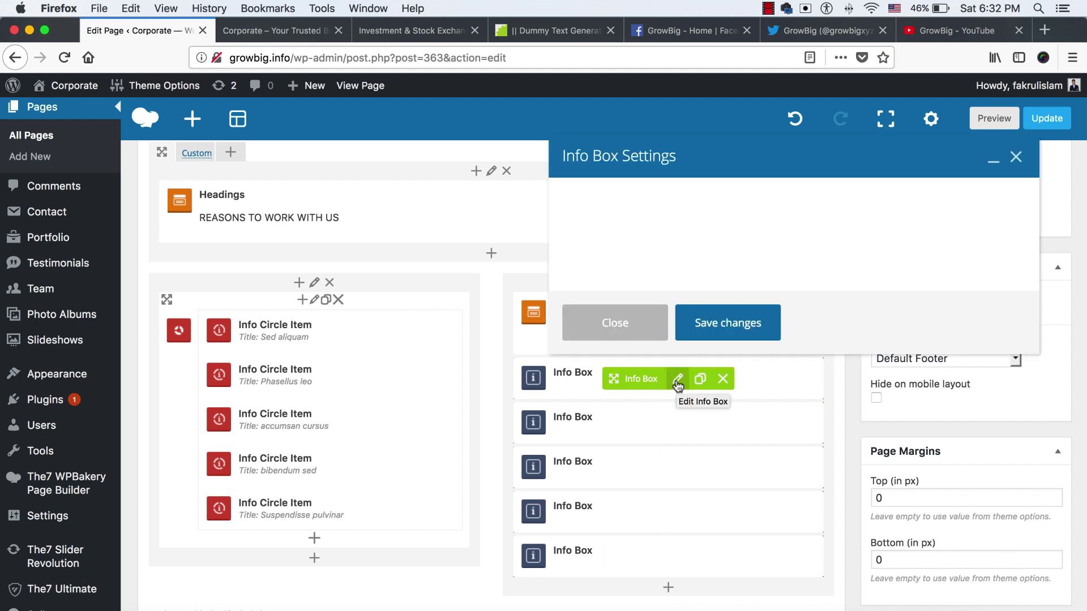
click(274, 29)
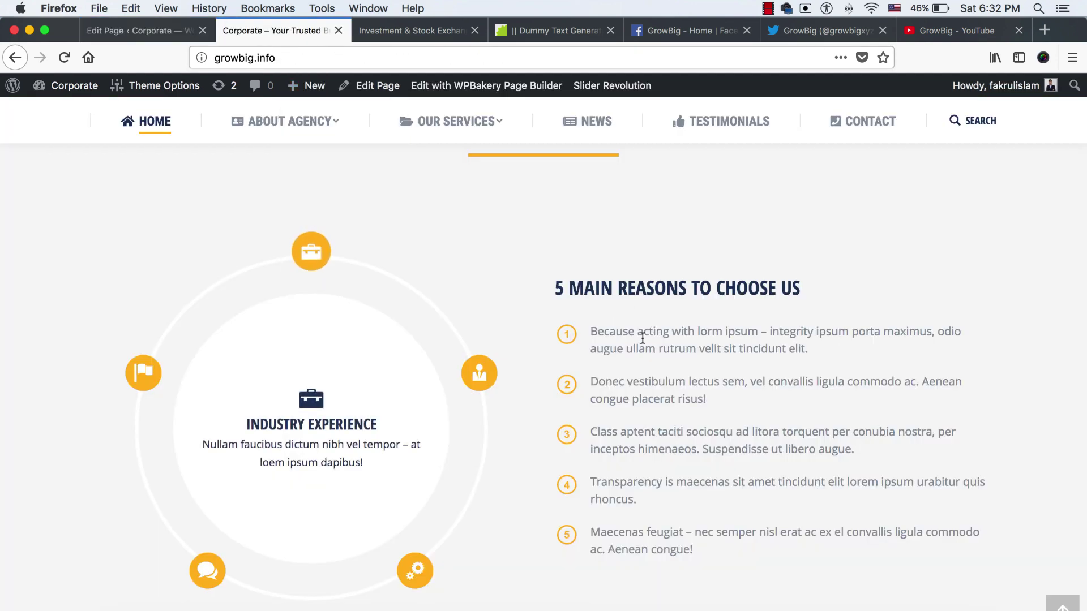
click(136, 30)
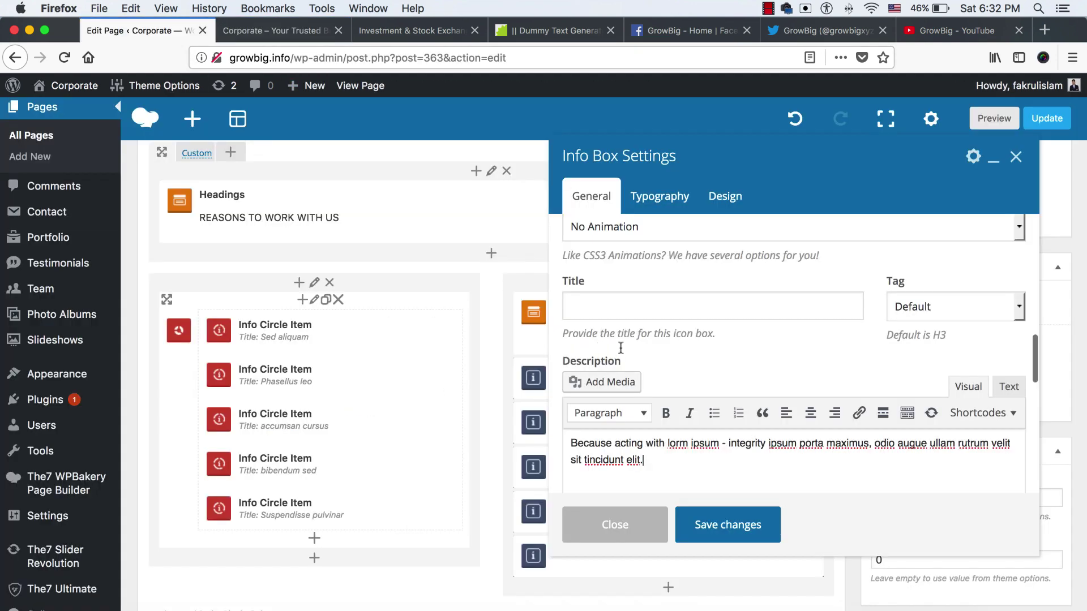
click(539, 34)
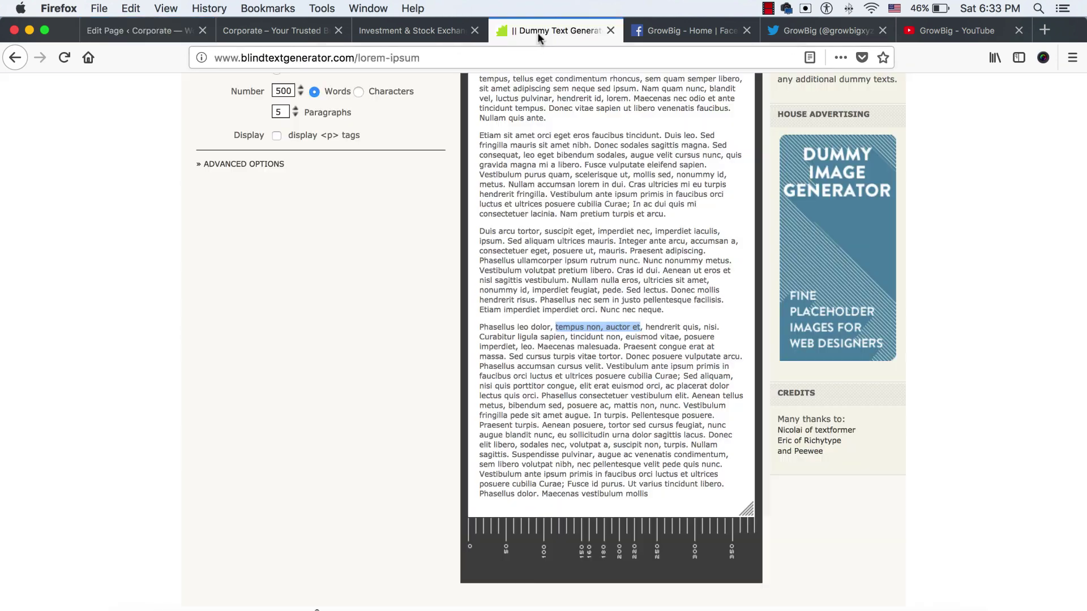
click(523, 372)
drag(481, 367, 724, 377)
key(super+c)
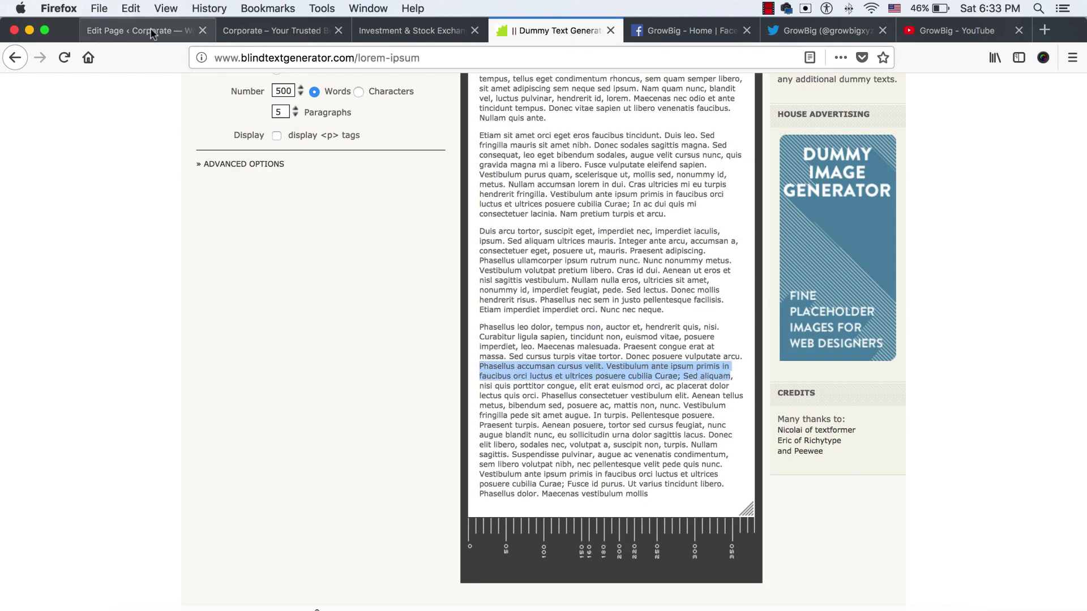
click(141, 30)
key(super+a)
key(super+v)
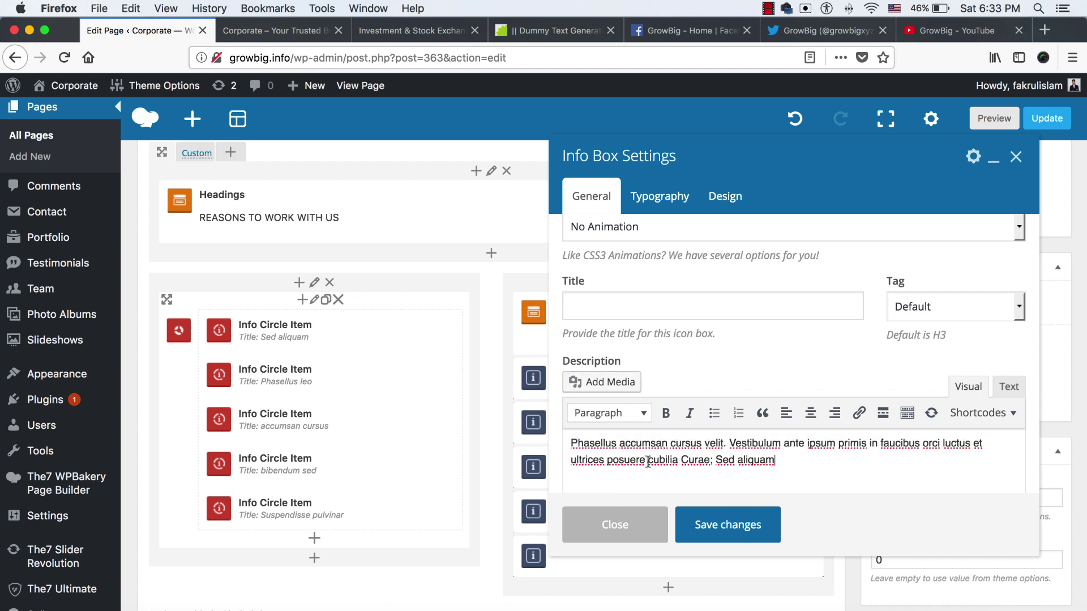
drag(648, 462, 797, 464)
key(BackSpace)
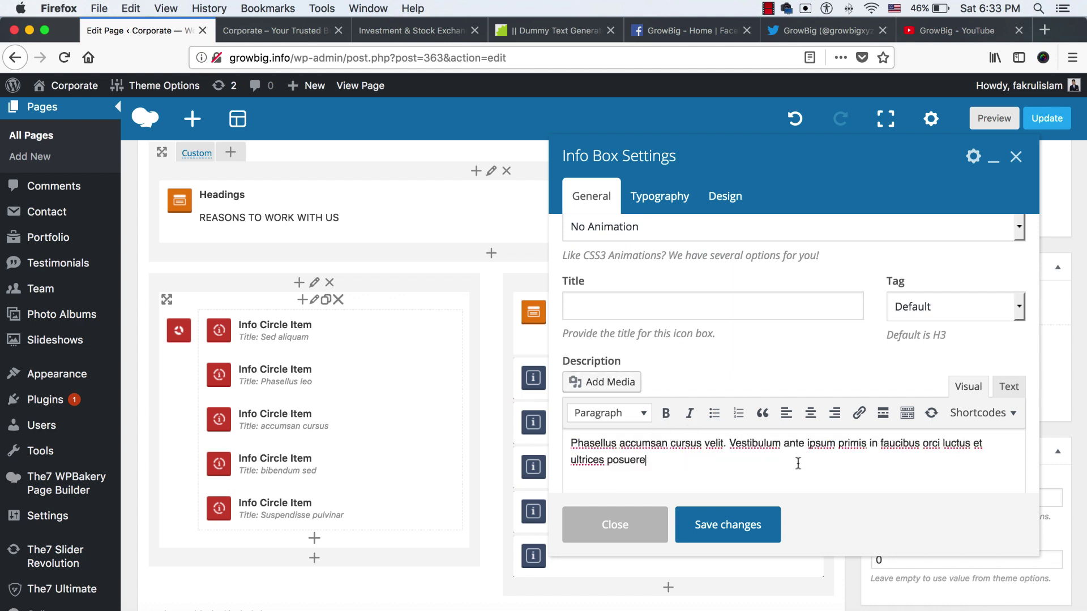
scroll(632, 338, up, 10)
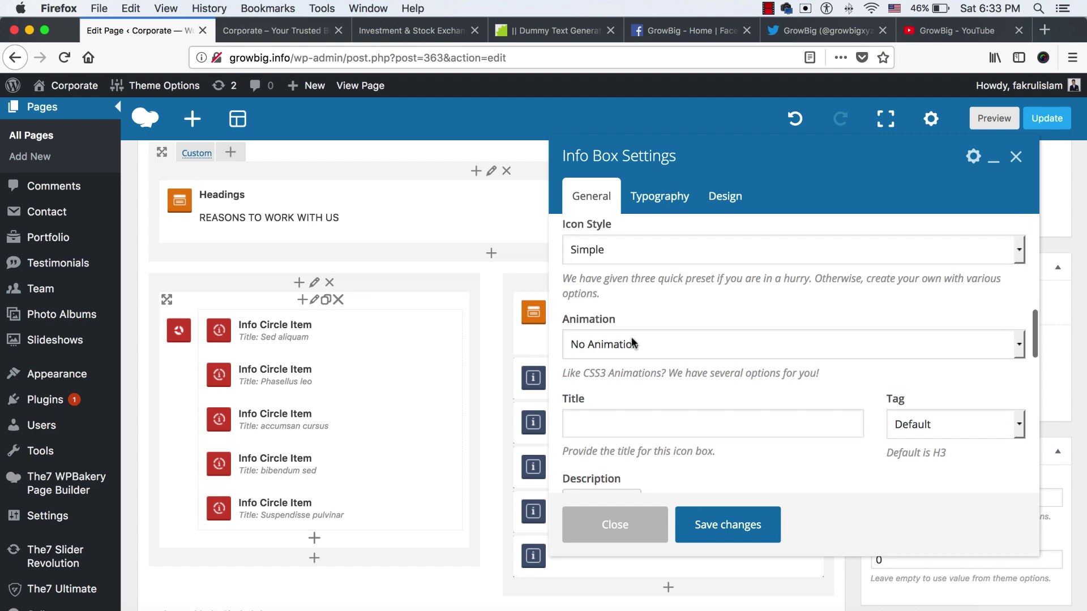
scroll(632, 338, up, 5)
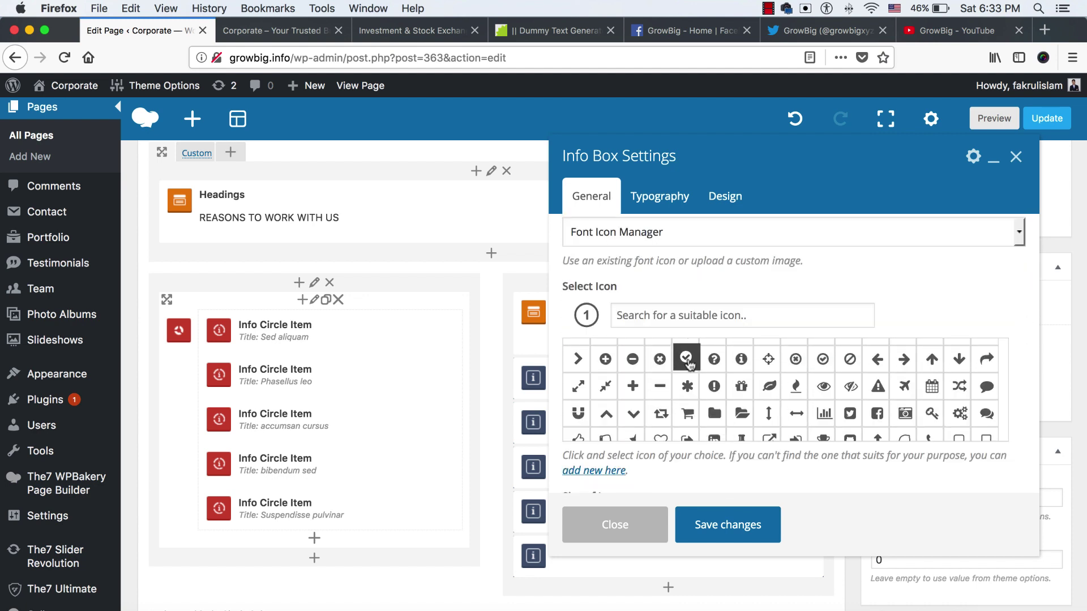
click(724, 523)
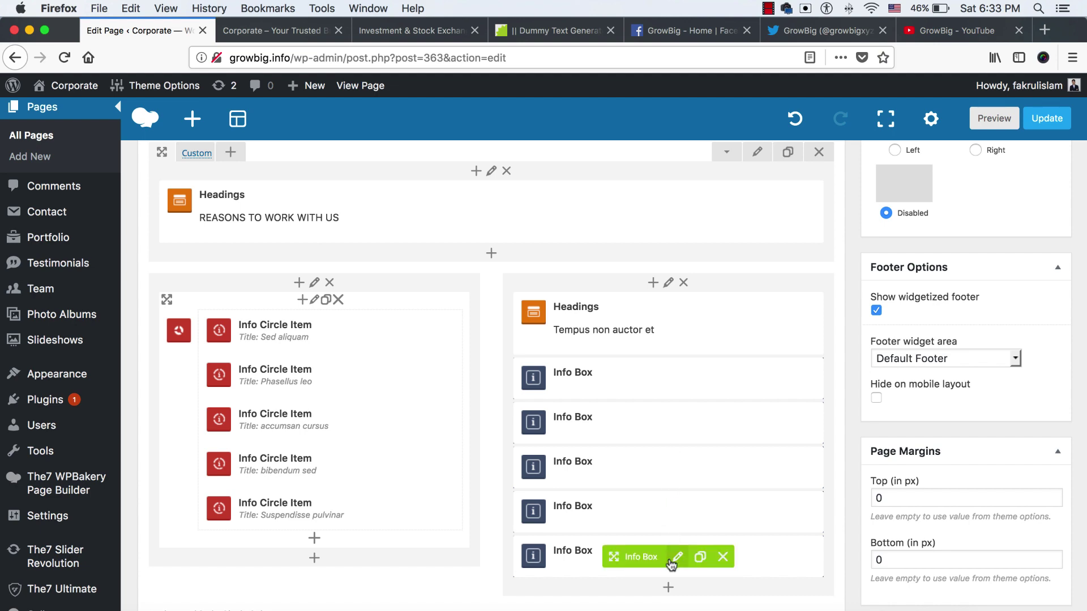
Give the last info box the 'check' icon and save it
click(679, 428)
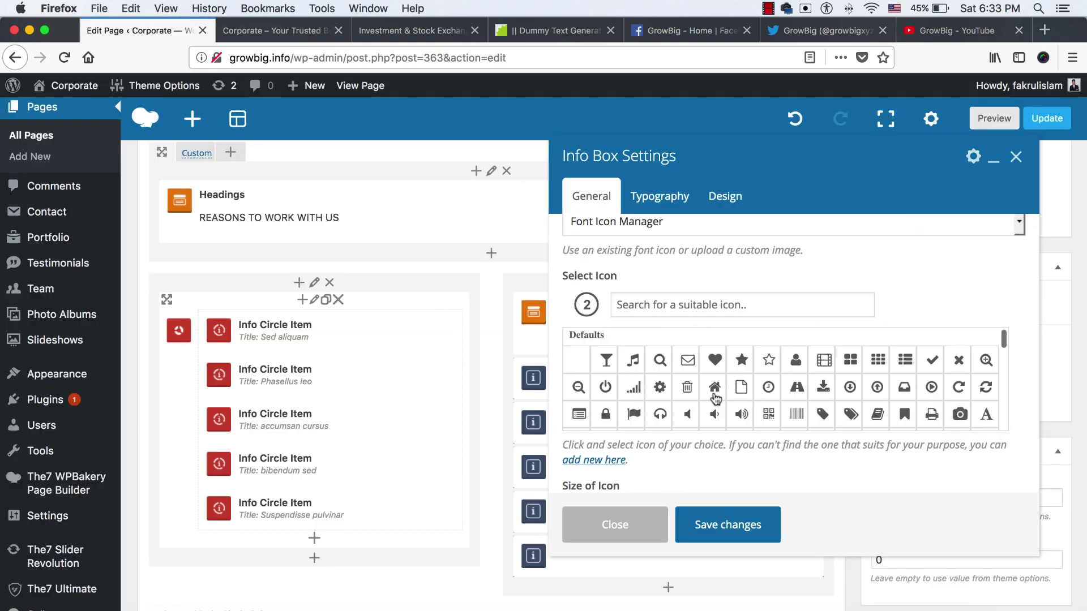
scroll(715, 399, down, 3)
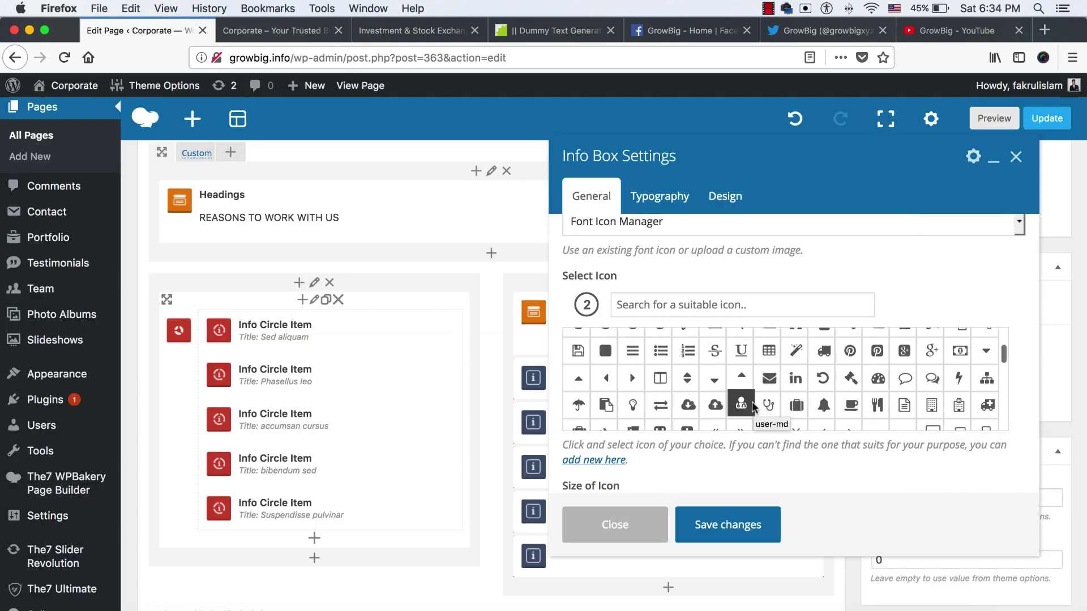
click(741, 304)
text(check)
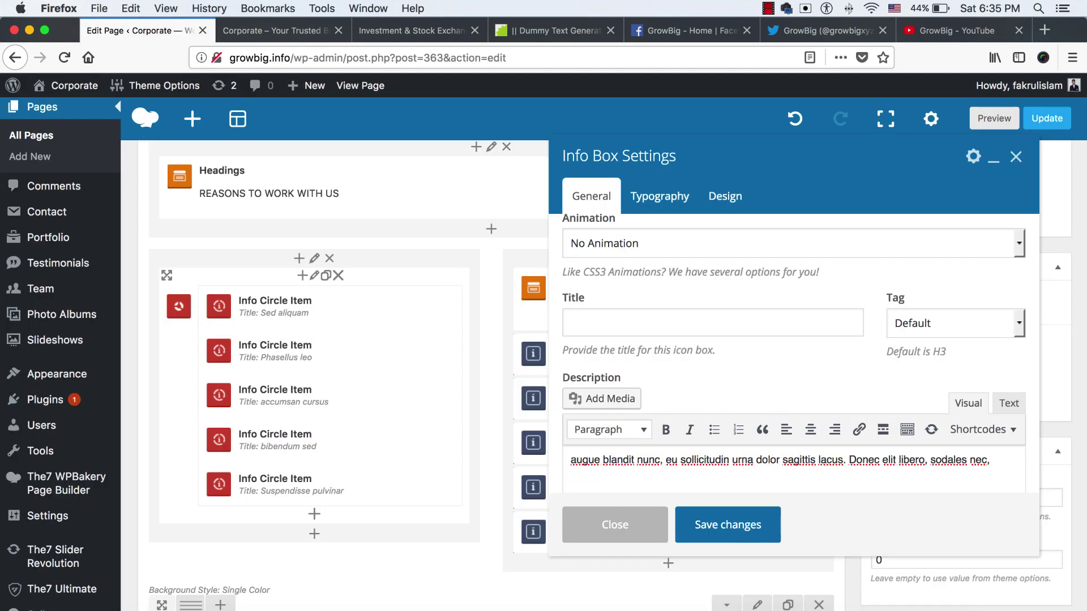
click(728, 524)
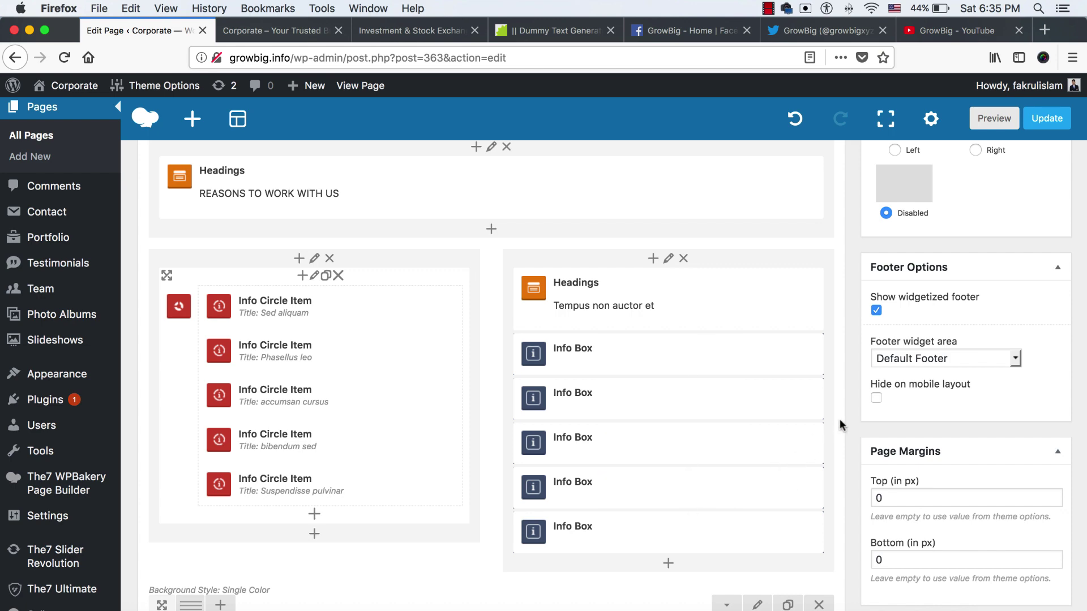
scroll(846, 414, up, 15)
Update the page and reload the live growbig.info homepage
click(1034, 315)
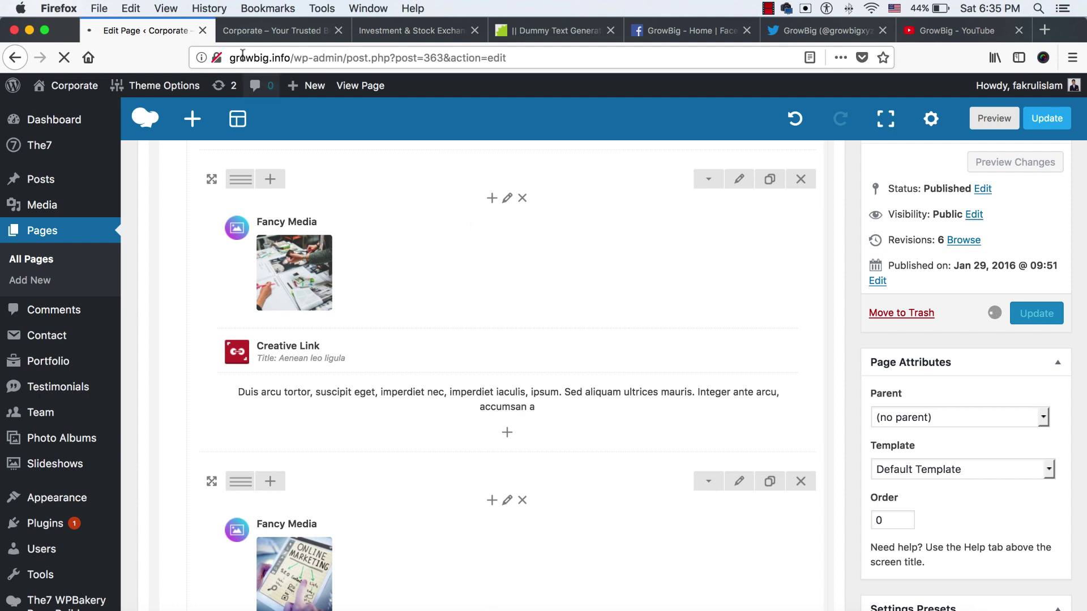
click(271, 30)
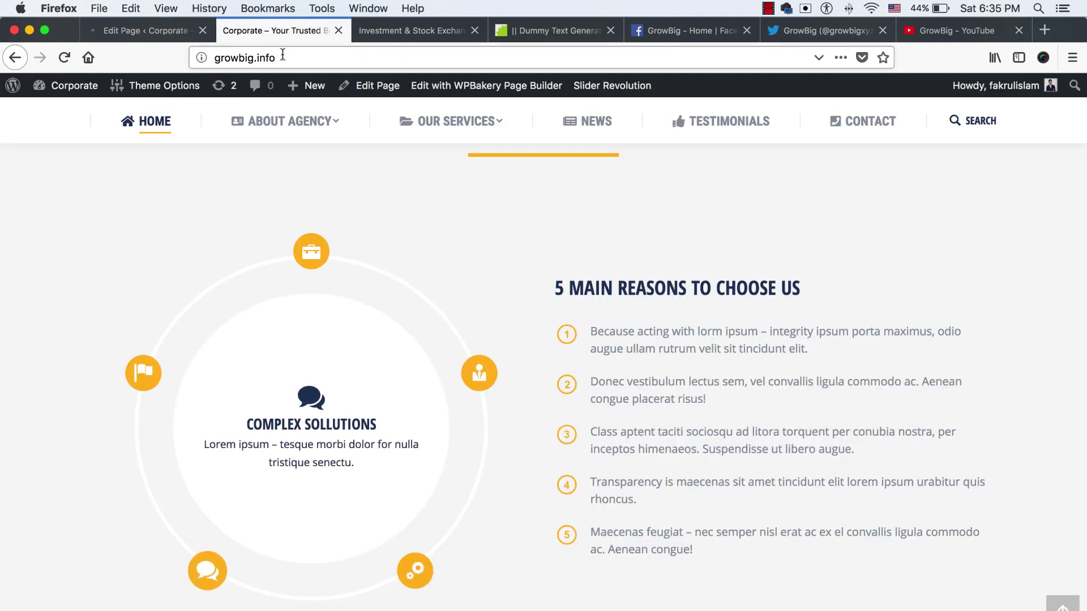
click(282, 55)
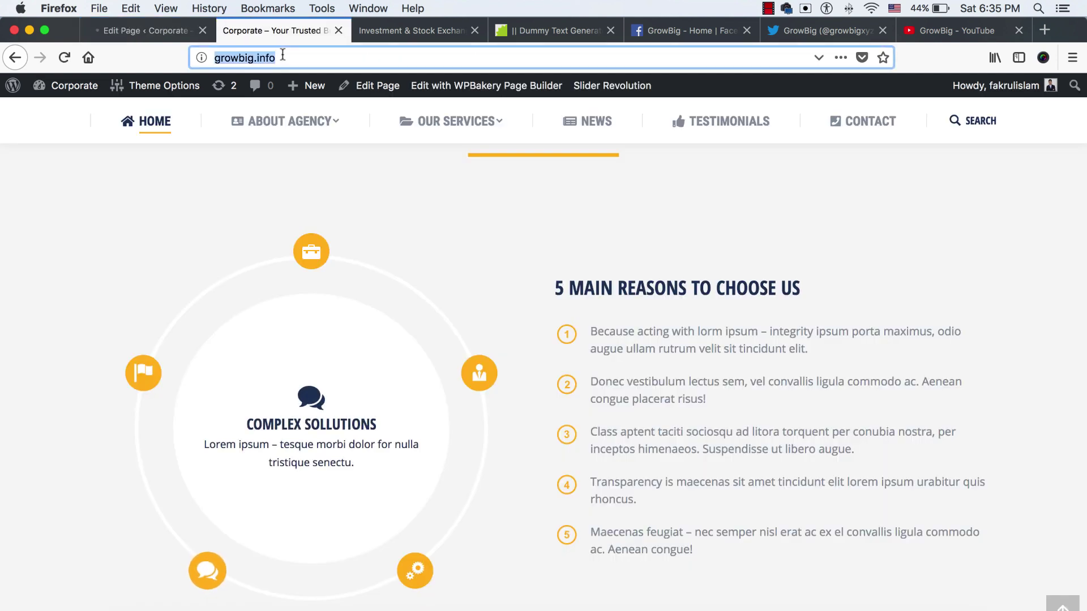
key(Return)
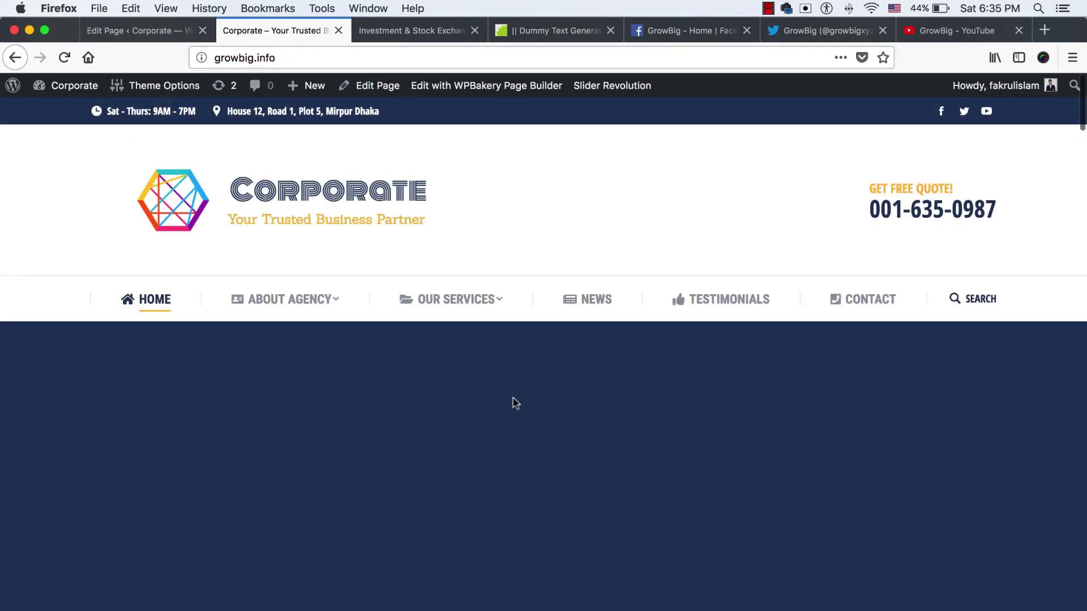
Review the live homepage, advancing the image carousel twice and showing the previous testimonial
scroll(532, 402, down, 20)
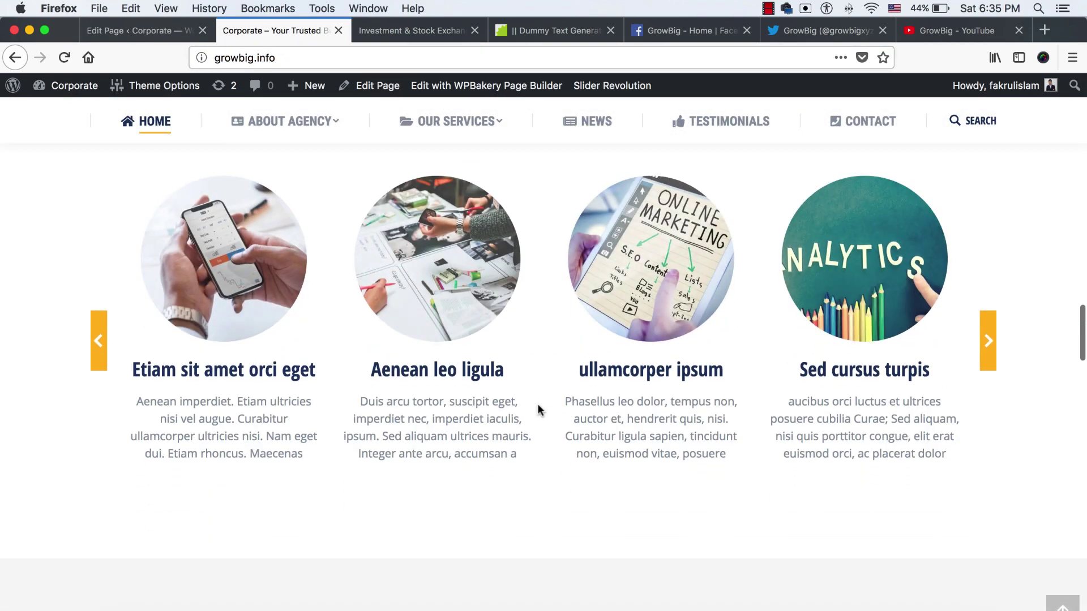
scroll(538, 409, up, 5)
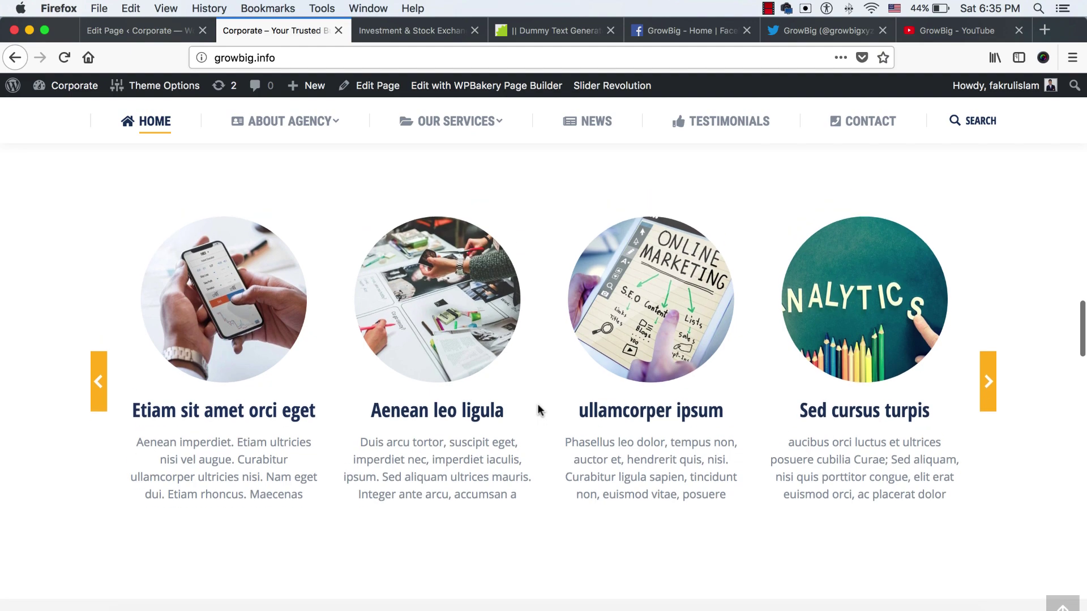
click(989, 388)
click(992, 390)
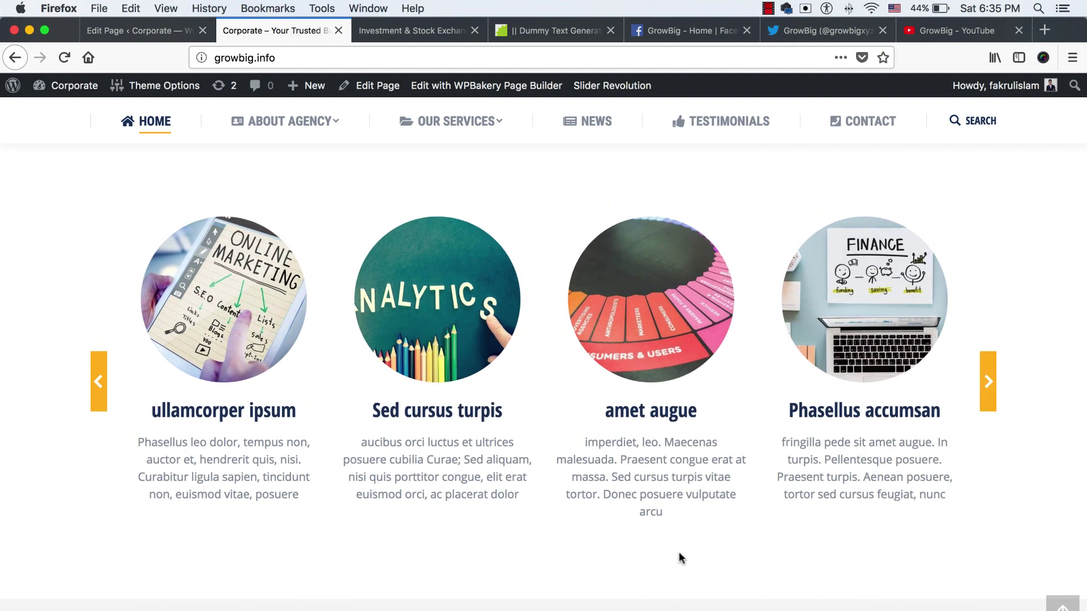
scroll(678, 544, down, 10)
scroll(677, 541, down, 1)
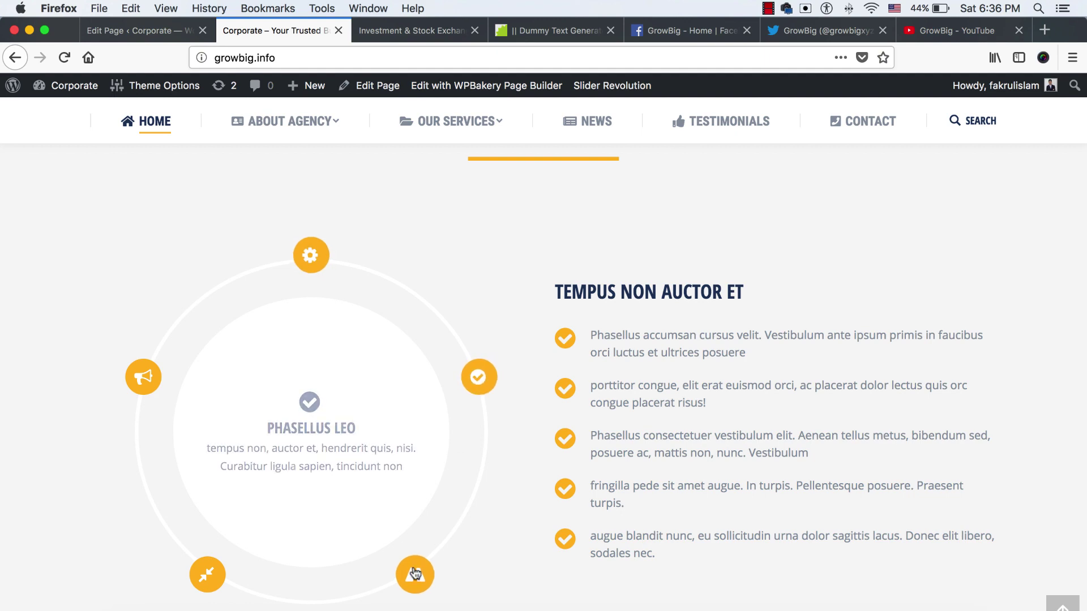
scroll(544, 465, up, 3)
scroll(770, 483, down, 15)
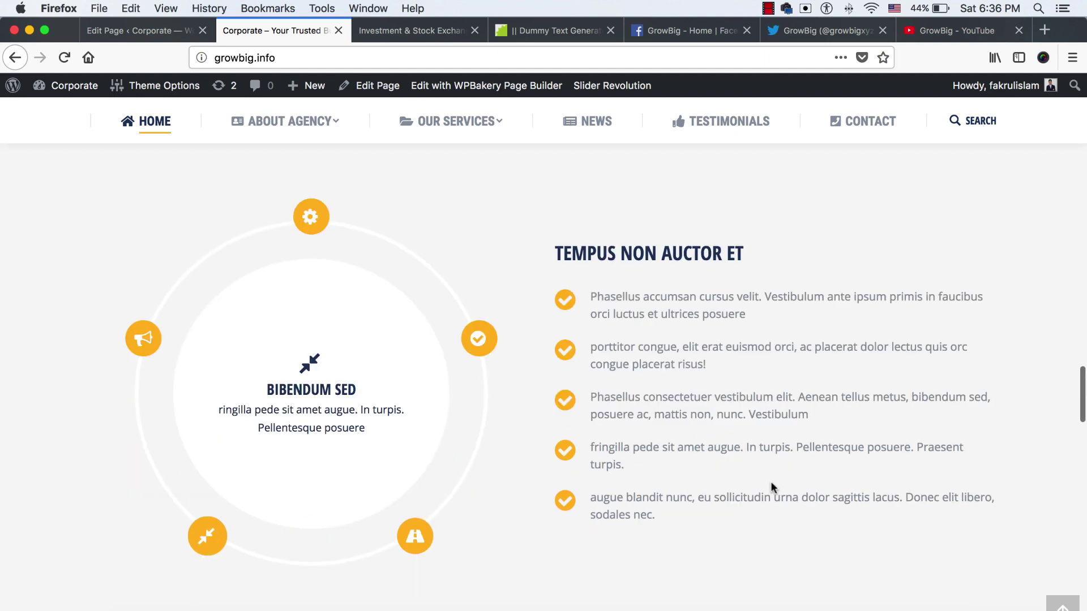
scroll(770, 483, up, 5)
scroll(770, 485, down, 1)
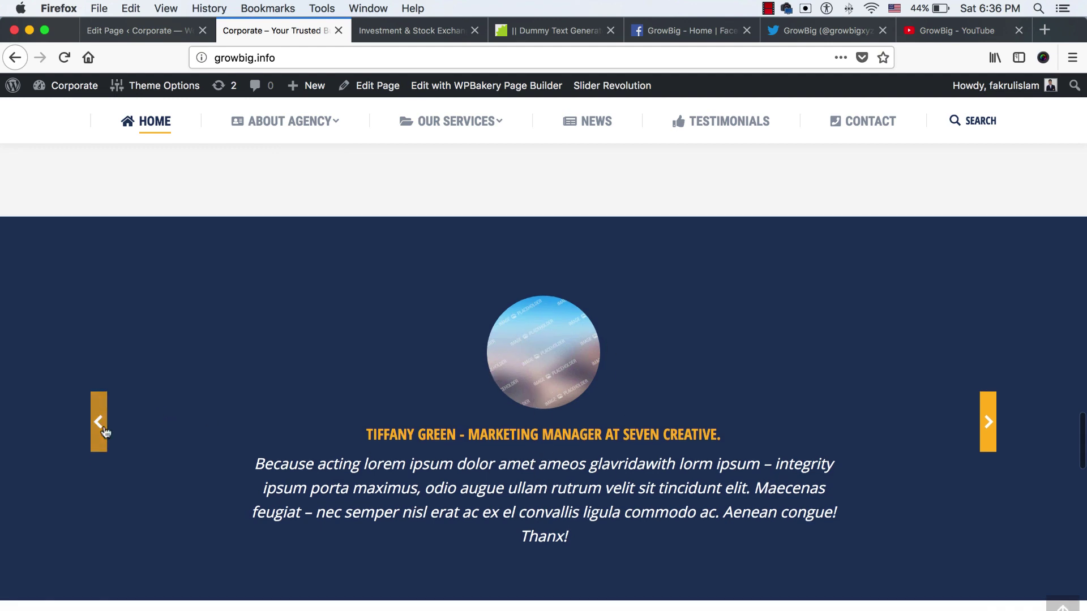
click(99, 422)
Return to the editor and scroll down to the testimonial row with Fancy Media and Headings
click(138, 35)
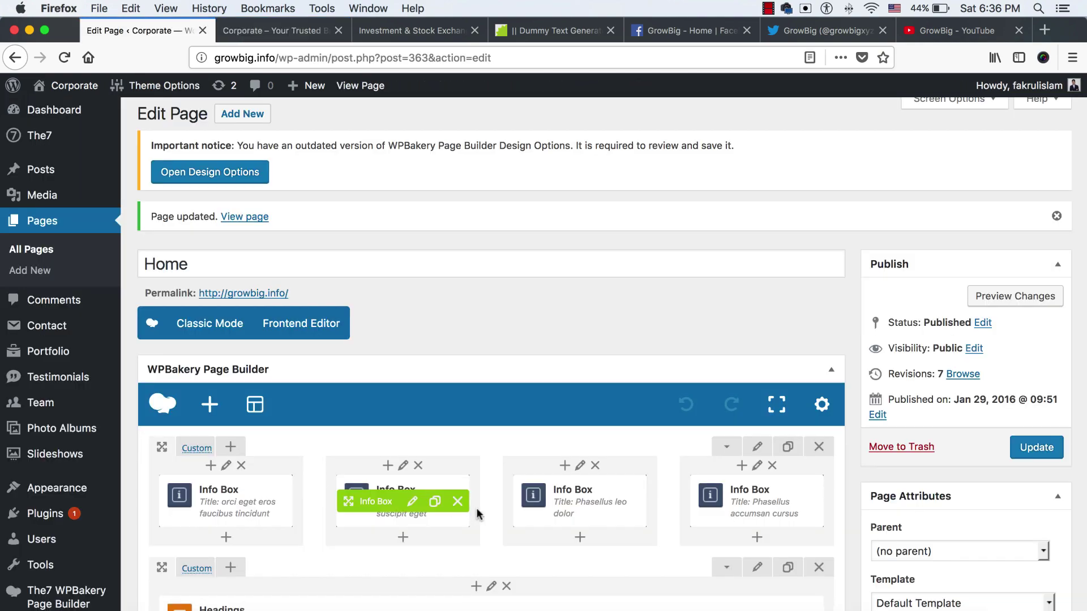
scroll(498, 509, down, 10)
scroll(483, 496, down, 10)
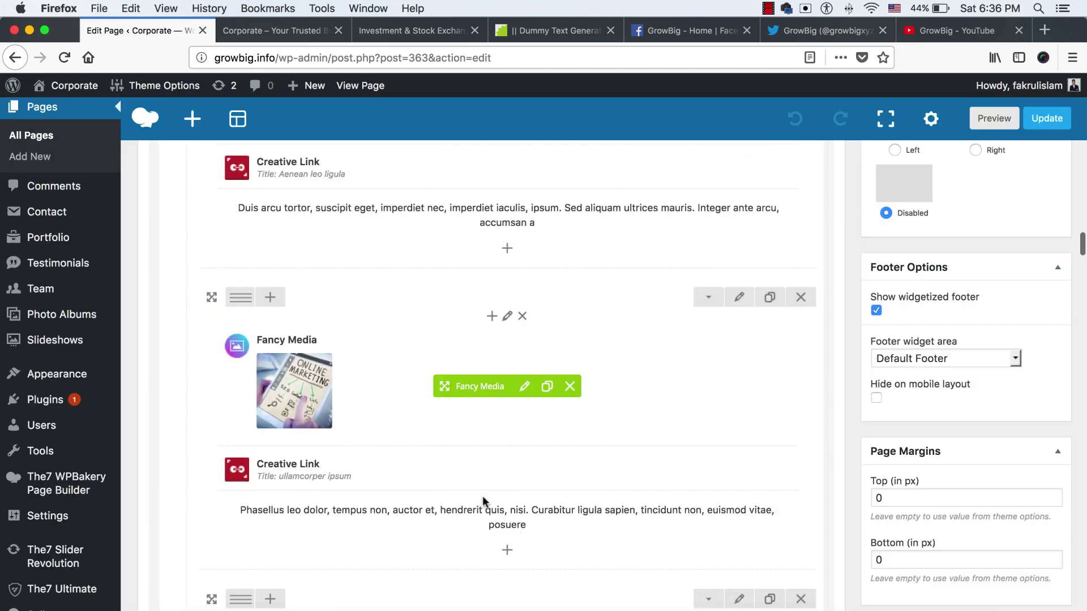
scroll(482, 501, down, 2)
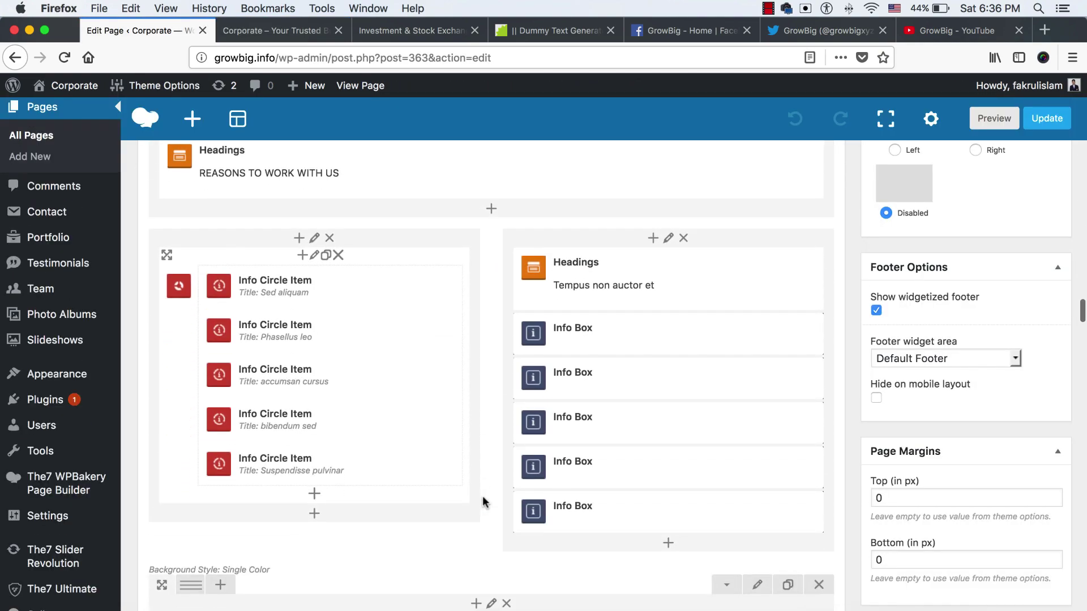
scroll(485, 500, up, 2)
scroll(453, 386, down, 5)
scroll(452, 385, down, 3)
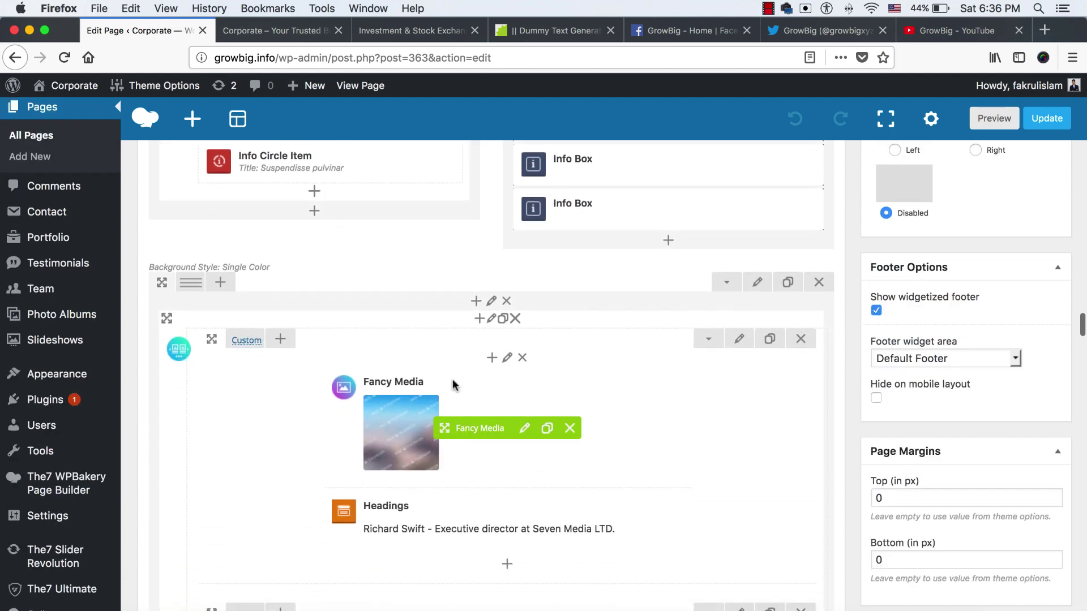
scroll(509, 433, down, 15)
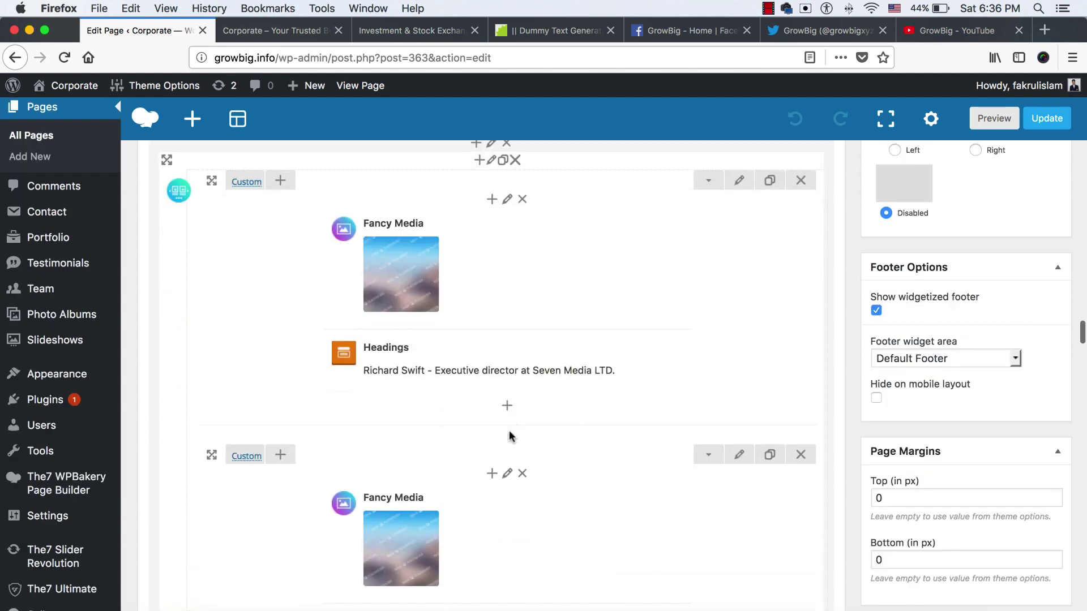
scroll(509, 436, down, 5)
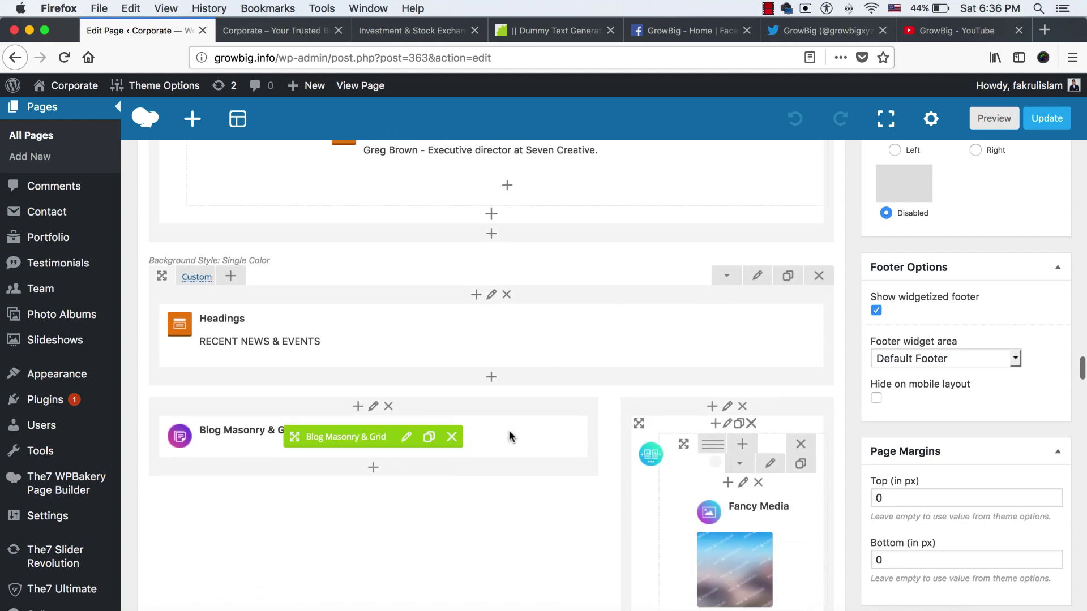
scroll(509, 433, up, 12)
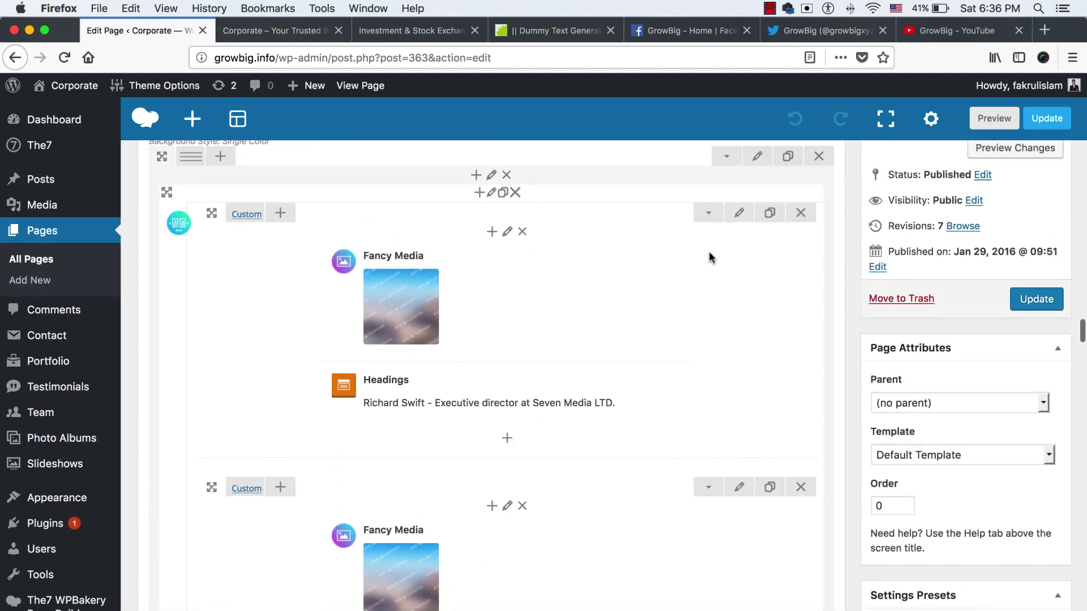
scroll(736, 249, down, 1)
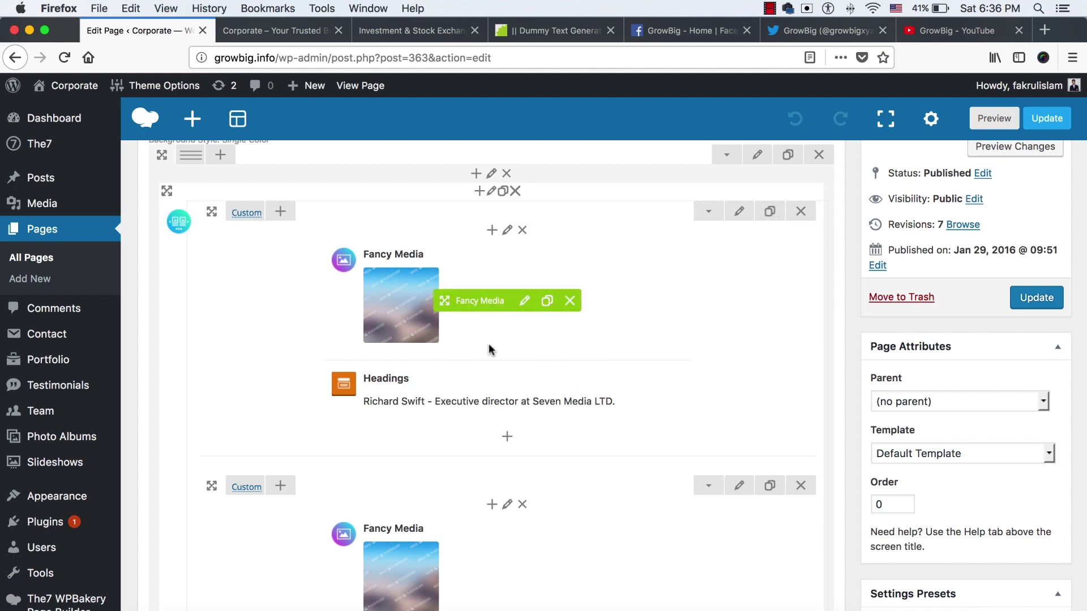
scroll(534, 406, down, 10)
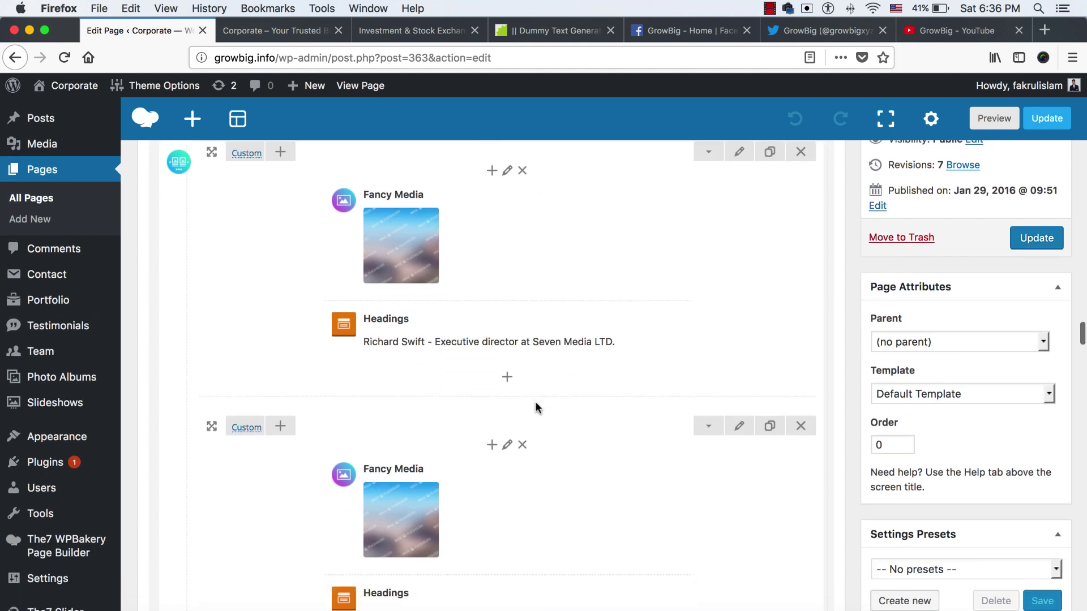
scroll(535, 407, down, 2)
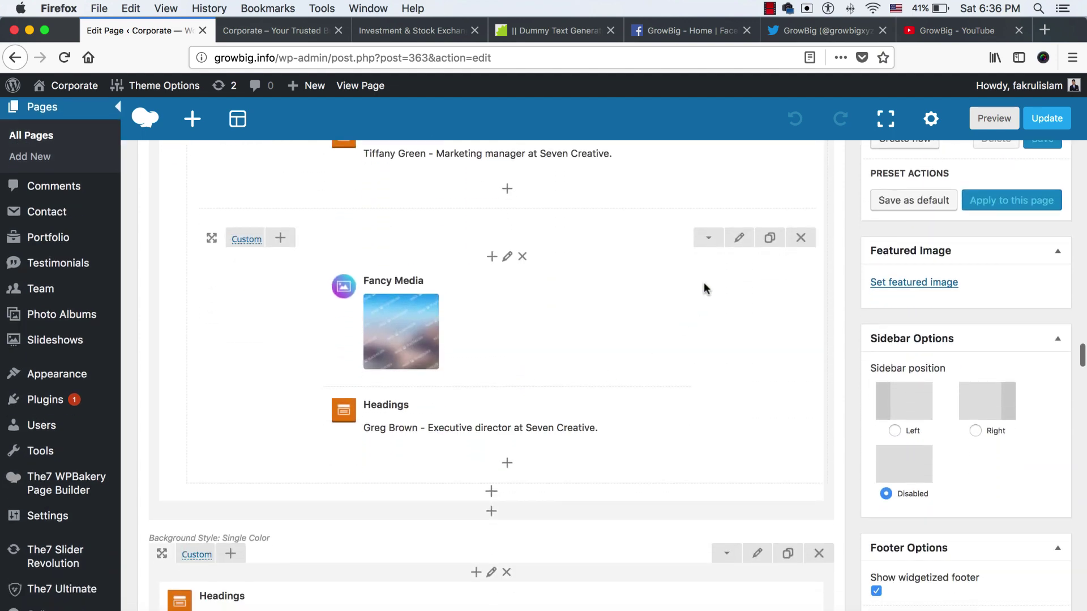
Duplicate the last testimonial row beneath itself
click(771, 240)
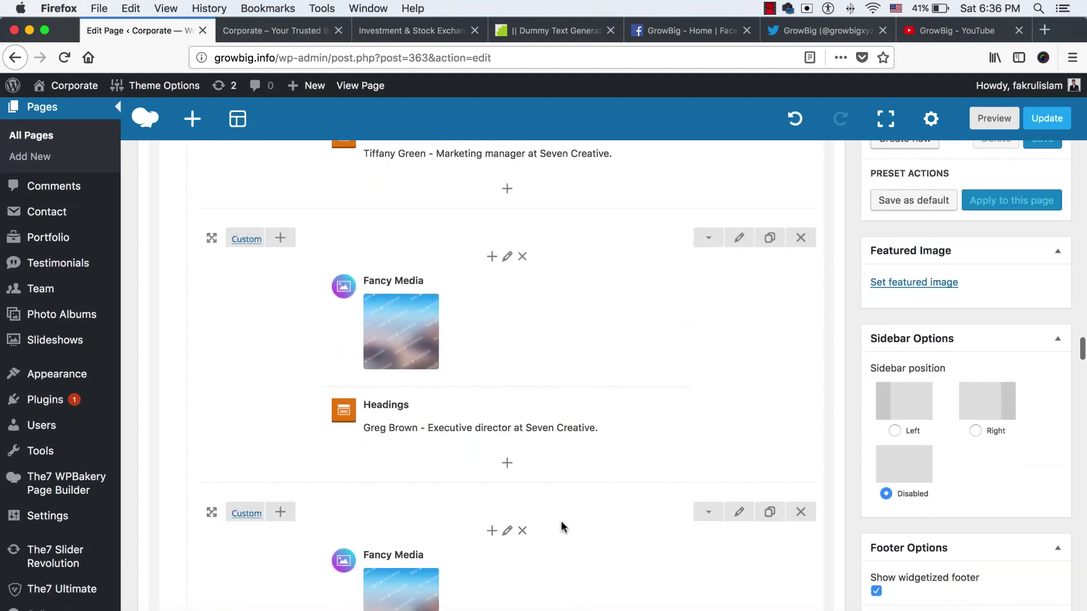
scroll(560, 524, down, 4)
scroll(567, 450, up, 12)
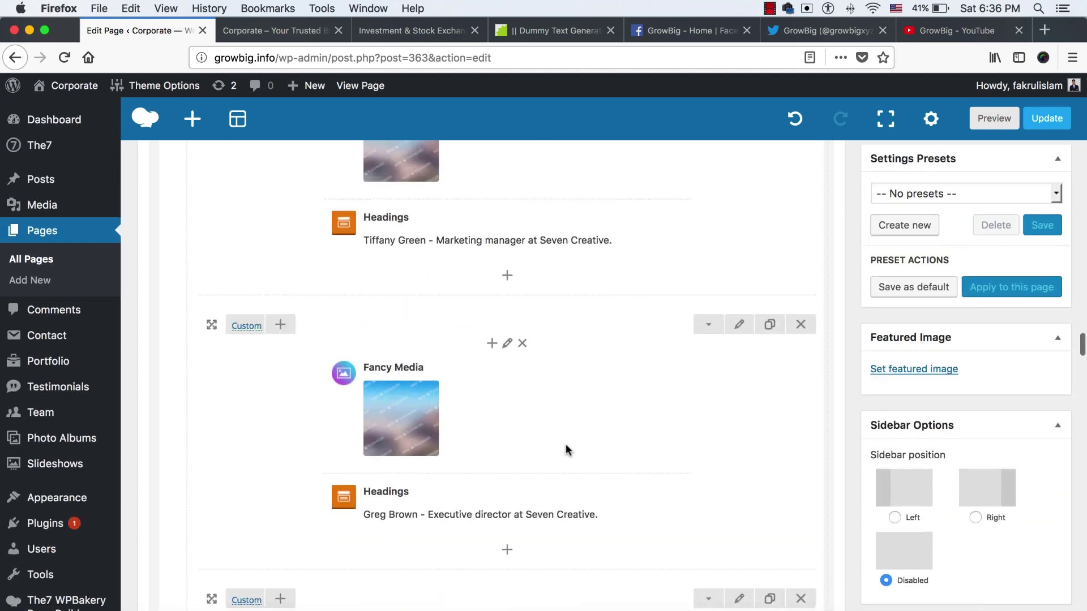
scroll(567, 450, down, 3)
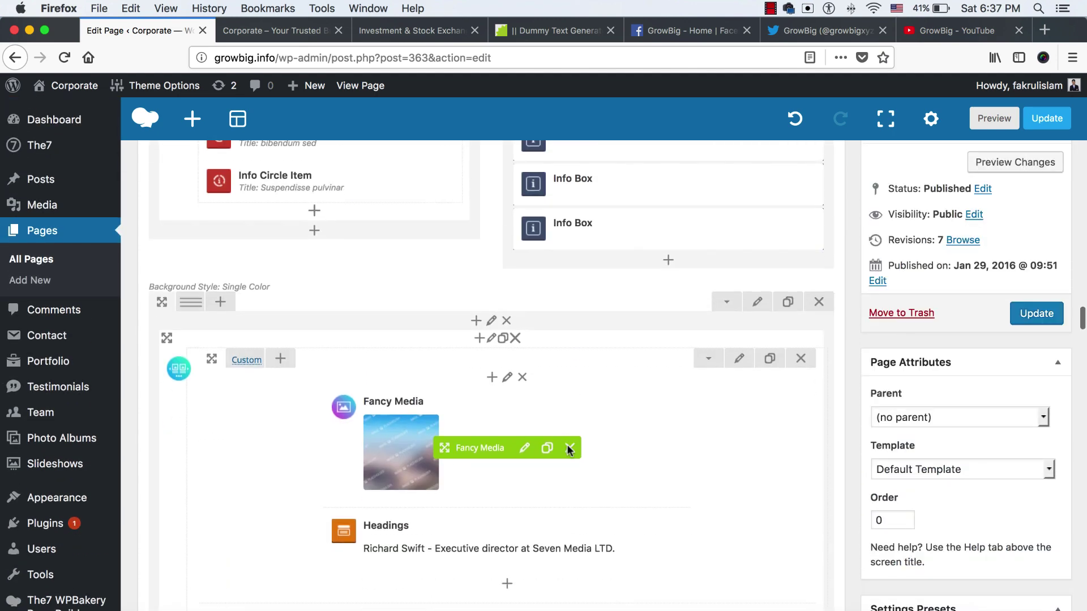
Swap the Fancy Media placeholder for an uploaded images/photo-testimonial.jpeg and save
click(525, 424)
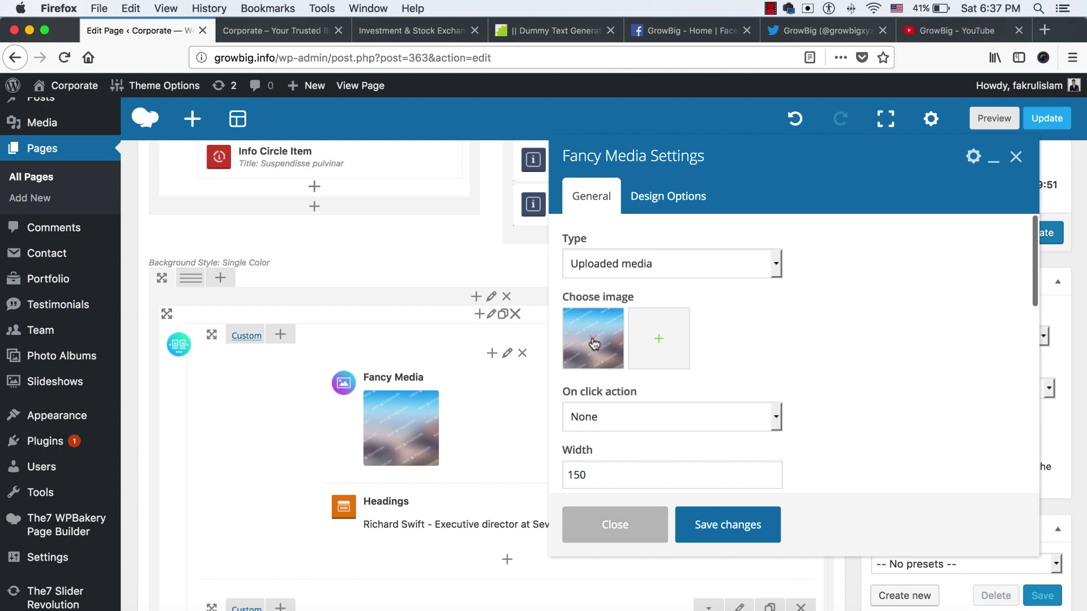
click(593, 340)
click(593, 340)
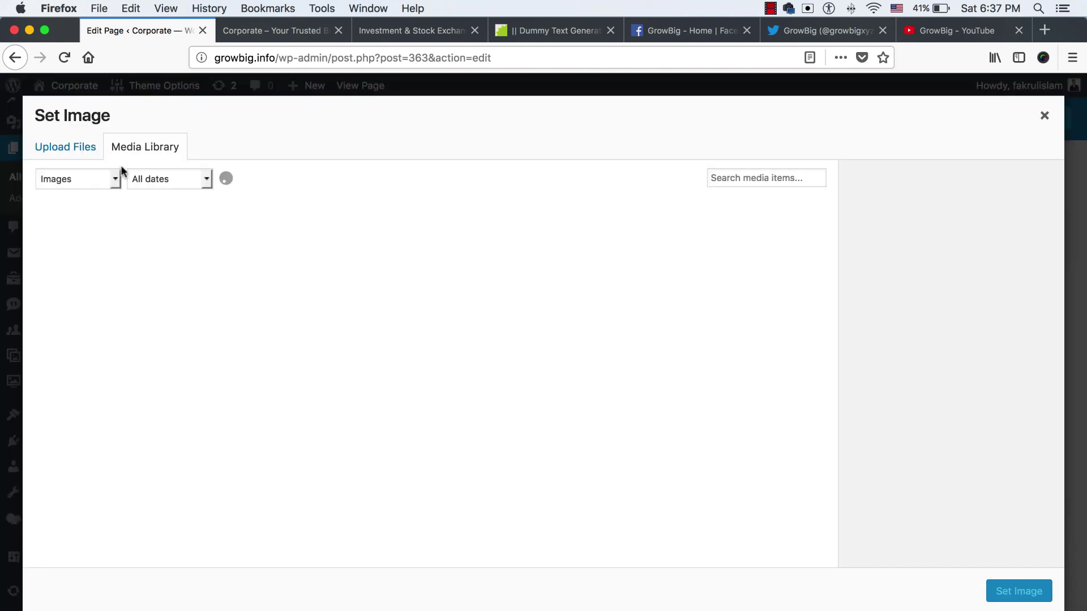
click(526, 357)
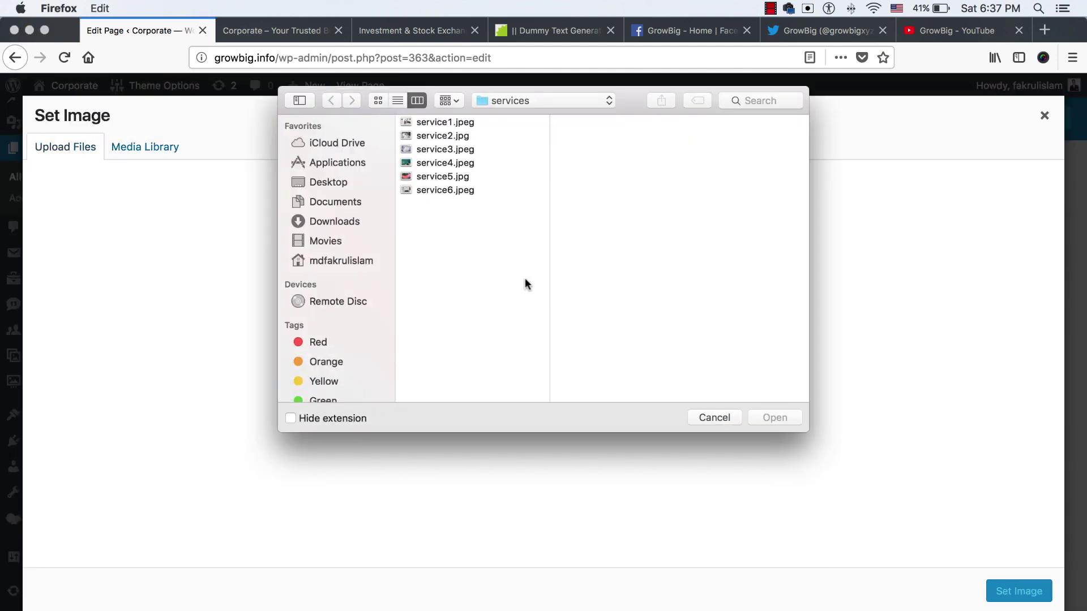
click(506, 101)
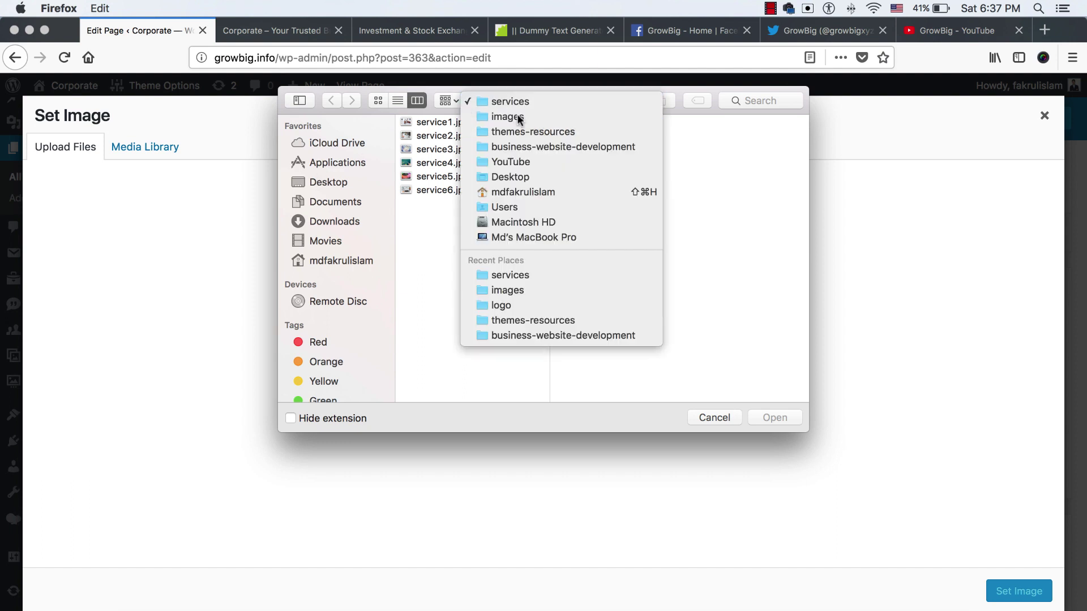
click(505, 114)
click(696, 218)
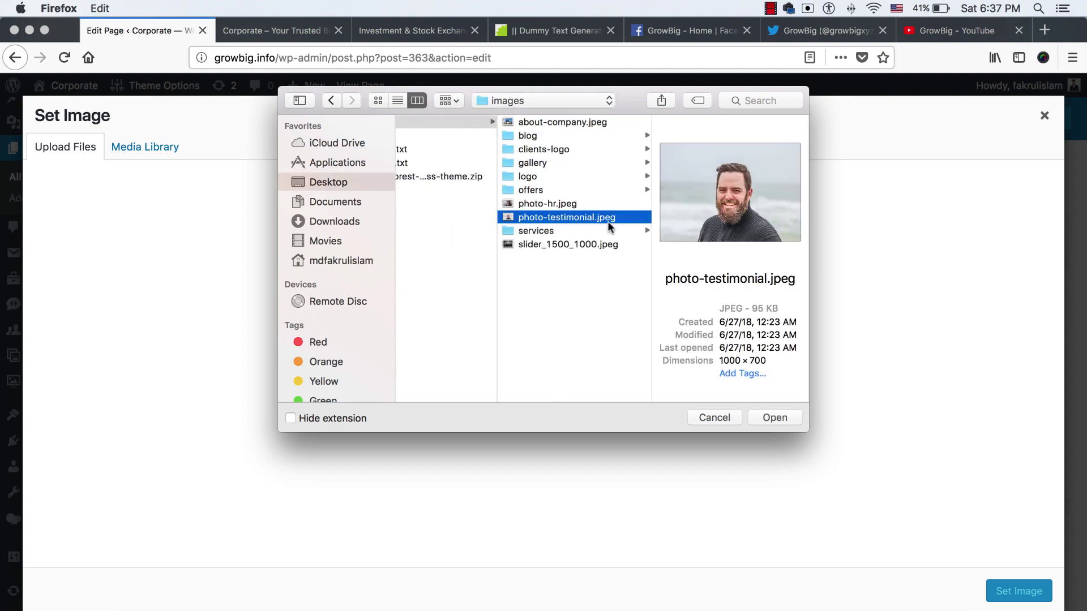
click(773, 418)
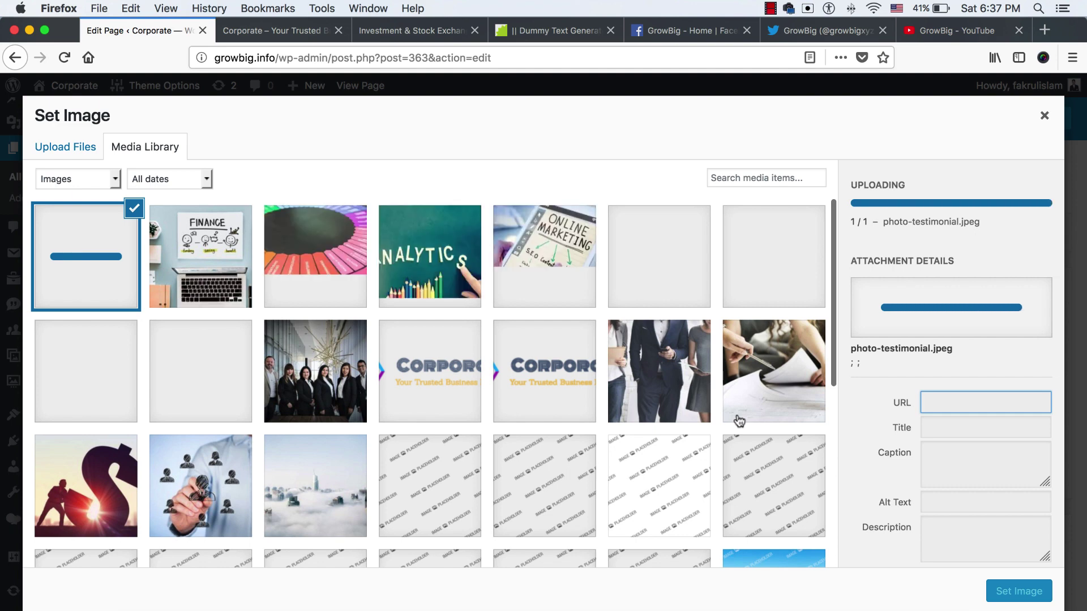
click(1017, 600)
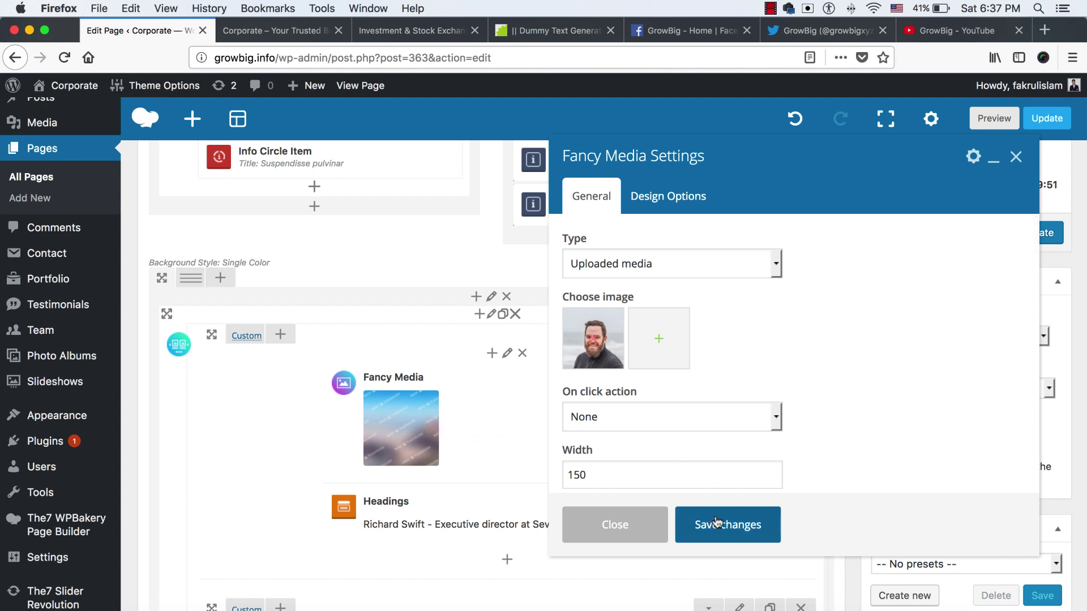
click(716, 522)
scroll(512, 492, down, 1)
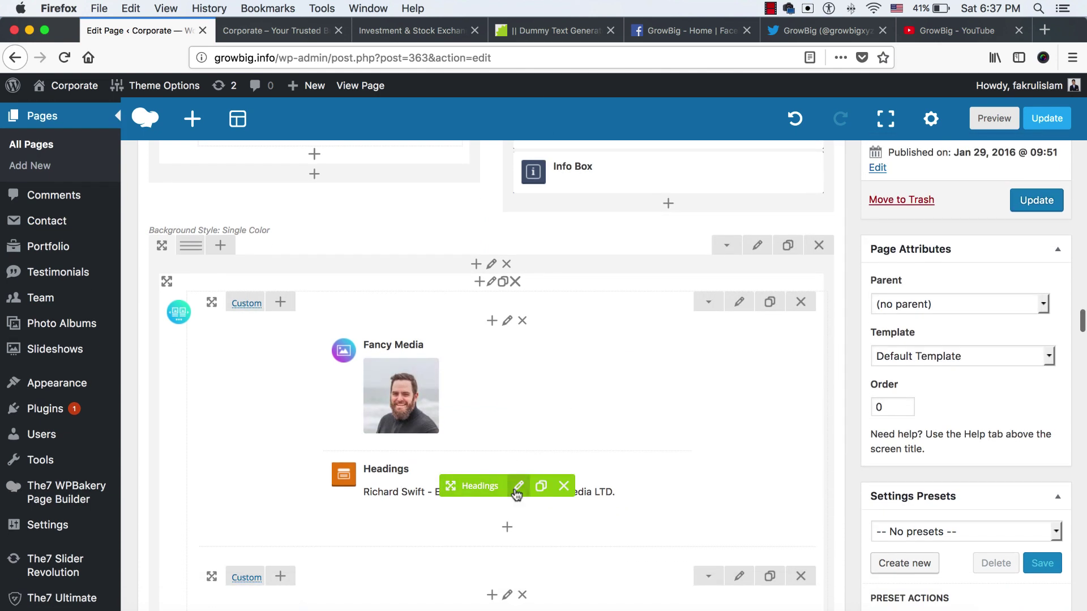
Rewrite the testimonial heading title to give the person's name as CEO at Think Media LTD
click(518, 488)
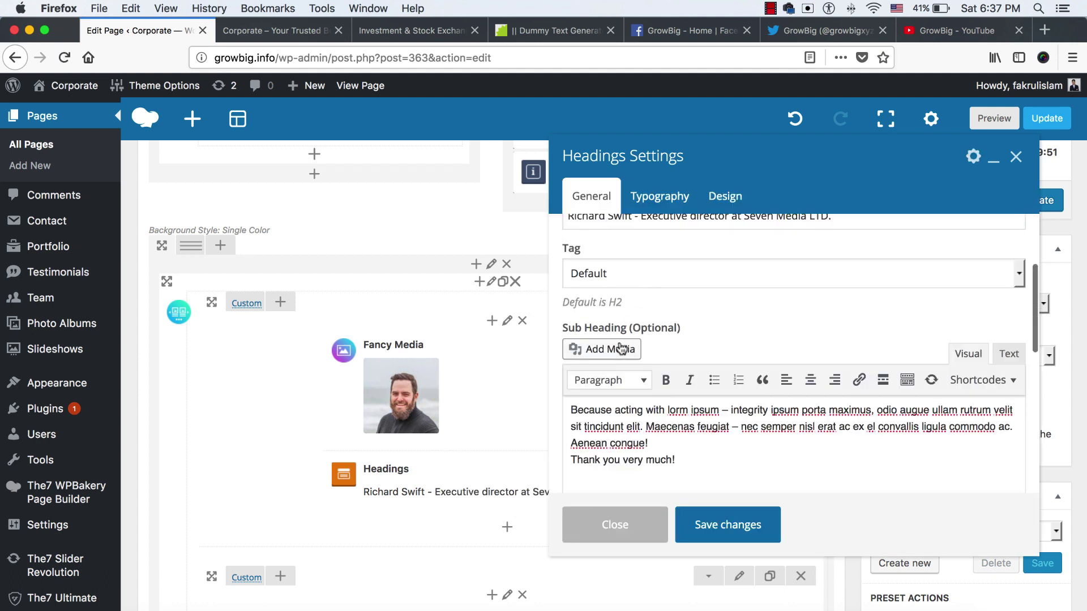
scroll(622, 339, up, 5)
click(632, 330)
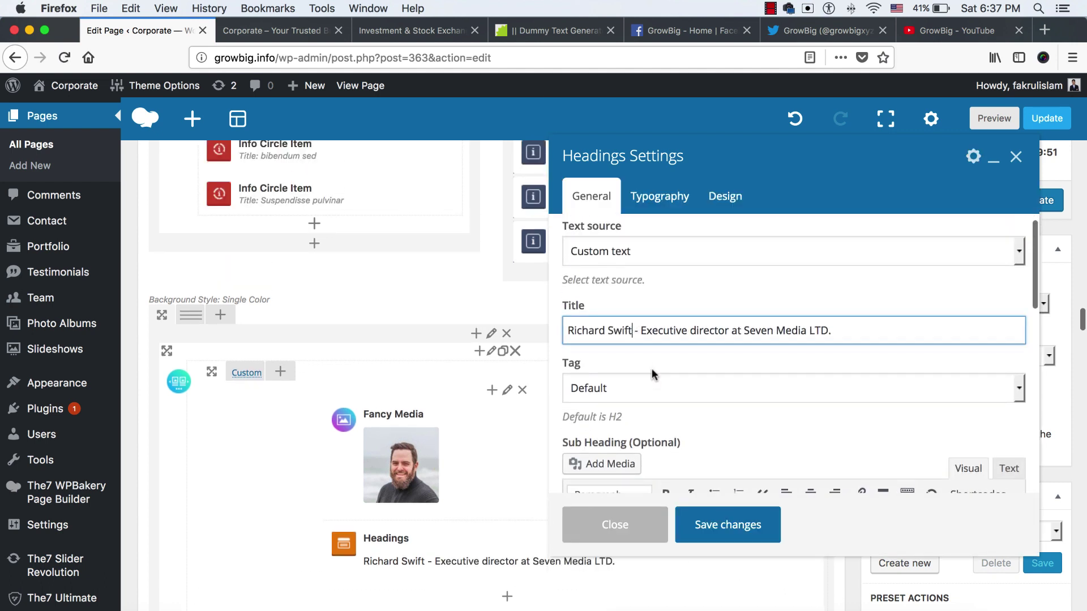
key(shift+super+Left)
text(John - )
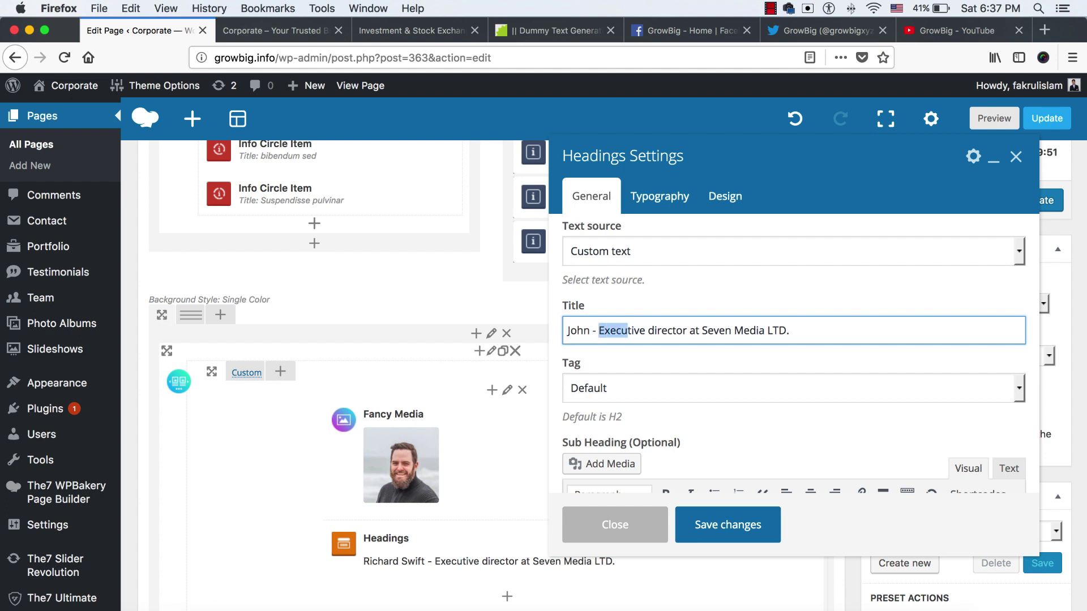
text(CEO)
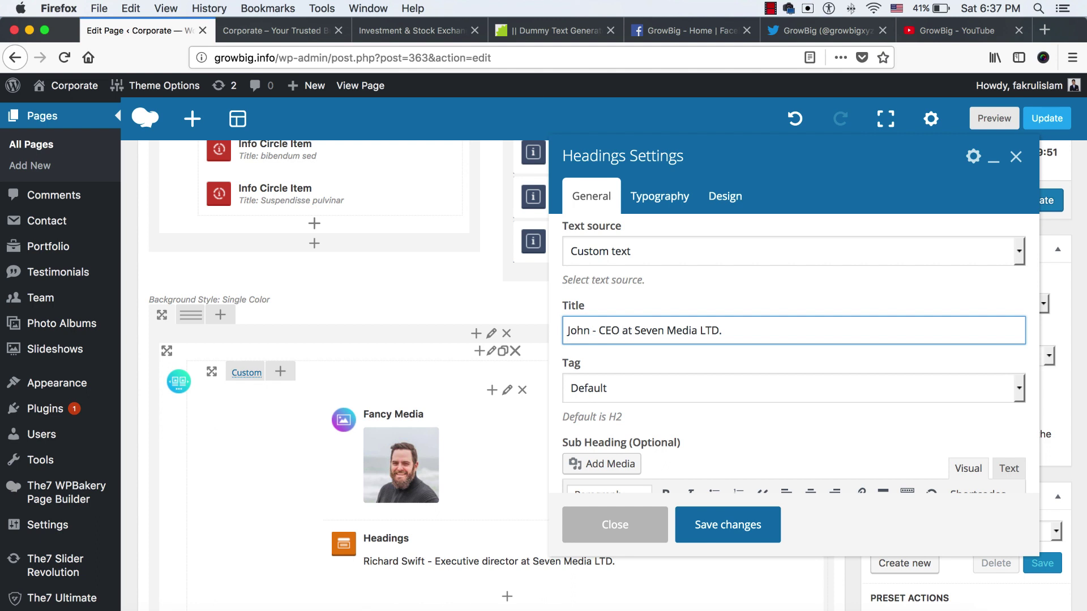
double_click(649, 331)
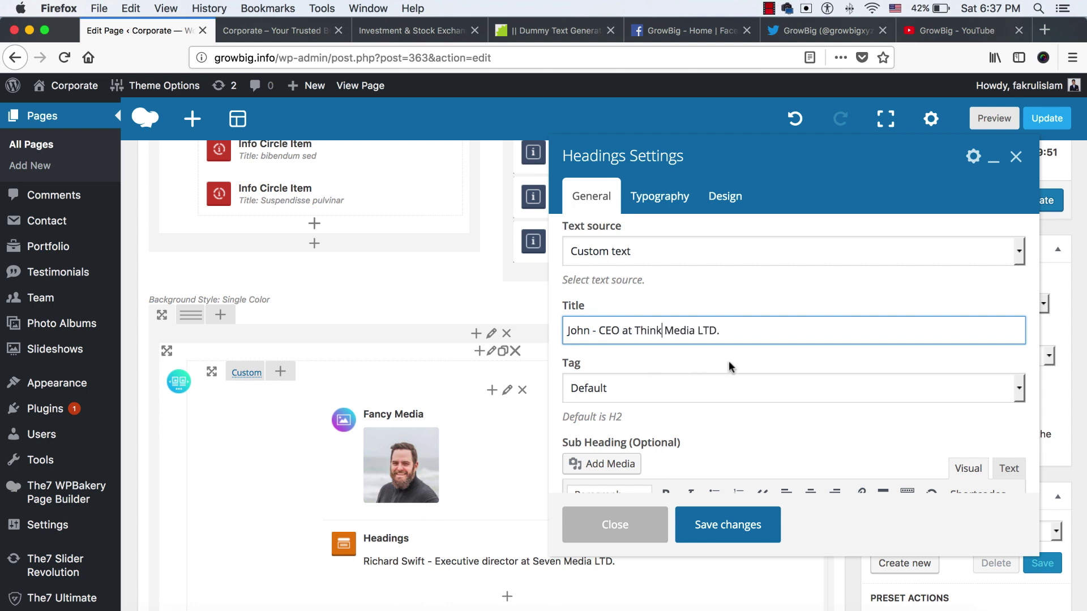
scroll(683, 374, down, 5)
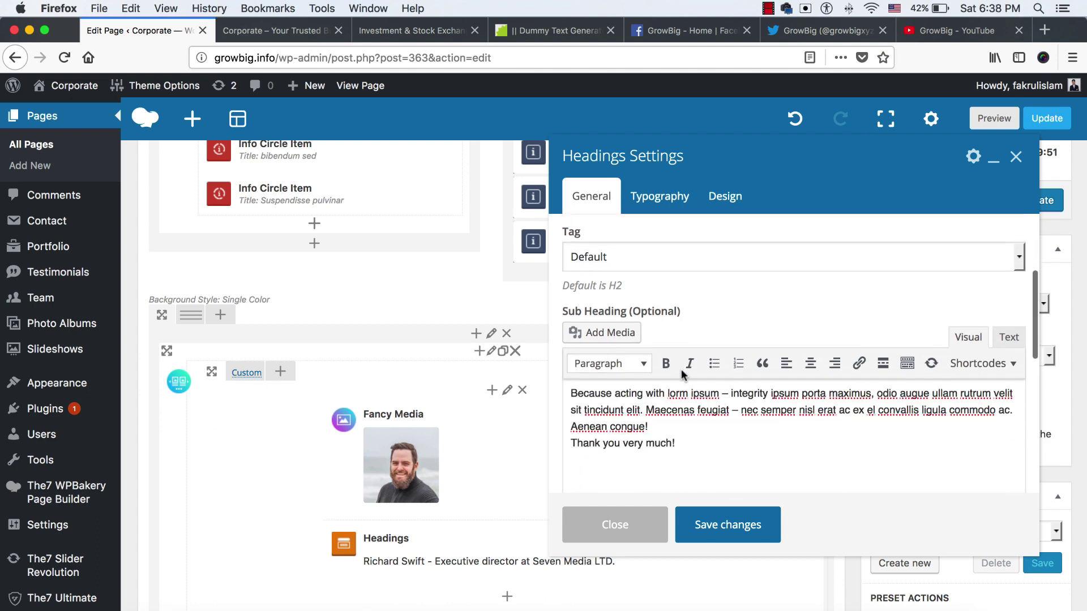
Select and copy a three-line lorem passage from the Dummy Text Generator
click(430, 31)
click(543, 35)
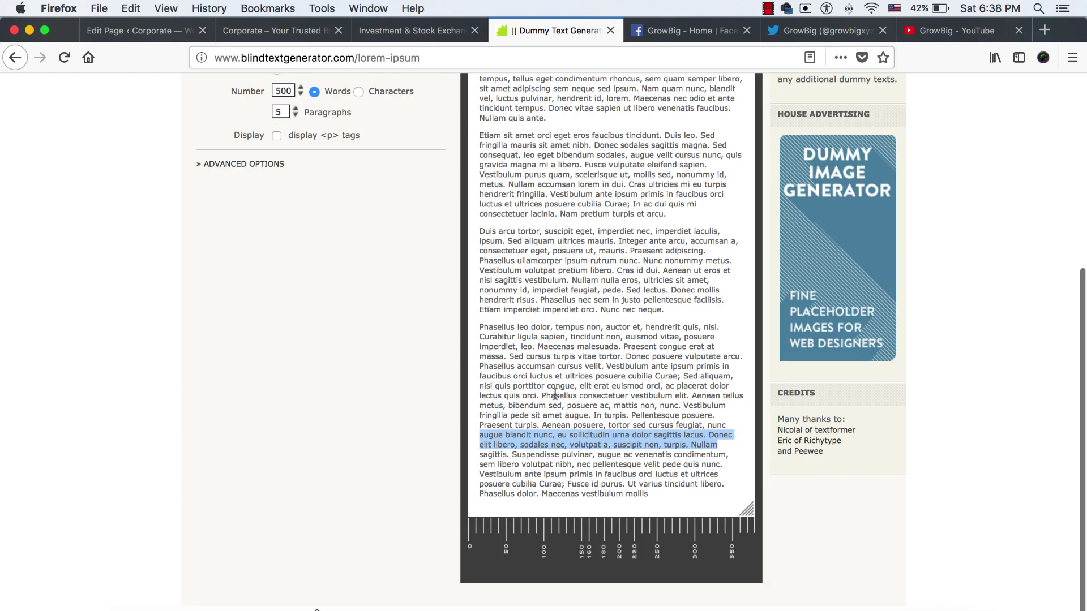
click(536, 434)
drag(514, 454, 603, 481)
key(super+c)
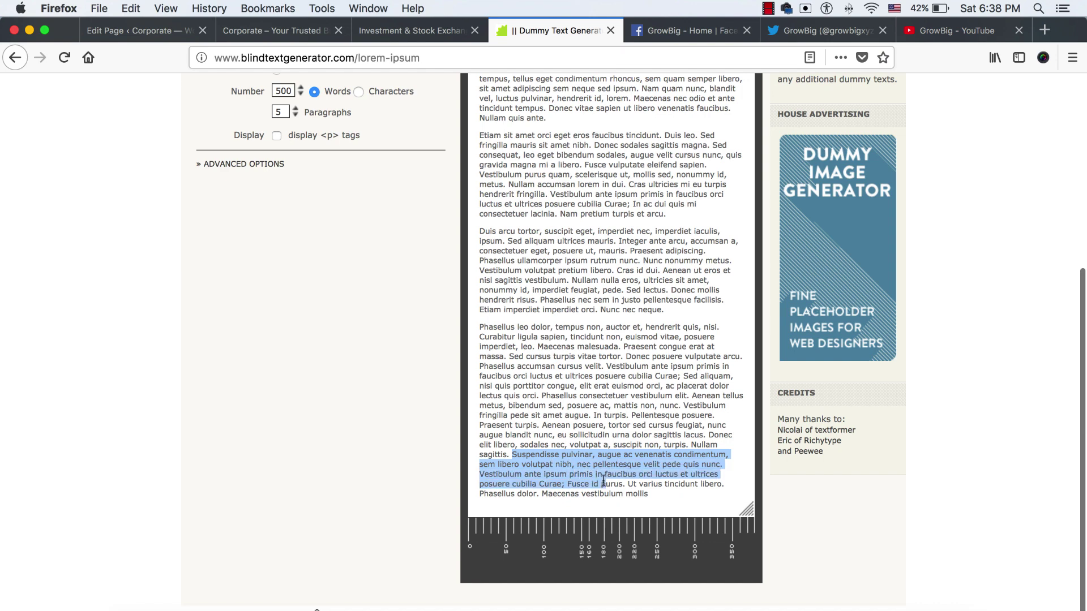
click(160, 37)
Replace the quote's first paragraph with the copied 'Suspendisse pulvinar' lorem passage and save the Sub Heading
drag(654, 417, 568, 383)
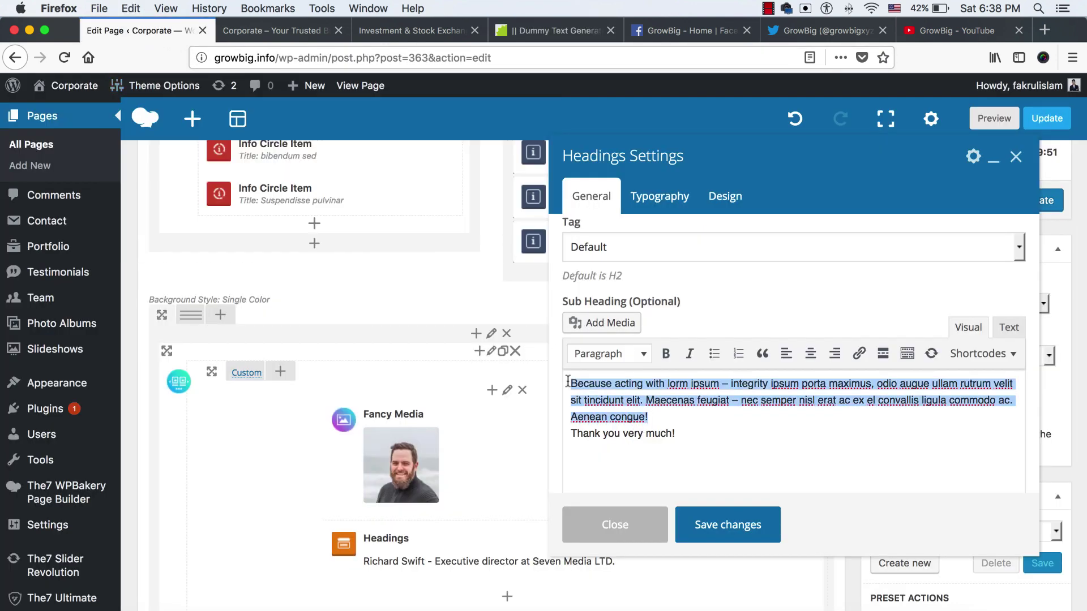
key(super+v)
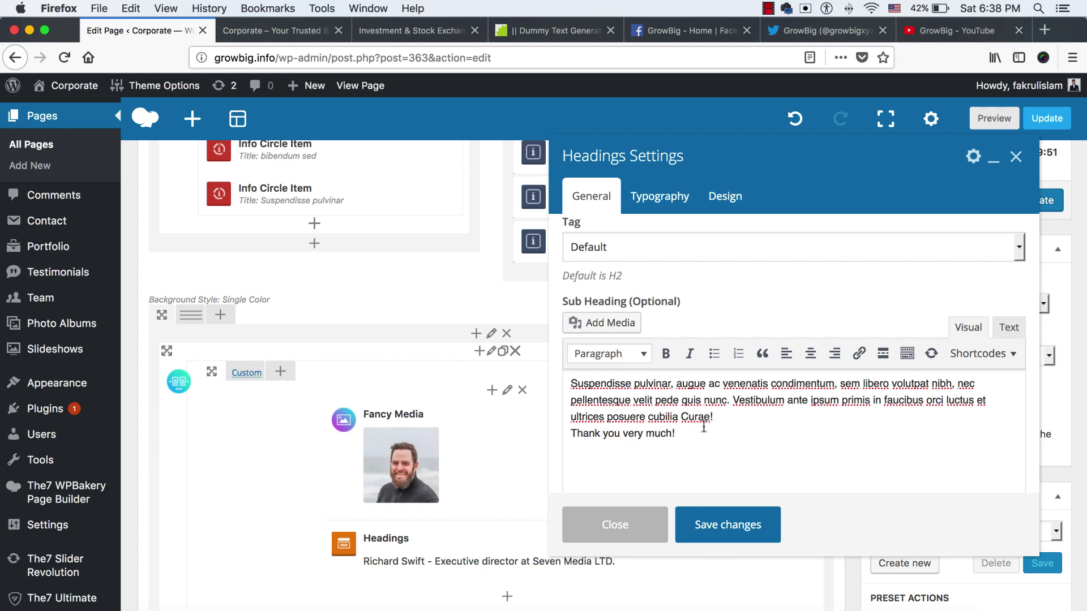
click(722, 526)
scroll(496, 458, down, 6)
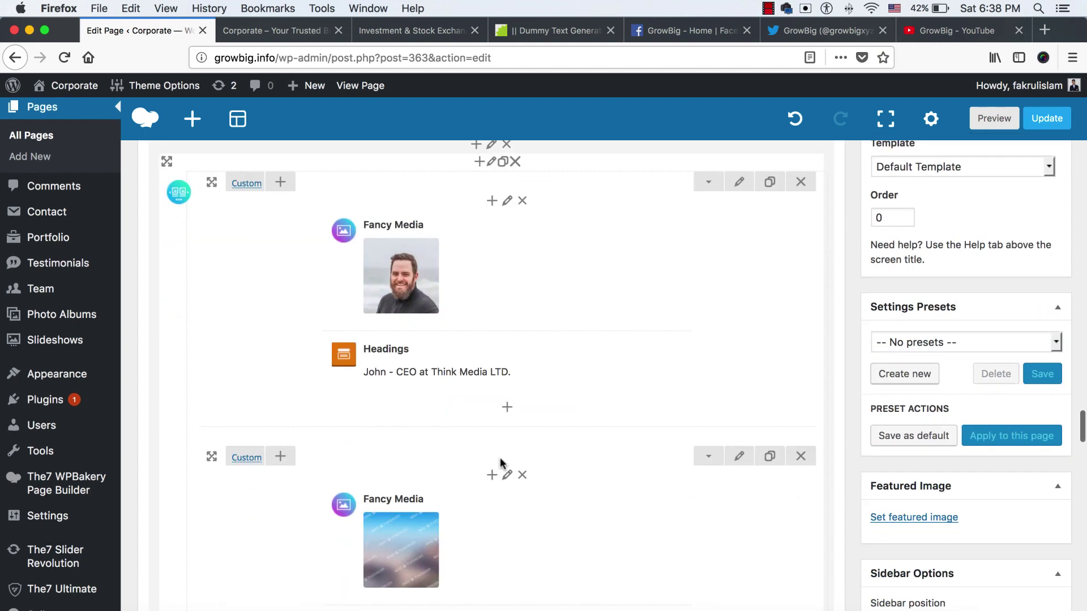
scroll(532, 526, up, 4)
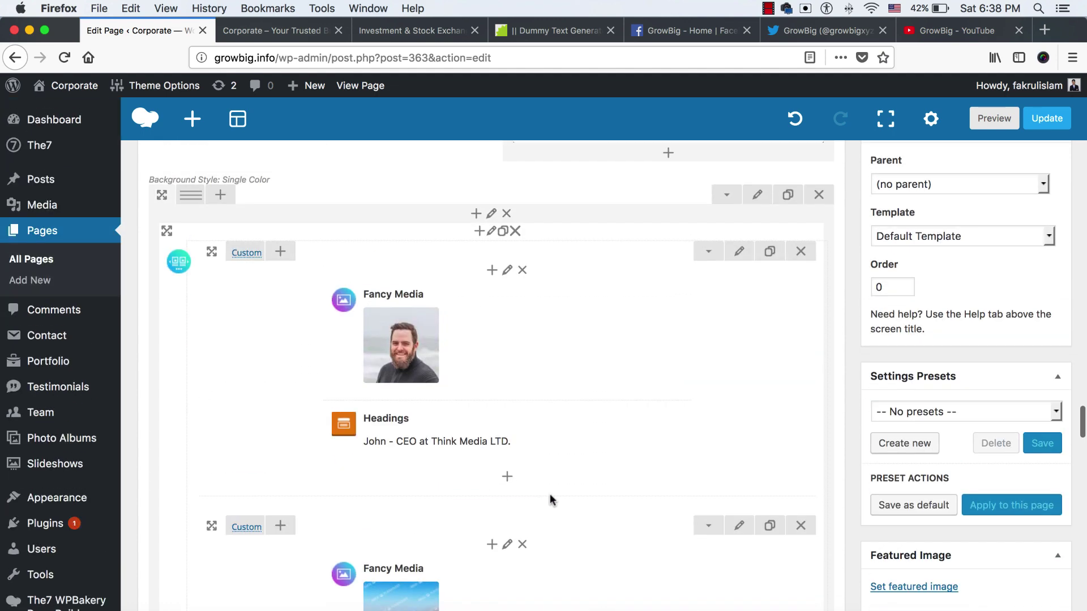
Scroll the live Corporate homepage to the row of four placeholder offer banners, then return to the page editor
click(317, 31)
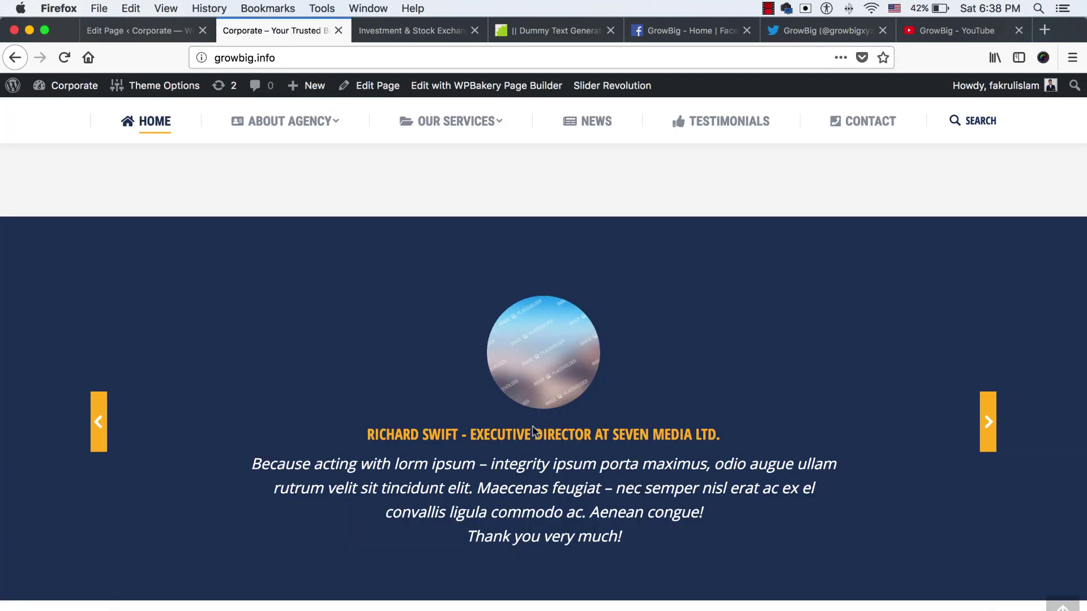
scroll(536, 396, down, 5)
scroll(535, 427, down, 4)
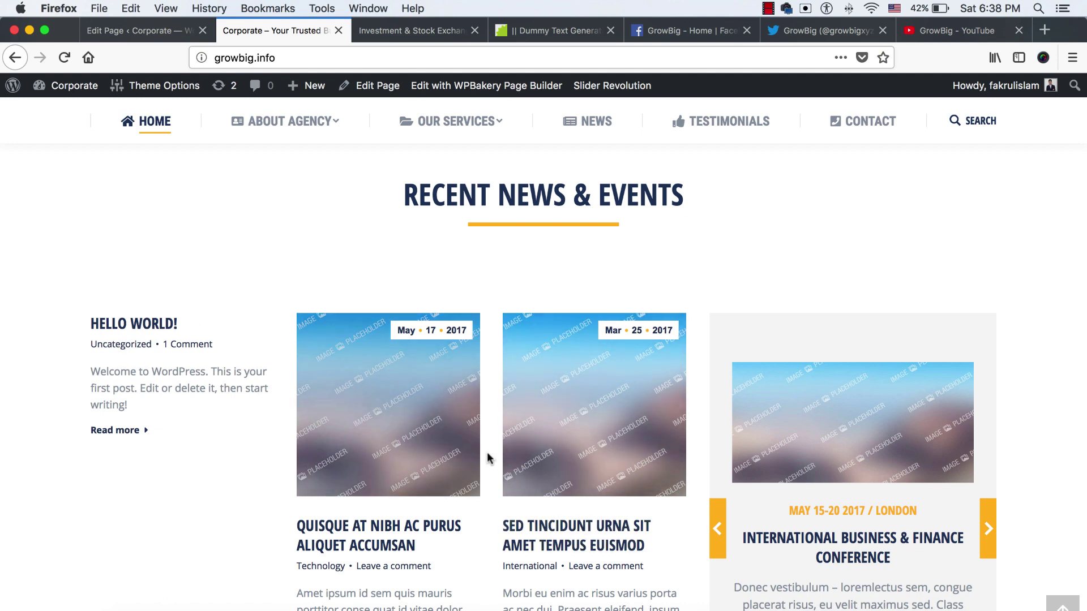
scroll(489, 451, down, 1)
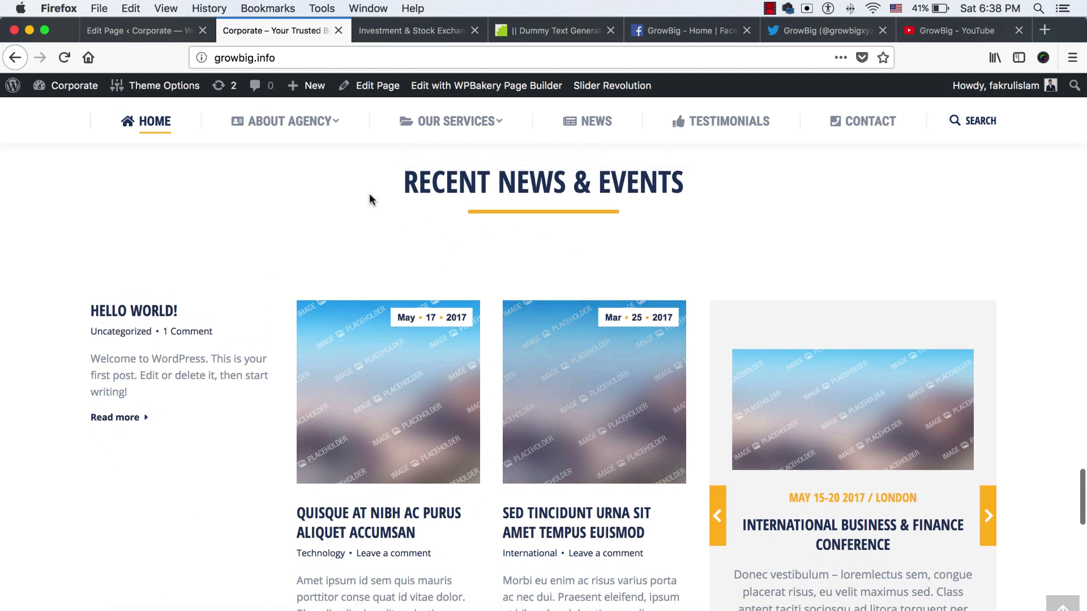
click(138, 32)
mouse_move(49, 183)
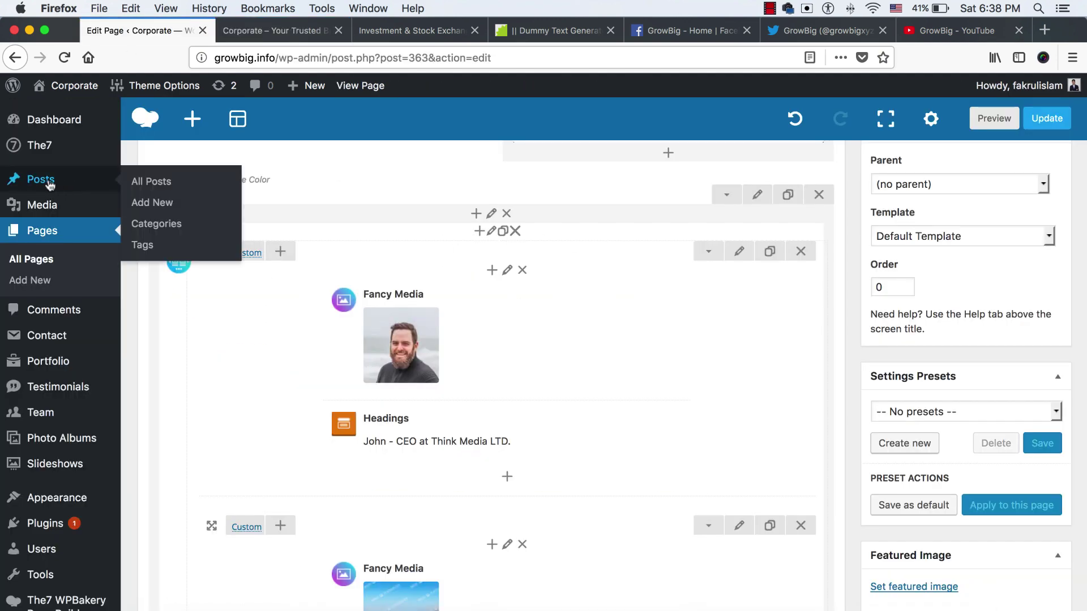
key(ctrl+Tab)
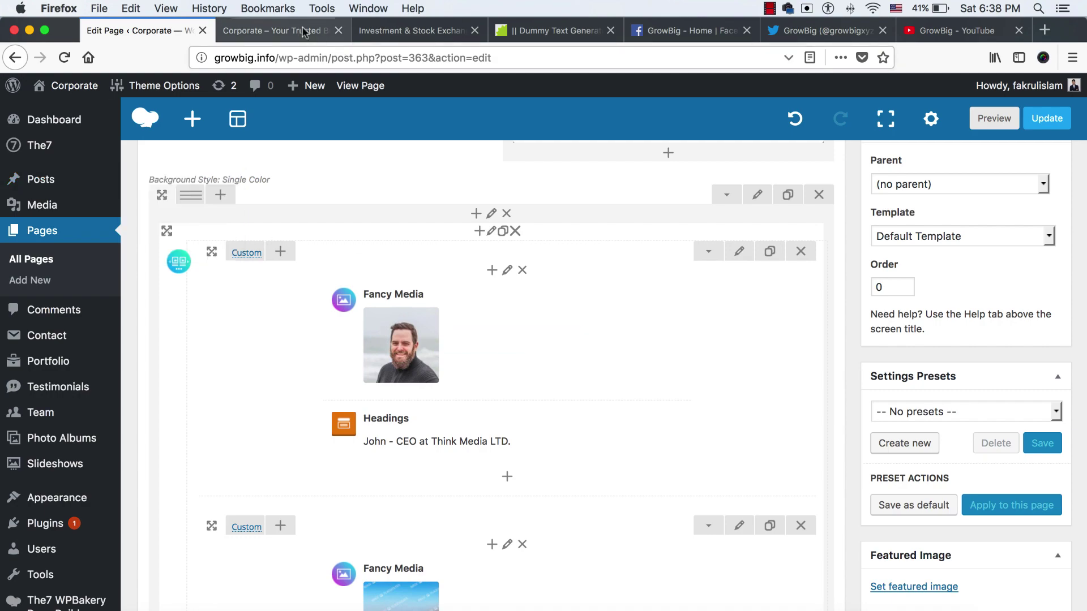
scroll(501, 417, down, 10)
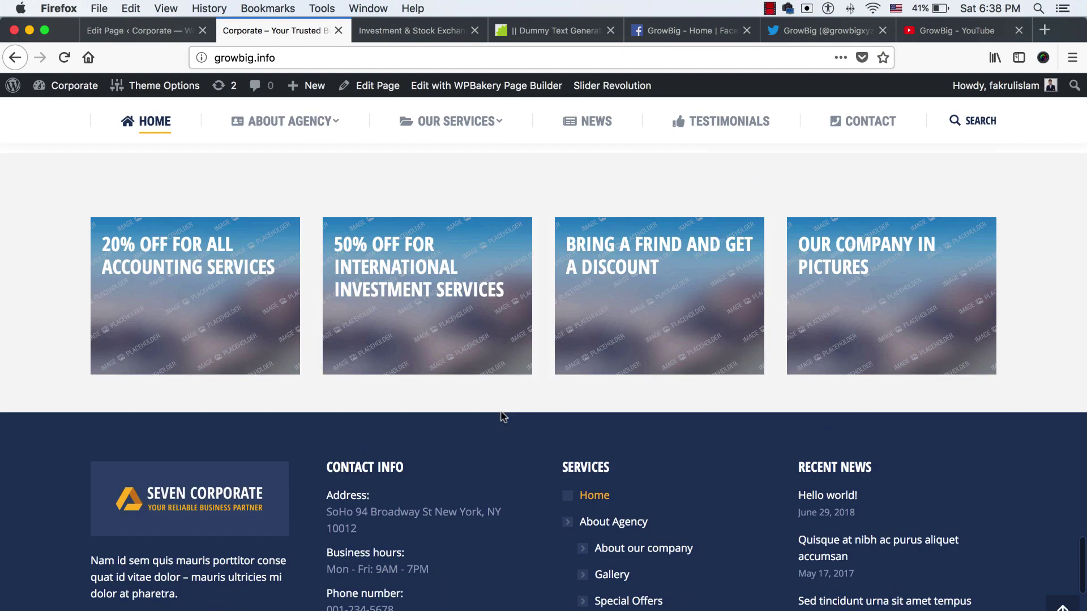
scroll(502, 417, up, 2)
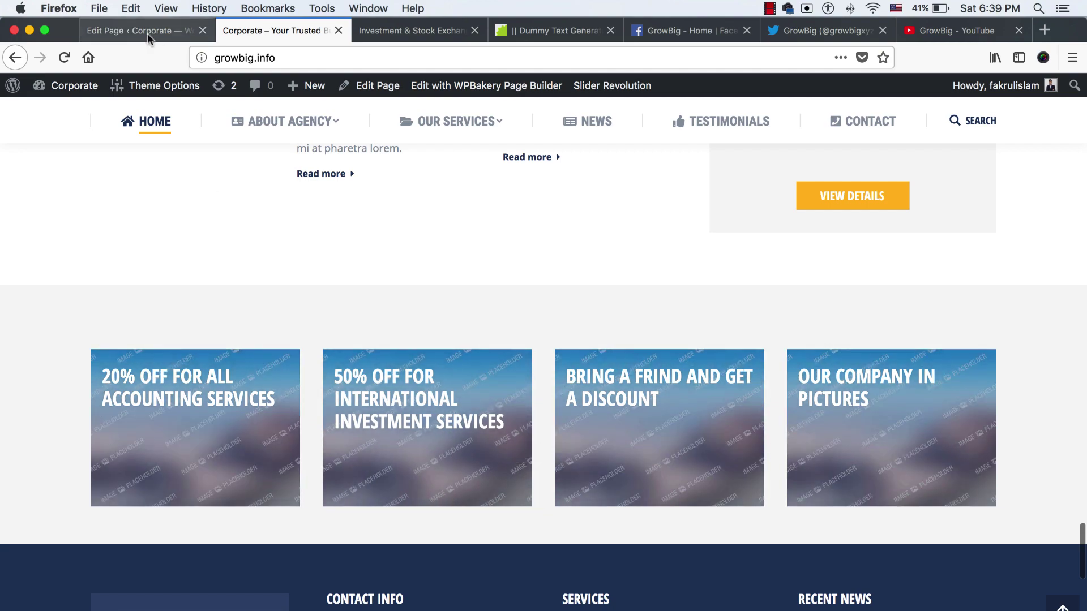
click(147, 33)
Scroll to the Interactive Banner 2 row and edit the '20% OFF FOR ALL ACCOUNTING SERVICES' banner
scroll(453, 383, down, 10)
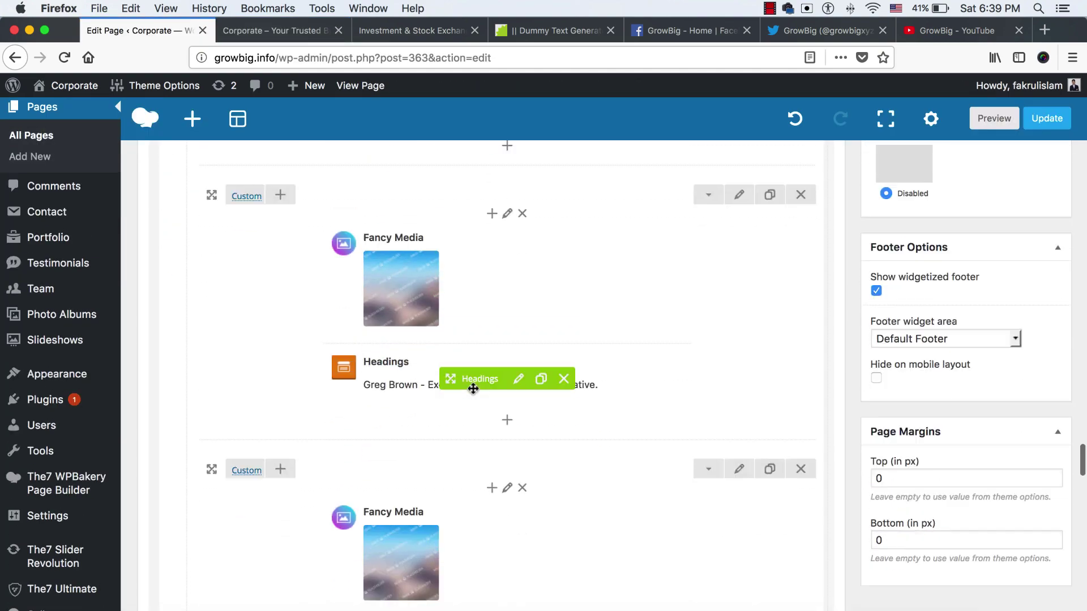
scroll(498, 397, down, 5)
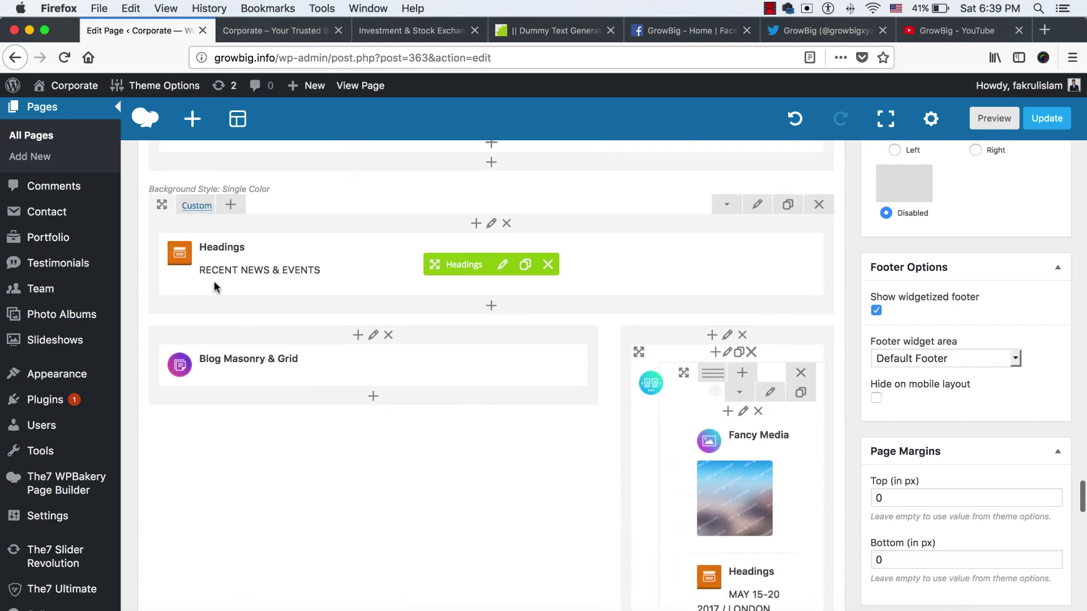
scroll(586, 436, down, 4)
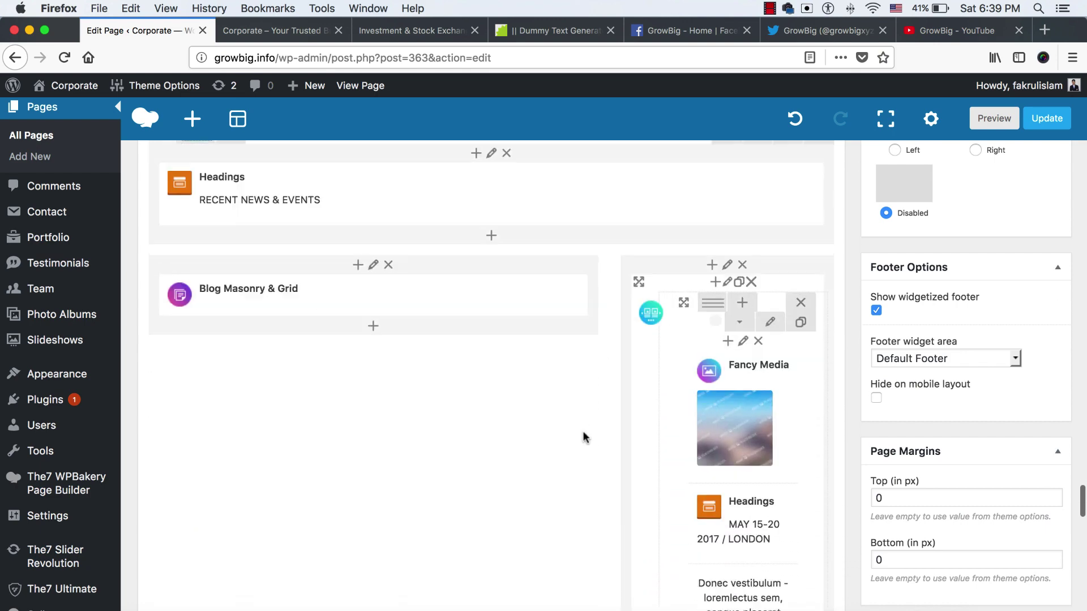
scroll(566, 391, down, 5)
scroll(484, 373, down, 9)
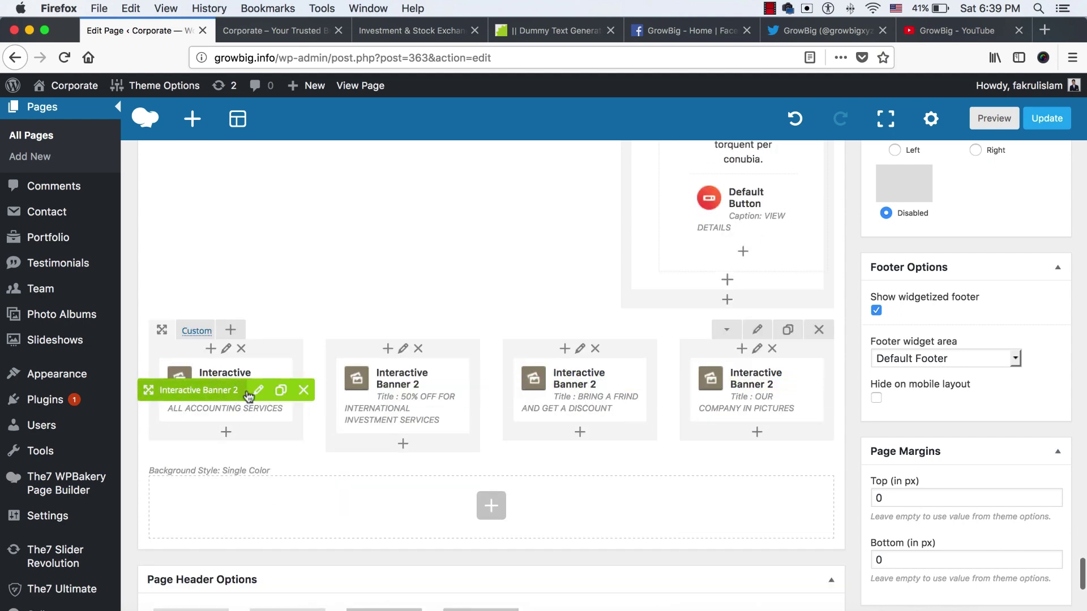
click(260, 390)
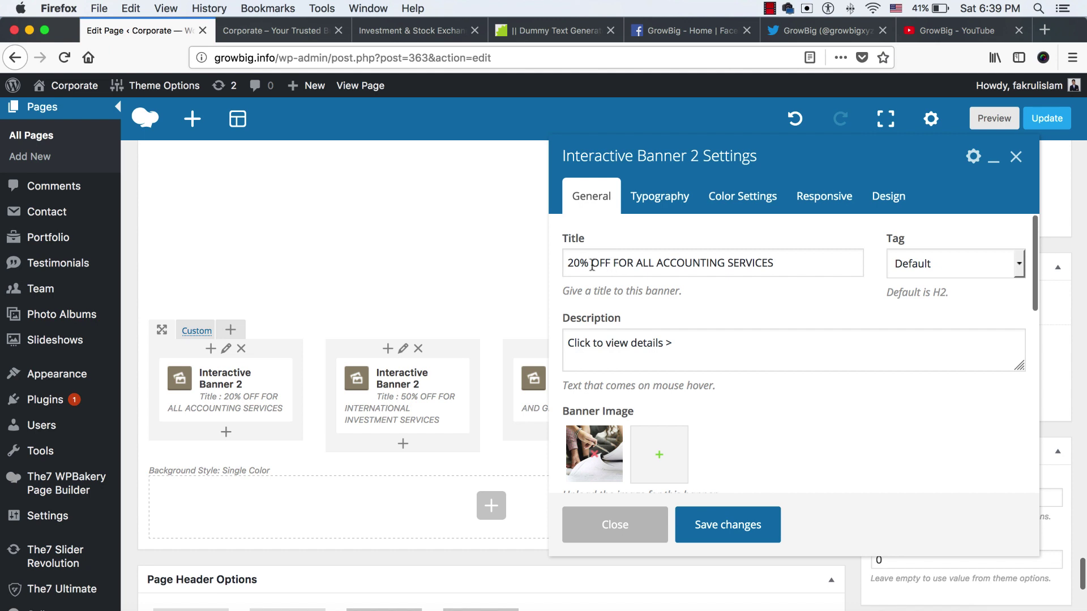
Check the banner's title and hover description, then remove its current Banner Image
click(617, 263)
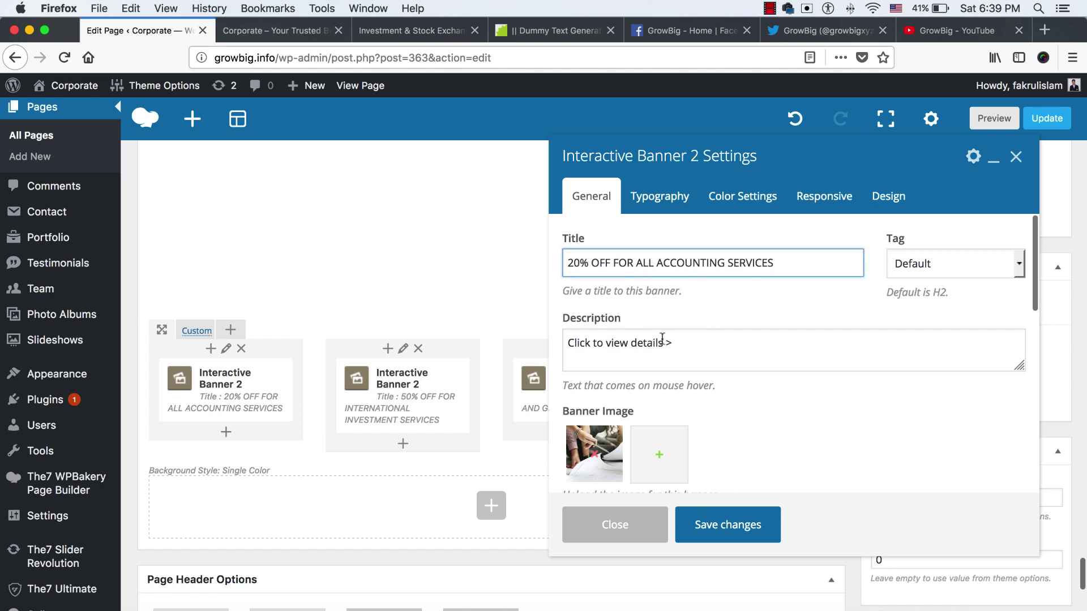
click(599, 345)
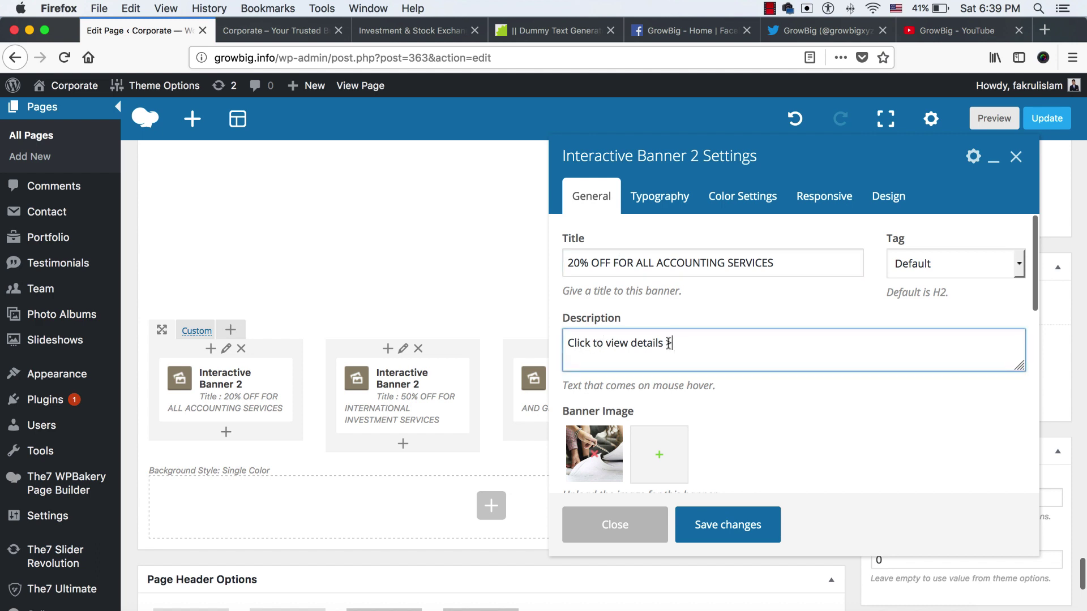
scroll(695, 380, down, 5)
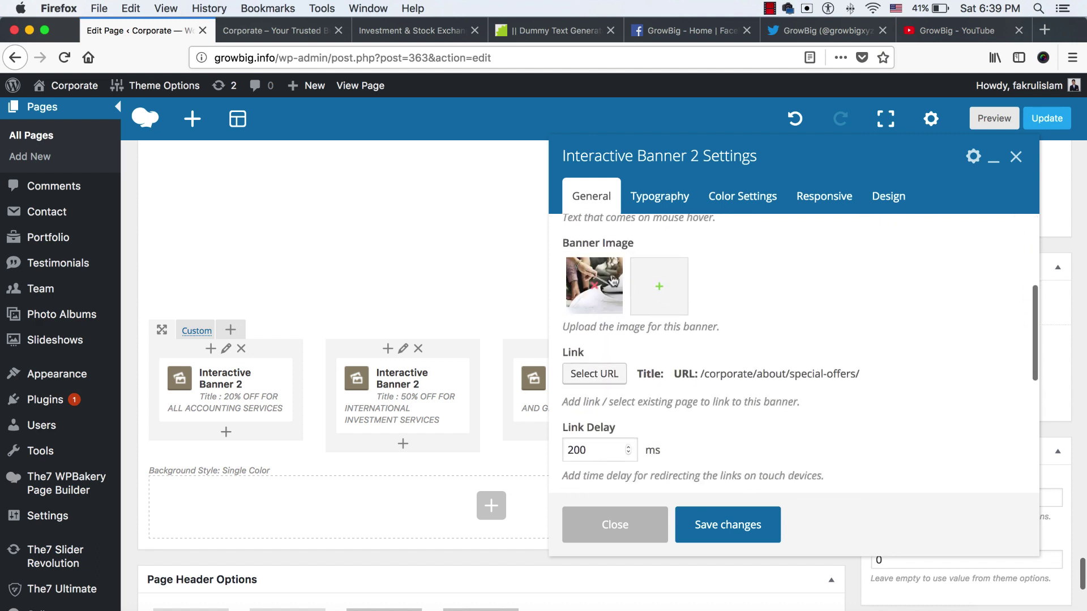
click(593, 288)
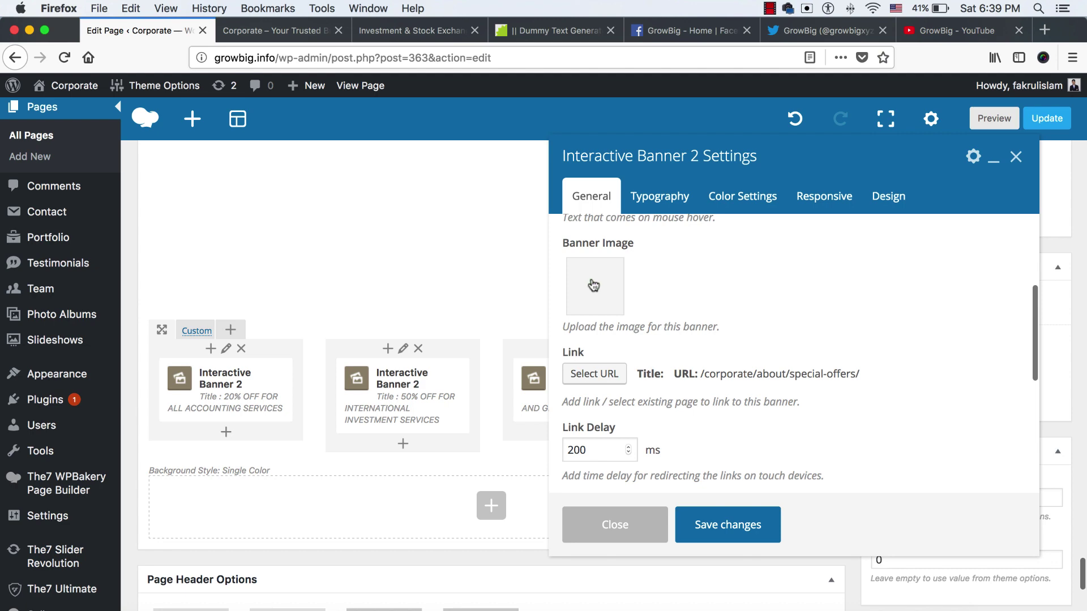
Upload offers/offer1.jpg, the 20% flash-sale picture, and use it as the banner image
click(593, 286)
click(92, 156)
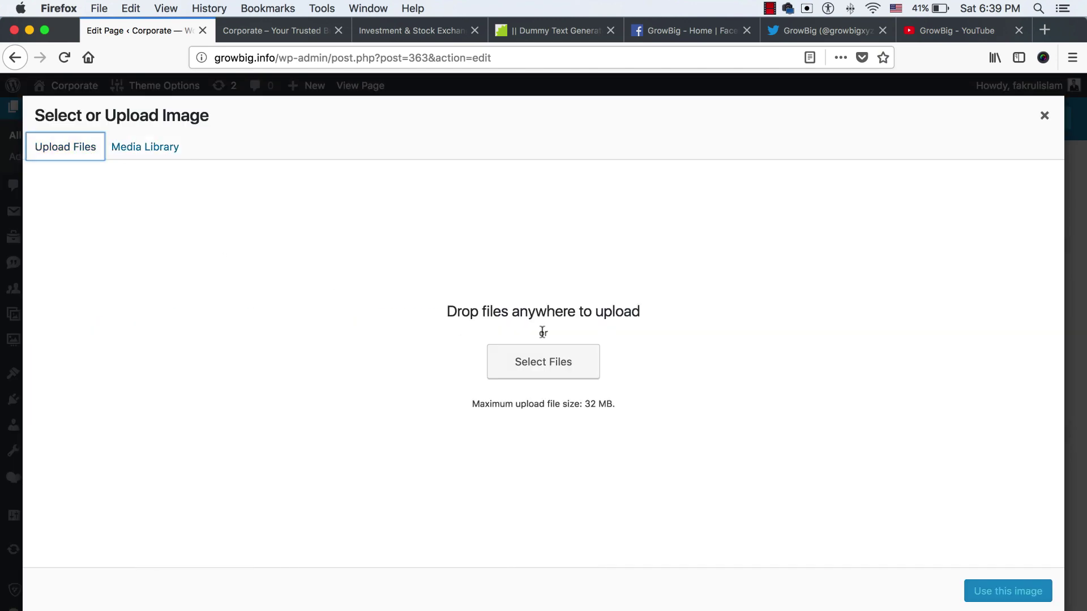
click(555, 359)
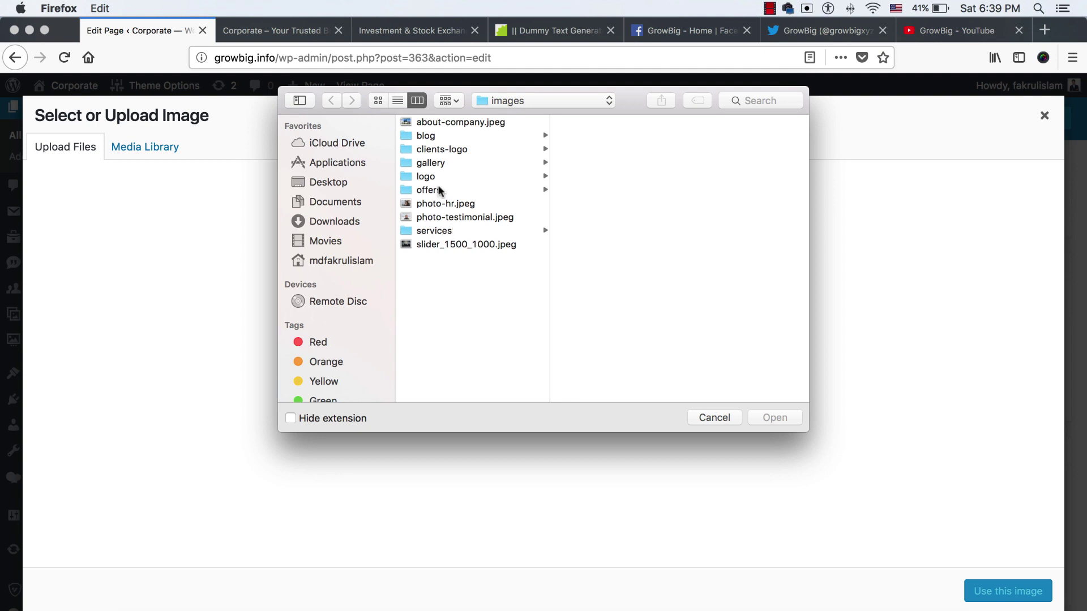
click(440, 191)
click(592, 124)
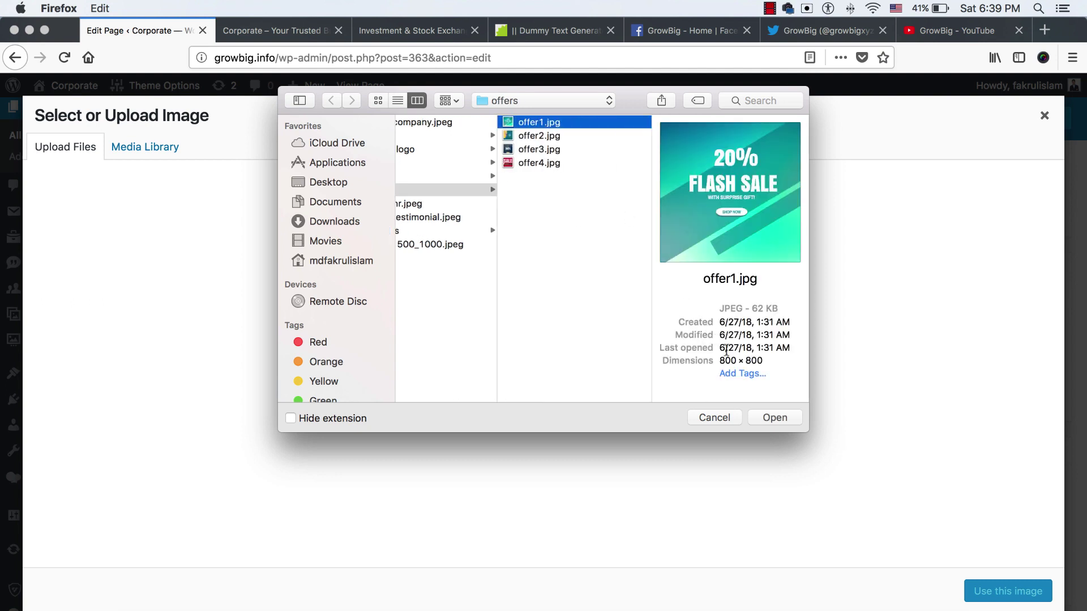
click(762, 417)
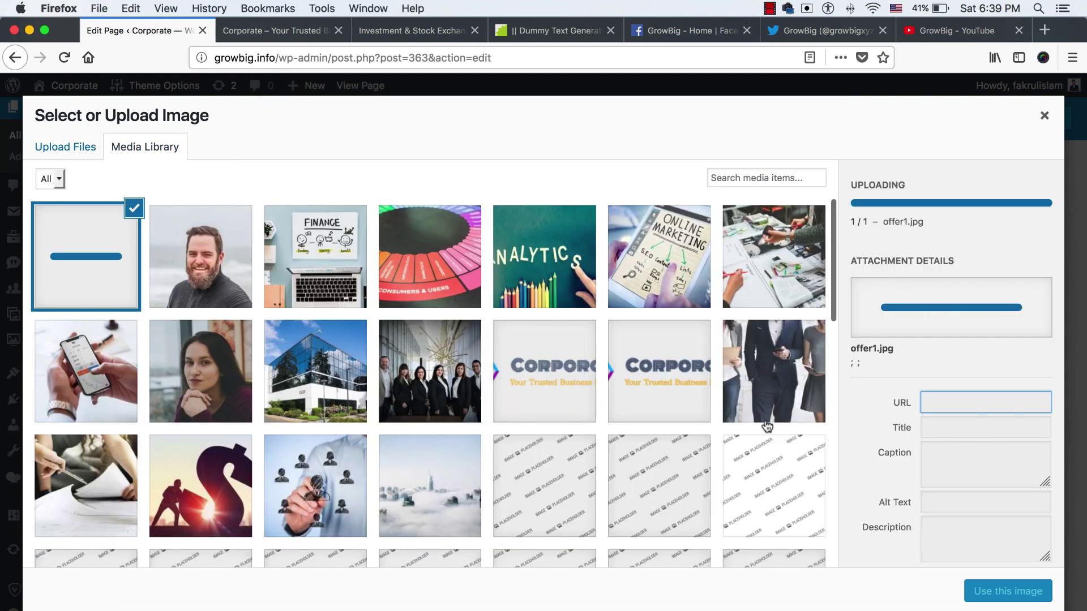
click(999, 594)
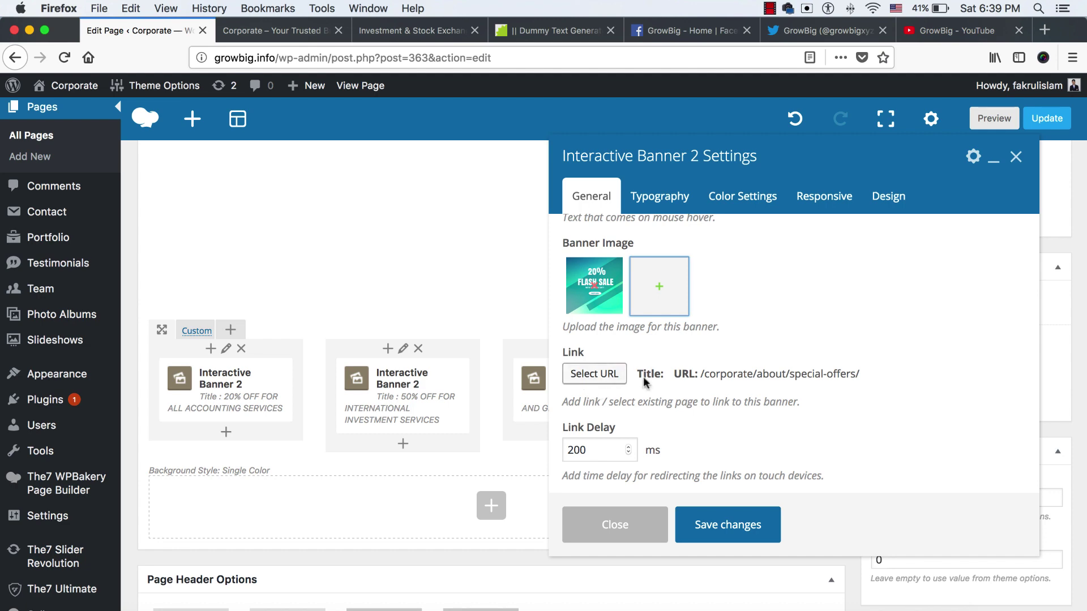
click(326, 39)
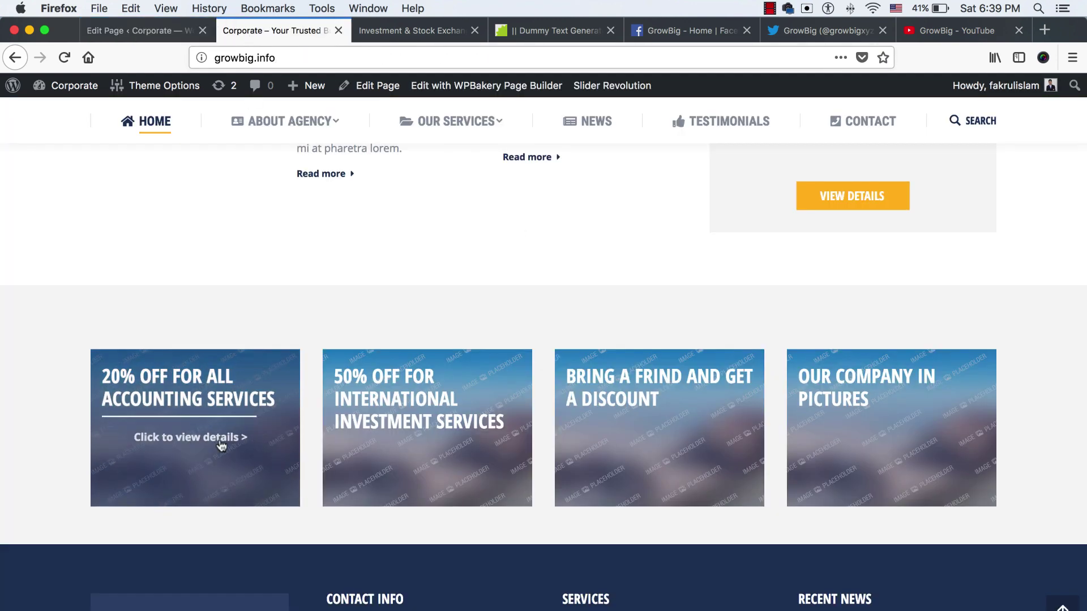
Open the first banner's link in a new tab and scroll through the Special Offers page it leads to
right_click(168, 442)
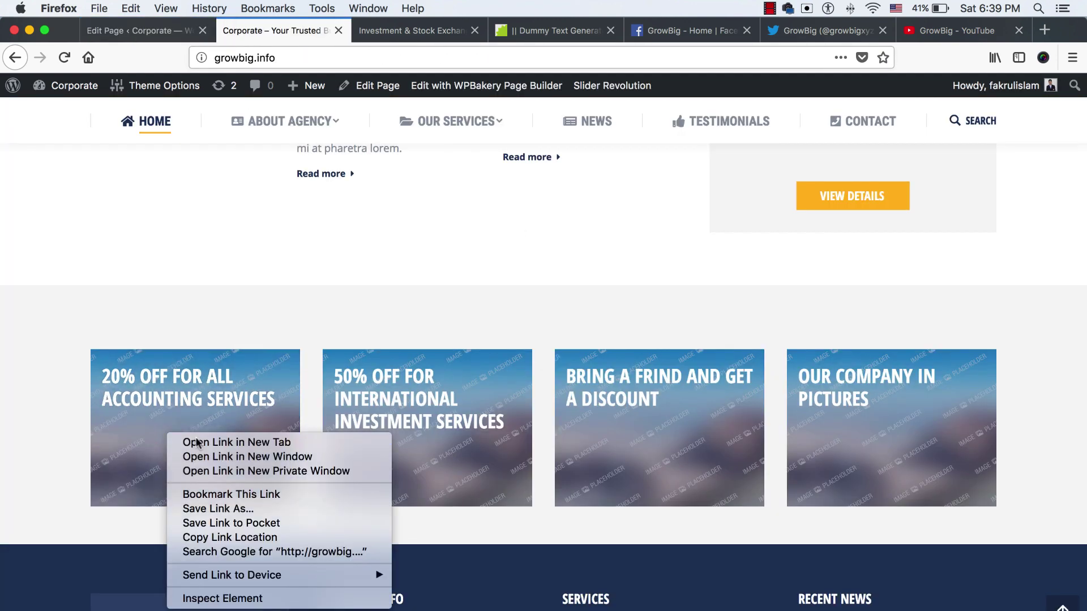
click(186, 445)
click(378, 34)
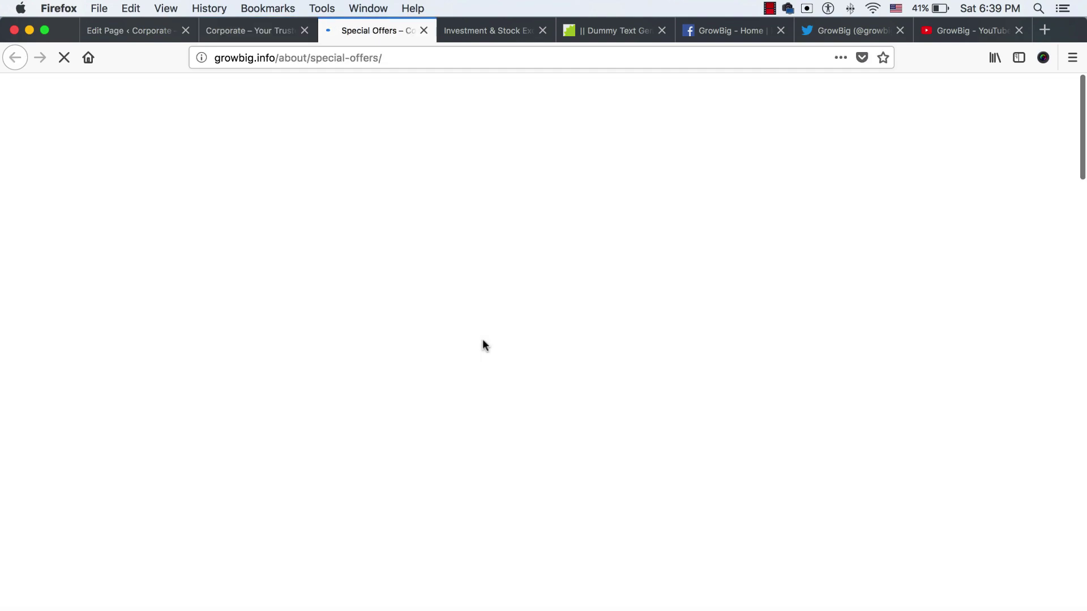
scroll(542, 399, down, 10)
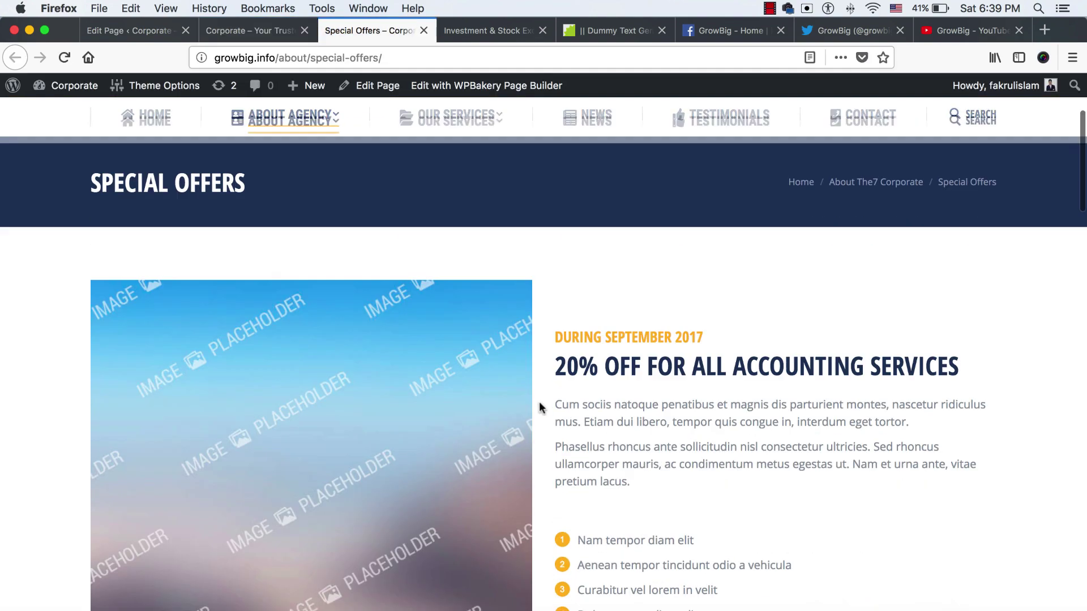
scroll(541, 408, down, 15)
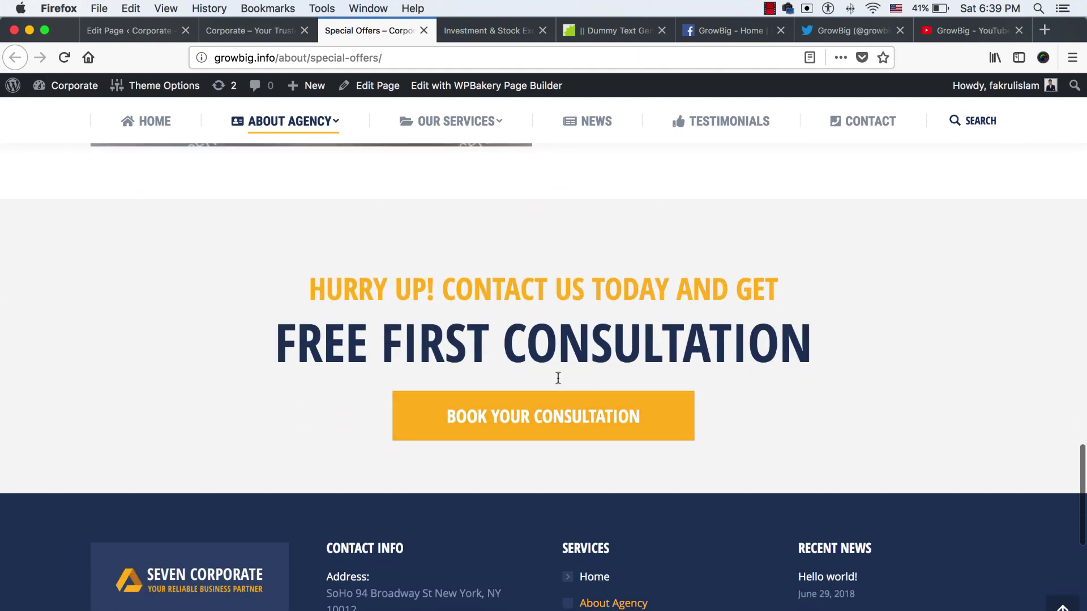
scroll(551, 375, up, 20)
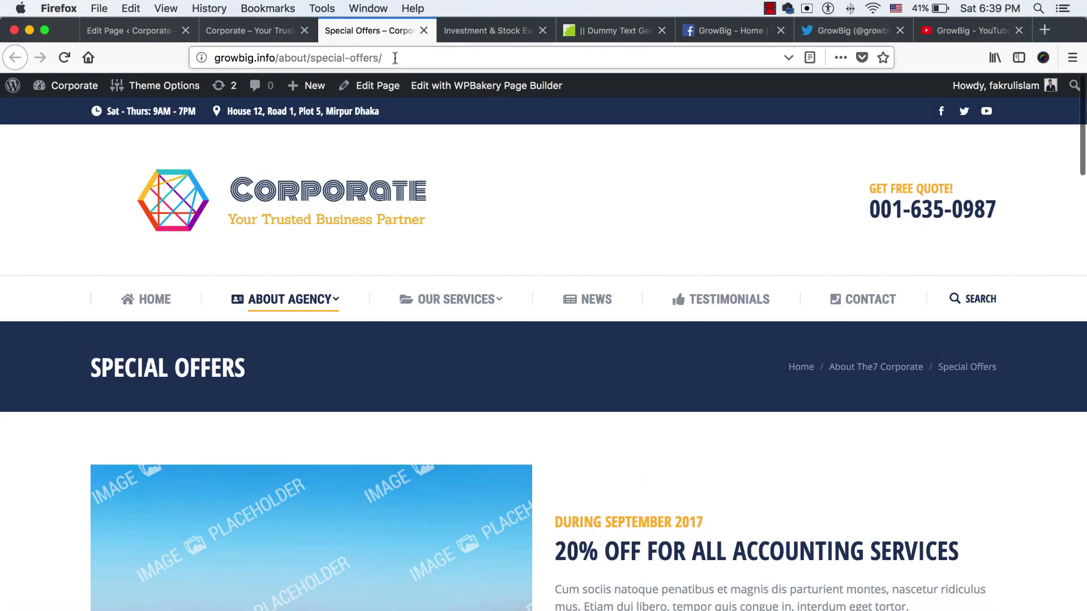
Set the first banner's link to the full Special Offers page address and save its settings
click(129, 31)
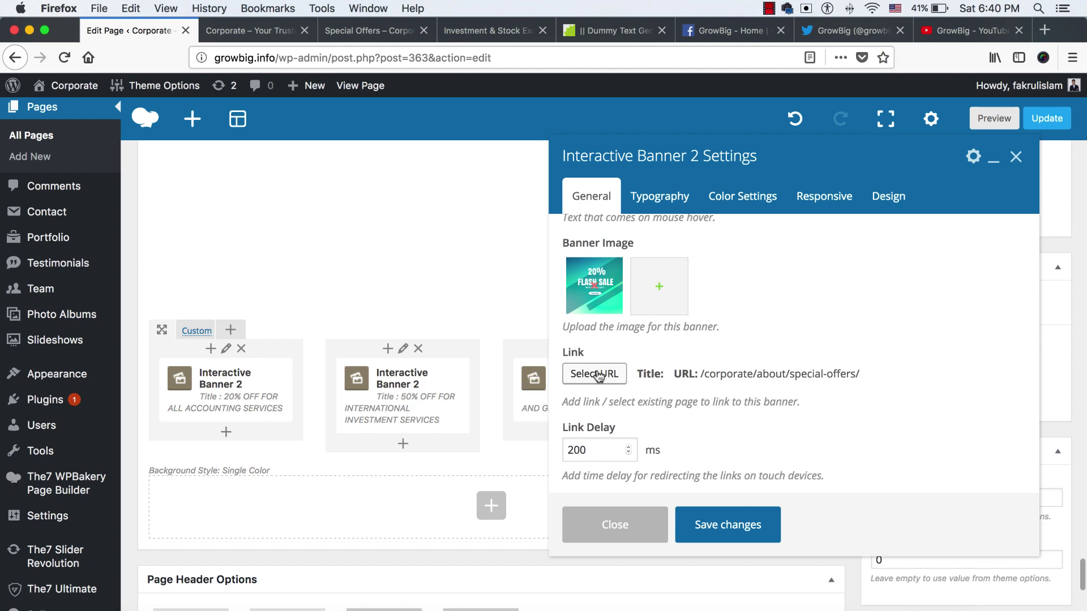
click(591, 374)
text(http://growbig.info/about/special-offers/)
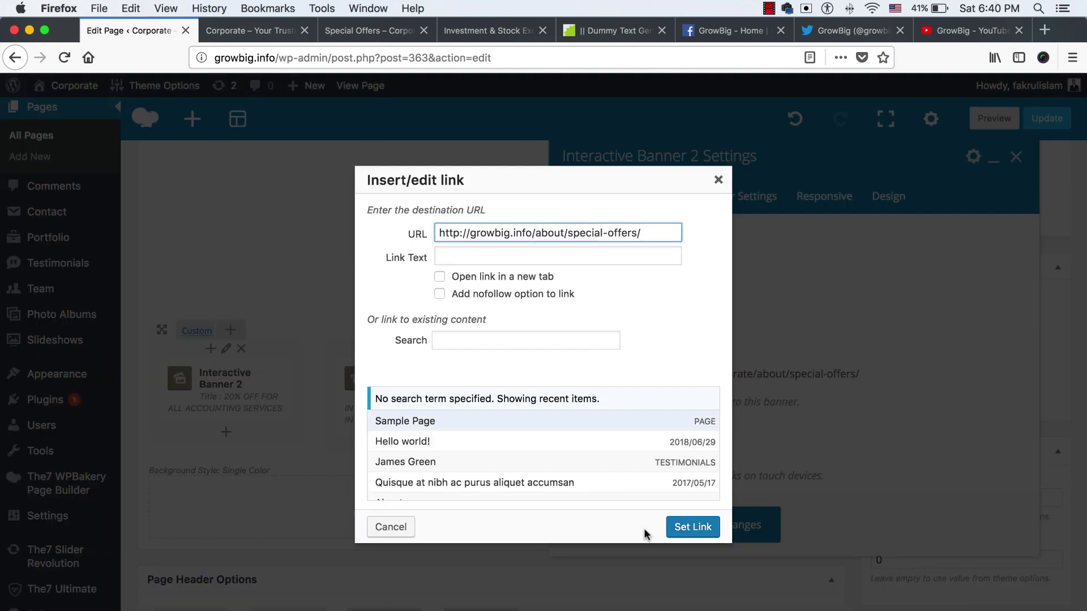
click(686, 528)
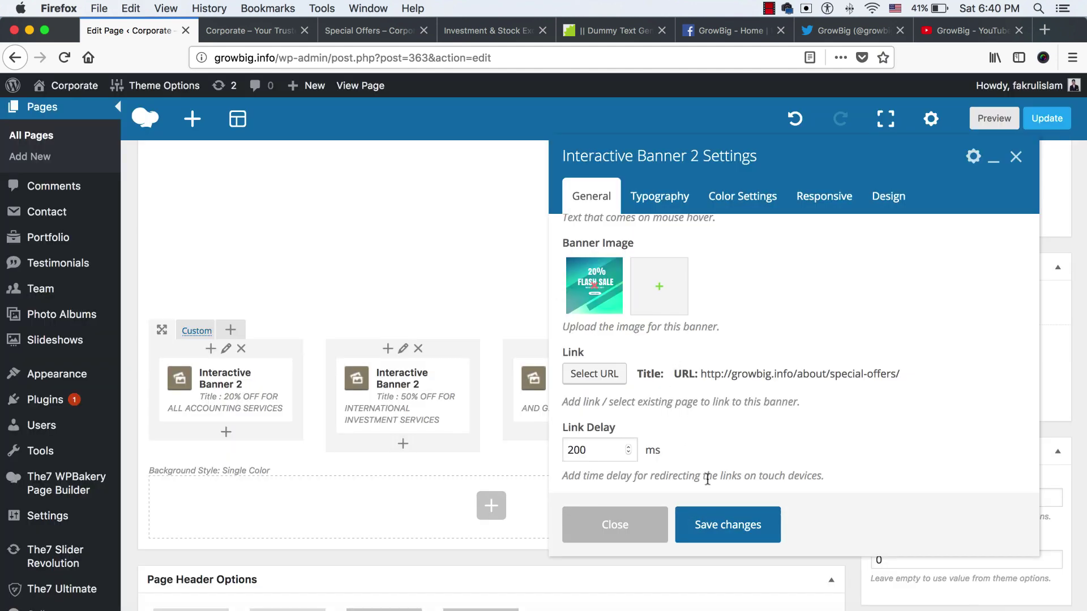
scroll(706, 479, up, 5)
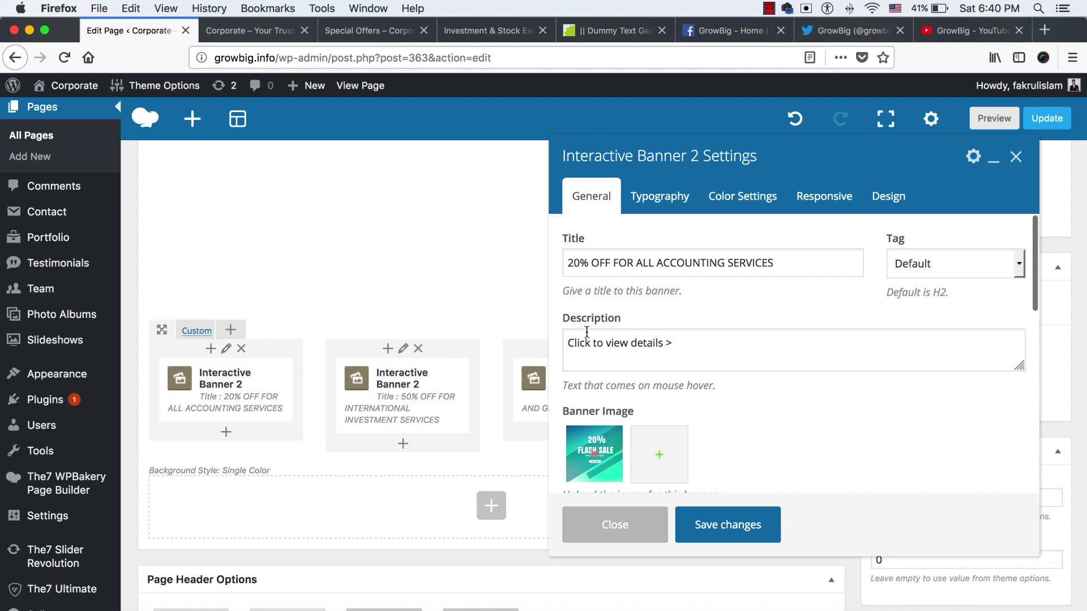
click(581, 262)
drag(677, 263, 740, 261)
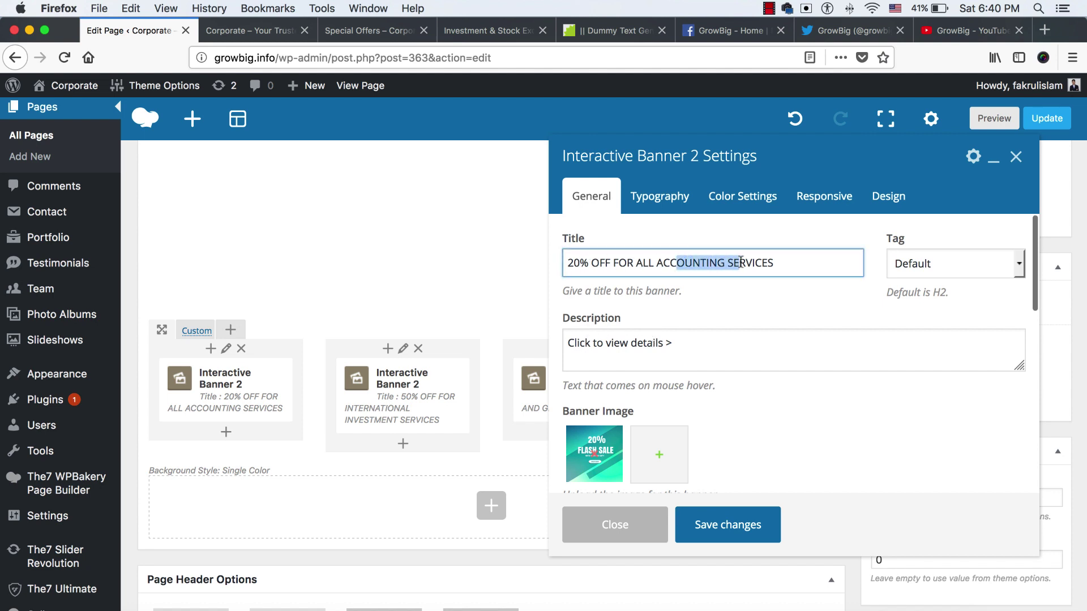
drag(596, 349, 664, 342)
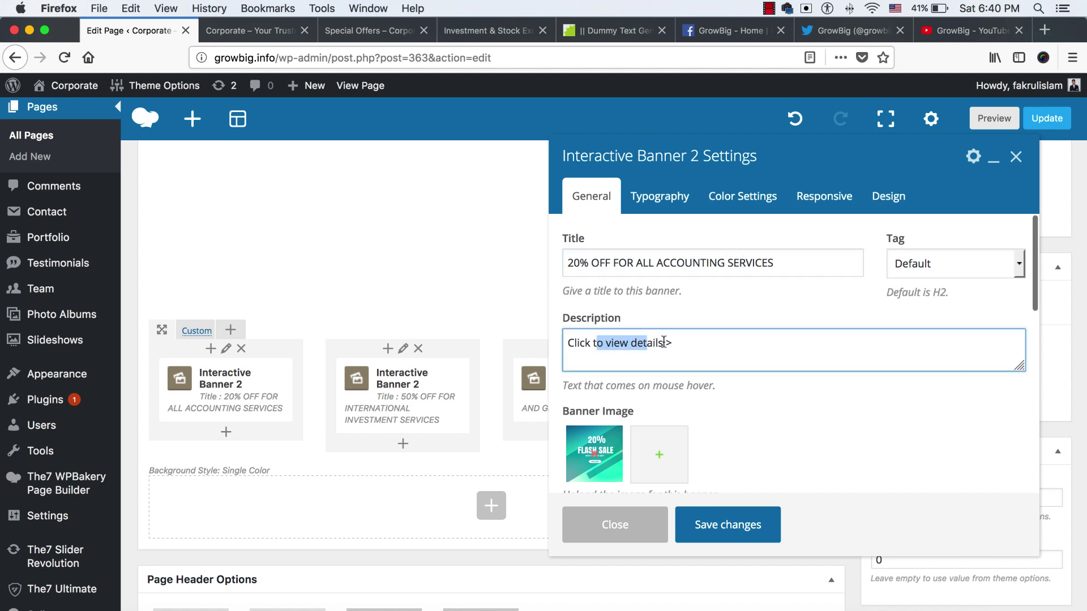
click(706, 512)
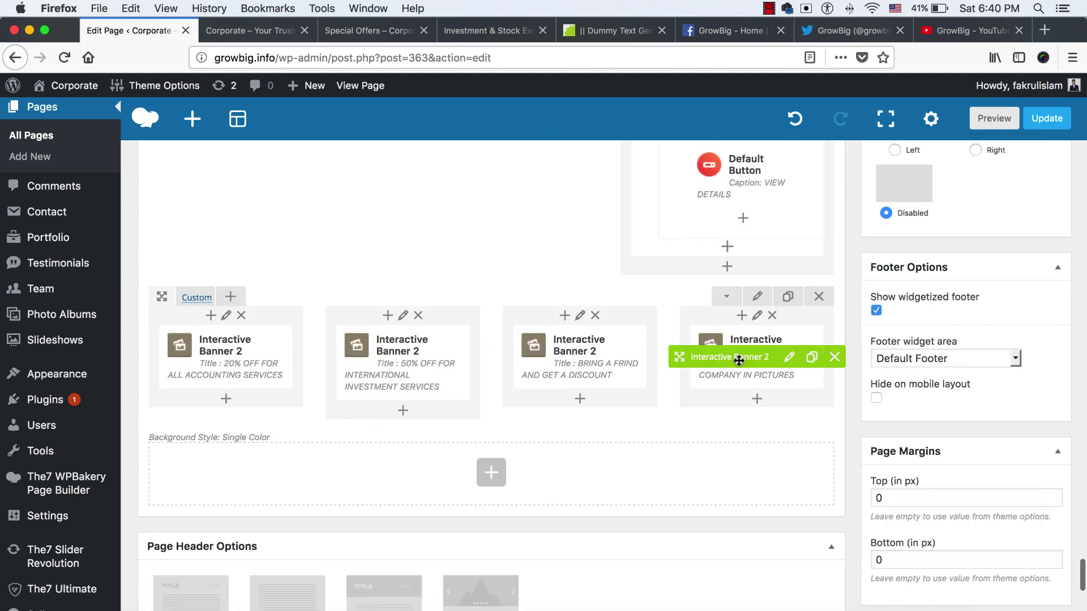
Give the fourth banner the red SALE image (offer4) and update the Home page
click(434, 363)
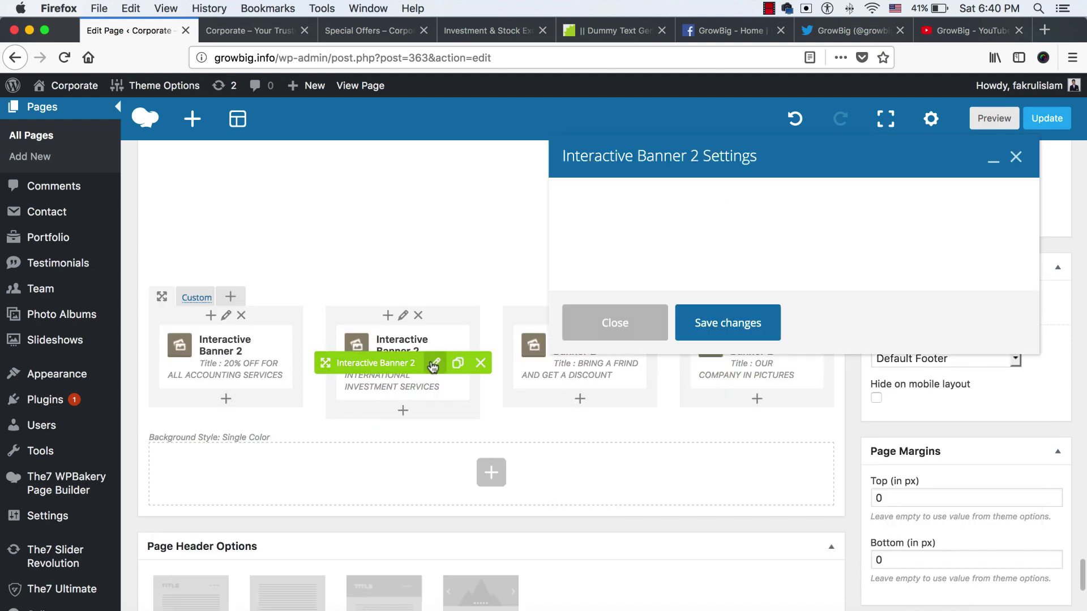
click(659, 445)
key(Escape)
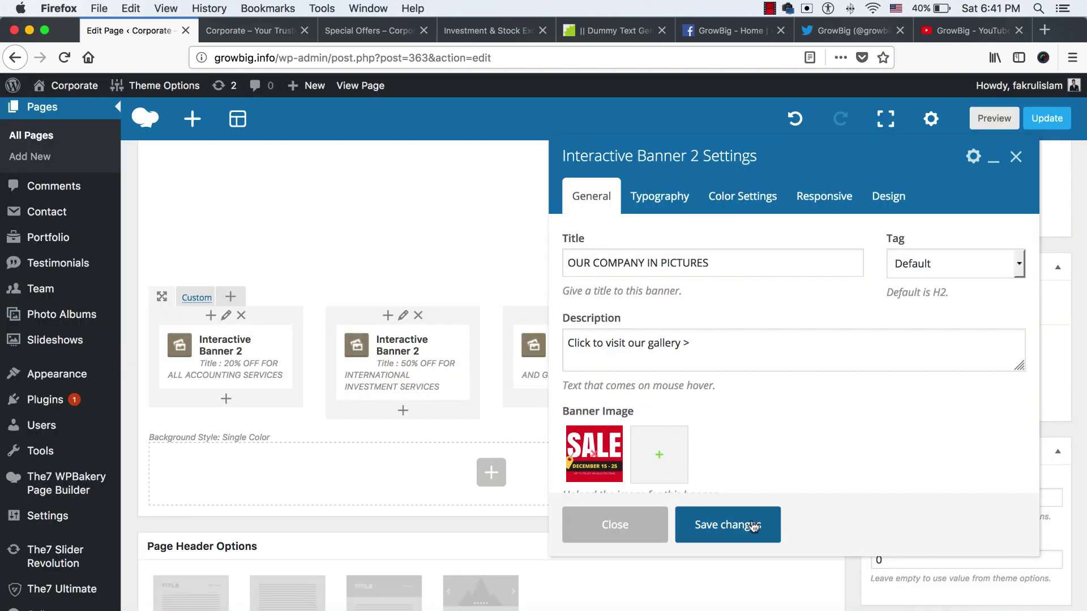
click(736, 524)
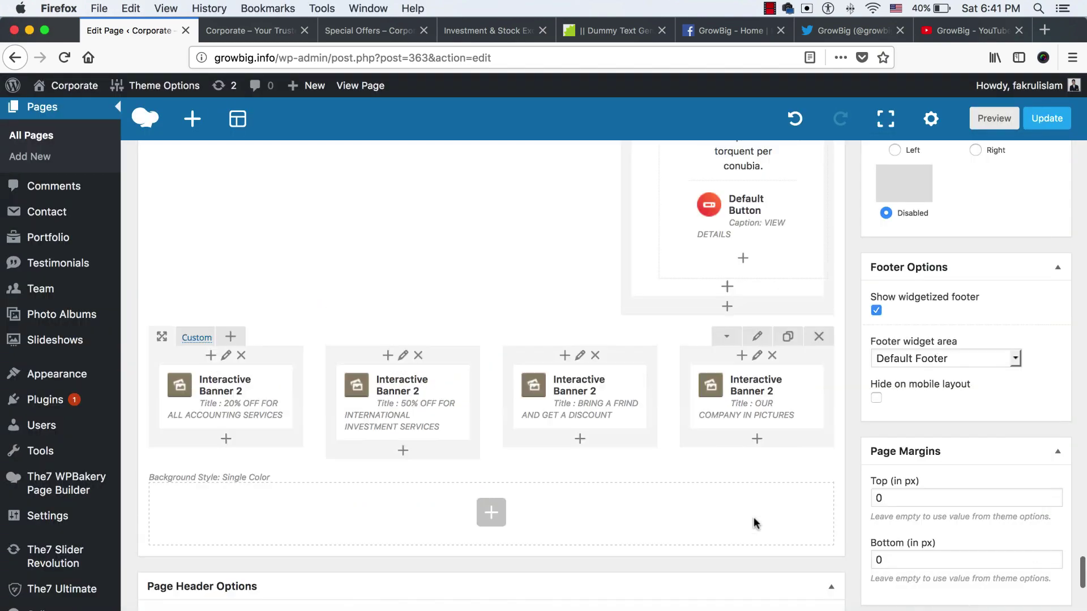
scroll(756, 524, up, 10)
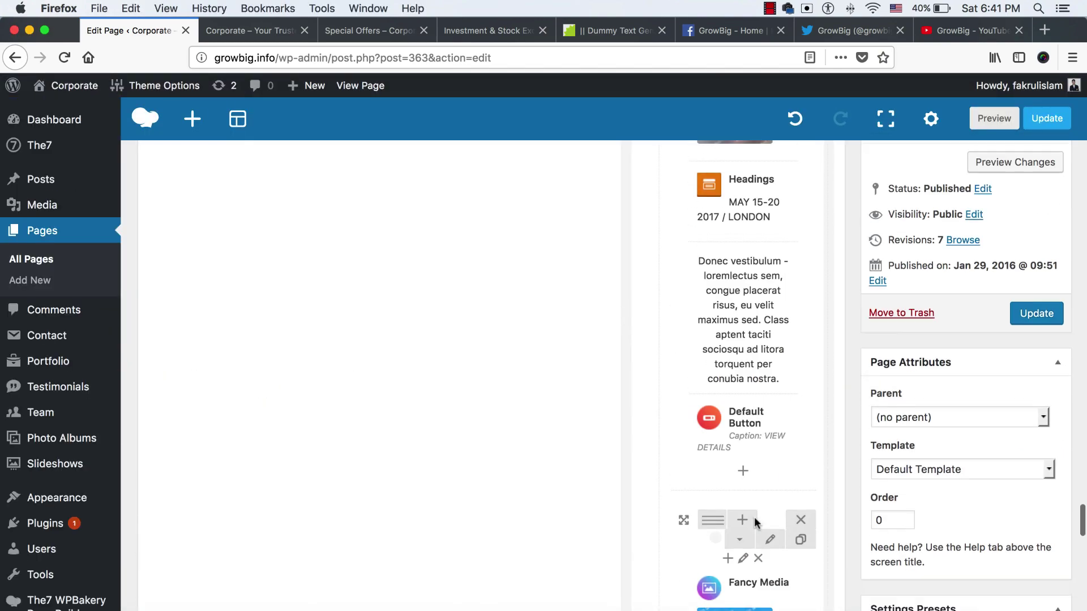
click(1040, 320)
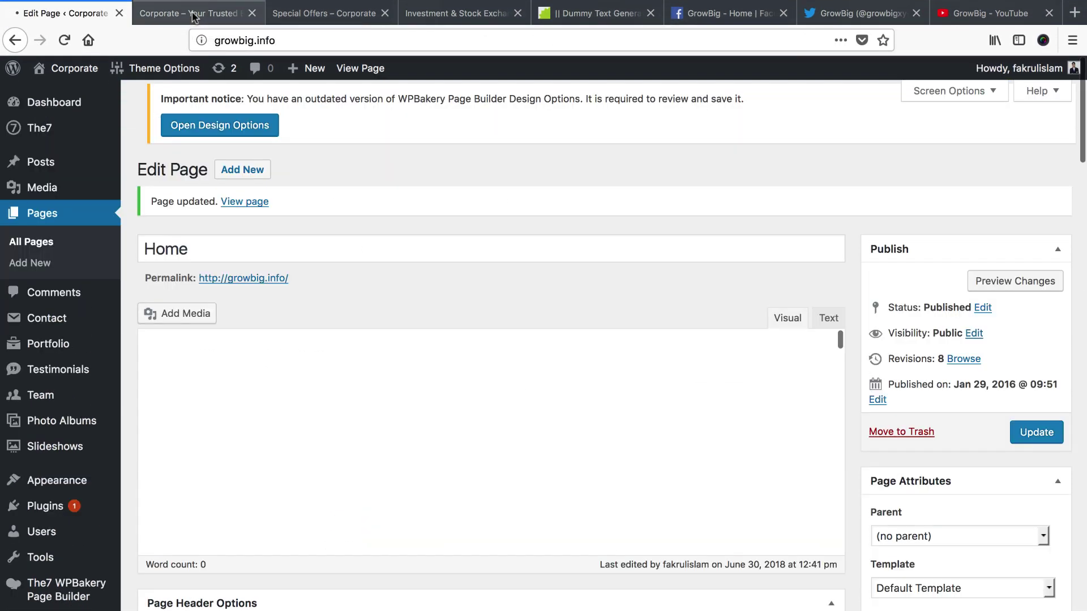
On the live homepage, follow an offer card to the Special Offers page and scroll through it
click(193, 16)
right_click(192, 16)
key(Escape)
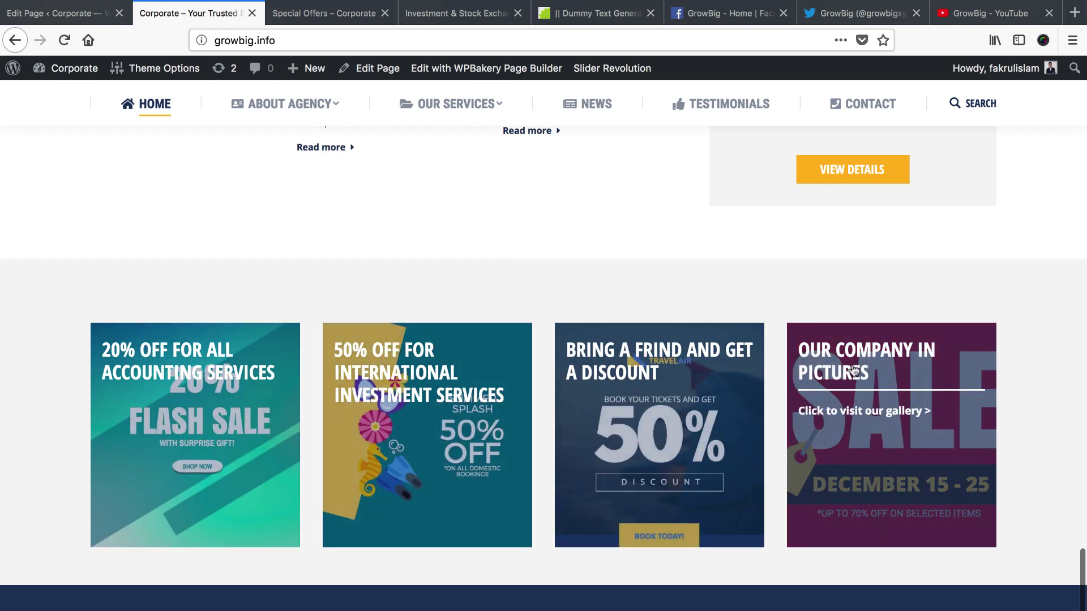
click(626, 418)
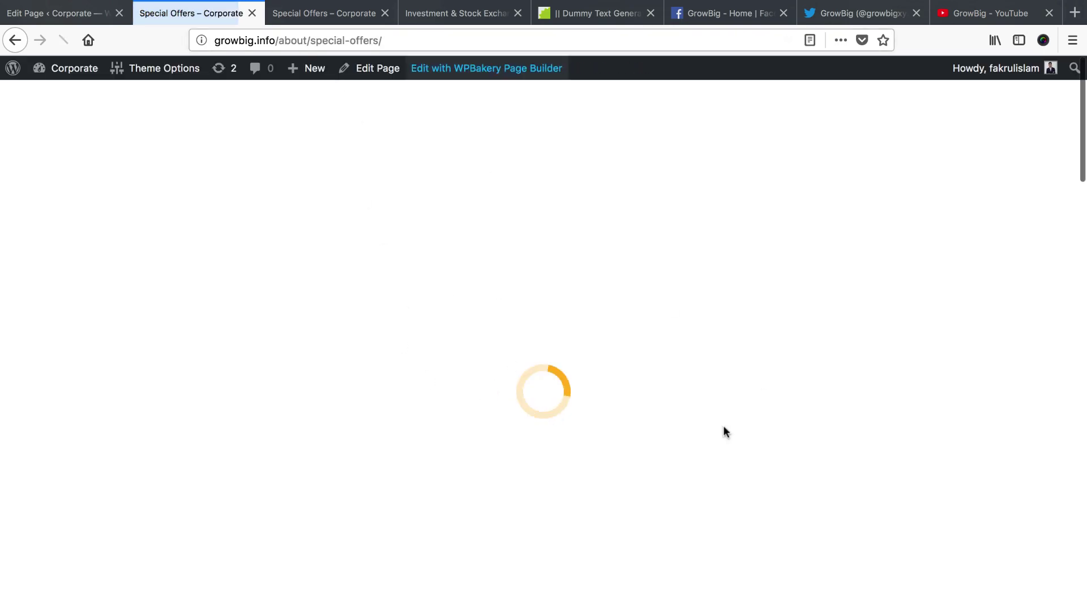
scroll(551, 451, down, 10)
scroll(544, 451, up, 10)
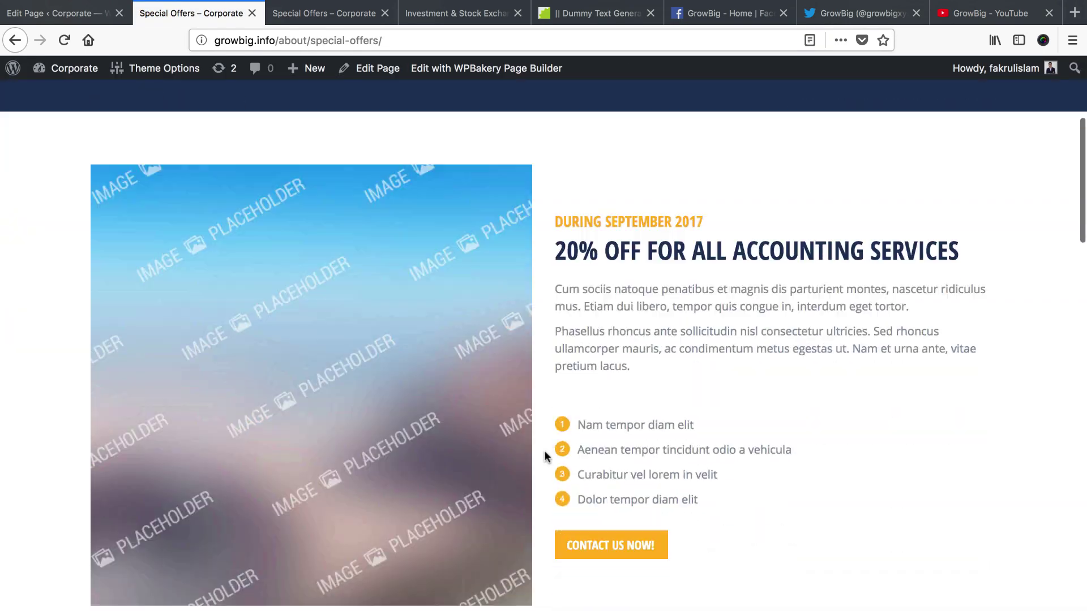
scroll(545, 451, down, 5)
scroll(544, 451, up, 10)
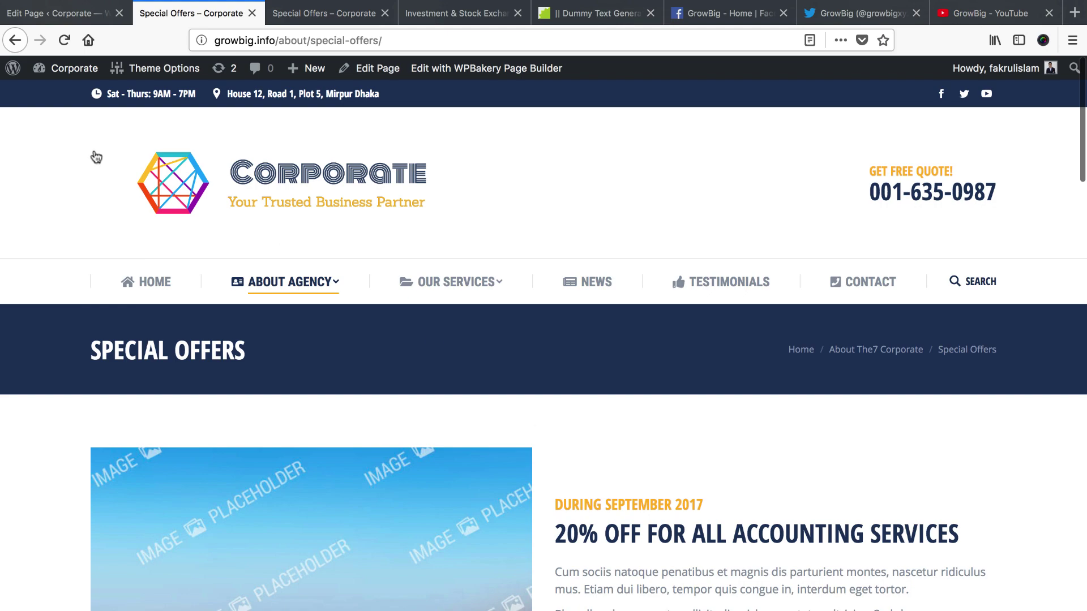
Go back to the homepage, check the four banners' sale images, and return to the Home page editor
click(15, 40)
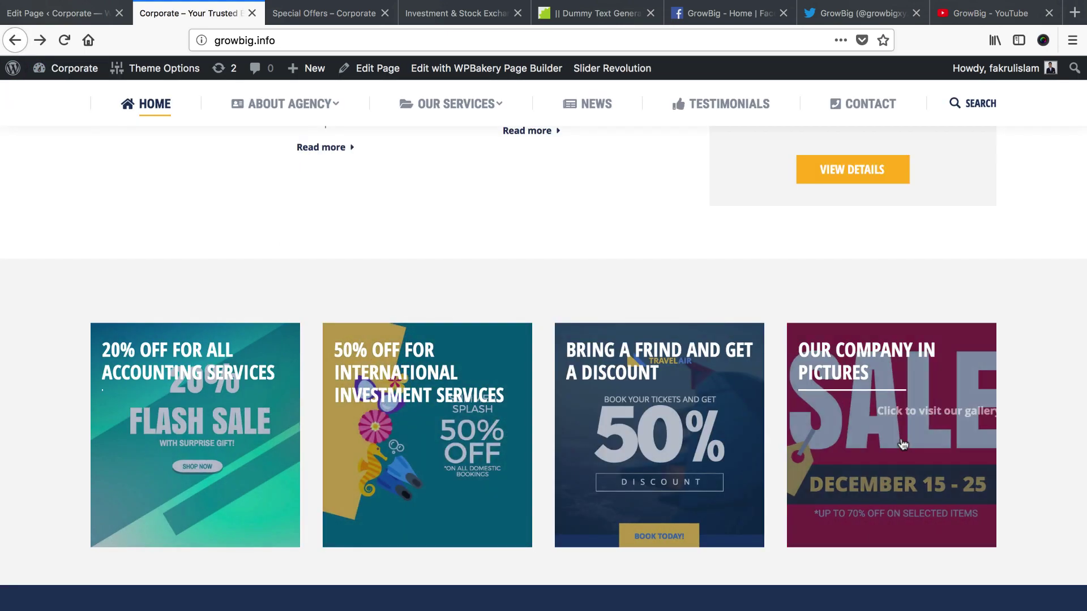
scroll(546, 436, up, 9)
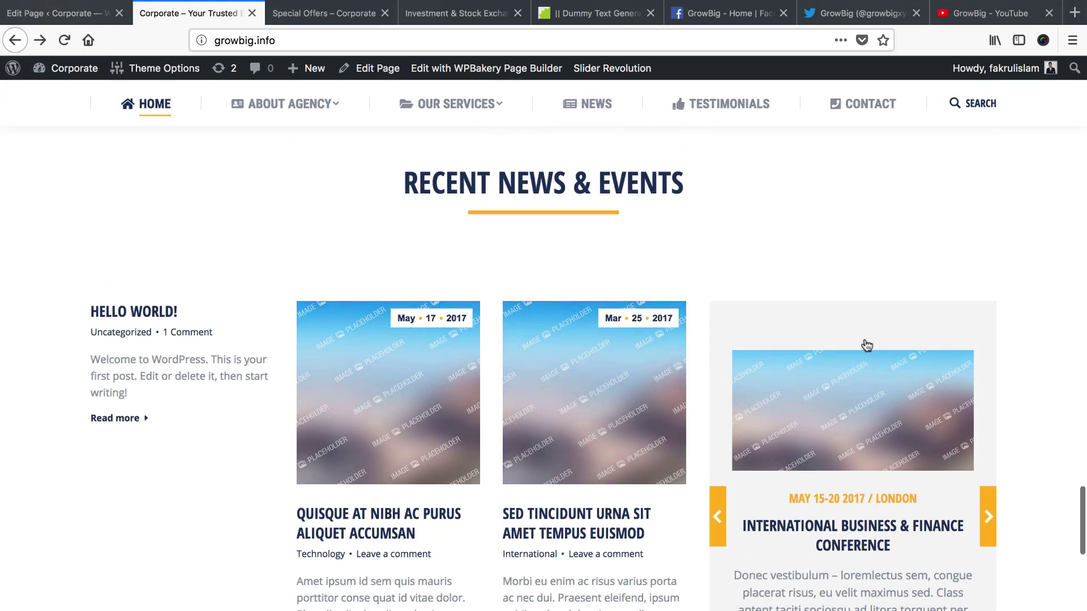
scroll(481, 419, down, 2)
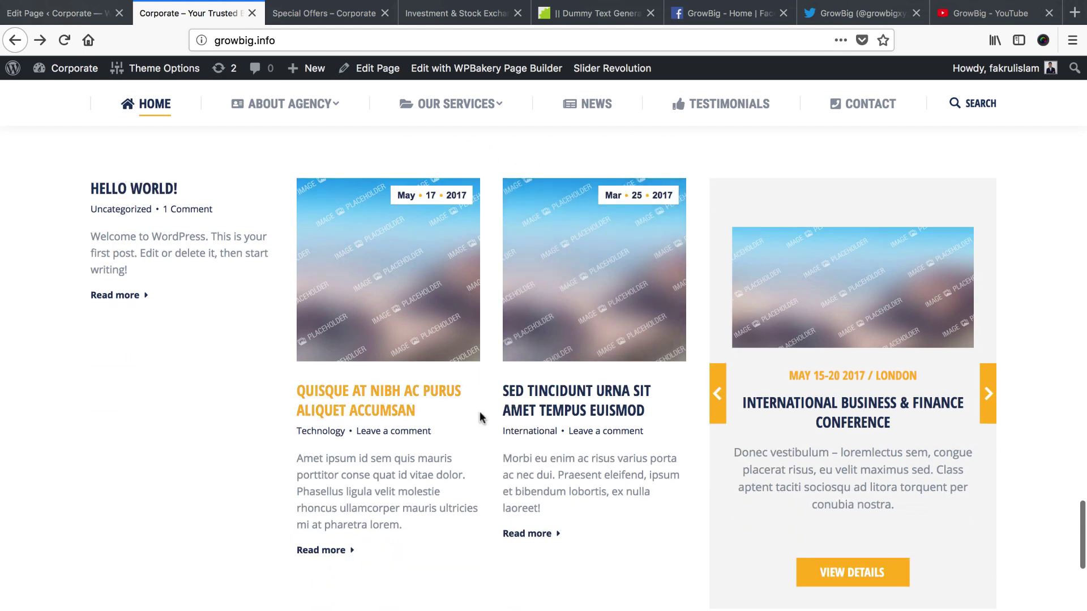
scroll(480, 418, up, 1)
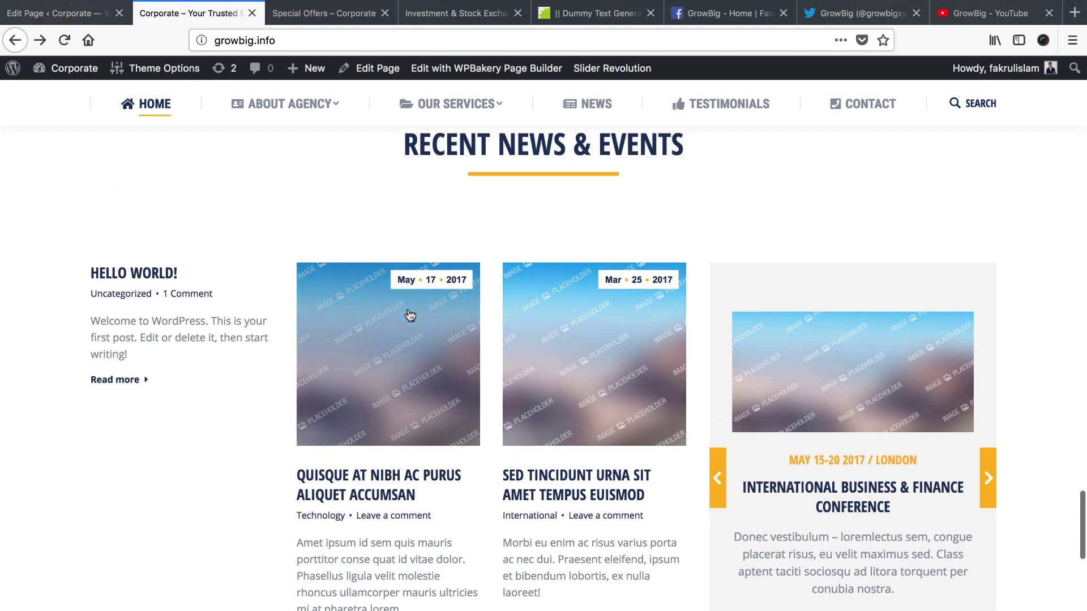
click(65, 12)
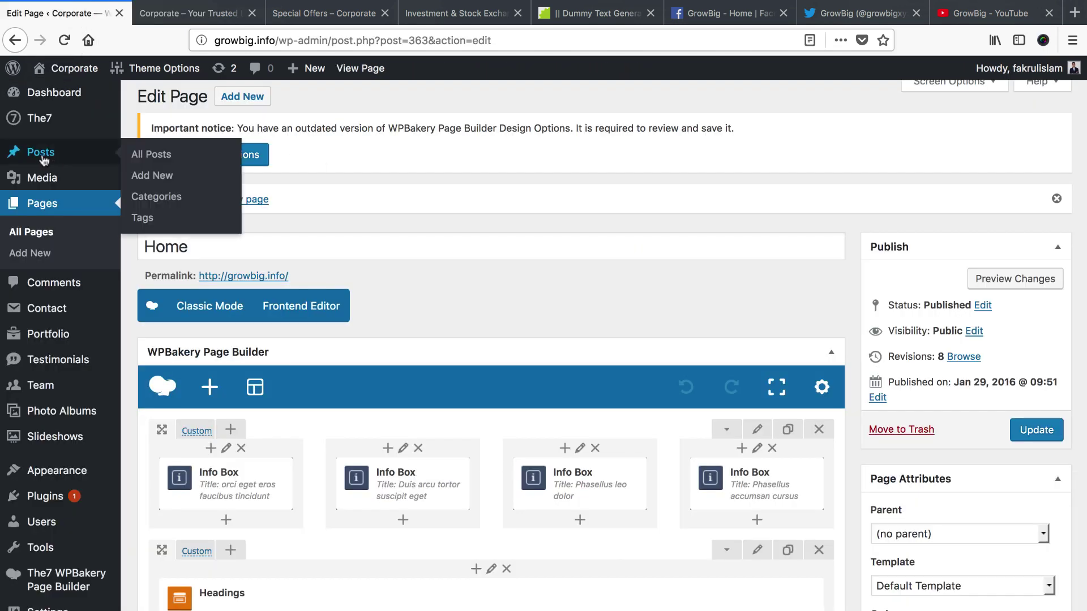
Open All Posts in a new tab and move the 'Hello world!' post to the Trash
right_click(158, 157)
click(173, 156)
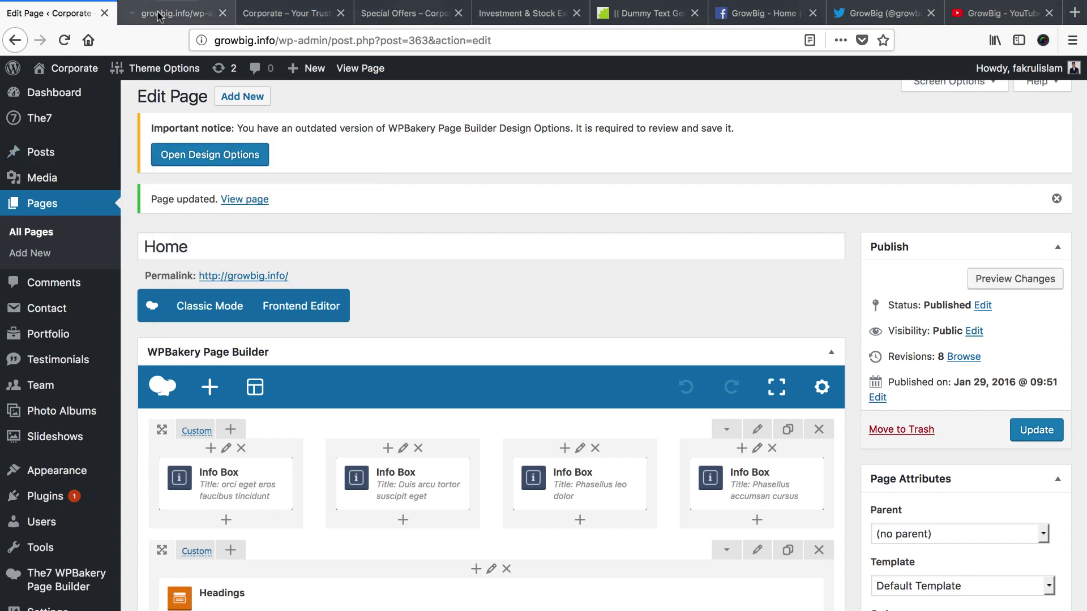
click(175, 12)
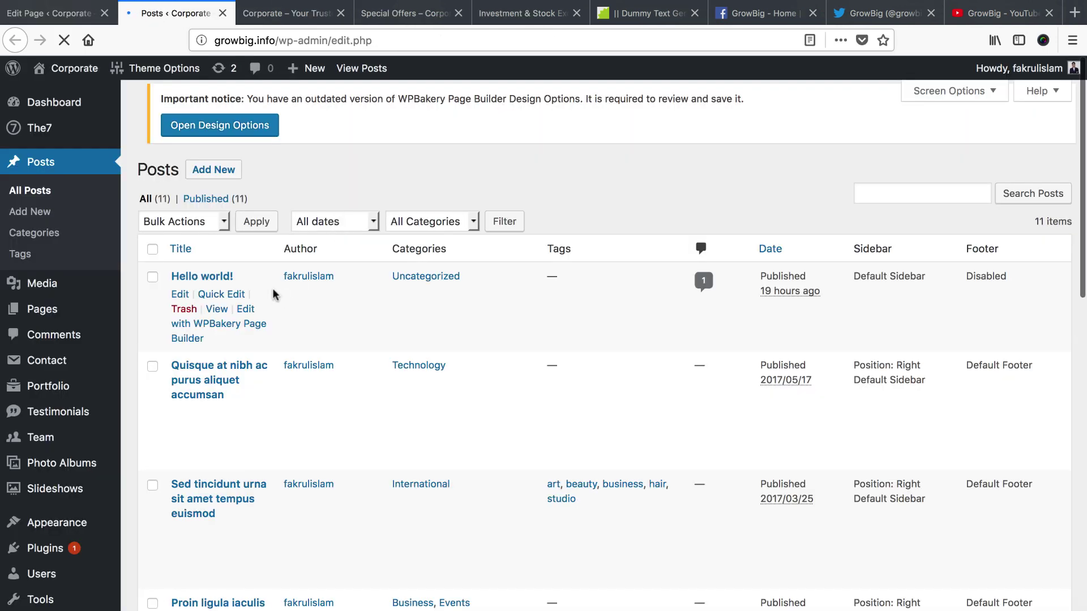
scroll(362, 354, down, 15)
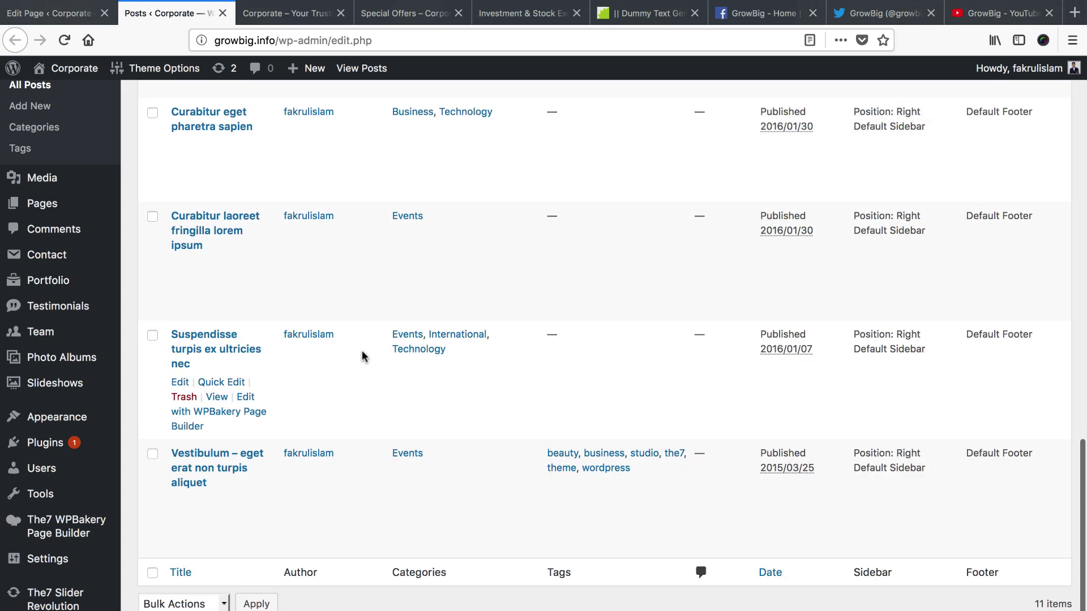
scroll(363, 355, up, 12)
scroll(363, 355, up, 3)
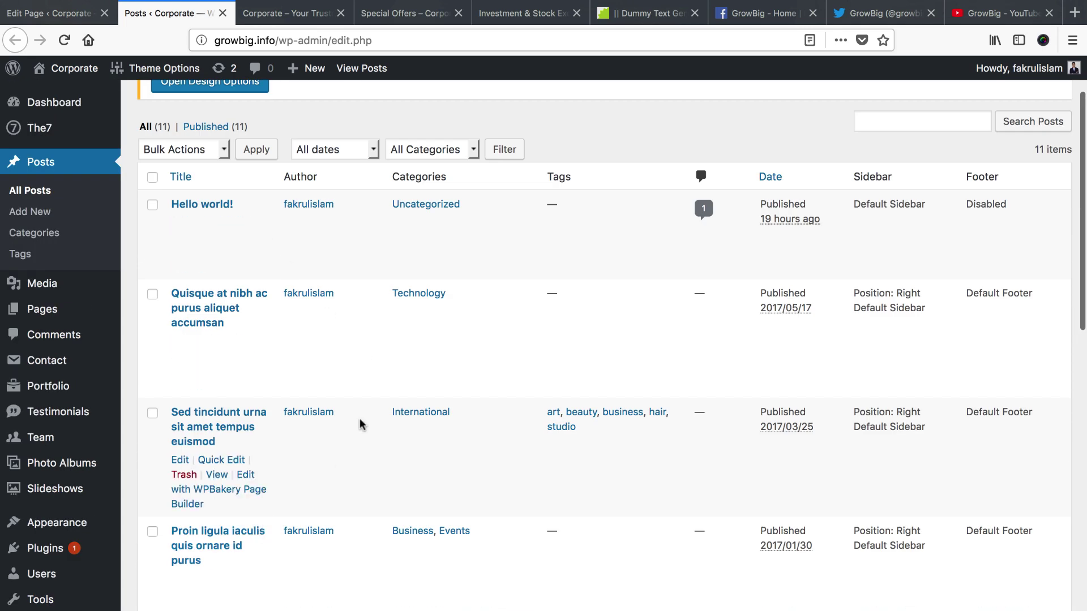
scroll(360, 424, up, 1)
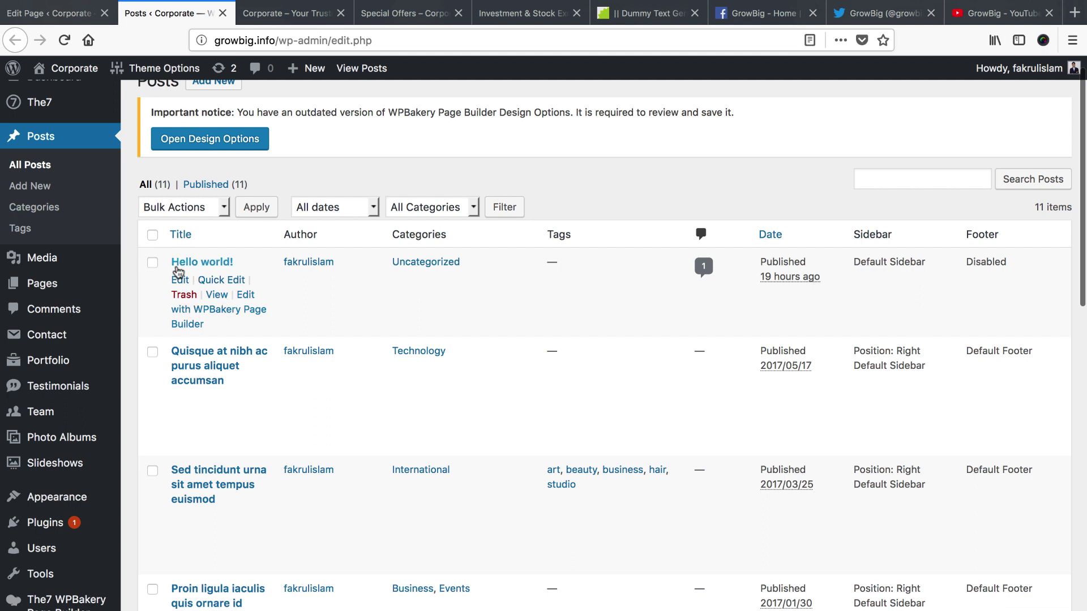
click(185, 295)
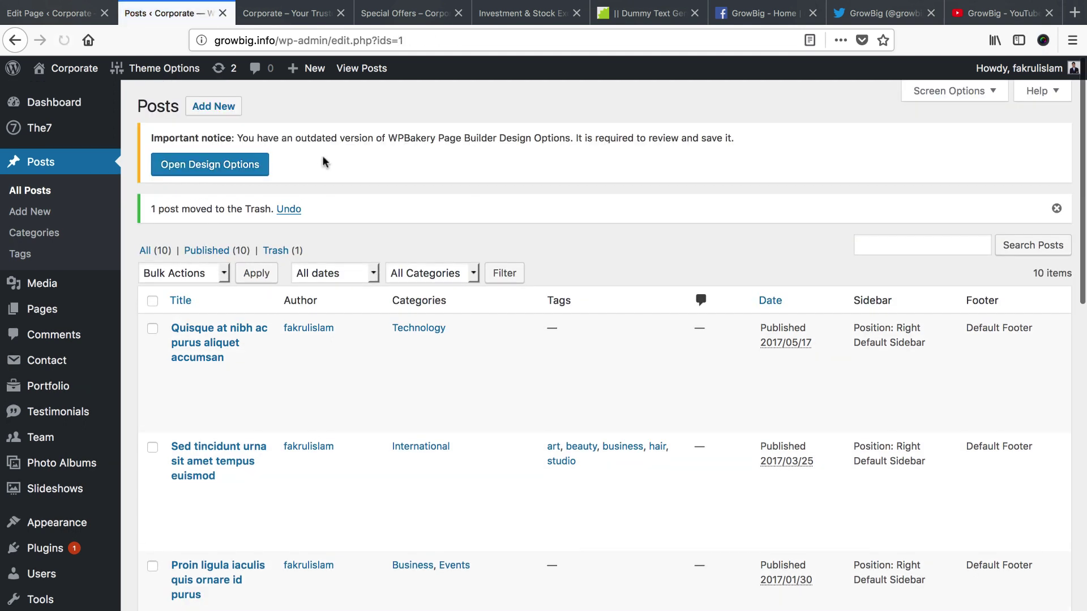
Start a new post titled 'Duis arcu tortor, suscipit eget', copied from the Dummy Text Generator page
click(219, 104)
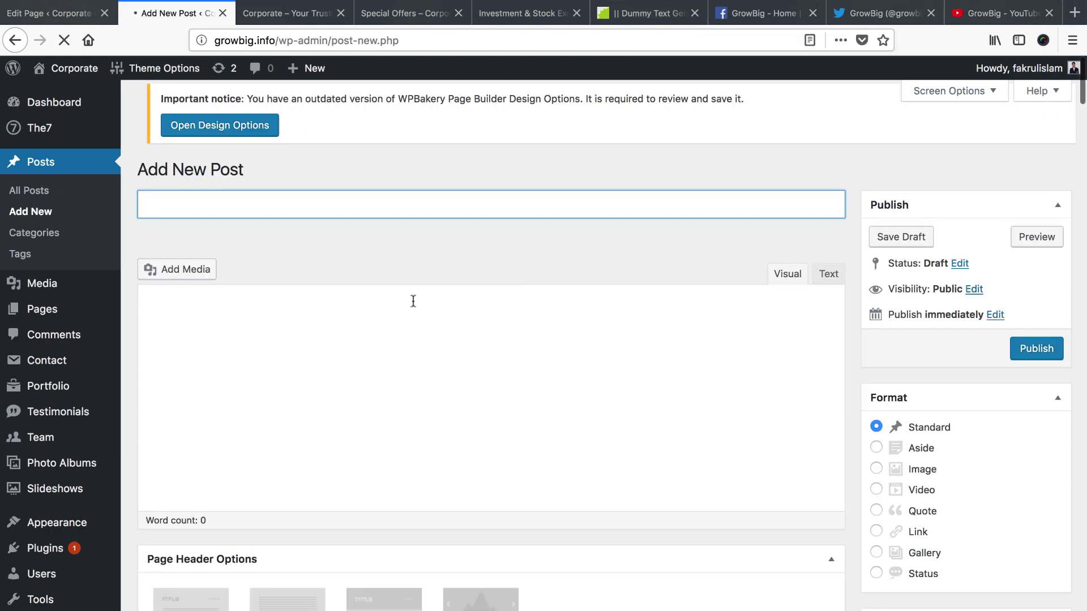
click(627, 15)
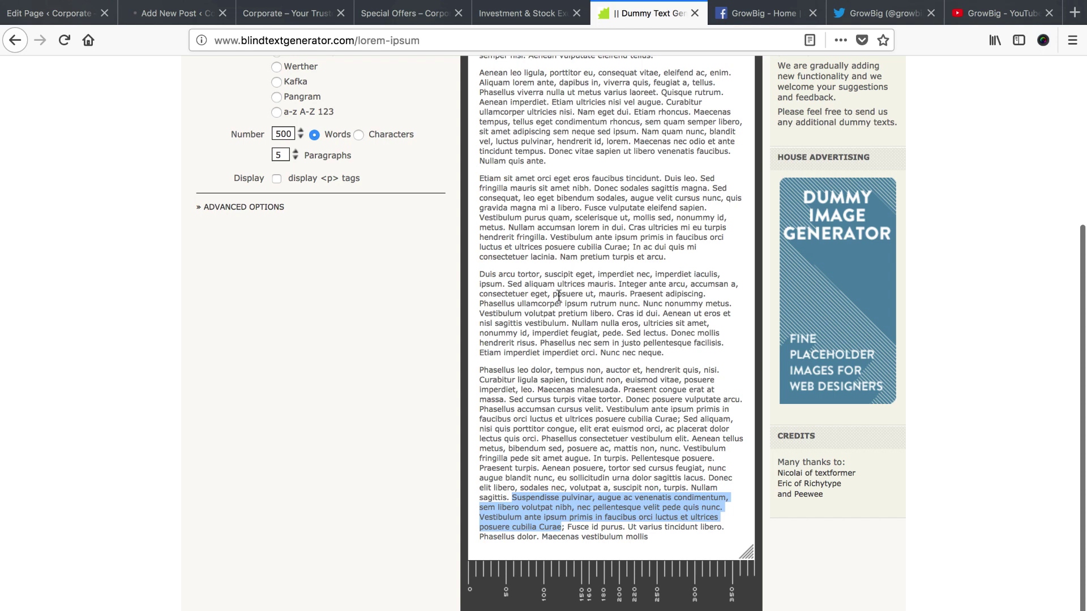
drag(479, 275, 580, 275)
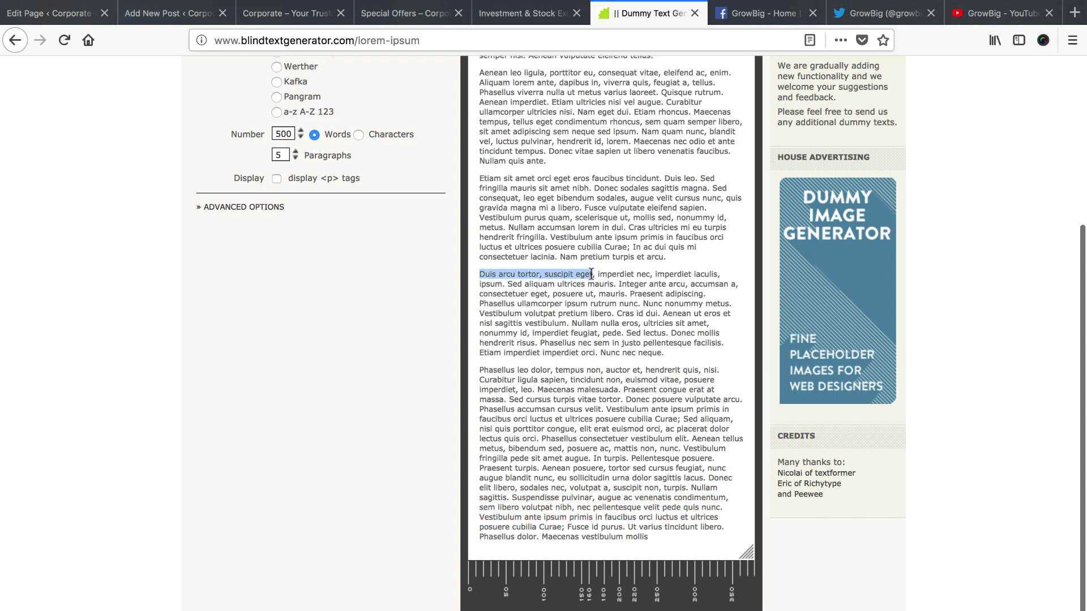
click(168, 13)
click(330, 204)
text(Duis arcu tortor, suscipit eget)
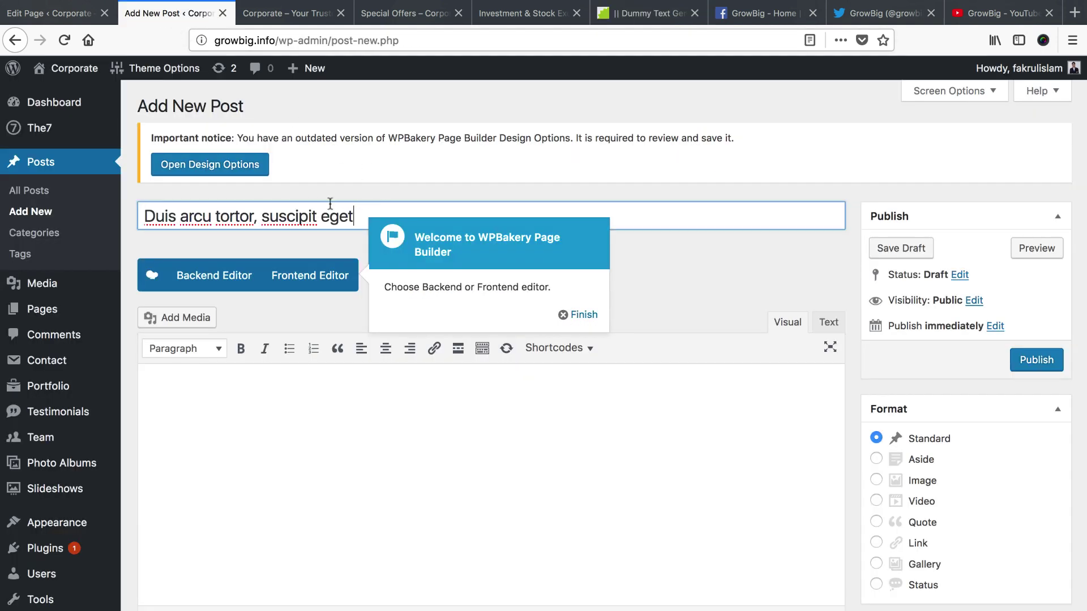
click(567, 315)
click(650, 13)
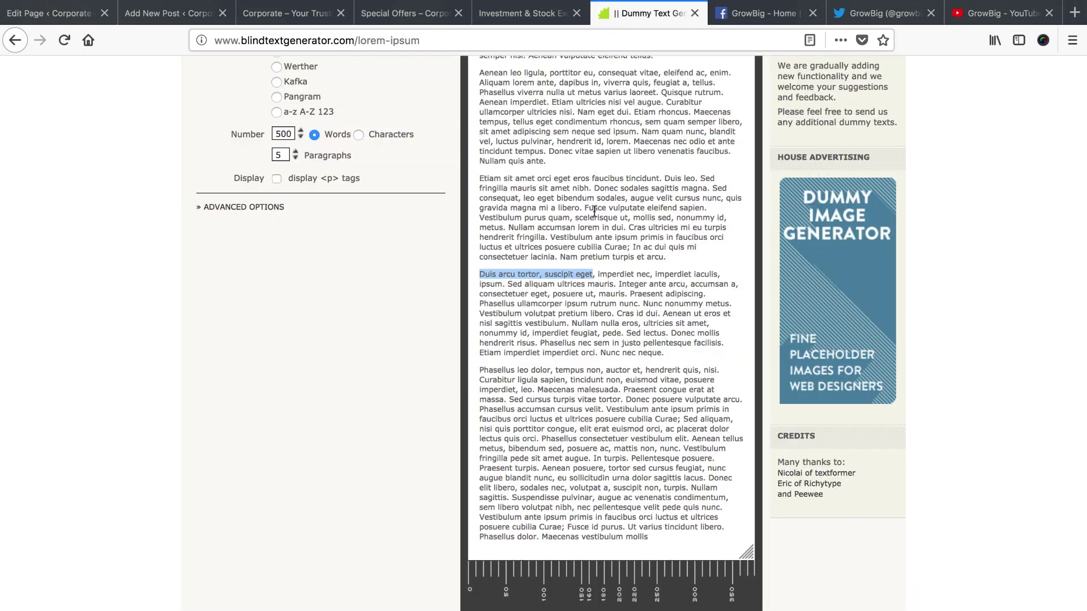
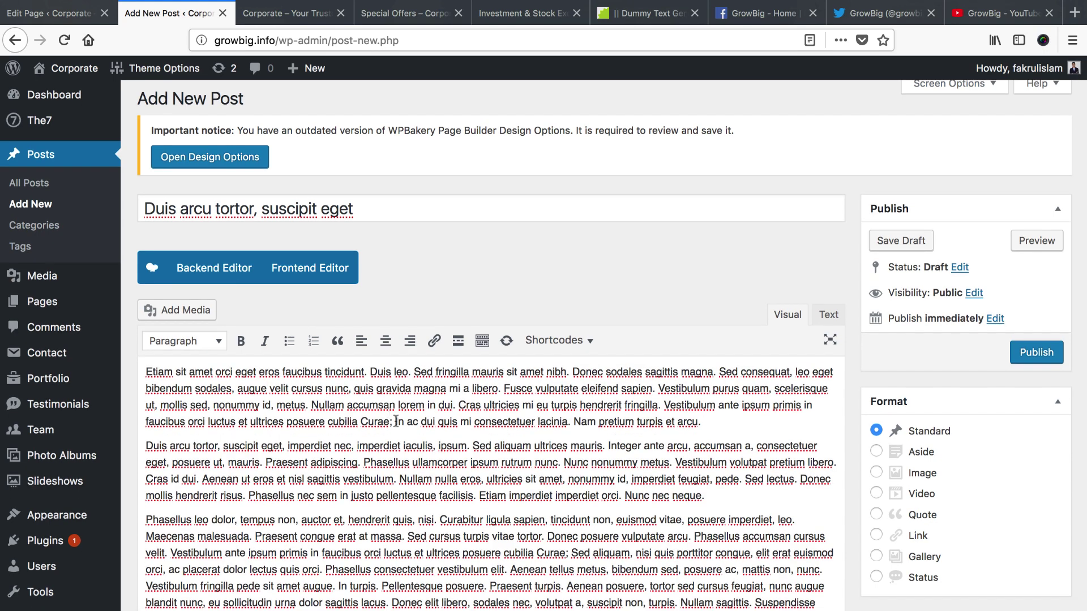
Cut the post's Lorem ipsum body text and switch the post to the WPBakery Backend Editor
key(ctrl+a)
key(BackSpace)
click(214, 268)
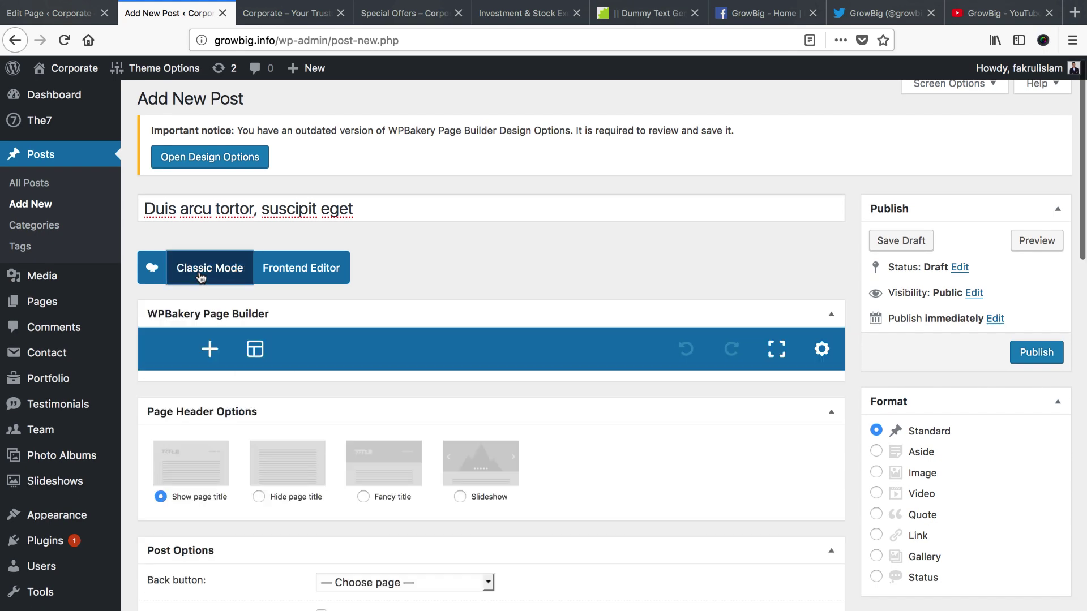
click(509, 381)
scroll(451, 459, down, 4)
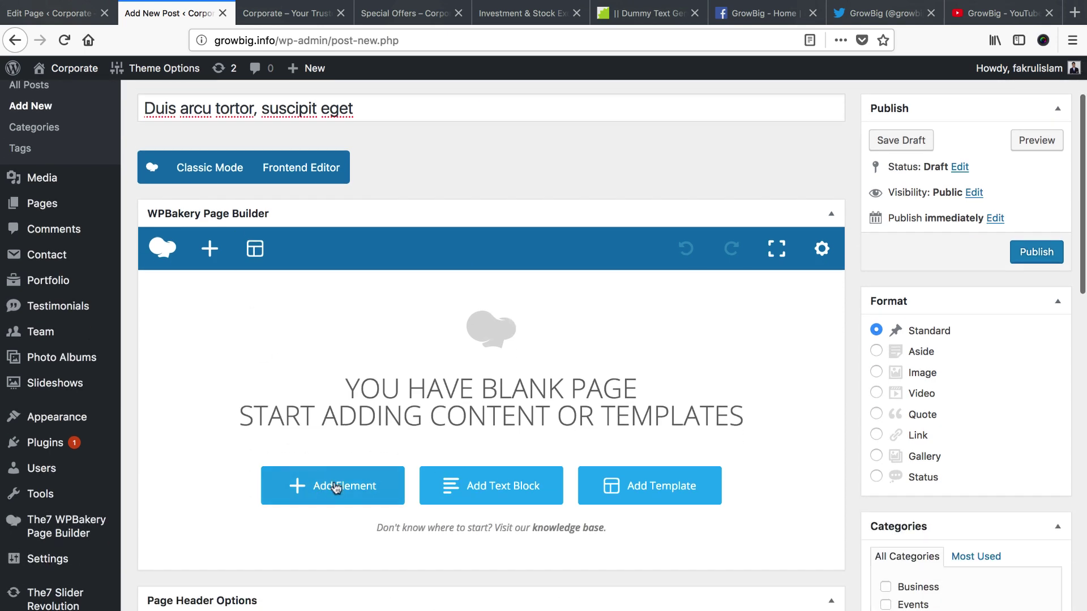
Add a Text Block element, paste the Lorem ipsum text over its placeholder, and save
click(334, 486)
click(462, 225)
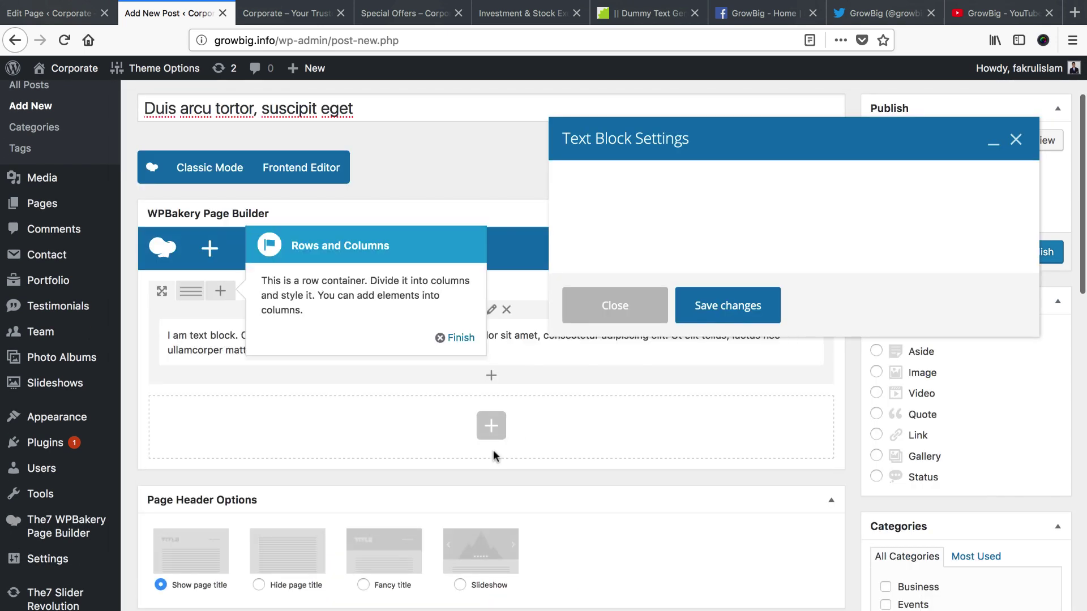
click(689, 366)
key(ctrl+a)
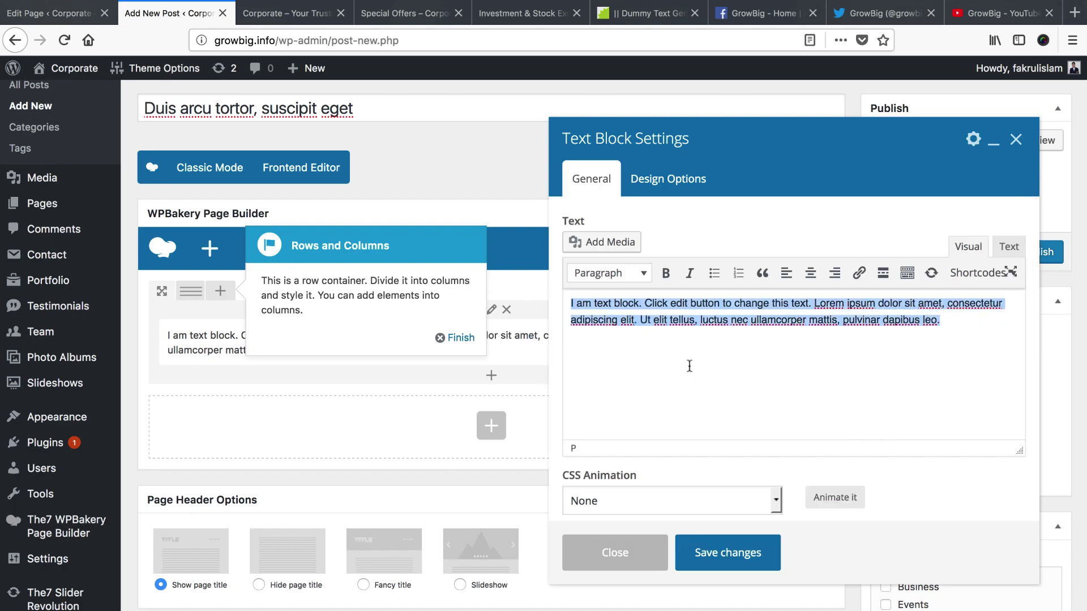
key(ctrl+v)
click(711, 551)
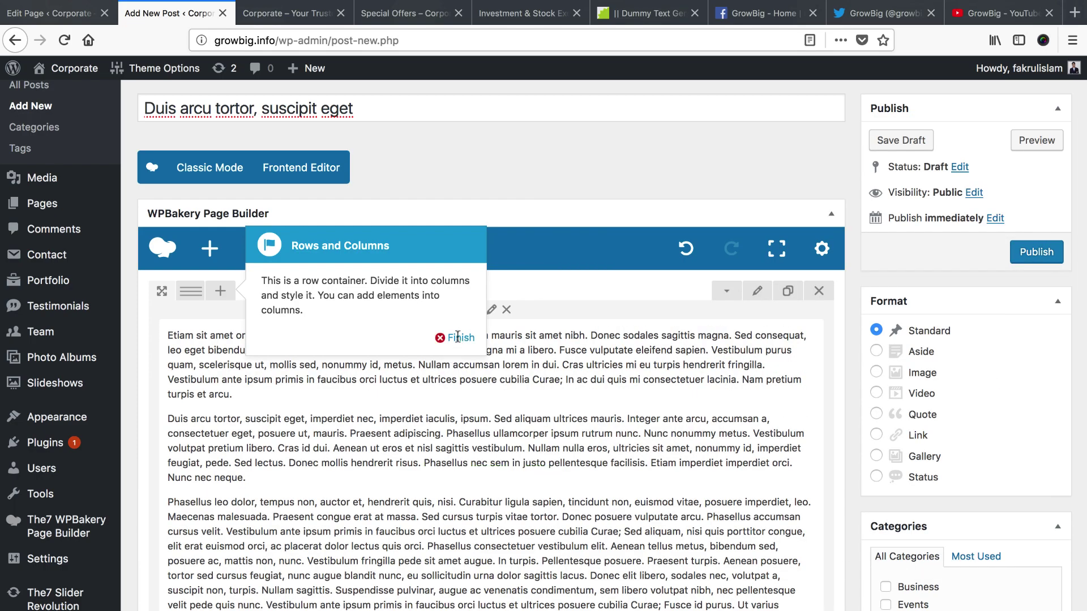
scroll(471, 442, down, 3)
scroll(583, 373, up, 5)
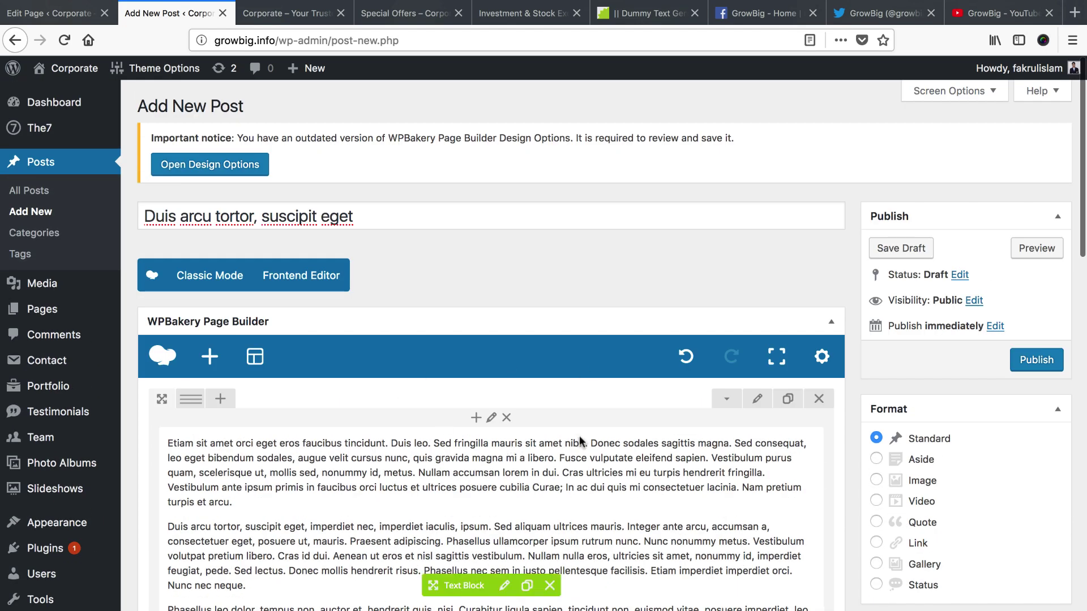
scroll(570, 439, down, 4)
scroll(566, 438, down, 6)
scroll(553, 436, up, 10)
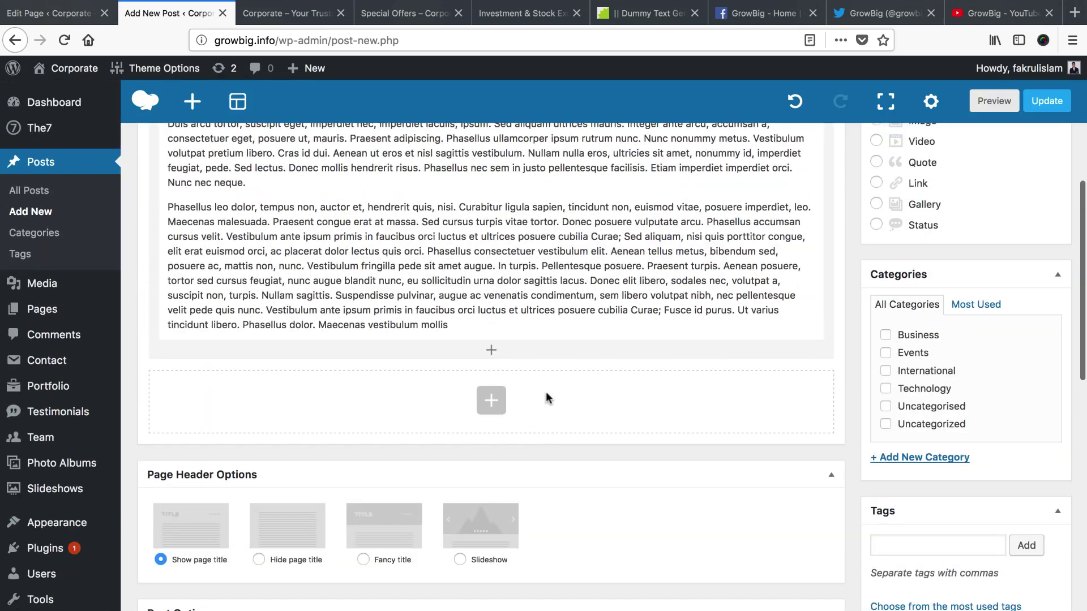
scroll(479, 343, down, 3)
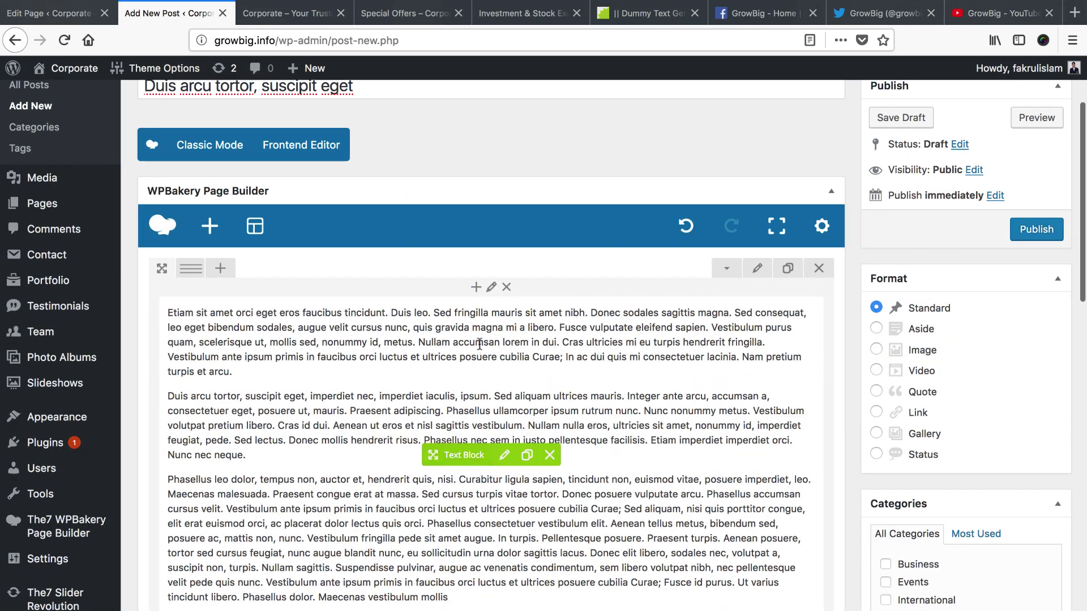
scroll(503, 414, up, 2)
scroll(509, 413, down, 12)
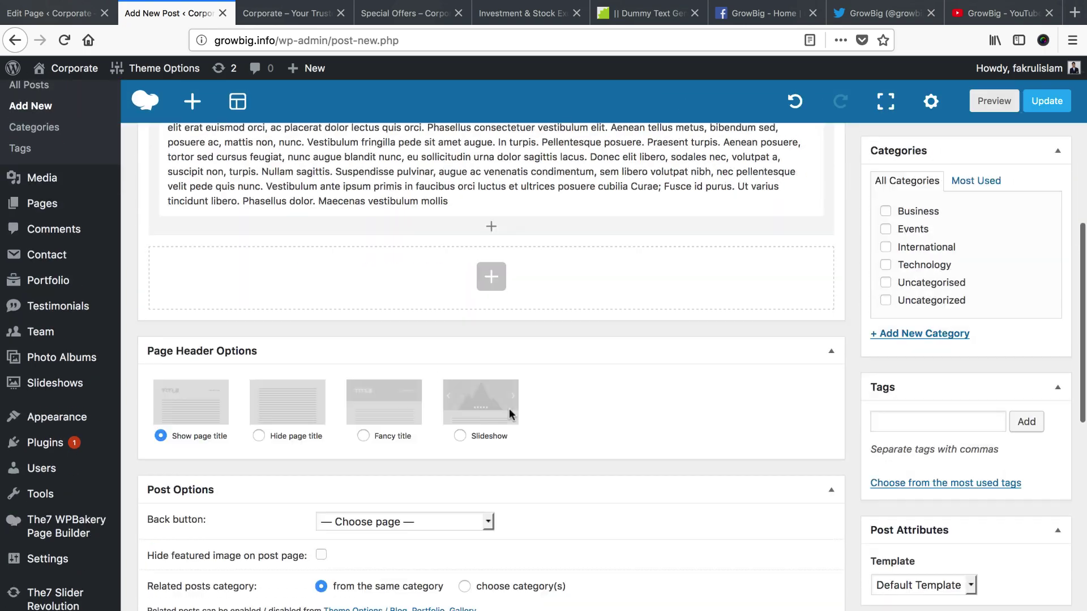
scroll(509, 414, up, 15)
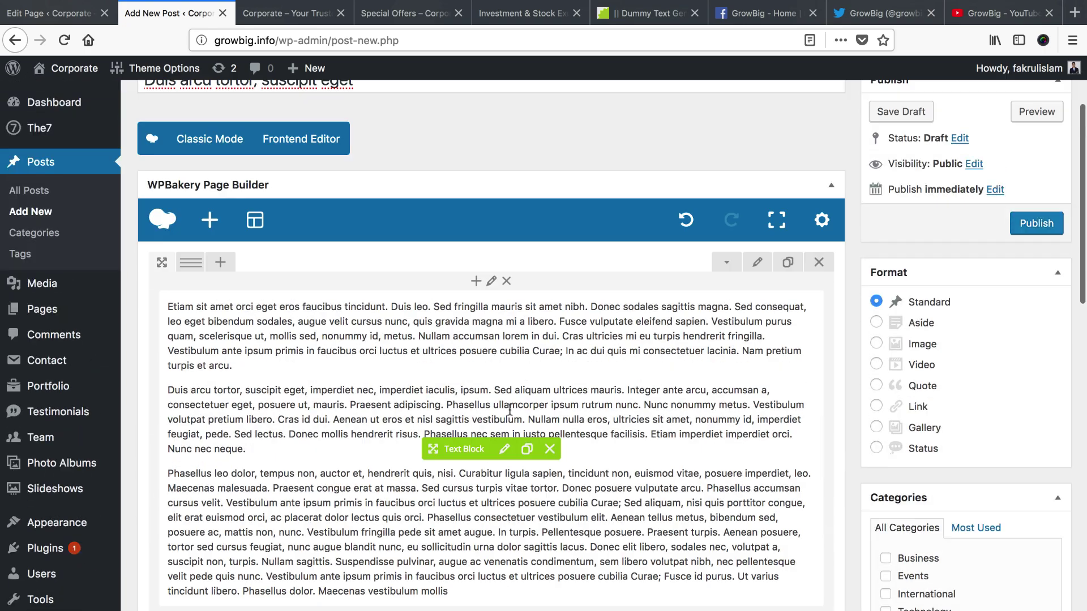
scroll(814, 500, down, 5)
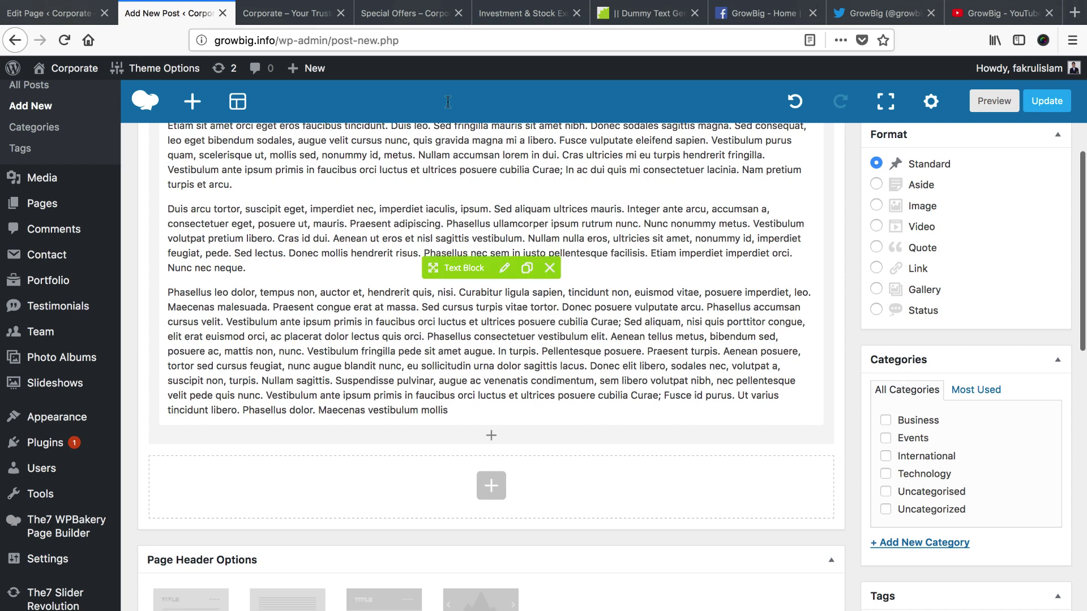
click(306, 16)
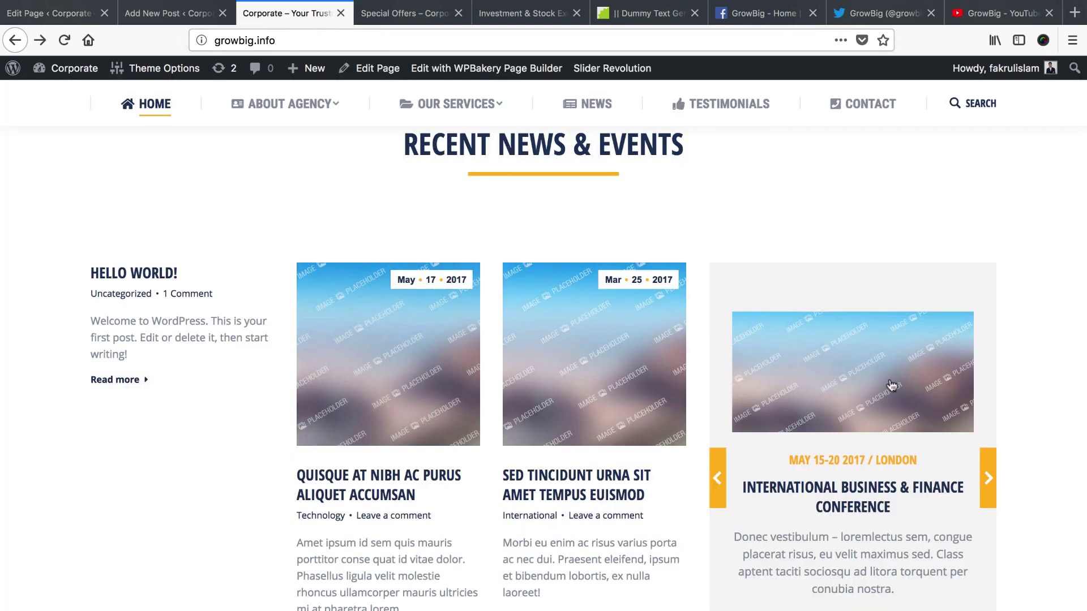
scroll(491, 441, down, 1)
scroll(490, 441, down, 1)
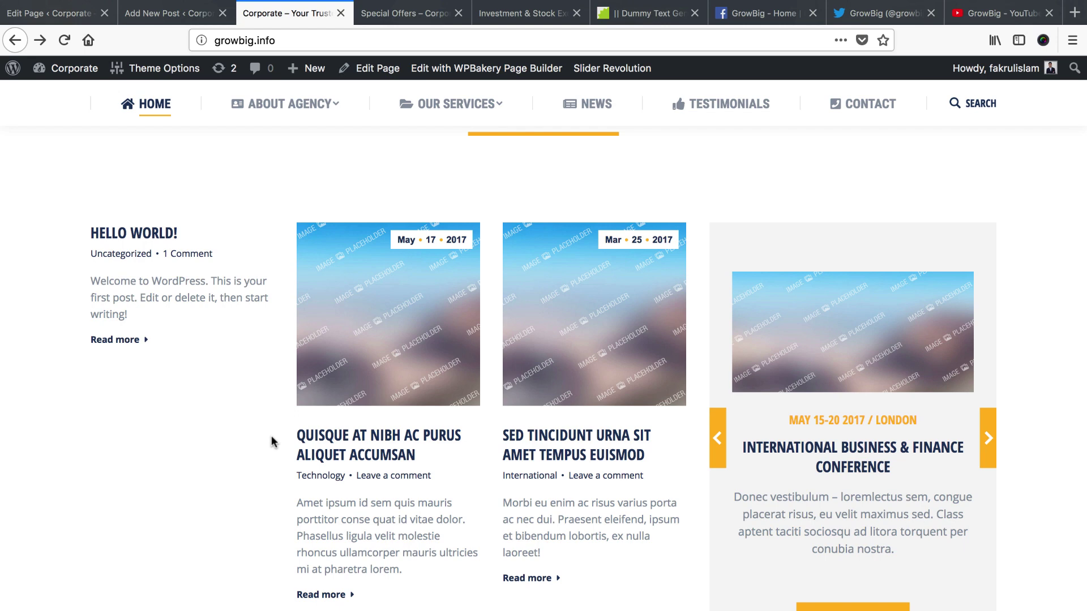
click(180, 17)
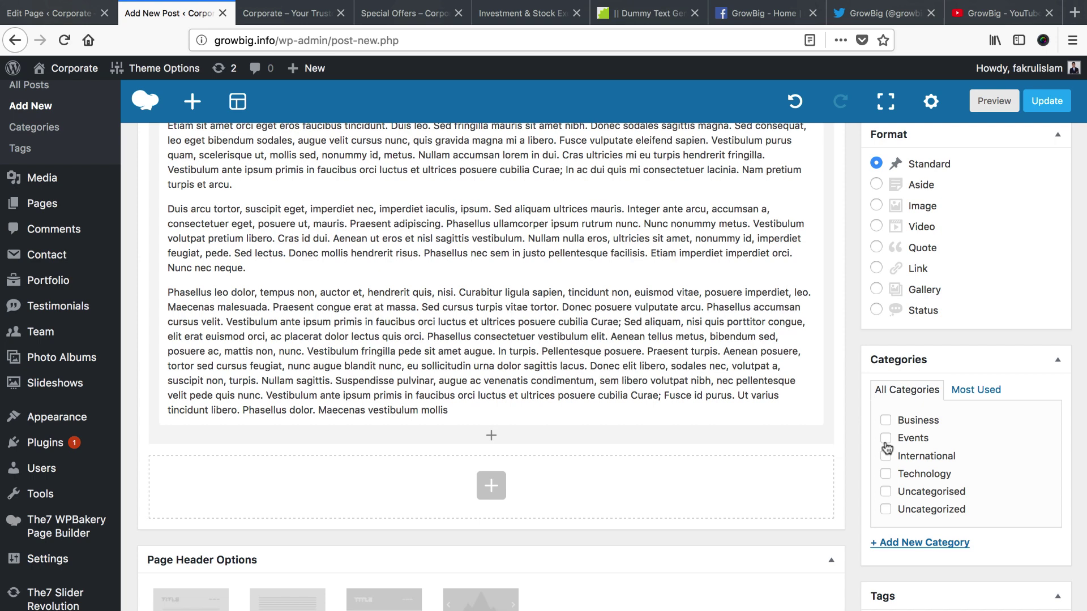
key(ctrl+Tab)
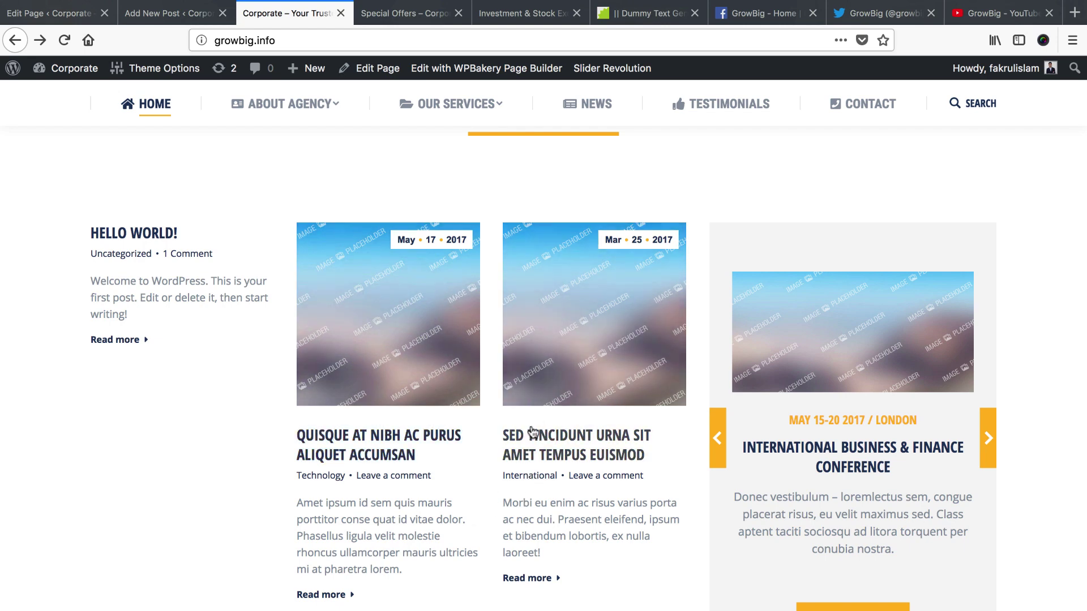
click(168, 13)
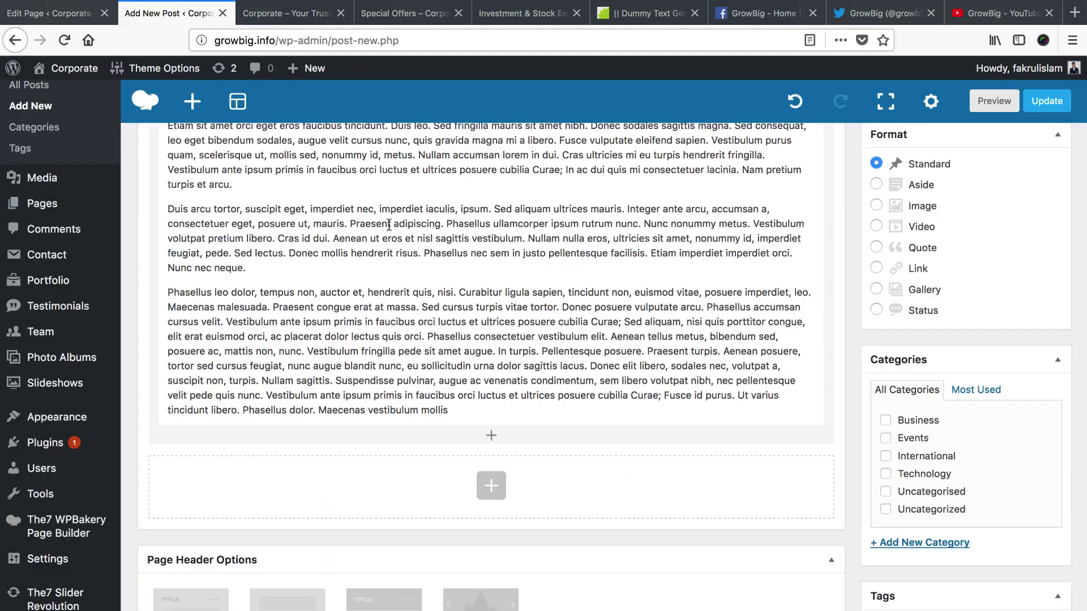
scroll(855, 501, down, 2)
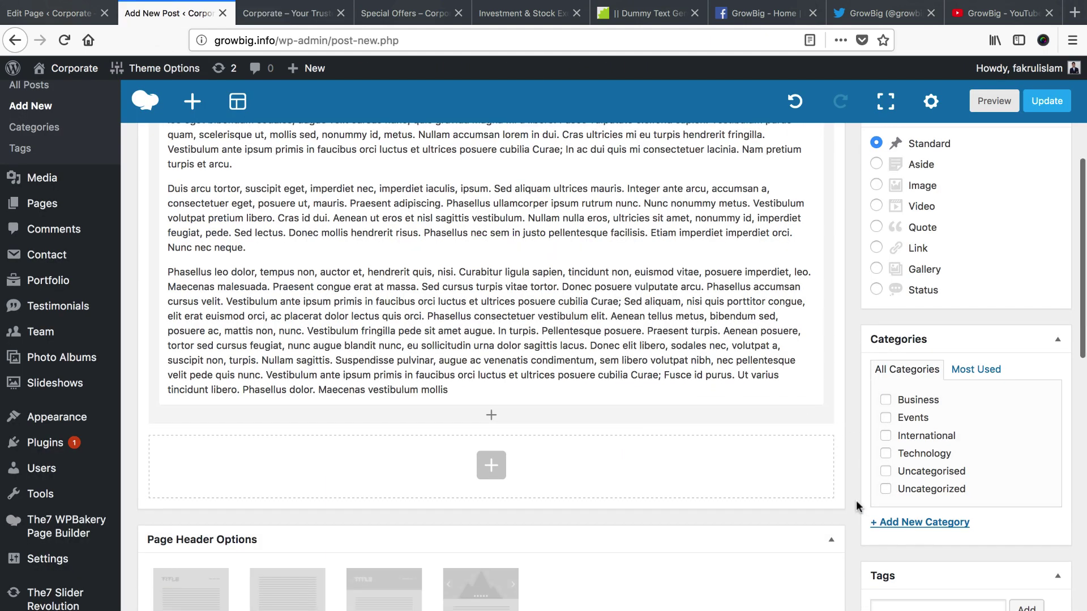
Add a new 'Partnarship' category and tick it for this post
click(909, 512)
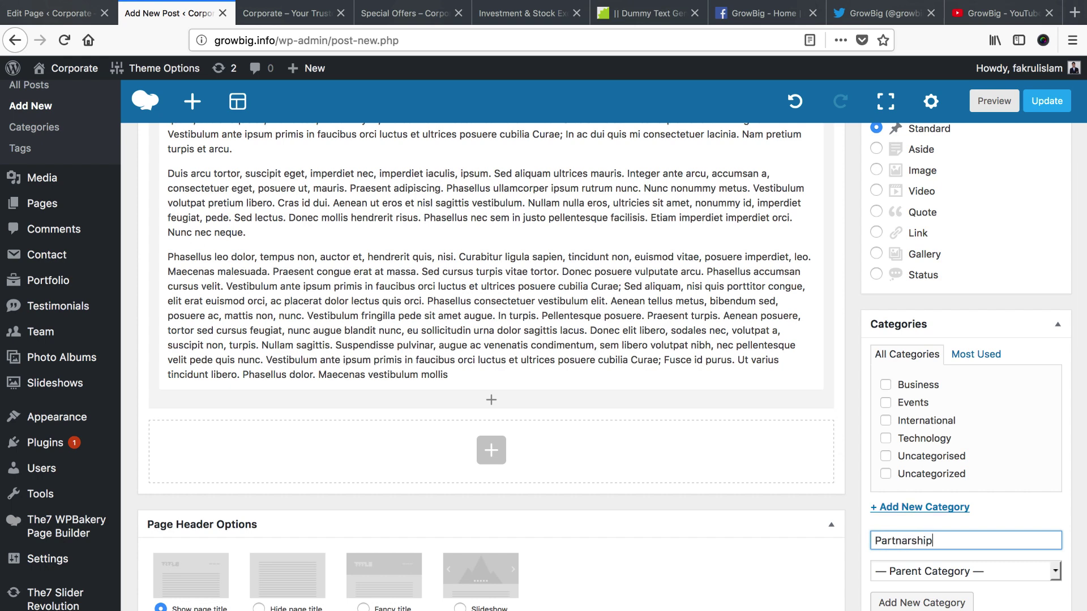
key(Return)
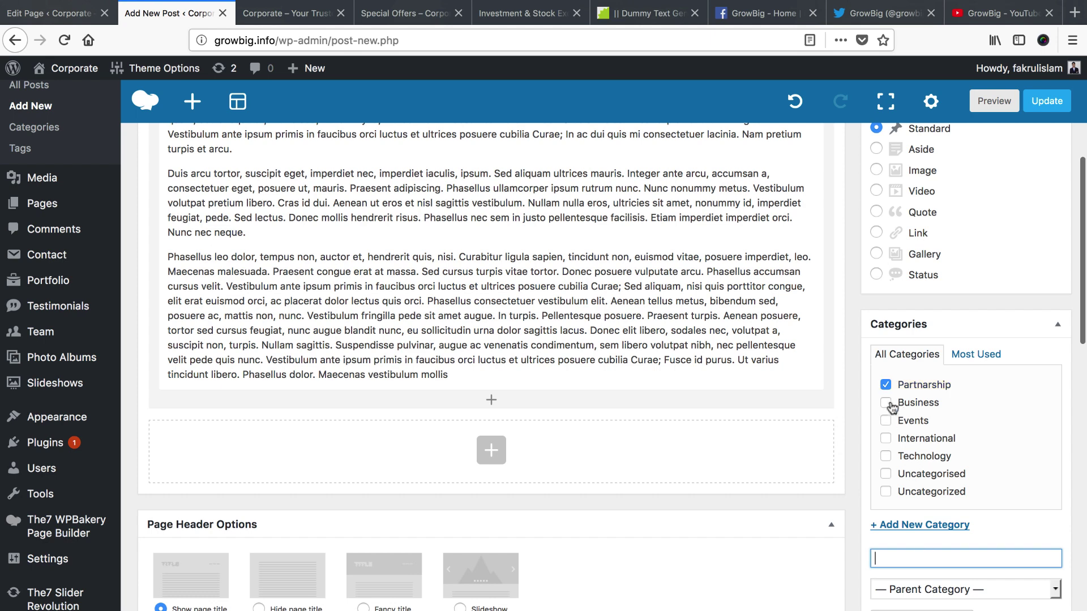
scroll(846, 430, down, 10)
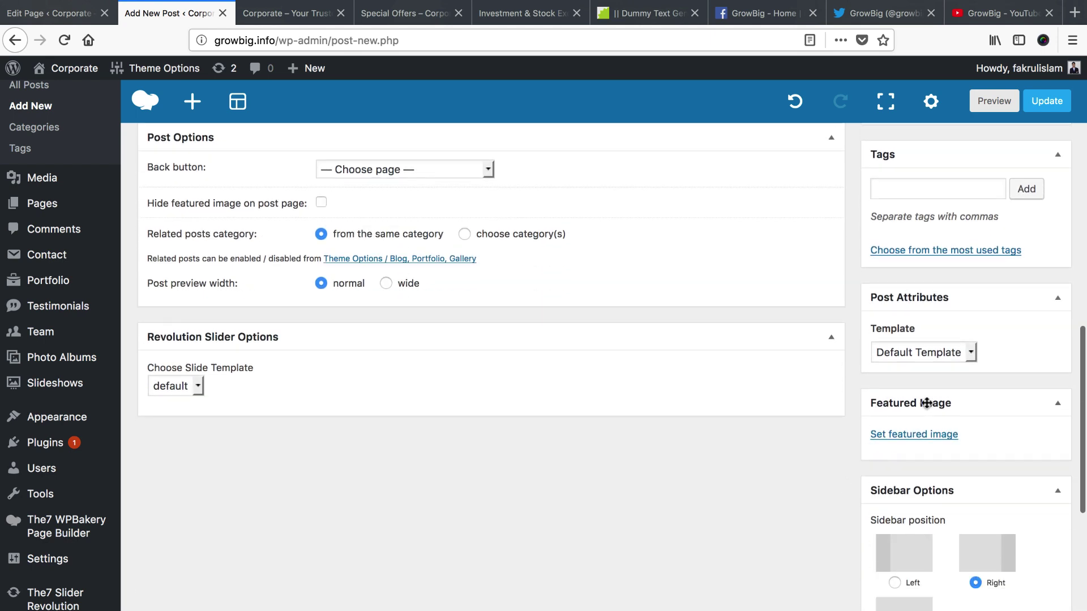
Upload images/blog/blog1.jpg and set it as the post's featured image
click(915, 436)
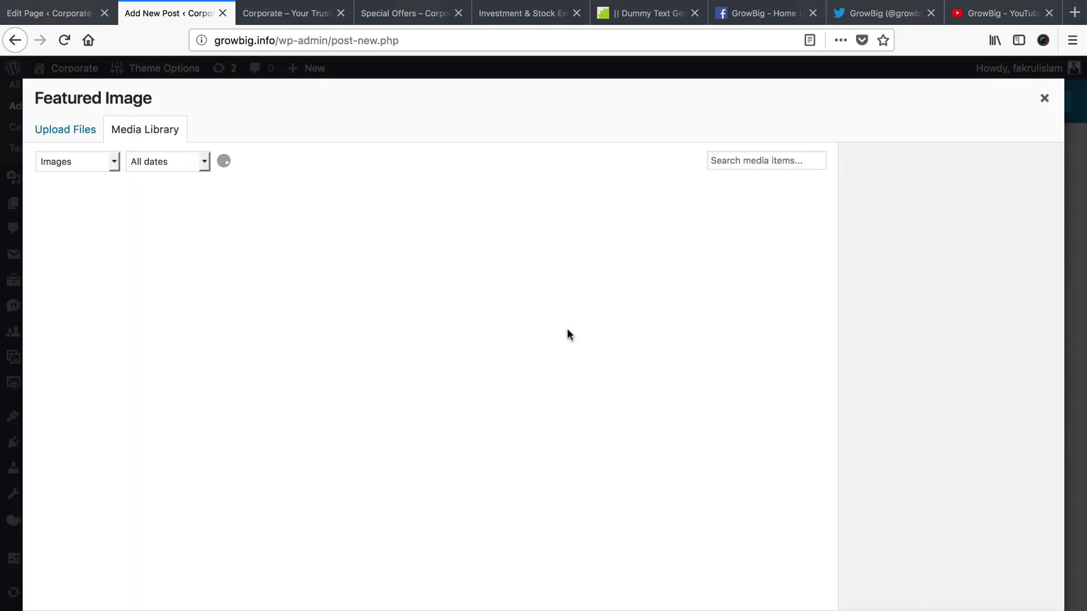
click(66, 139)
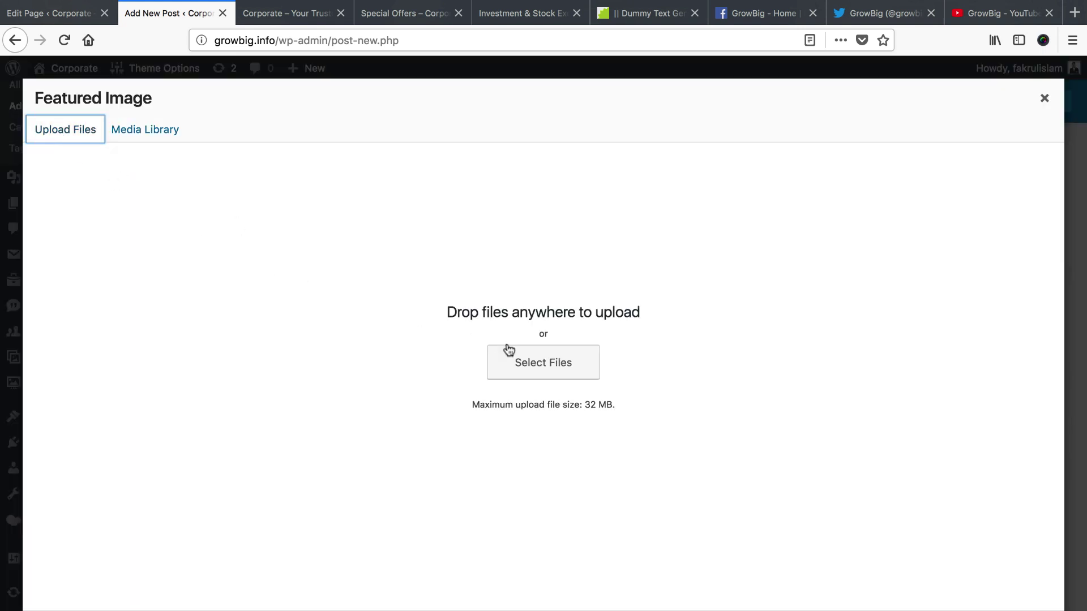
click(538, 363)
click(524, 90)
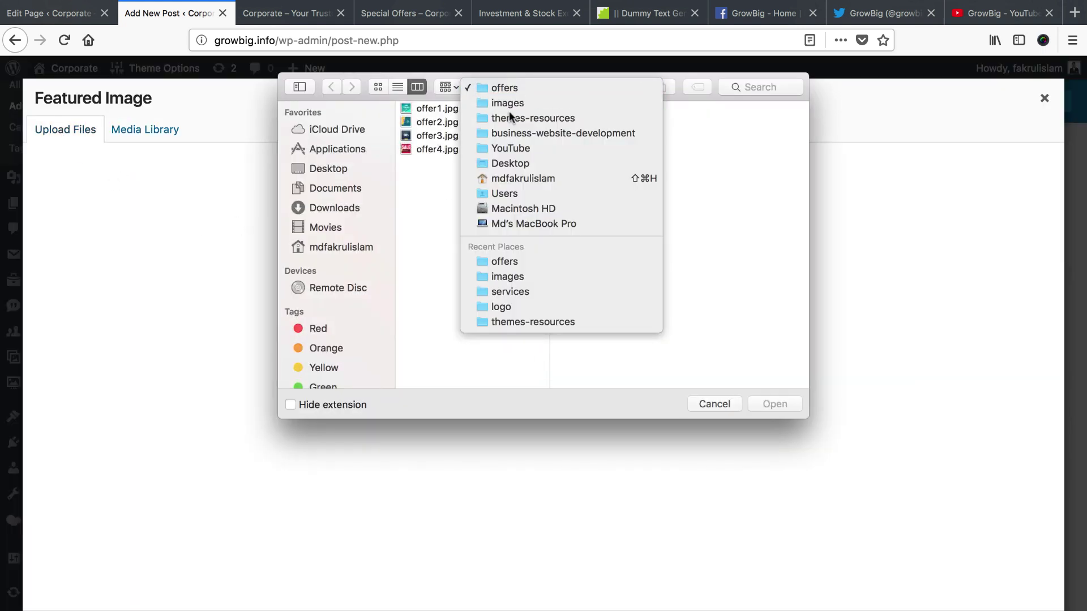
click(508, 105)
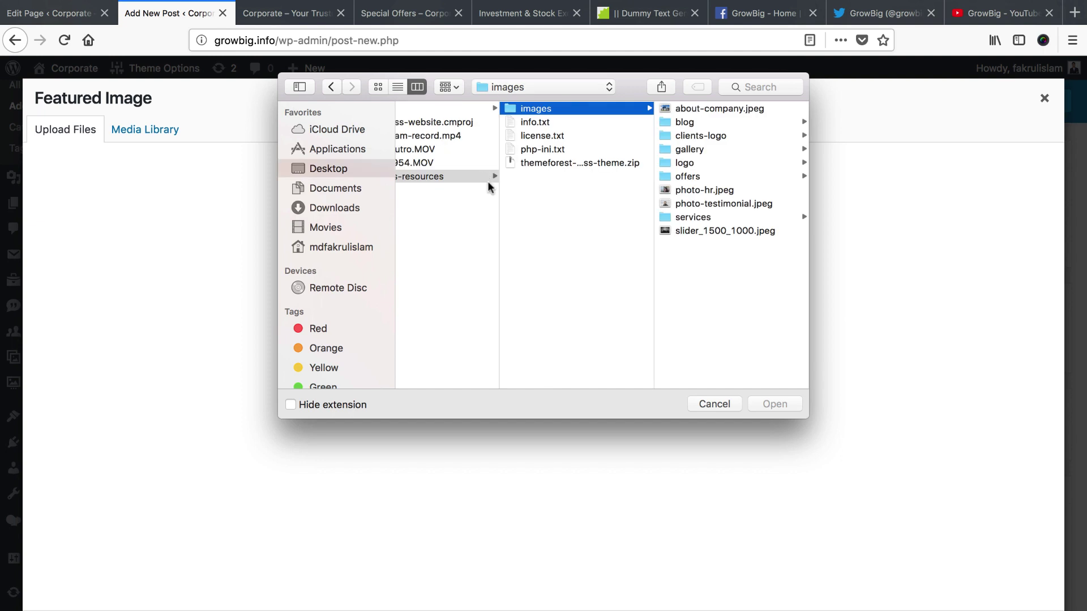
click(698, 123)
click(684, 106)
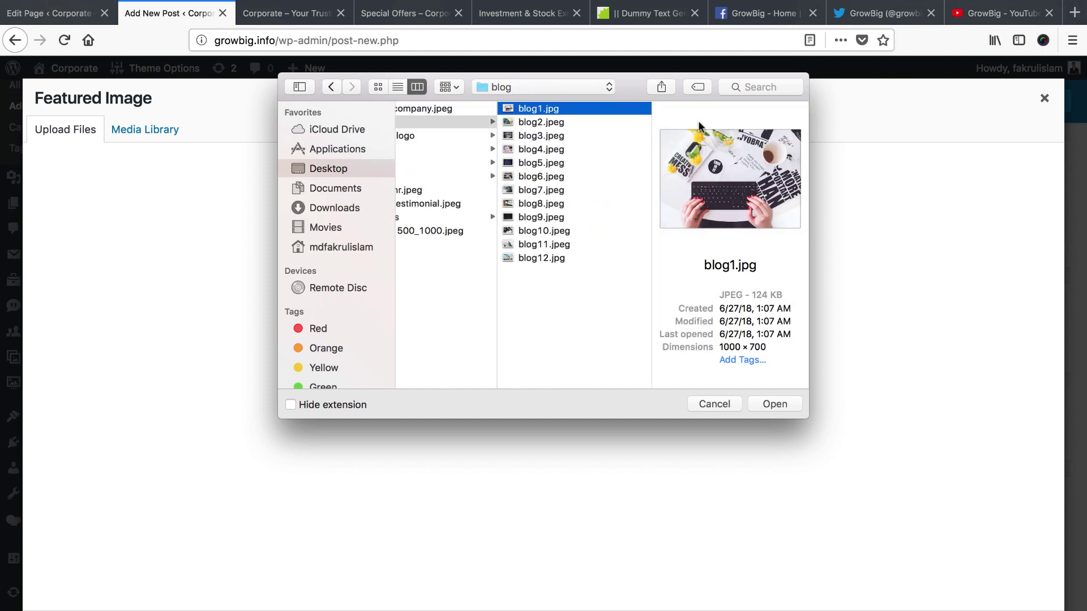
click(765, 404)
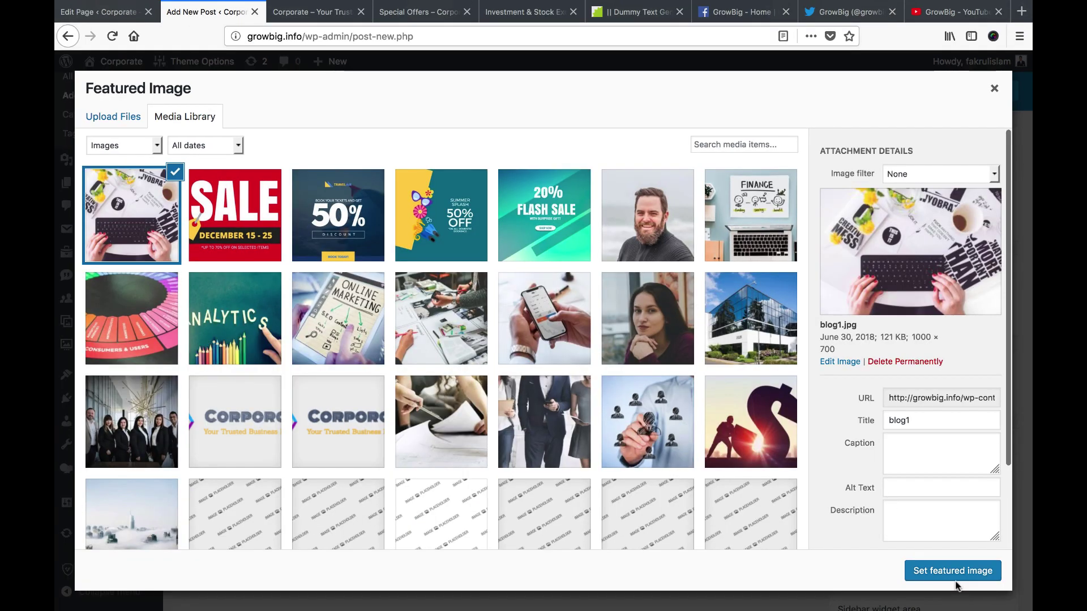
click(950, 572)
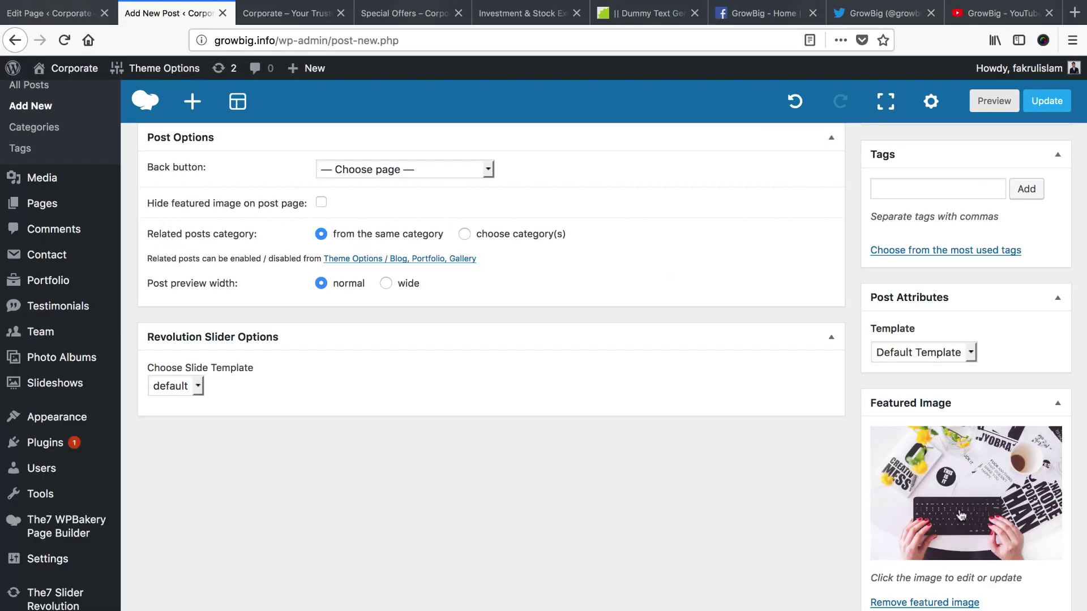
scroll(999, 381, up, 10)
Publish the post and review the published Edit Post screen
click(1036, 289)
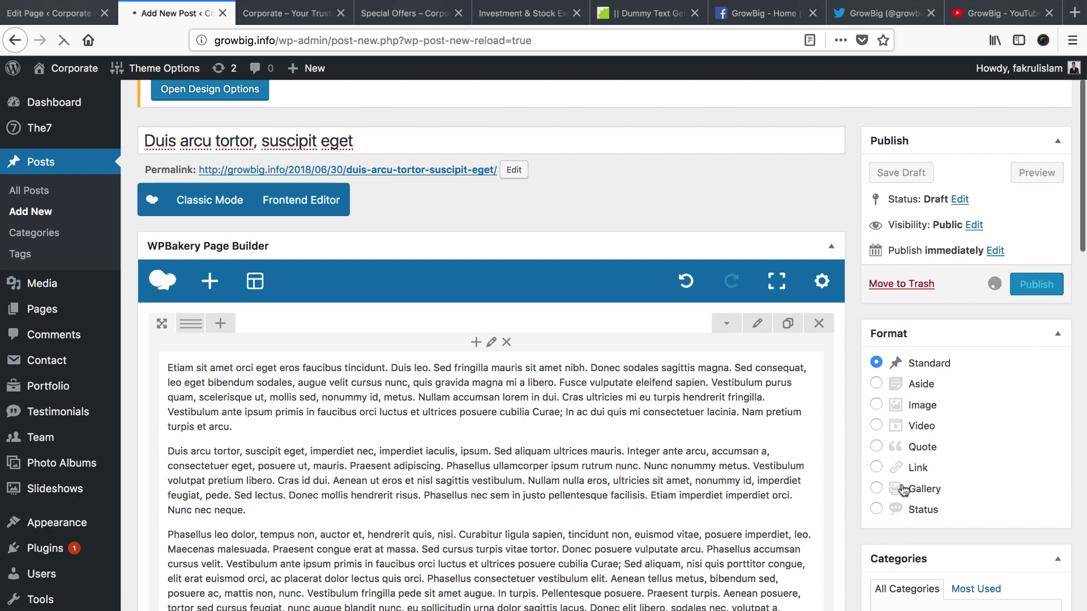
scroll(554, 554, down, 7)
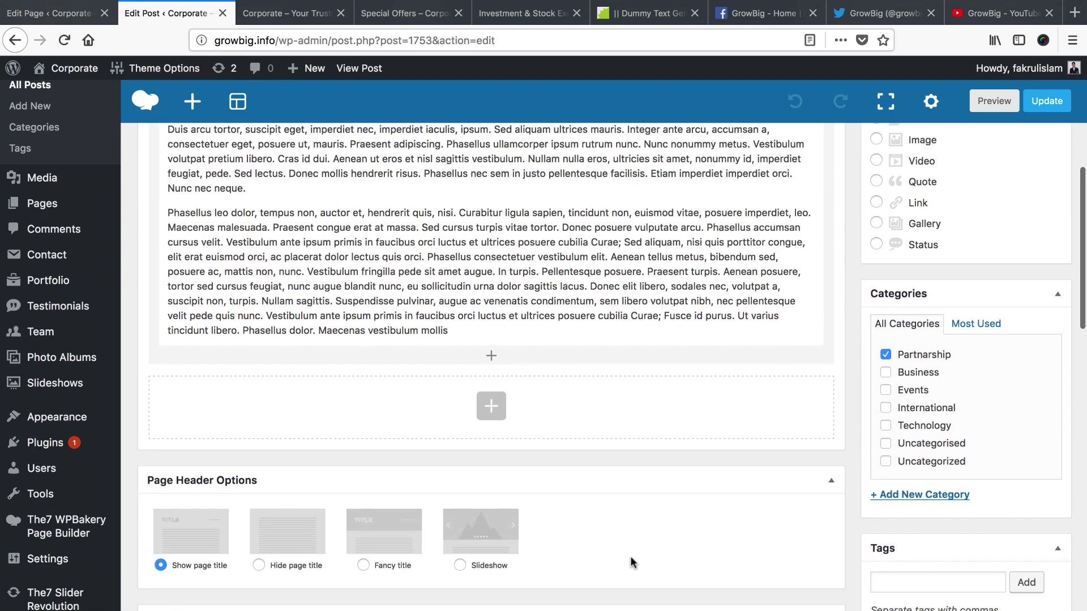
scroll(886, 407, down, 5)
scroll(928, 543, down, 5)
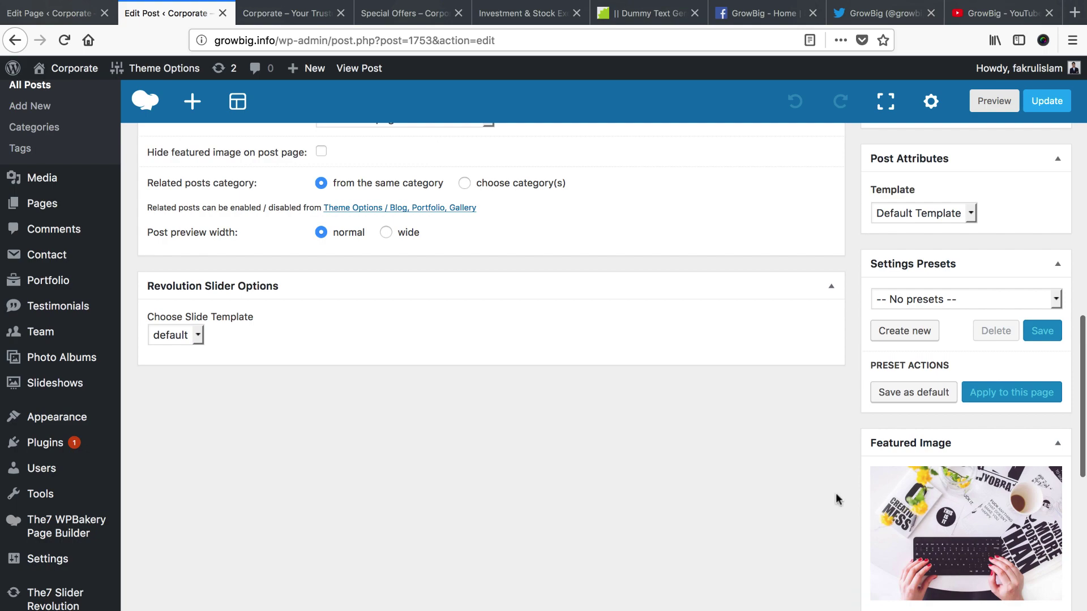
Start a new blank post for the next article
scroll(837, 498, up, 15)
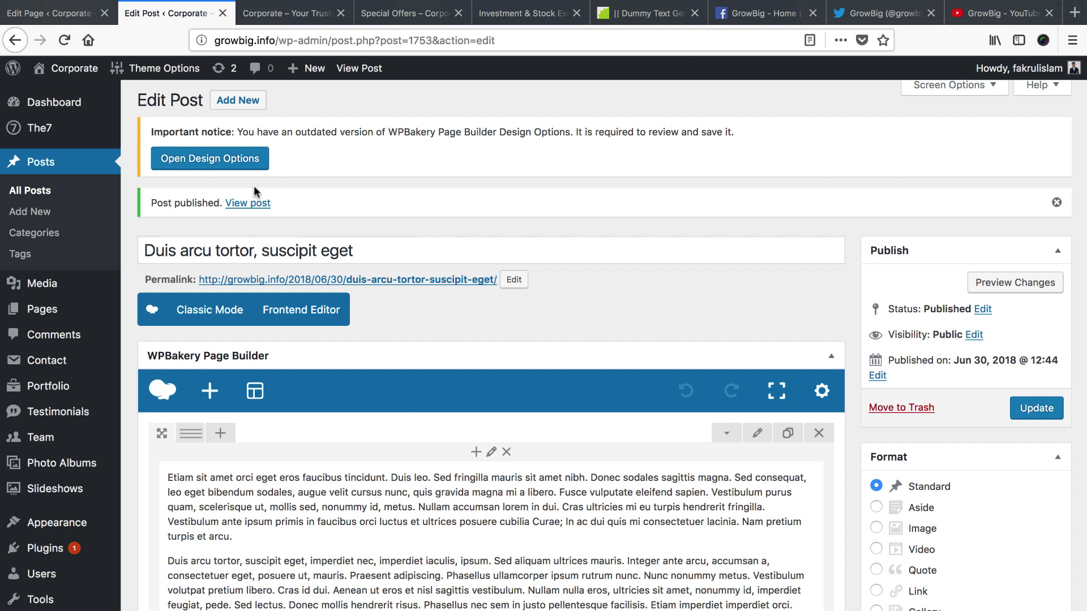
click(237, 100)
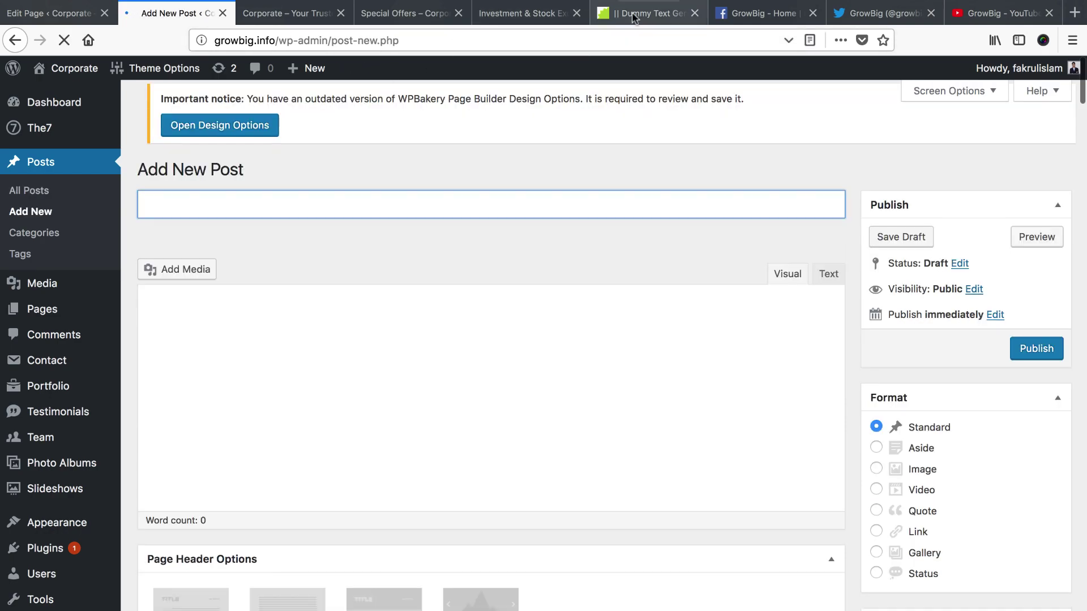
click(634, 14)
Scroll through the new post's editor while filling in its title, dummy body and Events/International categories
scroll(480, 258, up, 3)
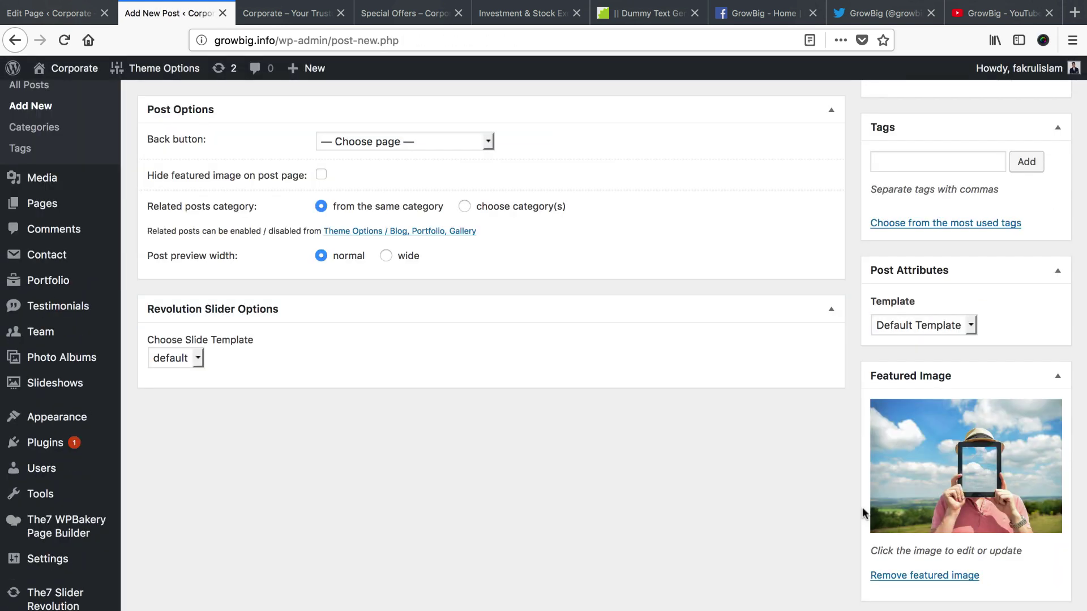
scroll(861, 507, up, 10)
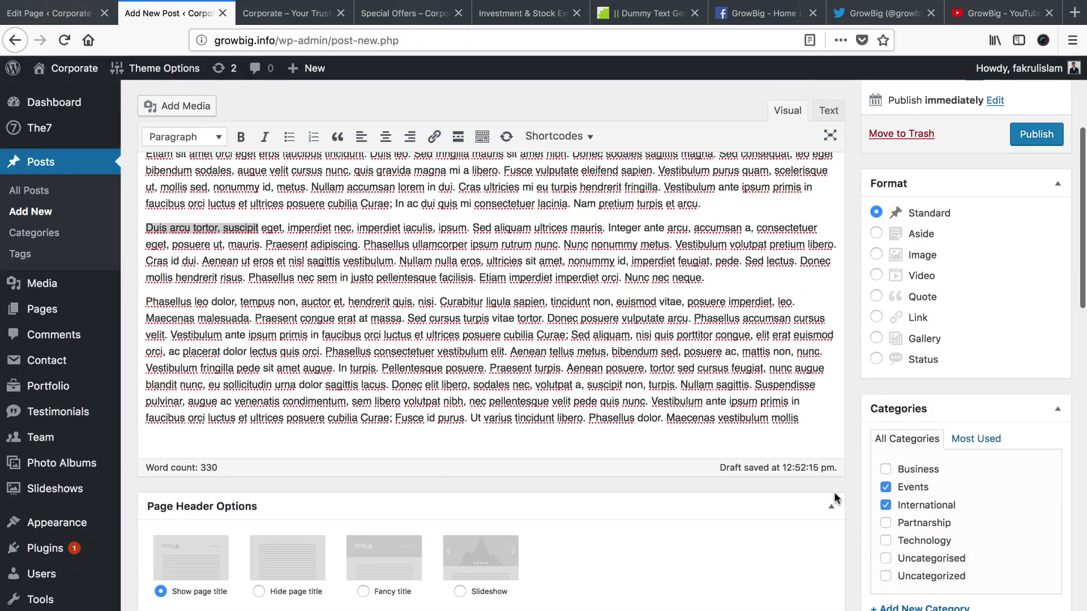
scroll(834, 497, up, 4)
scroll(758, 493, down, 2)
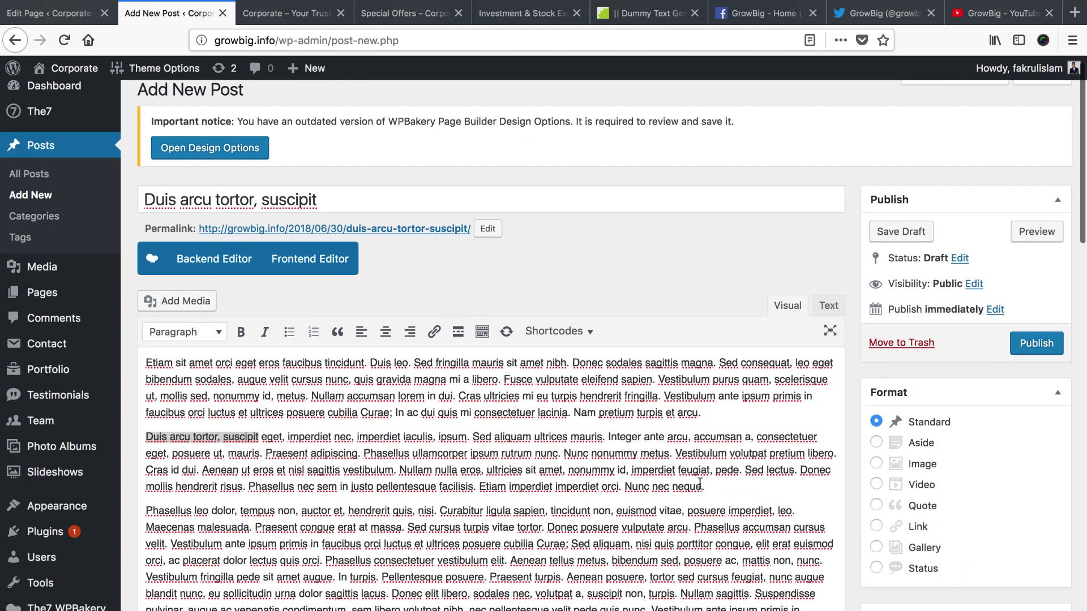
scroll(699, 483, down, 3)
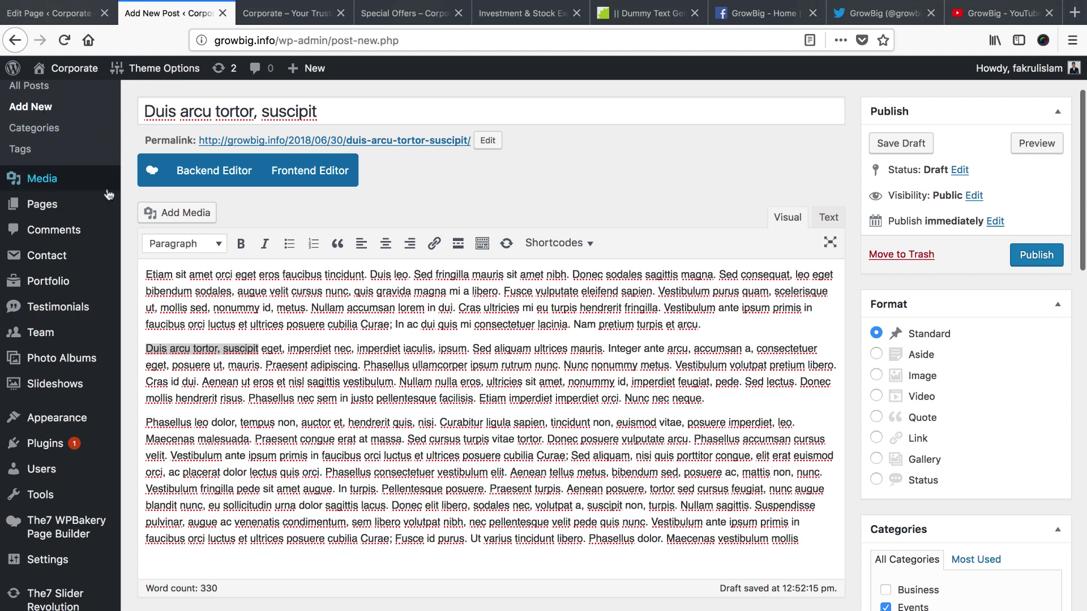
scroll(51, 184, up, 5)
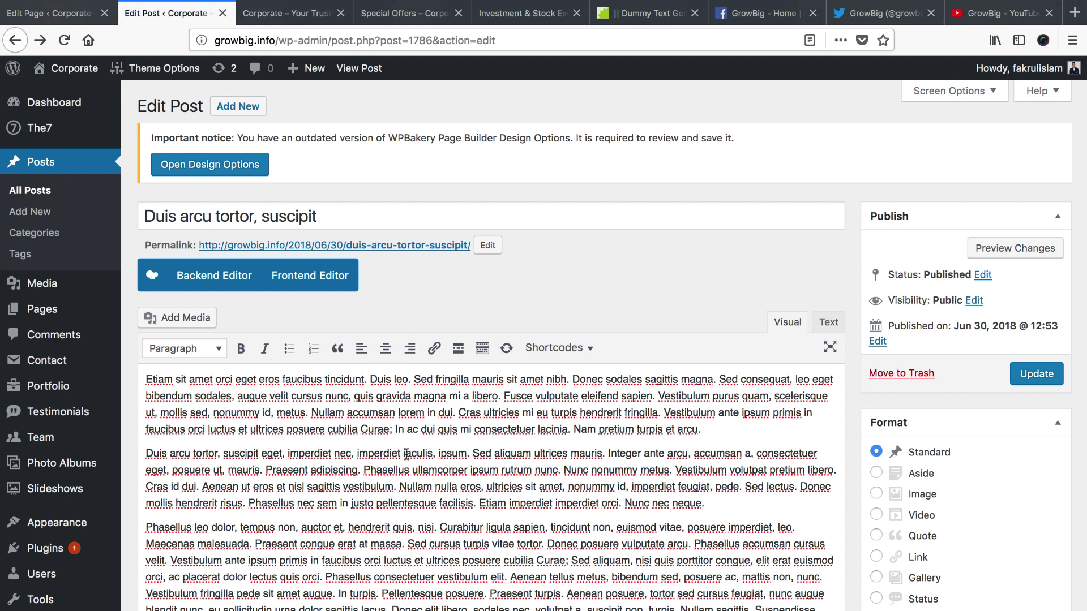
In All Posts, select every post, pick Move to Trash under Bulk Actions, then deselect all
click(44, 193)
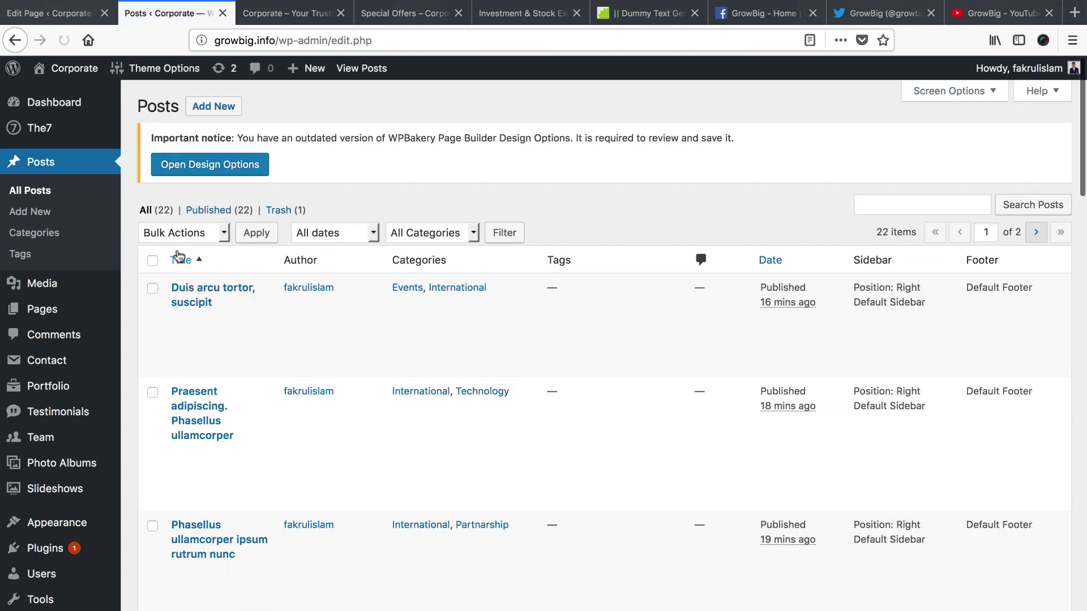
click(153, 261)
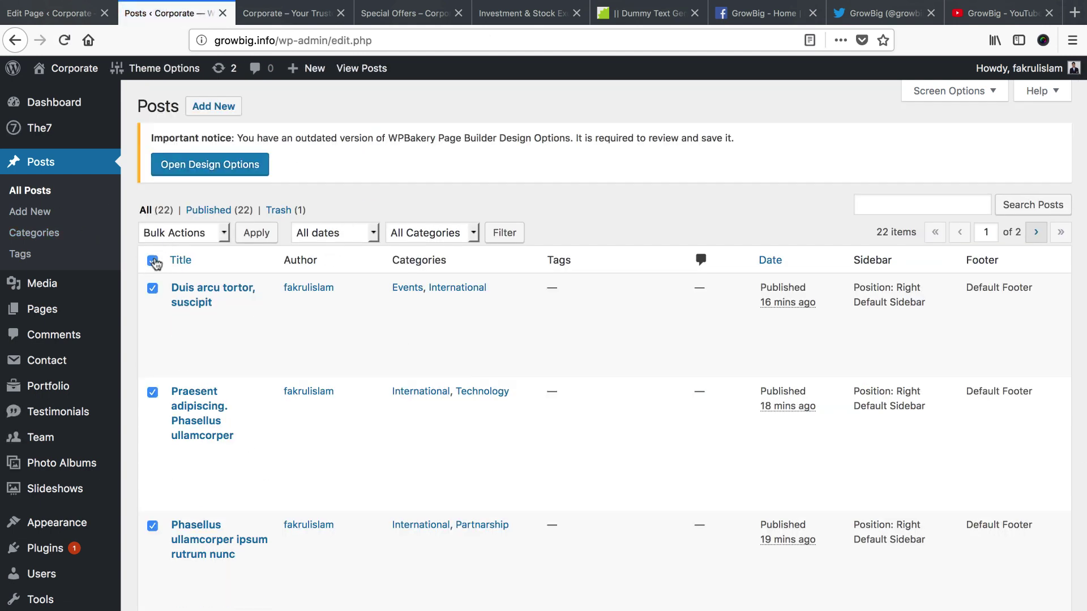
click(184, 235)
click(187, 256)
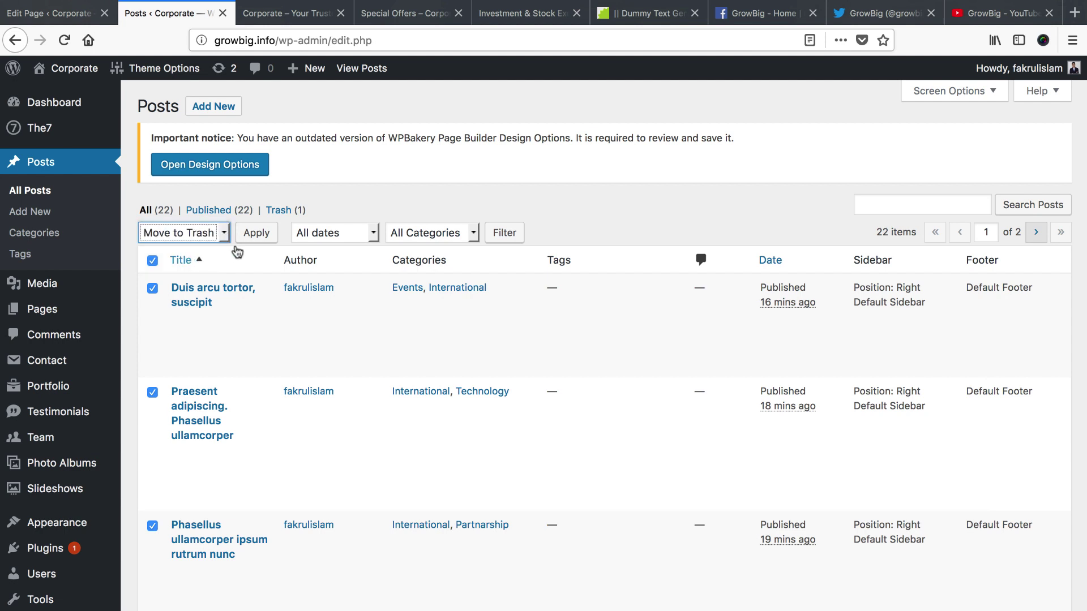
click(152, 262)
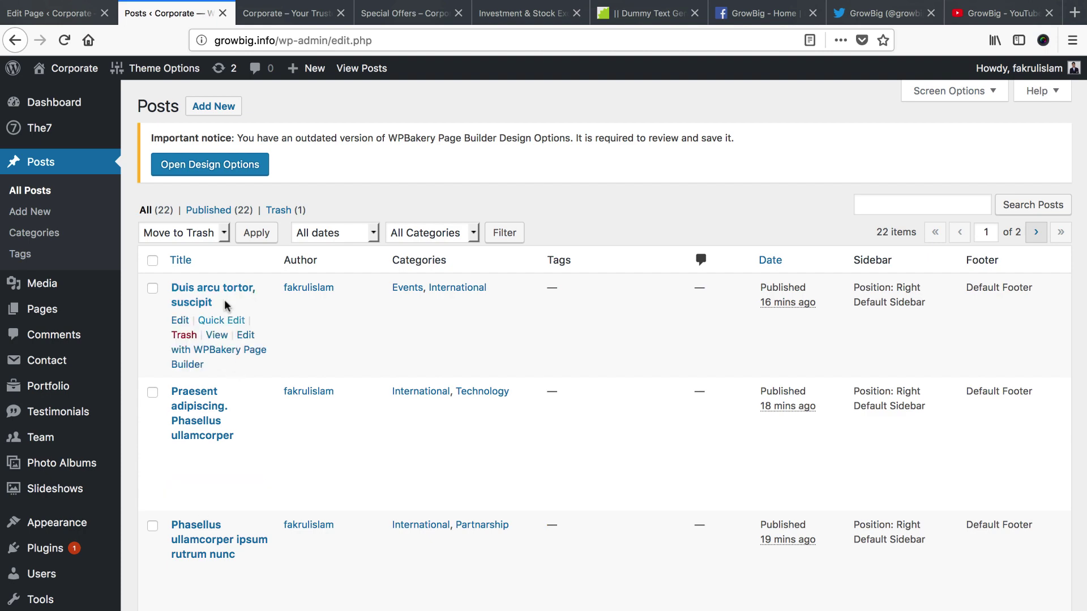
Close the Posts list, glance over the home page editor, and switch to the live front page
click(223, 13)
click(65, 14)
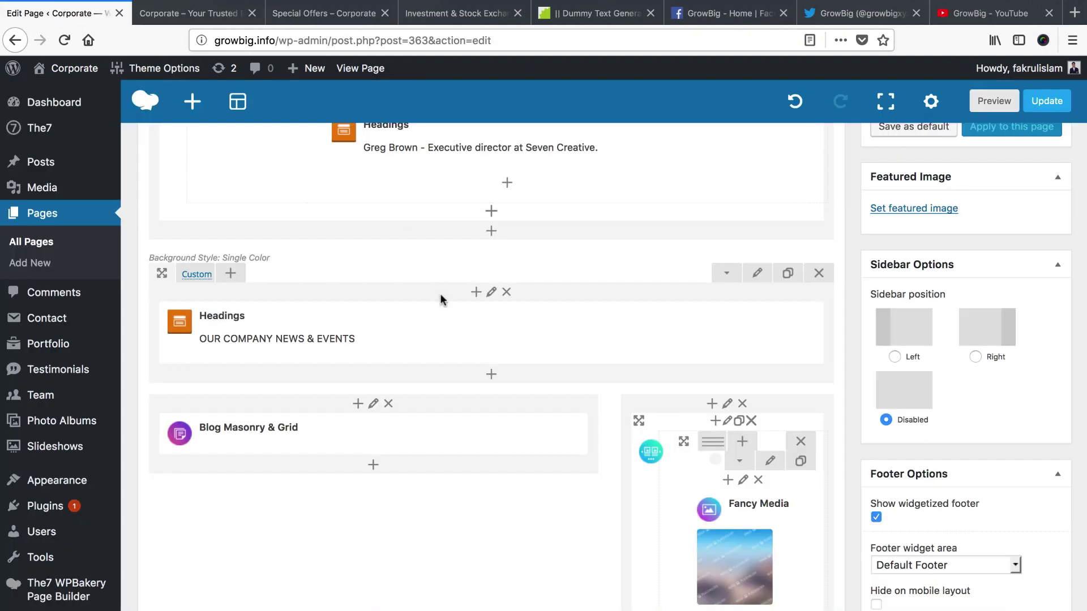
scroll(456, 311, up, 2)
scroll(457, 314, down, 6)
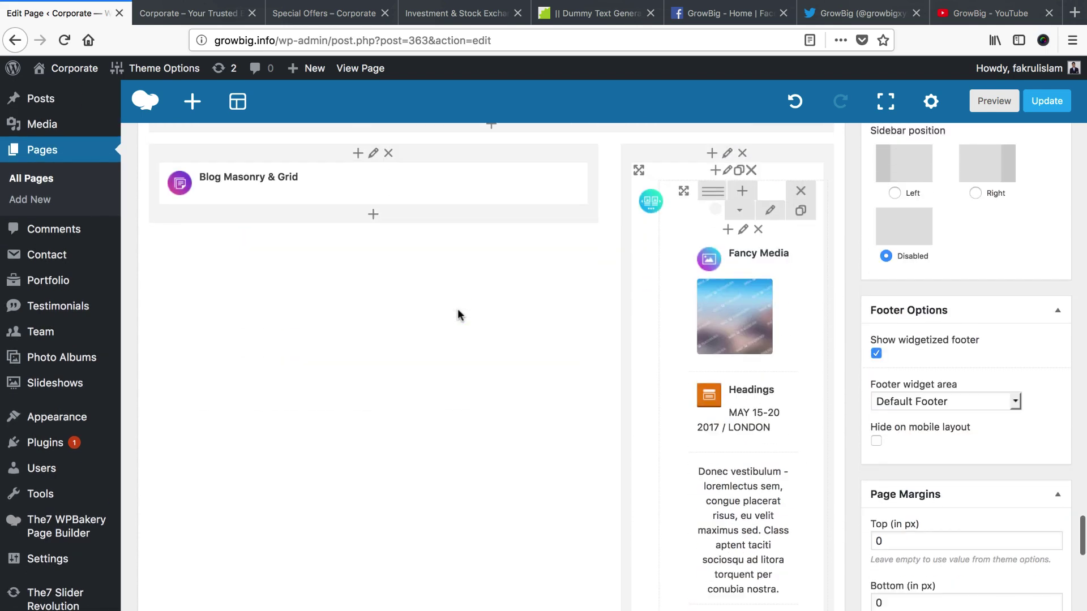
scroll(458, 314, up, 3)
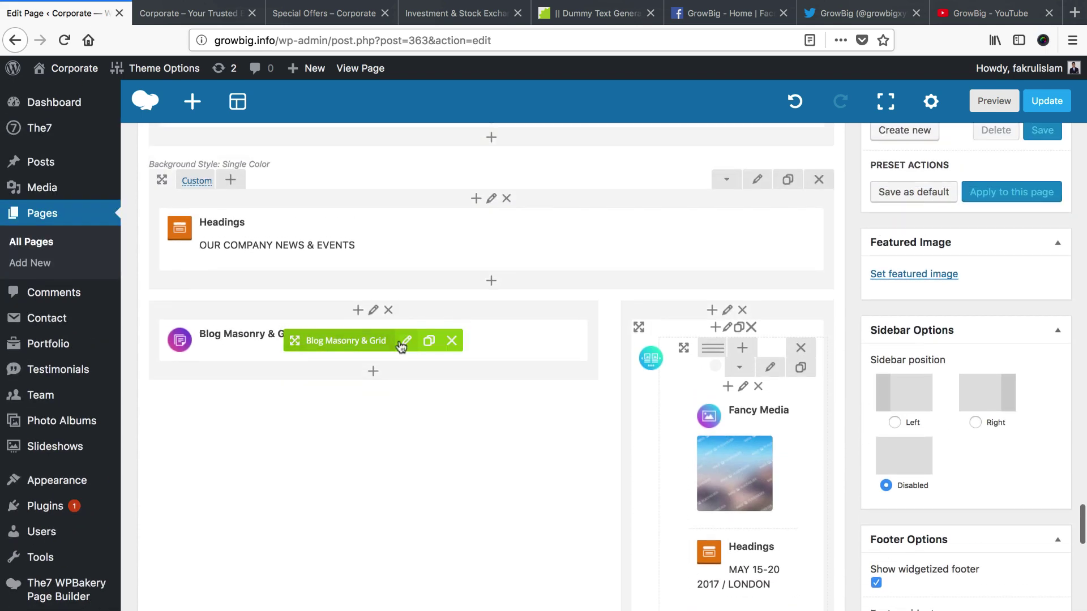
click(207, 16)
Reload the front page and page through the Recent News & Events slider to see the new posts
right_click(207, 19)
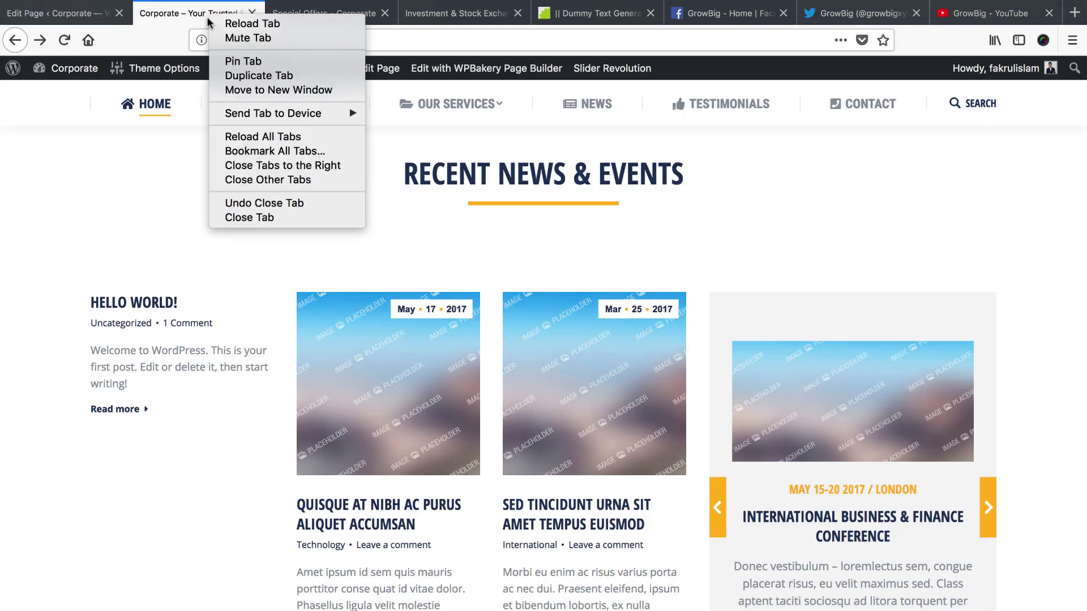
click(224, 25)
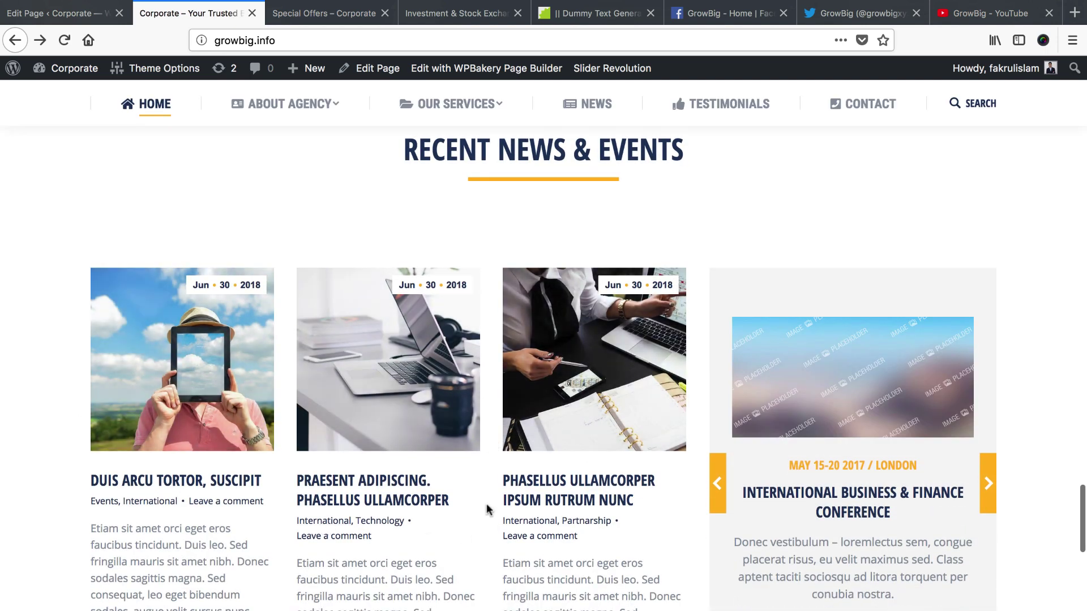
scroll(490, 508, down, 2)
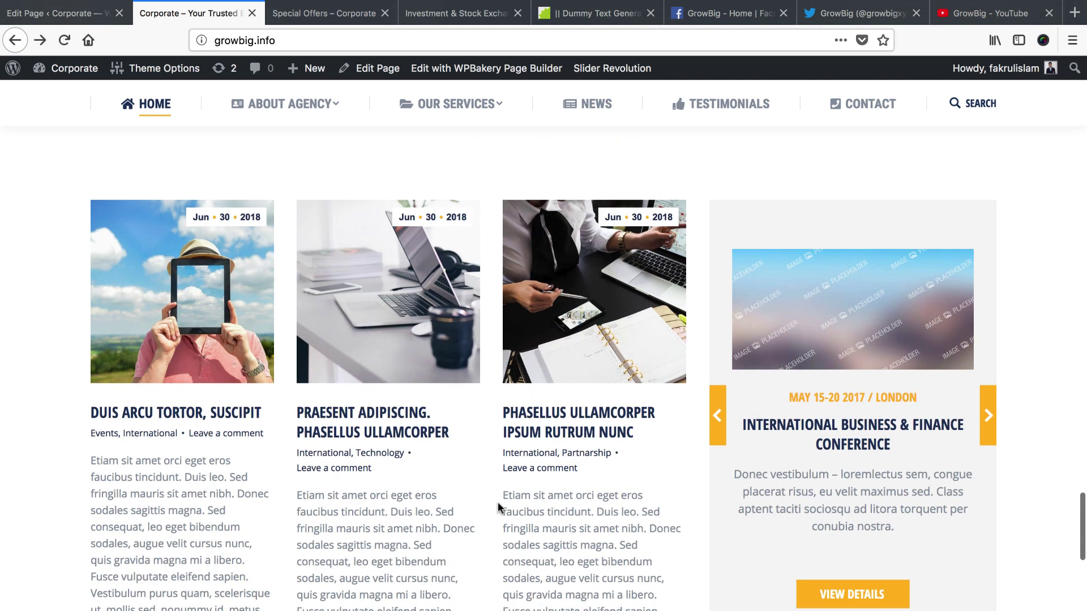
click(978, 419)
click(718, 414)
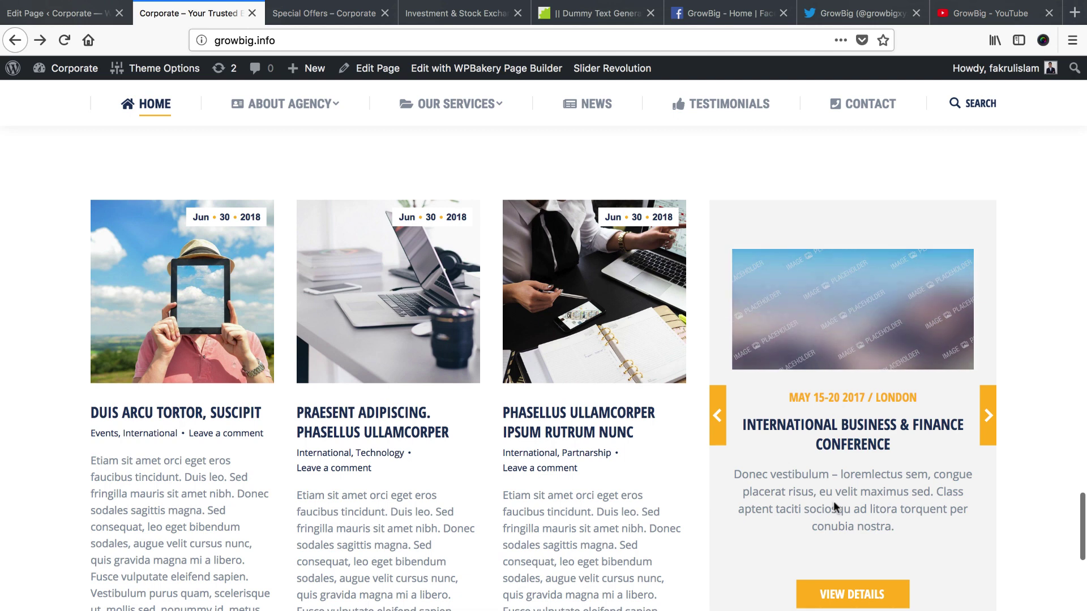
Compare the home page editor with the live events slider, stepping to the Paris forum and back to London
click(57, 13)
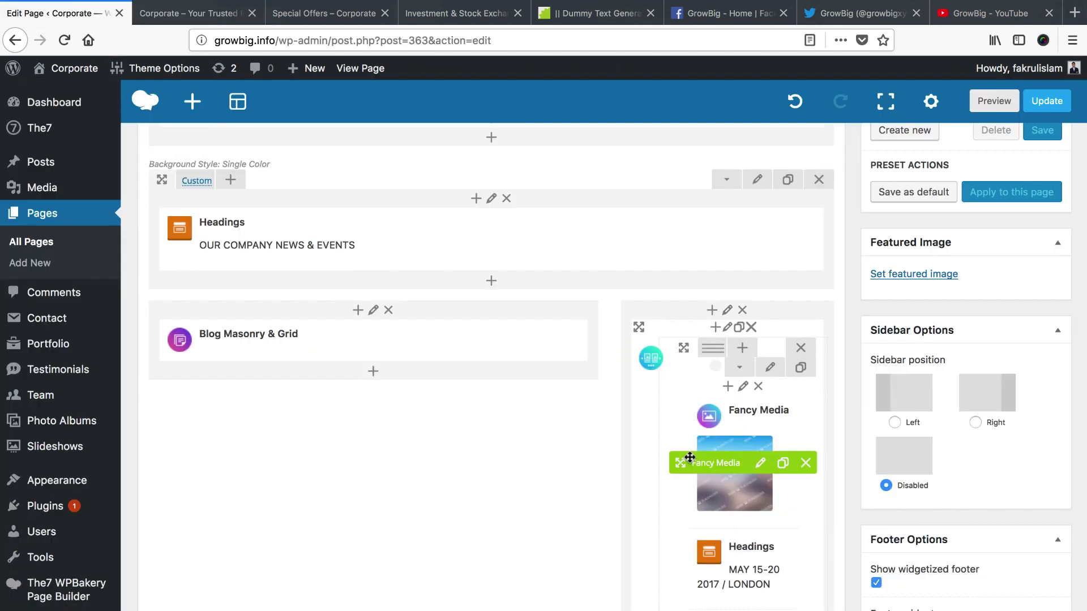
scroll(689, 457, down, 3)
scroll(708, 396, up, 1)
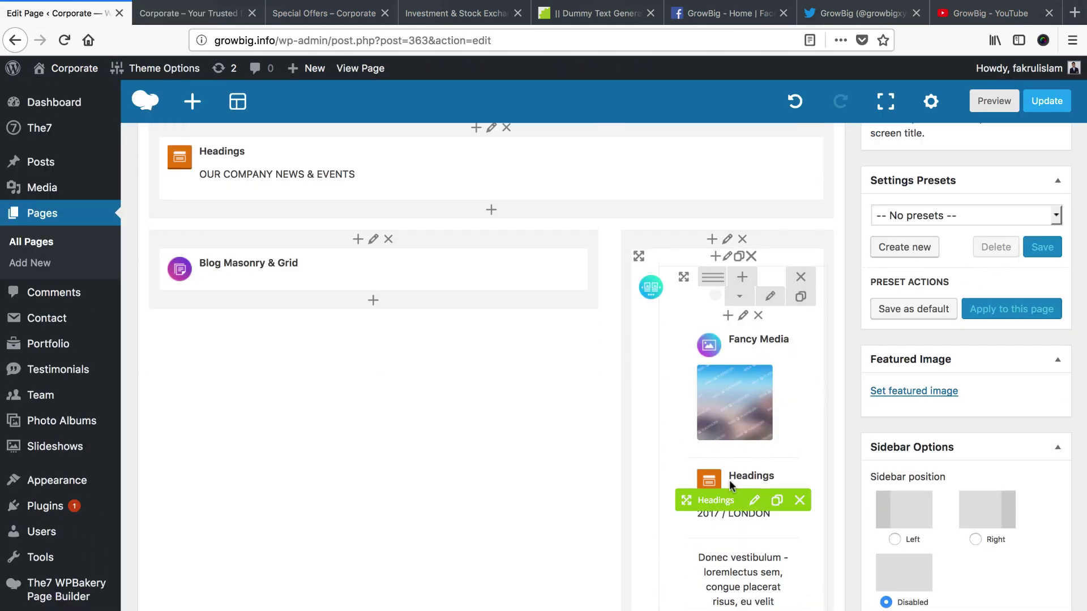
key(ctrl+Tab)
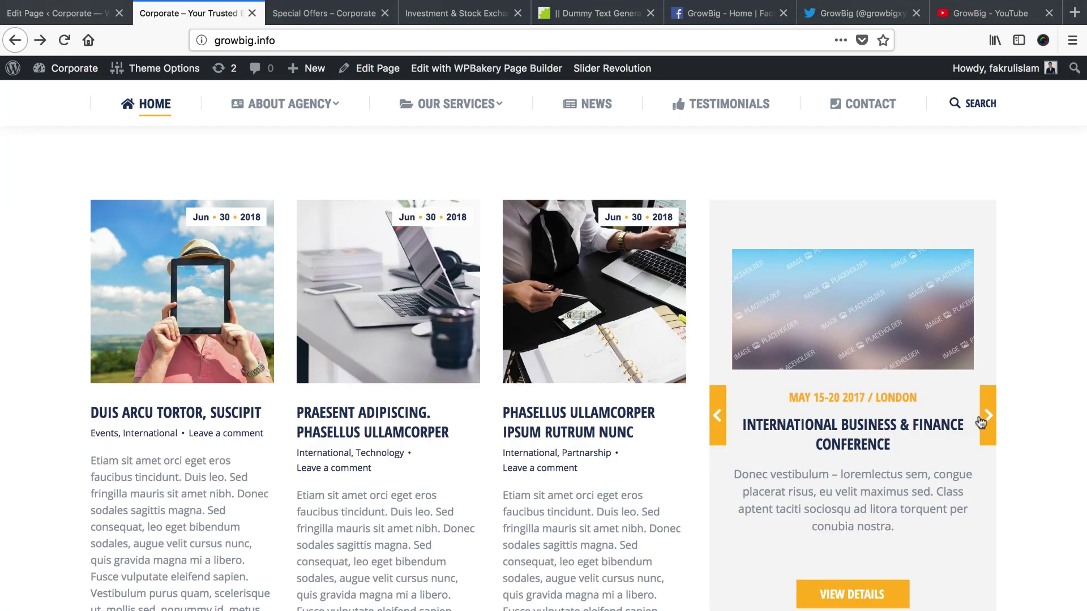
click(982, 420)
click(990, 418)
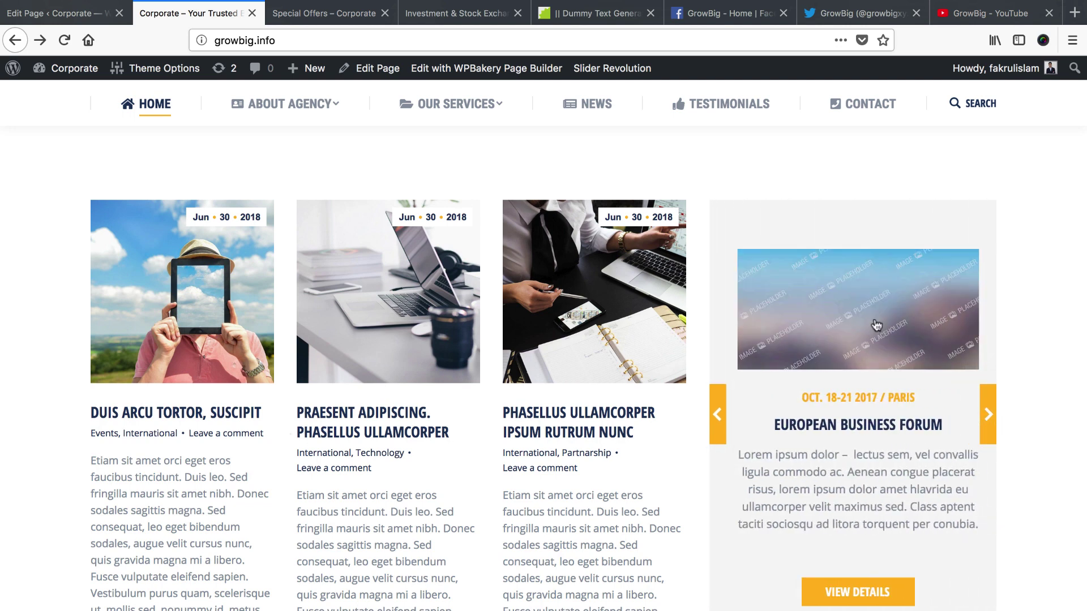
click(717, 414)
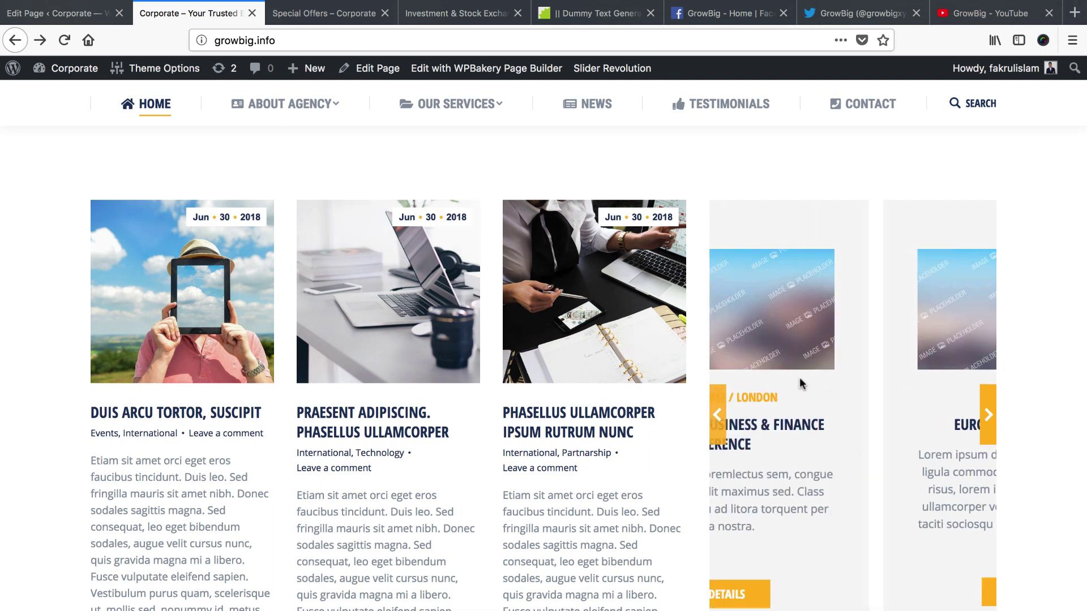
Return to the home page editor and scroll to the news section's event-slider elements
click(101, 17)
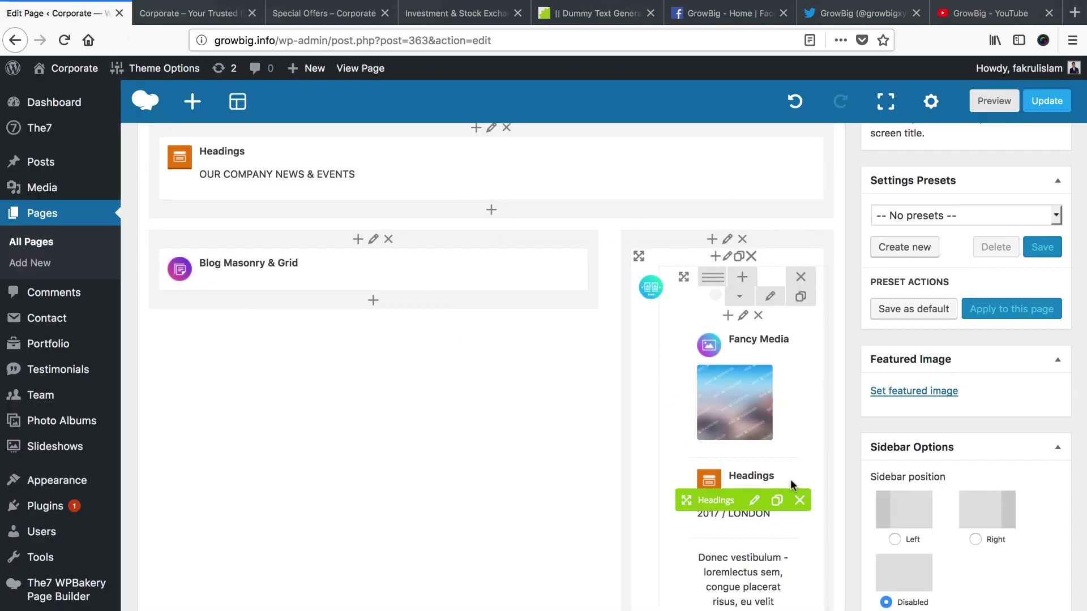
scroll(806, 378, down, 10)
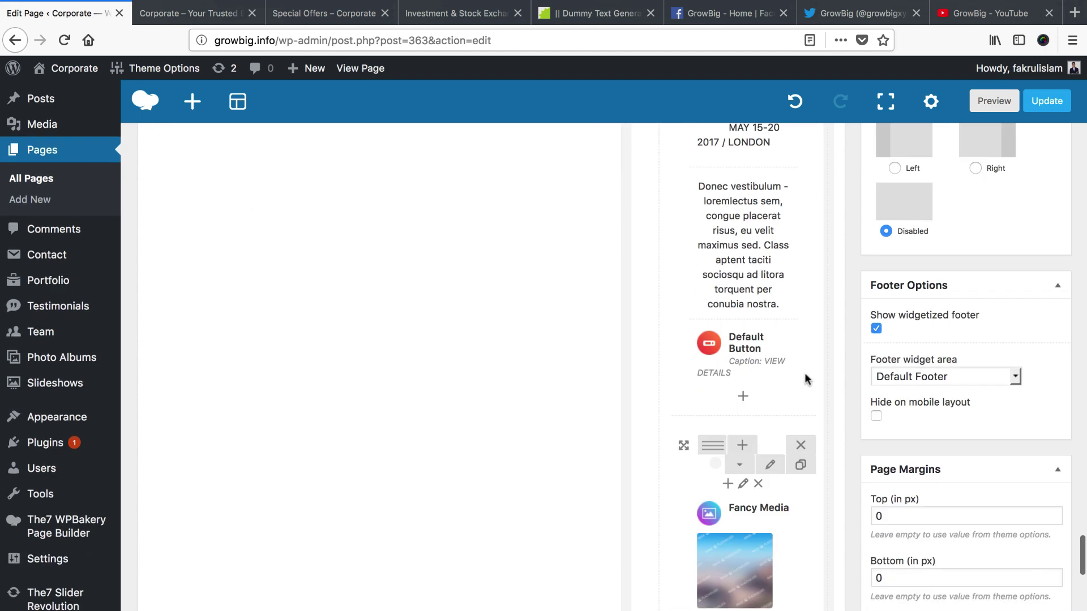
scroll(769, 504, down, 5)
scroll(769, 504, down, 5)
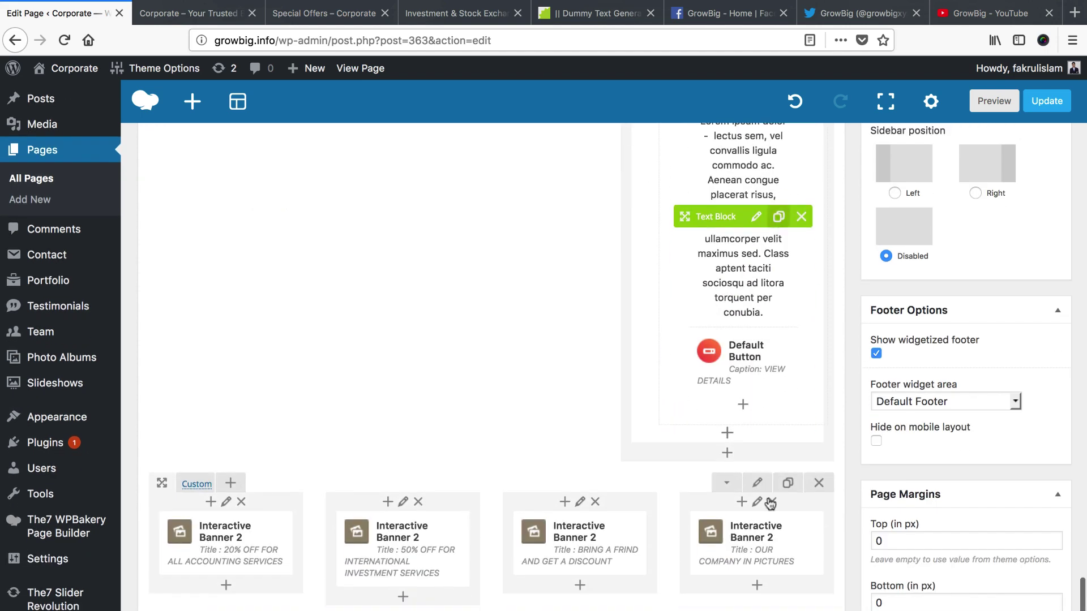
scroll(768, 498, up, 10)
scroll(757, 398, up, 2)
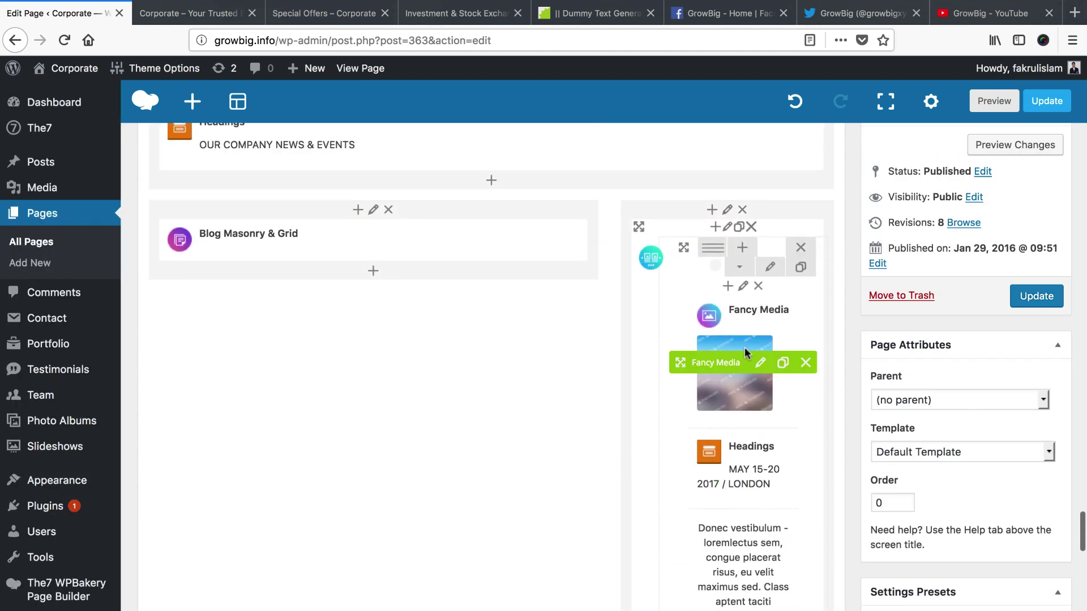
Open the London event's Fancy Media element and replace its image with the team hands photo
click(761, 364)
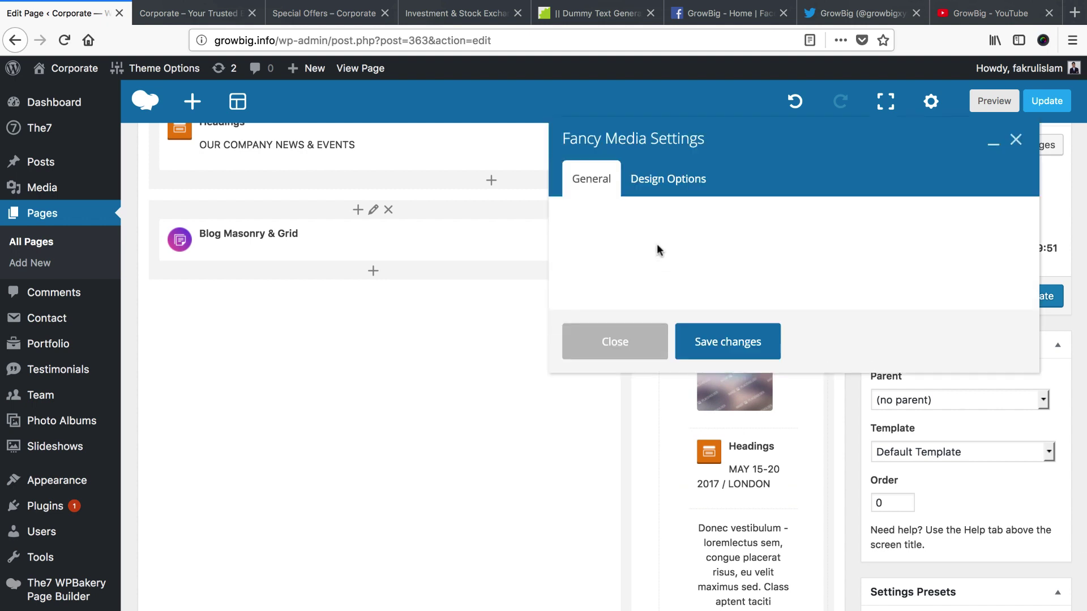
click(594, 324)
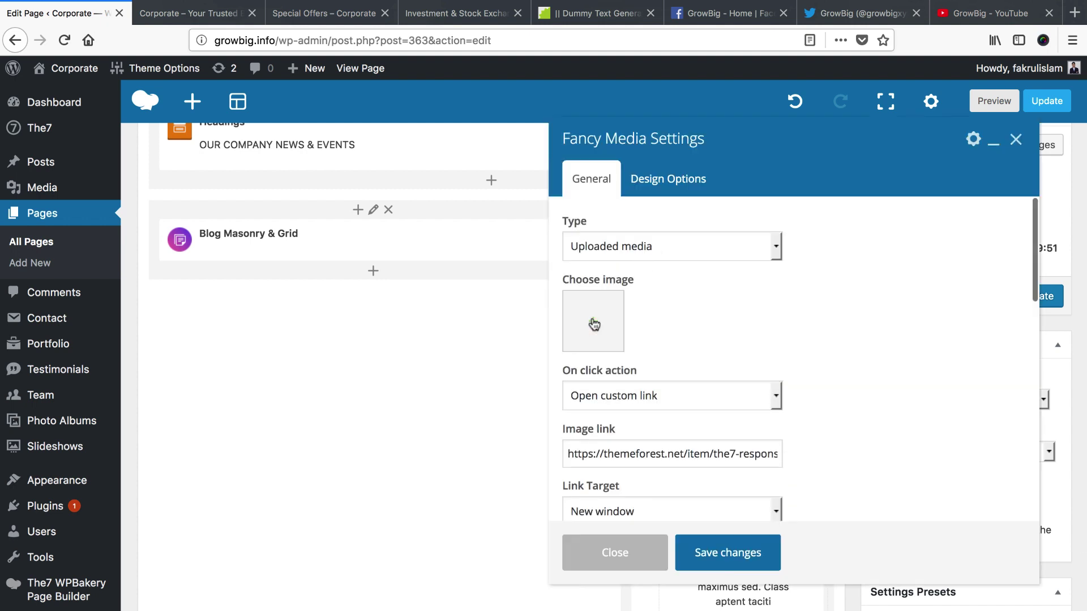
click(593, 322)
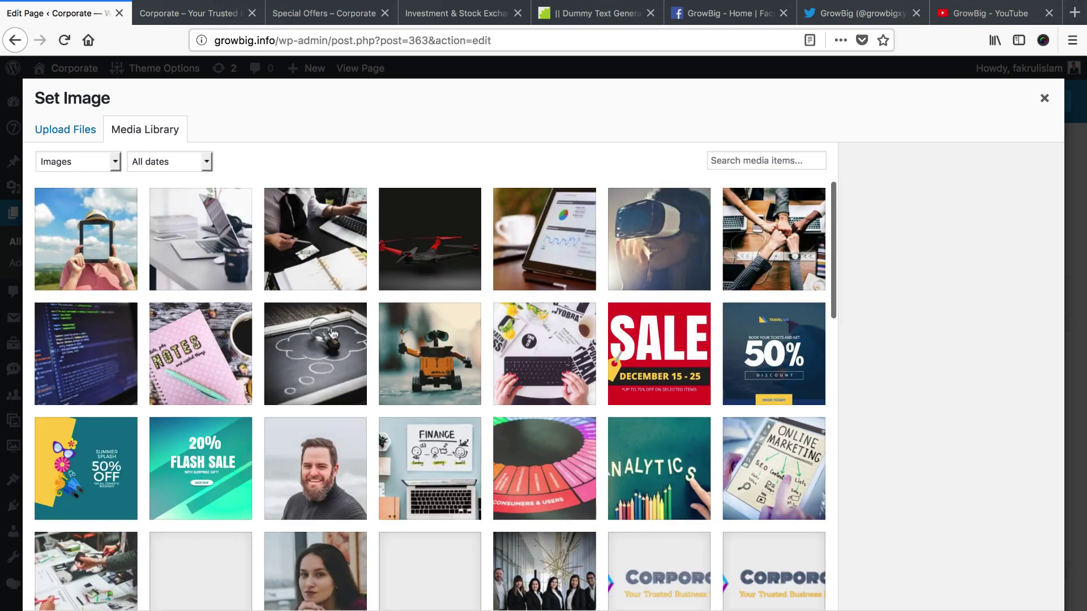
click(735, 242)
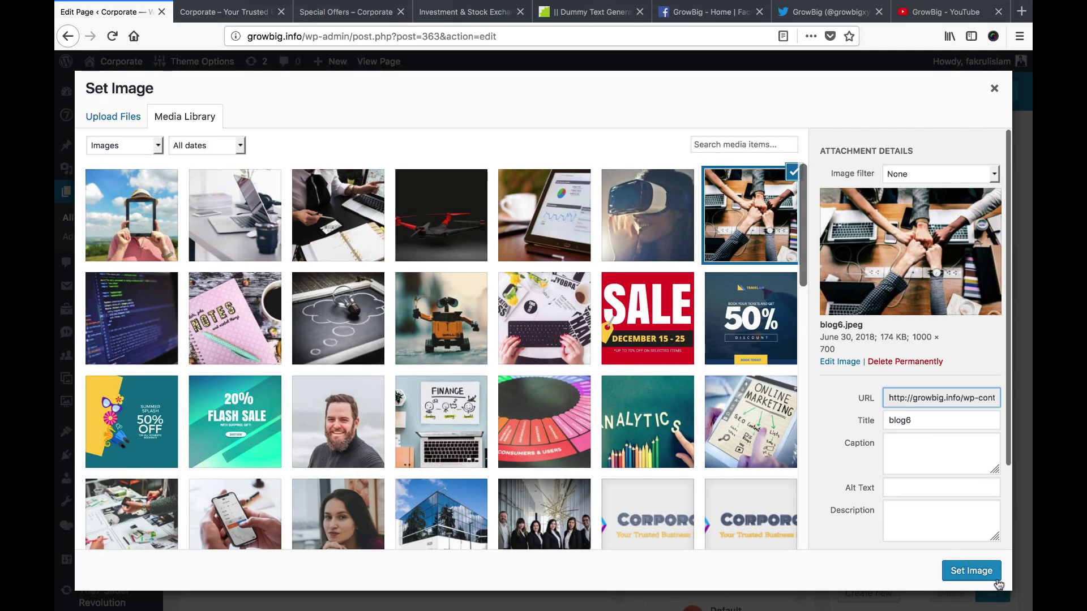
click(1018, 608)
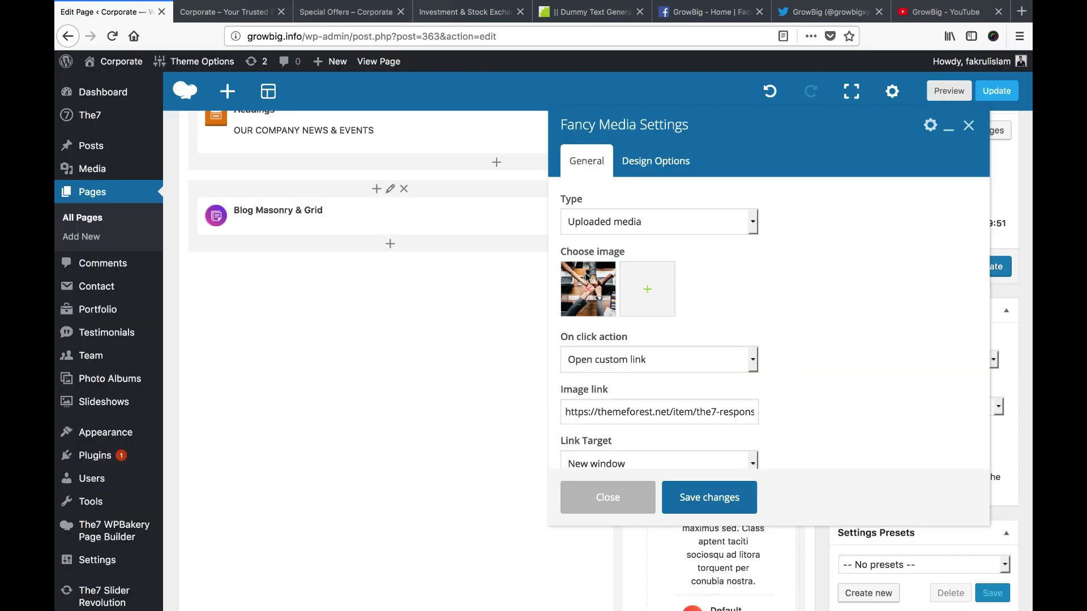
Copy the first post's URL from the live homepage and paste it as the Image link
drag(593, 408, 597, 409)
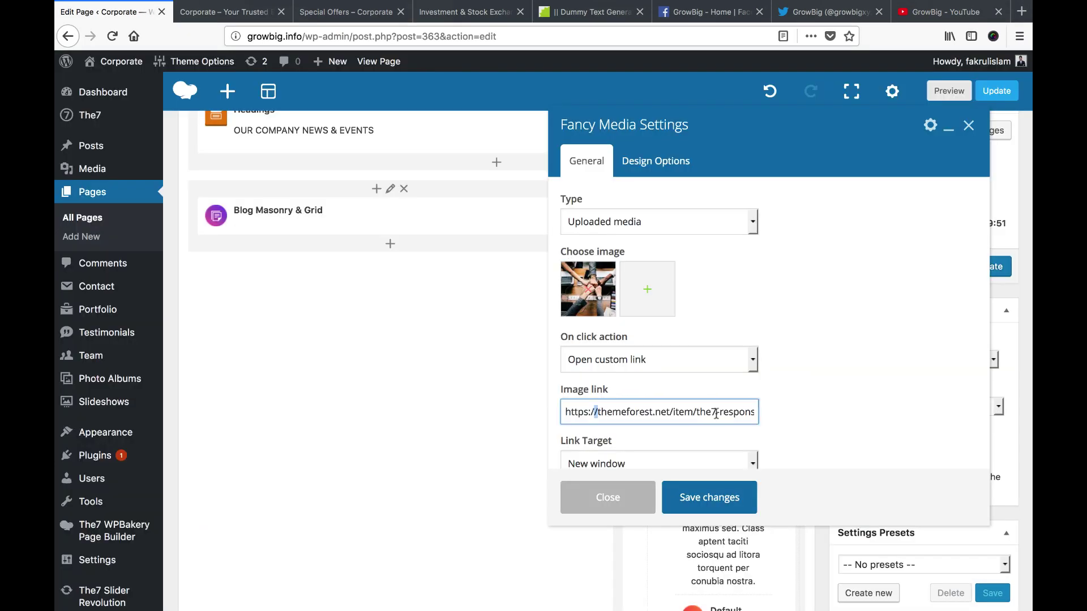
click(224, 13)
scroll(443, 395, down, 1)
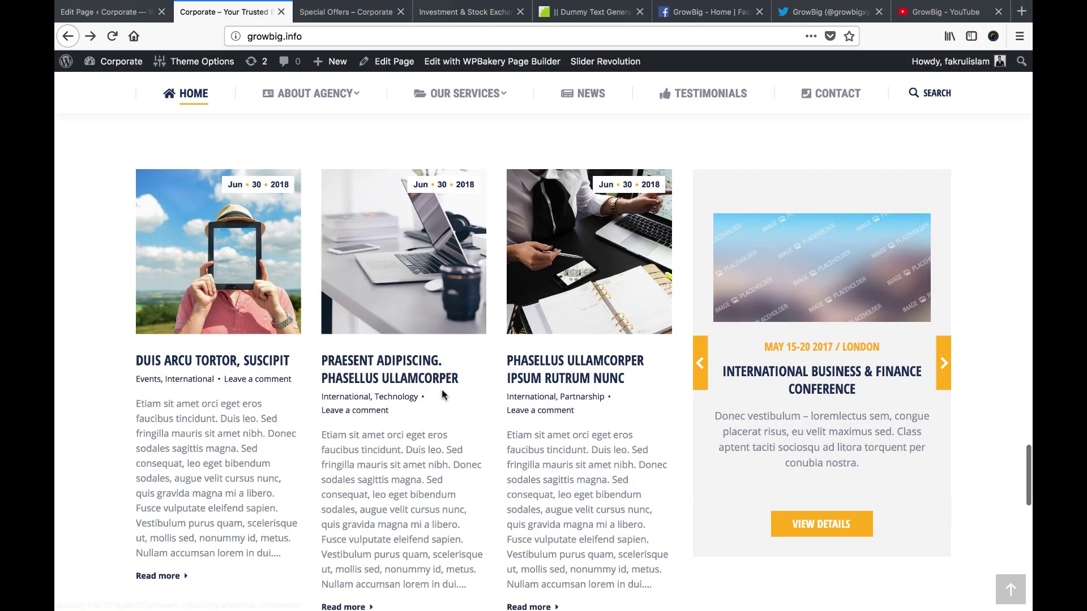
right_click(244, 363)
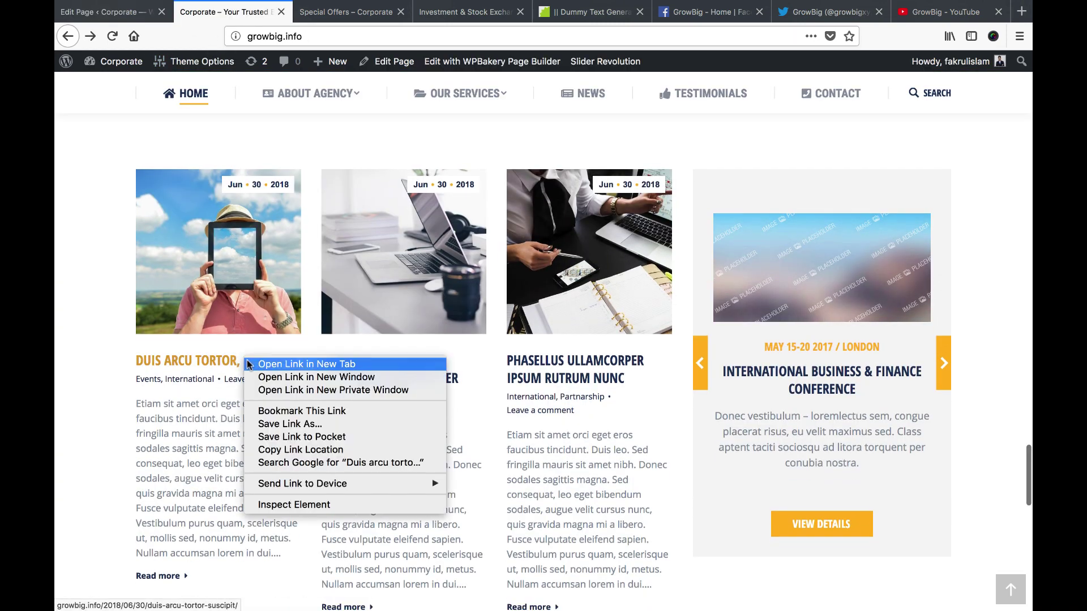
click(293, 449)
click(138, 14)
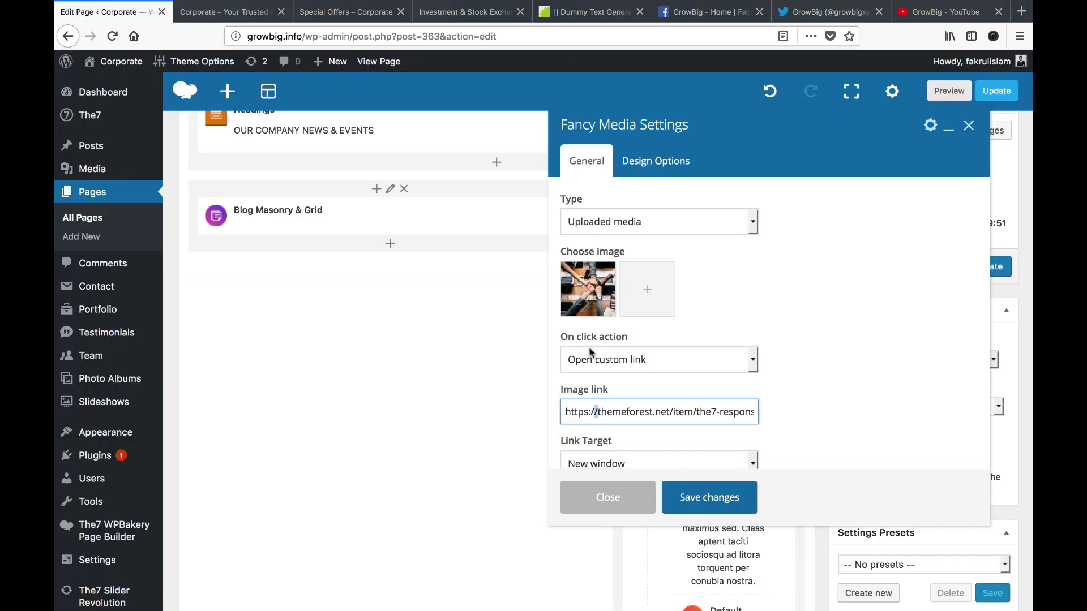
key(ctrl+a)
key(ctrl+v)
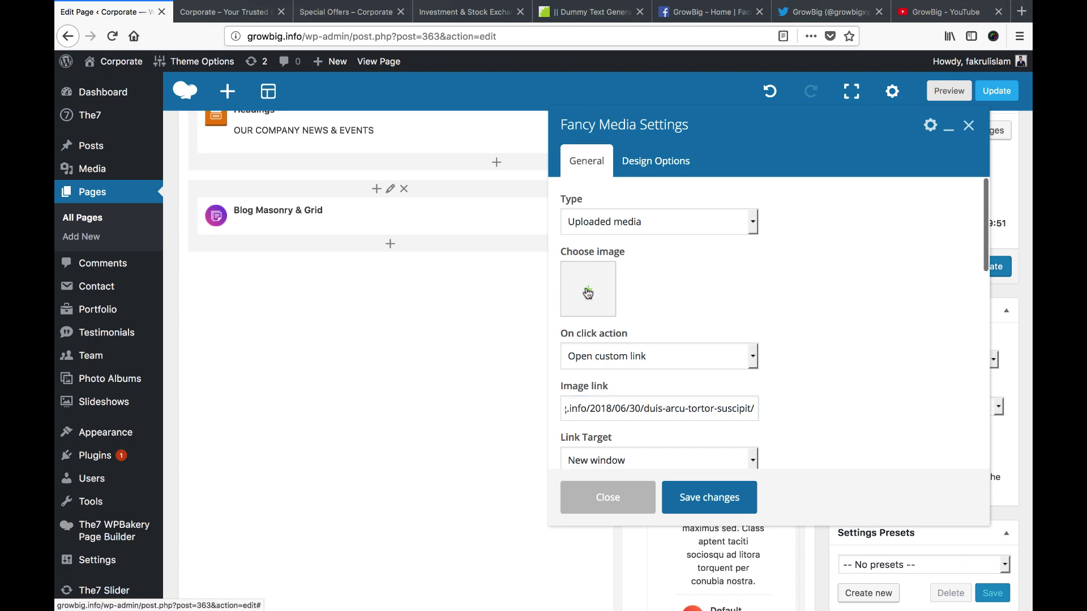
Swap the image for the tablet-before-face photo (blog12) and save the Fancy Media element
click(589, 291)
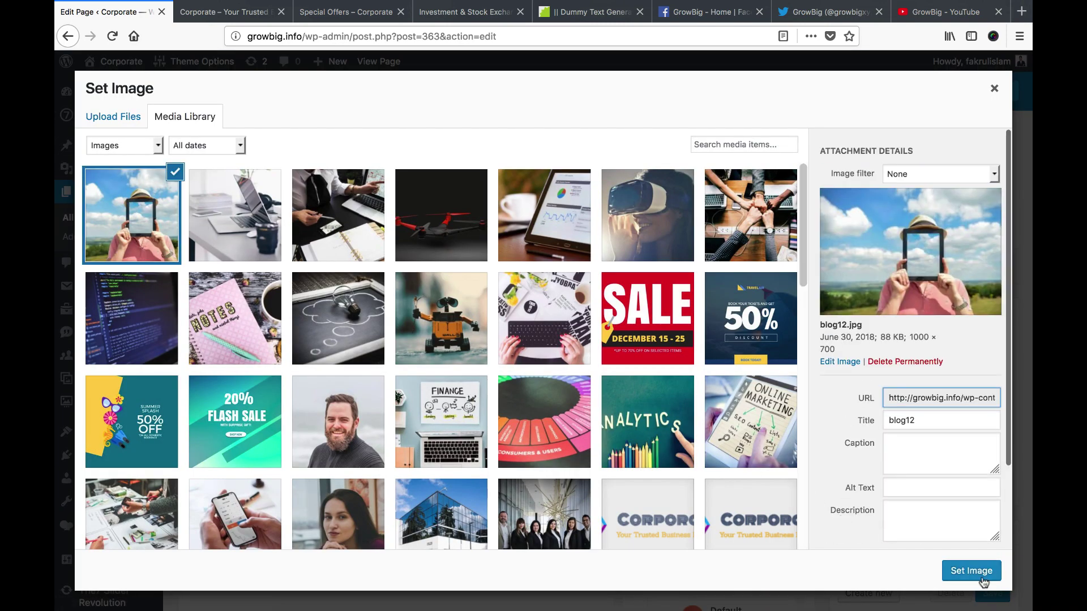
click(983, 581)
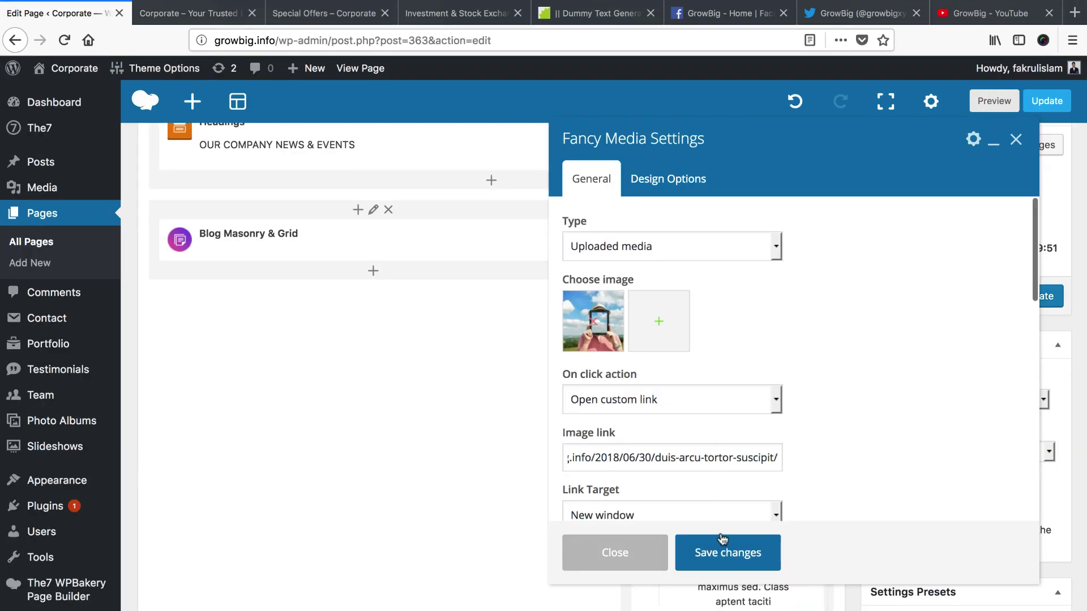
click(724, 552)
scroll(753, 481, down, 3)
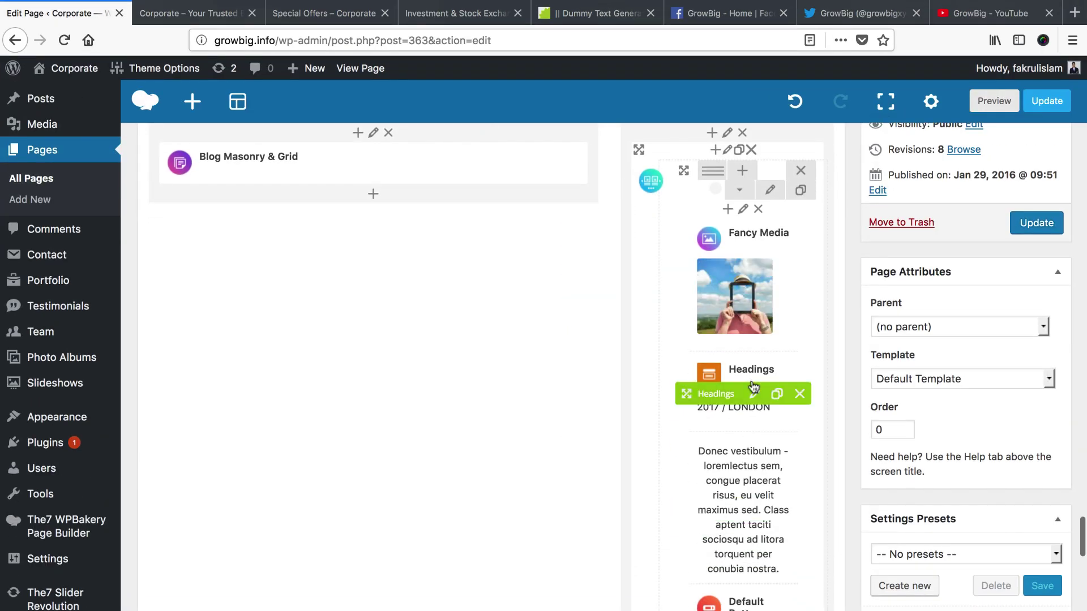
scroll(753, 387, up, 1)
Set the event heading's Sub Heading to the copied post title 'Duis arcu tortor, suscipit'
click(754, 421)
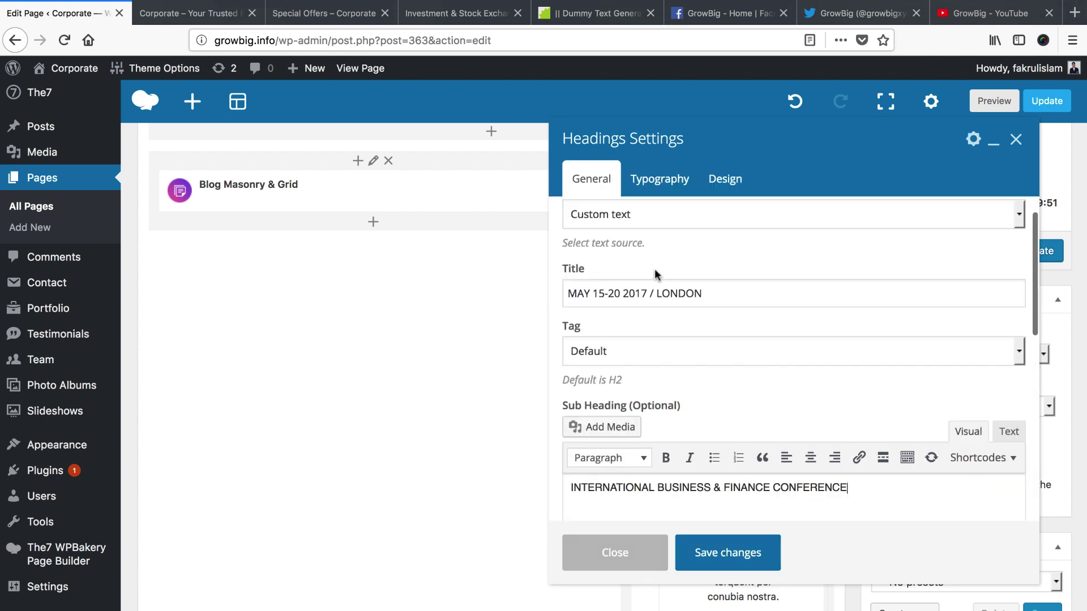
click(598, 293)
scroll(595, 293, up, 3)
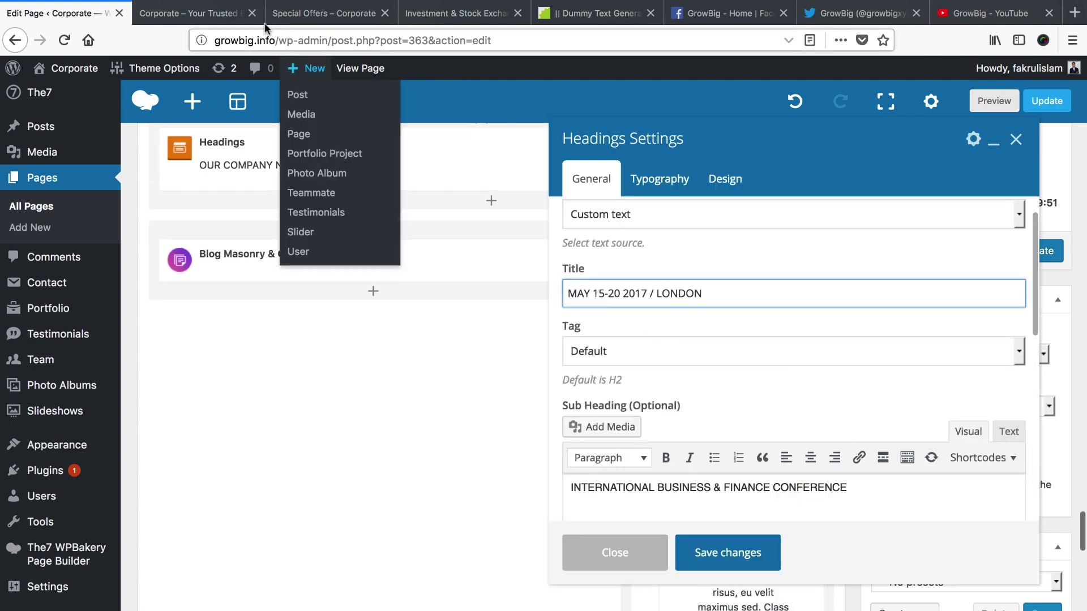
click(206, 15)
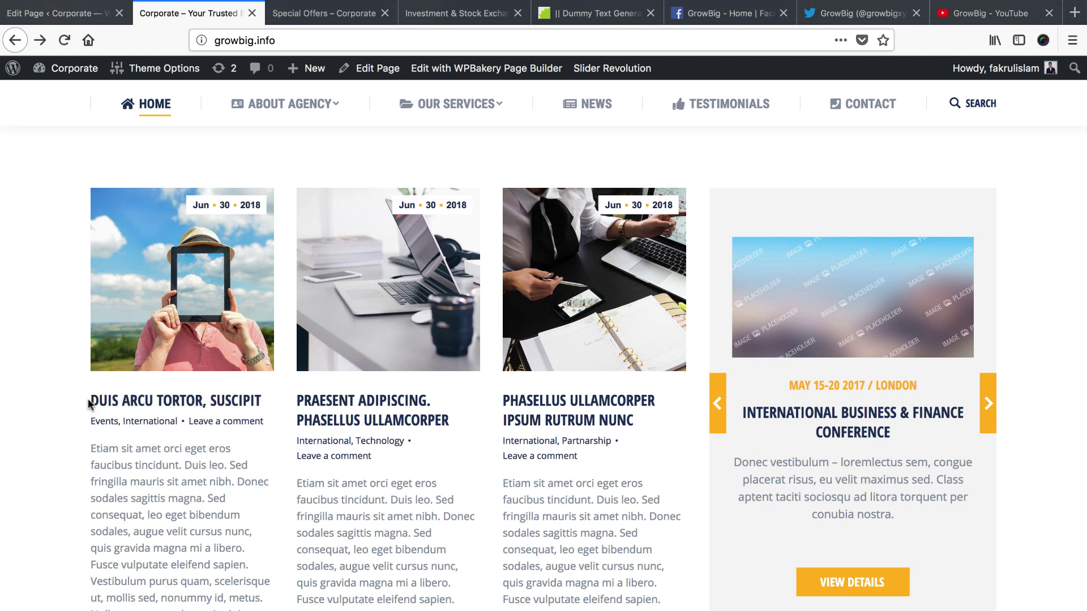
drag(89, 403, 261, 401)
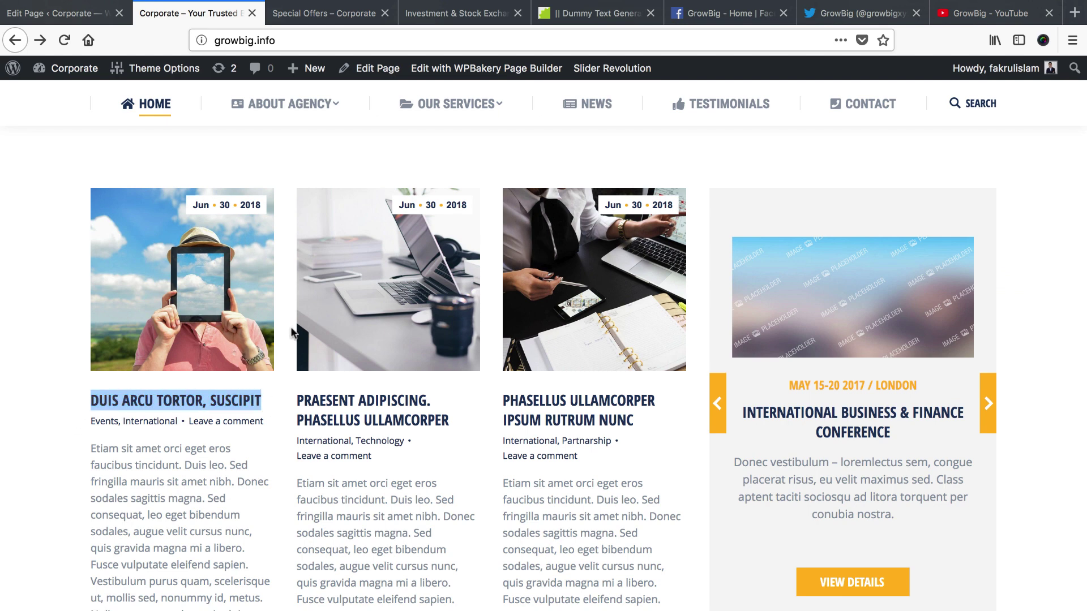
key(super+t)
key(super+v)
key(super+a)
key(super+c)
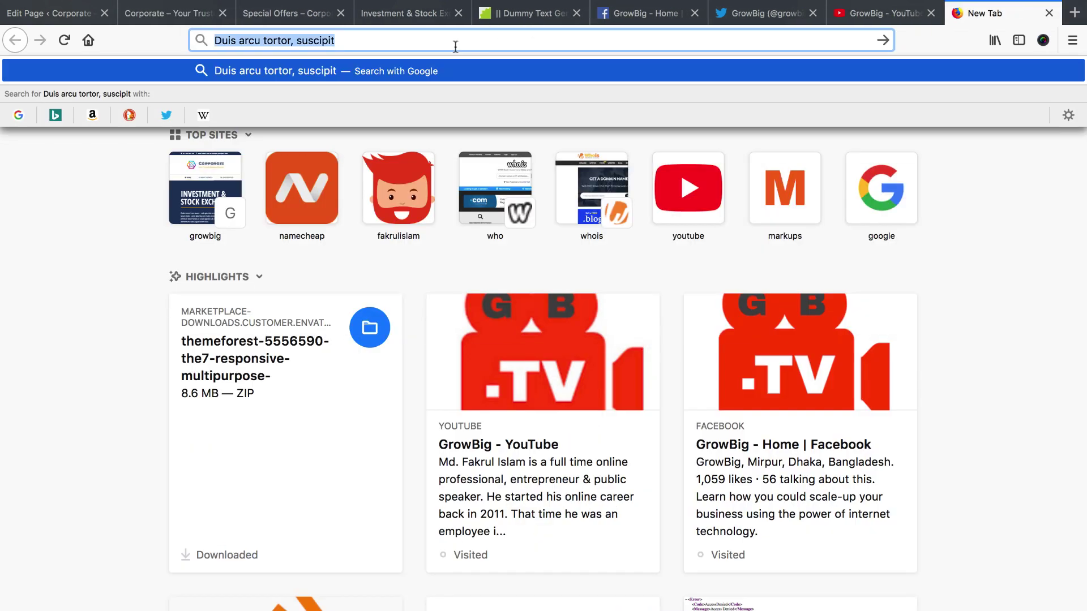
click(1049, 13)
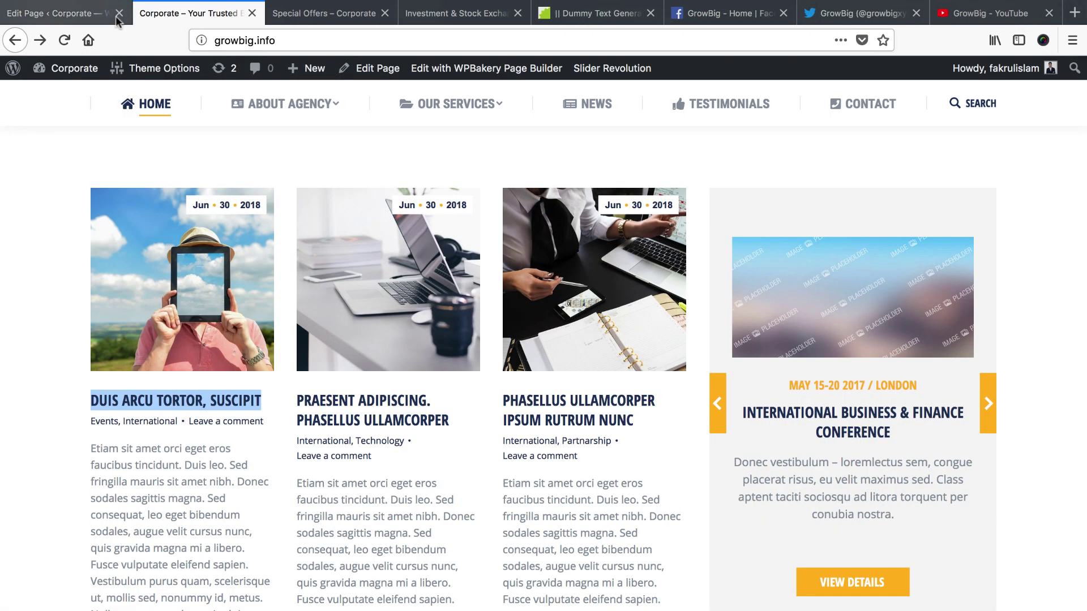
click(91, 17)
click(664, 493)
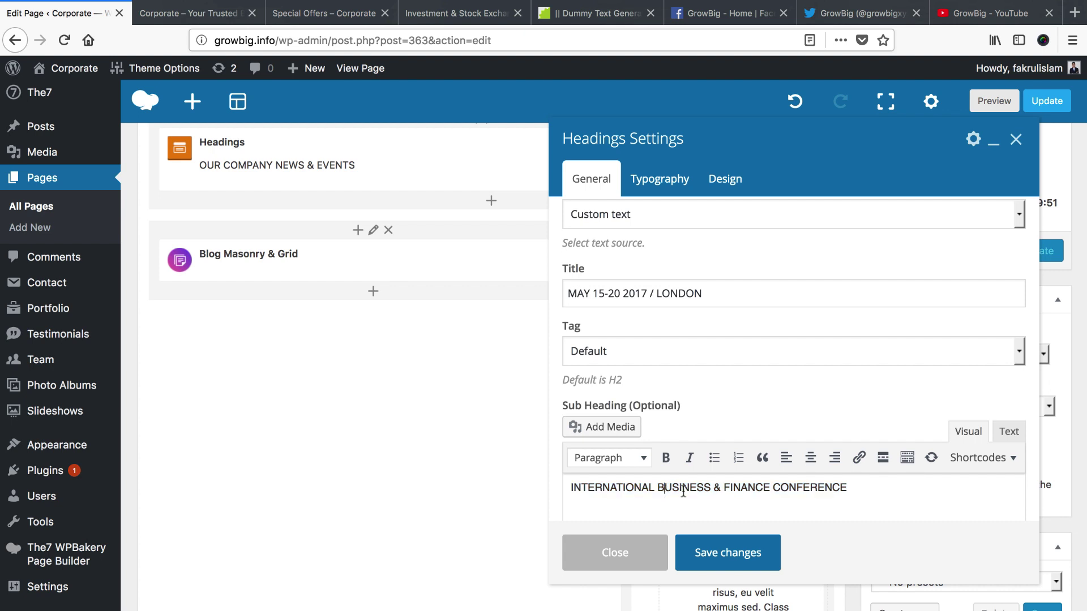
key(super+a)
key(super+v)
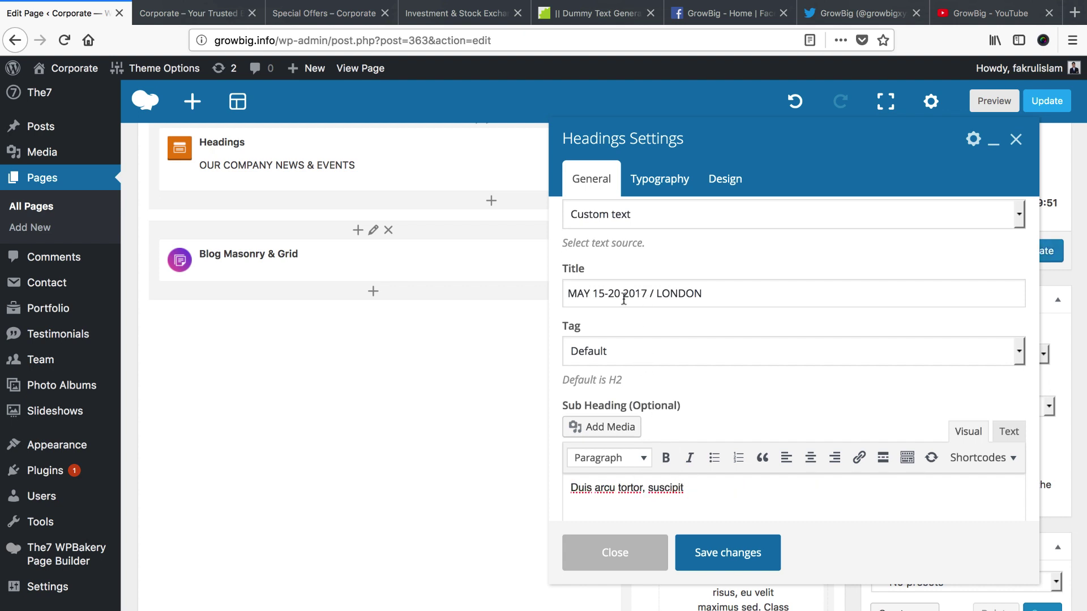
Change the heading title to 'MAY 15-20 2018 / Dhaka' and save the Headings element
click(599, 294)
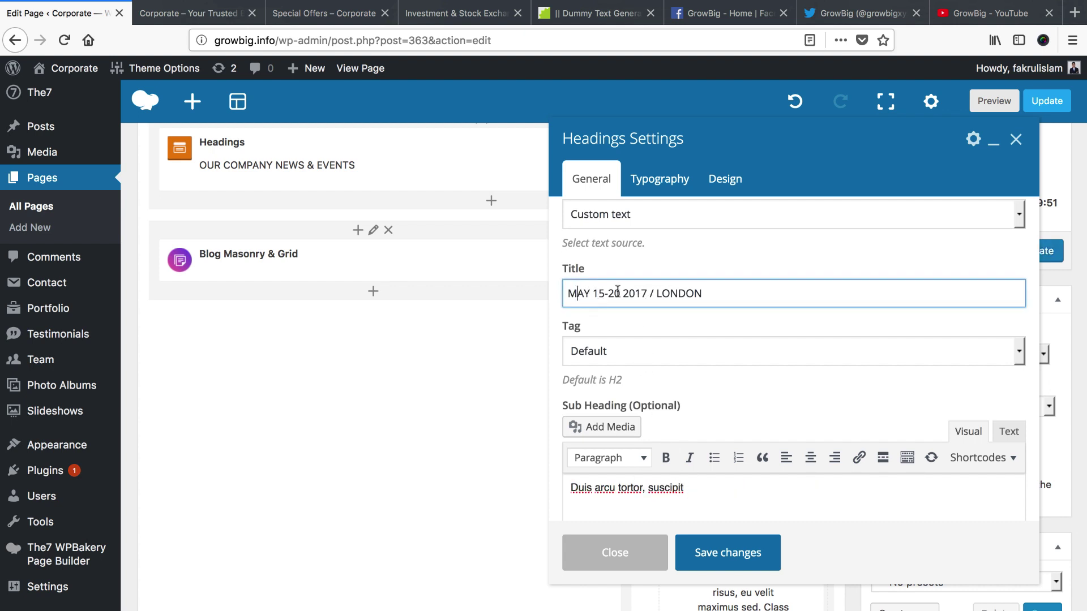
drag(597, 290, 644, 290)
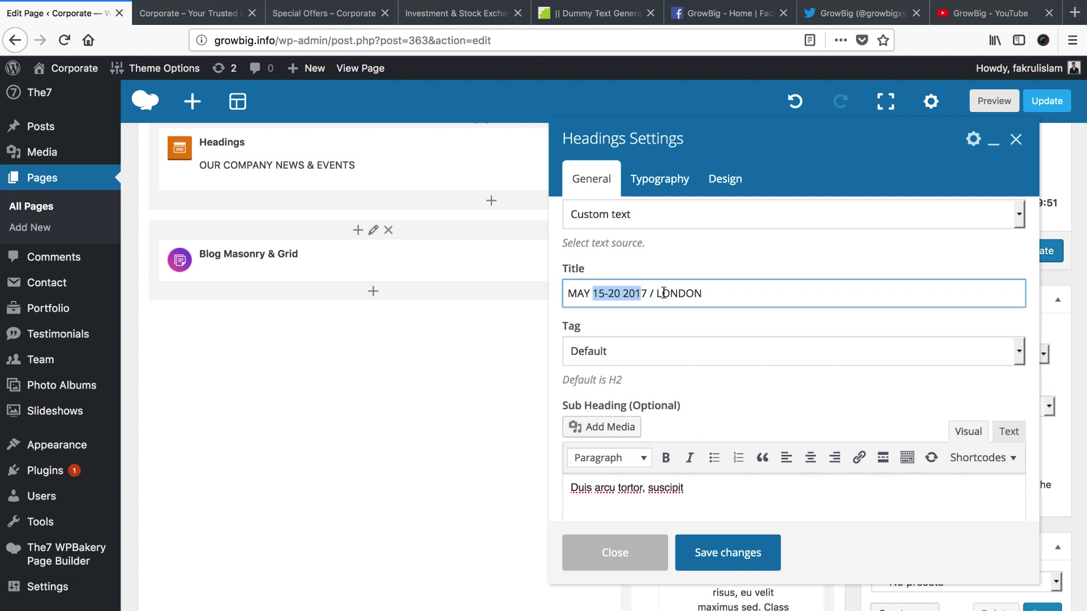
double_click(666, 293)
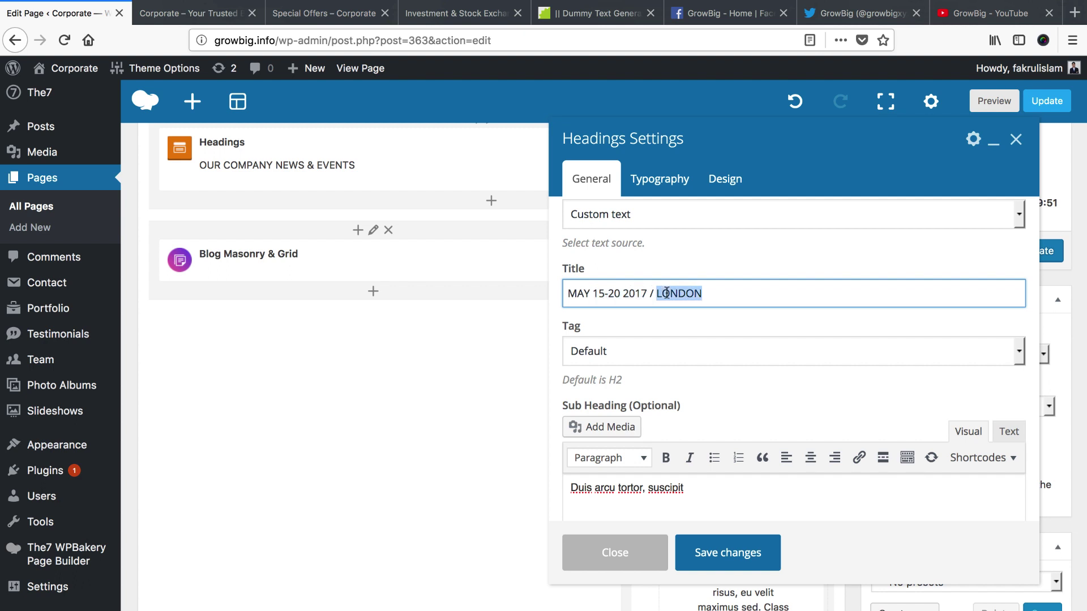
text(D)
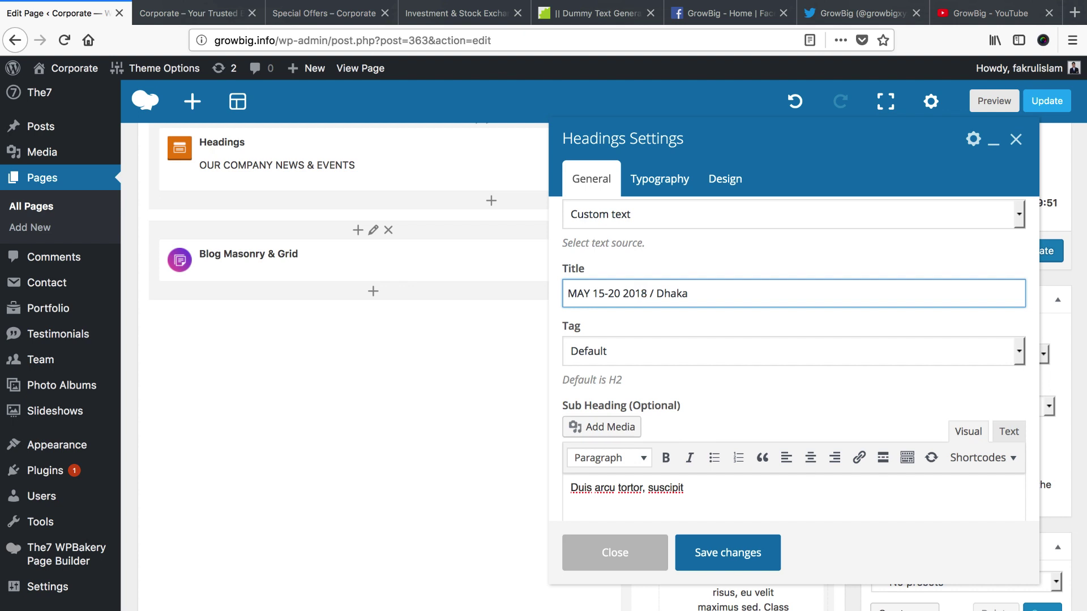
click(717, 562)
scroll(730, 509, down, 1)
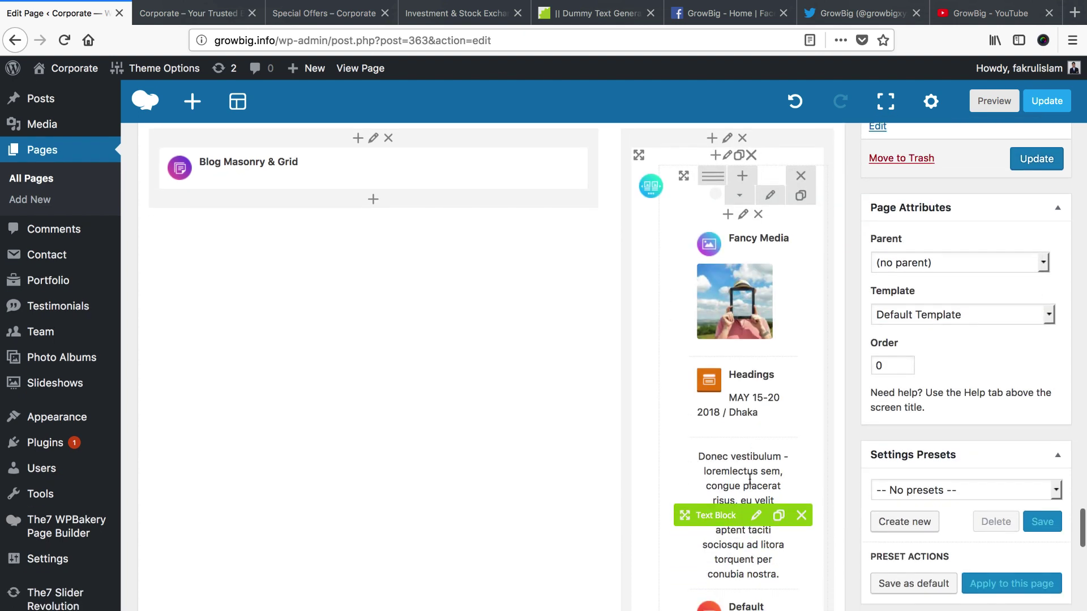
Replace the Text Block's paragraph with the copied 'Etiam sit amet' post excerpt and save
click(757, 515)
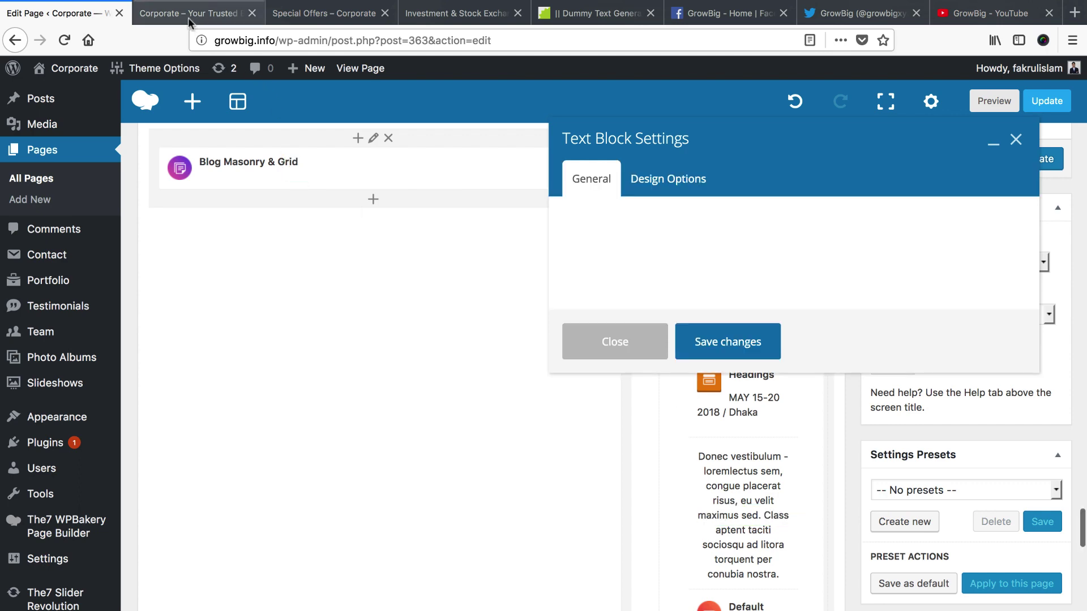
click(188, 22)
click(93, 451)
drag(92, 448, 228, 499)
key(ctrl+c)
click(65, 13)
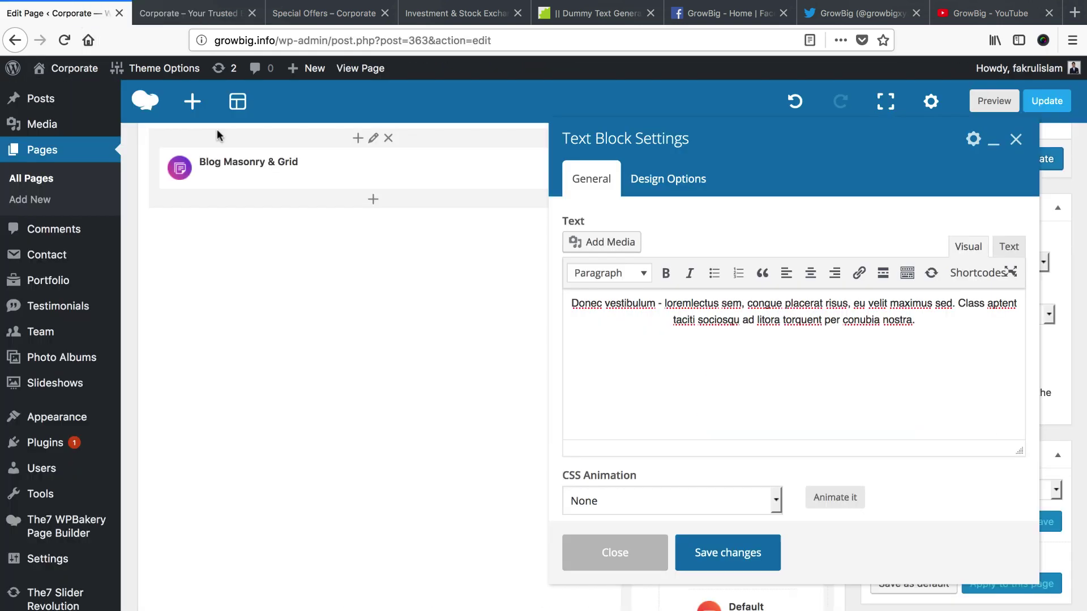
click(689, 356)
key(ctrl+a)
key(ctrl+v)
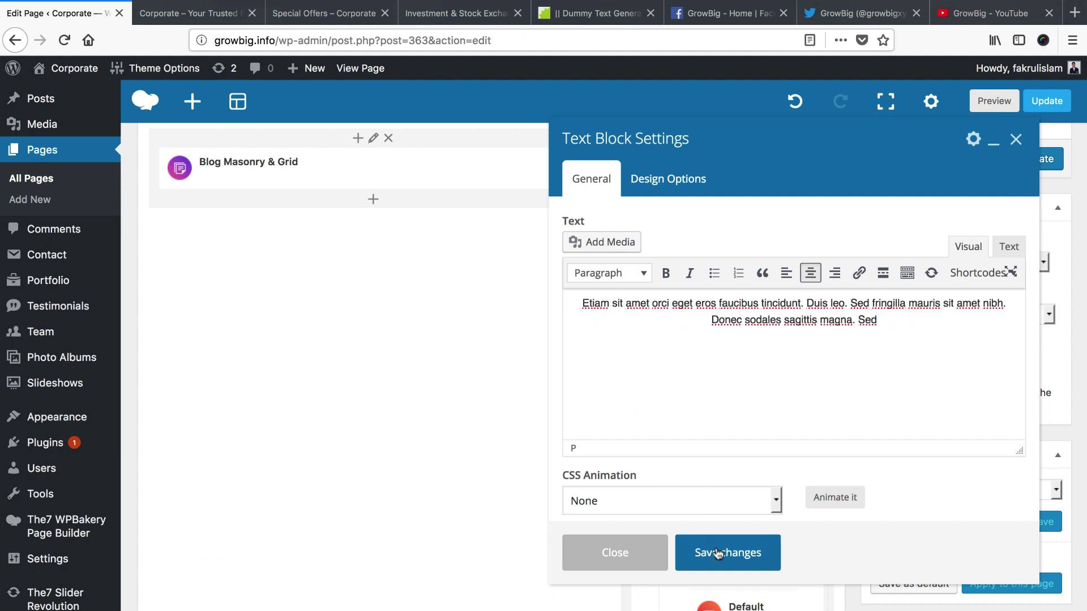
click(727, 553)
scroll(747, 481, down, 2)
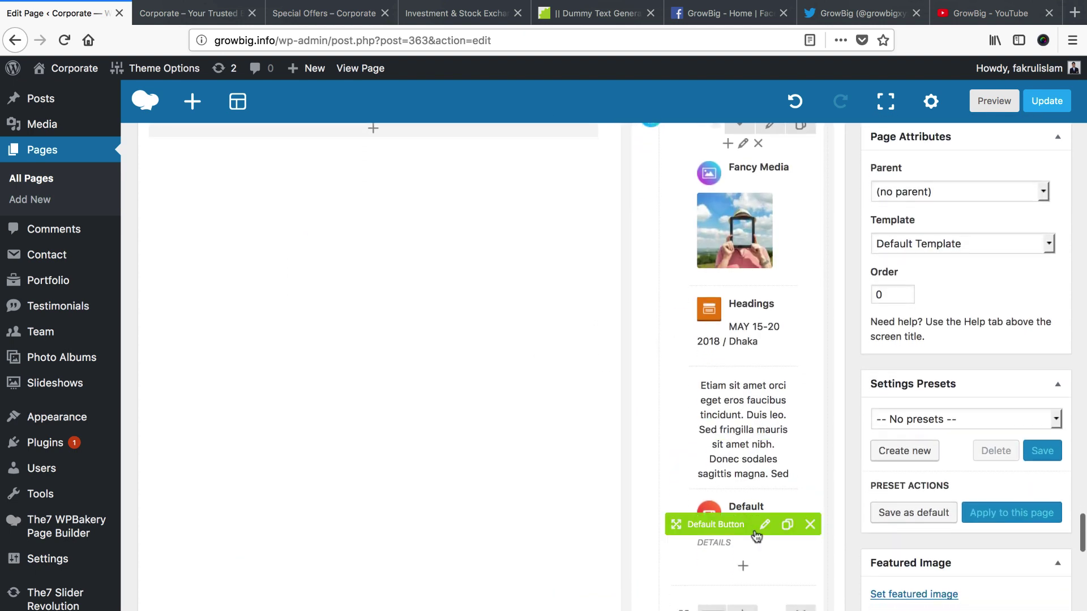
Open the VIEW DETAILS button's settings and start copying the post's link from the live homepage
click(765, 526)
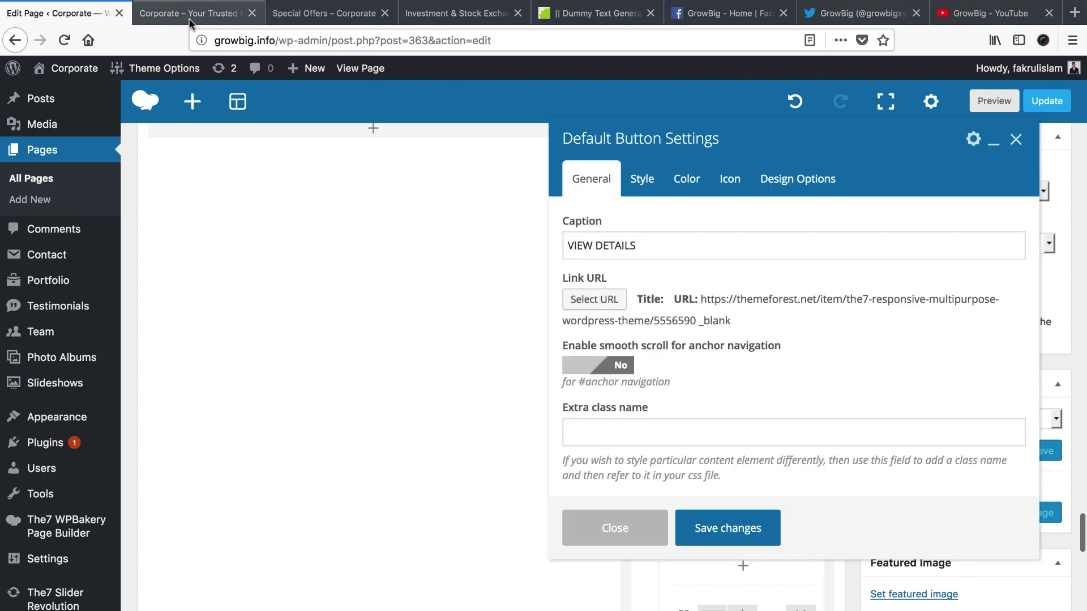
click(189, 16)
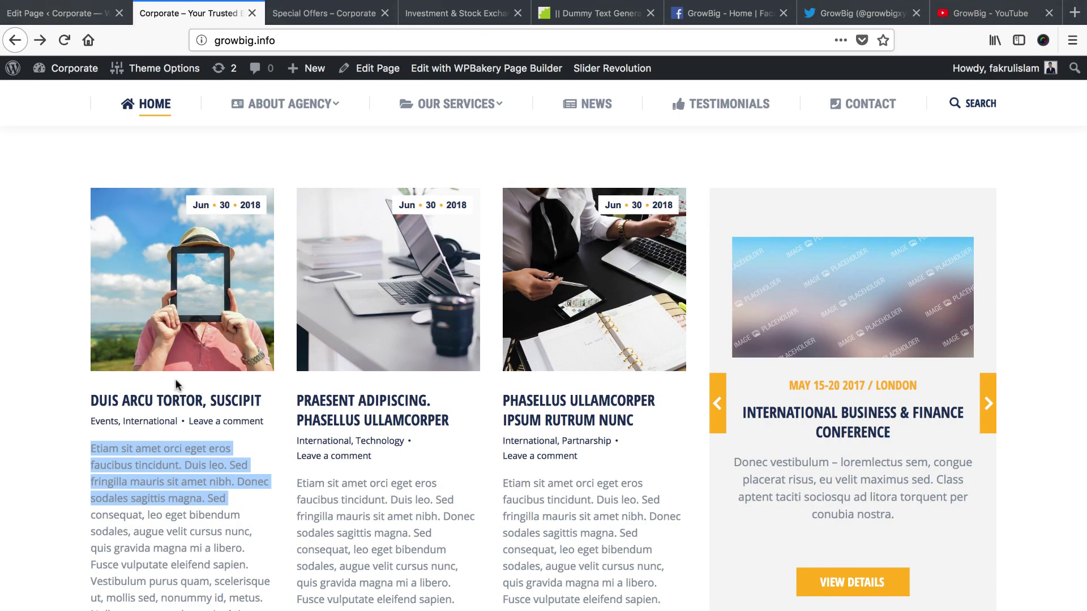
right_click(177, 402)
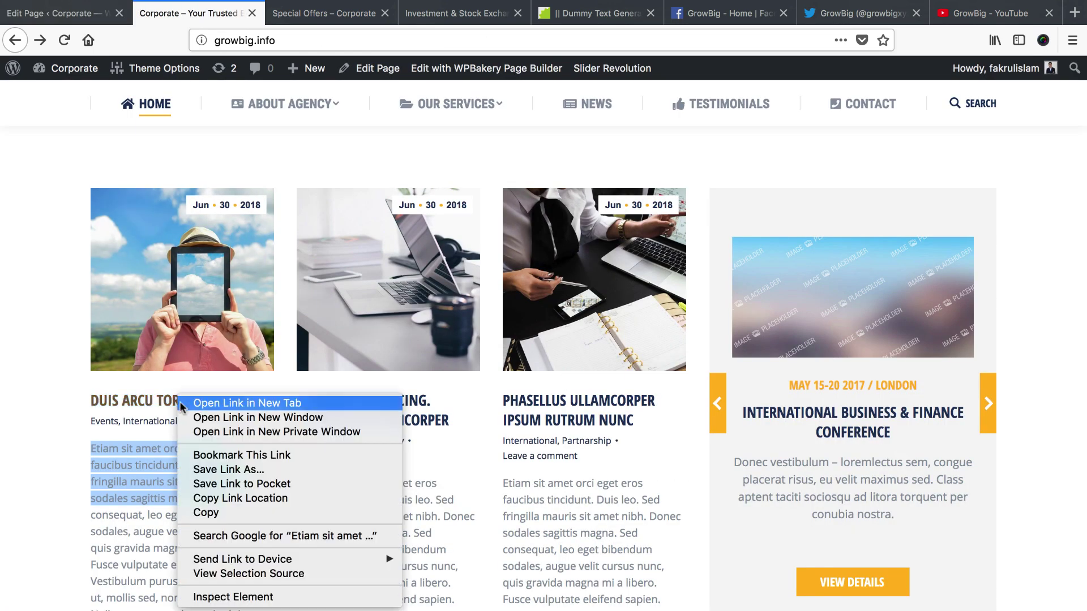
Link the slider button to the copied 'Duis arcu tortor, suscipit' post URL
click(233, 501)
click(74, 14)
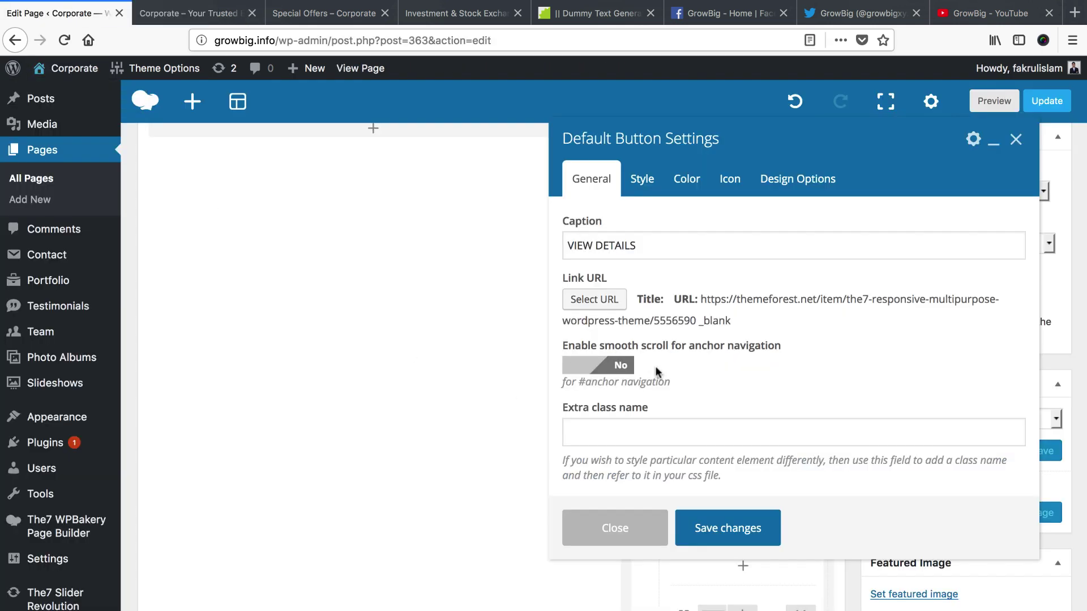
click(594, 299)
key(super+v)
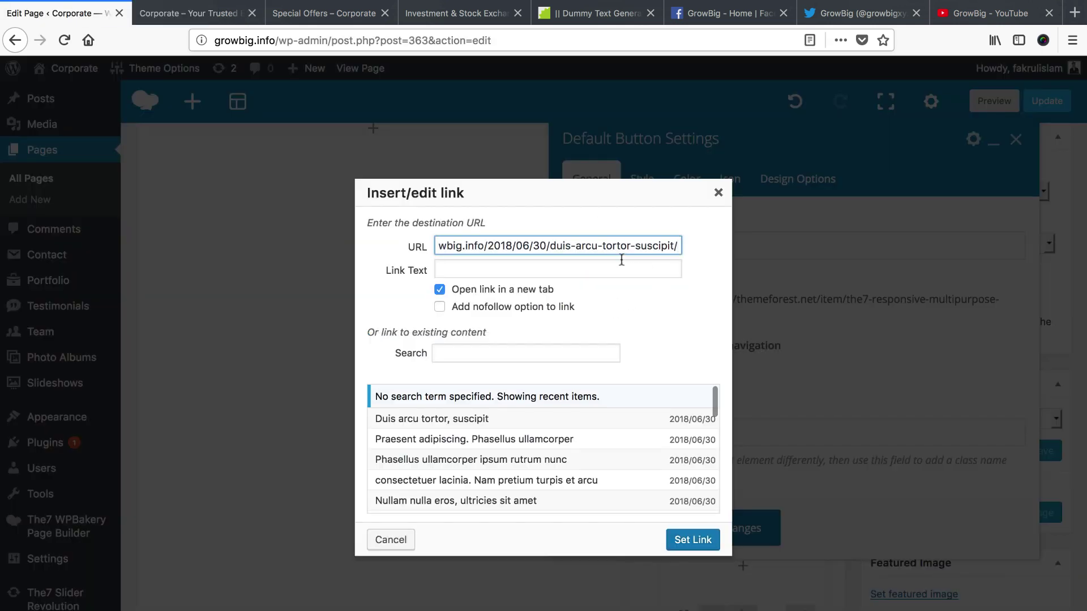
click(699, 545)
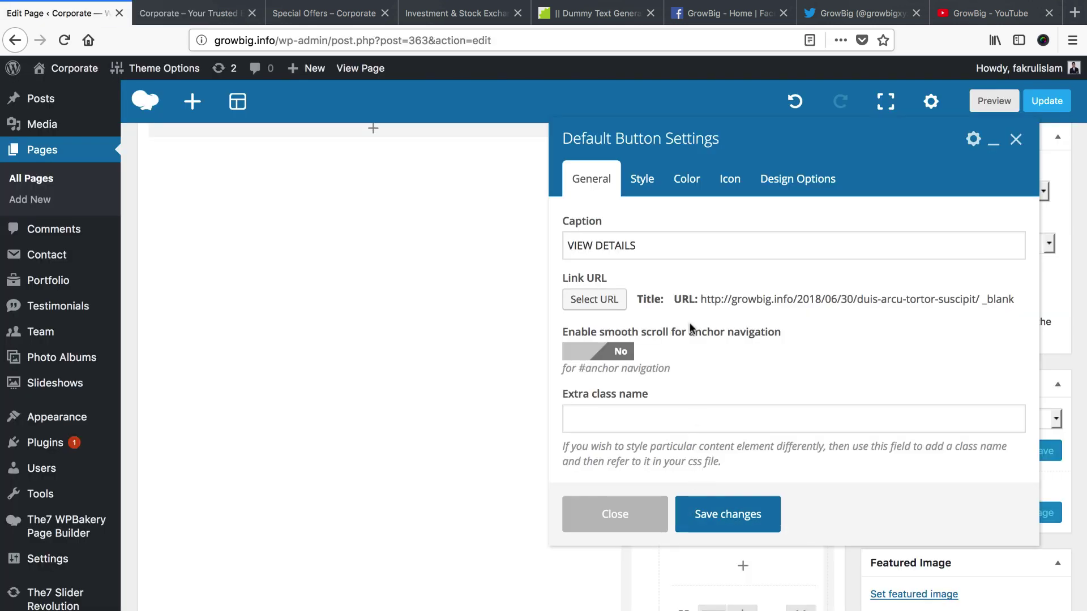
Relabel the button READ MORE, save its settings, and update the page
click(632, 243)
key(super+a)
text(RE)
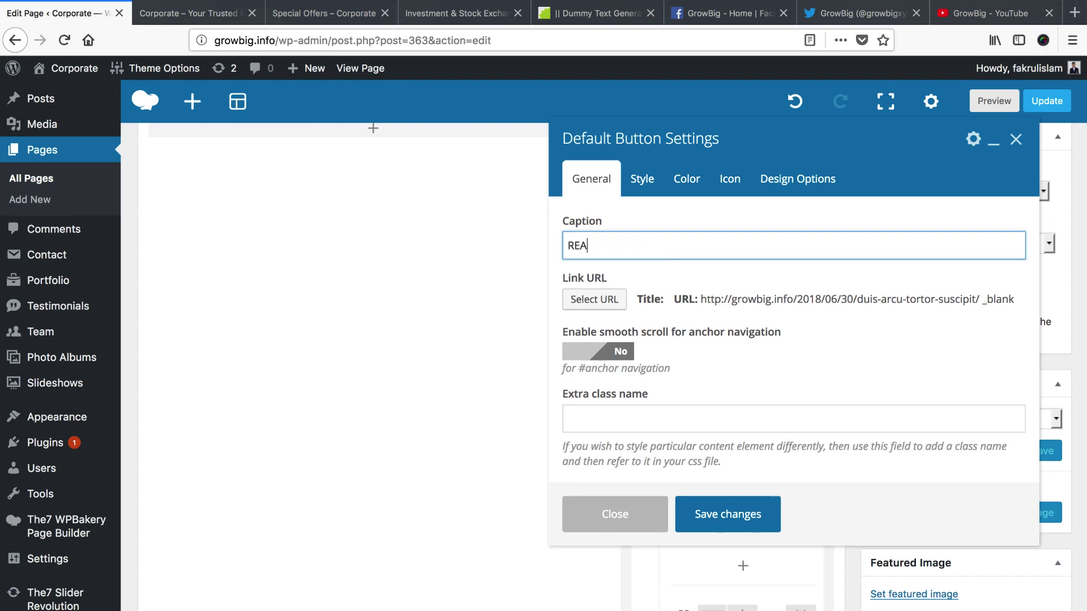
click(707, 515)
scroll(824, 462, down, 10)
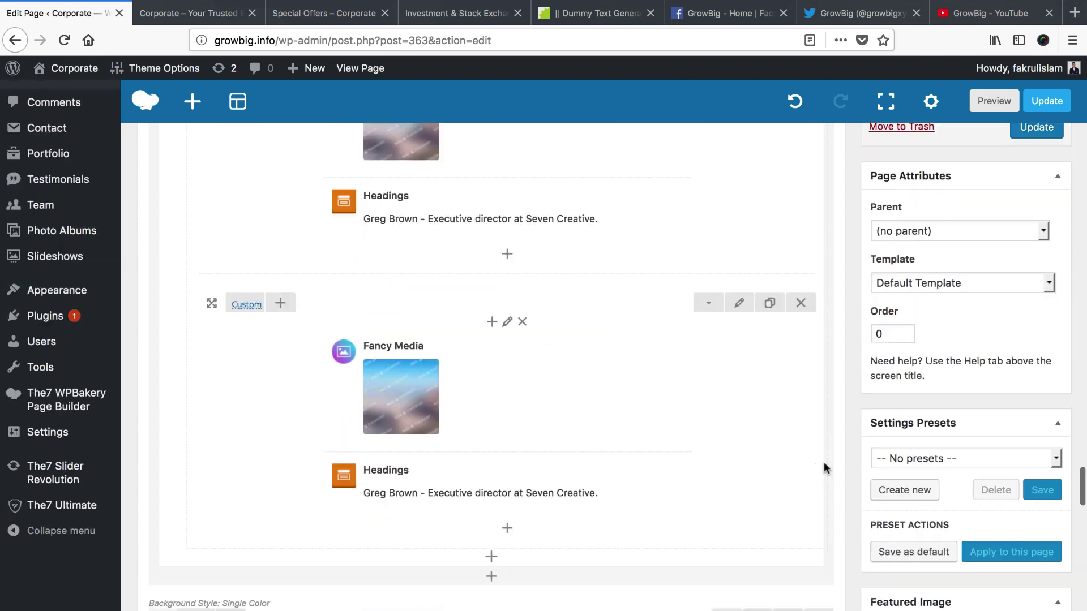
scroll(823, 468, down, 2)
scroll(1033, 463, up, 5)
click(1046, 297)
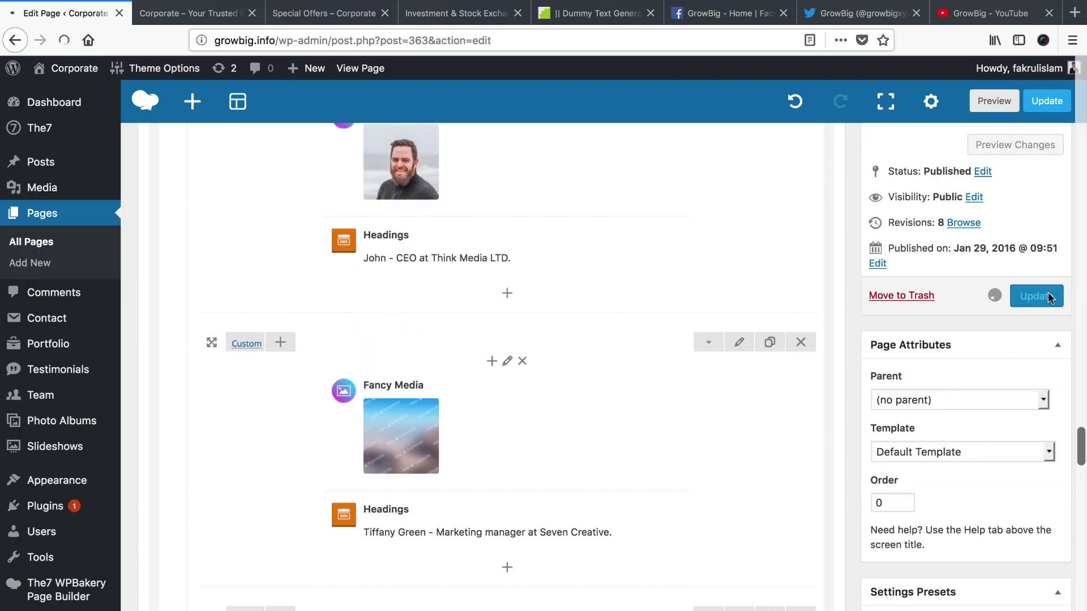
click(214, 13)
Reload the live site, confirm READ MORE opens the 'Duis arcu tortor, suscipit' post, and return to the editor
right_click(213, 13)
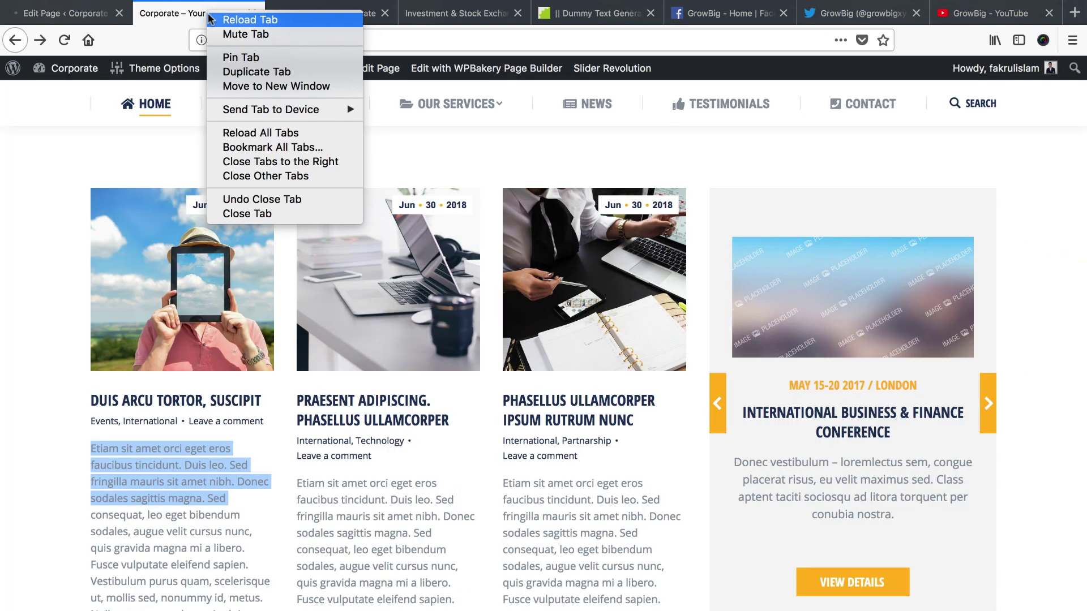
key(Escape)
key(super+r)
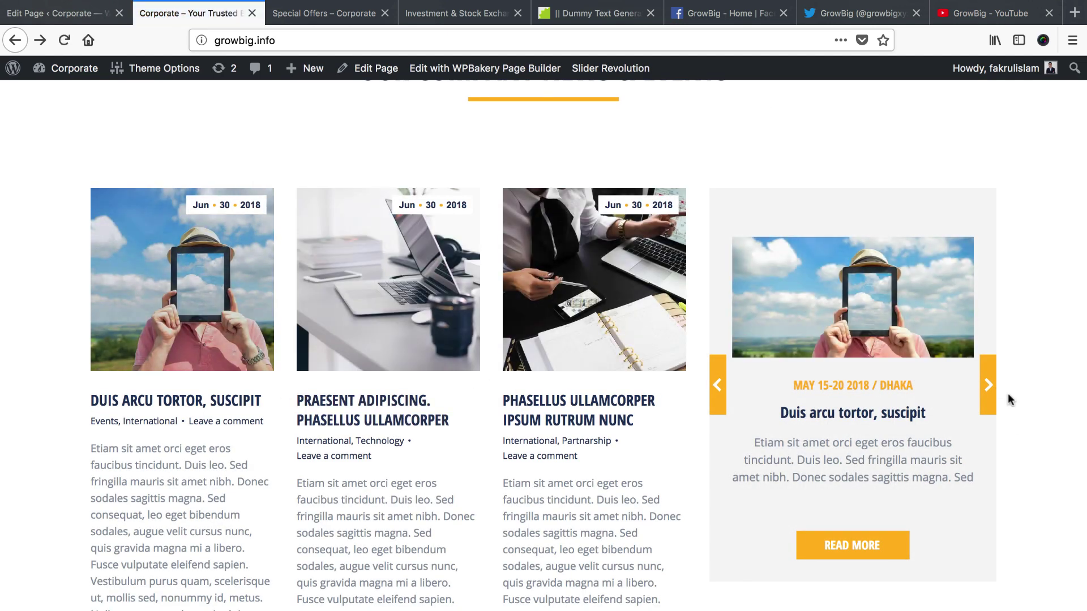
click(853, 548)
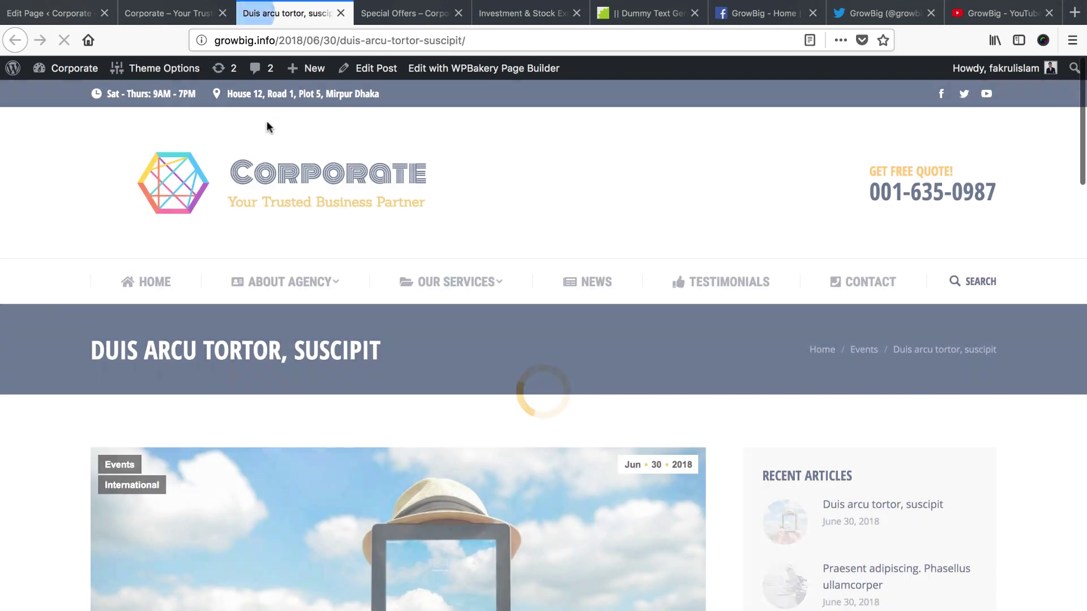
scroll(399, 432, down, 15)
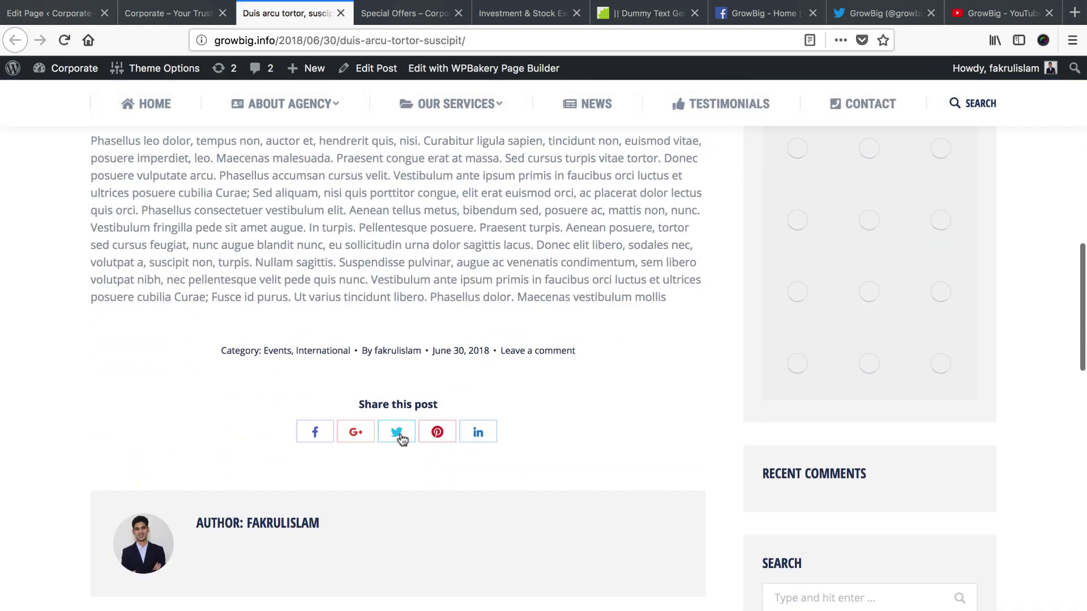
scroll(400, 437, up, 8)
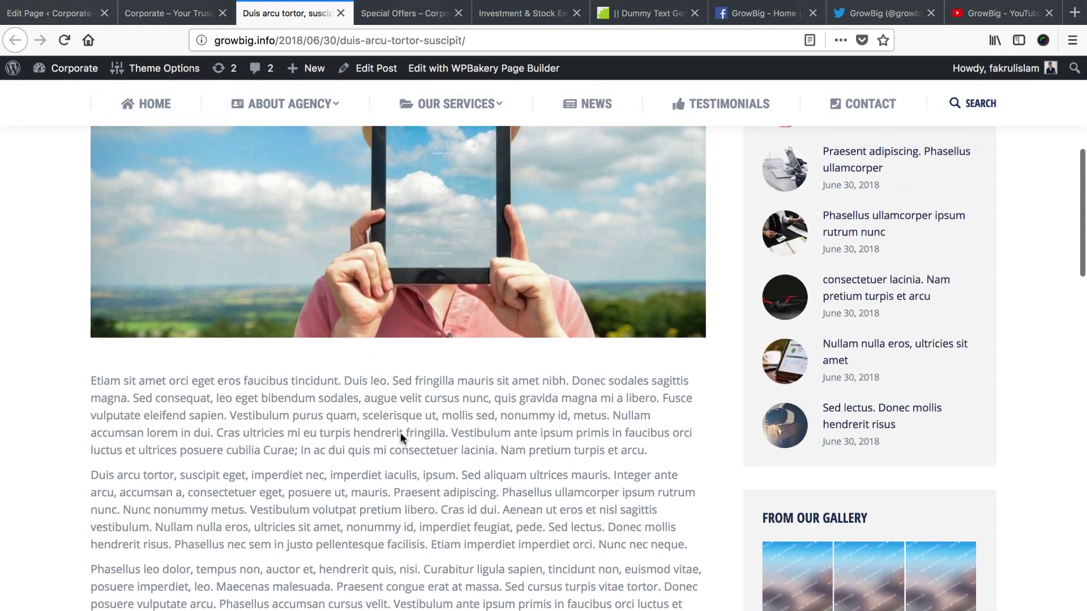
scroll(400, 433, up, 3)
click(168, 13)
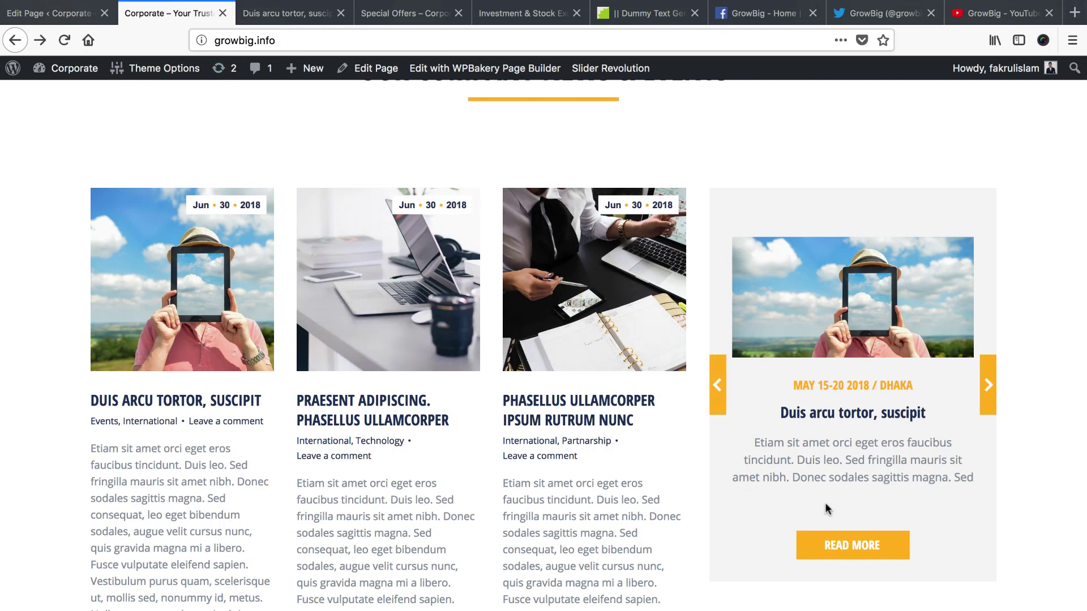
click(62, 13)
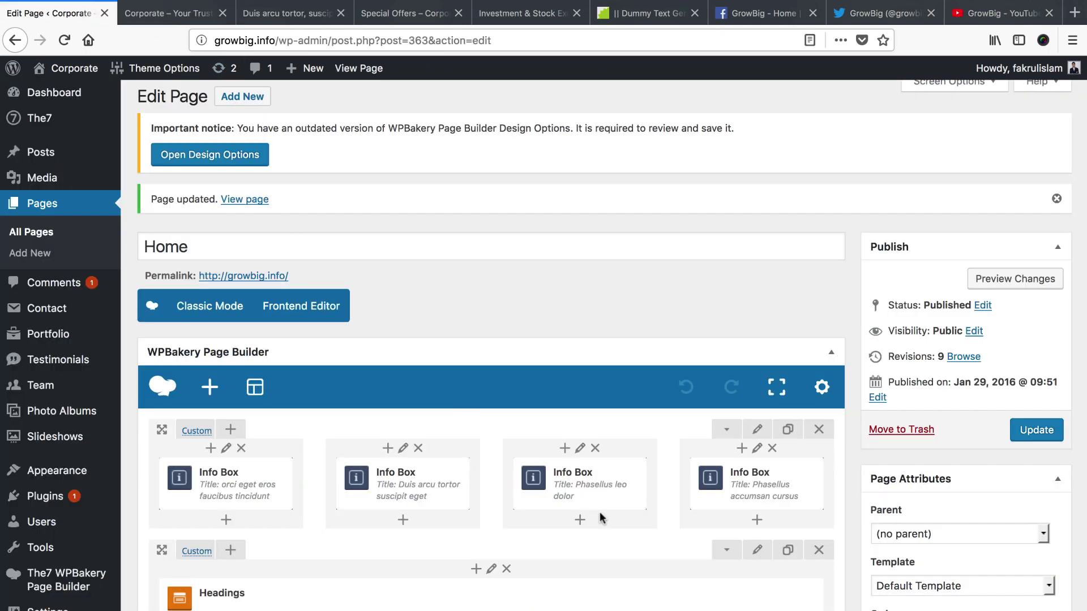
Turn off 'Open link in a new tab' for the READ MORE button and update the page
scroll(603, 519, down, 20)
scroll(606, 519, up, 10)
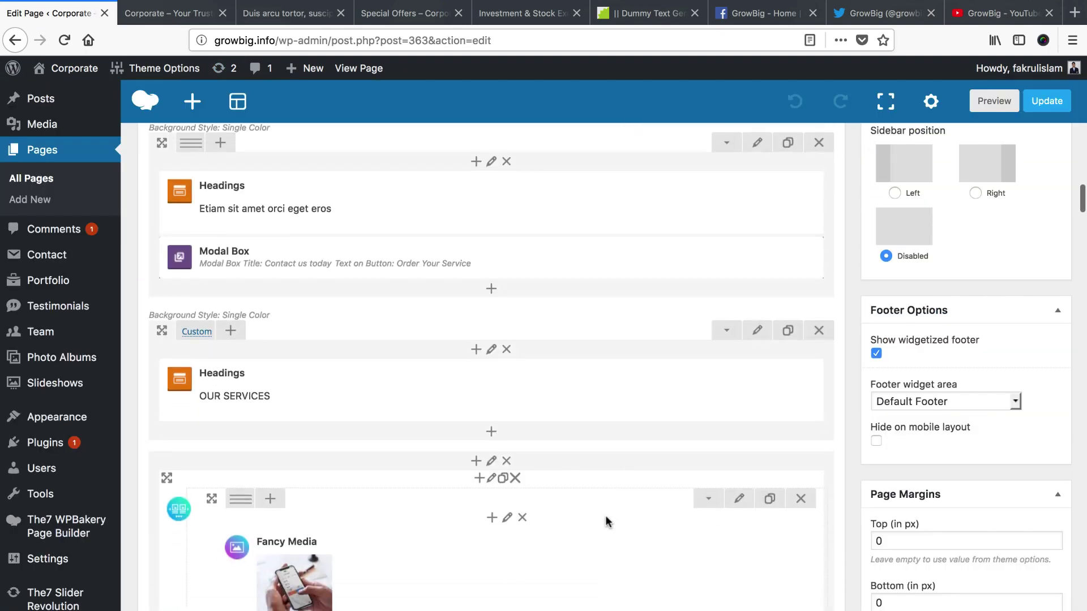
scroll(605, 521, down, 15)
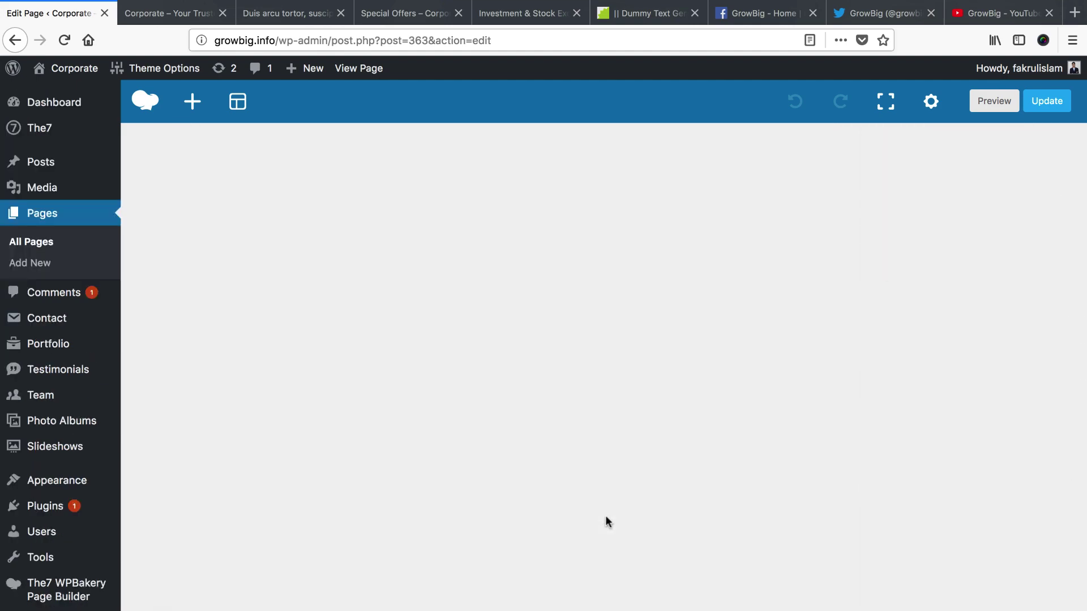
scroll(605, 521, up, 10)
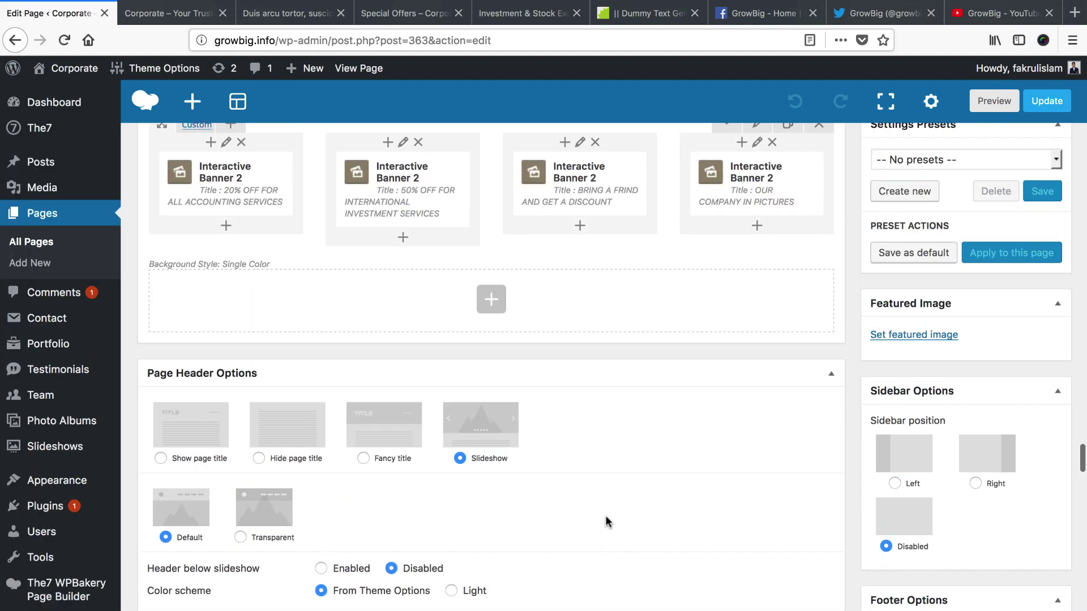
scroll(605, 520, up, 5)
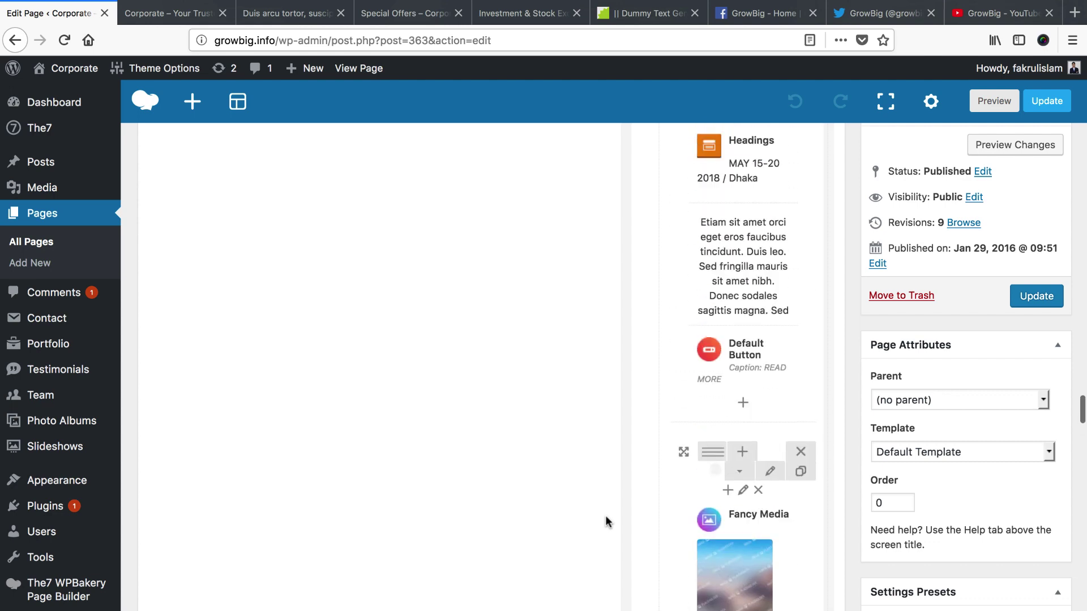
scroll(759, 509, down, 3)
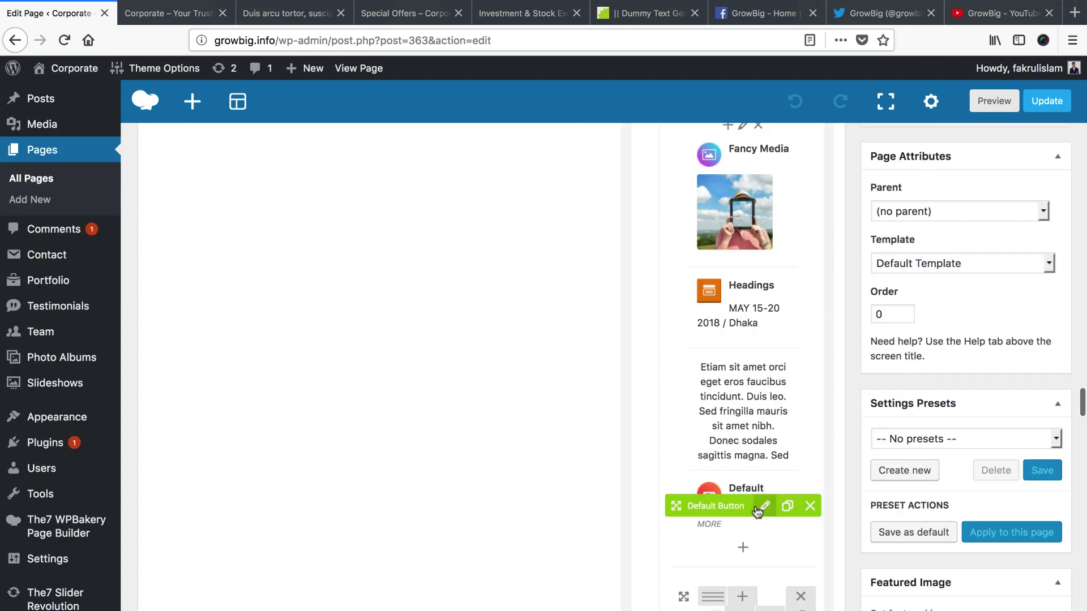
click(765, 506)
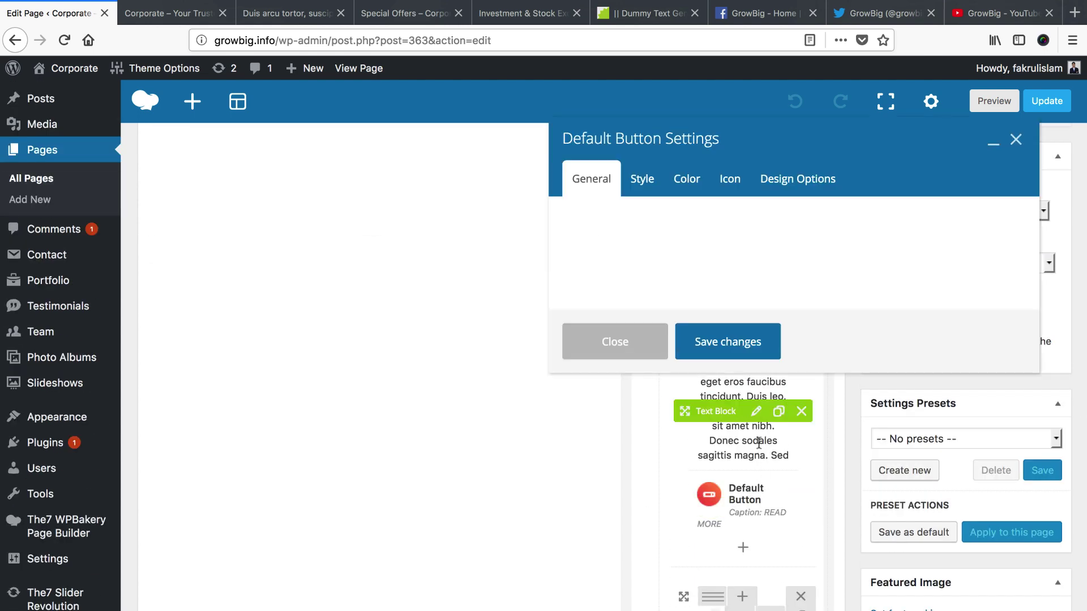
click(609, 305)
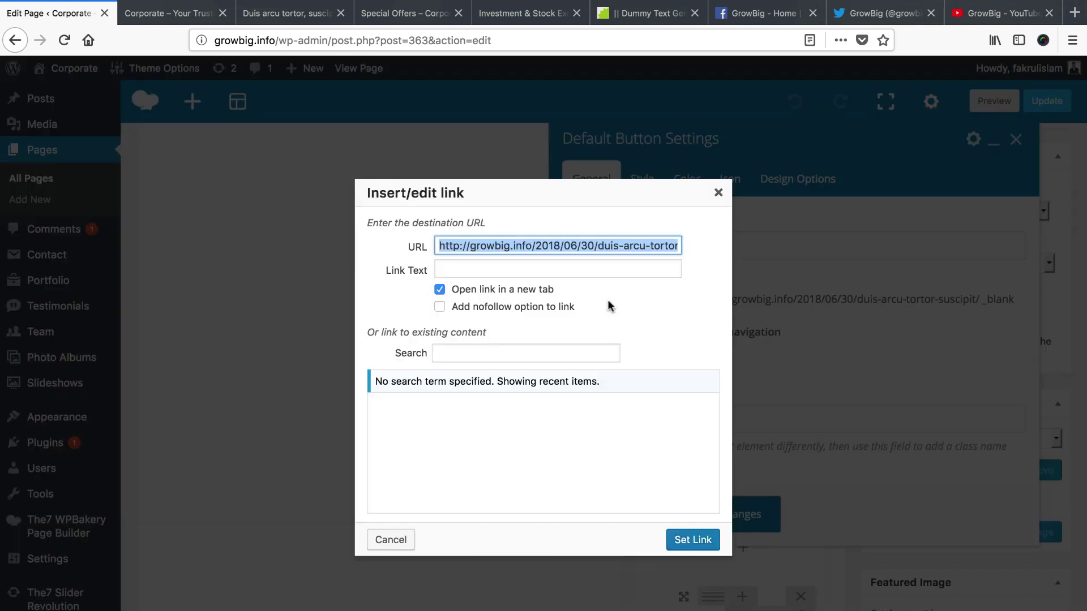
click(440, 291)
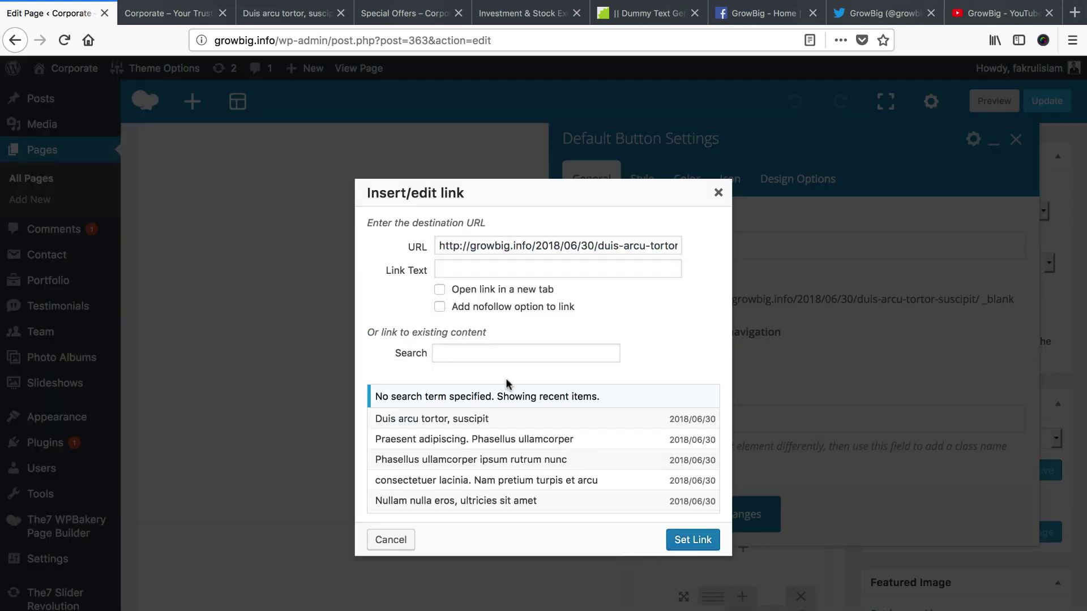
click(690, 541)
click(737, 515)
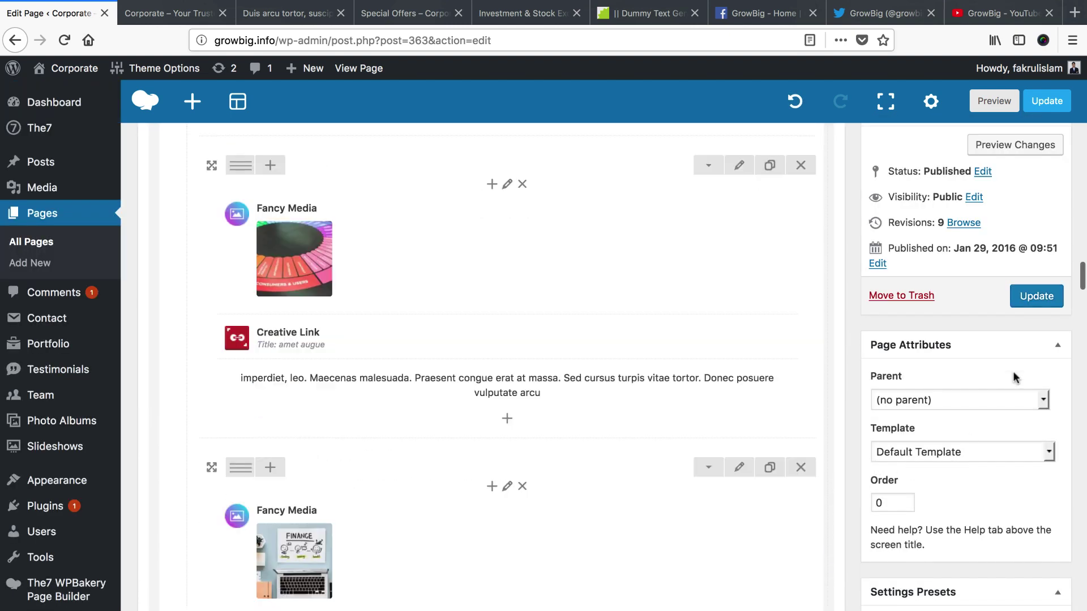
click(1036, 296)
key(ctrl+Tab)
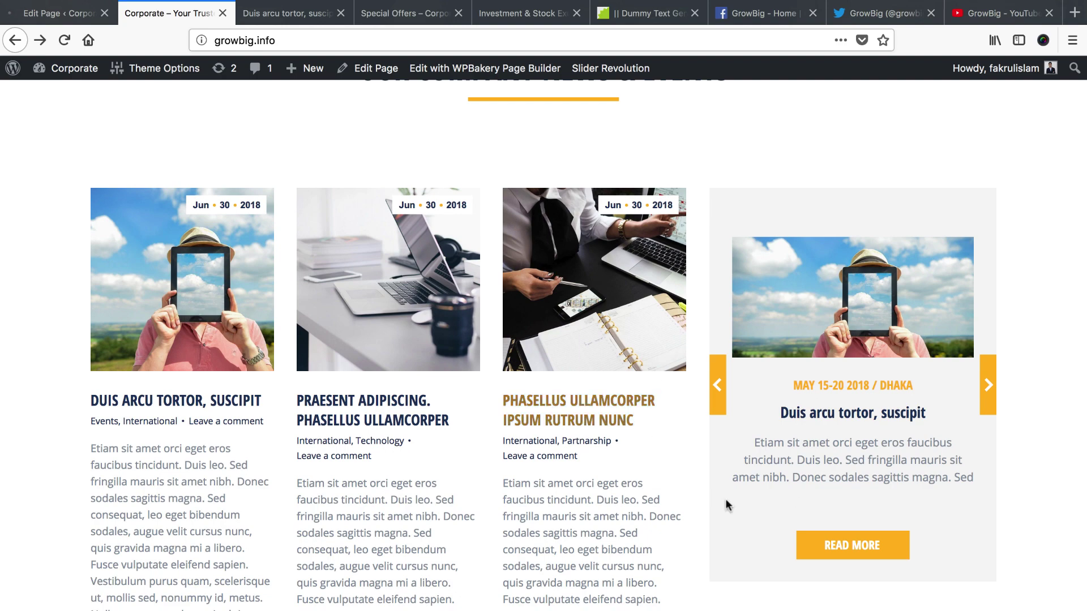
Scroll the live site to inspect the footer, then go to Appearance > Widgets
scroll(493, 433, down, 10)
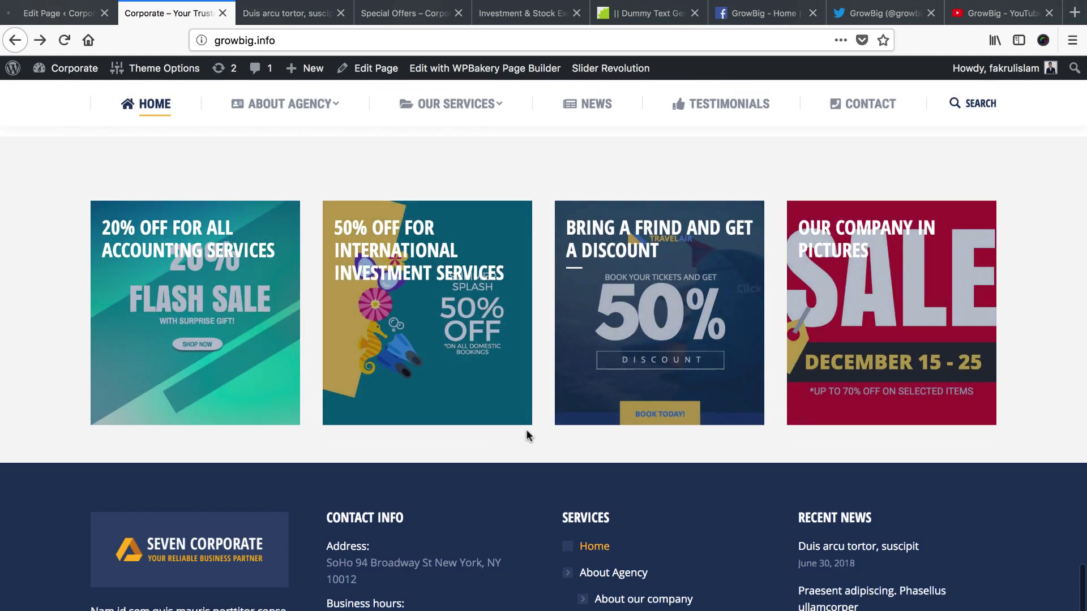
scroll(316, 475, down, 3)
scroll(553, 498, down, 4)
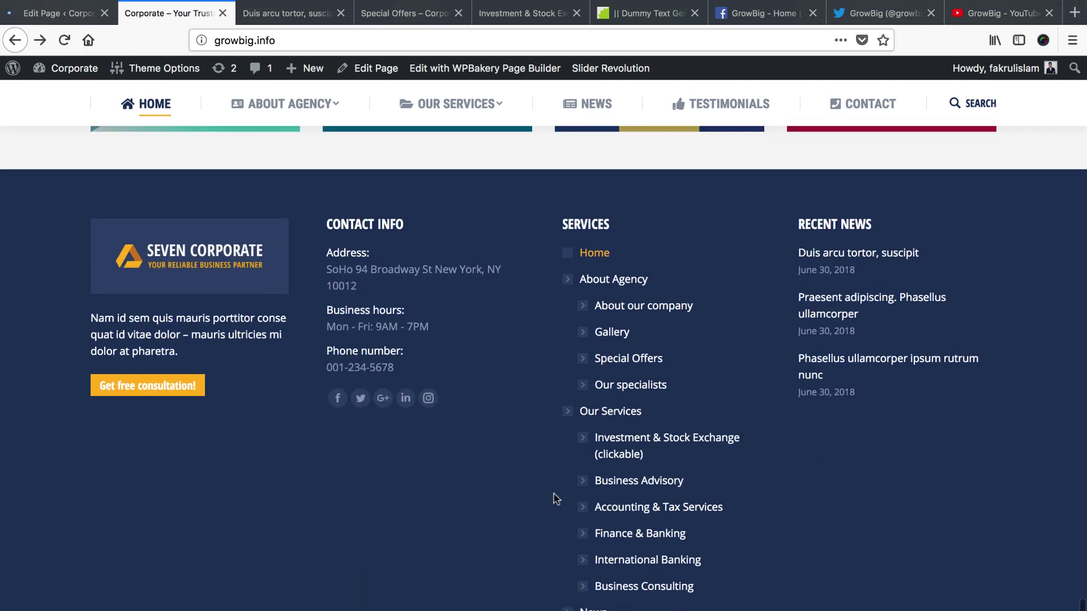
scroll(553, 498, up, 2)
click(52, 13)
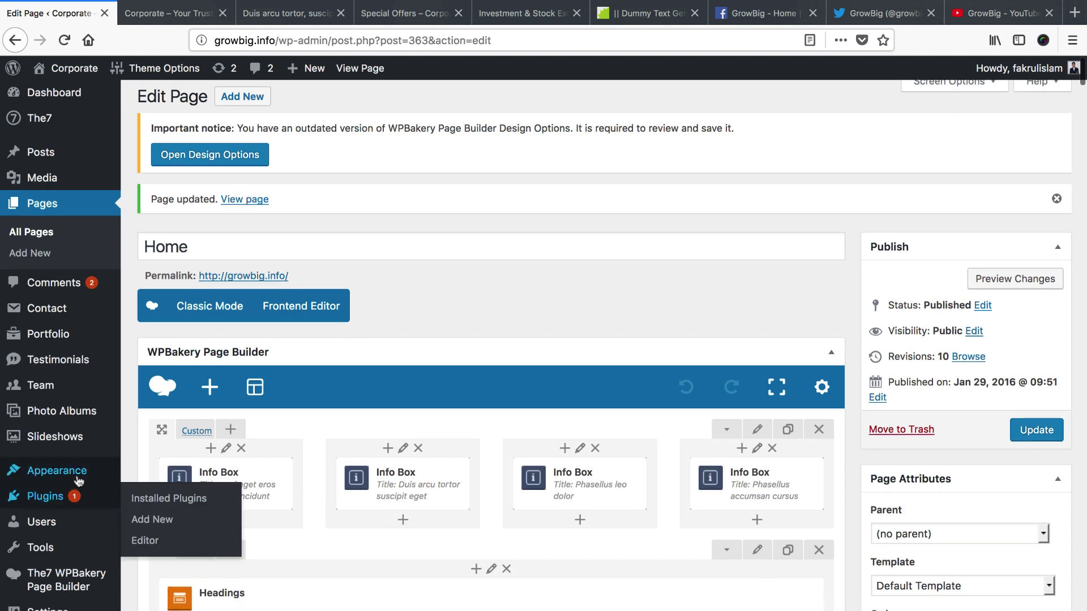
mouse_move(73, 476)
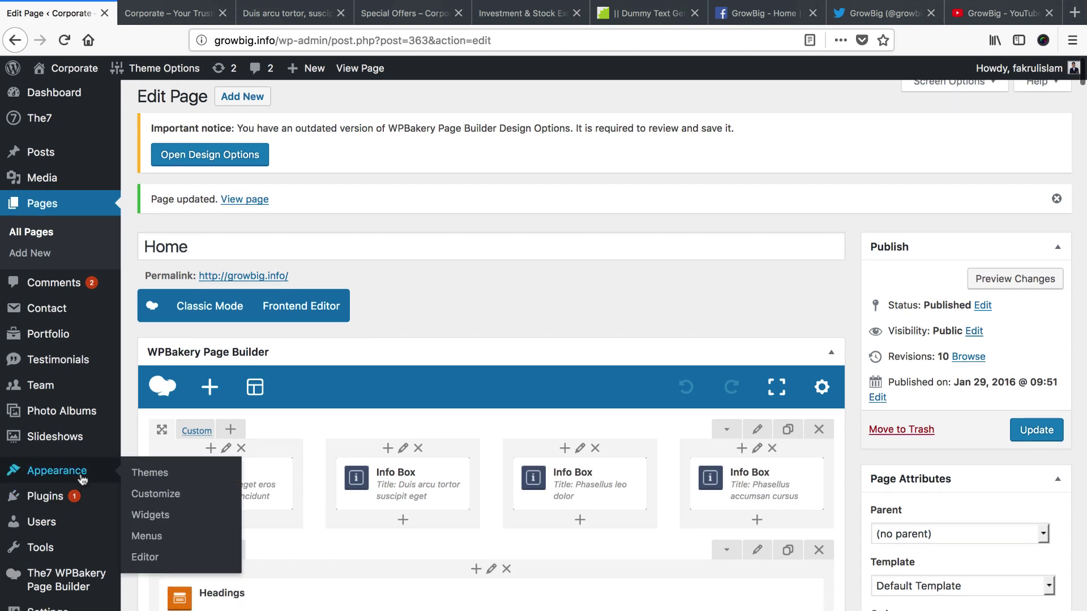
click(160, 512)
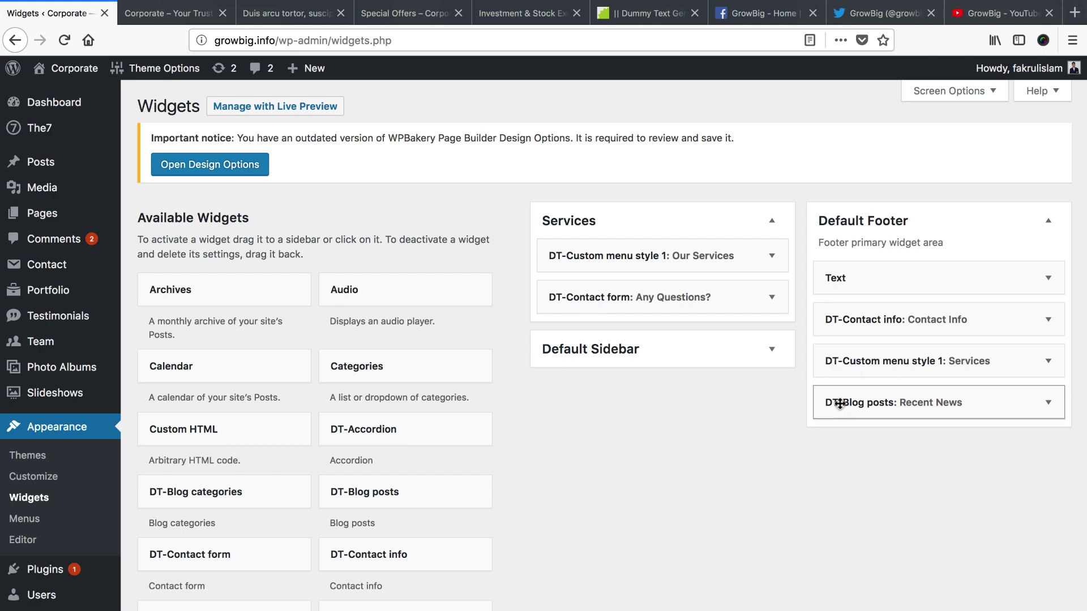
Upload footer-logo.png from the logo folder and insert it into the footer Text widget
click(177, 17)
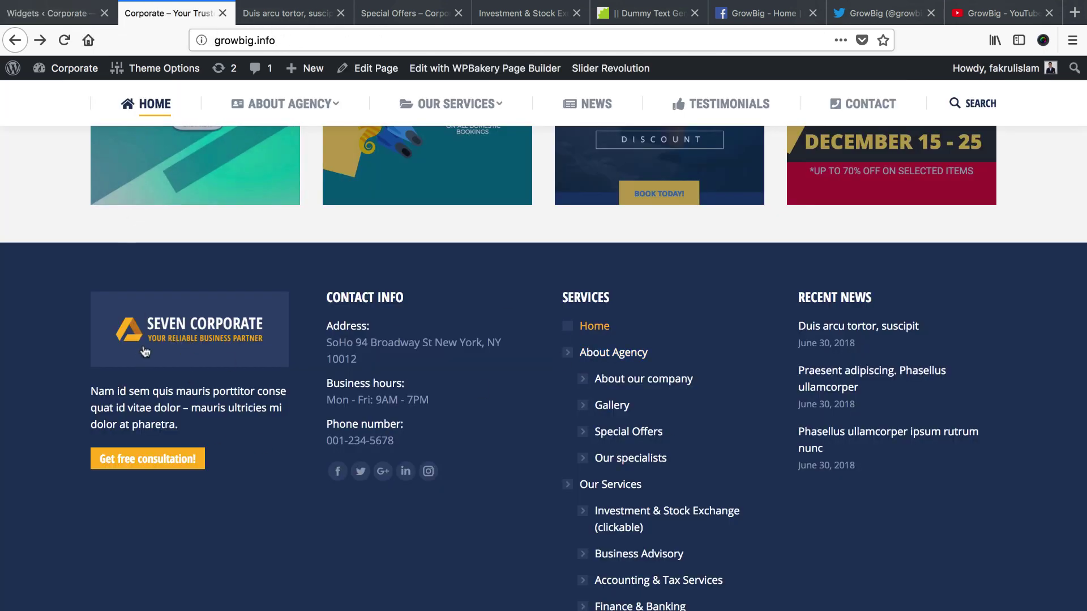
click(54, 13)
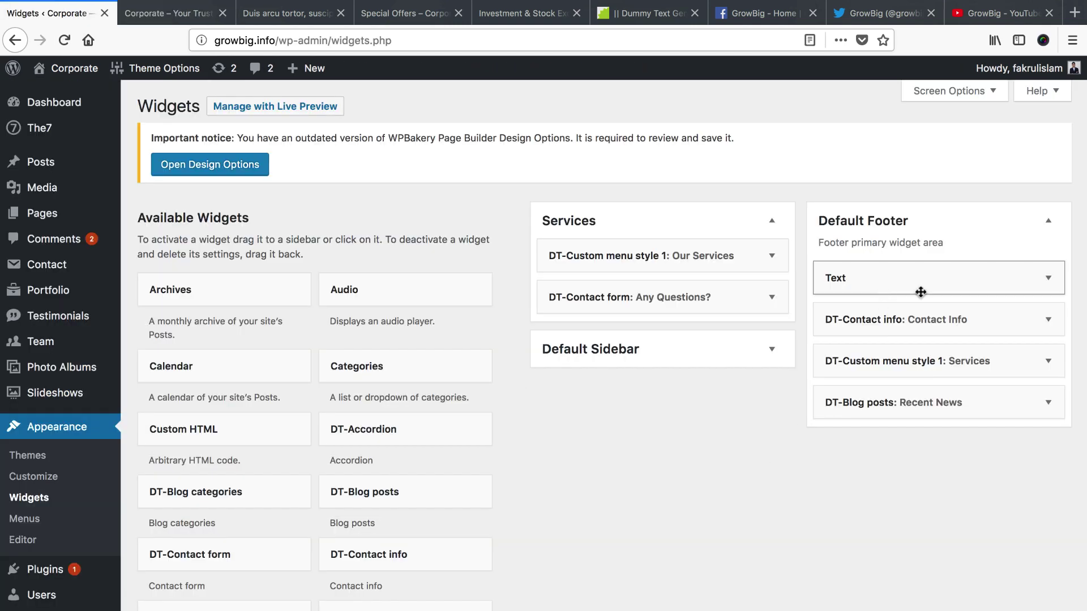
click(1050, 280)
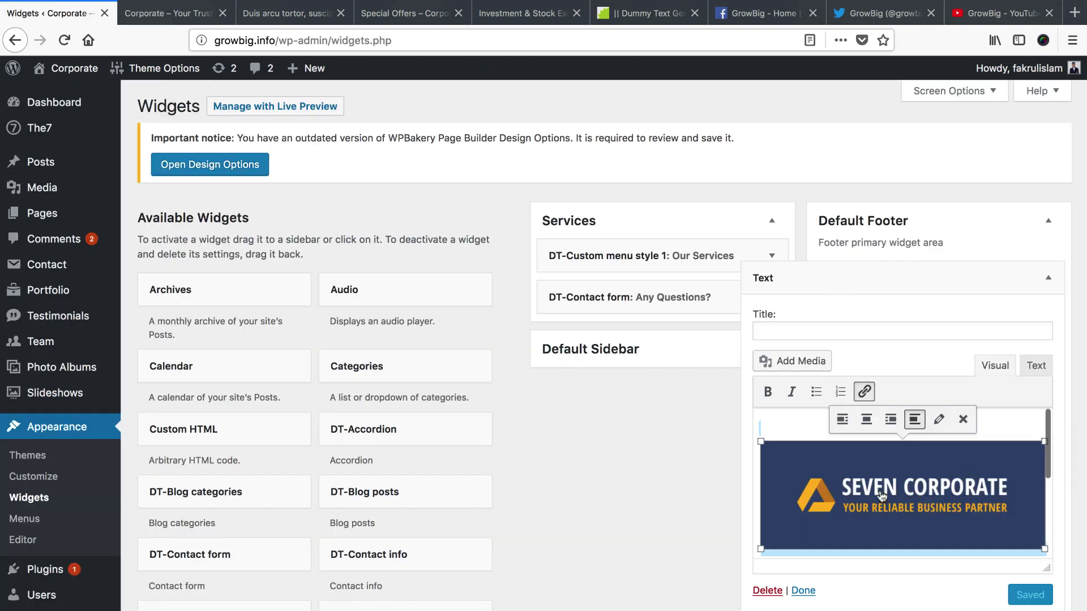
click(781, 430)
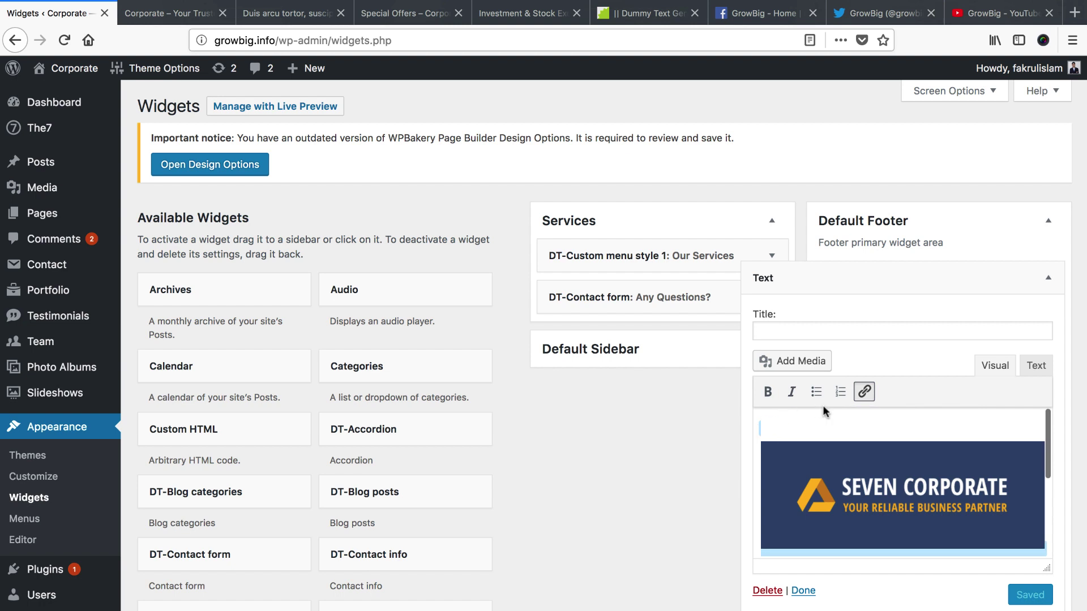
click(792, 364)
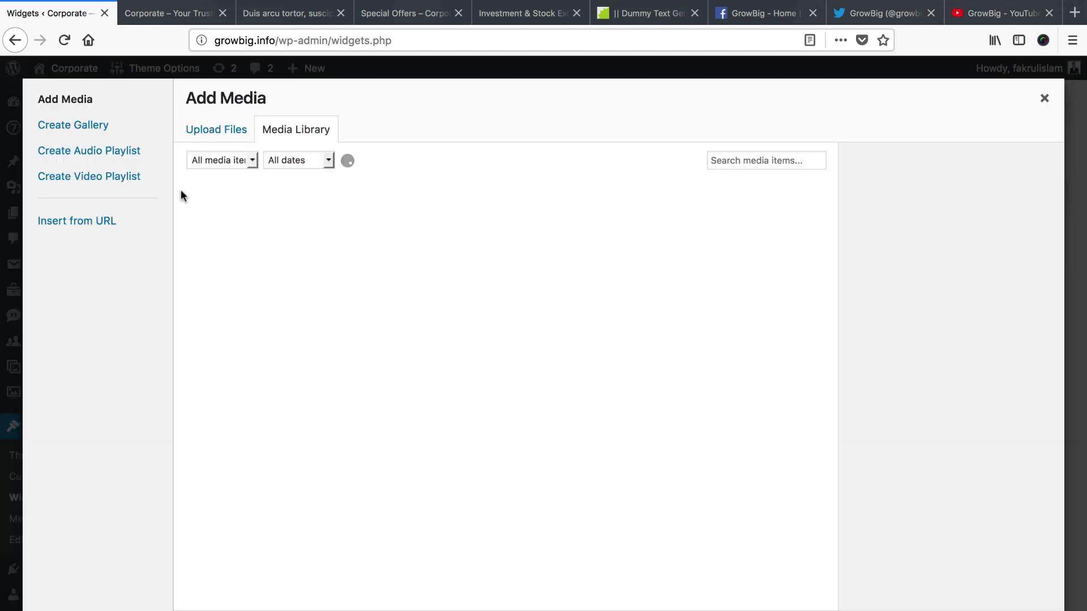
click(212, 133)
click(627, 378)
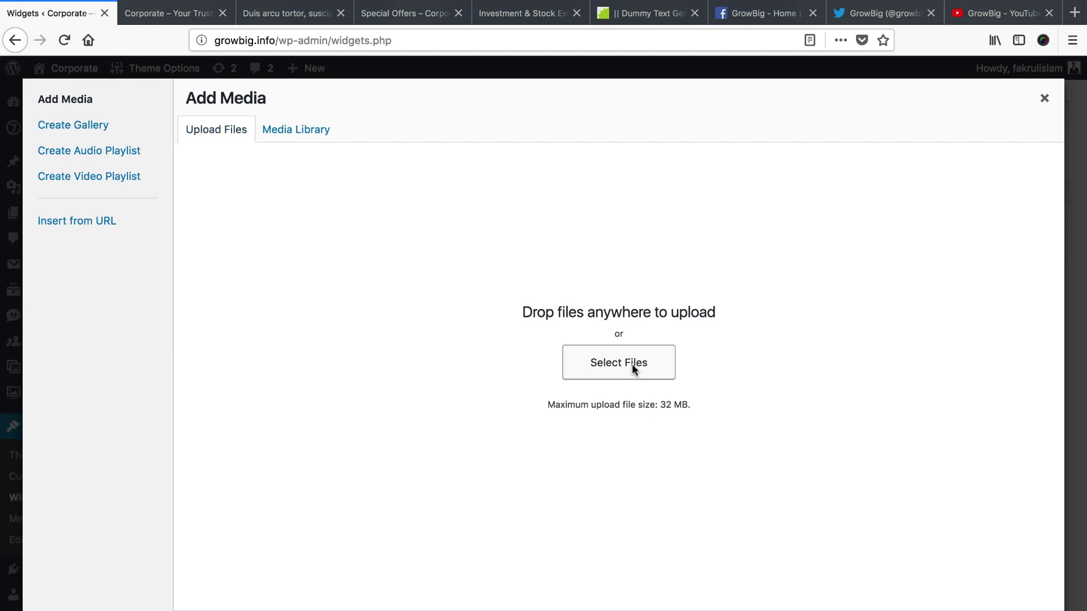
click(521, 88)
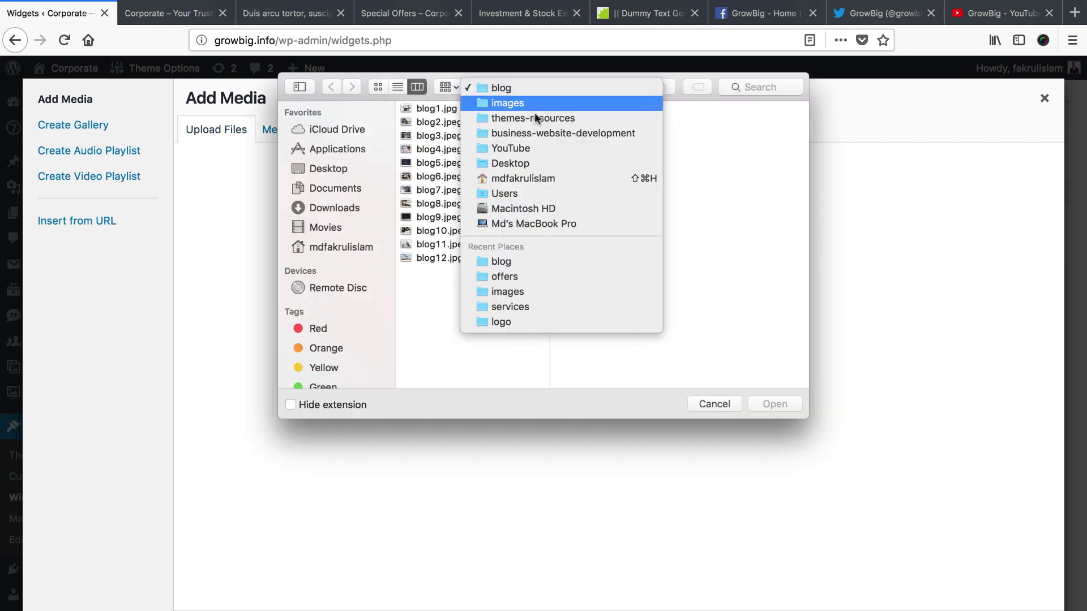
click(535, 105)
click(686, 163)
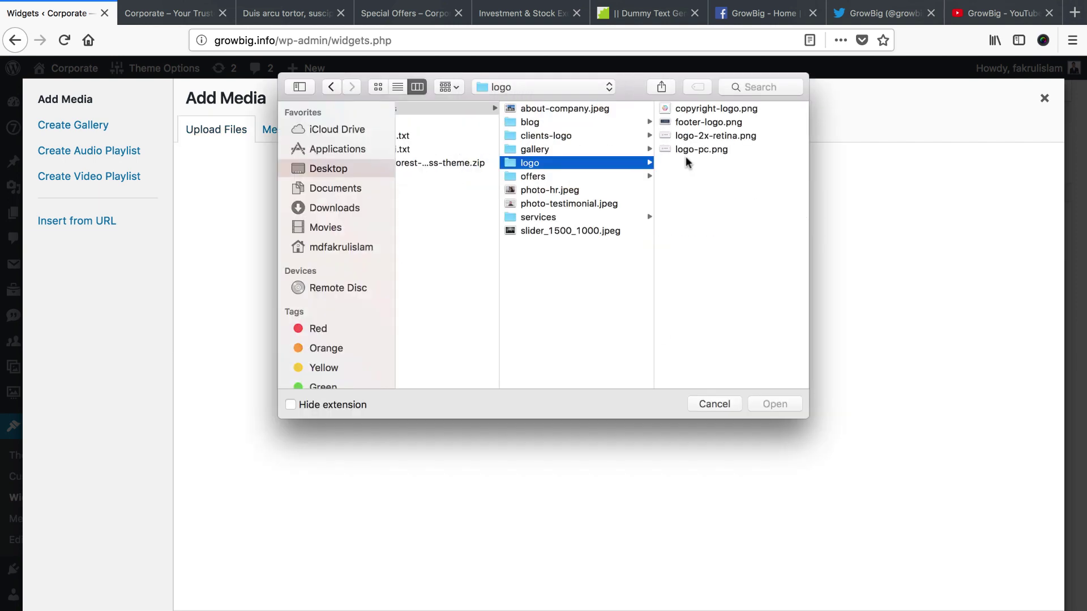
click(704, 122)
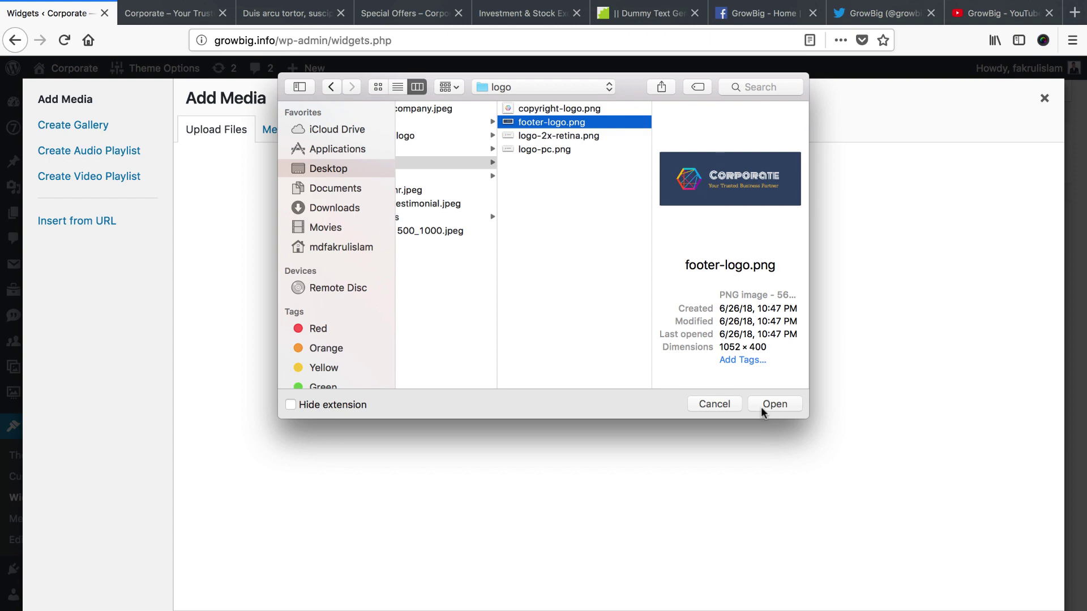
click(761, 405)
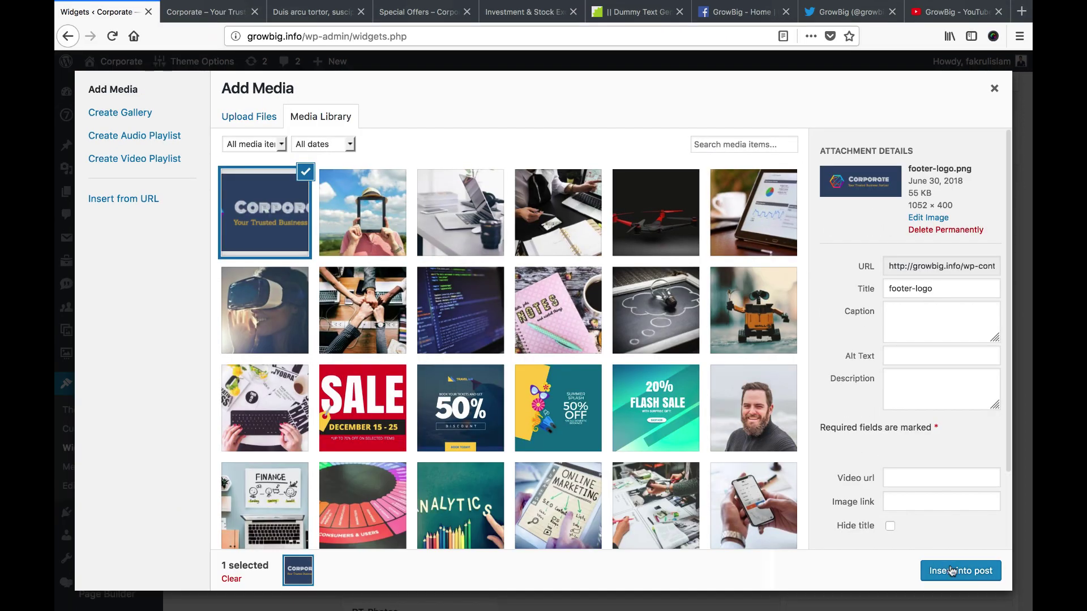
click(947, 569)
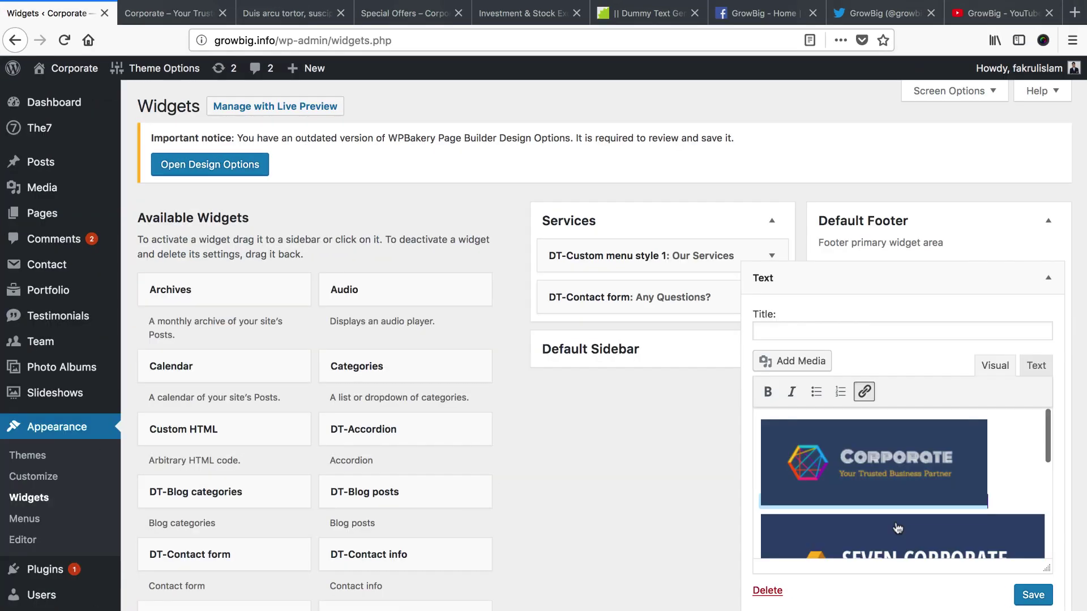
Delete the old Seven Corporate image and place footer-logo.png at the top, centred
click(859, 467)
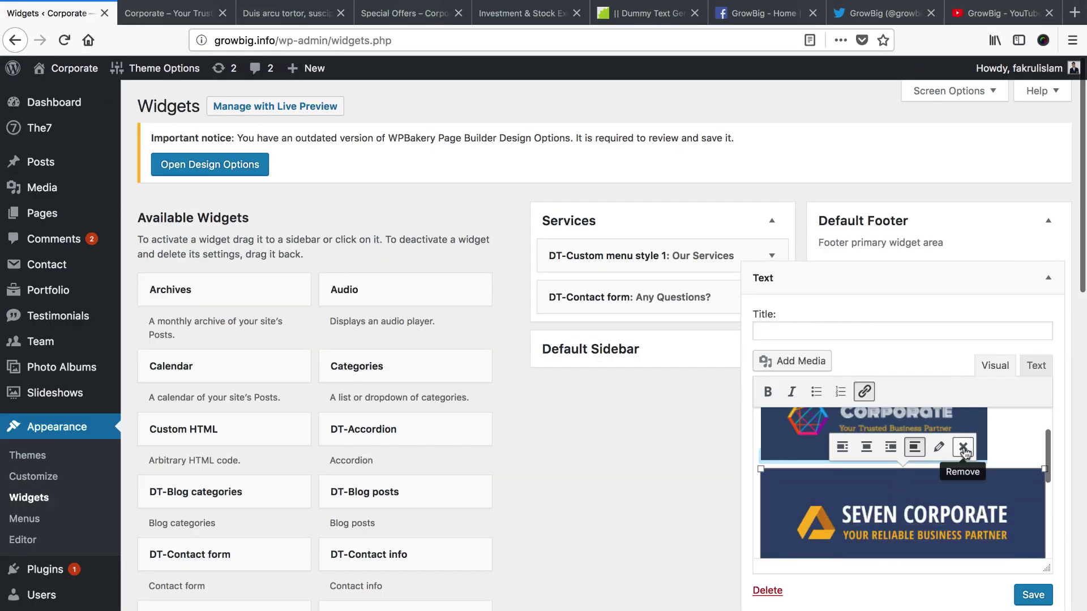
click(963, 446)
click(772, 431)
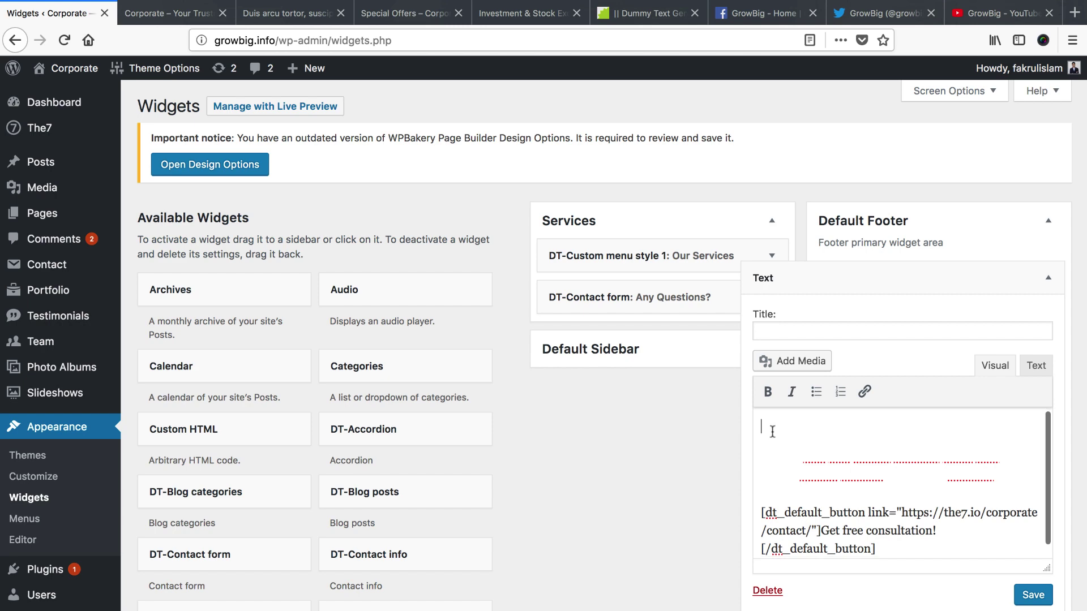
click(784, 361)
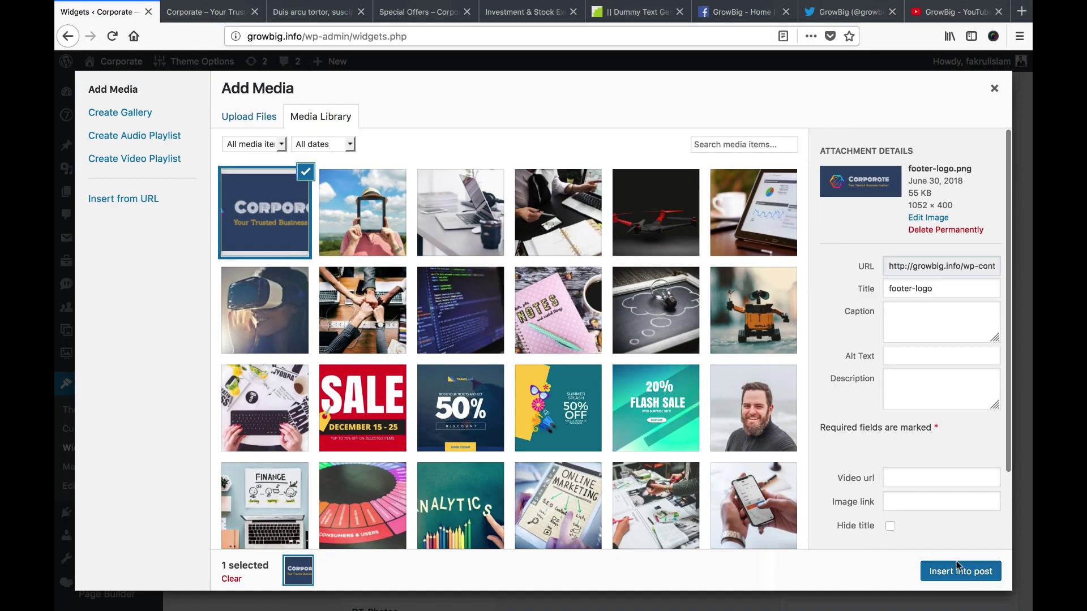
click(956, 569)
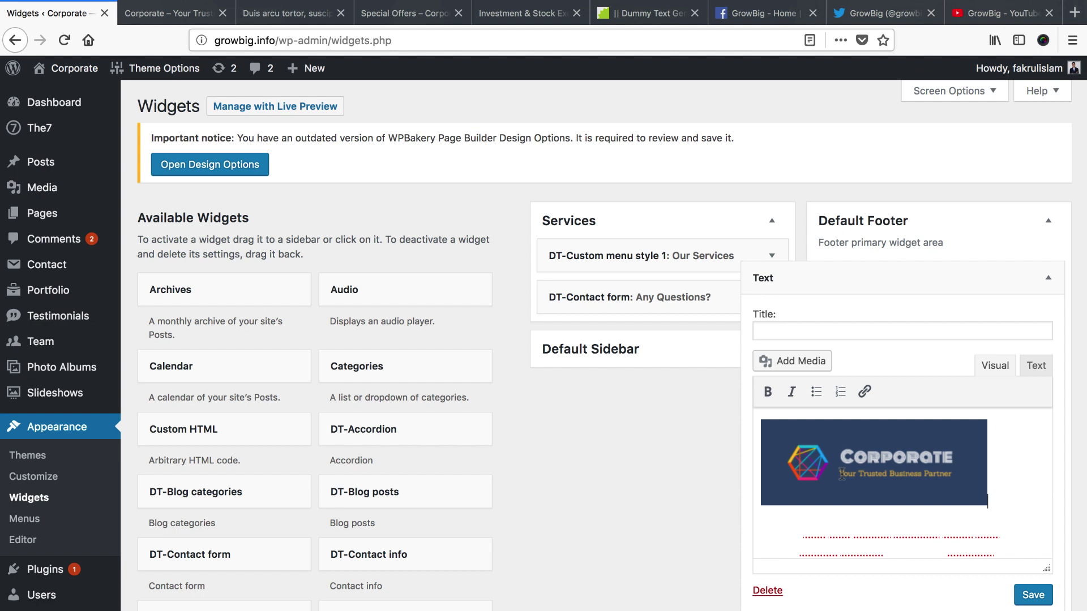
click(824, 420)
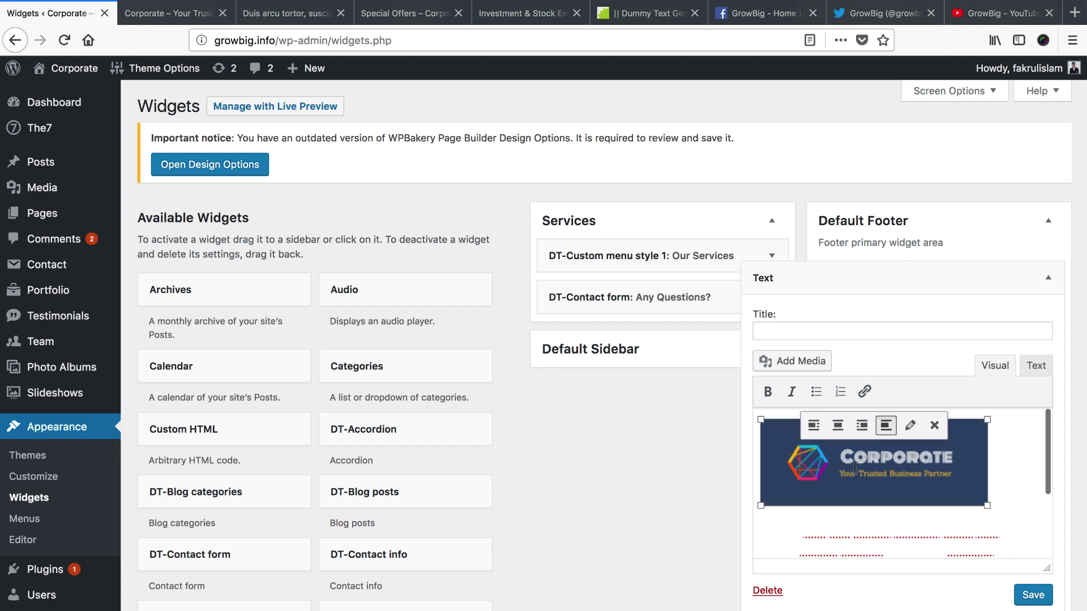
click(838, 426)
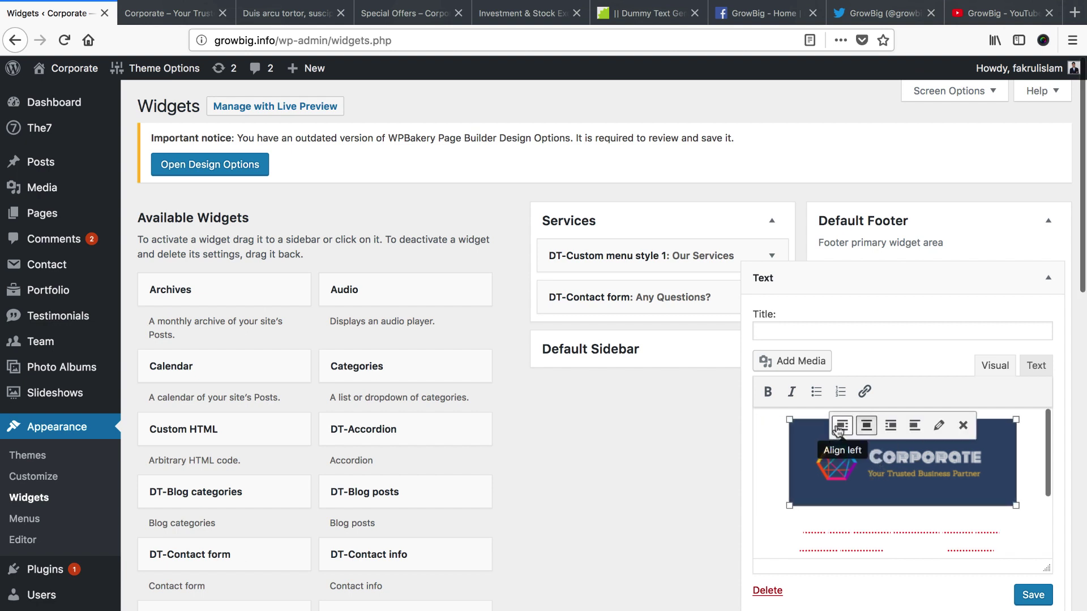
scroll(870, 510, down, 3)
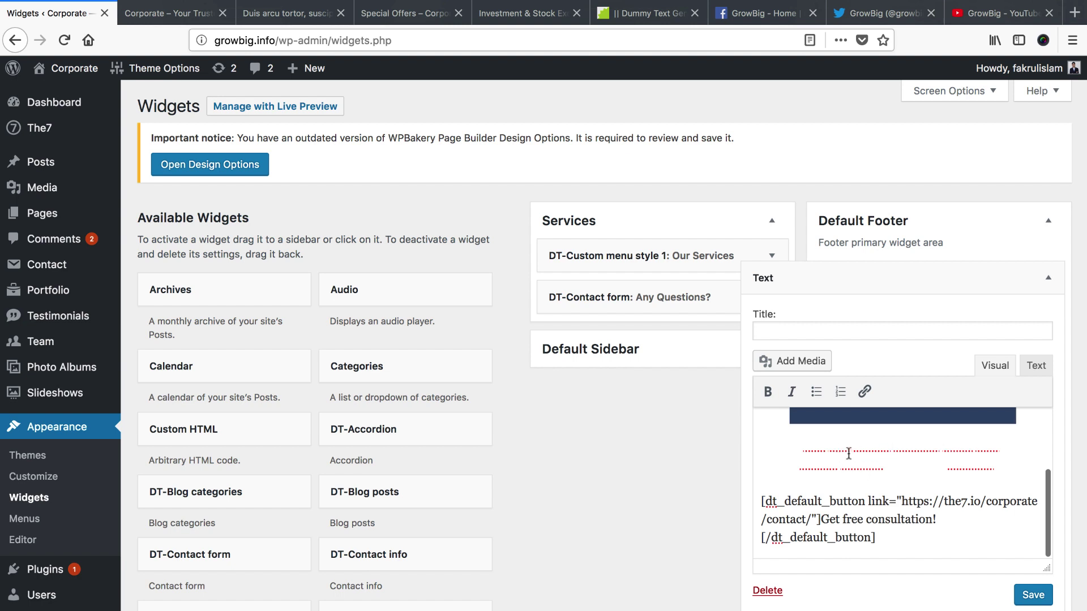
Show the widget as HTML text and copy the 'Nam quam nunc' paragraph from the dummy text generator
click(1035, 367)
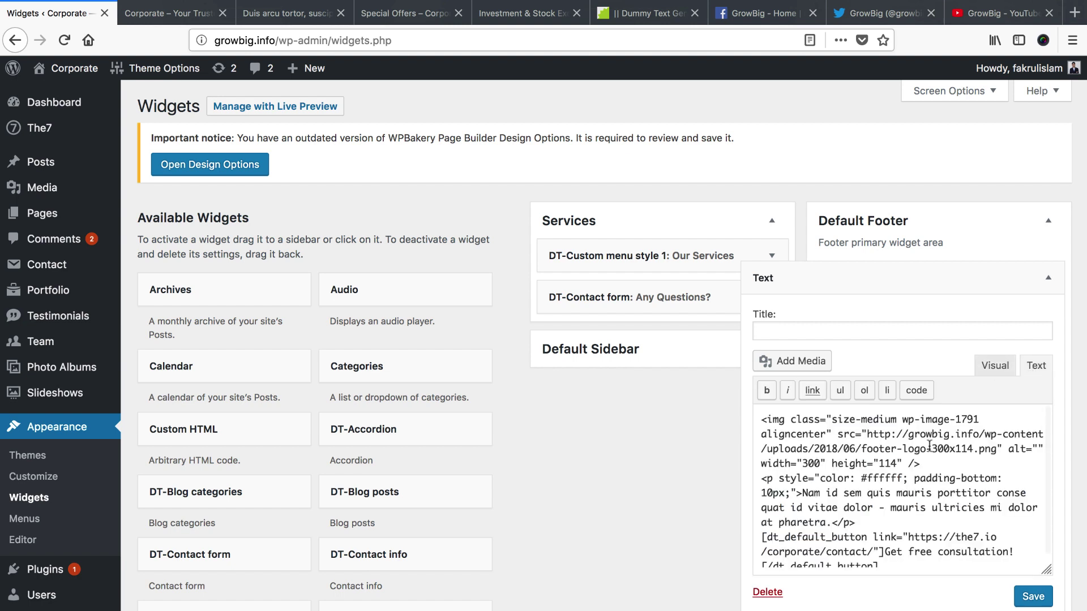
scroll(895, 495, down, 1)
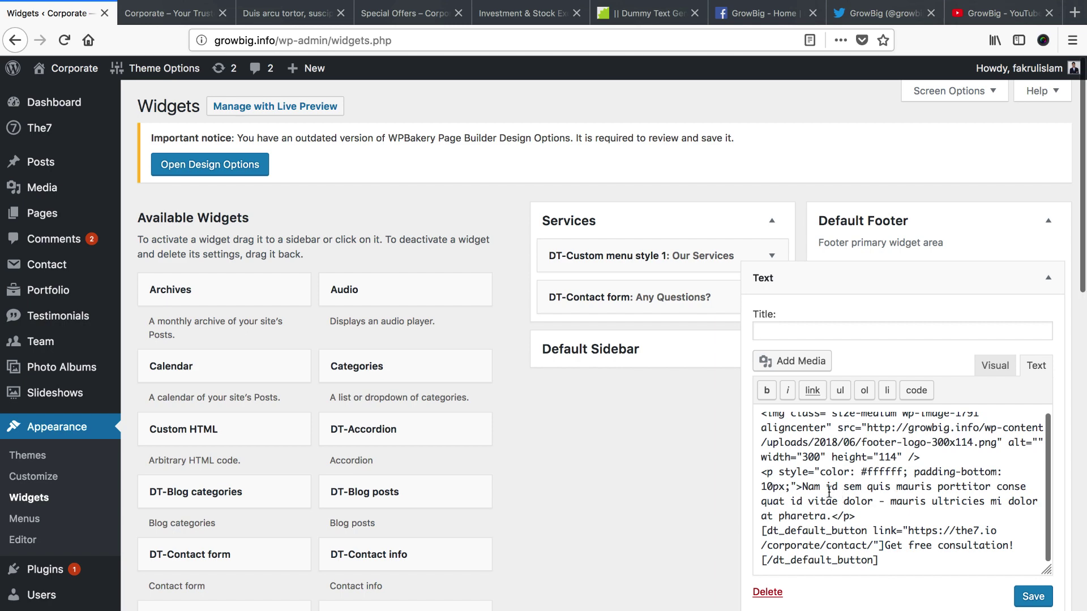
drag(801, 486, 822, 511)
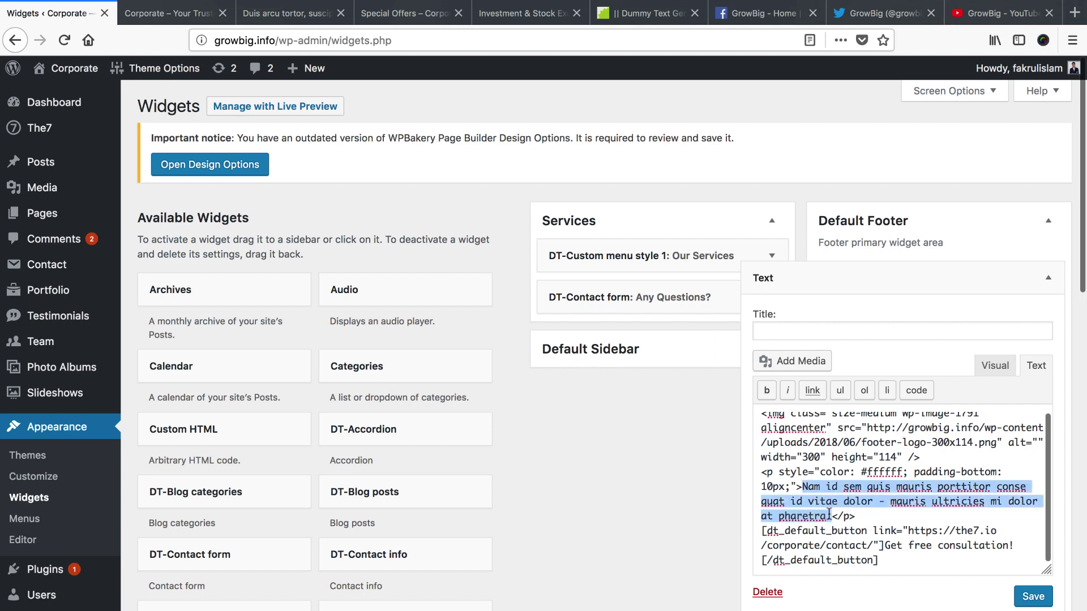
click(170, 13)
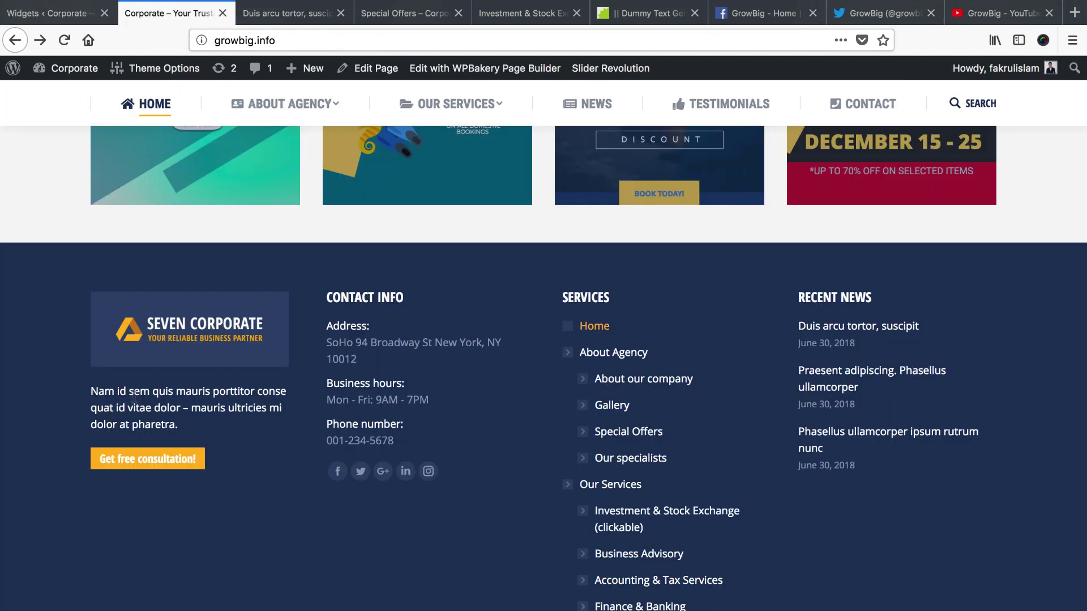
click(651, 13)
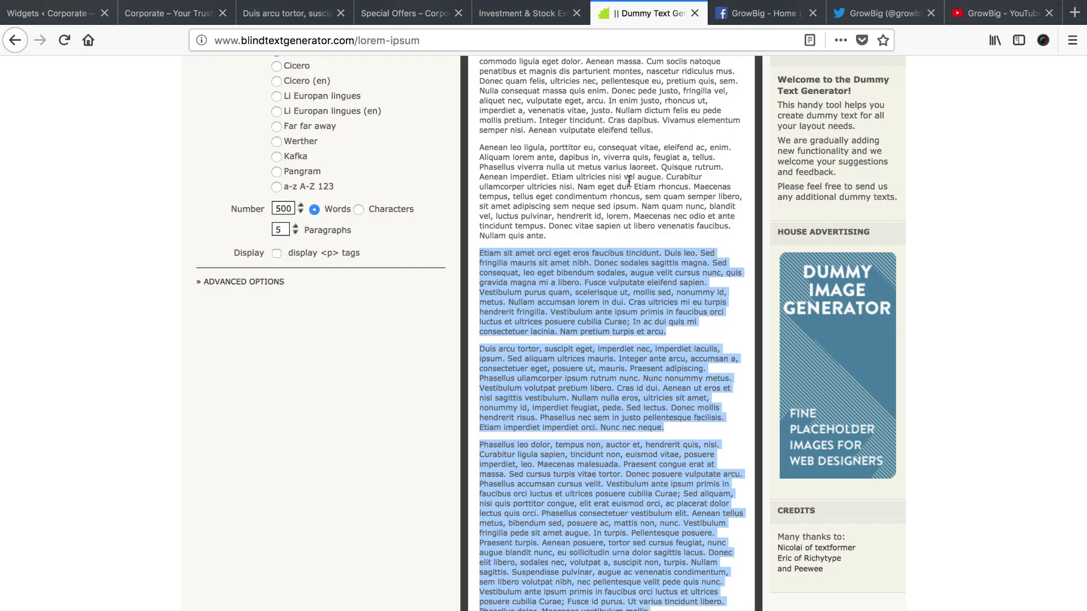
click(611, 358)
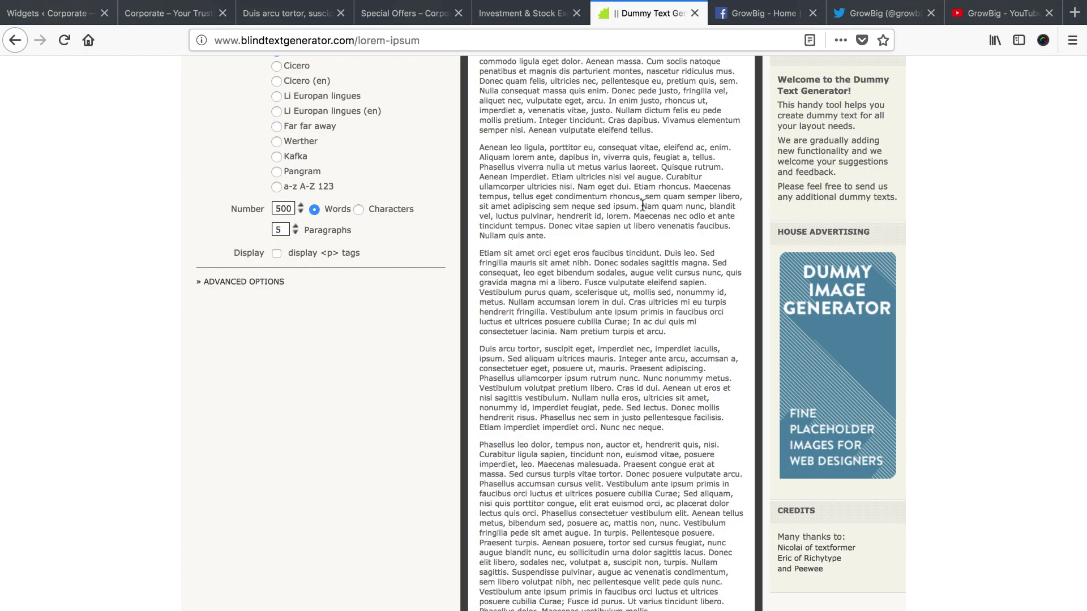
drag(641, 206, 546, 236)
key(super+c)
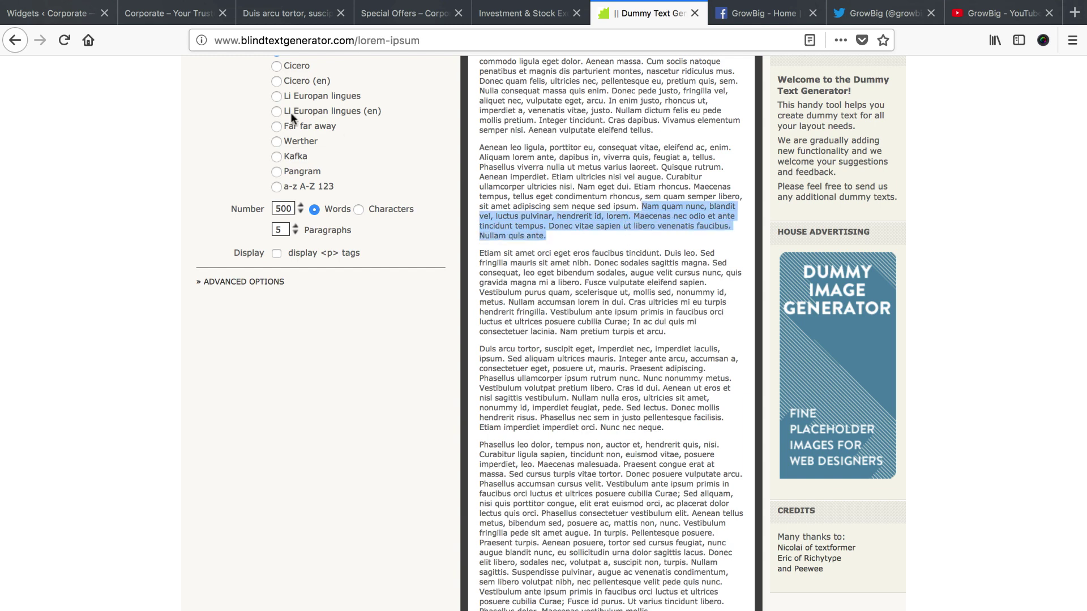
Paste the 'Nam quam nunc, blandit vel' paragraph over the old description and check the live footer
click(72, 14)
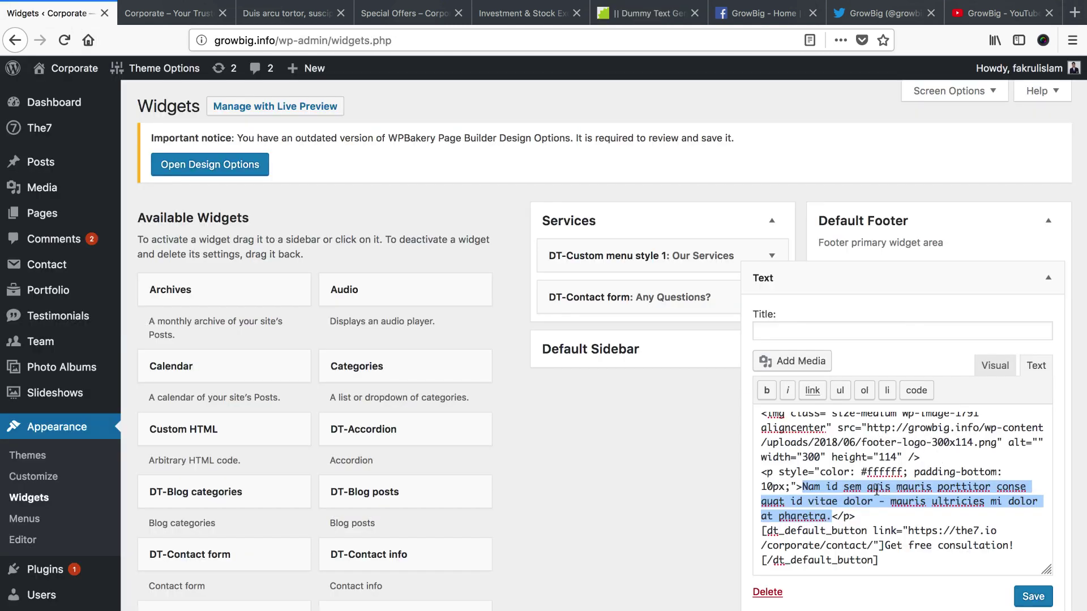
click(804, 487)
drag(803, 487, 831, 511)
key(super+v)
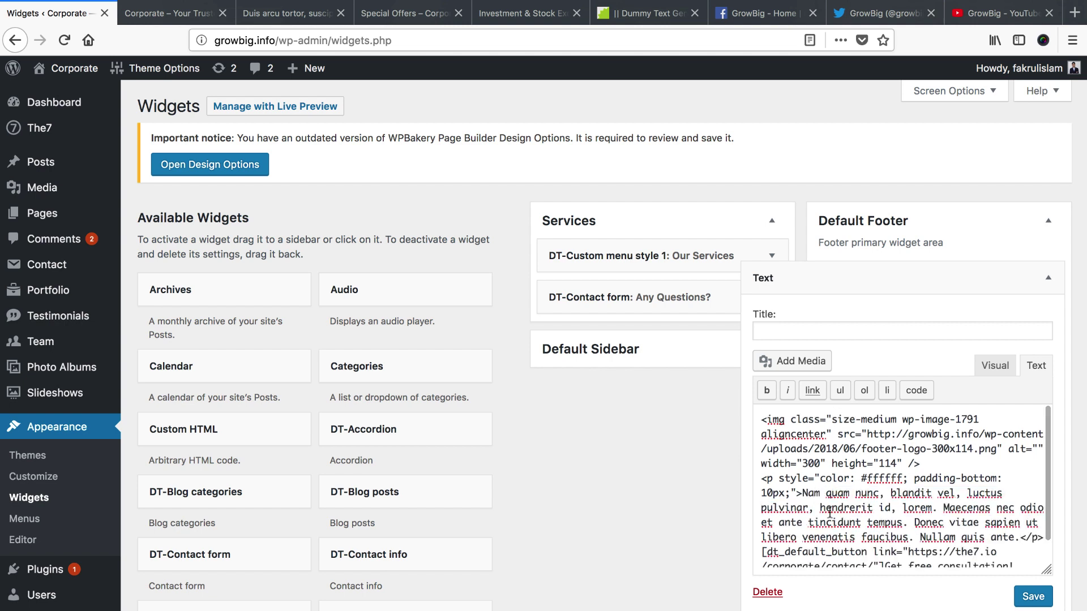
scroll(875, 516, down, 1)
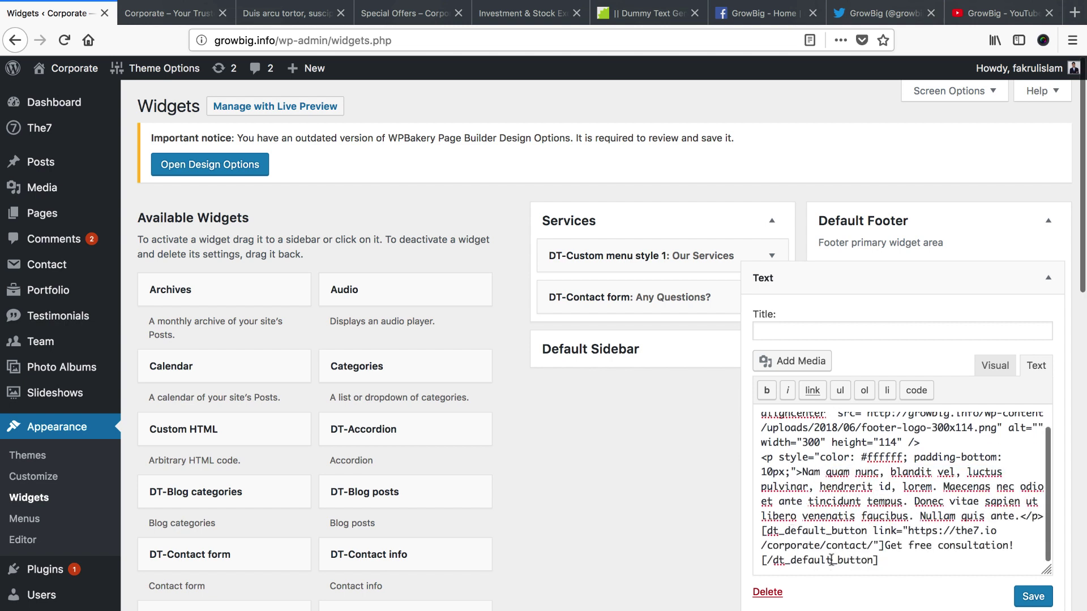
click(169, 13)
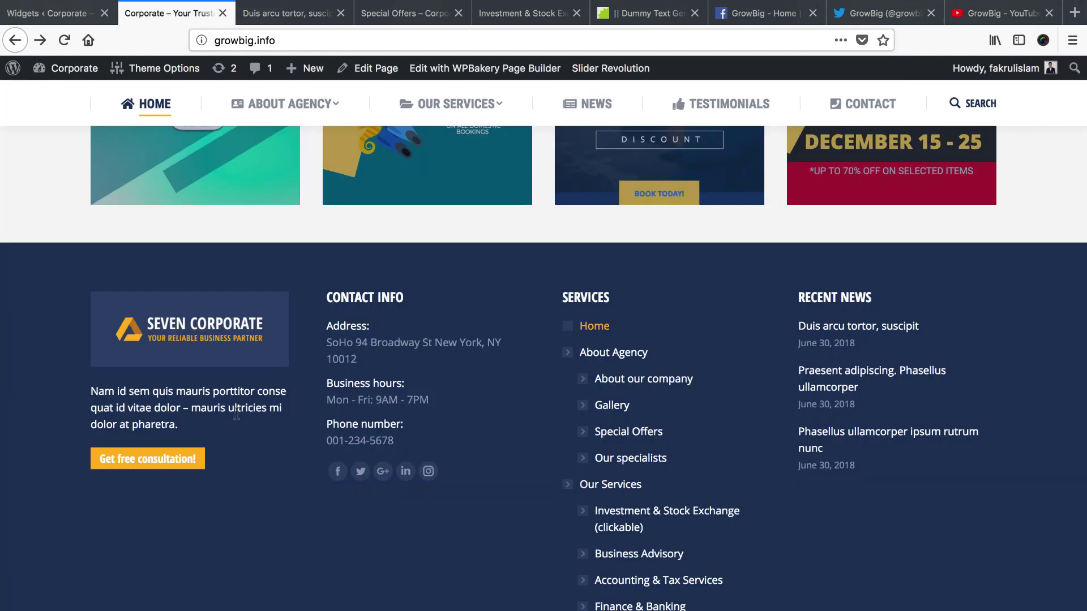
scroll(138, 468, down, 1)
click(54, 13)
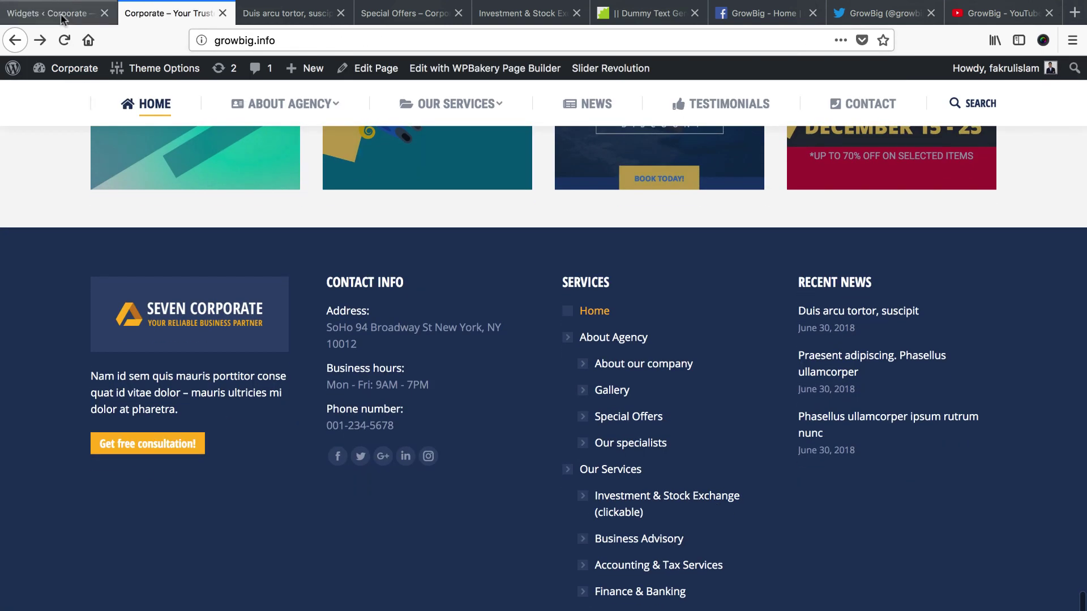
scroll(891, 513, down, 1)
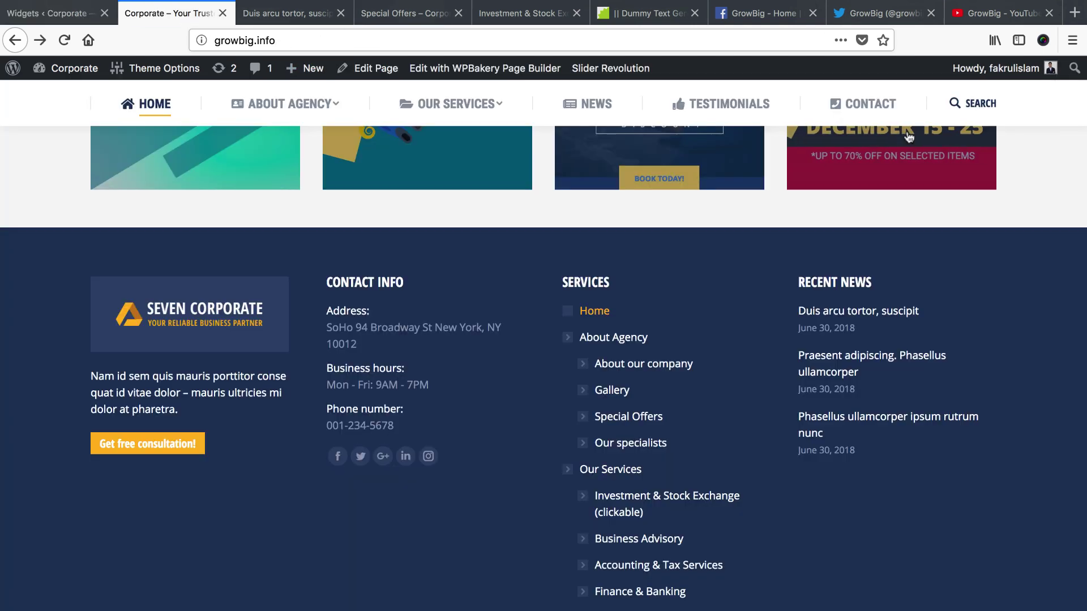
Copy the CONTACT menu link and paste it as the footer button's link URL
click(169, 13)
right_click(873, 103)
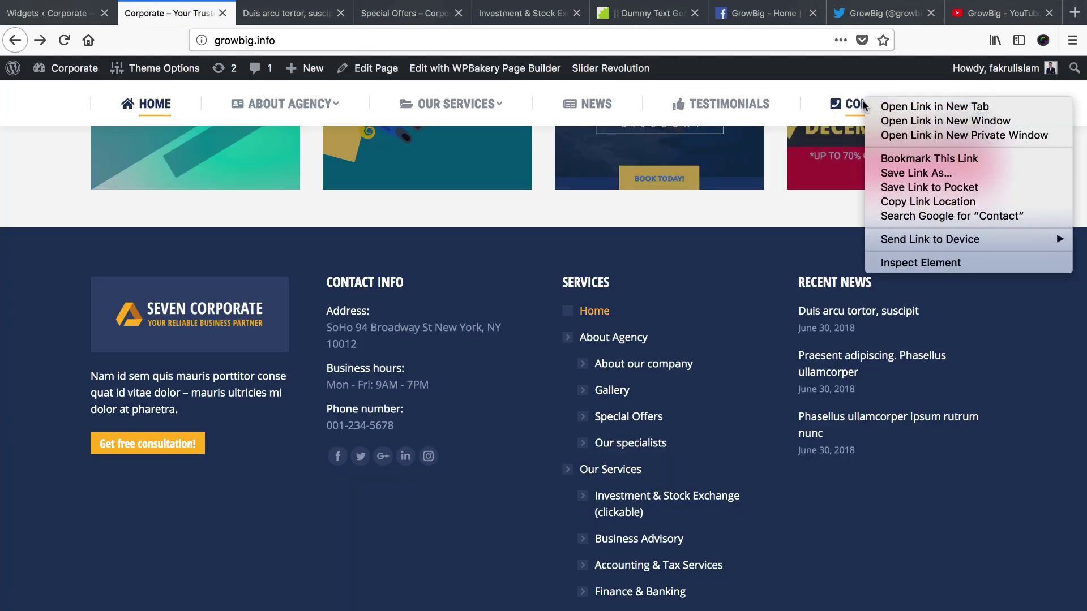
click(919, 202)
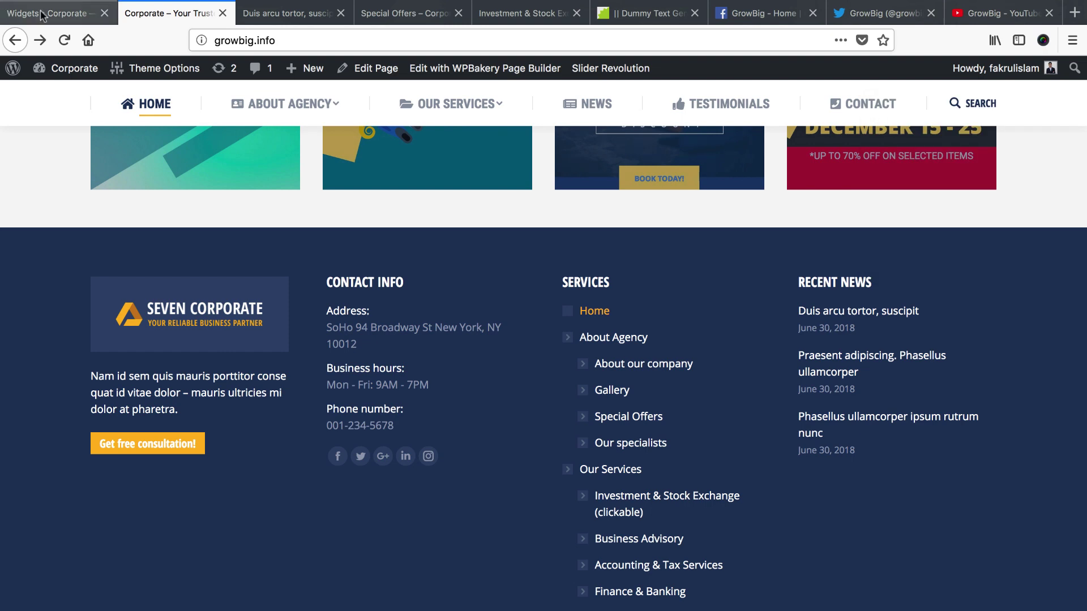
click(40, 13)
scroll(826, 517, down, 1)
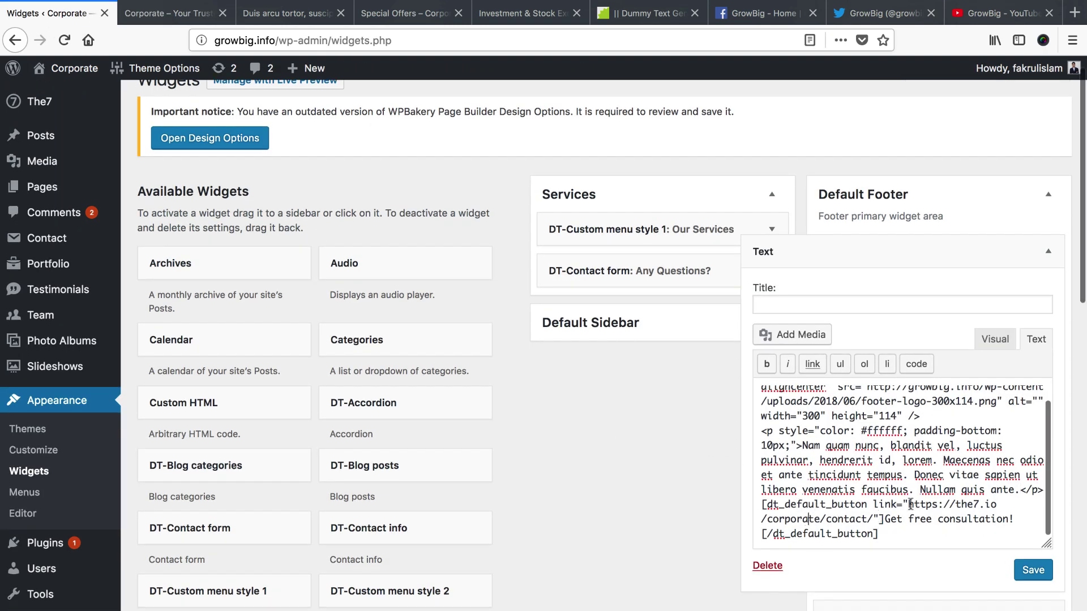
drag(907, 504, 994, 519)
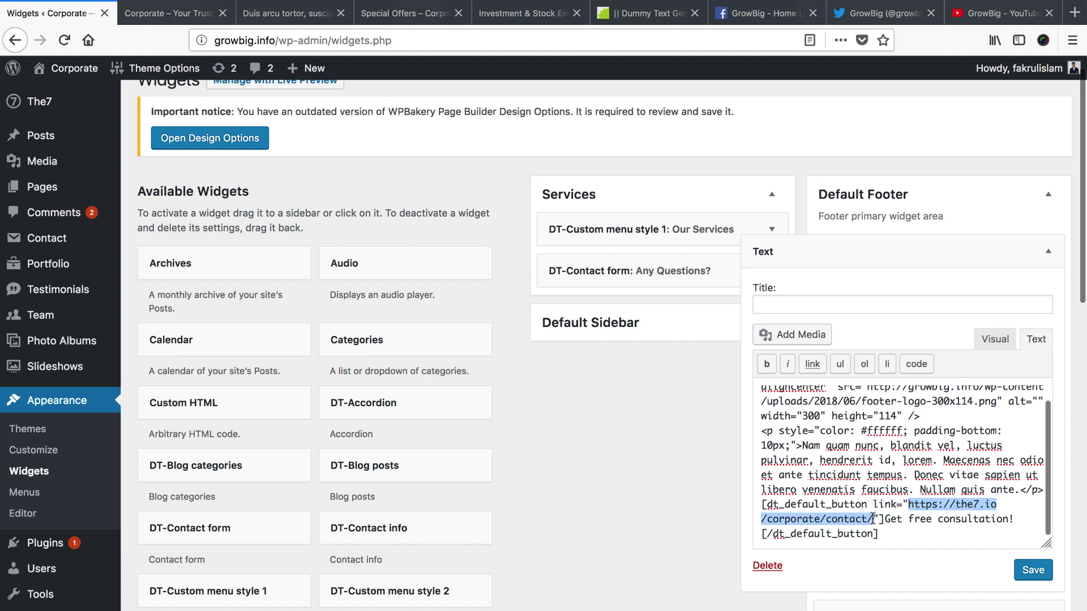
key(BackSpace)
key(super+v)
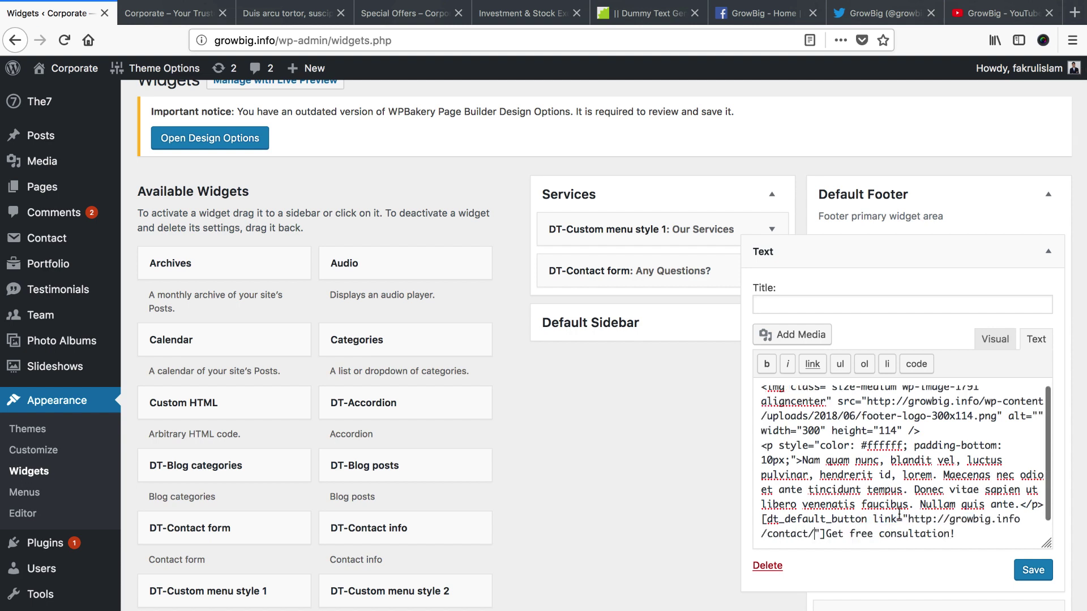
Relabel the button 'Contact Us' and save the footer Text widget
drag(825, 534, 944, 535)
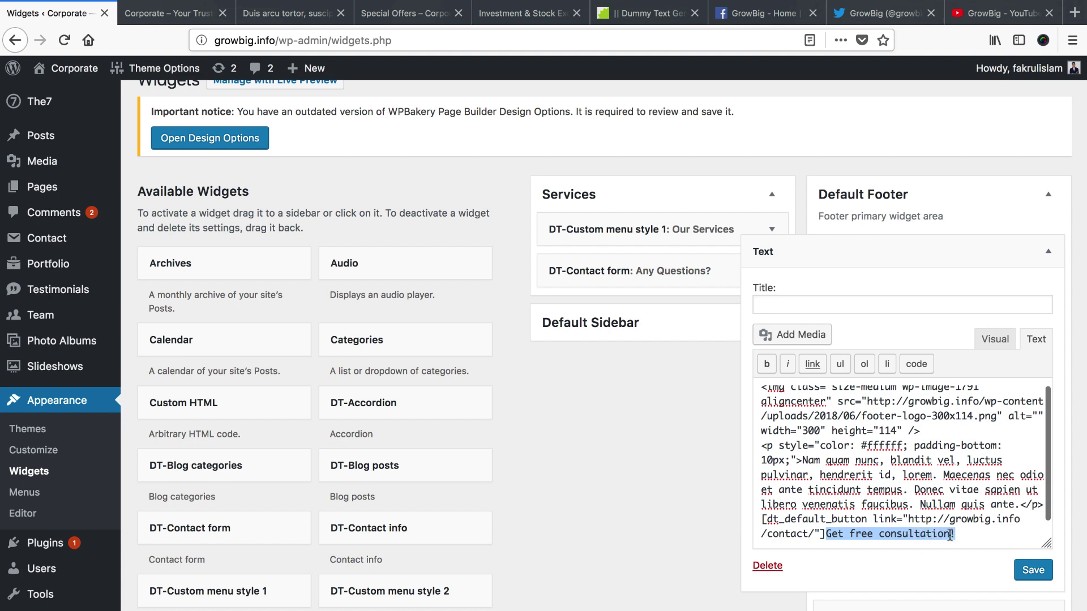
scroll(945, 533, down, 1)
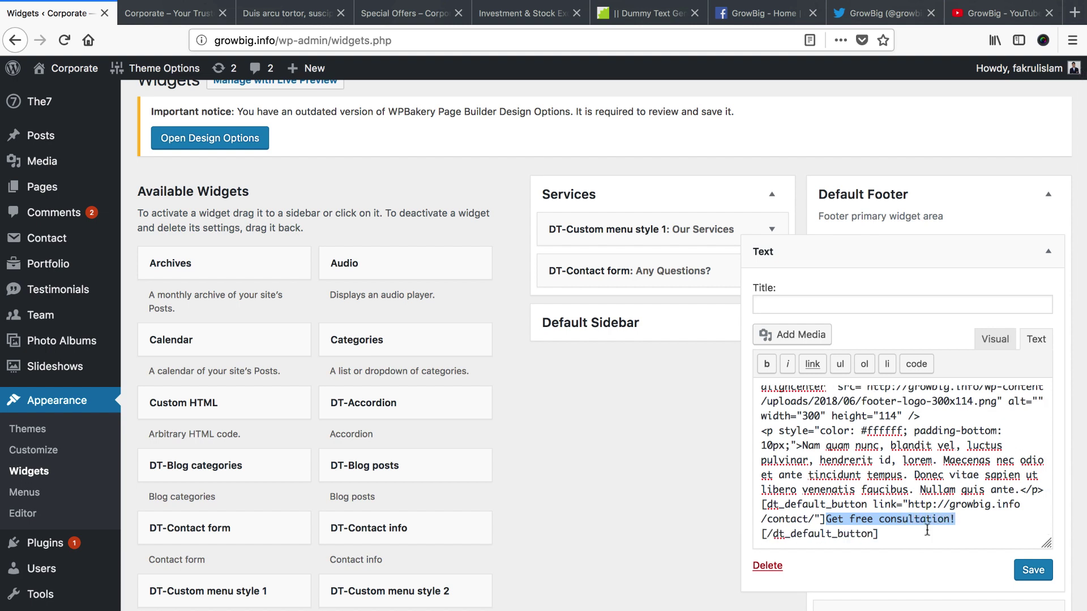
text(Contact U)
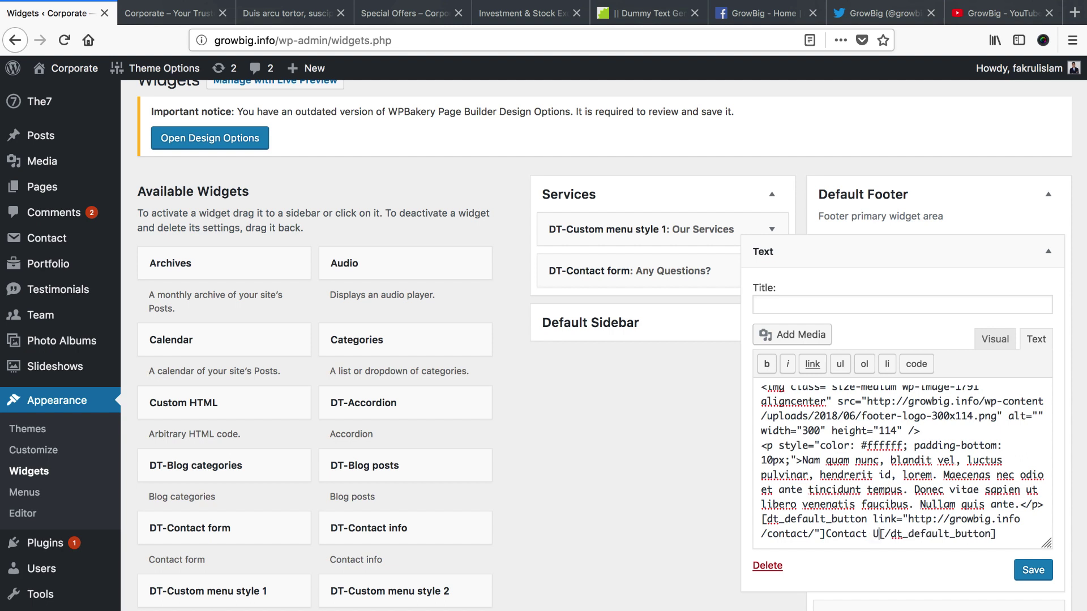
text(s)
click(1031, 572)
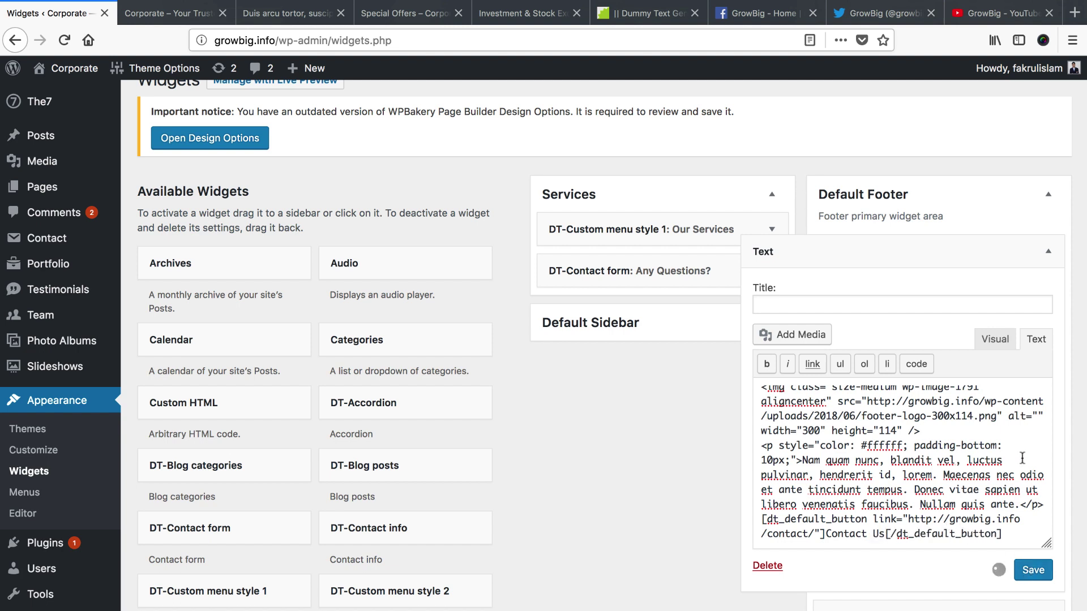
click(1051, 253)
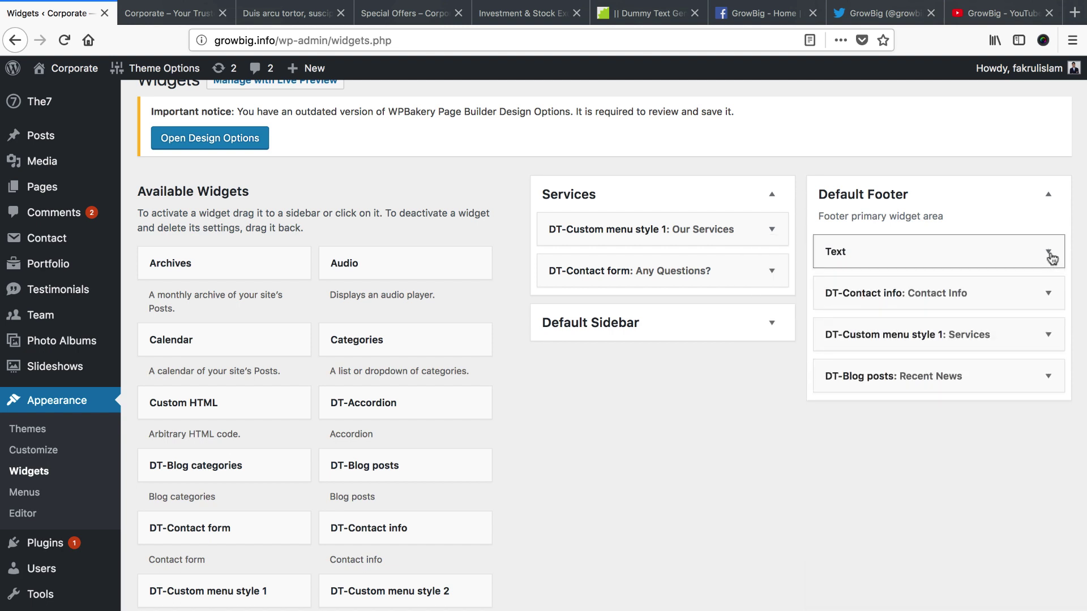
Expand the DT-Contact info widget and replace the address with the new business address
click(190, 20)
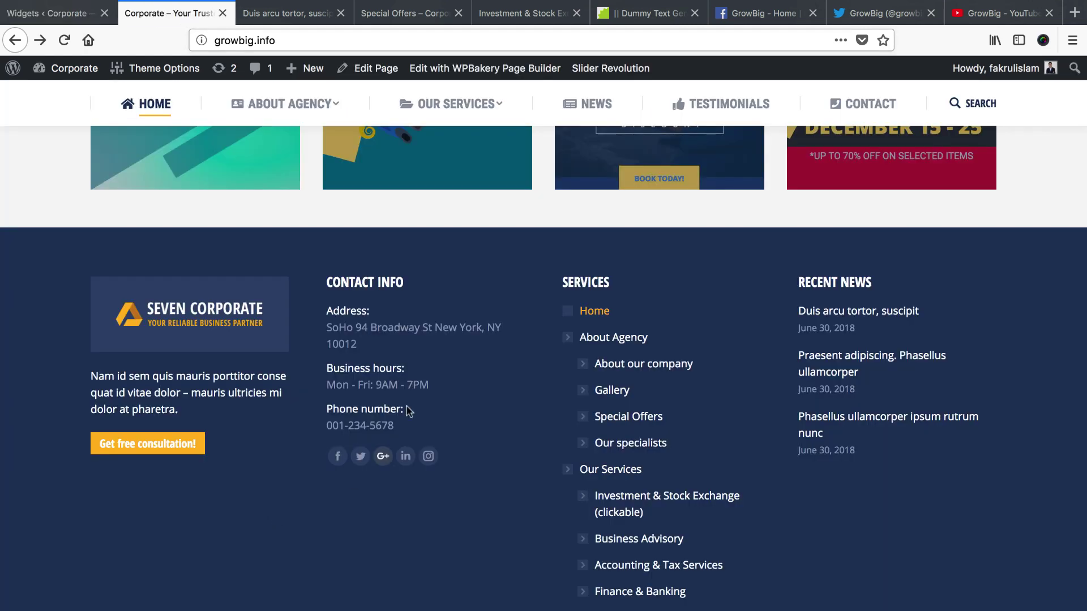
click(56, 13)
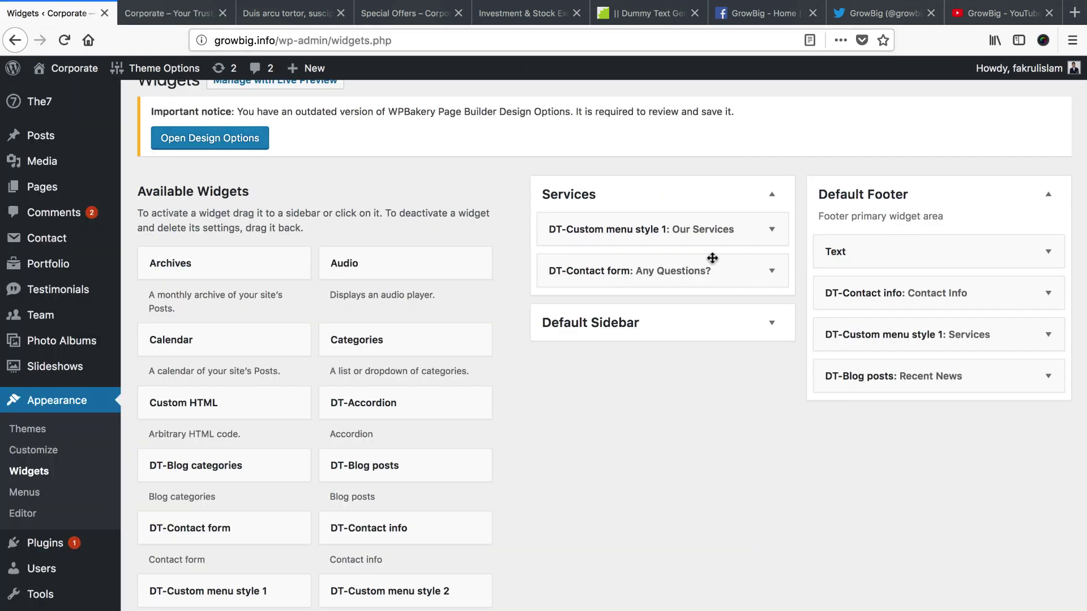
click(1051, 298)
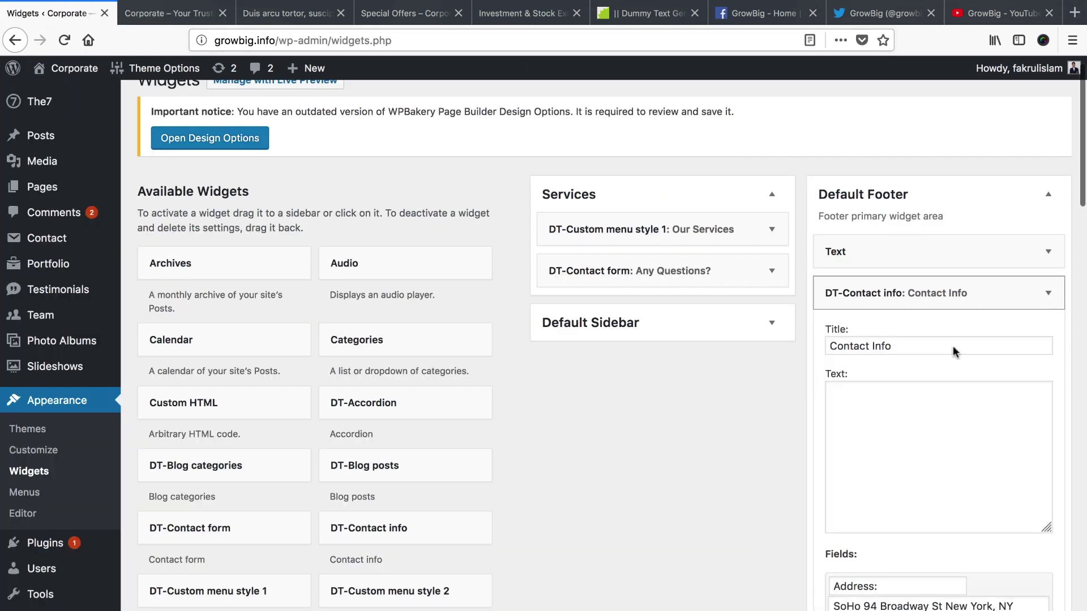
click(916, 346)
scroll(889, 446, down, 5)
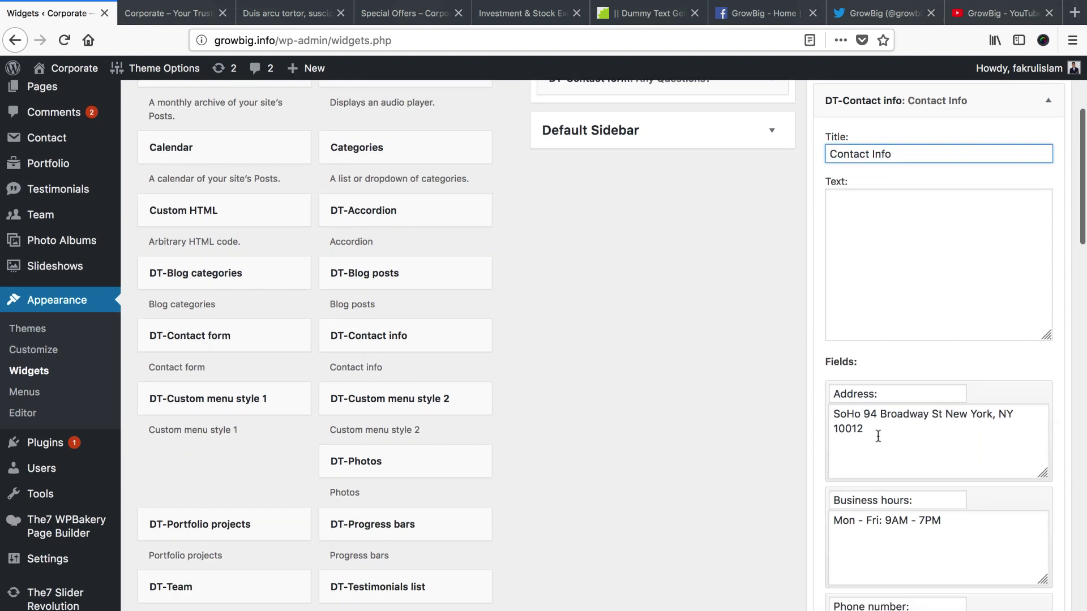
triple_click(881, 436)
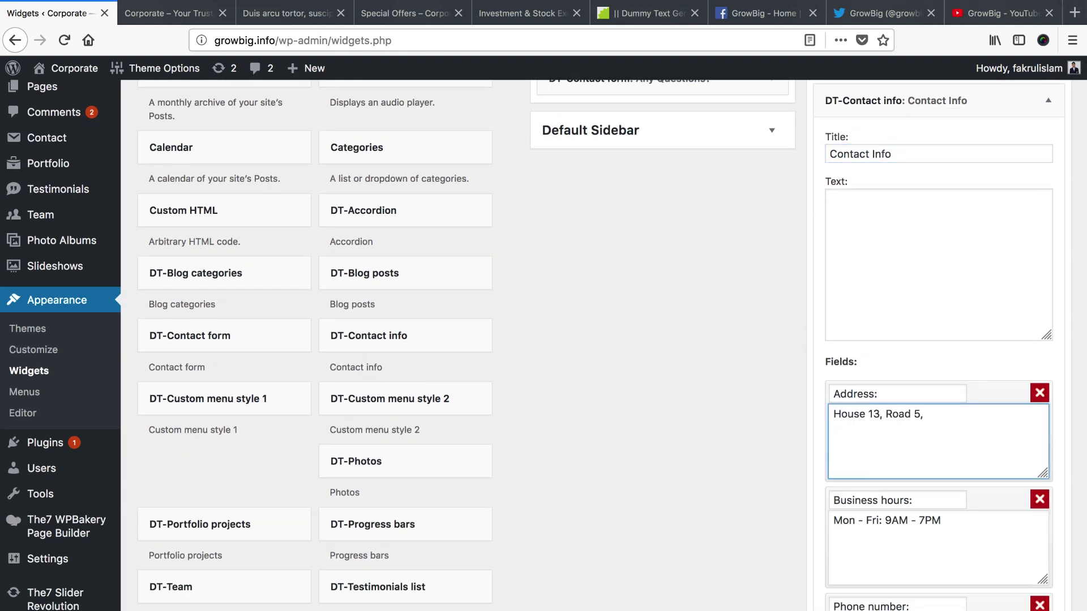
Set business hours to 'Sat - Thurs: 9AM - 7PM' and enter the new phone number
scroll(849, 461, down, 2)
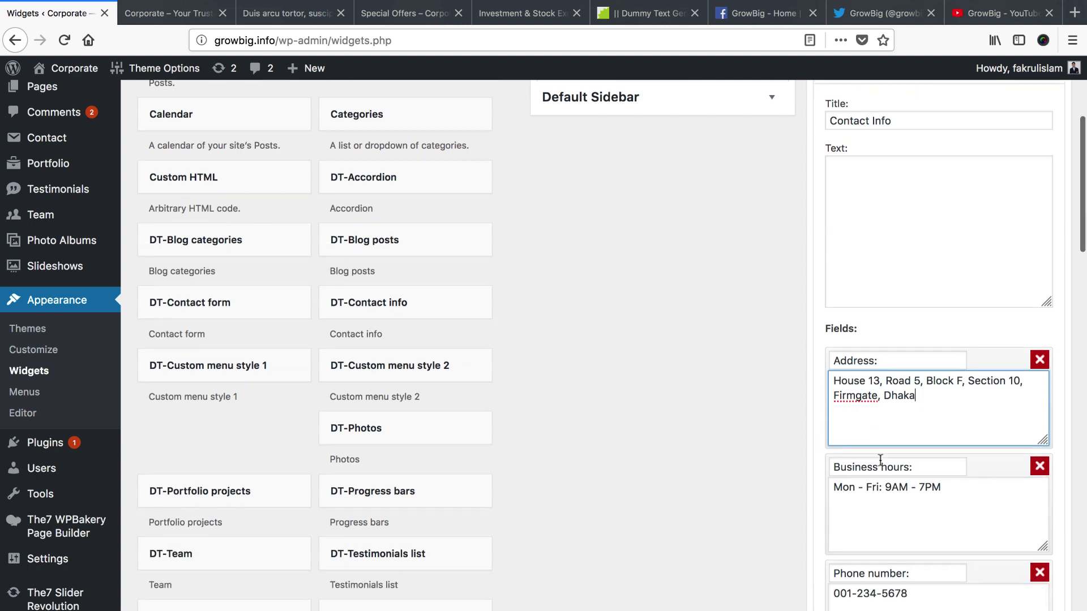
double_click(842, 460)
text(Sat - Thurs:)
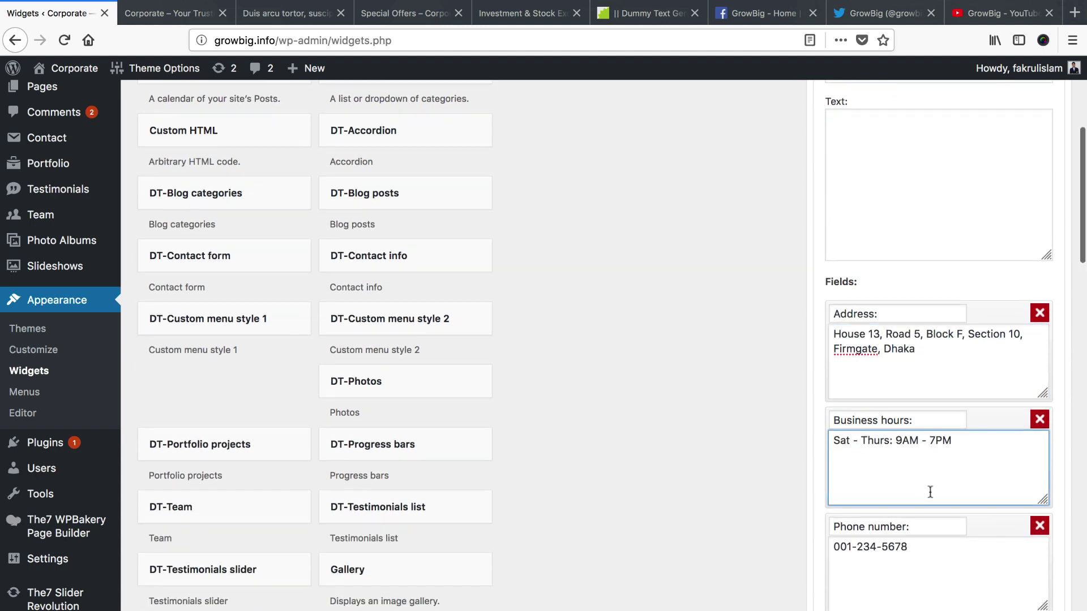
scroll(887, 495, down, 3)
triple_click(867, 496)
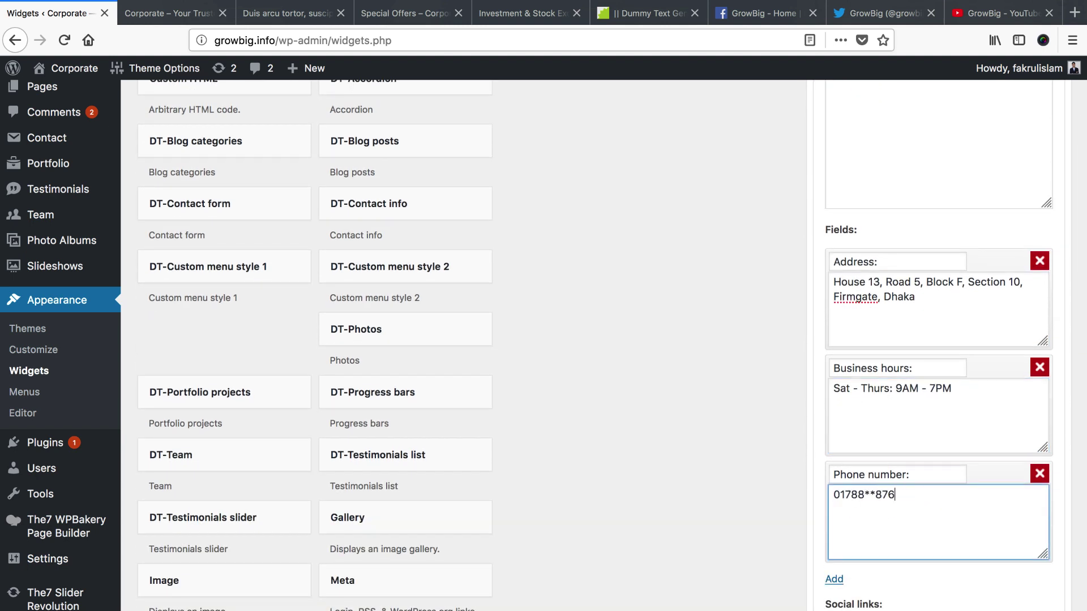
scroll(872, 497, down, 6)
scroll(873, 497, down, 2)
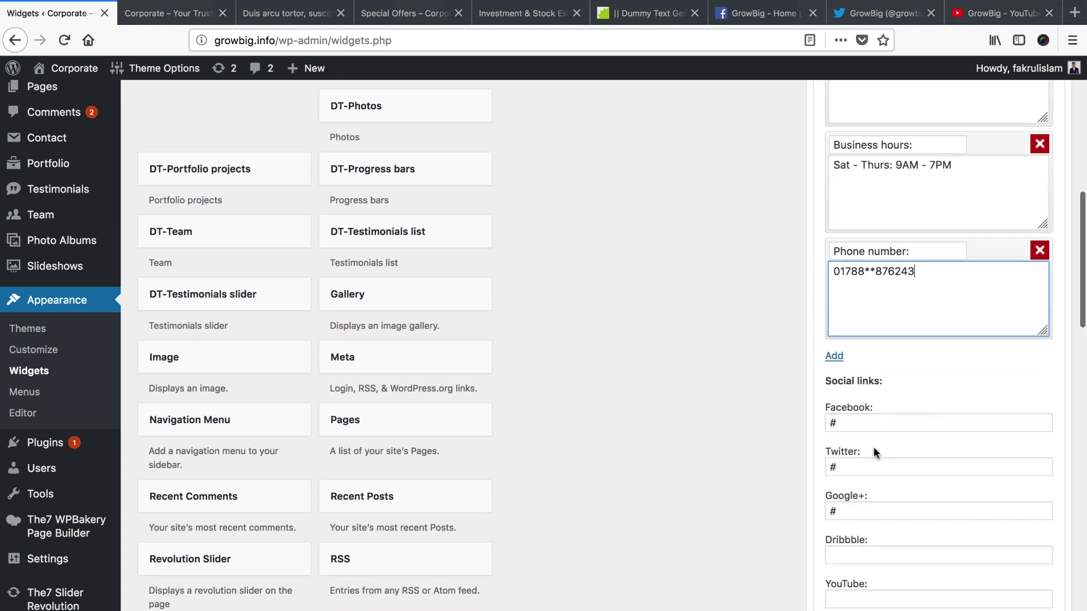
Copy the GrowBig Facebook page address into the Contact Info widget's Facebook field
click(170, 13)
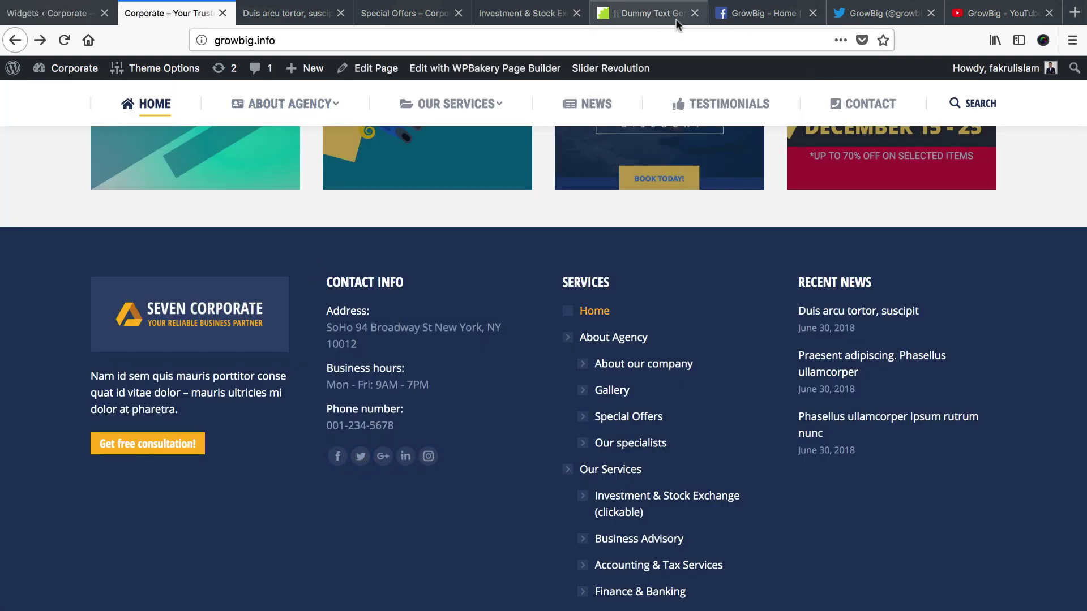
click(763, 13)
click(703, 39)
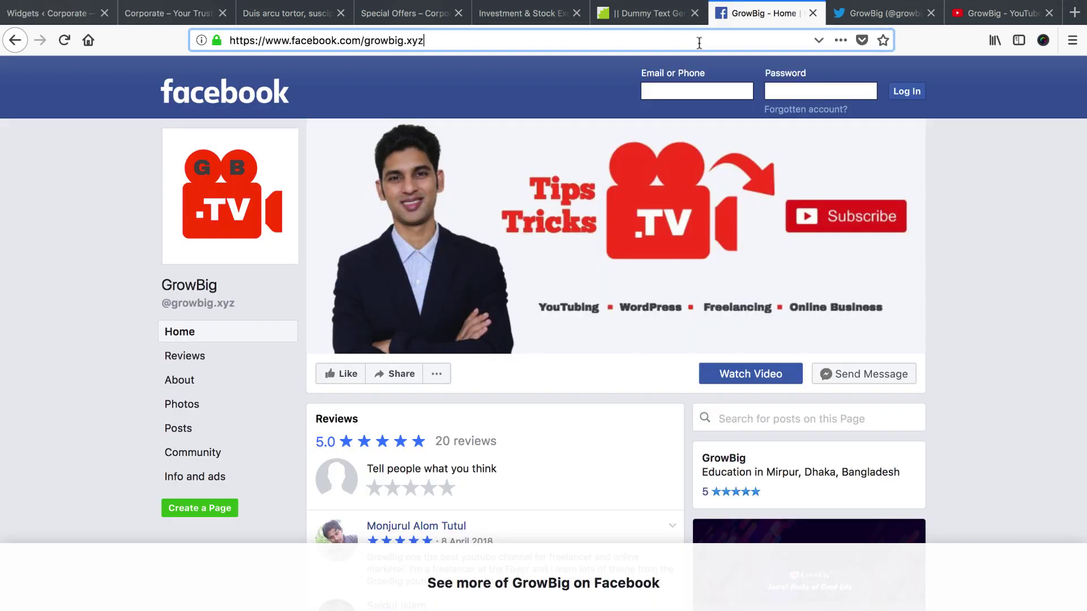
click(48, 13)
click(871, 422)
key(ctrl+a)
text(https://www.facebook.com/growbig.xyz)
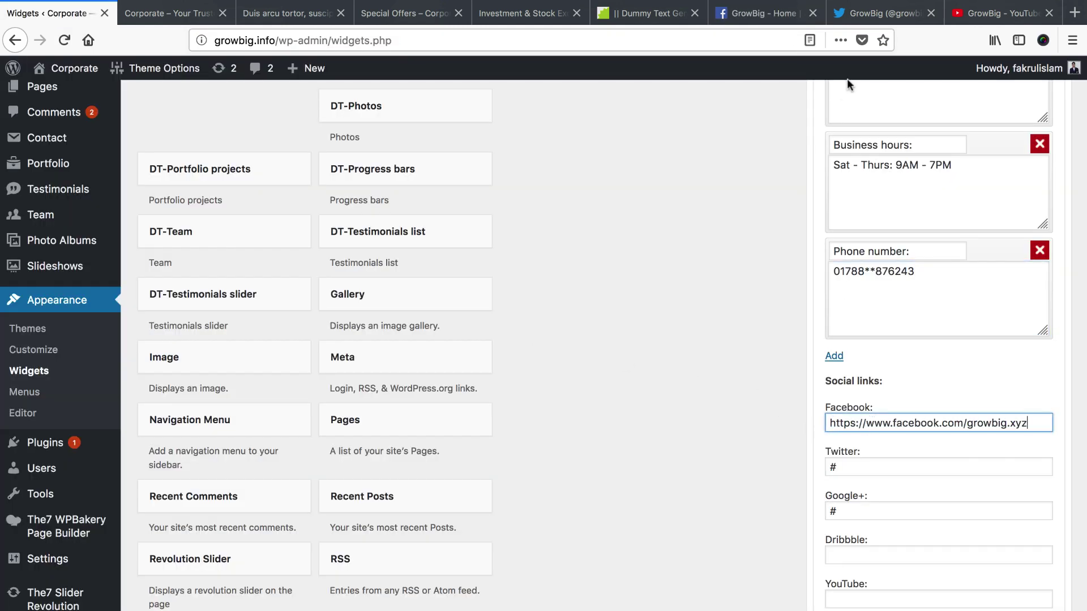
Replace the Twitter field's placeholder with the Twitter profile address
click(883, 13)
click(704, 39)
key(ctrl+c)
click(97, 13)
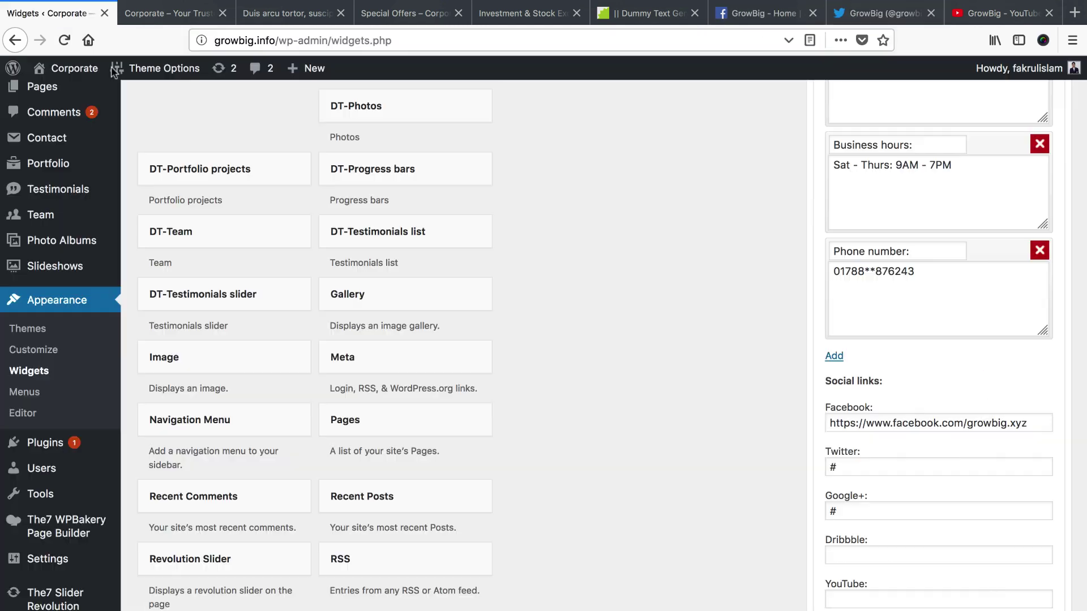
click(886, 470)
key(ctrl+a)
key(ctrl+v)
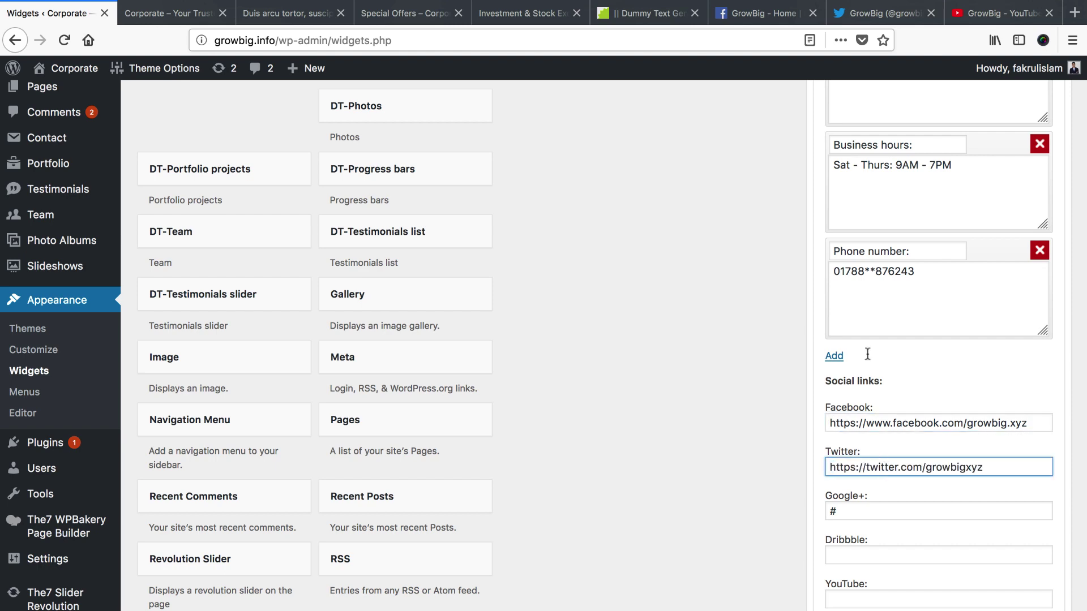
Paste the YouTube channel address into the YouTube link field
click(965, 13)
click(283, 40)
key(ctrl+c)
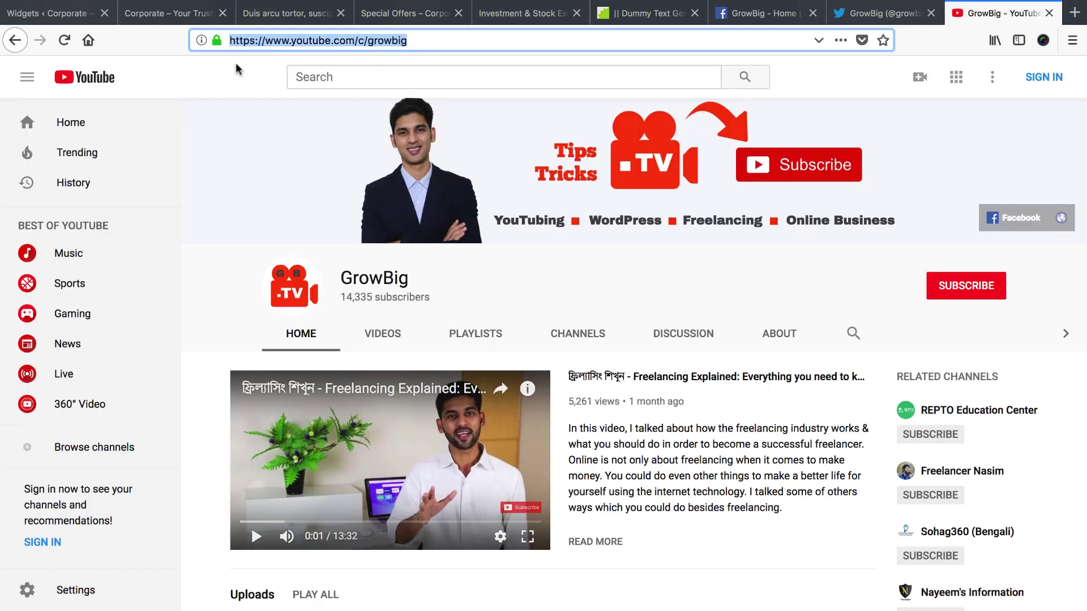
click(67, 14)
scroll(792, 498, down, 2)
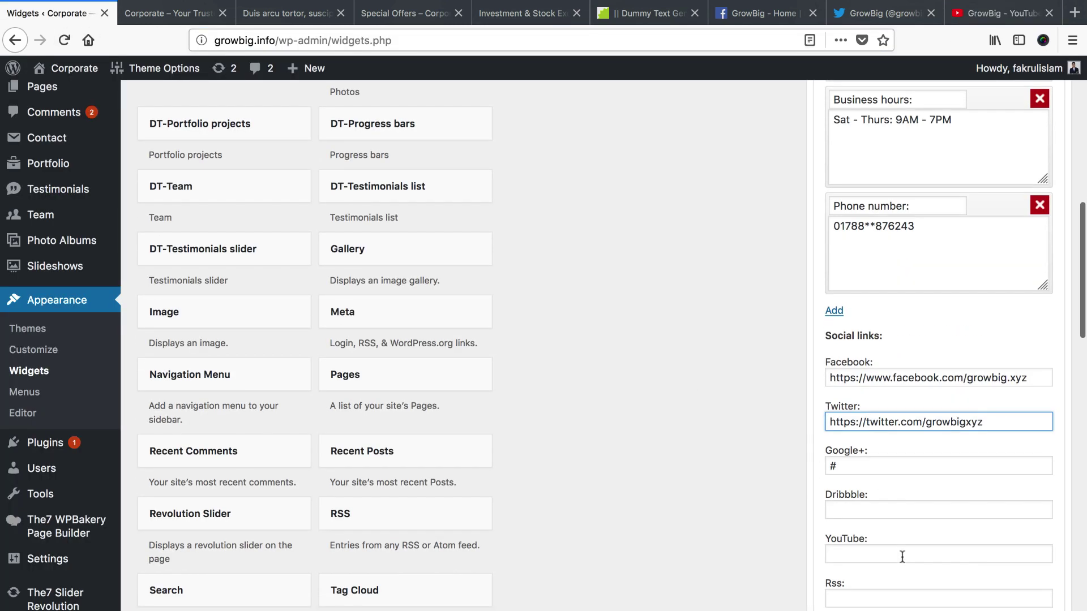
click(901, 556)
key(ctrl+v)
Clear the '#' placeholders from the Google+, LinkedIn and Instagram link fields
click(846, 463)
key(BackSpace)
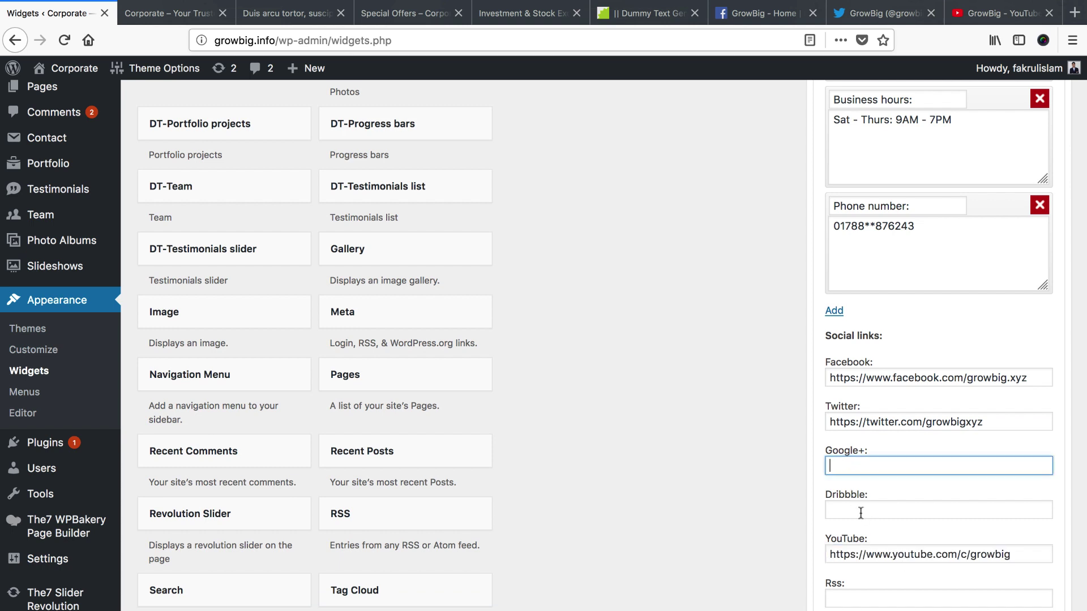
scroll(863, 512, down, 2)
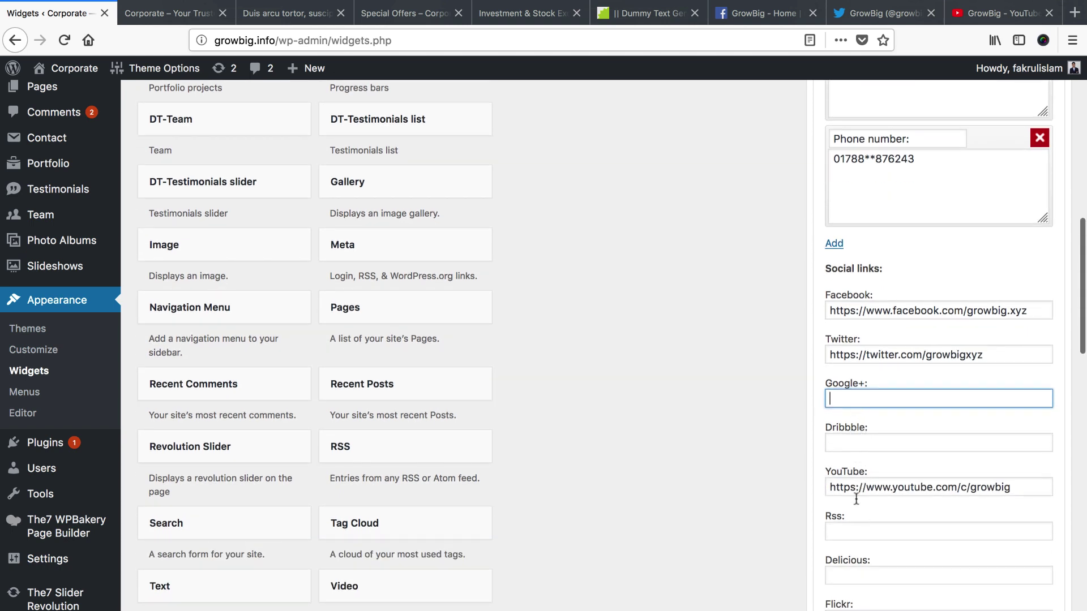
scroll(859, 539, down, 6)
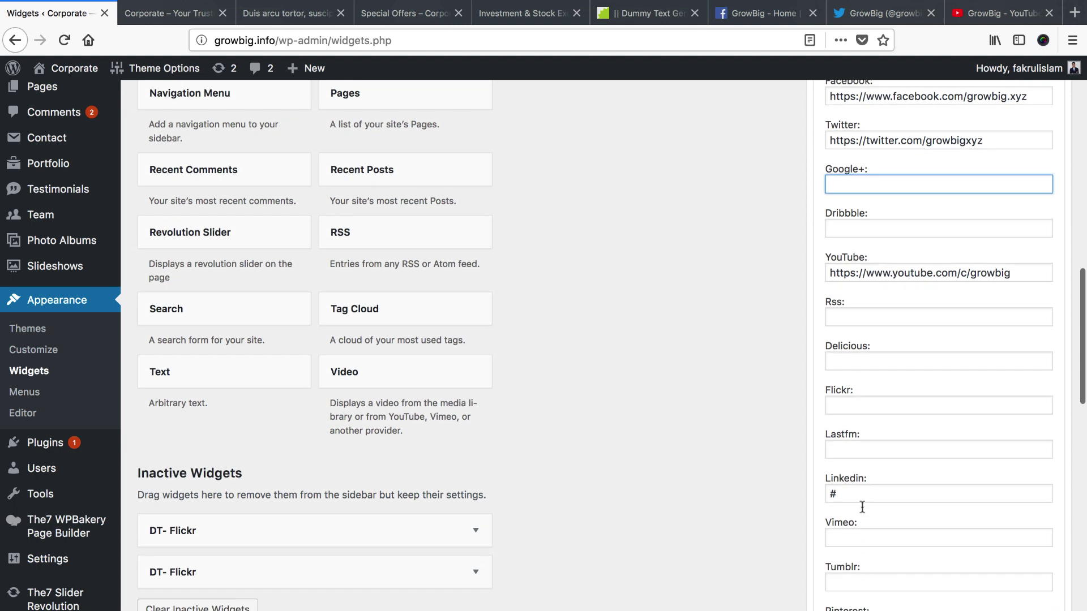
click(862, 493)
key(BackSpace)
scroll(877, 538, down, 10)
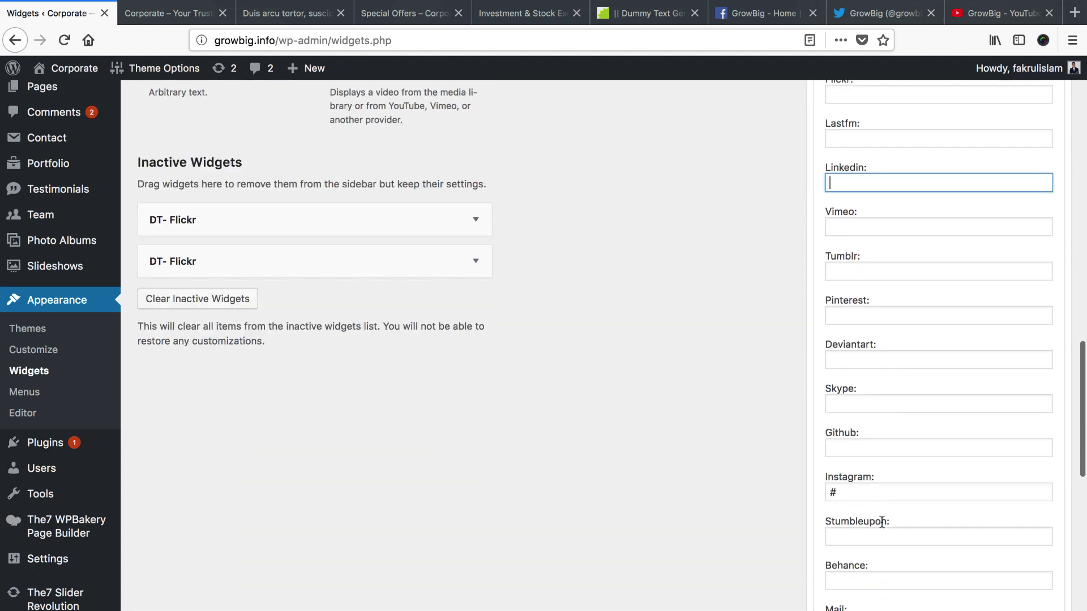
click(870, 470)
key(BackSpace)
Collapse the saved DT-Contact info widget
scroll(871, 505, down, 9)
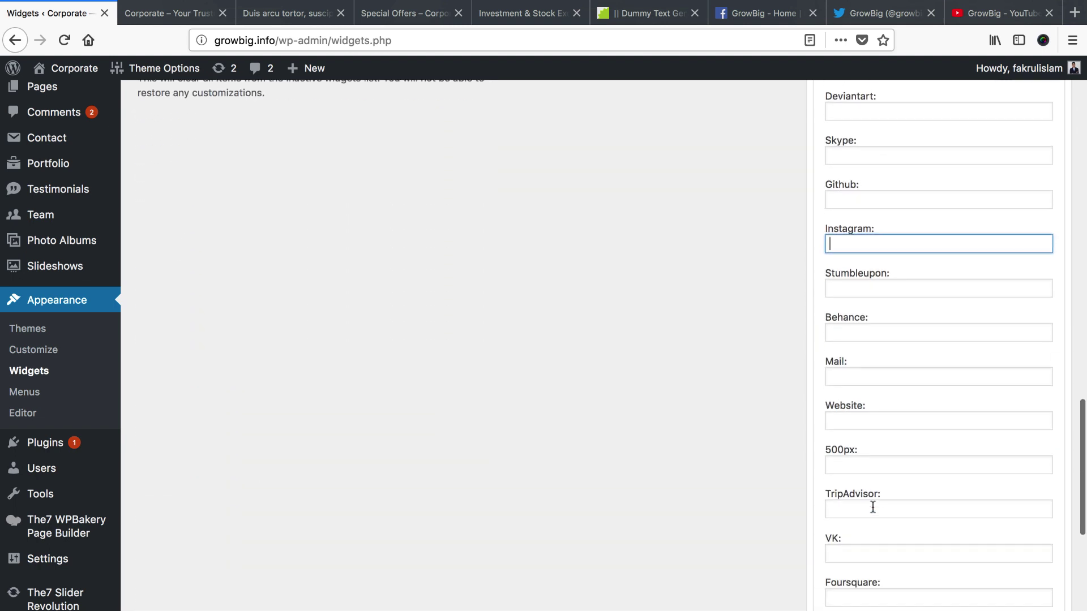
scroll(872, 508, down, 13)
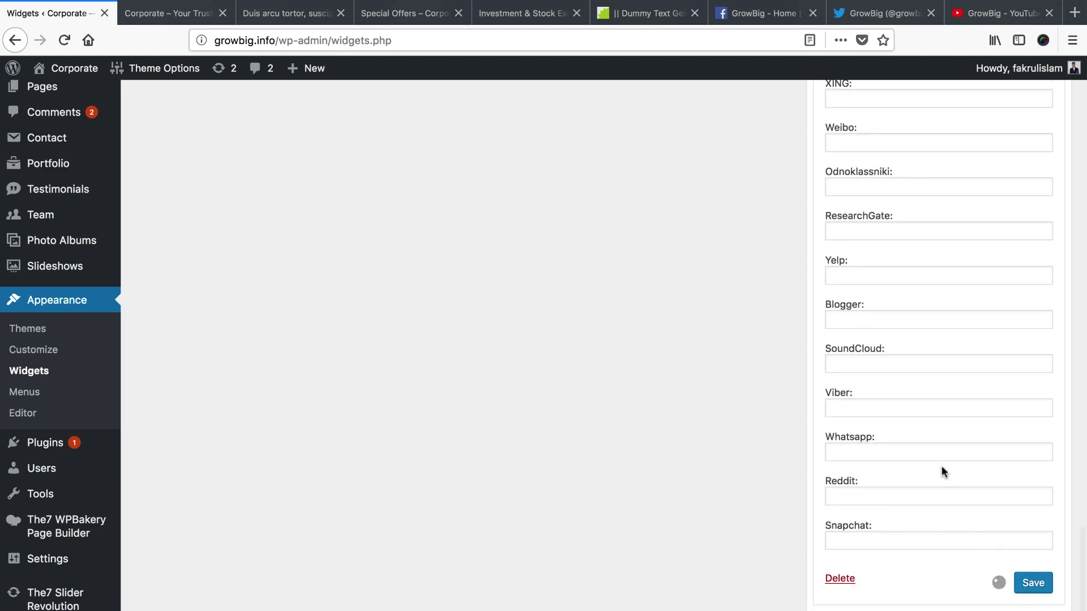
scroll(942, 466, up, 20)
scroll(1027, 192, up, 14)
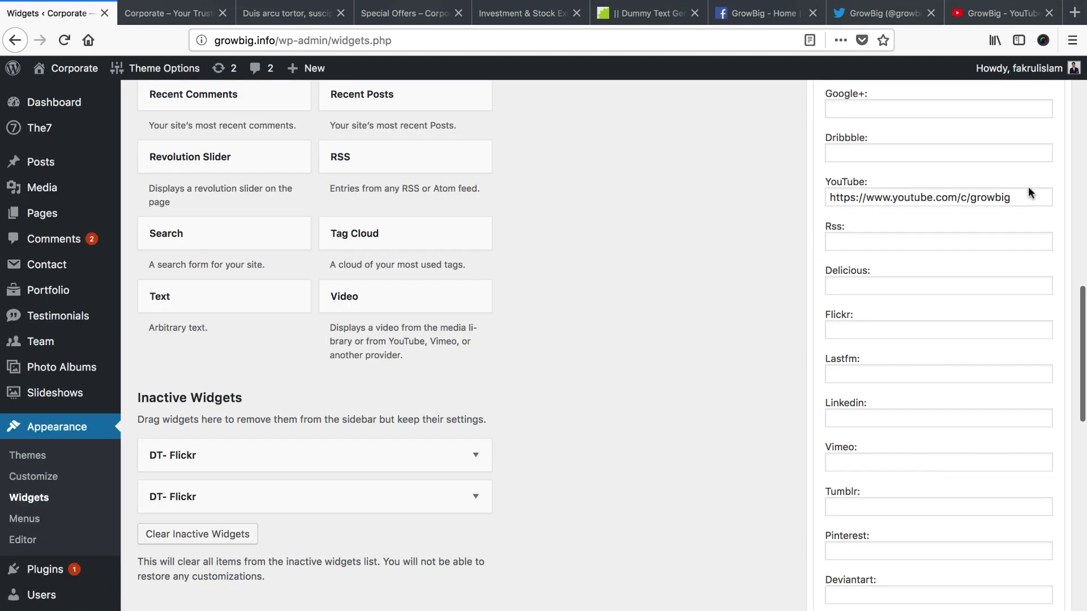
scroll(1031, 186, up, 19)
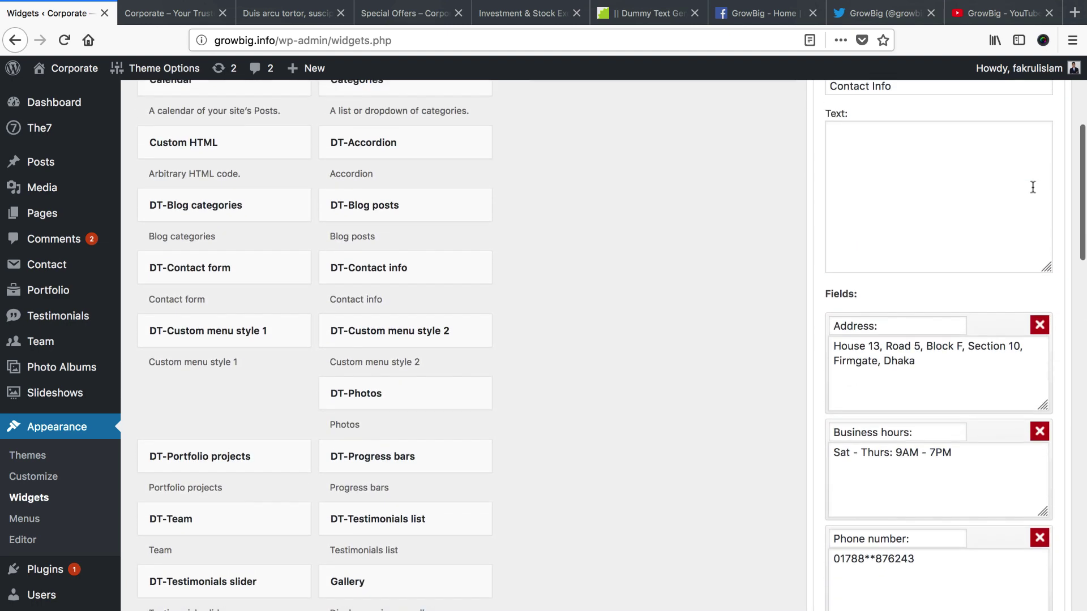
click(1052, 241)
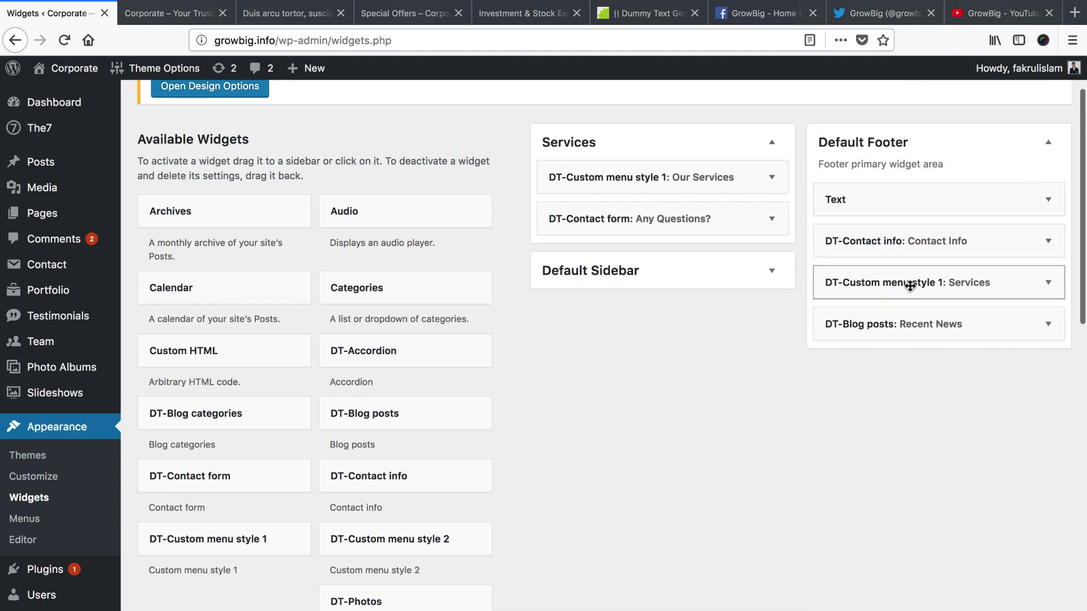
Switch the DT-Custom menu style 1: Services widget from Navigation to the services menu and save
click(1047, 286)
scroll(939, 374, down, 1)
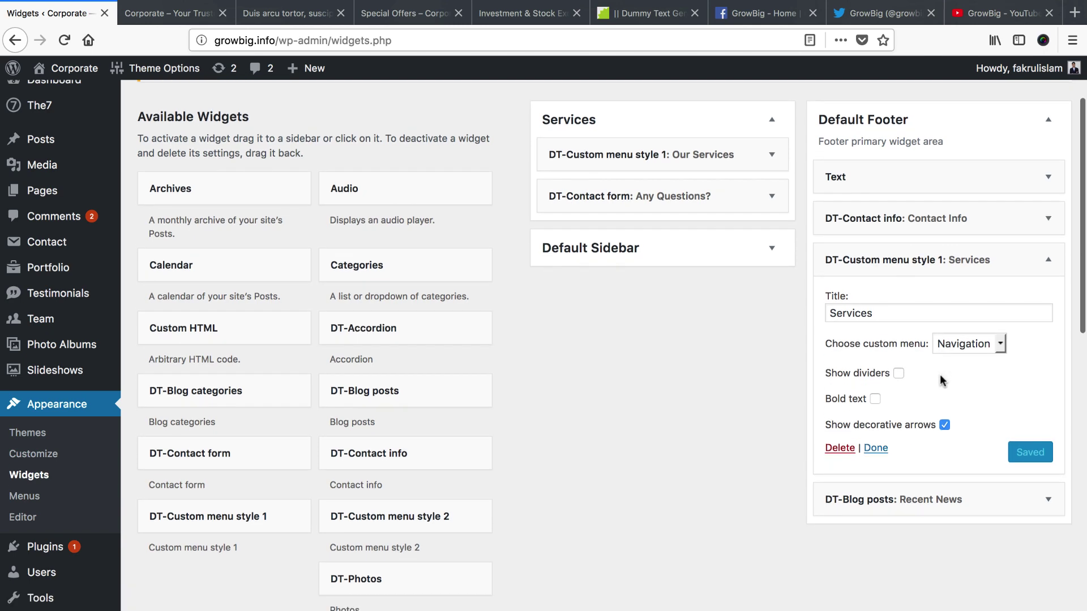
click(187, 22)
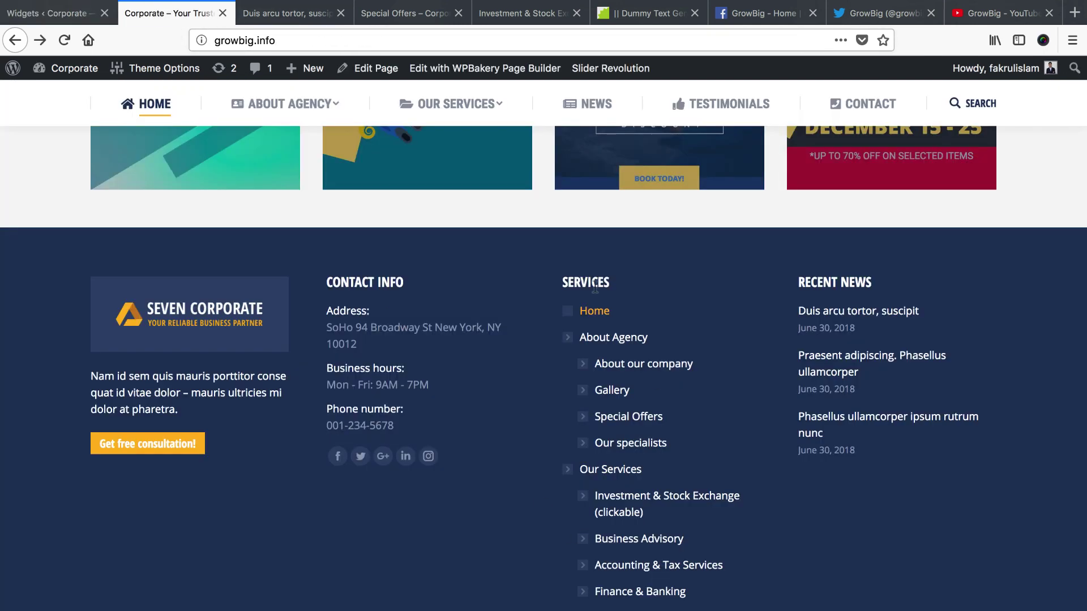
scroll(628, 318, down, 2)
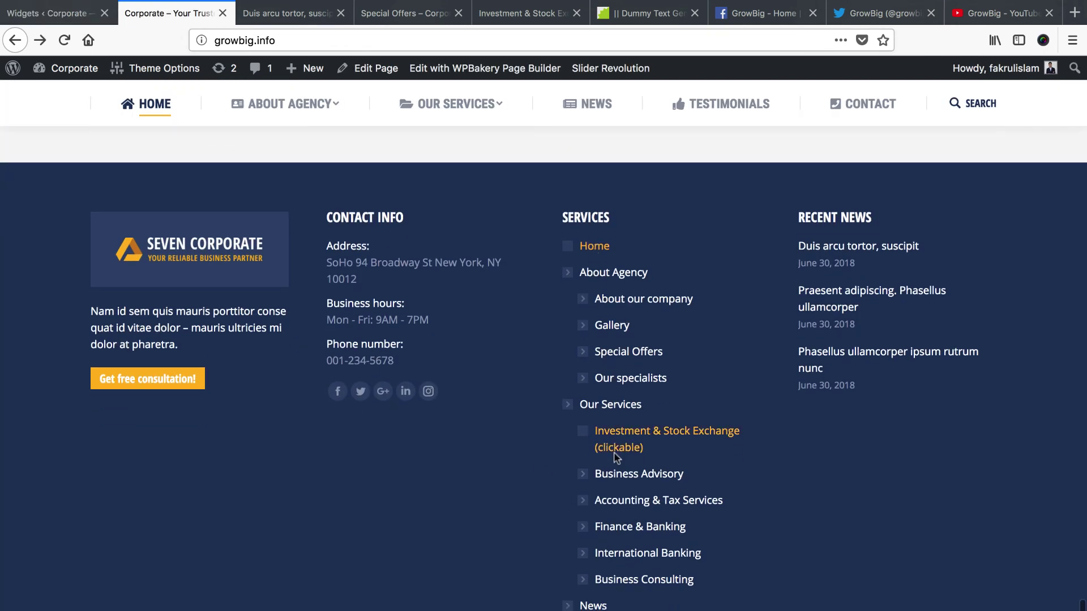
click(48, 13)
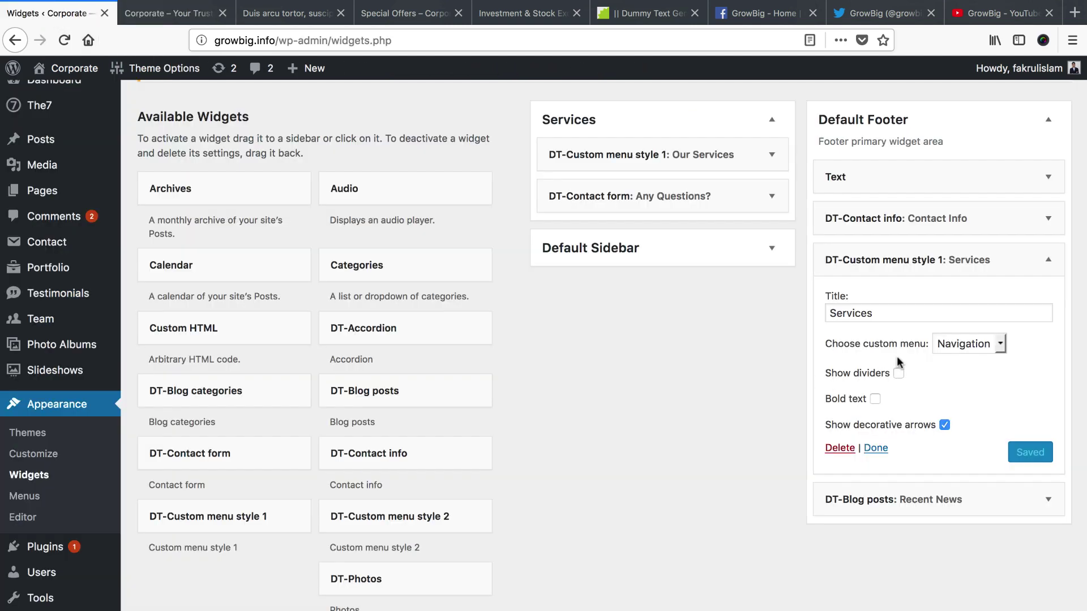
click(964, 341)
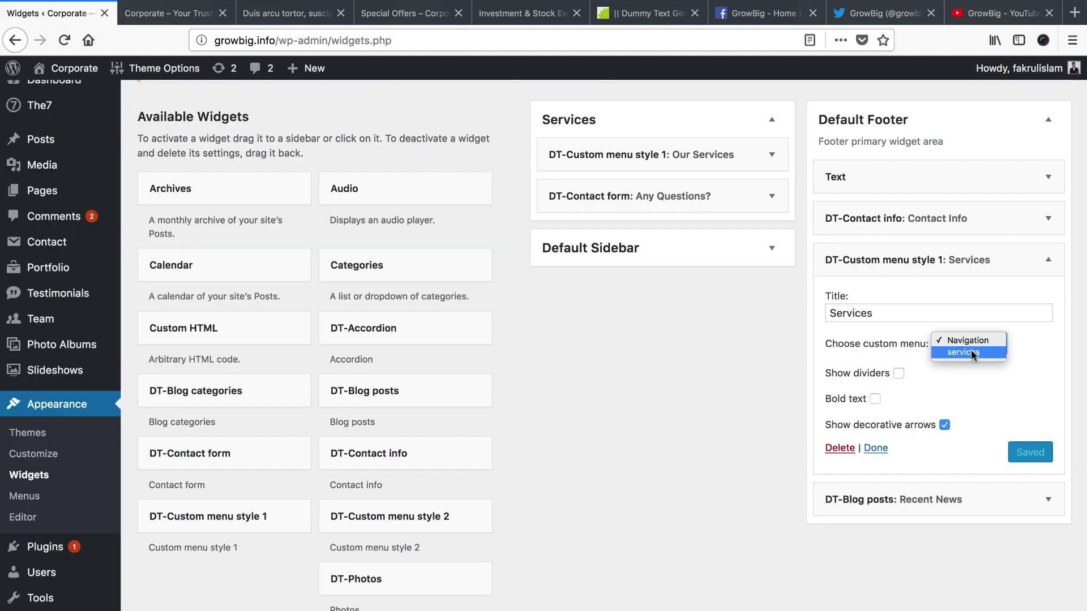
click(970, 350)
click(1026, 455)
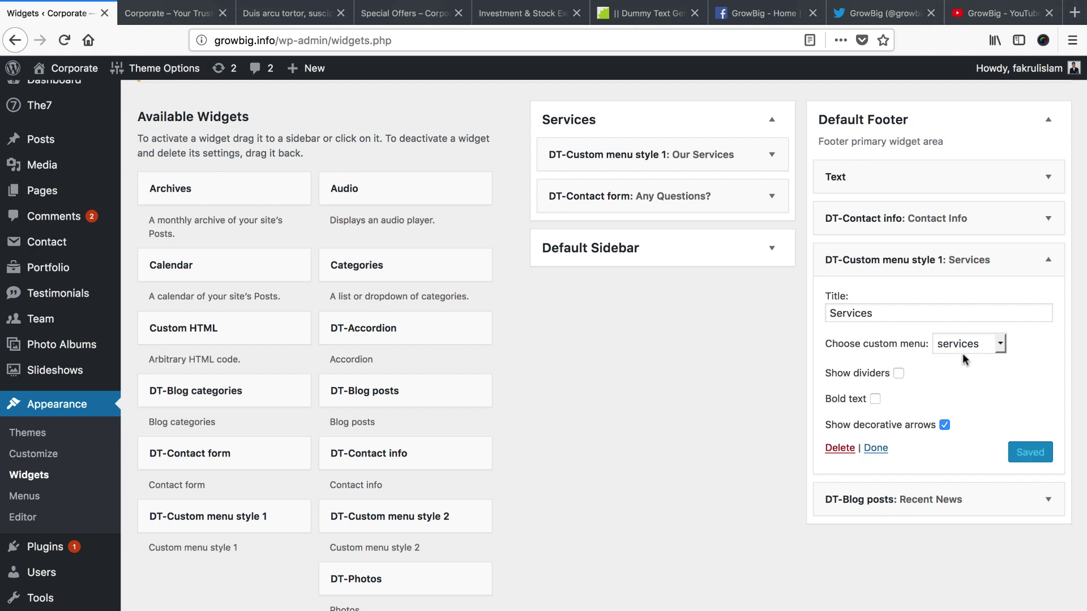
right_click(26, 501)
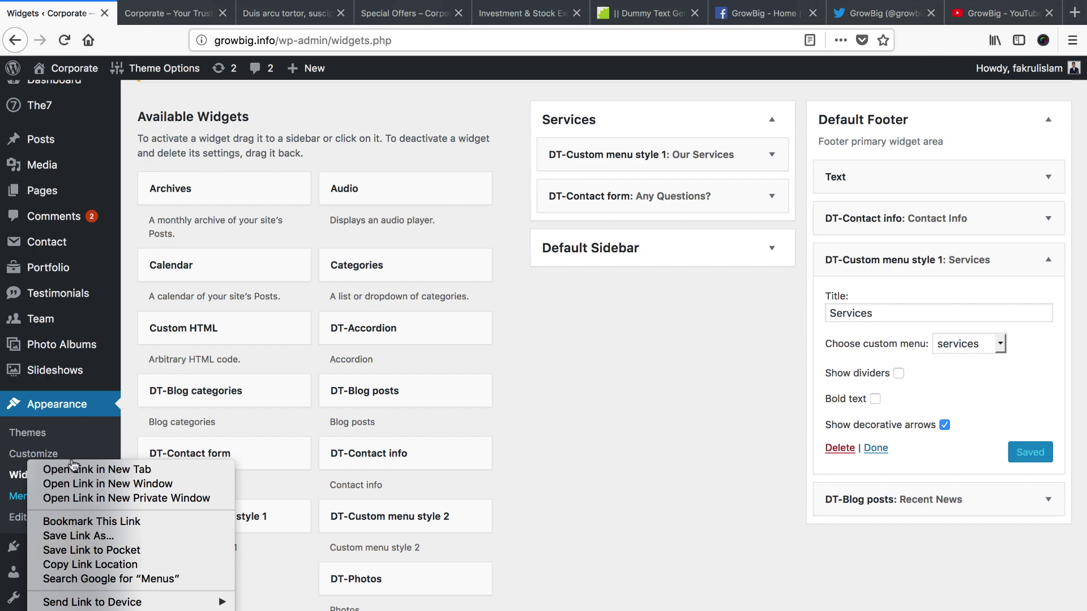
Open Appearance > Menus in a new tab and load the services menu for editing
click(54, 468)
click(138, 15)
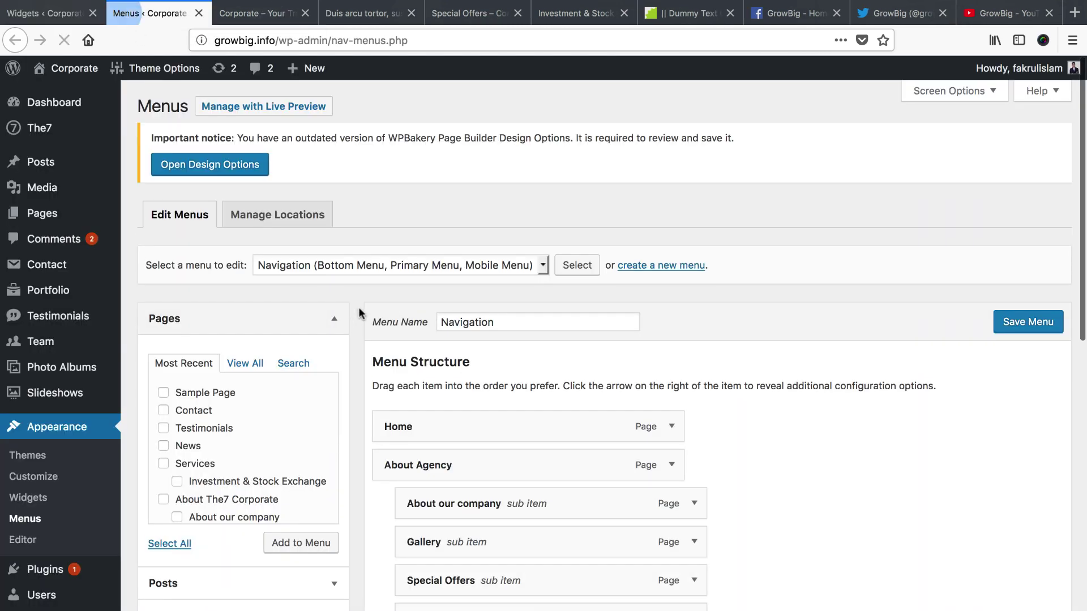
click(365, 266)
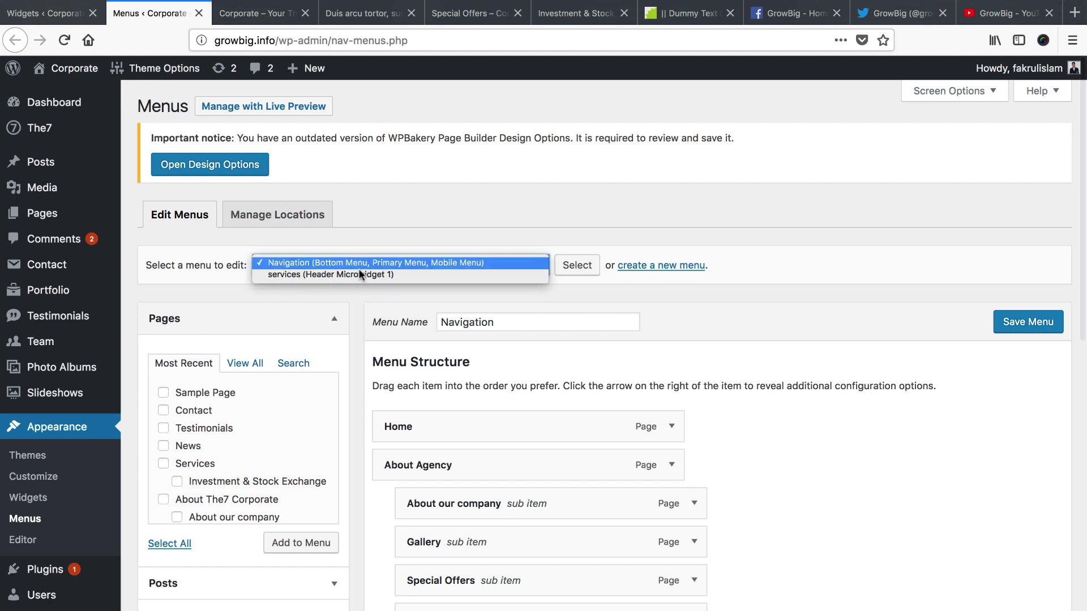
click(358, 324)
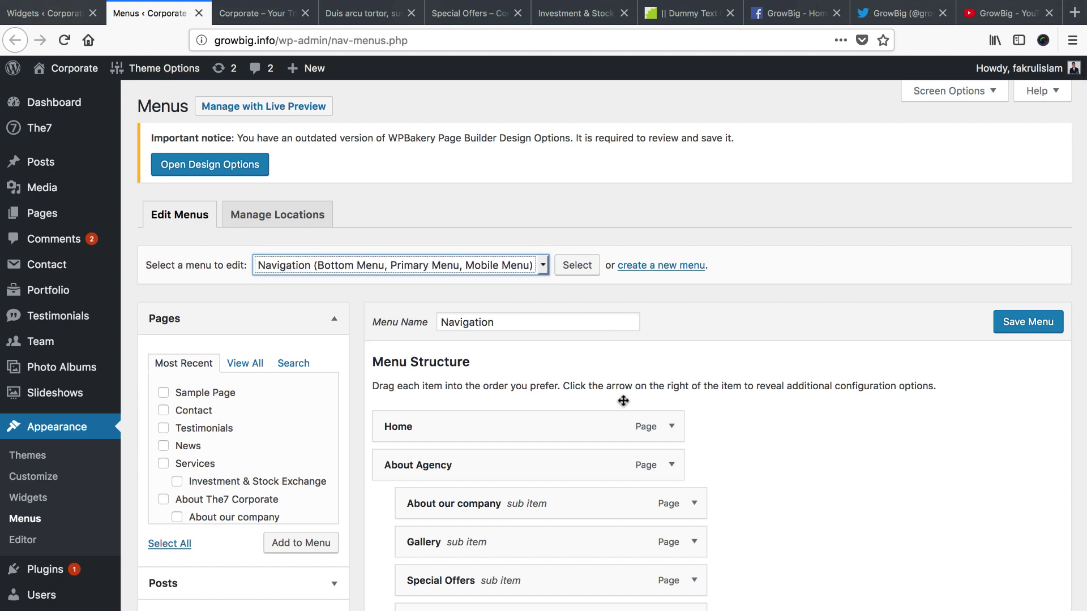
scroll(594, 403, down, 3)
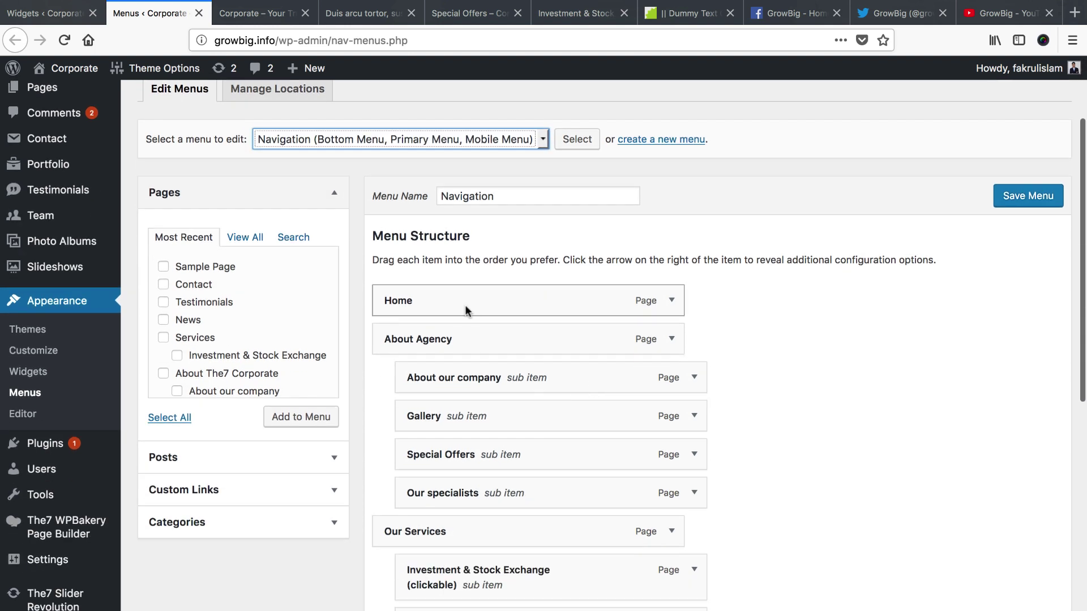
click(255, 13)
mouse_move(308, 112)
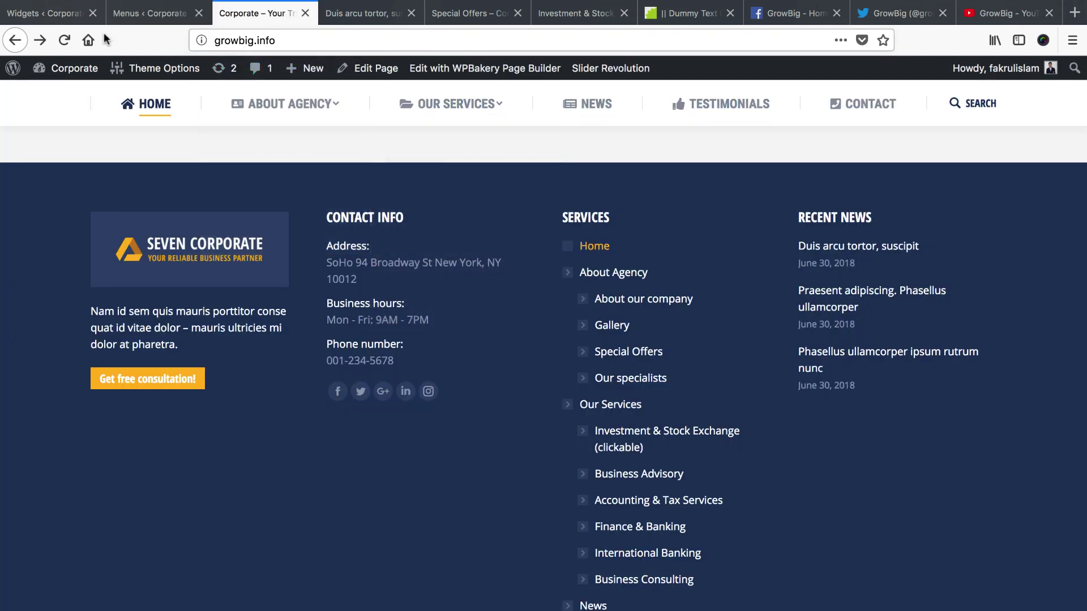
click(178, 19)
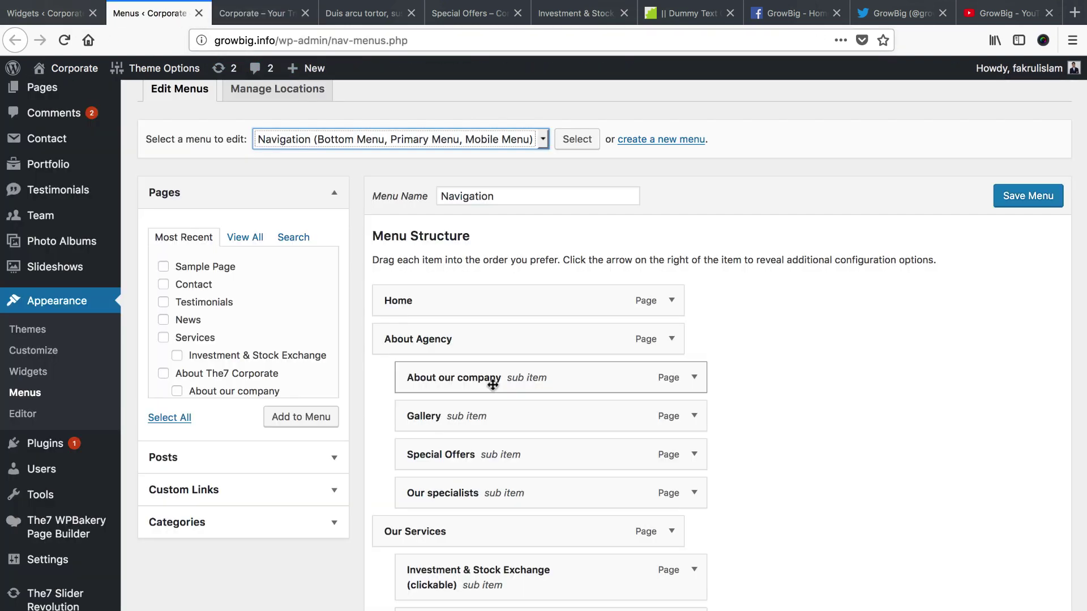
click(365, 140)
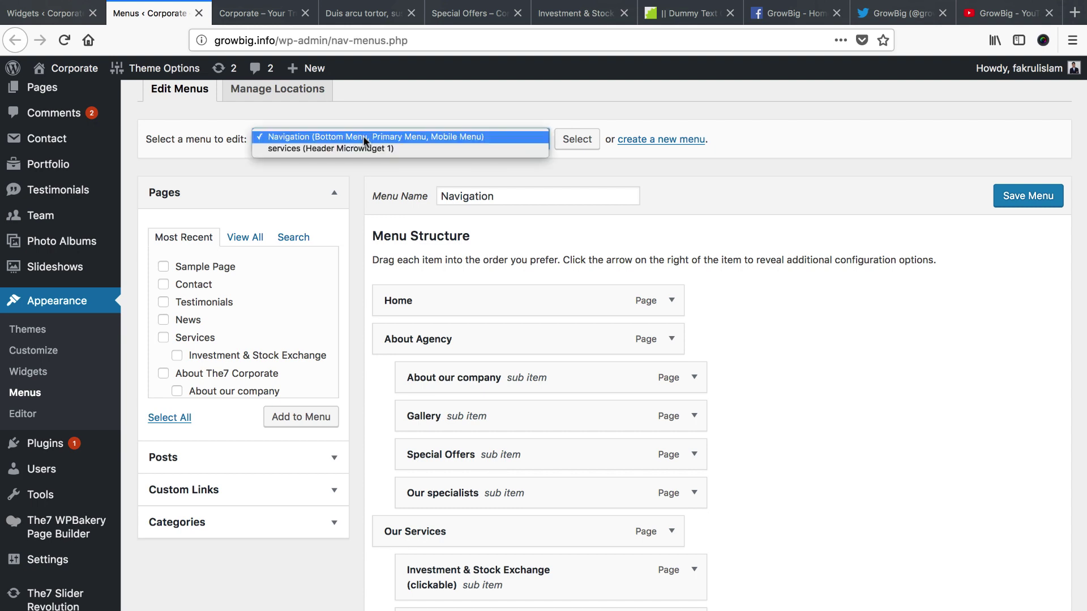
click(303, 148)
click(576, 139)
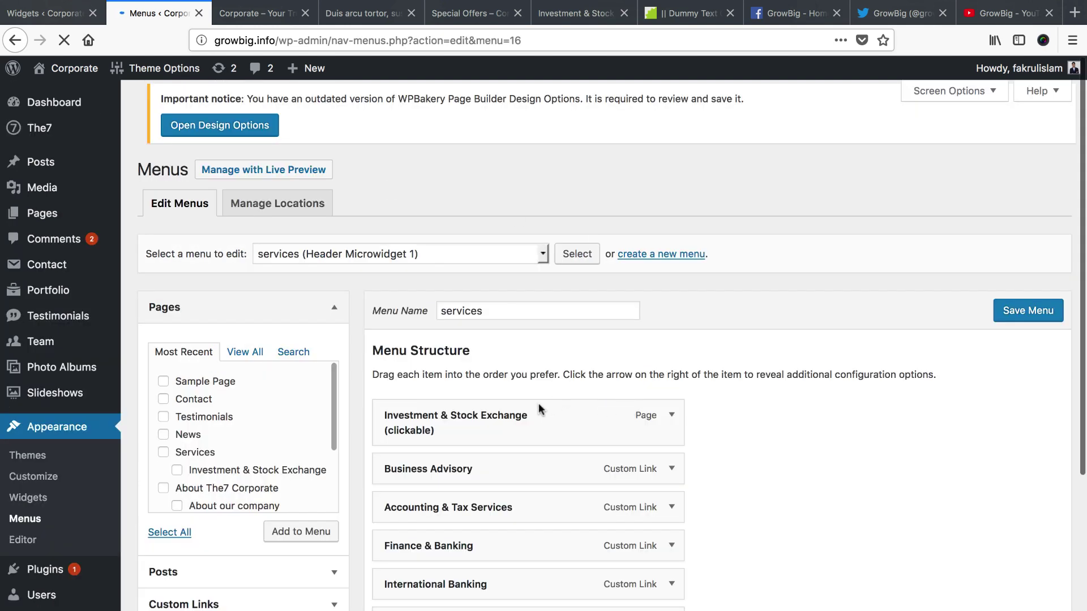
Compare the live footer with the Services widget, keeping services as its menu
scroll(539, 403, down, 2)
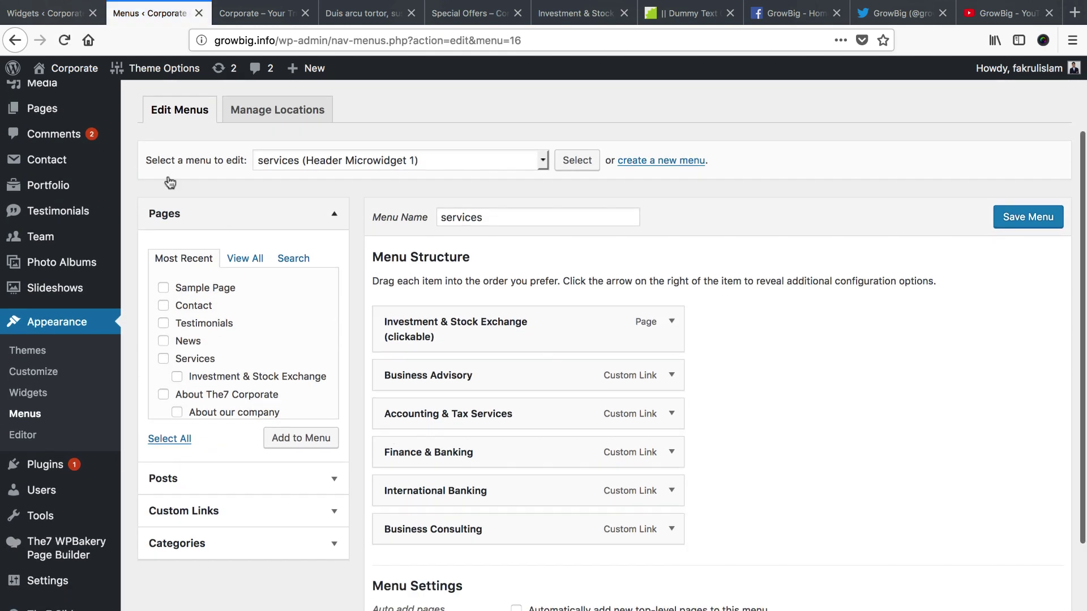
click(48, 13)
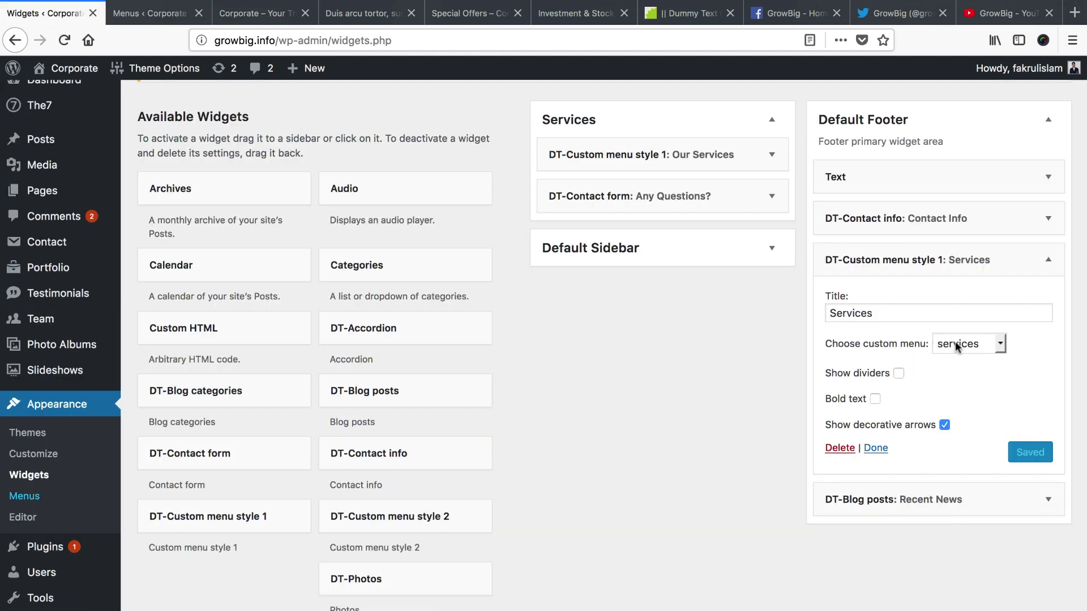
click(254, 13)
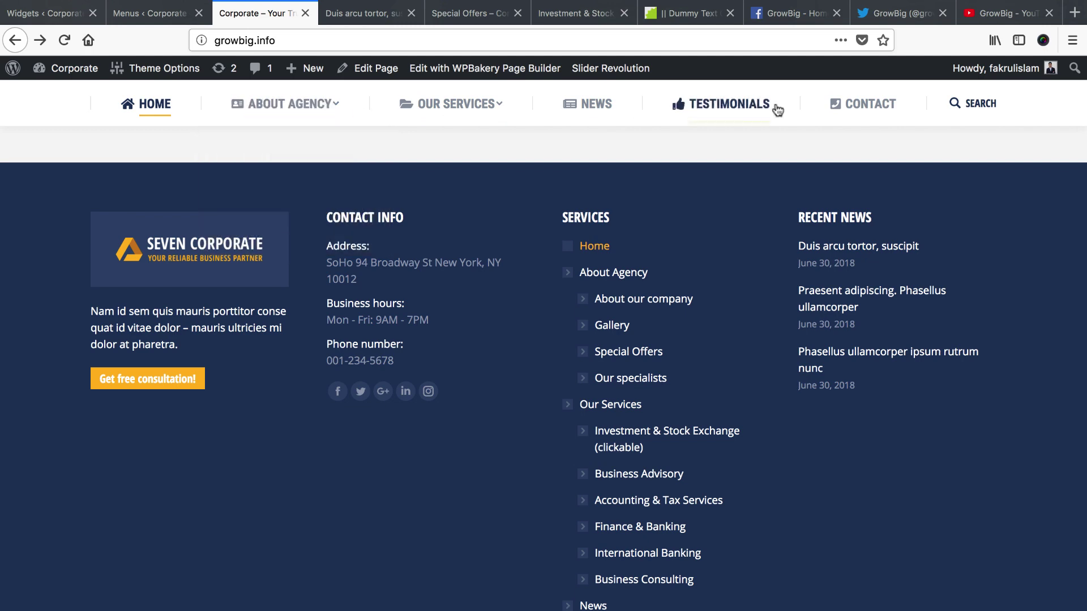
click(63, 16)
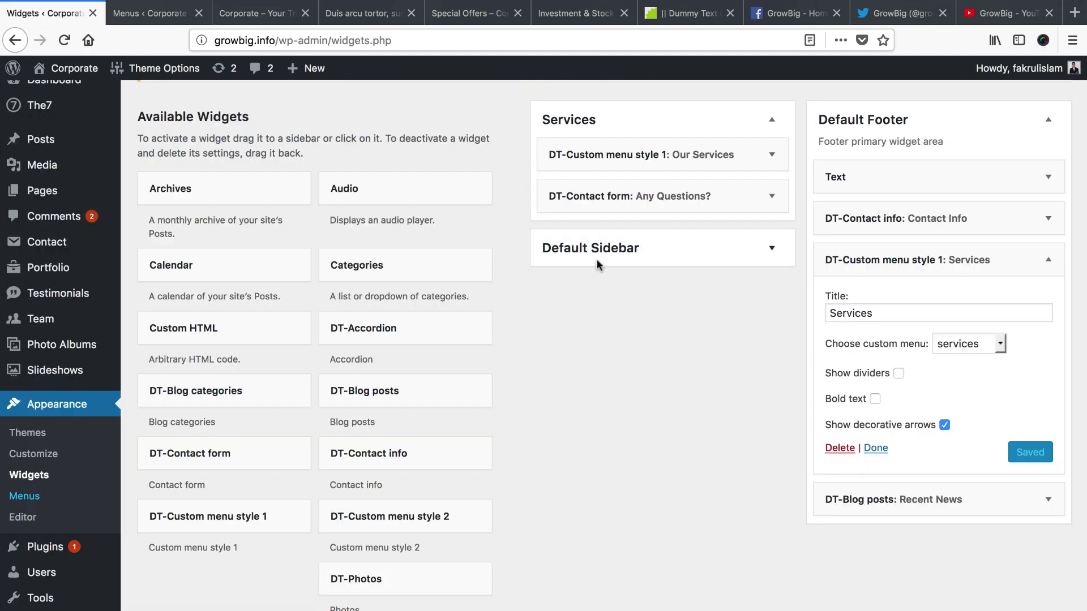
click(969, 346)
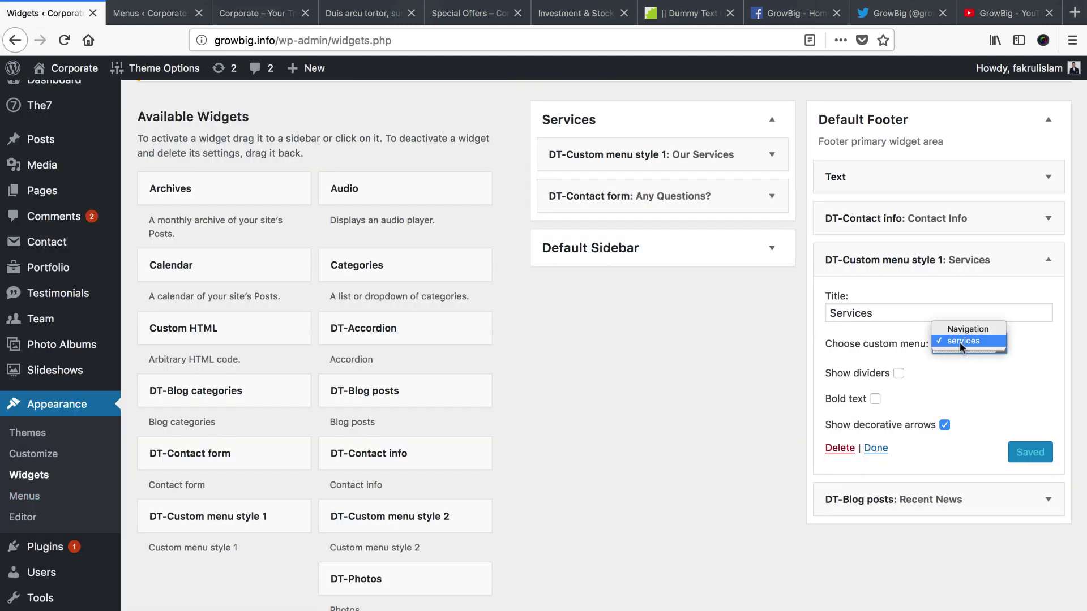
click(959, 342)
click(153, 13)
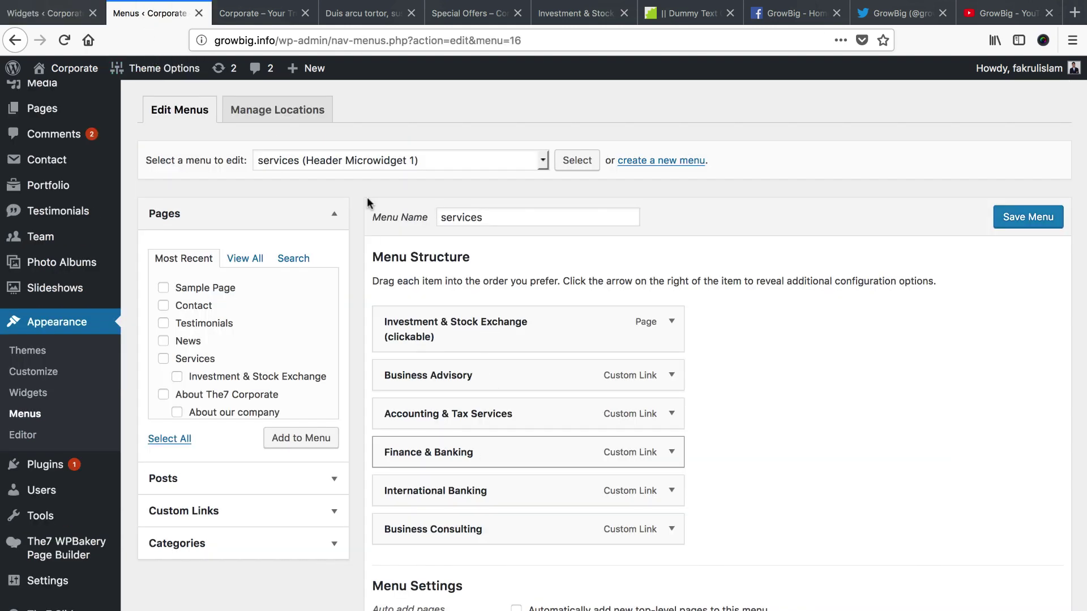
click(246, 18)
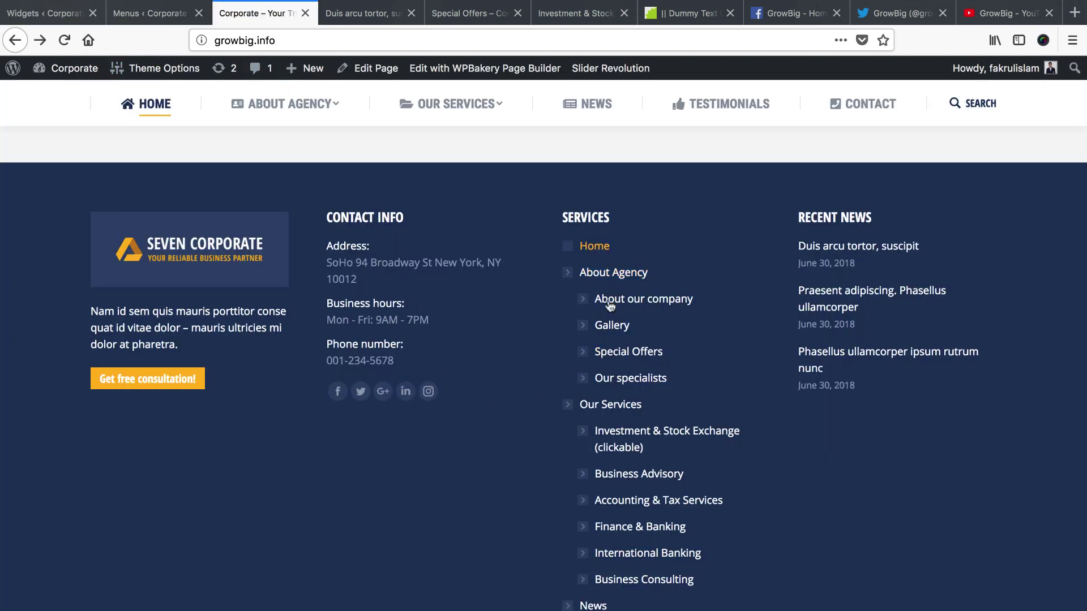
click(144, 14)
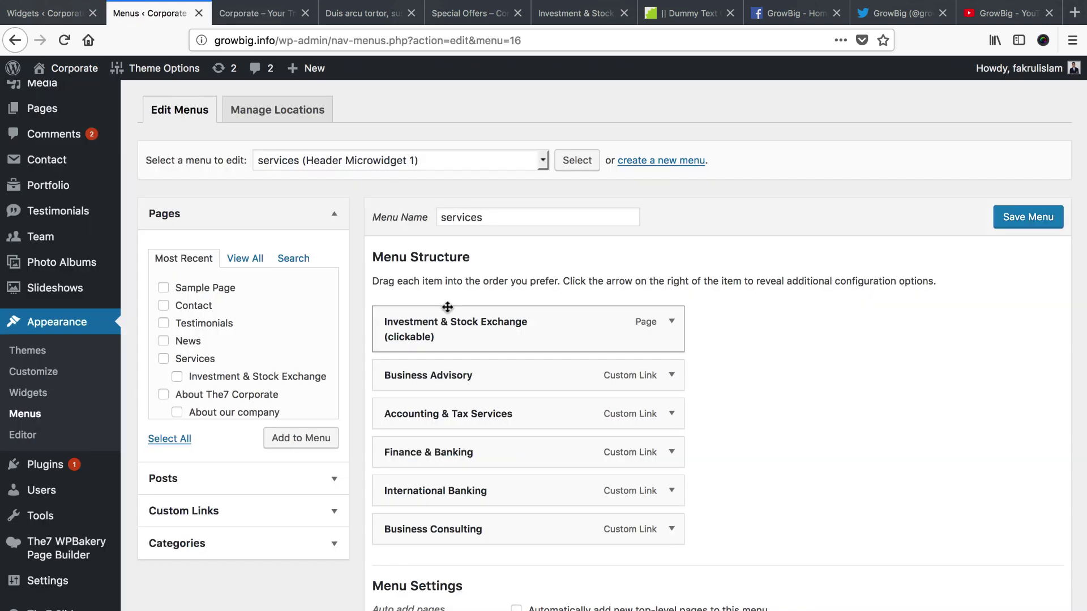
scroll(452, 470, down, 1)
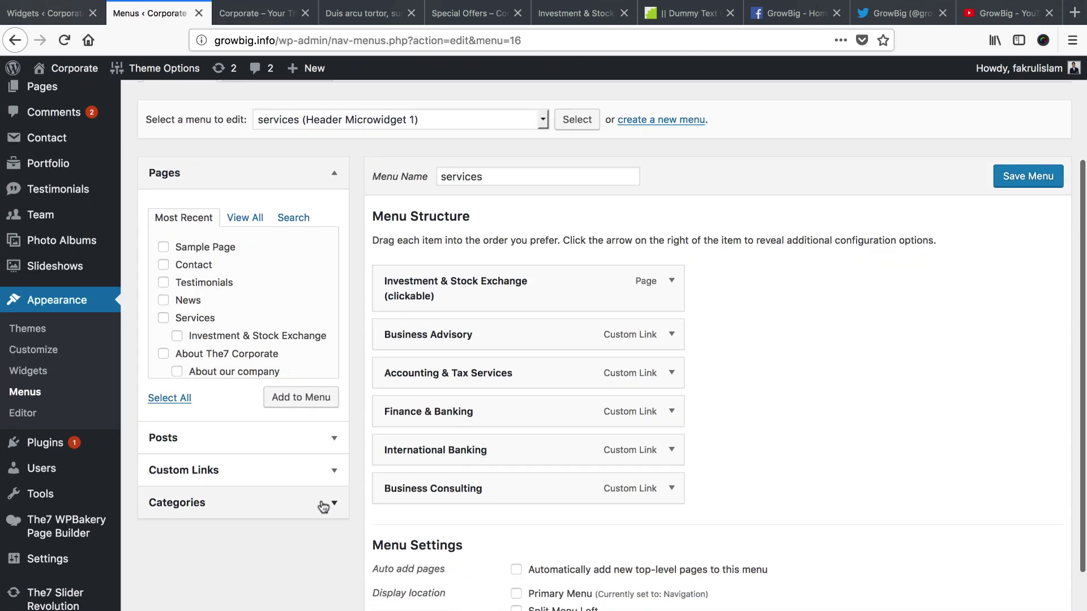
Add a 'Terms' custom link with URL # to the end of the services menu and save
click(226, 478)
click(266, 286)
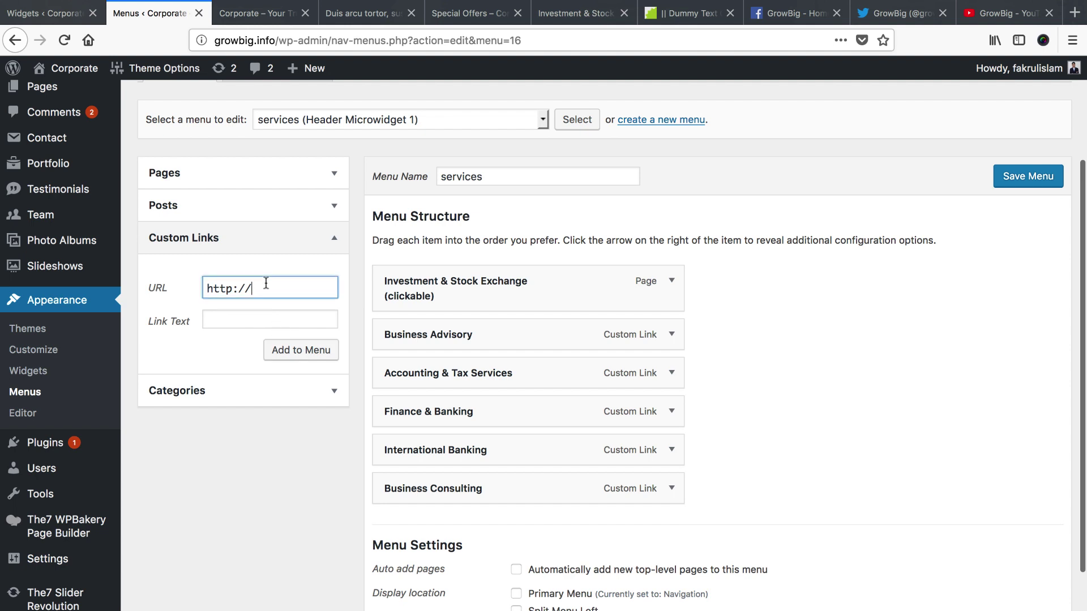
triple_click(266, 283)
text(#)
key(Tab)
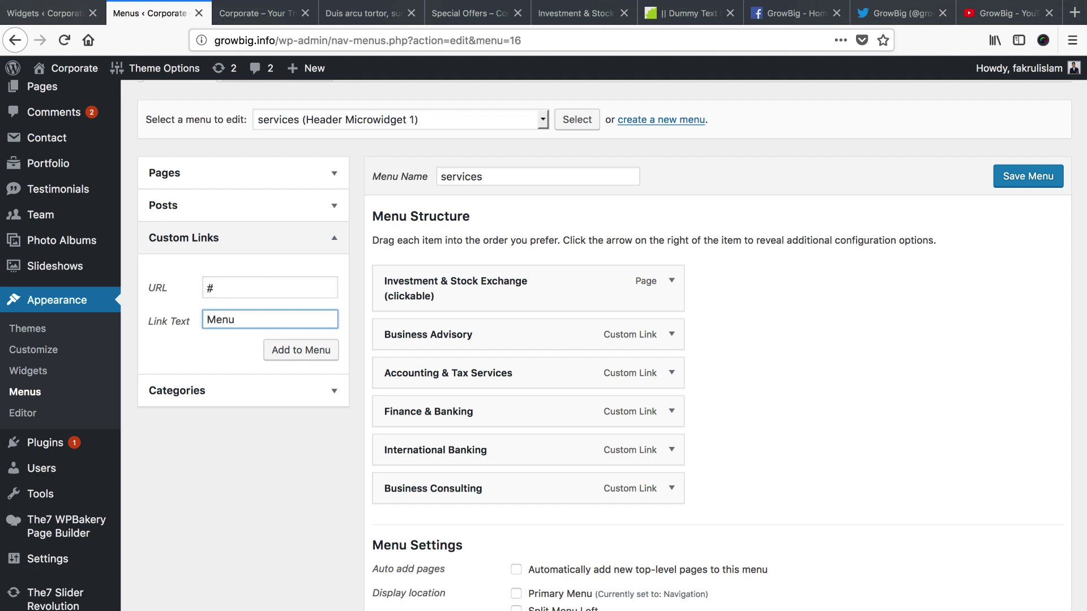
double_click(286, 321)
text(Terms)
click(288, 356)
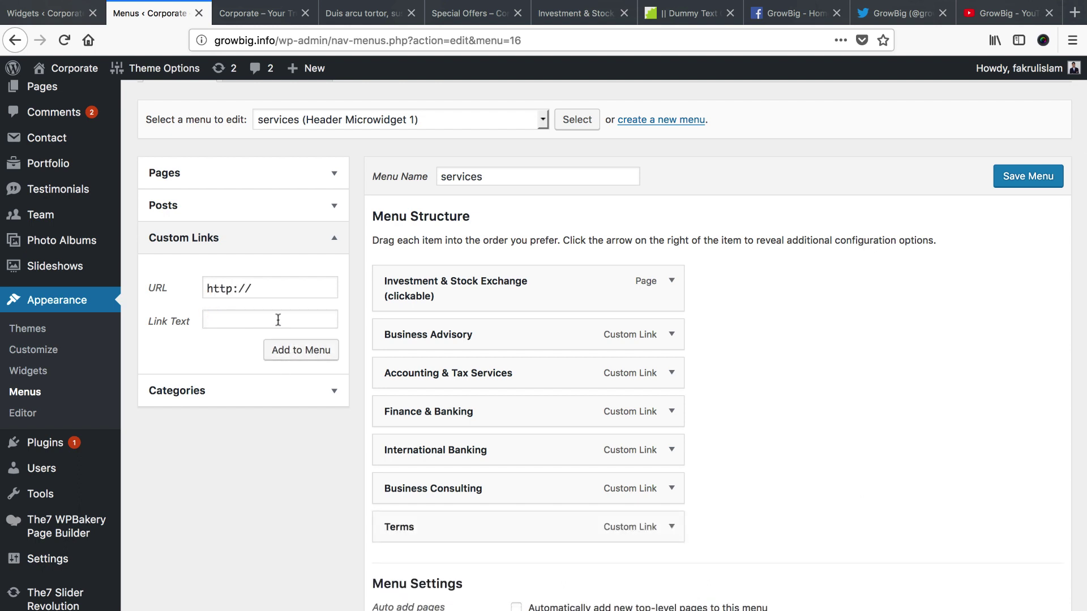
click(1032, 177)
scroll(847, 402, down, 2)
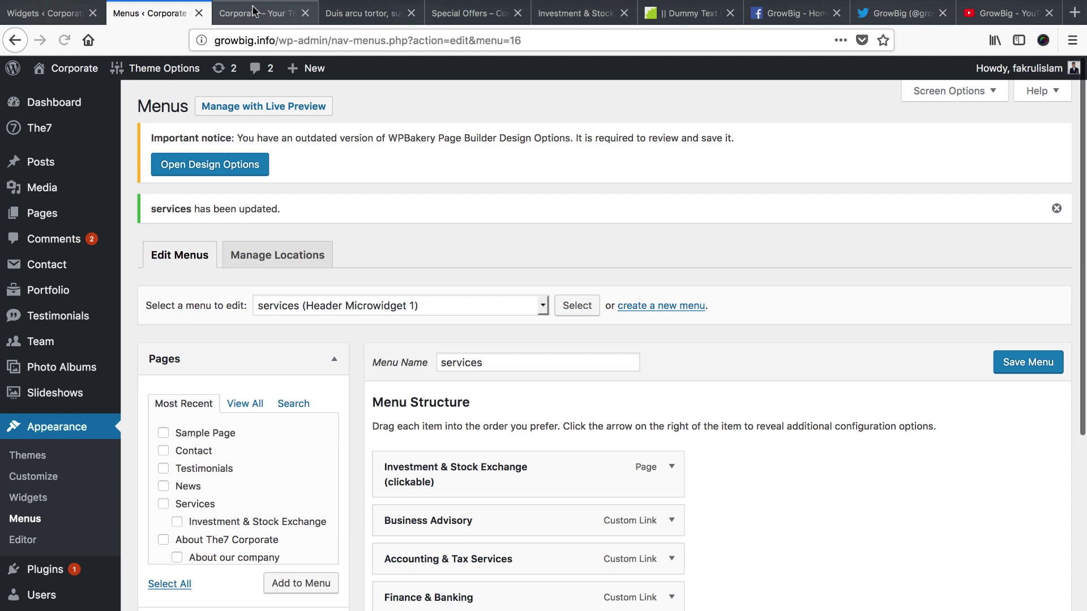
Reload the live site to confirm Terms appears in the footer Services list, then return to Widgets
click(252, 5)
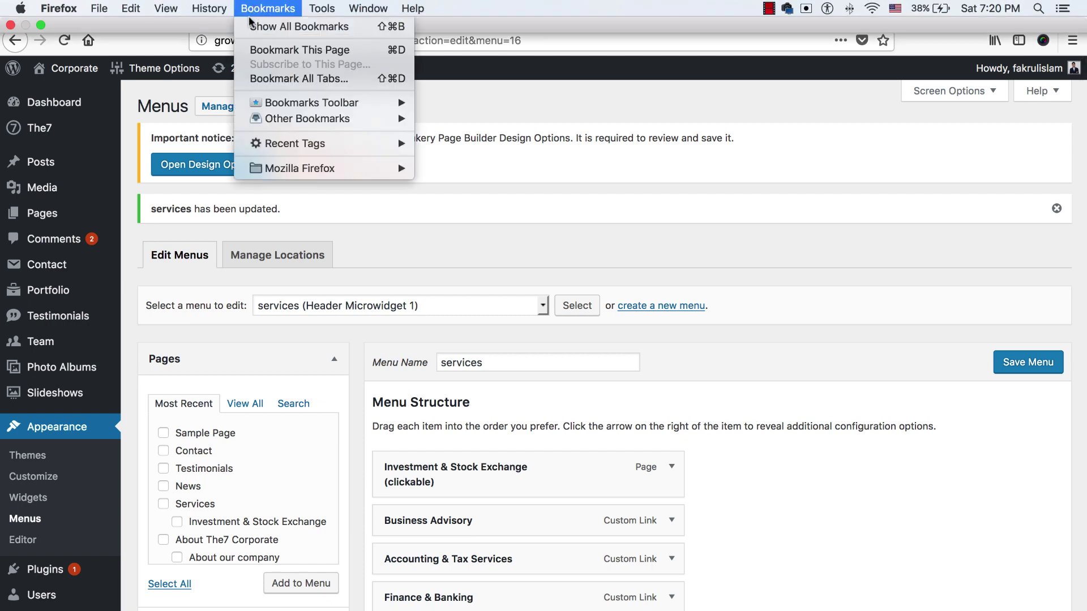
click(244, 14)
click(244, 16)
right_click(245, 17)
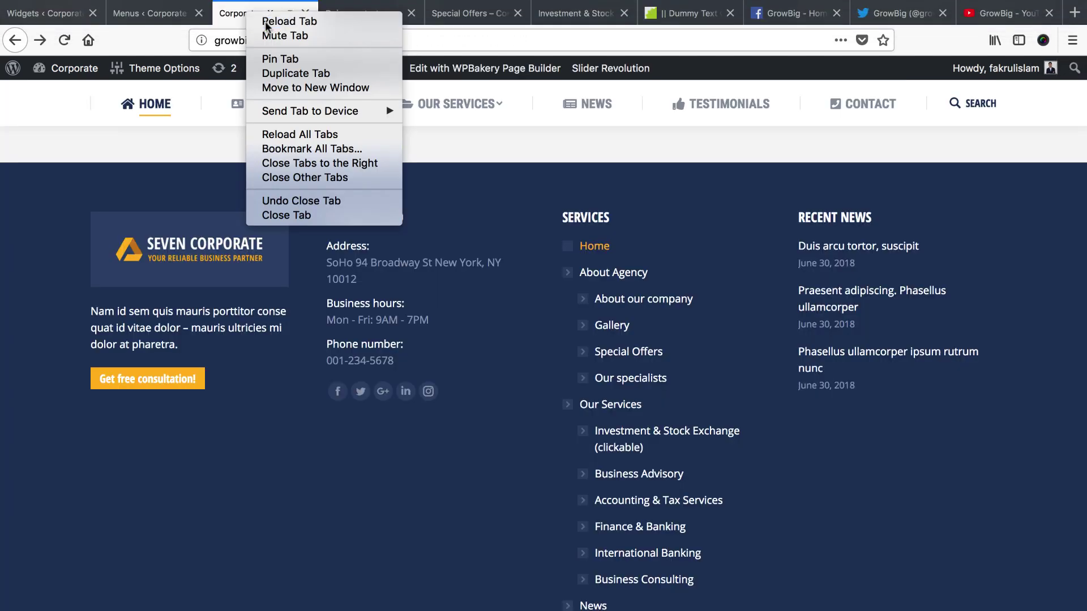
click(272, 21)
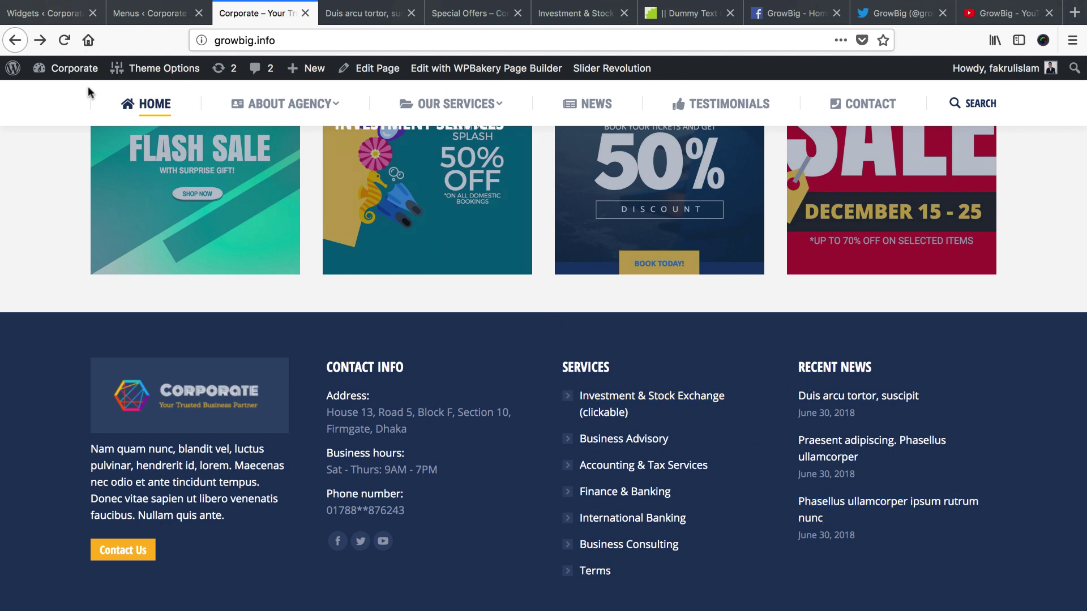
key(super+1)
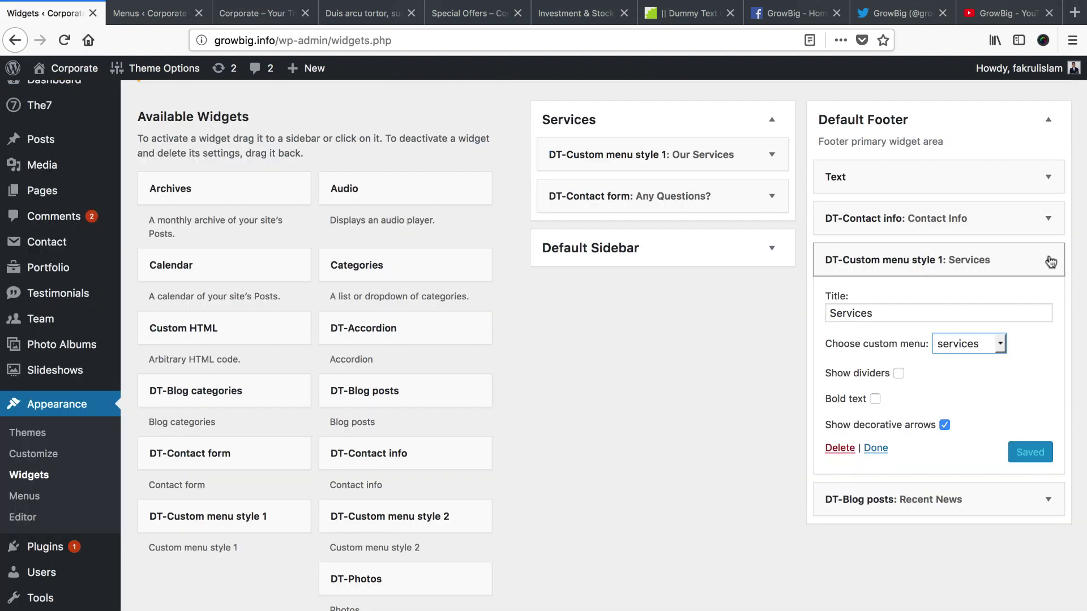
Review the Services and Recent News footer widgets, then view the live front page's footer
click(1049, 262)
click(1050, 301)
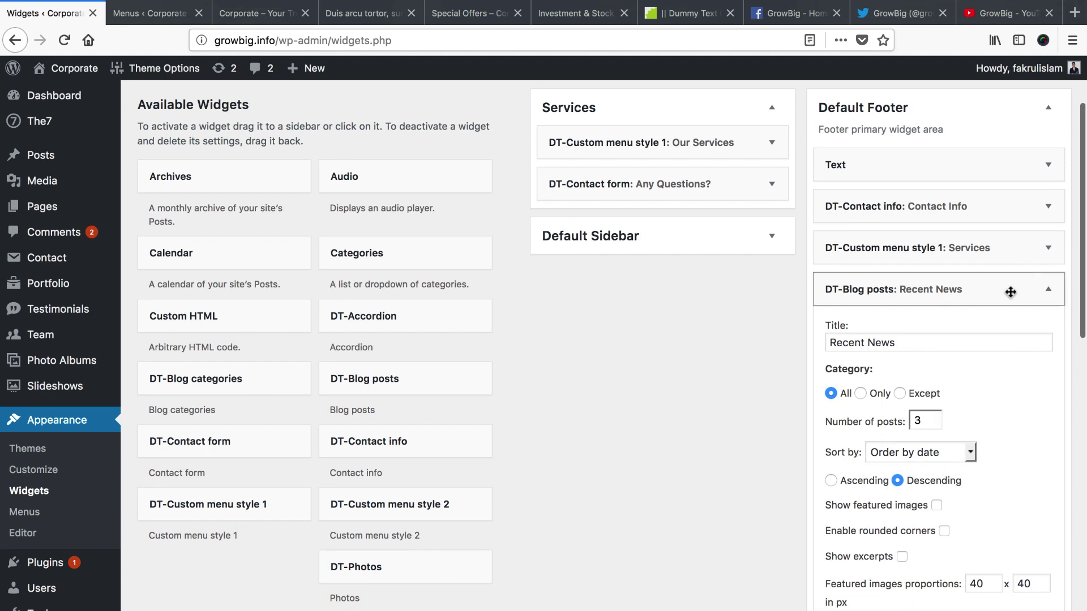
click(1048, 292)
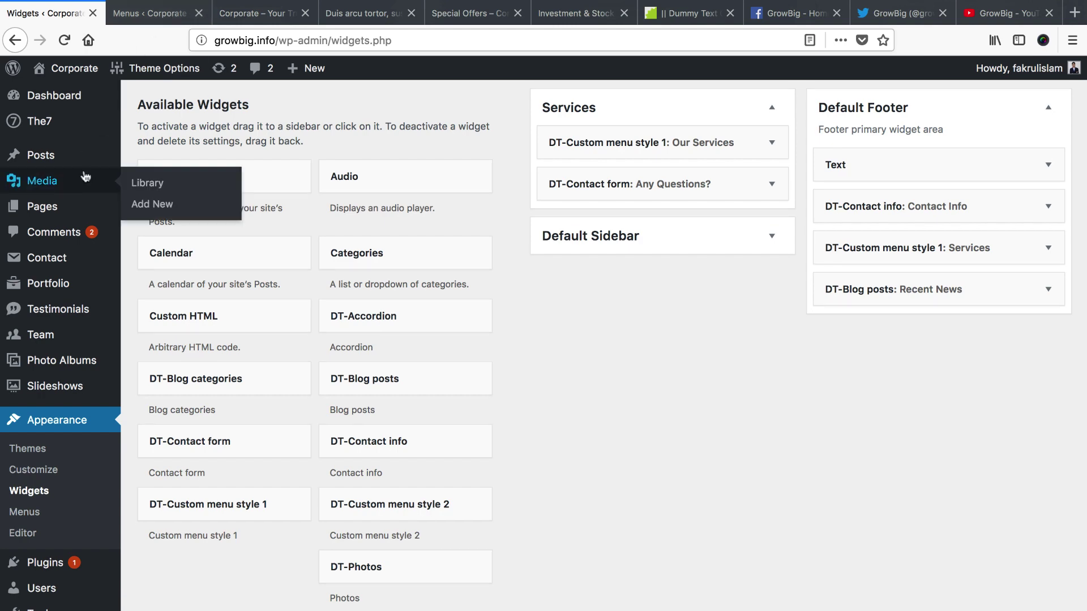
scroll(64, 167, up, 1)
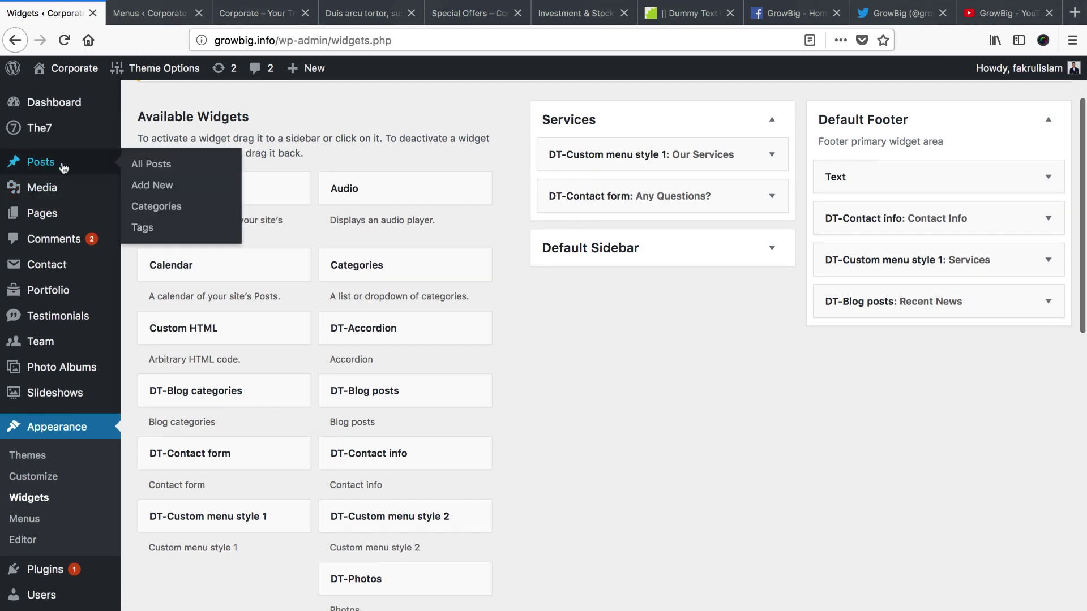
click(255, 13)
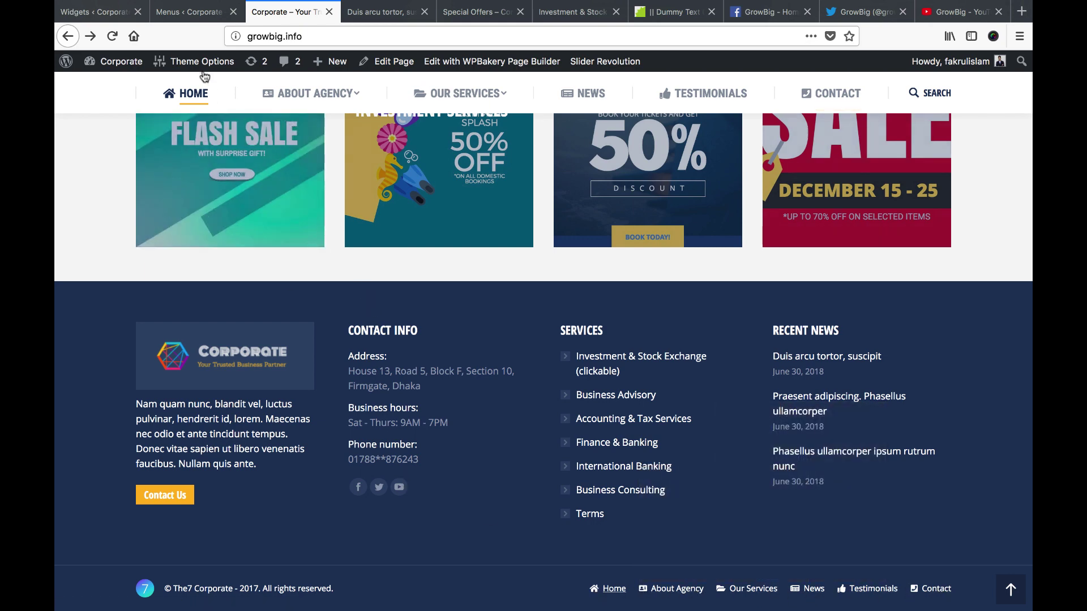
Open Theme Options > Branding in a new browser tab
mouse_move(202, 65)
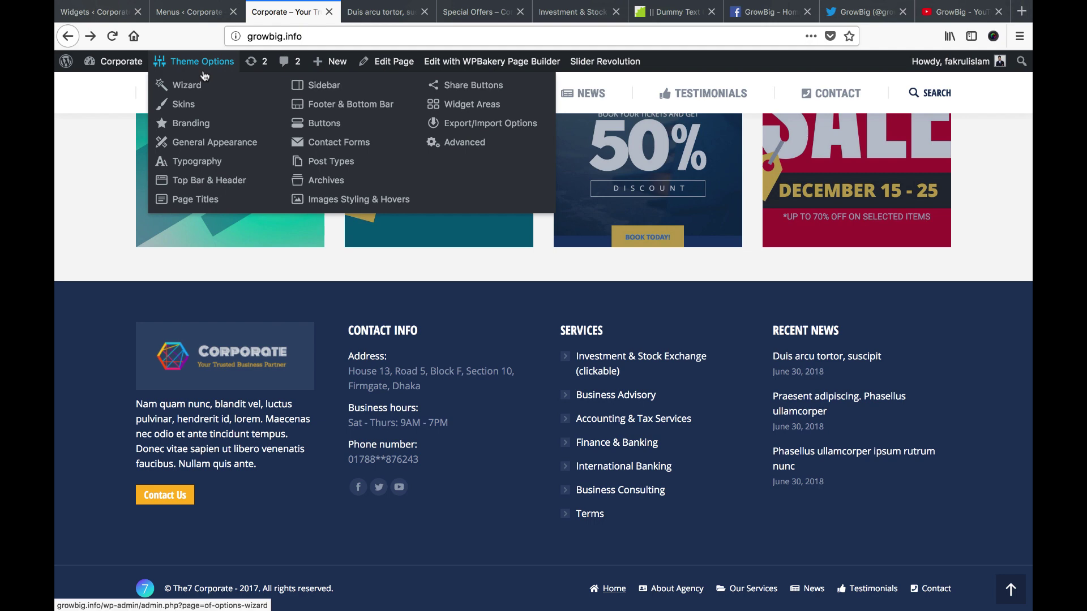
right_click(185, 129)
click(221, 133)
drag(352, 13, 263, 17)
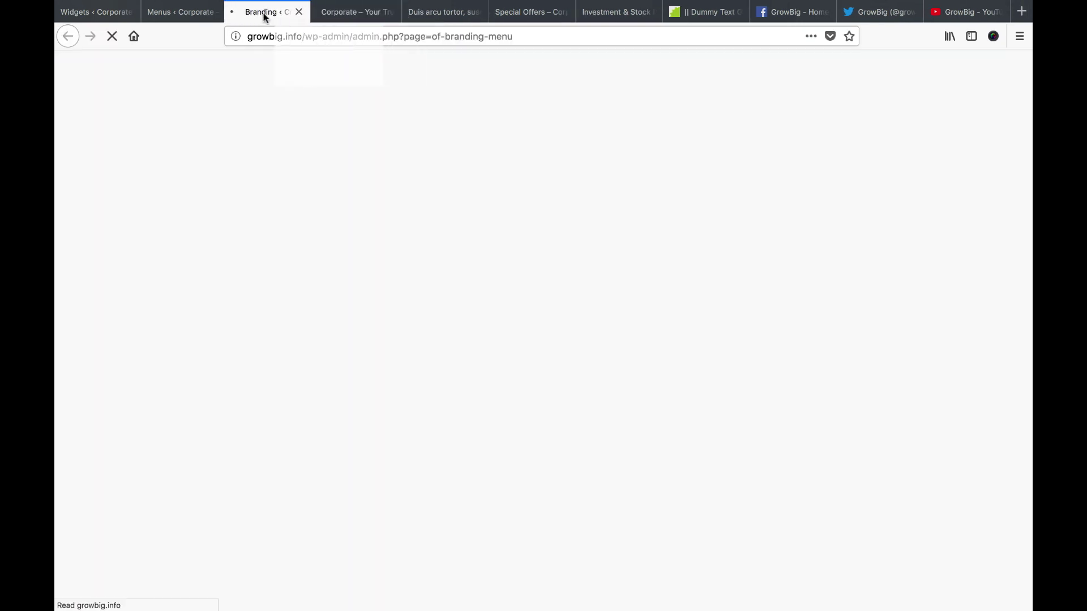
click(177, 13)
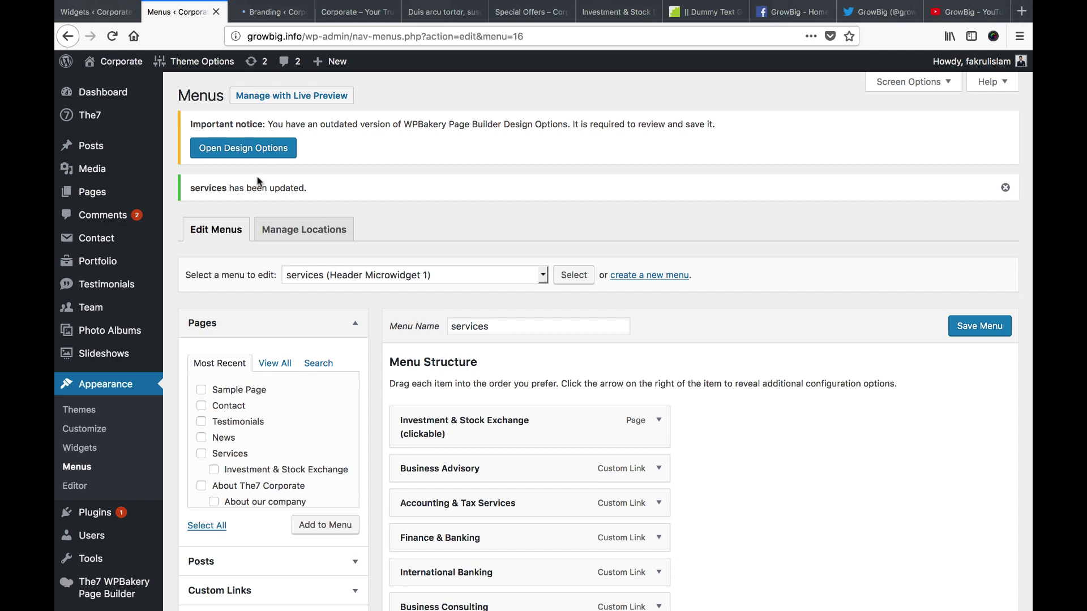
click(262, 16)
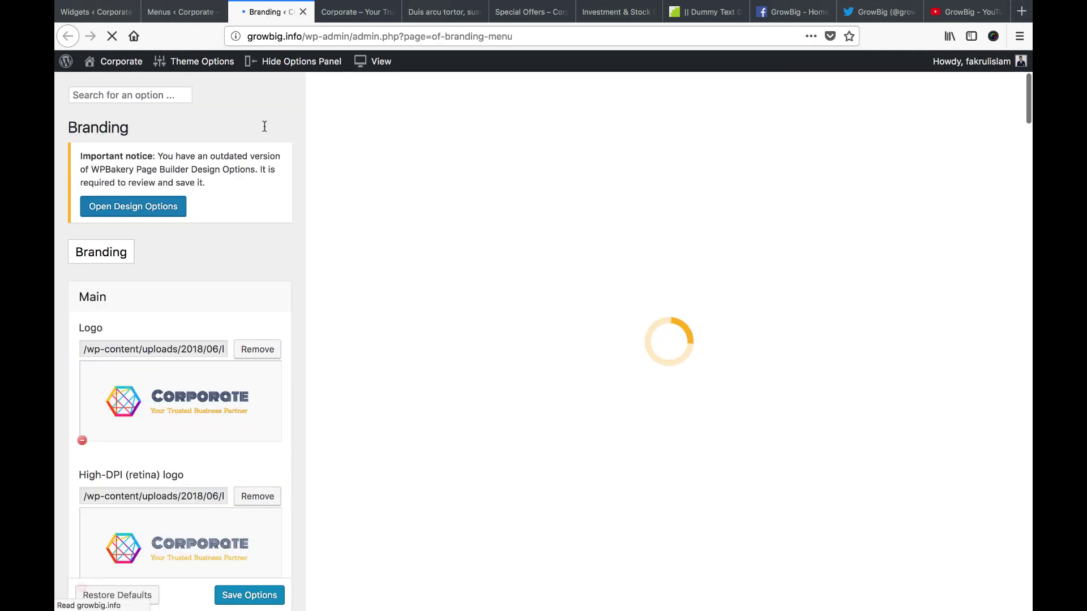
Change the copyright text to '© Corporate - 2018. All rights reserved.'
scroll(226, 325, down, 10)
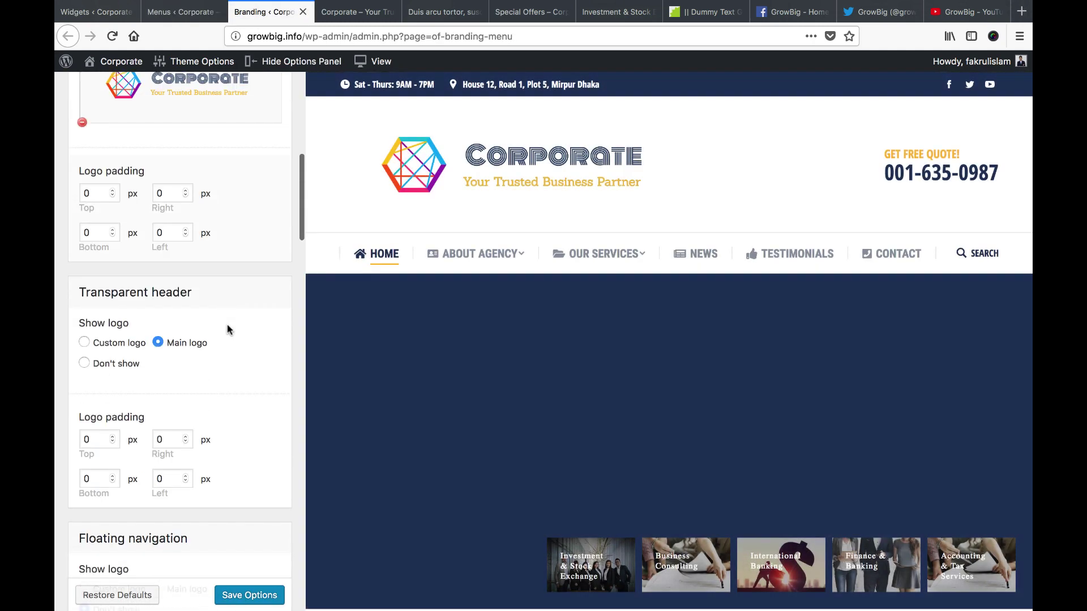
scroll(227, 325, down, 20)
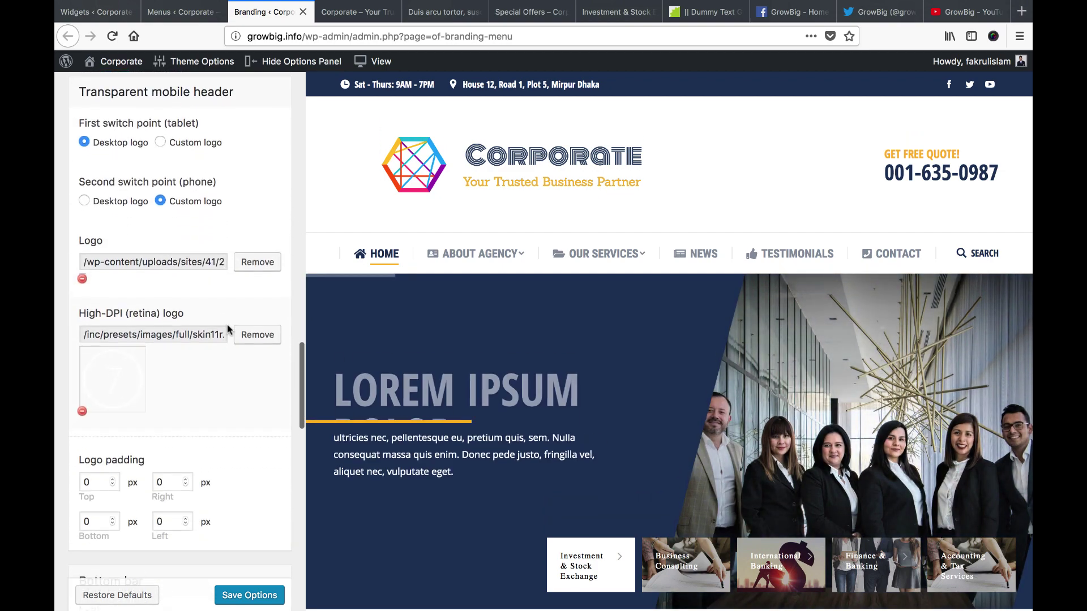
scroll(227, 324, down, 15)
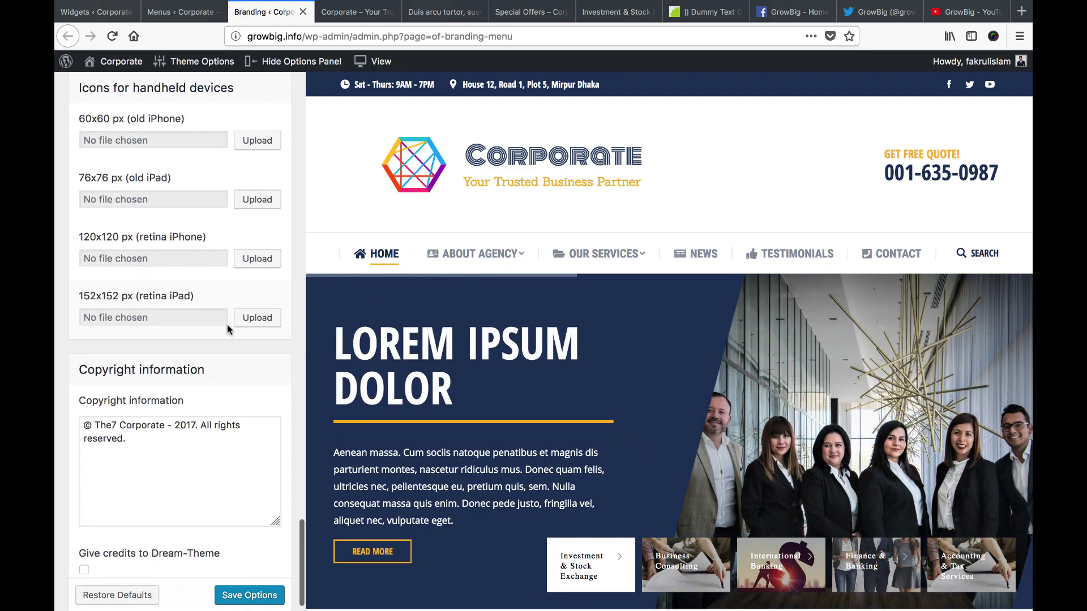
click(97, 444)
scroll(367, 495, down, 10)
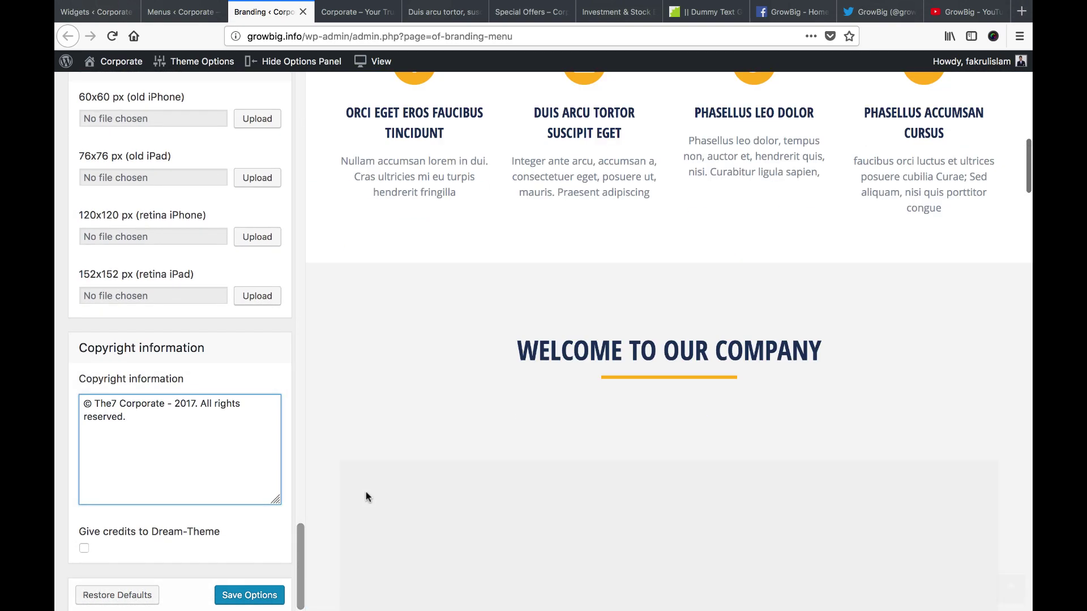
scroll(366, 496, down, 15)
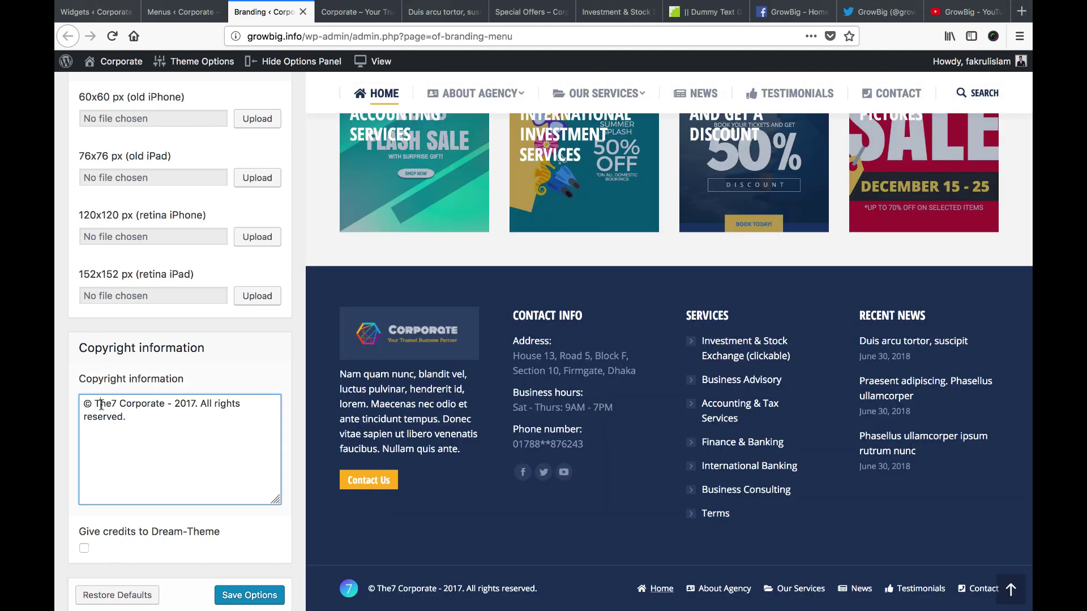
key(BackSpace)
key(BackSpace)
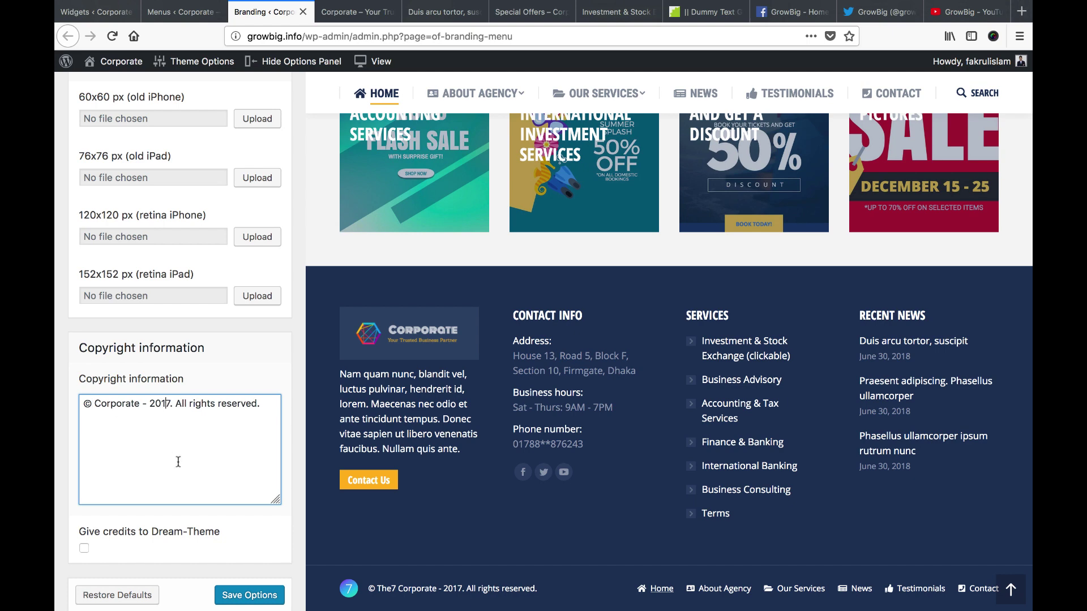
text(8)
key(BackSpace)
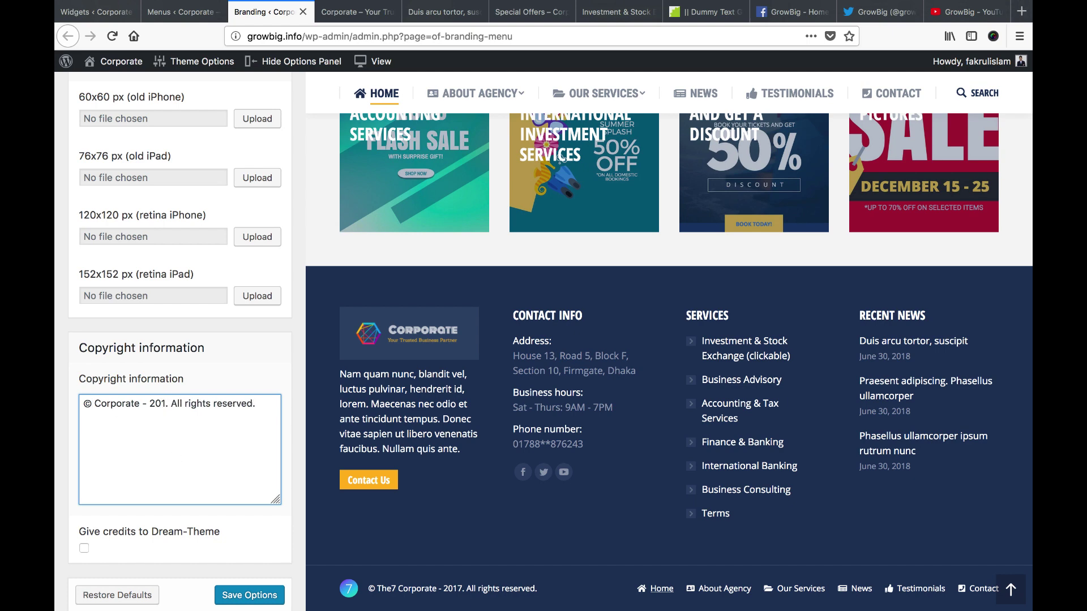
text(8)
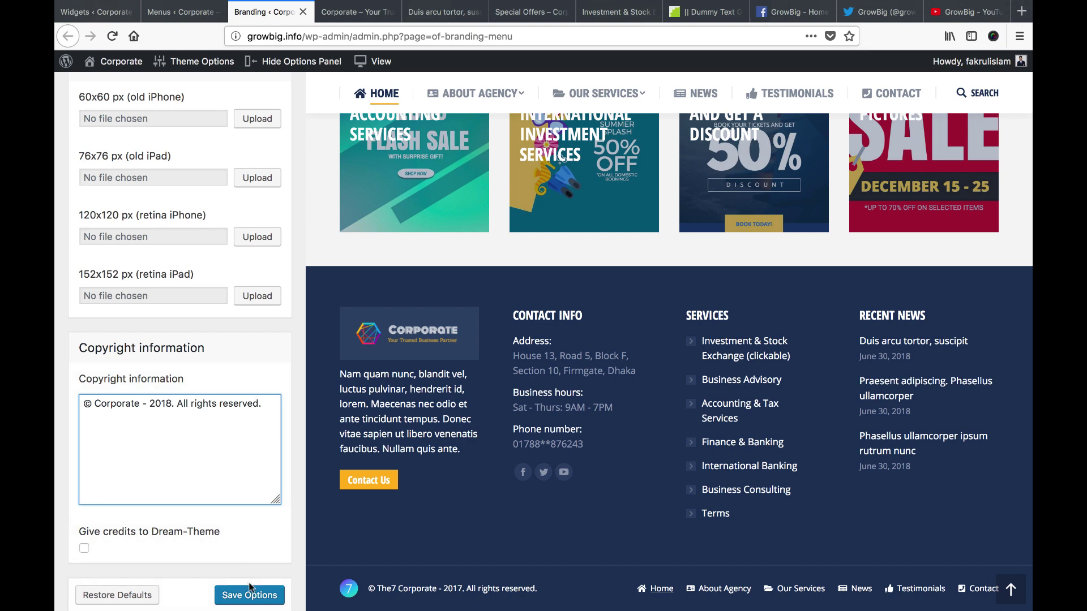
scroll(212, 427, up, 5)
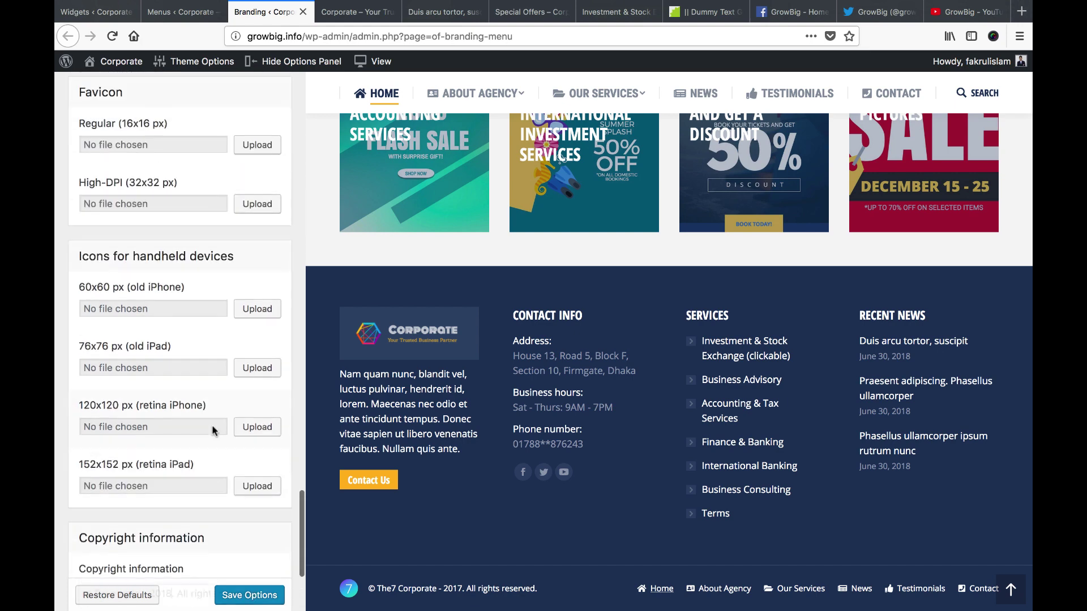
Replace the bottom bar logo with an uploaded copyright-logo.png, clearing the high-DPI logo
scroll(212, 427, down, 5)
scroll(213, 426, up, 10)
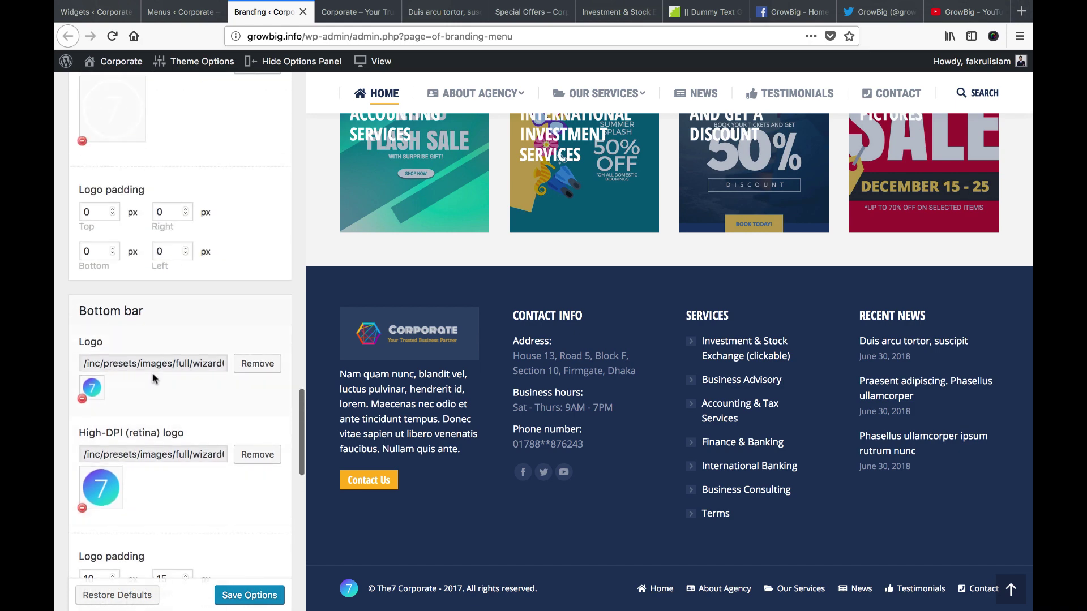
scroll(153, 378, down, 3)
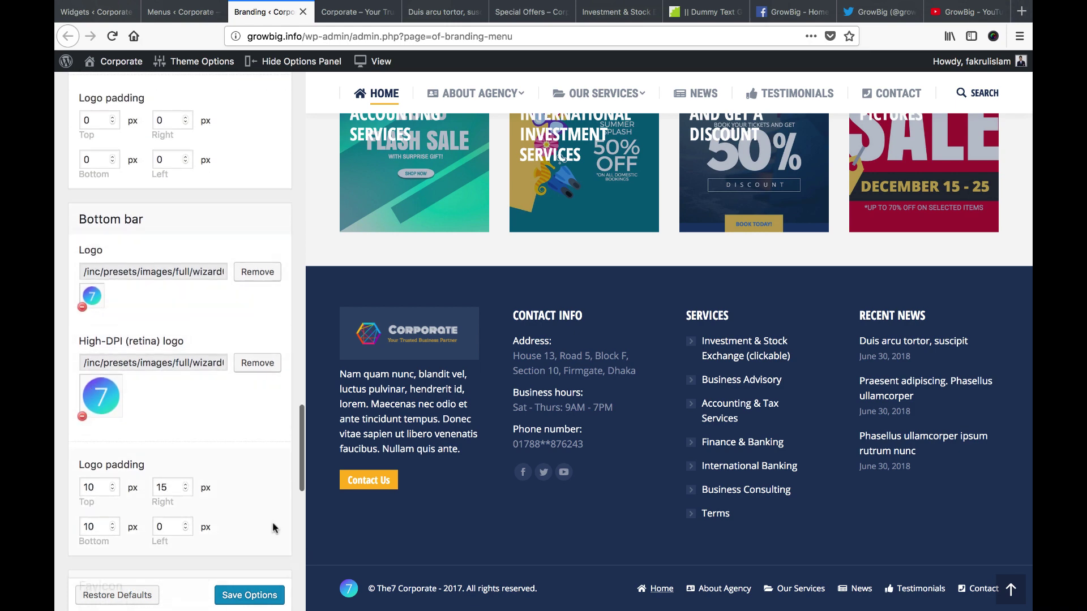
click(258, 273)
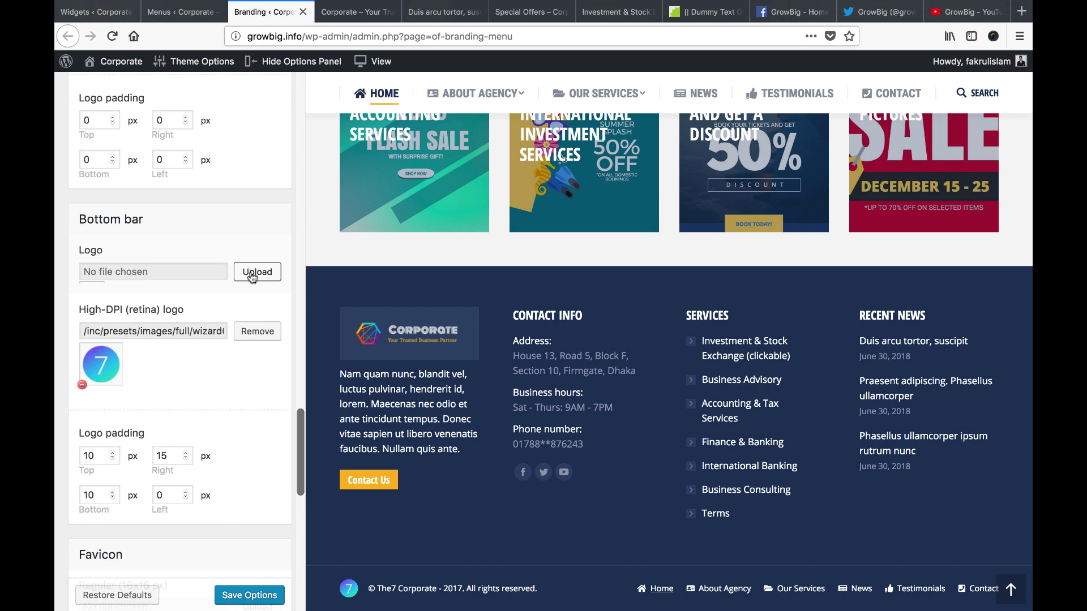
click(253, 334)
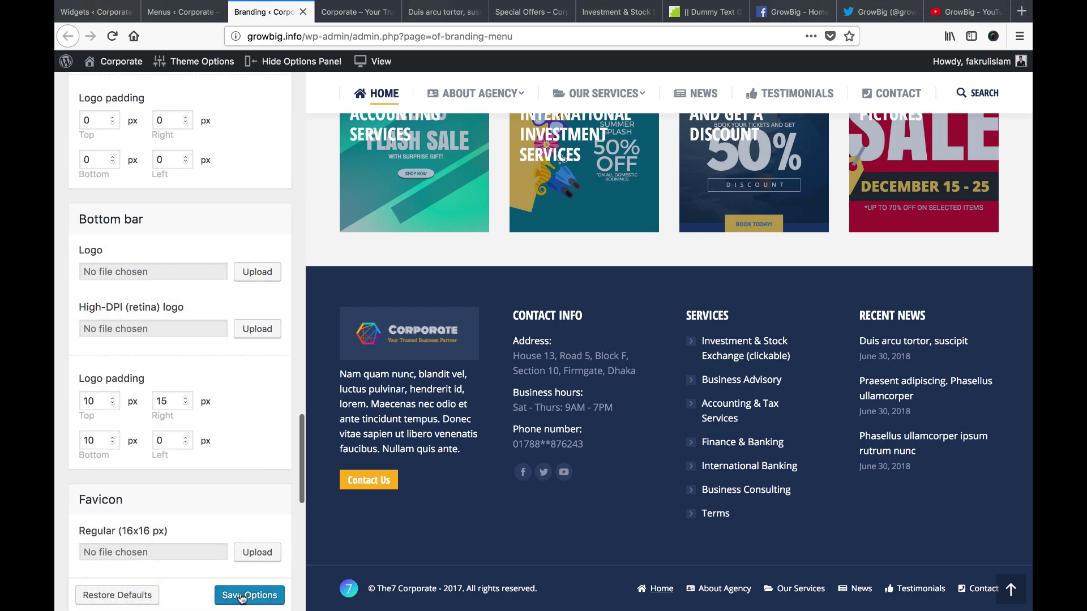
click(261, 273)
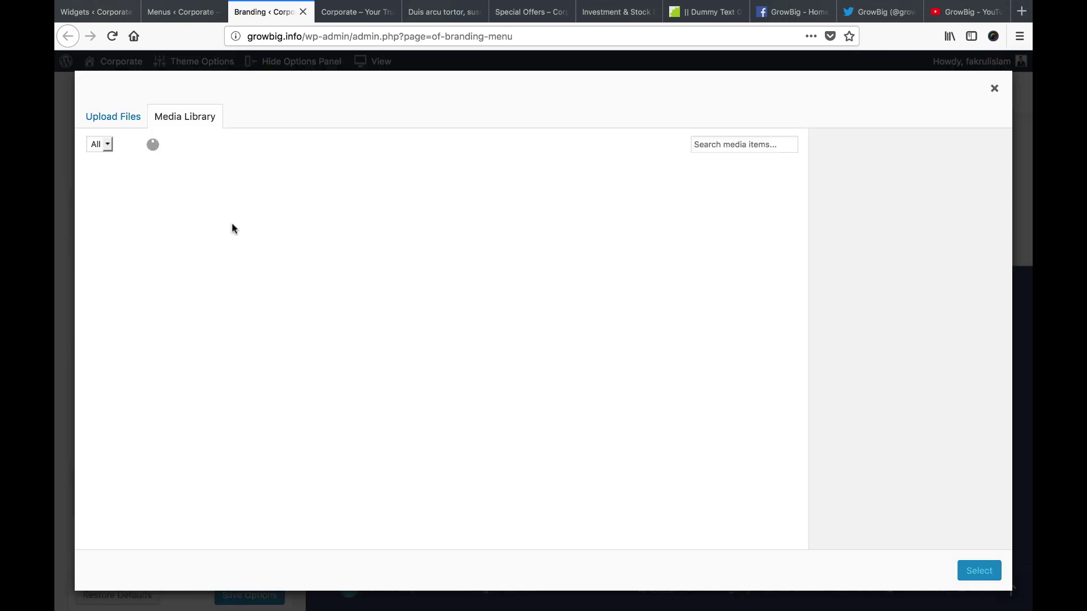
click(116, 125)
click(520, 323)
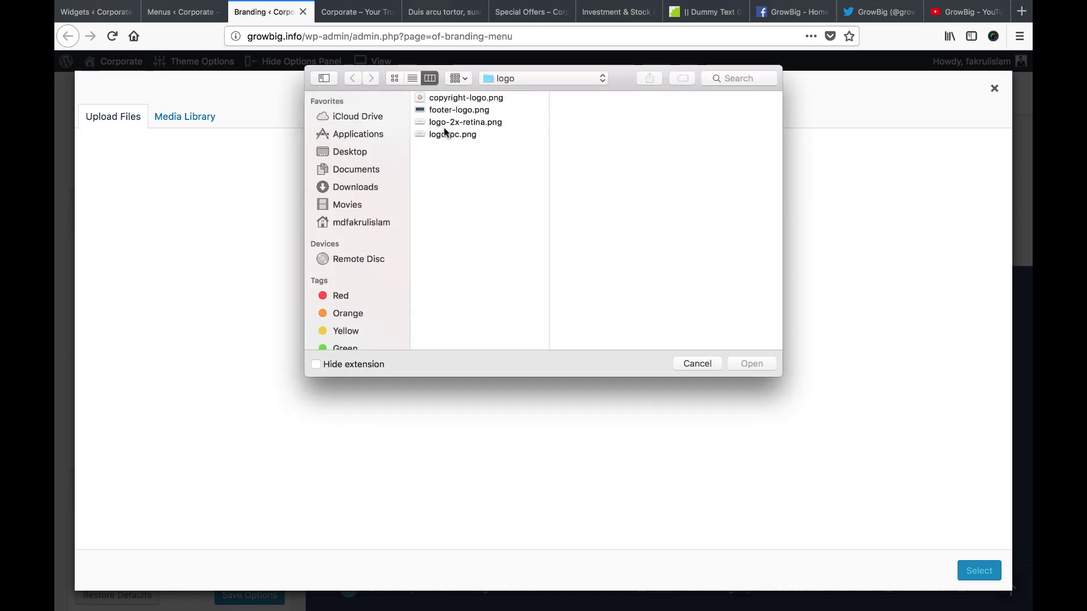
click(453, 100)
click(751, 363)
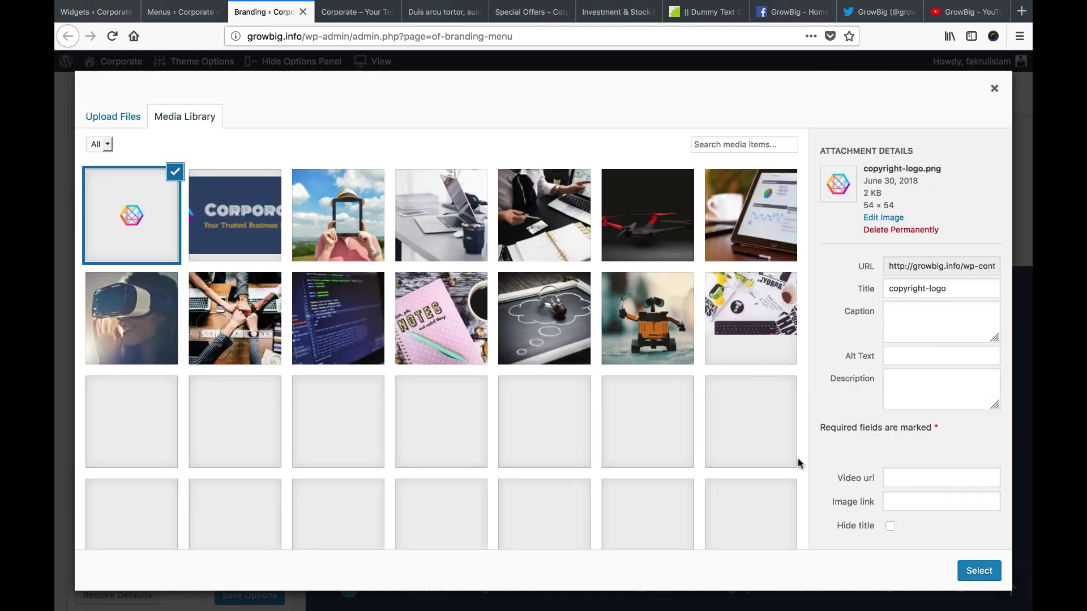
click(976, 571)
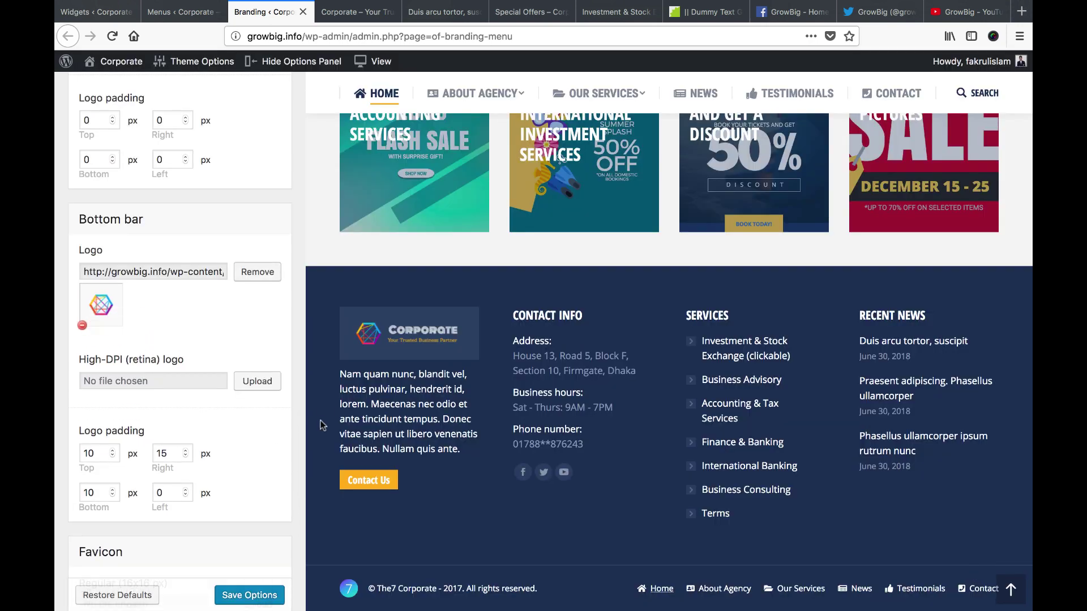
Save the branding options and close the Branding tab
click(267, 594)
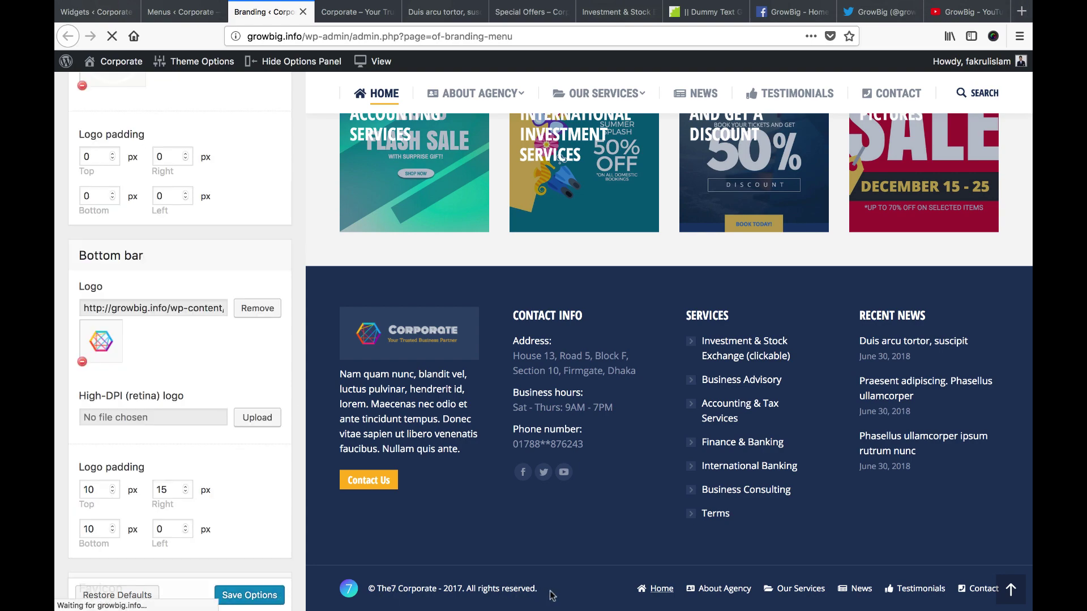
scroll(537, 568, down, 15)
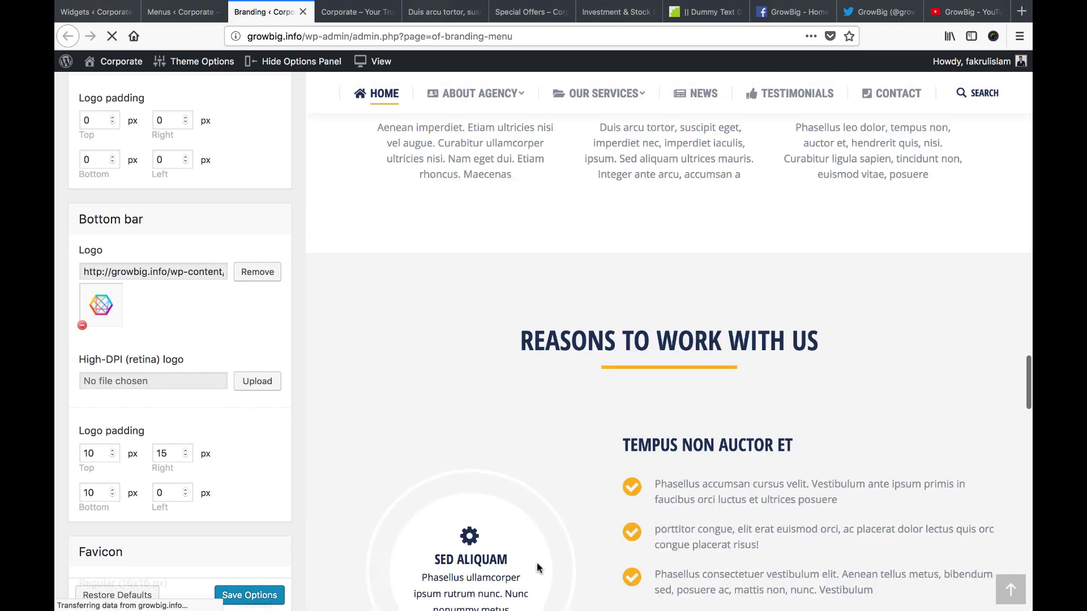
scroll(537, 567, down, 15)
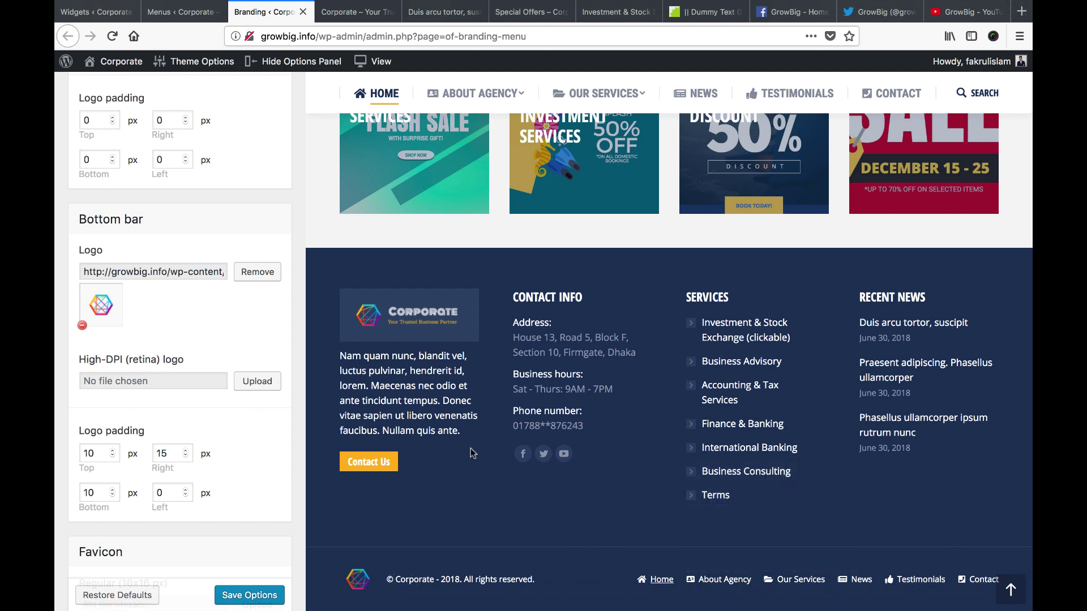
click(302, 12)
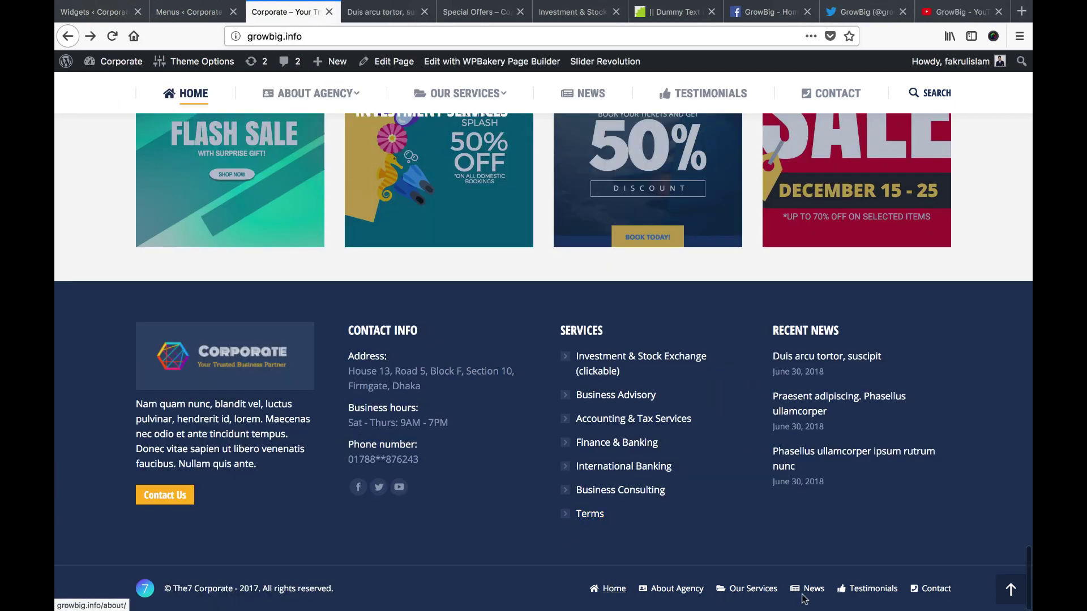
Create a new menu named Footer Menu
click(182, 13)
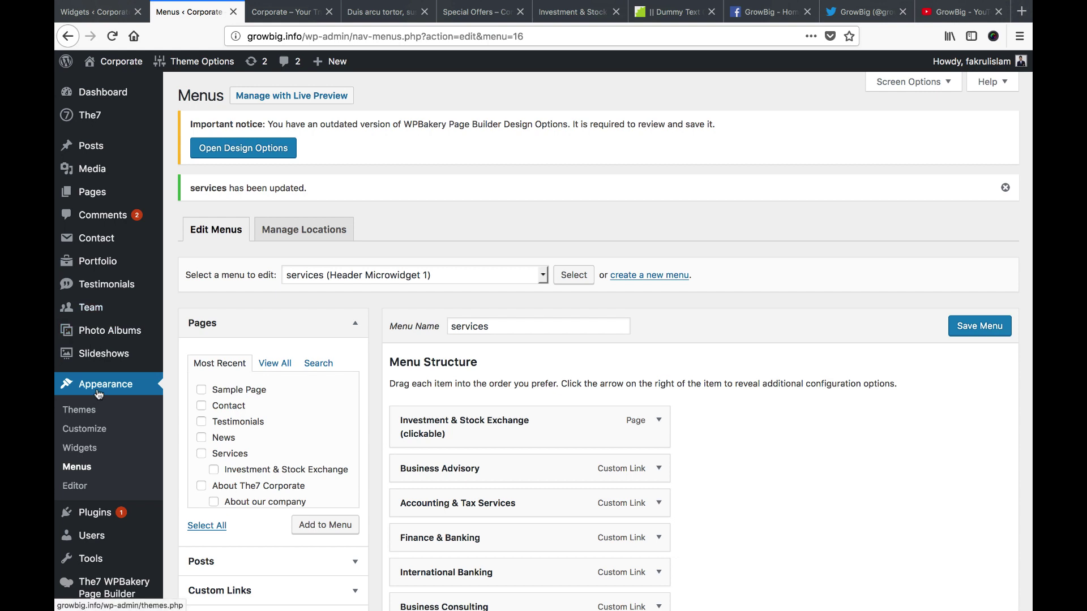
scroll(383, 415, down, 1)
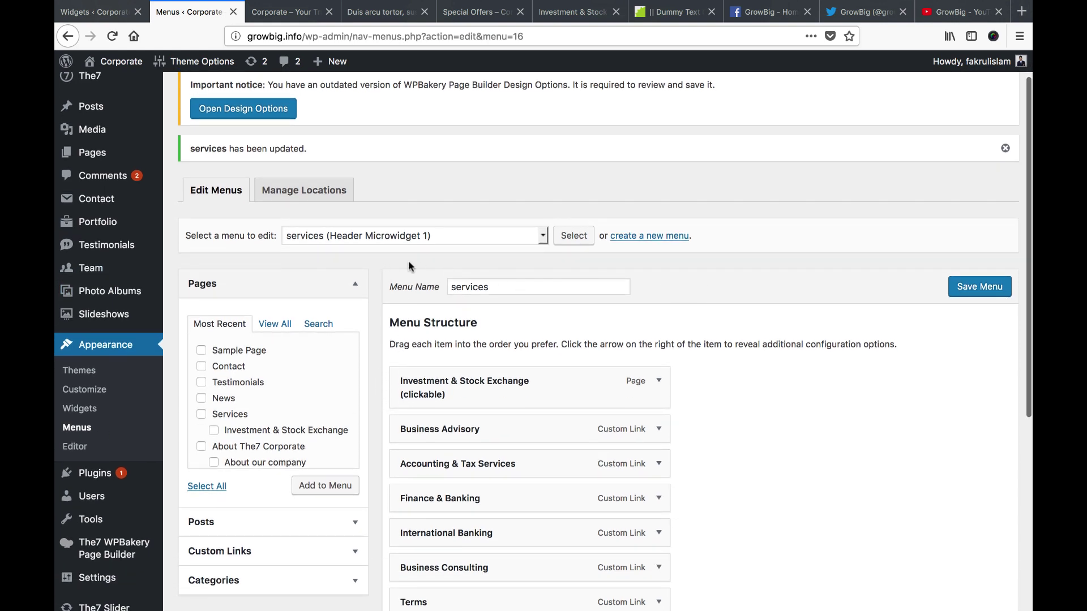
click(638, 242)
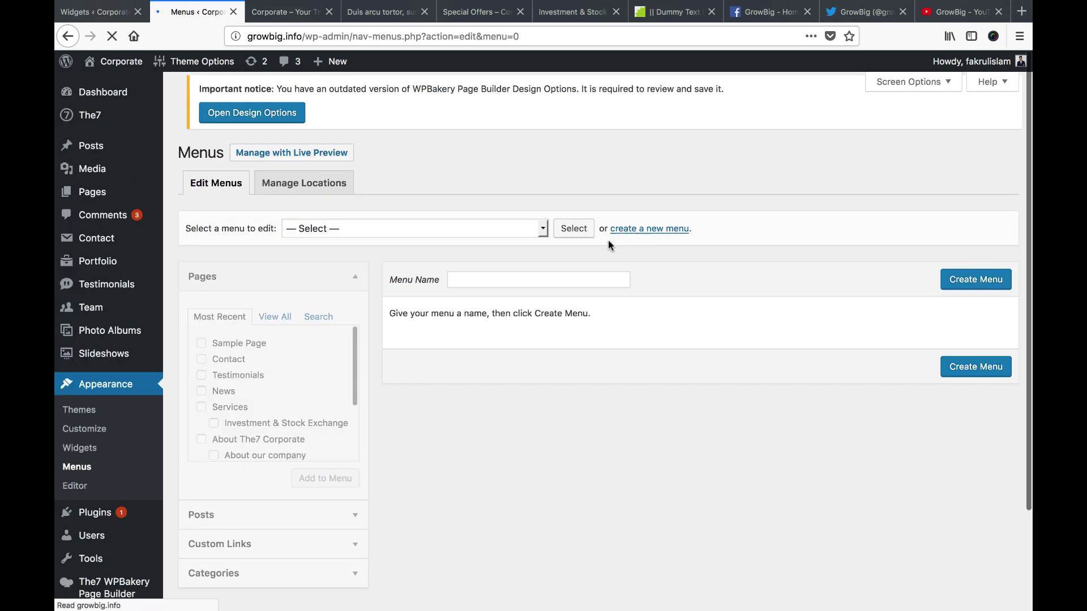
click(541, 289)
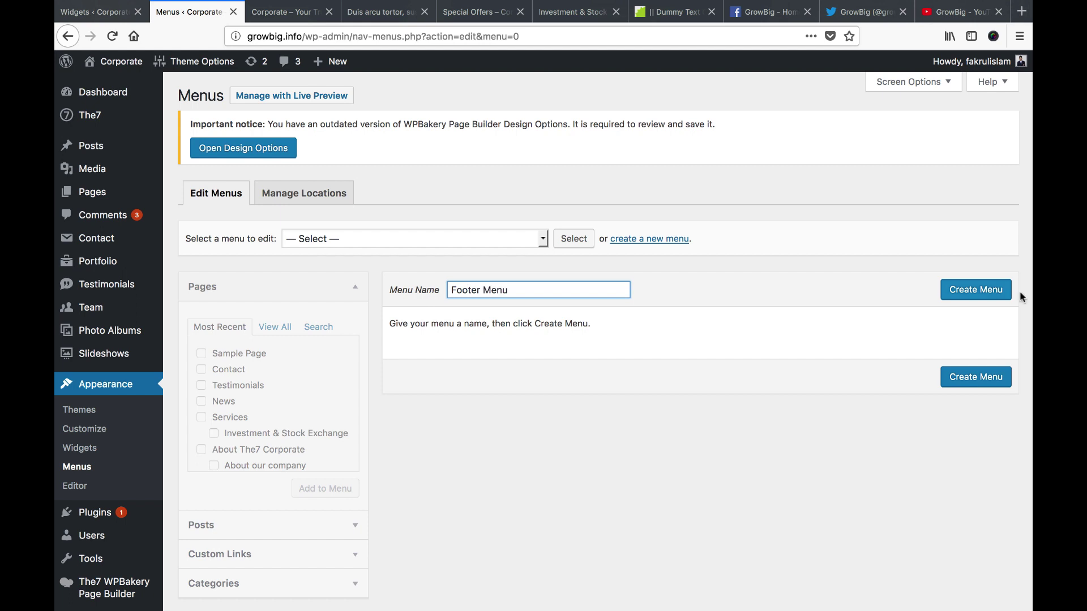
click(984, 295)
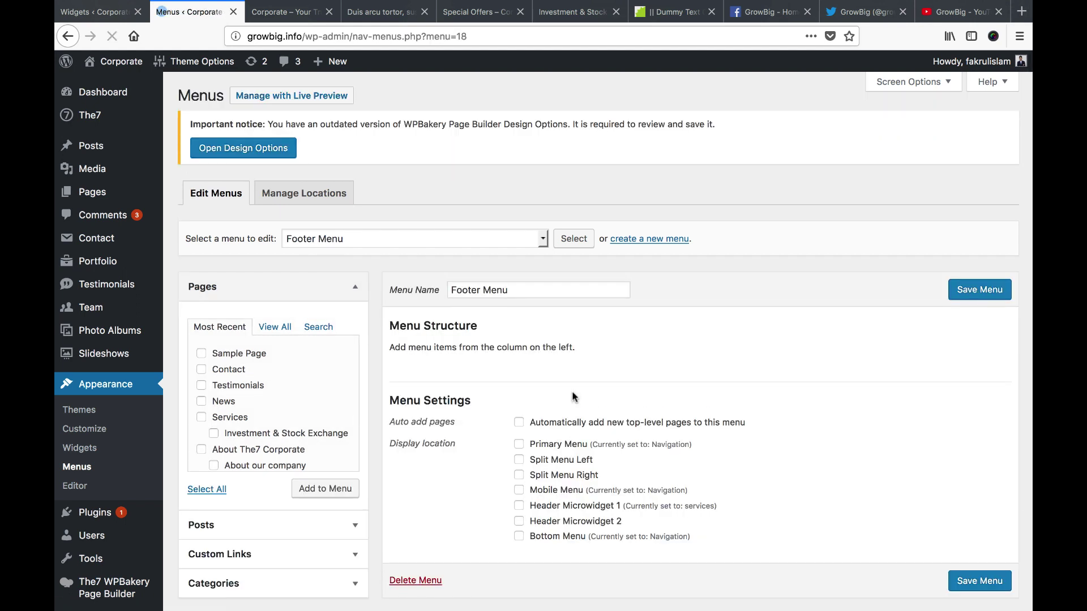
Add the Contact and Home pages to Footer Menu, then view the live site
scroll(574, 397, down, 1)
scroll(385, 456, down, 1)
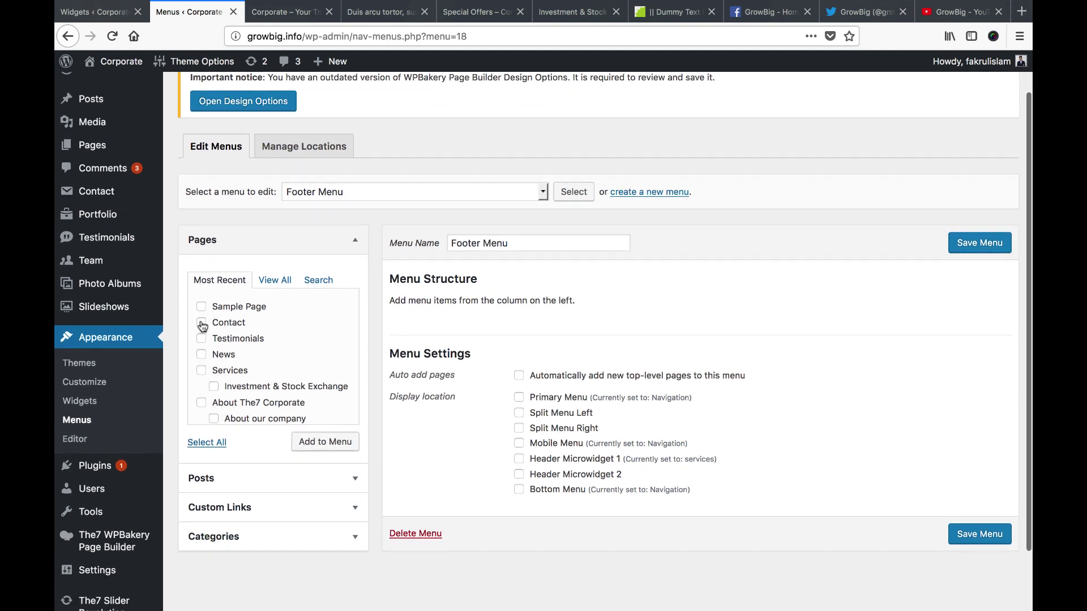
scroll(257, 365, down, 3)
click(201, 408)
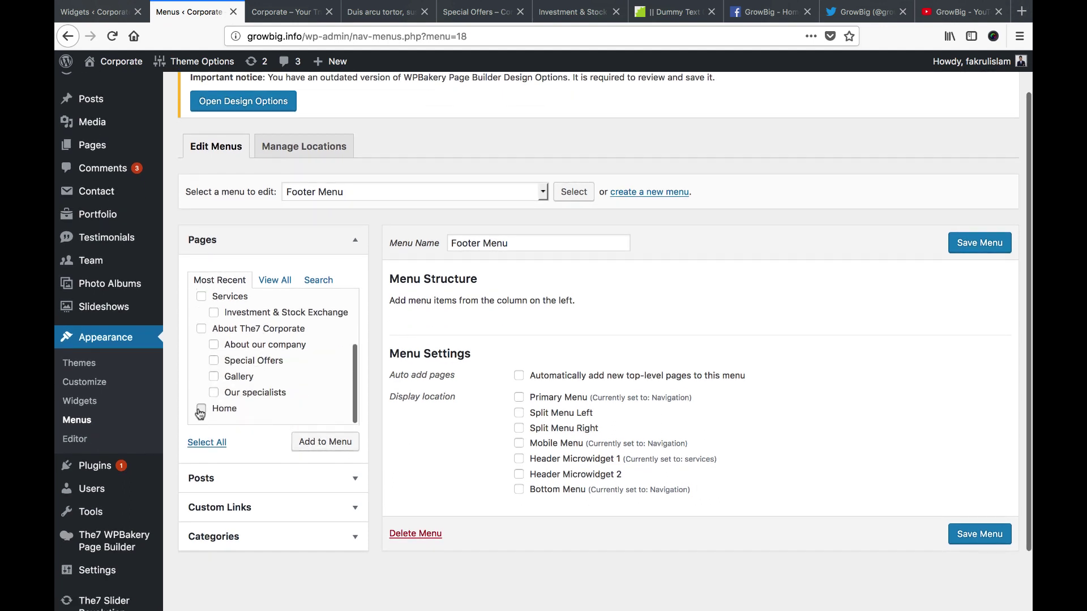
click(328, 446)
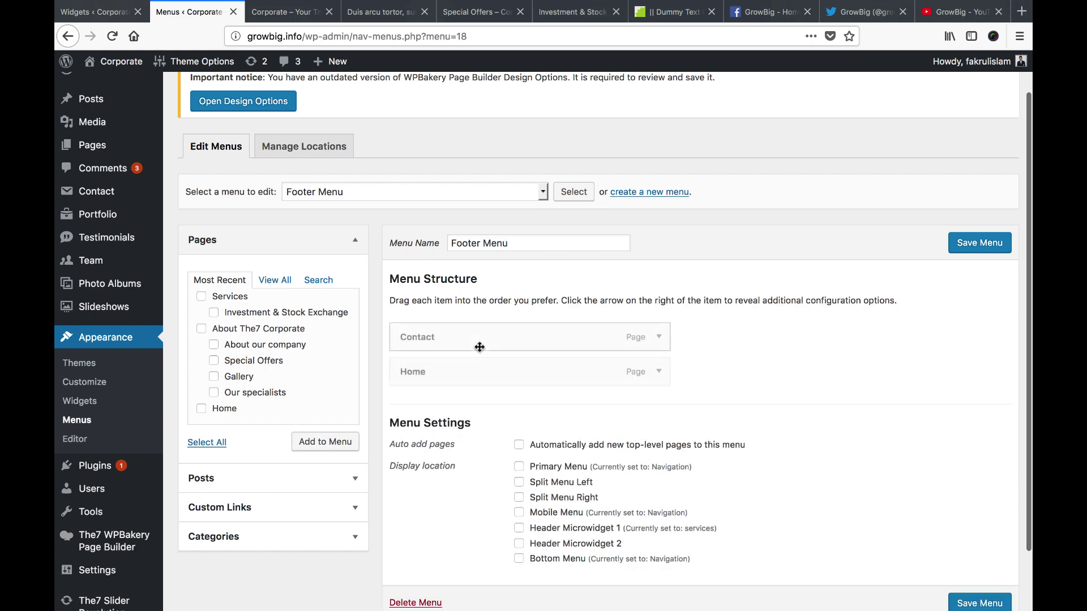
click(288, 15)
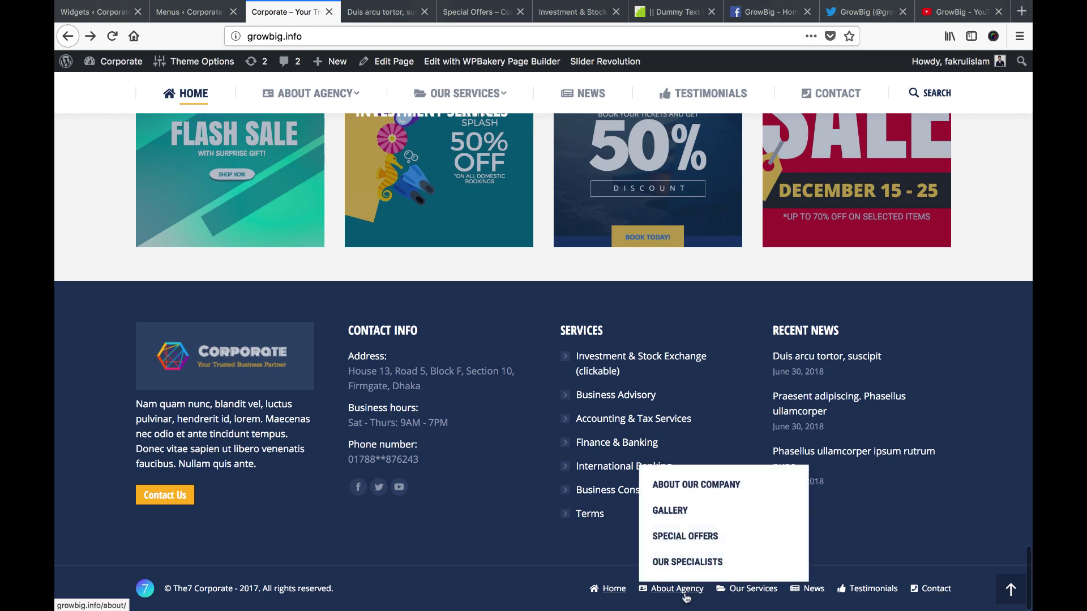
Open Pages > Add New in a separate browser tab
click(143, 16)
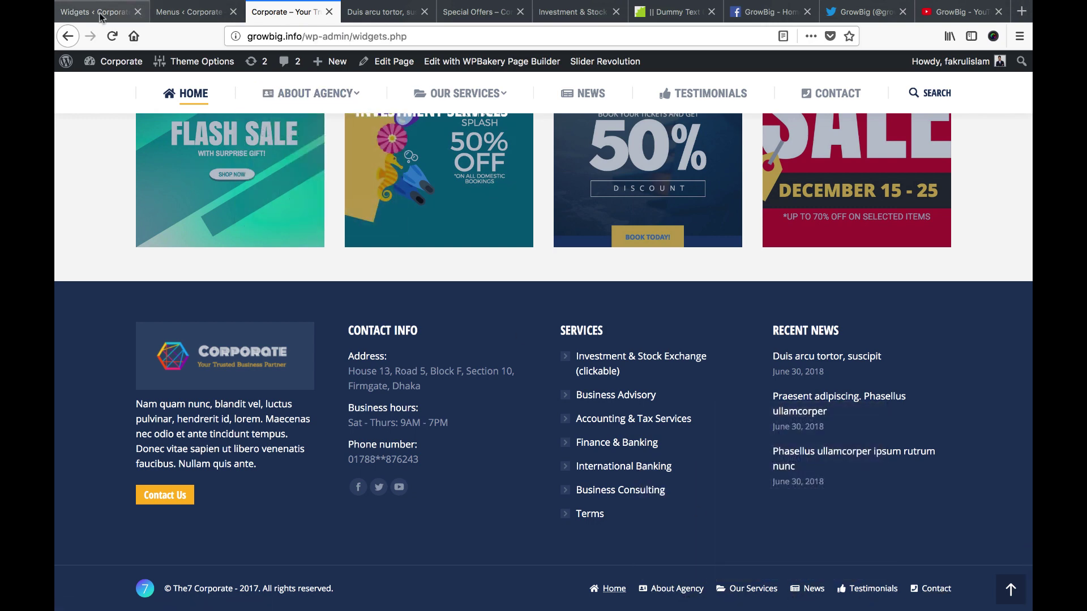
click(187, 12)
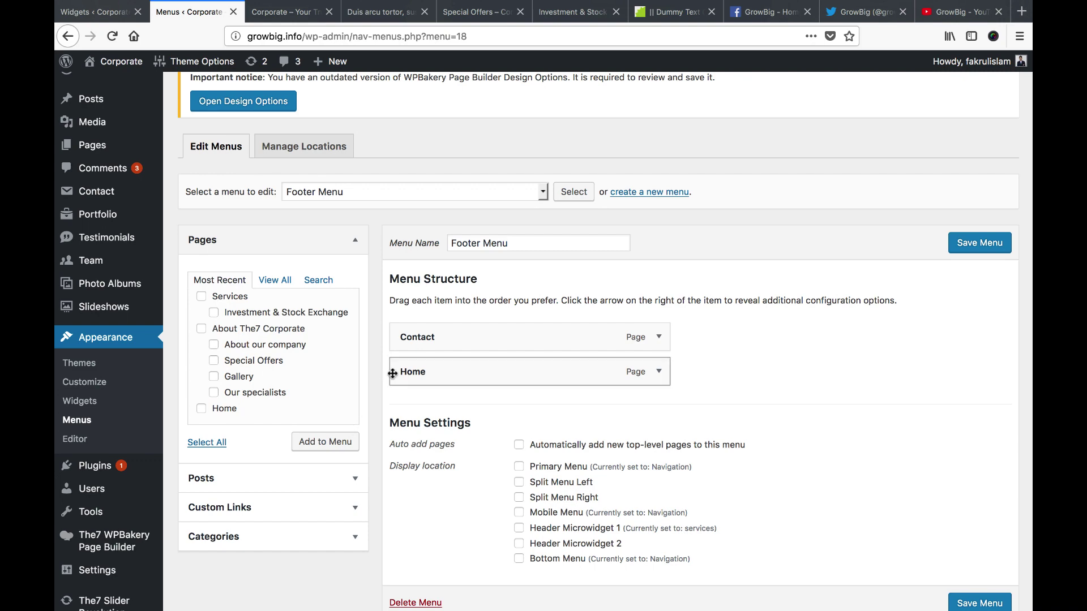
scroll(320, 515, down, 2)
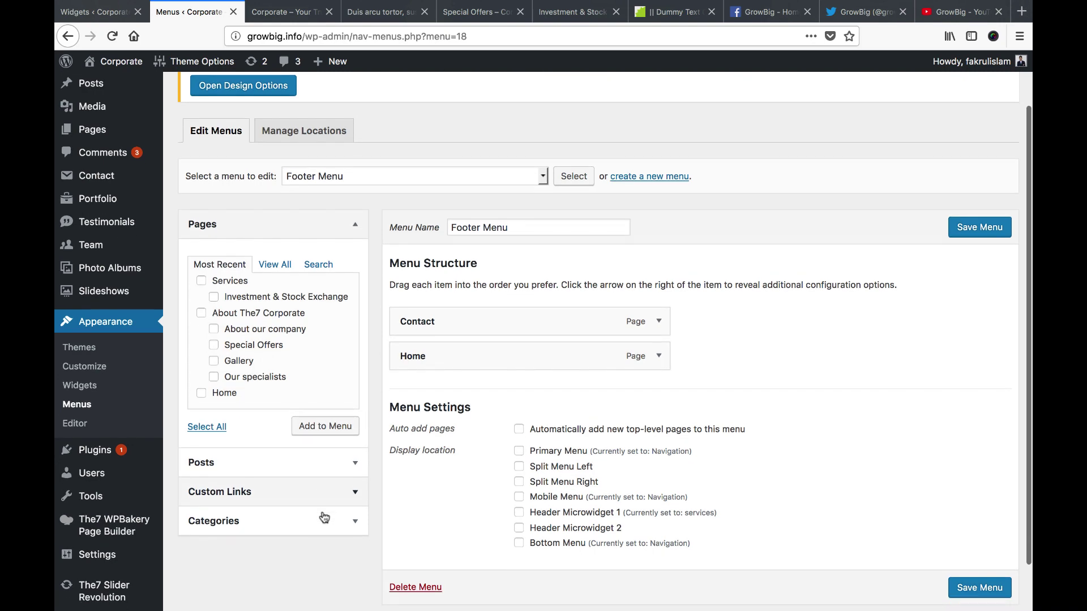
scroll(382, 381, up, 3)
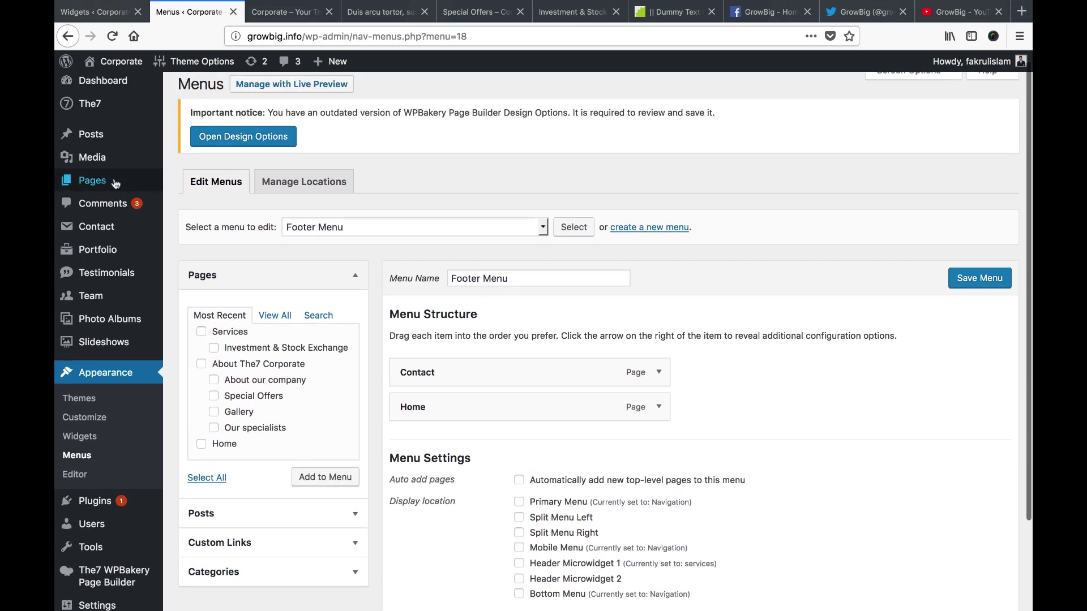
mouse_move(141, 180)
right_click(201, 202)
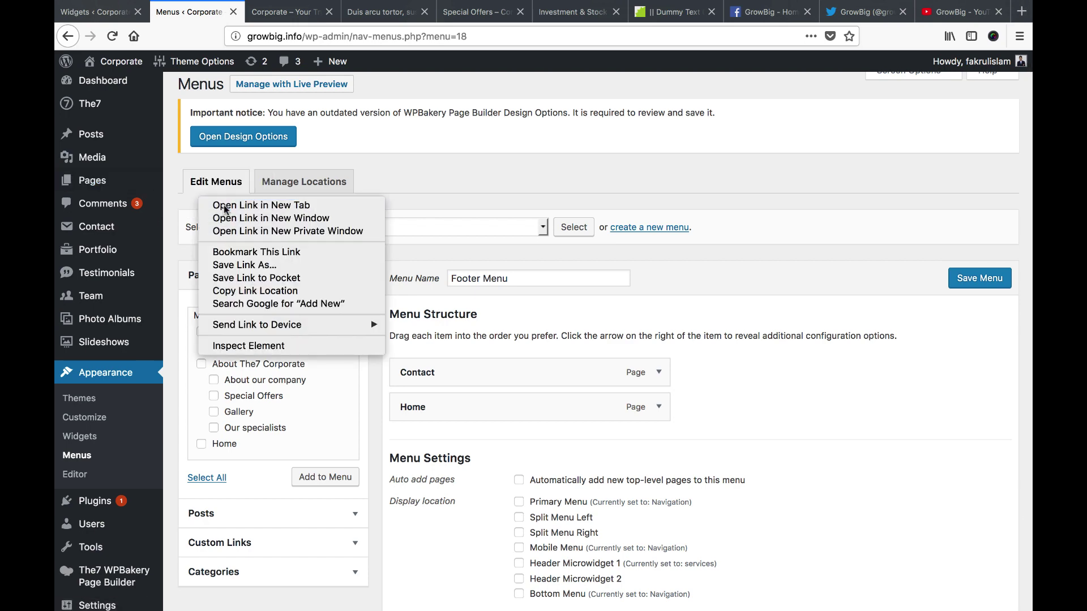
click(223, 205)
Title the new page 'Terms and Conditions', then return to the dummy text generator to pick placeholder paragraphs
click(253, 15)
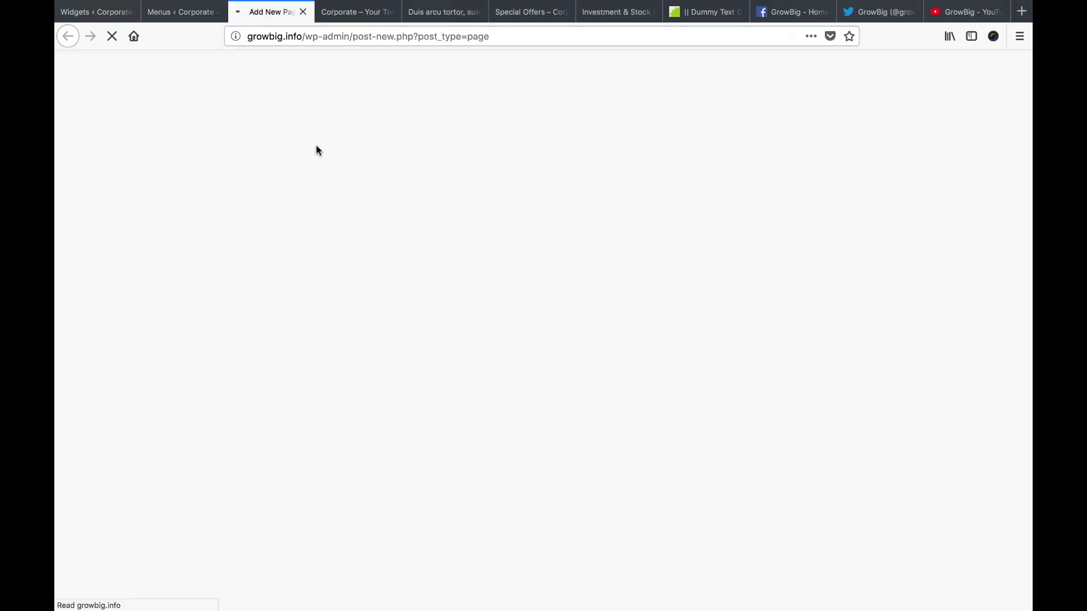
text(Term)
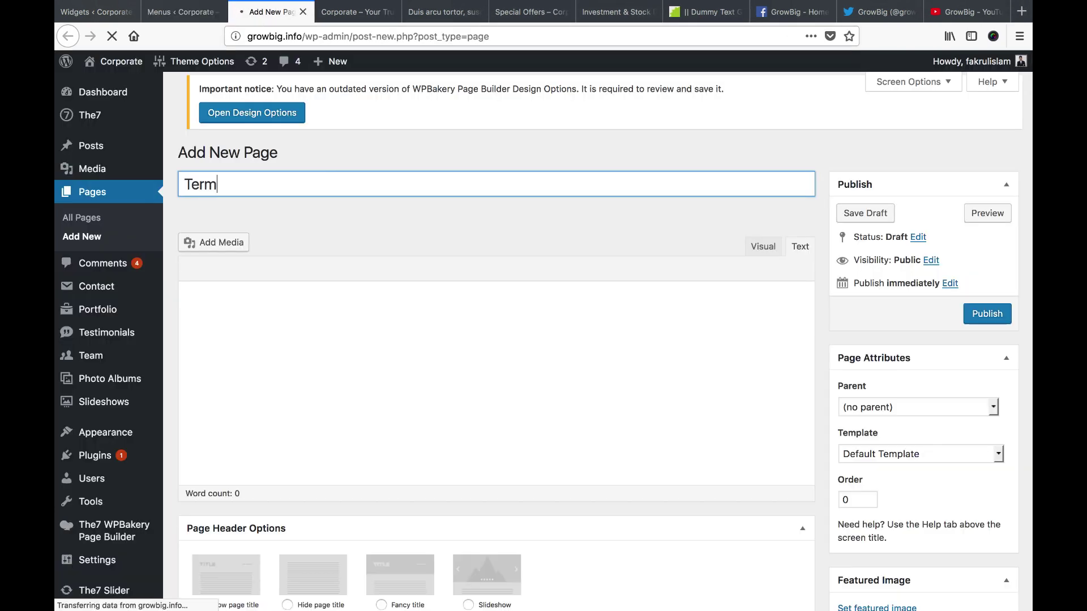
text(s and Conditions)
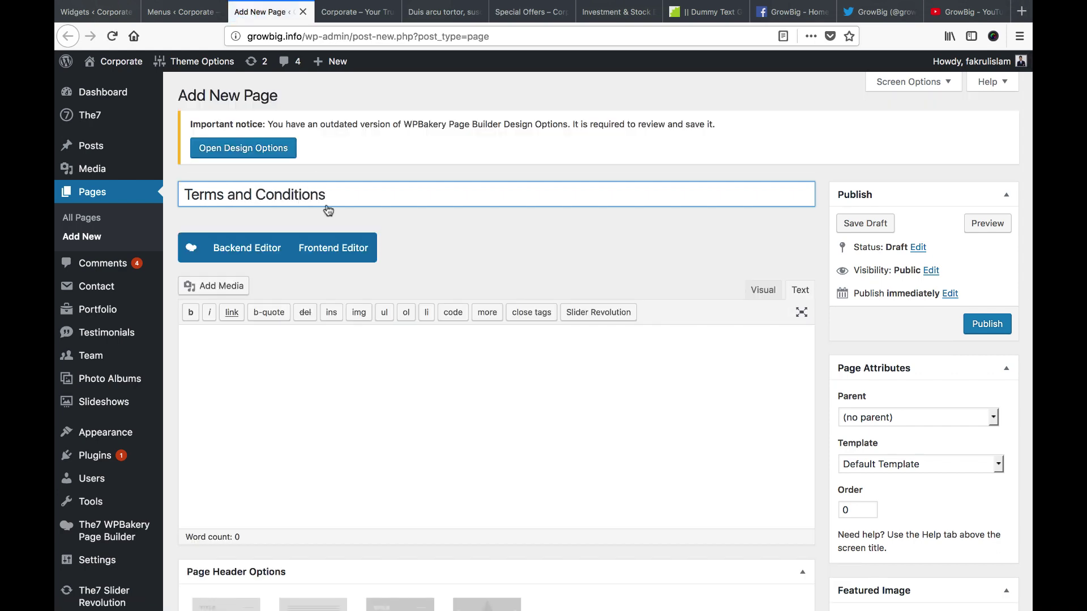
click(349, 338)
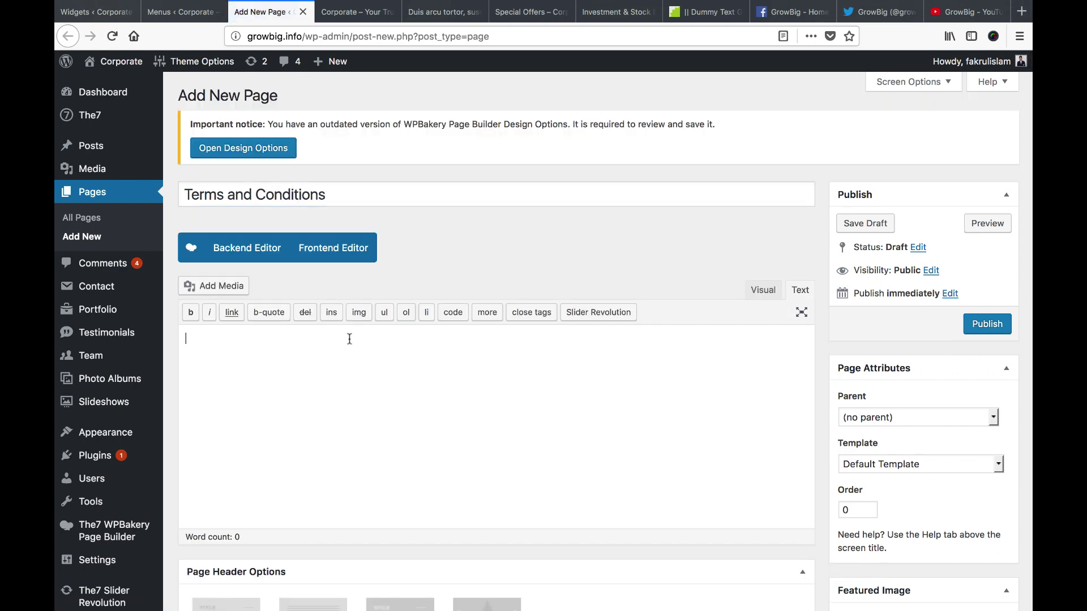
click(607, 281)
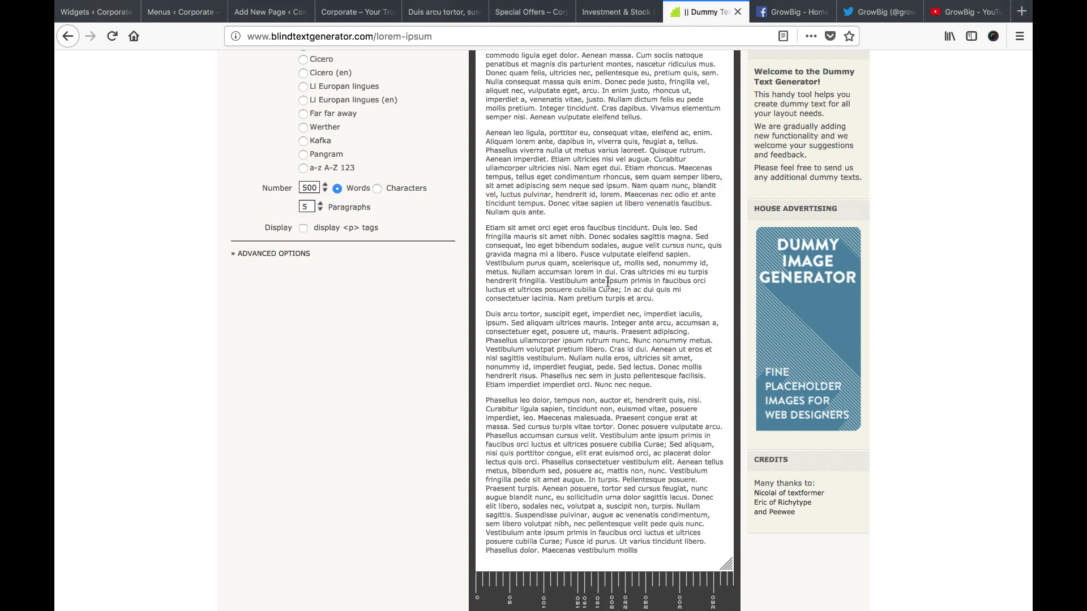
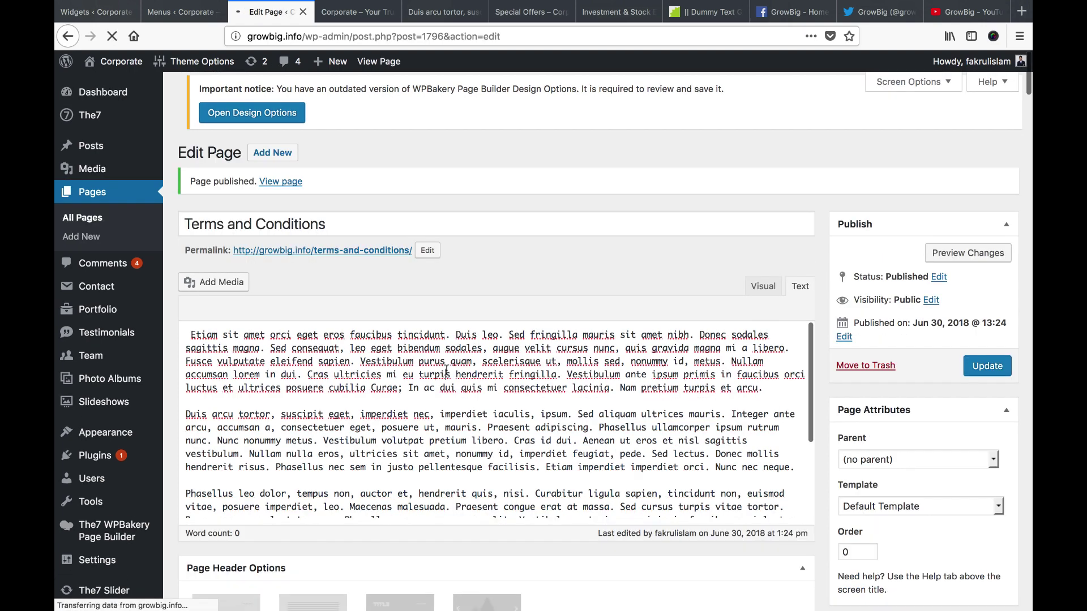
Select all the Terms and Conditions placeholder text, then start a new blank page
click(454, 383)
key(super+a)
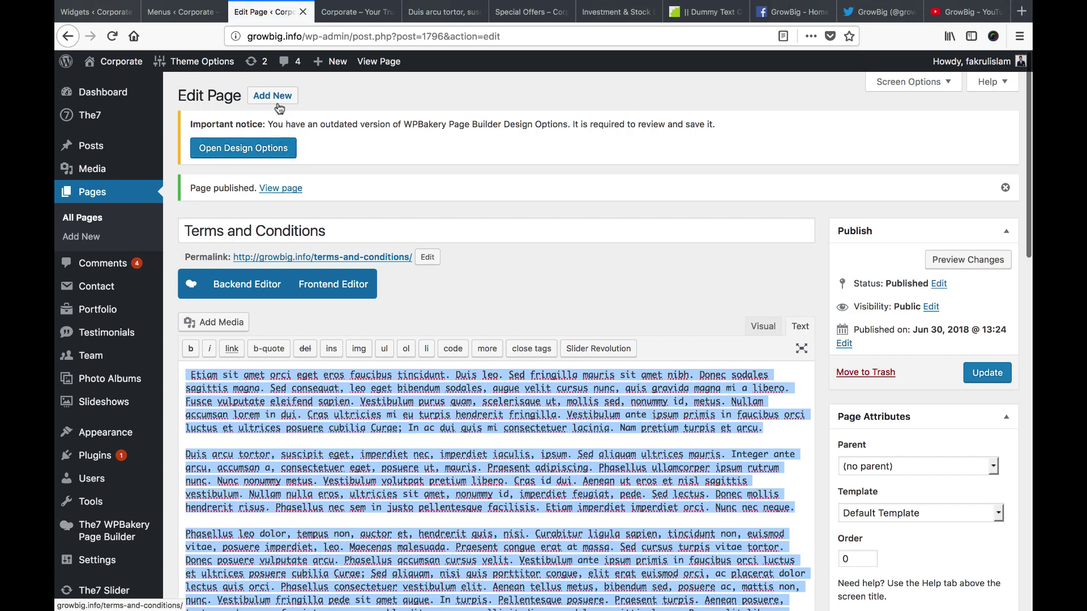
click(276, 103)
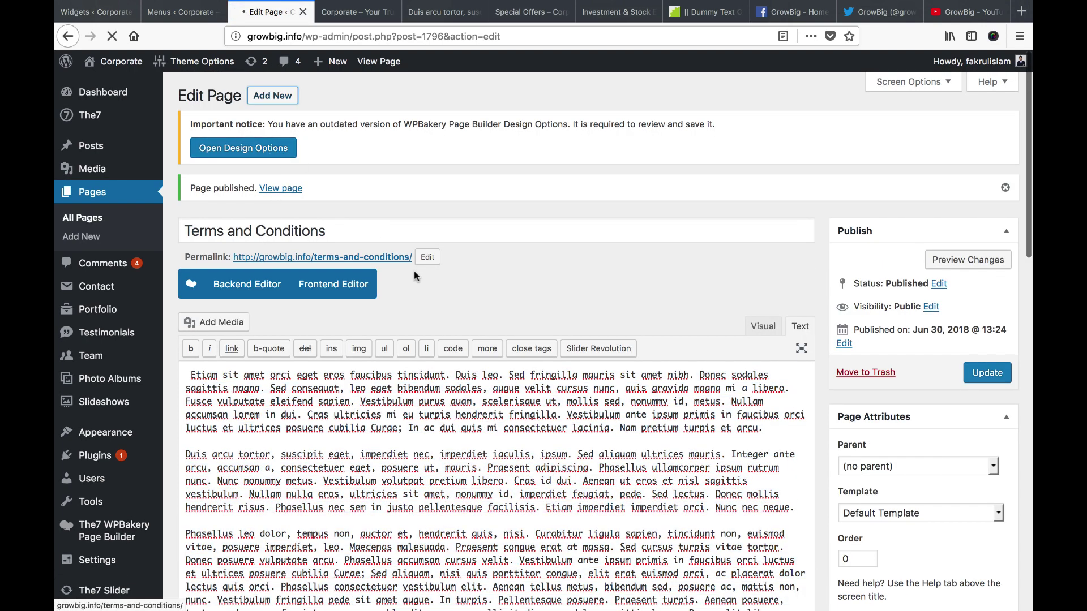
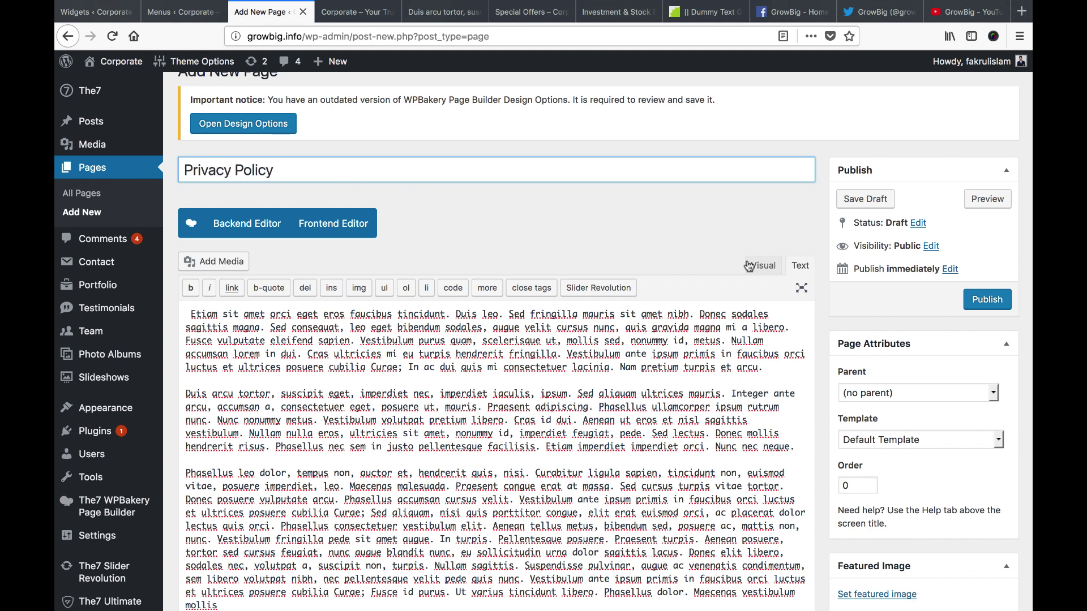
Publish the Privacy Policy page and return to the Footer Menu editor
click(977, 298)
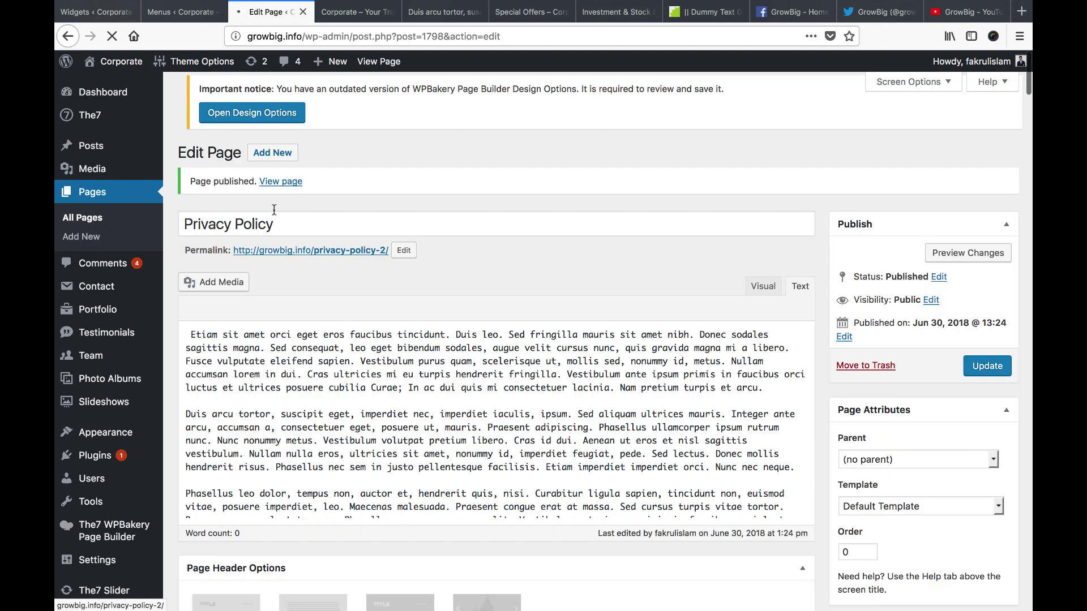
click(176, 12)
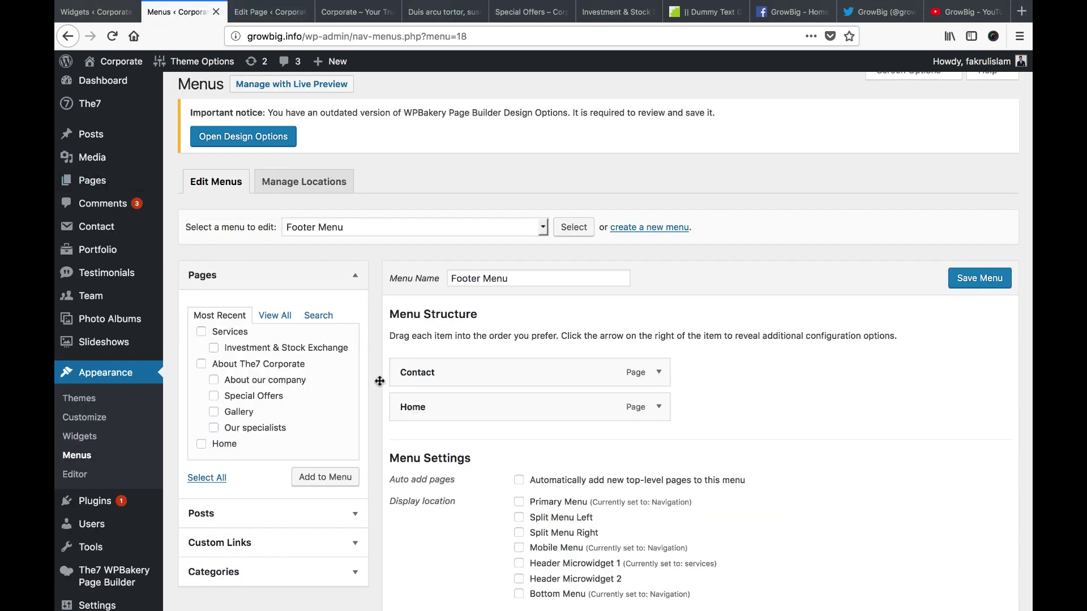
Add Privacy Policy and Terms and Conditions, move Home to the top and Contact to the bottom, and save
click(980, 280)
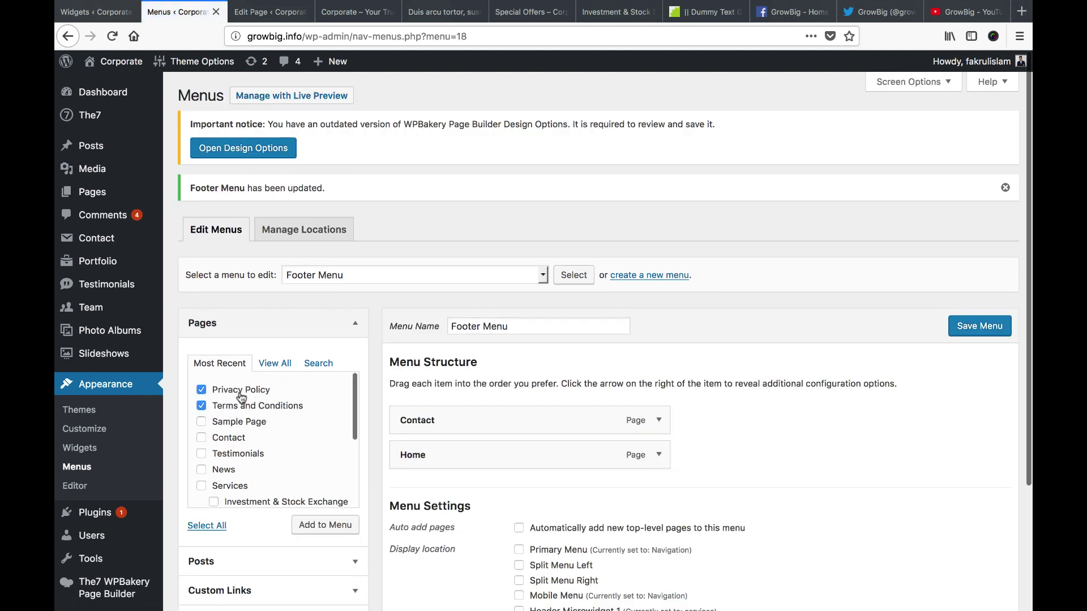
click(319, 525)
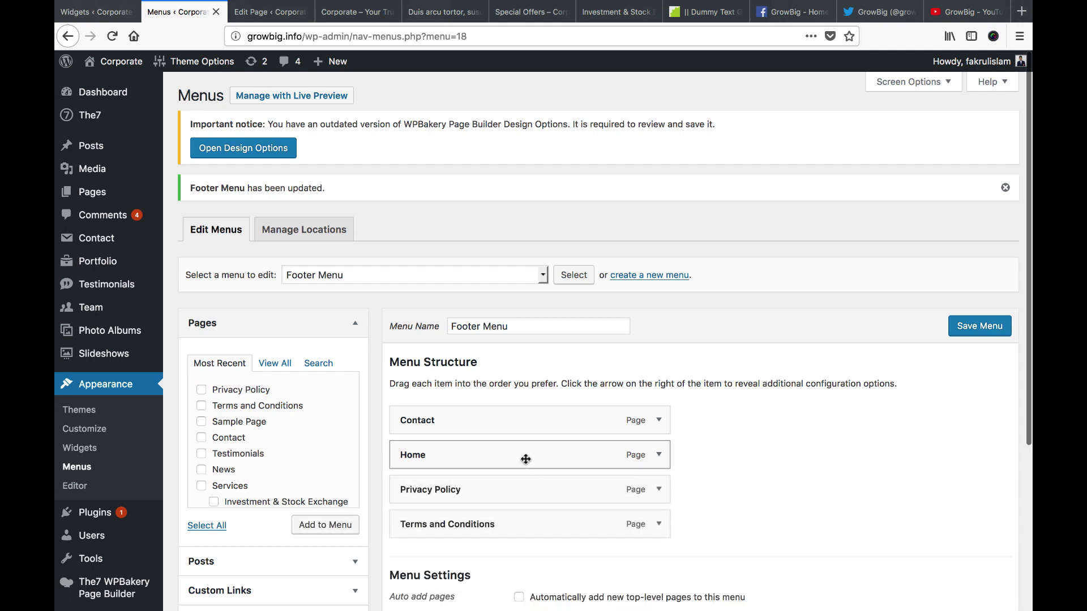
drag(524, 456, 524, 419)
drag(492, 455, 492, 532)
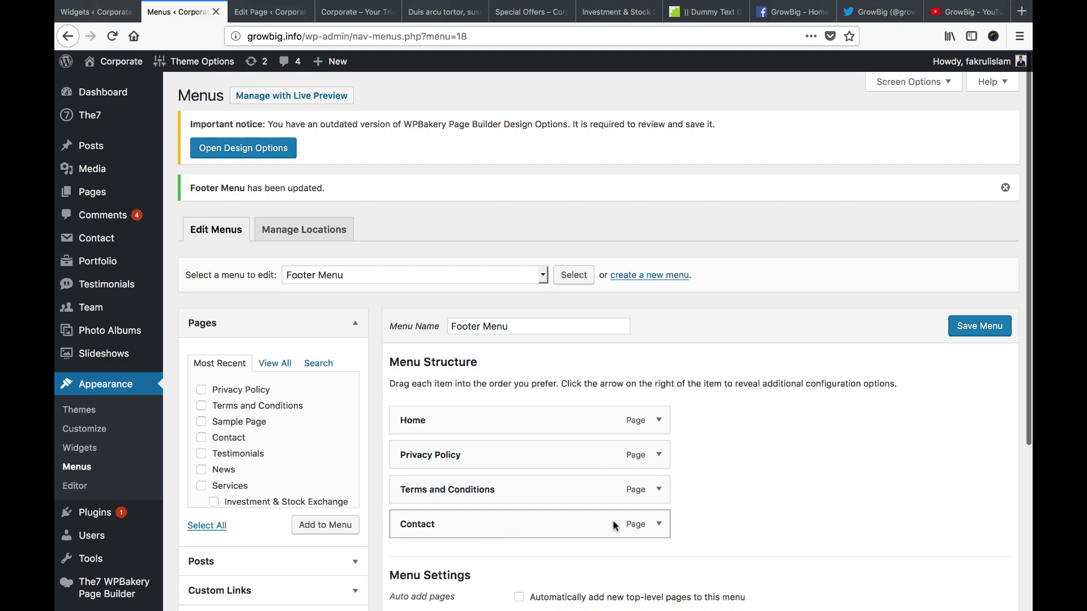
click(963, 331)
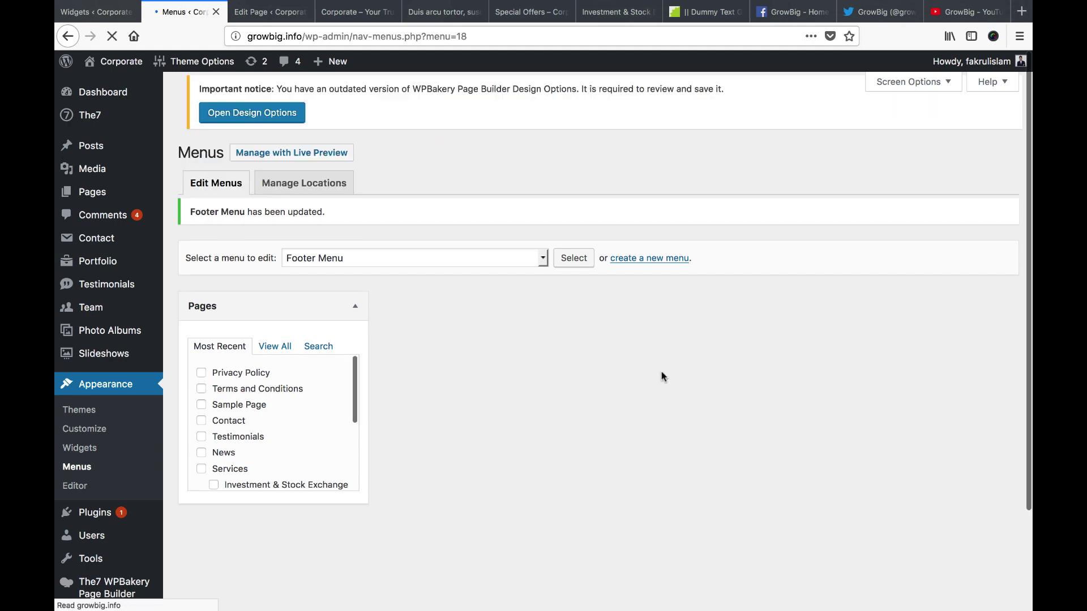
Set the Footer Menu's display location to Bottom Menu and save the menu
scroll(683, 399, down, 5)
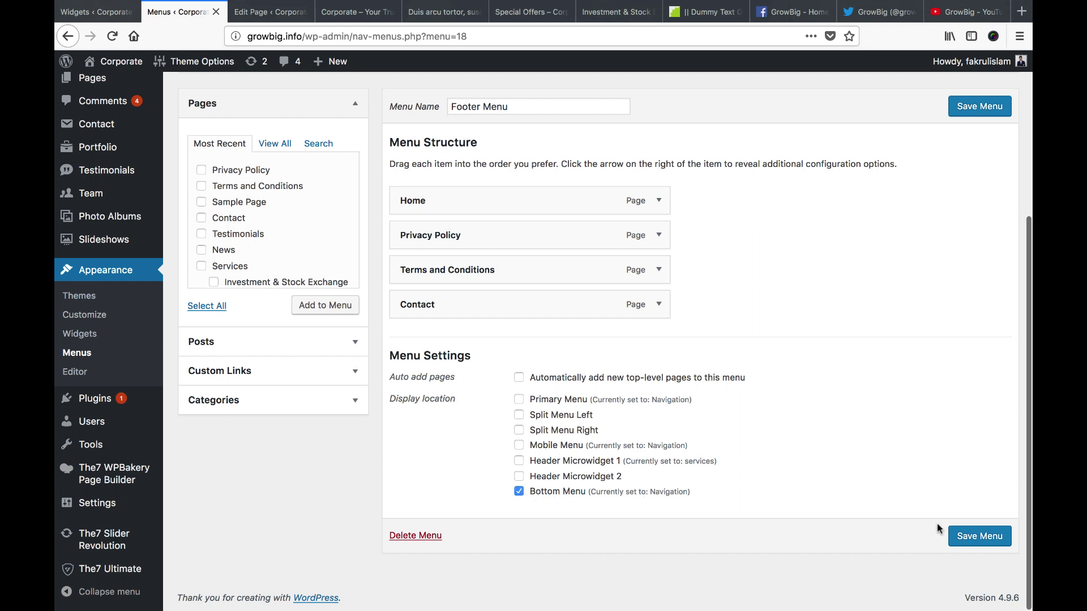
click(977, 539)
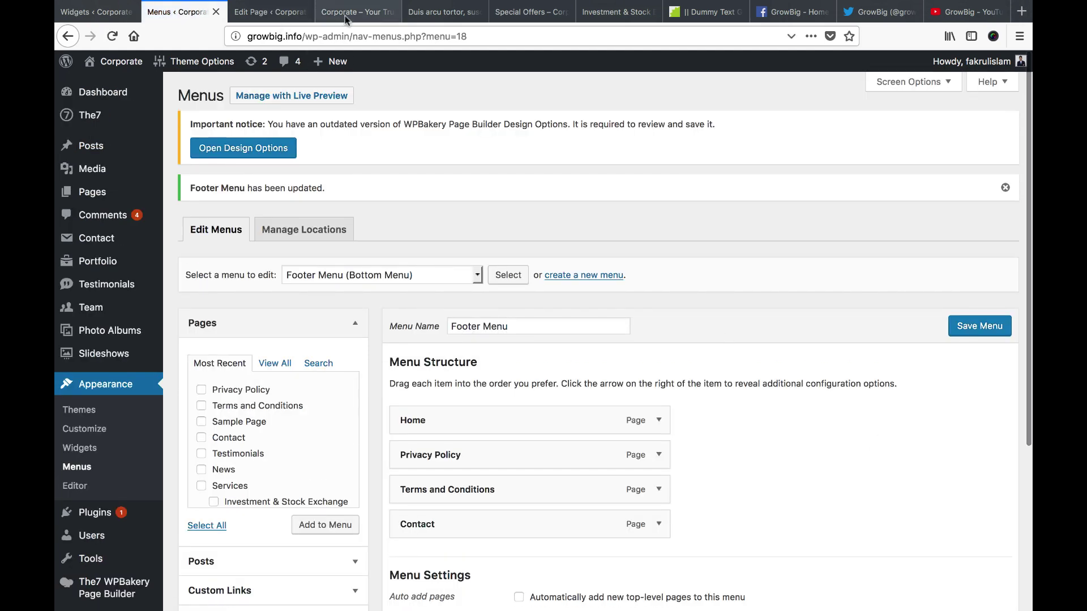
click(354, 12)
Reload the Corporate homepage and check the footer lists Home, Privacy Policy, Terms and Conditions, Contact
right_click(346, 12)
click(368, 18)
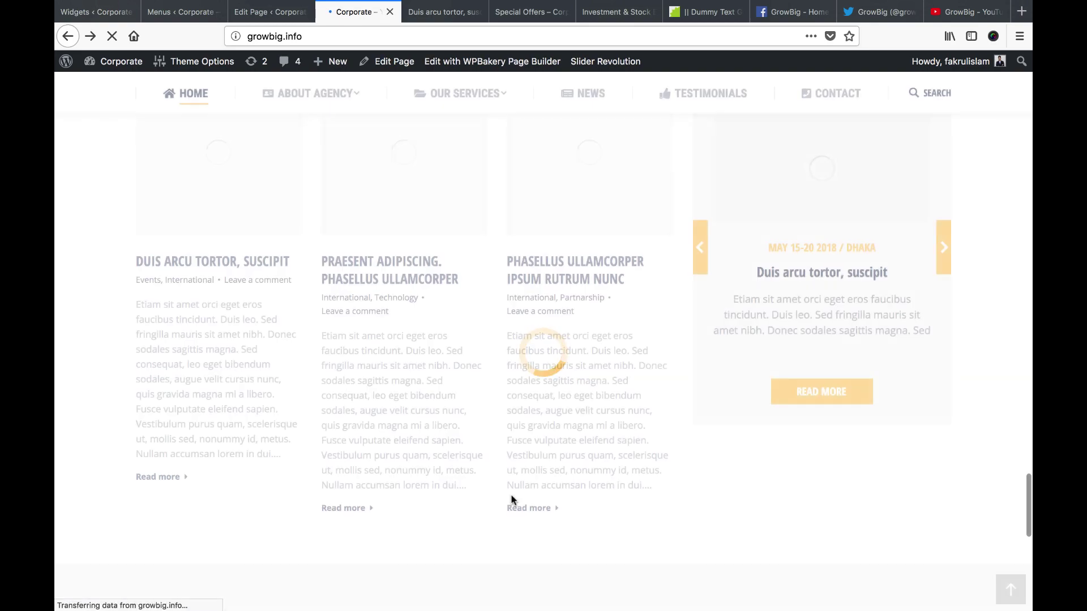
scroll(511, 498, down, 10)
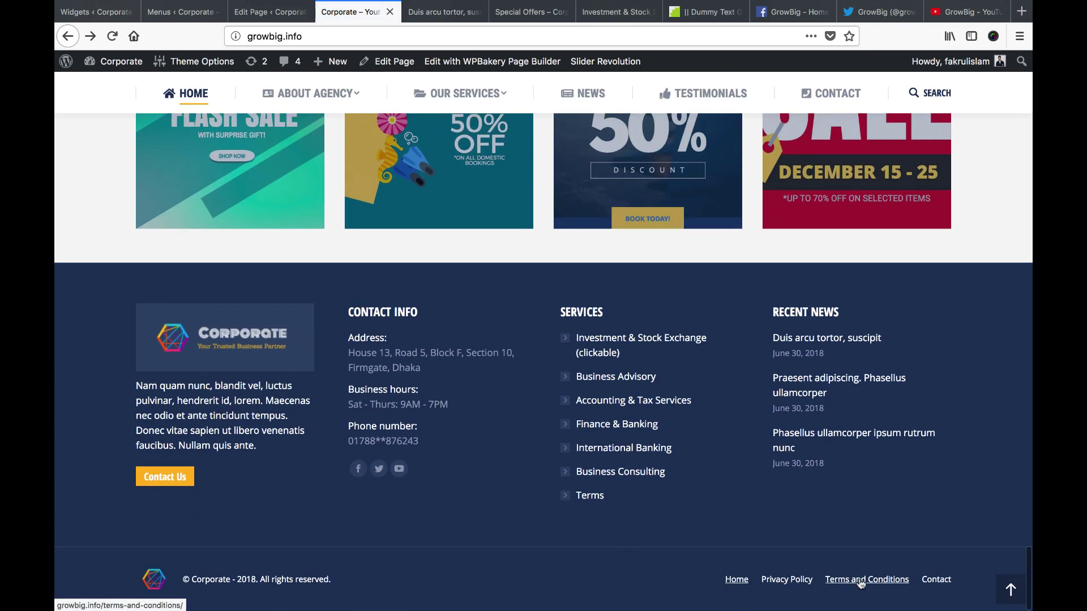
scroll(532, 487, up, 4)
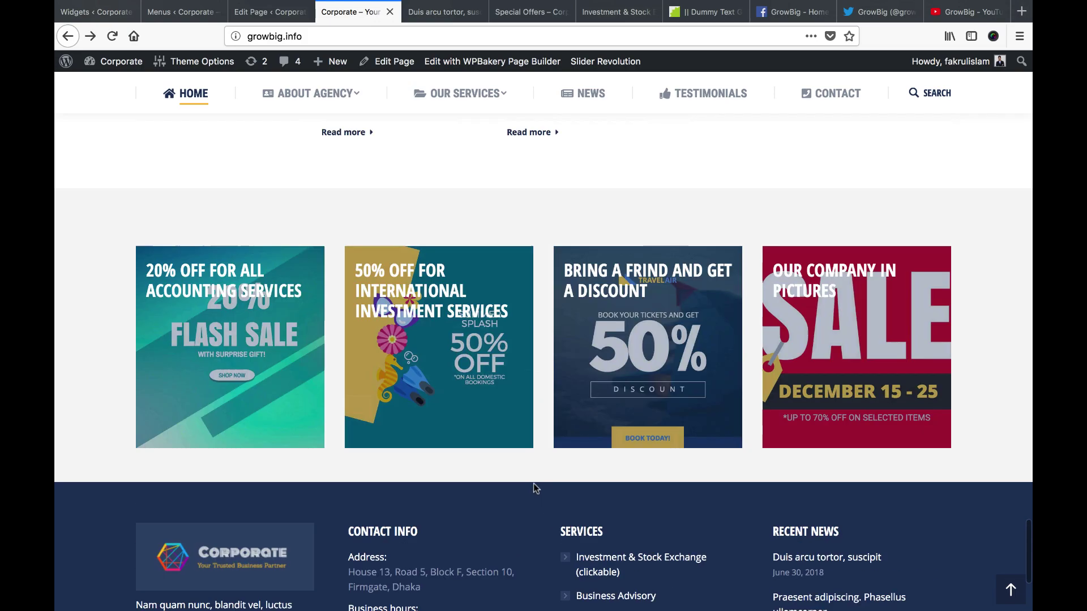
scroll(535, 478, up, 20)
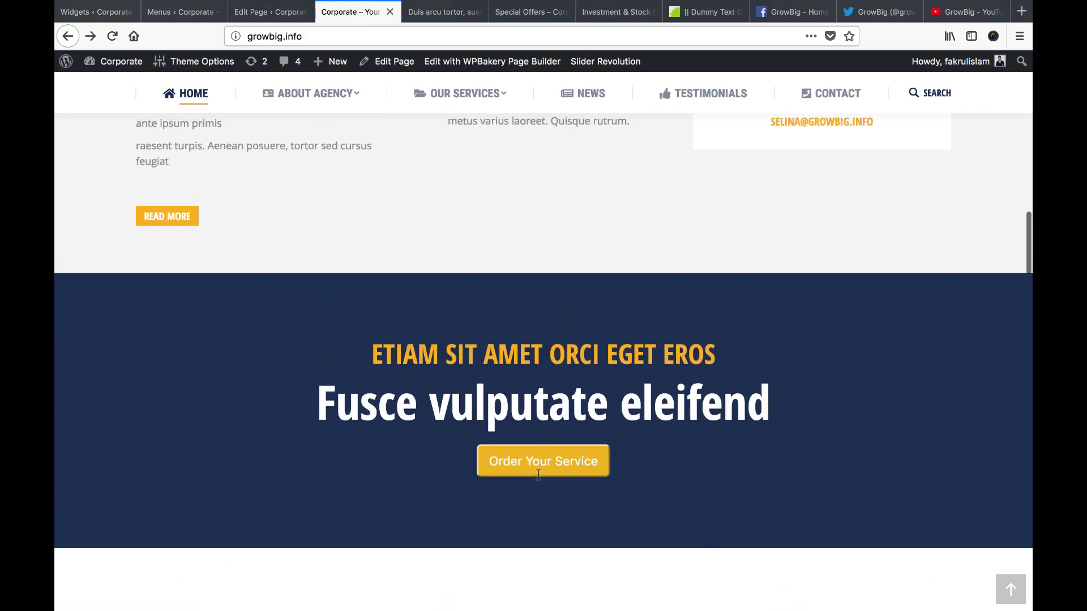
scroll(537, 475, up, 15)
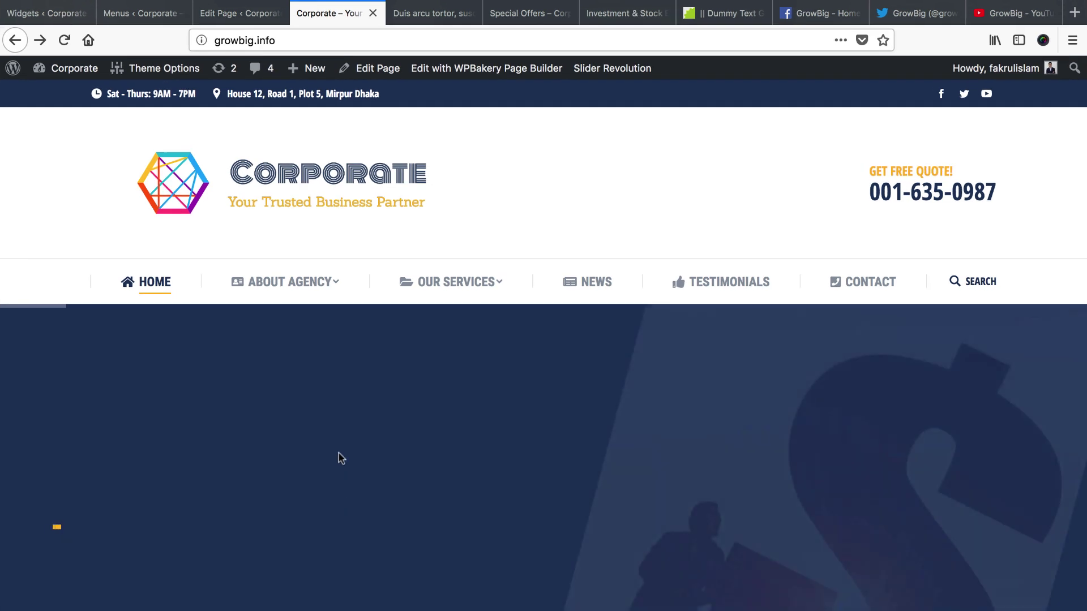
mouse_move(294, 295)
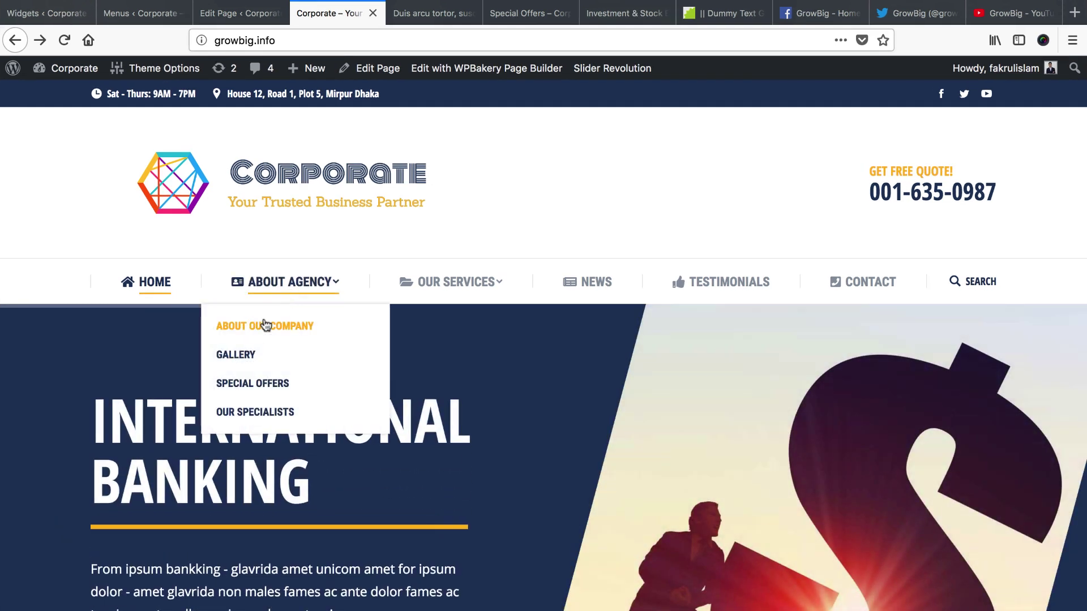